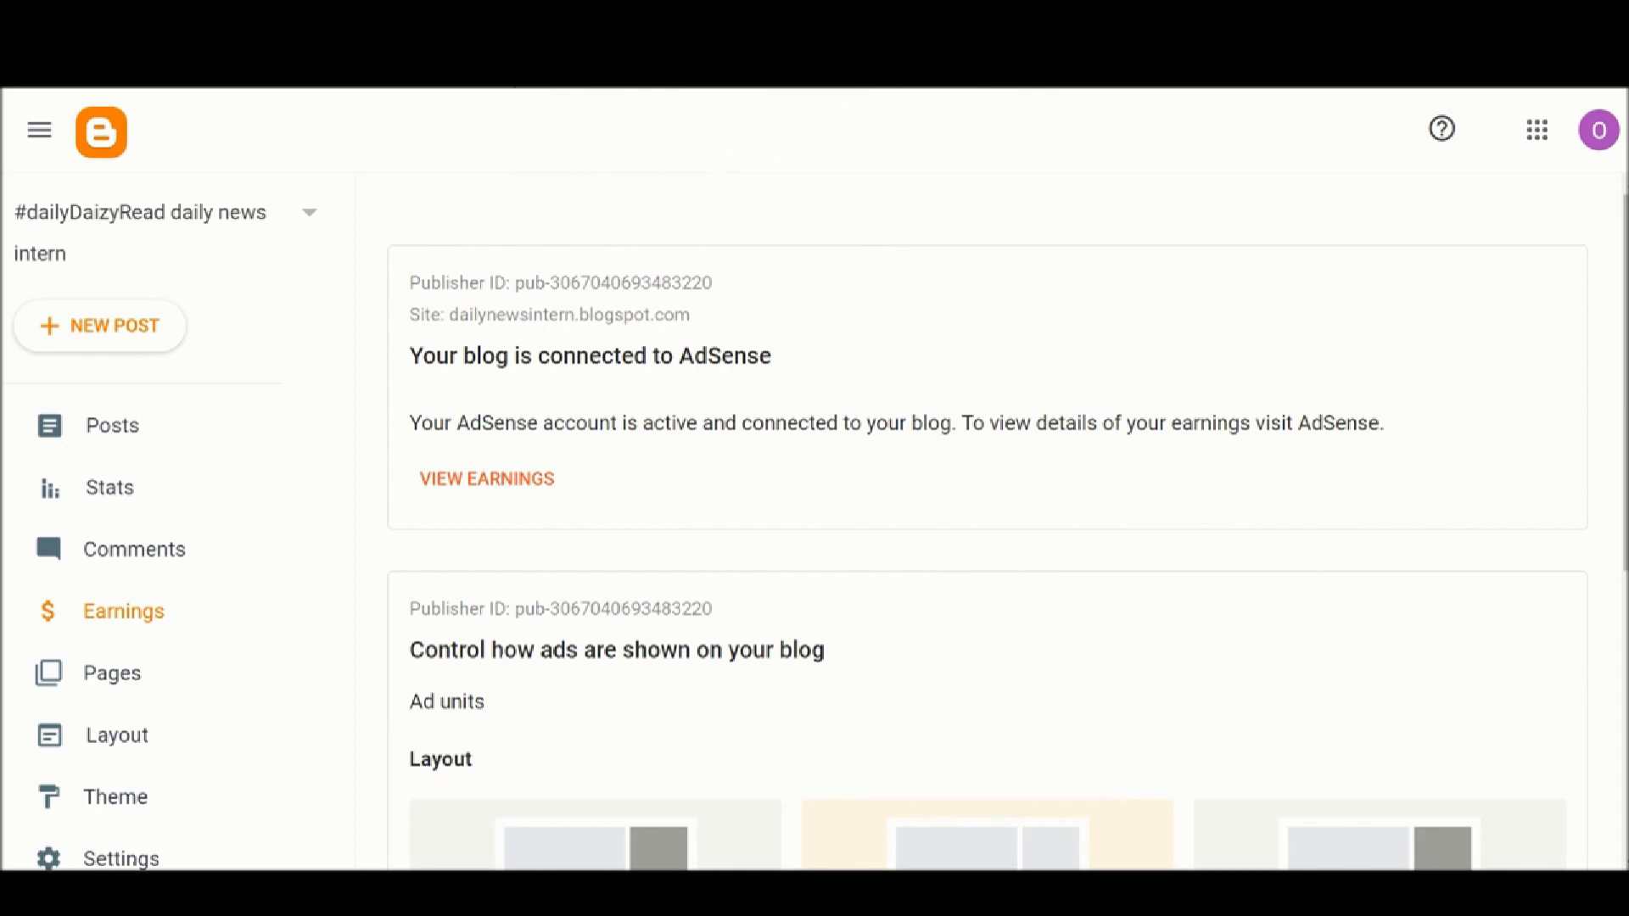
Examine the sections and ads on the dailynewsintern.blogspot.com homepage and view the "What is a BLOG?" slide
{"action": "key", "text": "ctrl+l"}
{"action": "type", "text": "daily"}
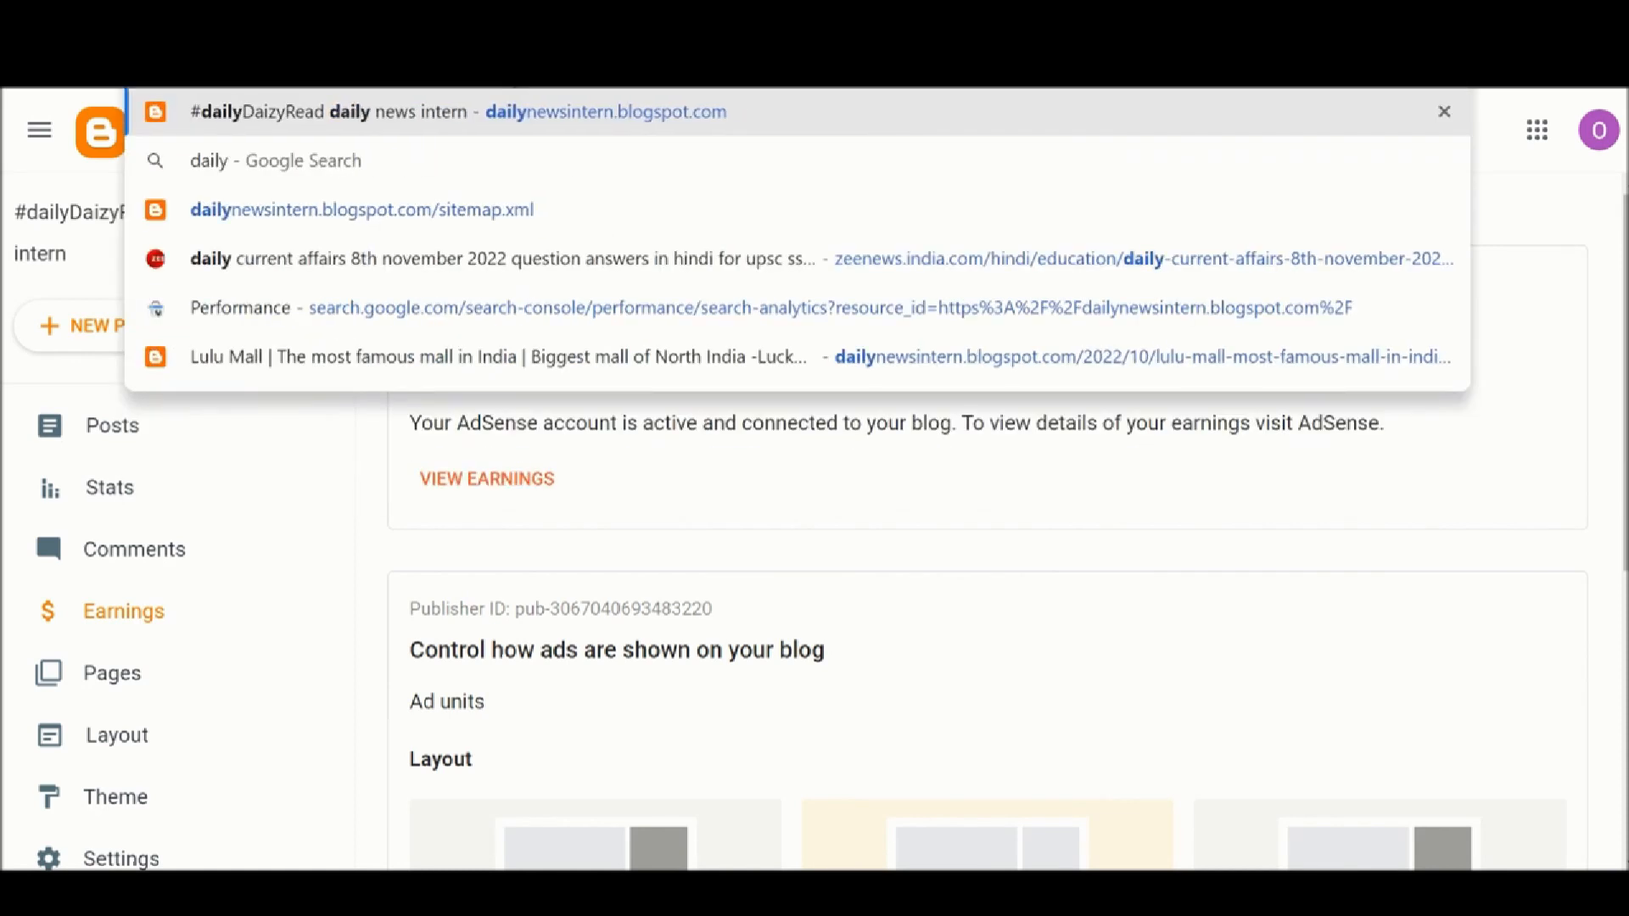
{"action": "key", "text": "Return"}
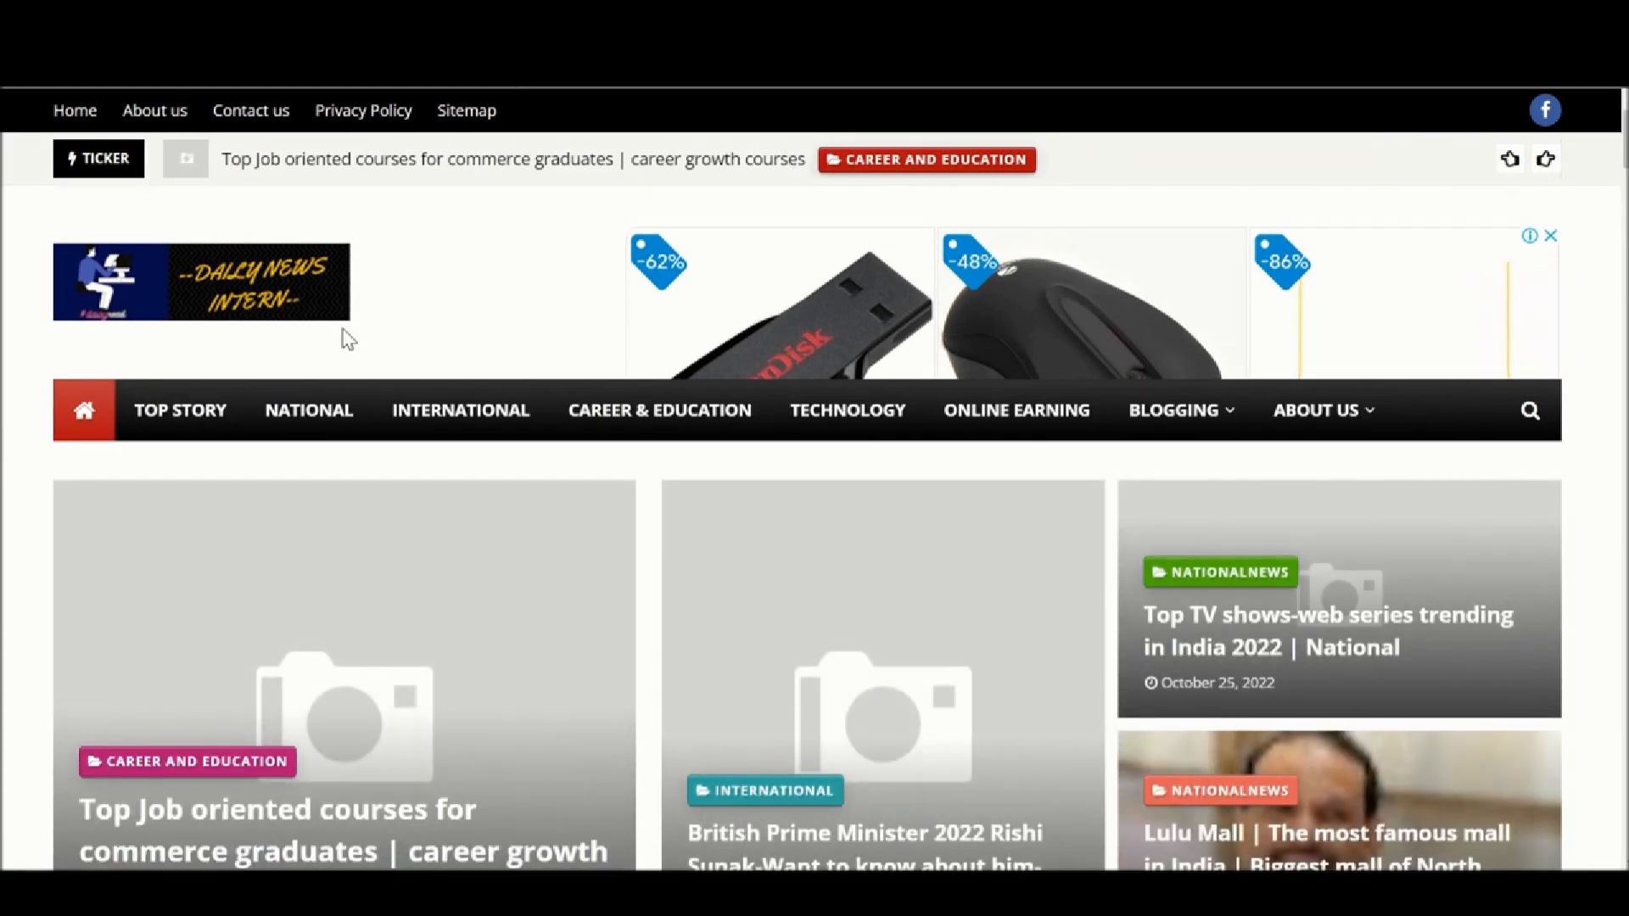
{"action": "scroll", "coordinate": [484, 365], "scroll_direction": "down", "scroll_amount": 3}
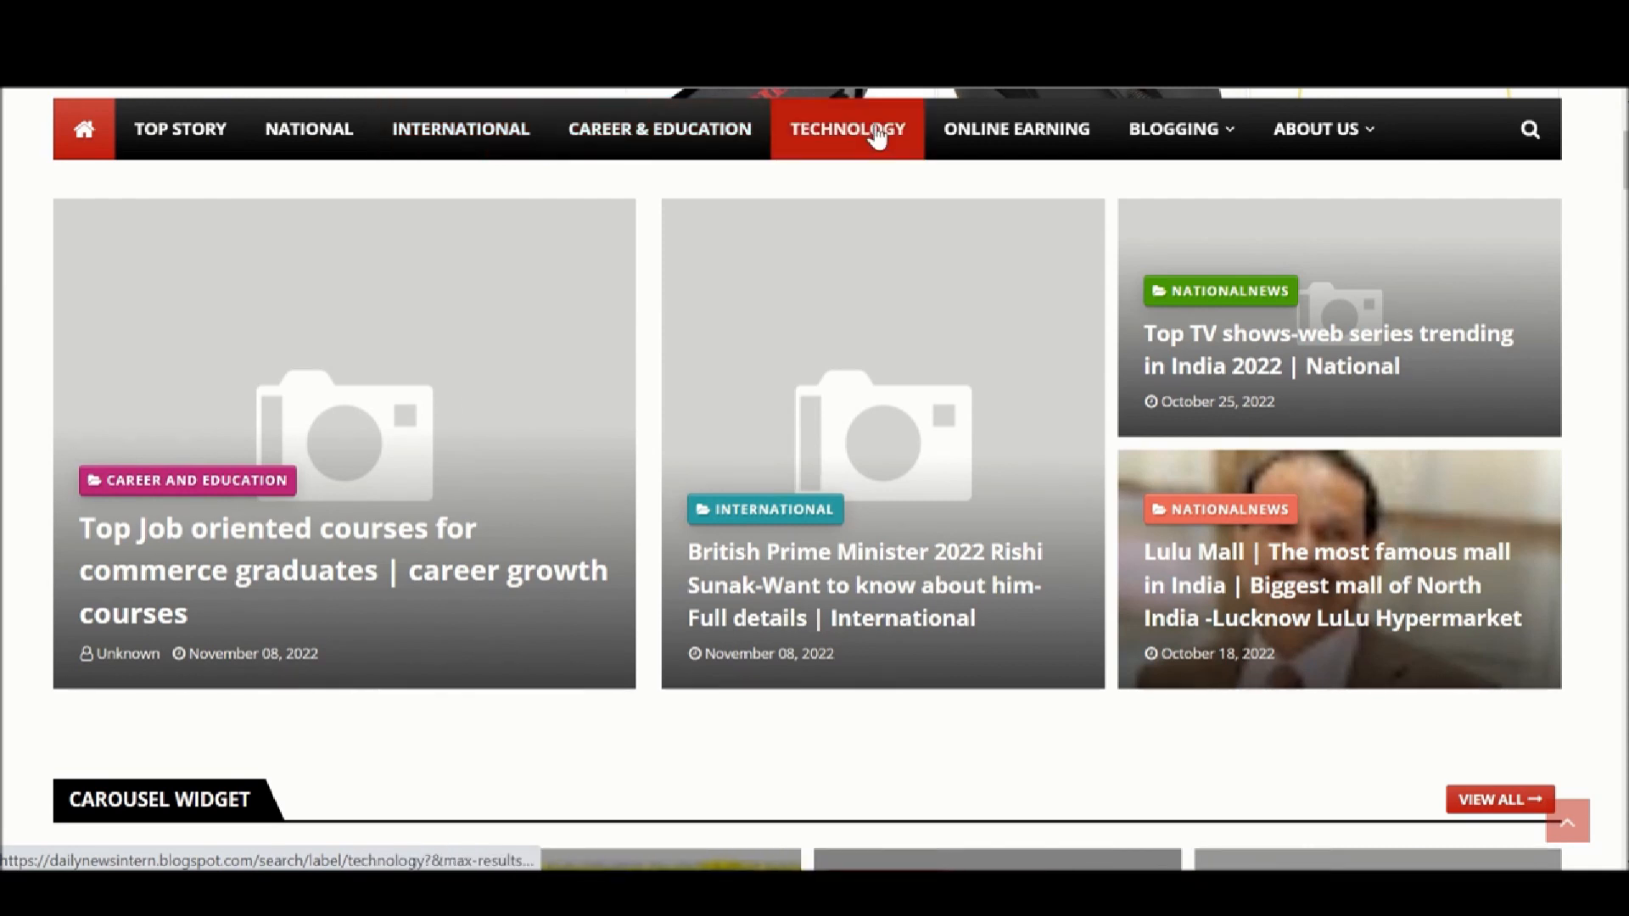
{"action": "mouse_move", "coordinate": [1147, 145]}
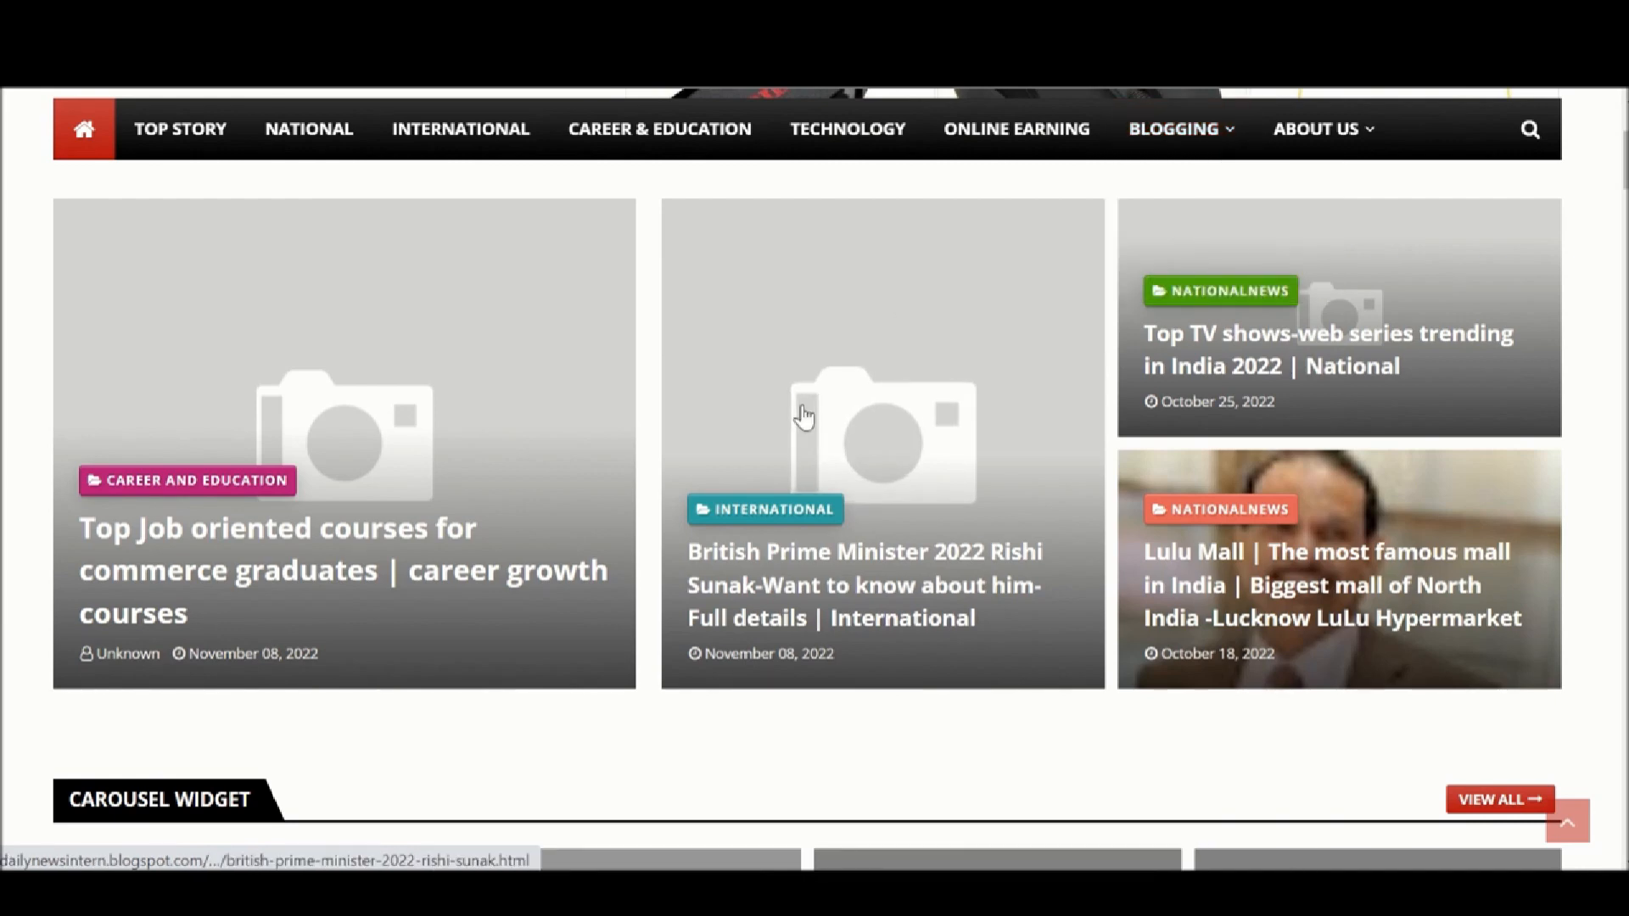
{"action": "scroll", "coordinate": [804, 415], "scroll_direction": "down", "scroll_amount": 10}
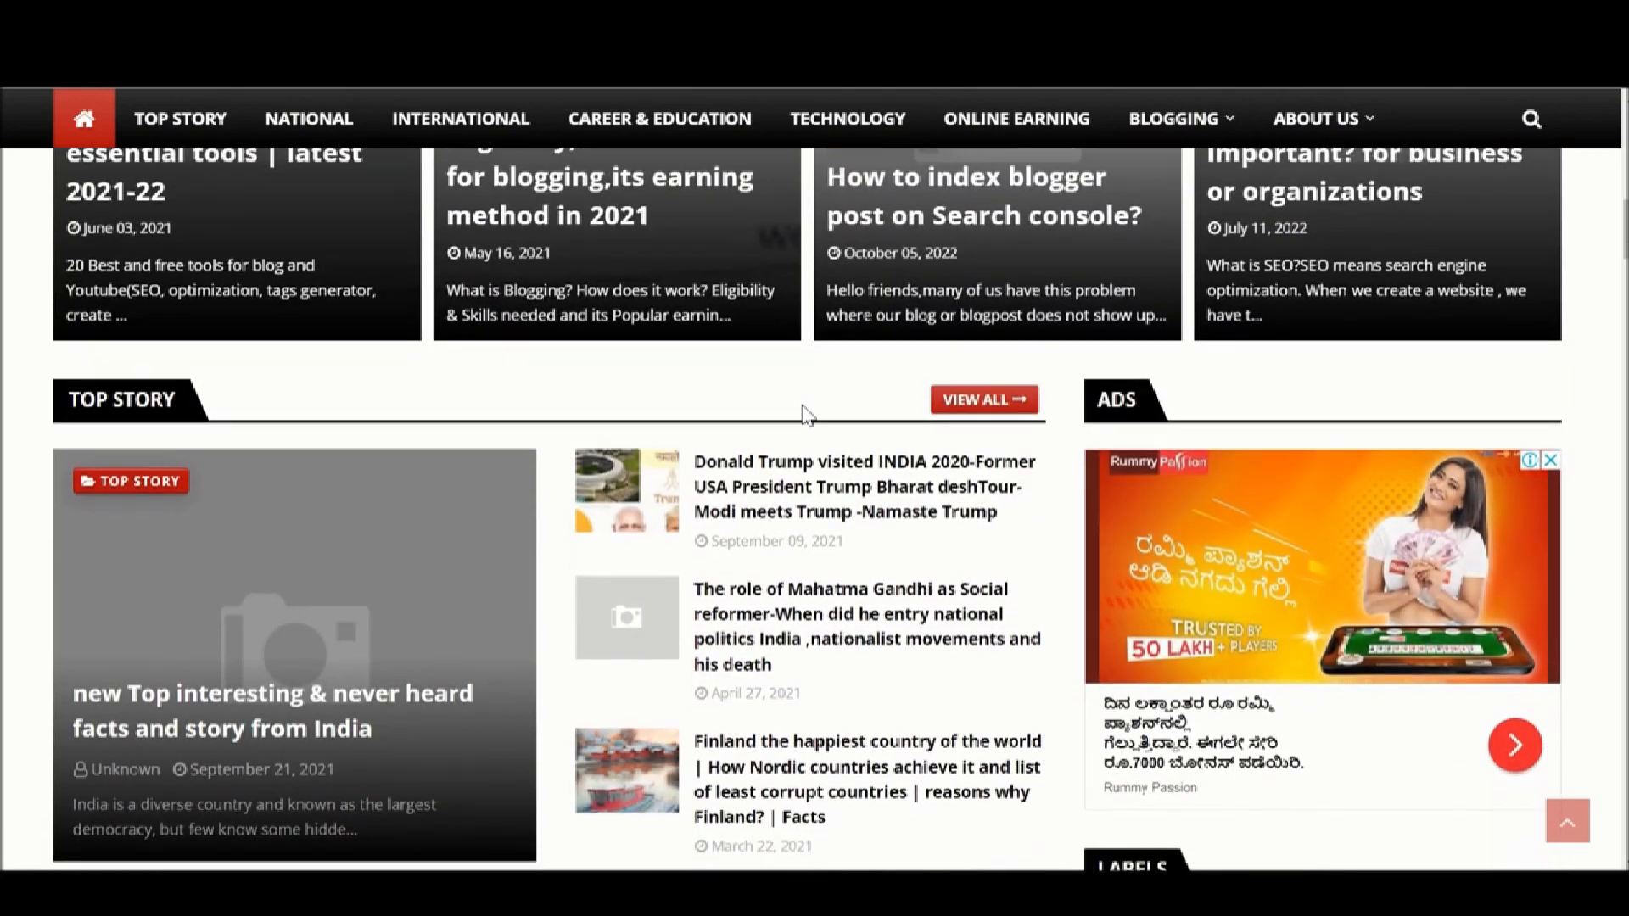
{"action": "mouse_move", "coordinate": [1530, 455]}
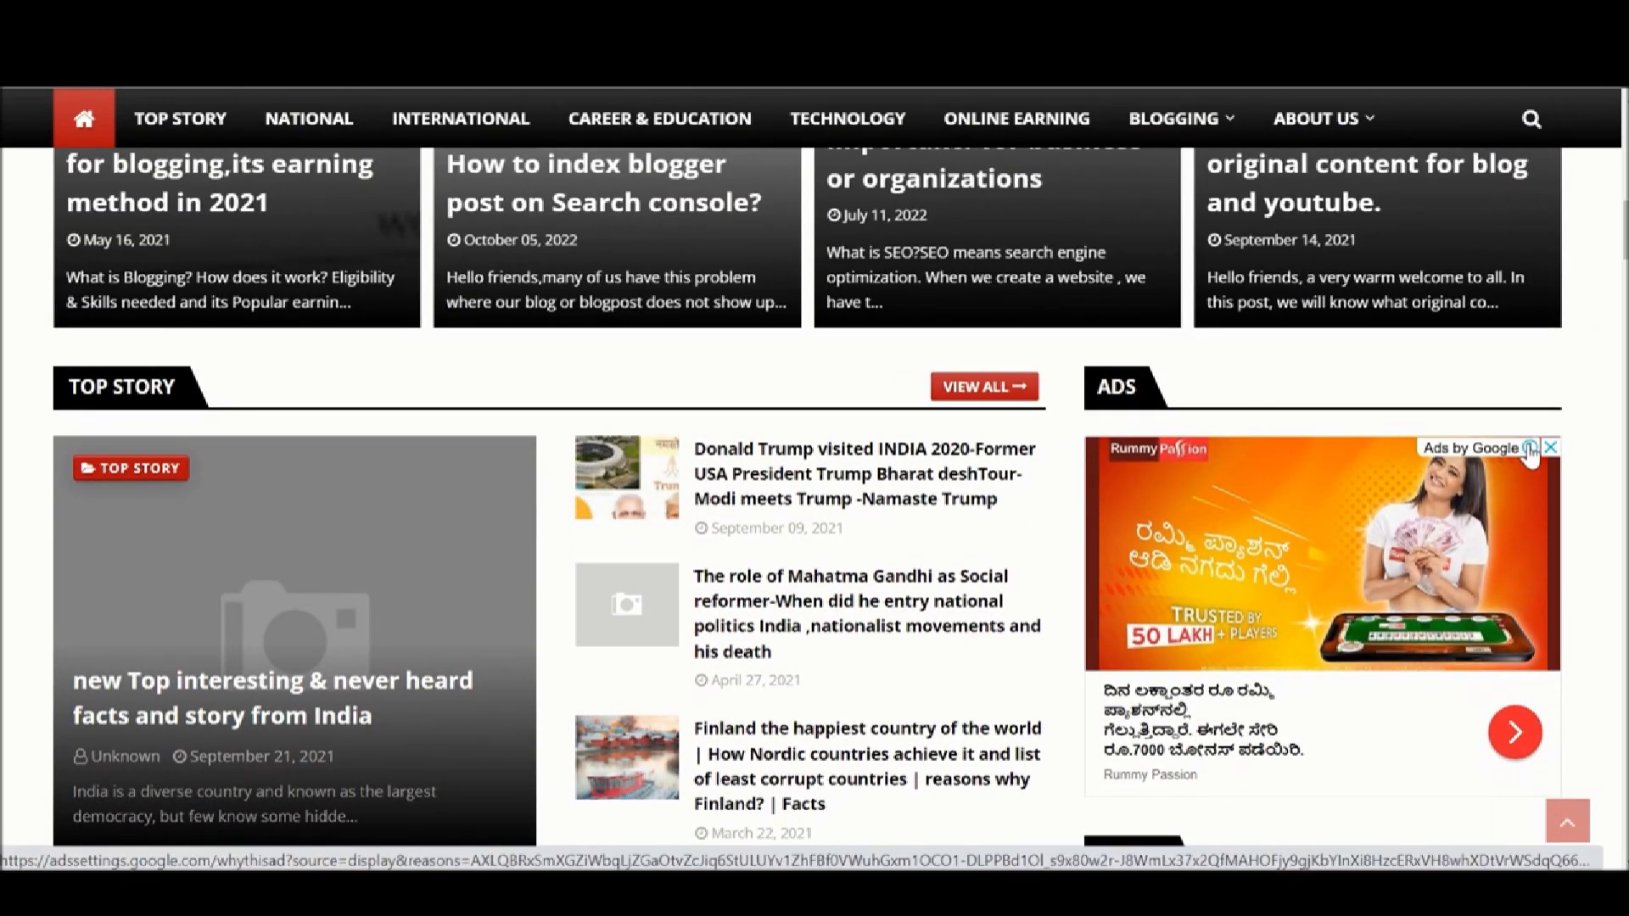
{"action": "scroll", "coordinate": [763, 623], "scroll_direction": "down", "scroll_amount": 8}
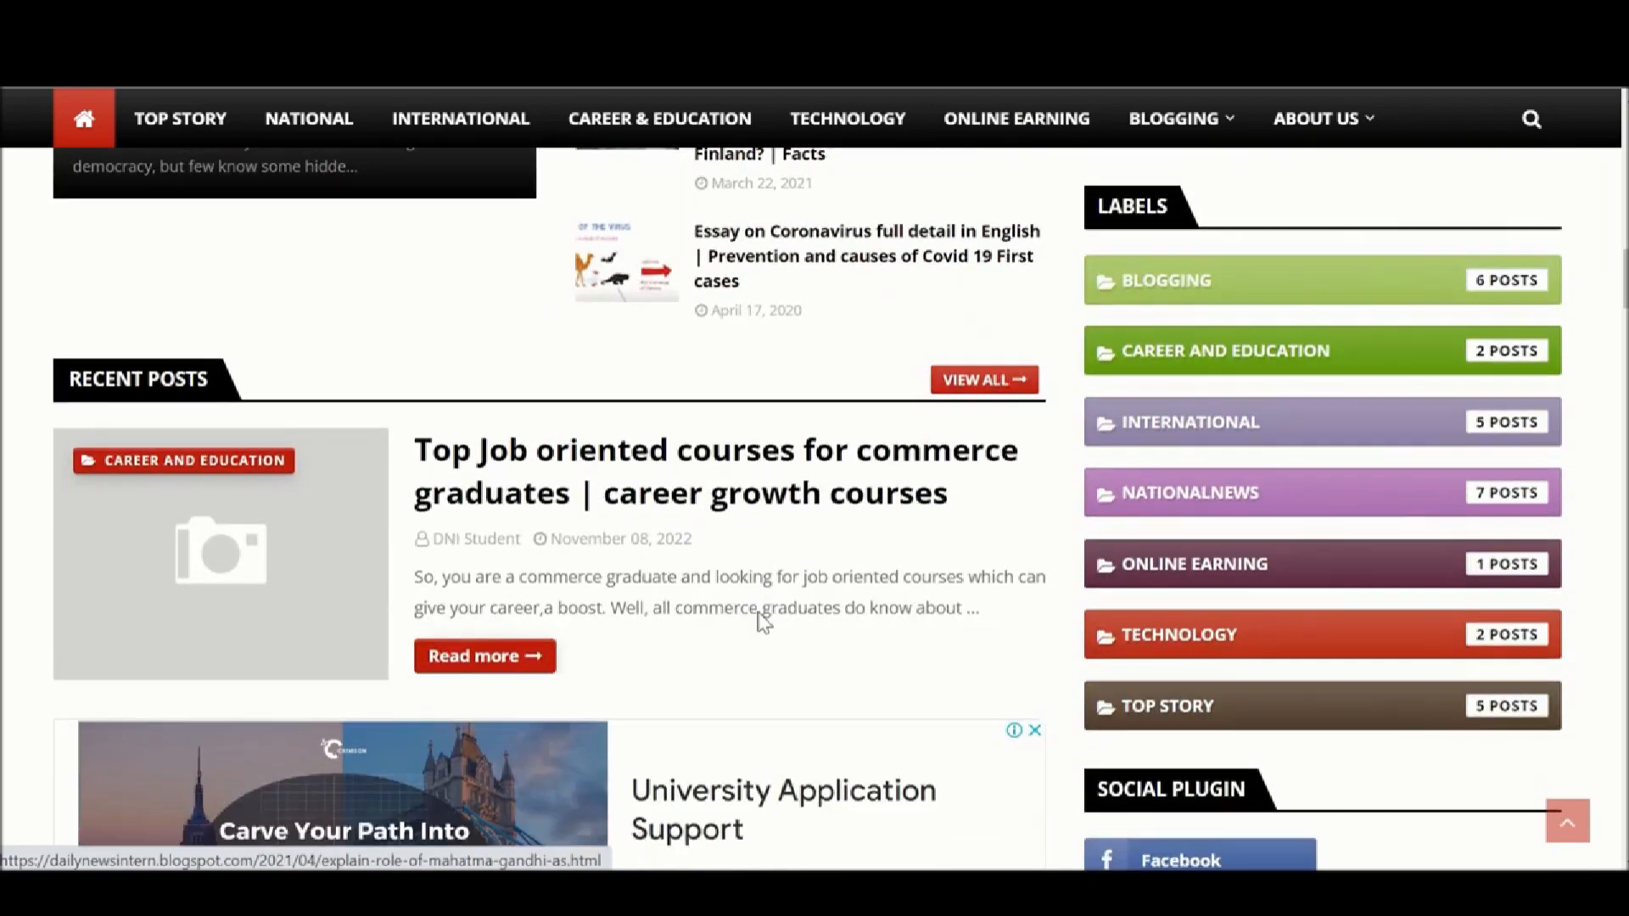
{"action": "scroll", "coordinate": [763, 623], "scroll_direction": "down", "scroll_amount": 10}
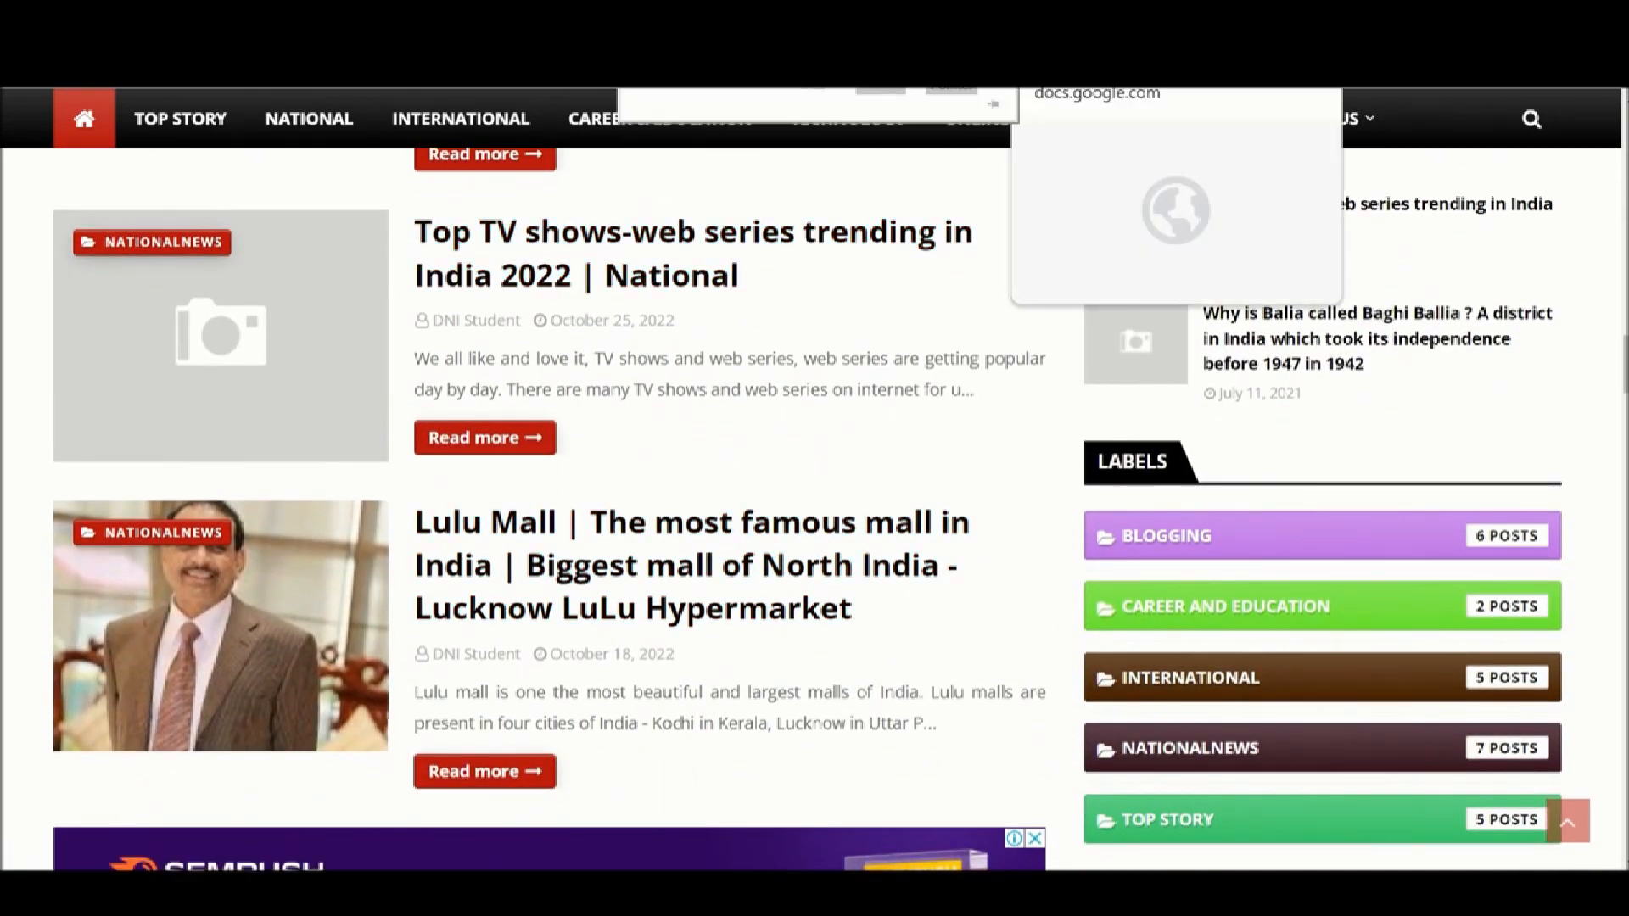
{"action": "left_click", "coordinate": [1095, 25]}
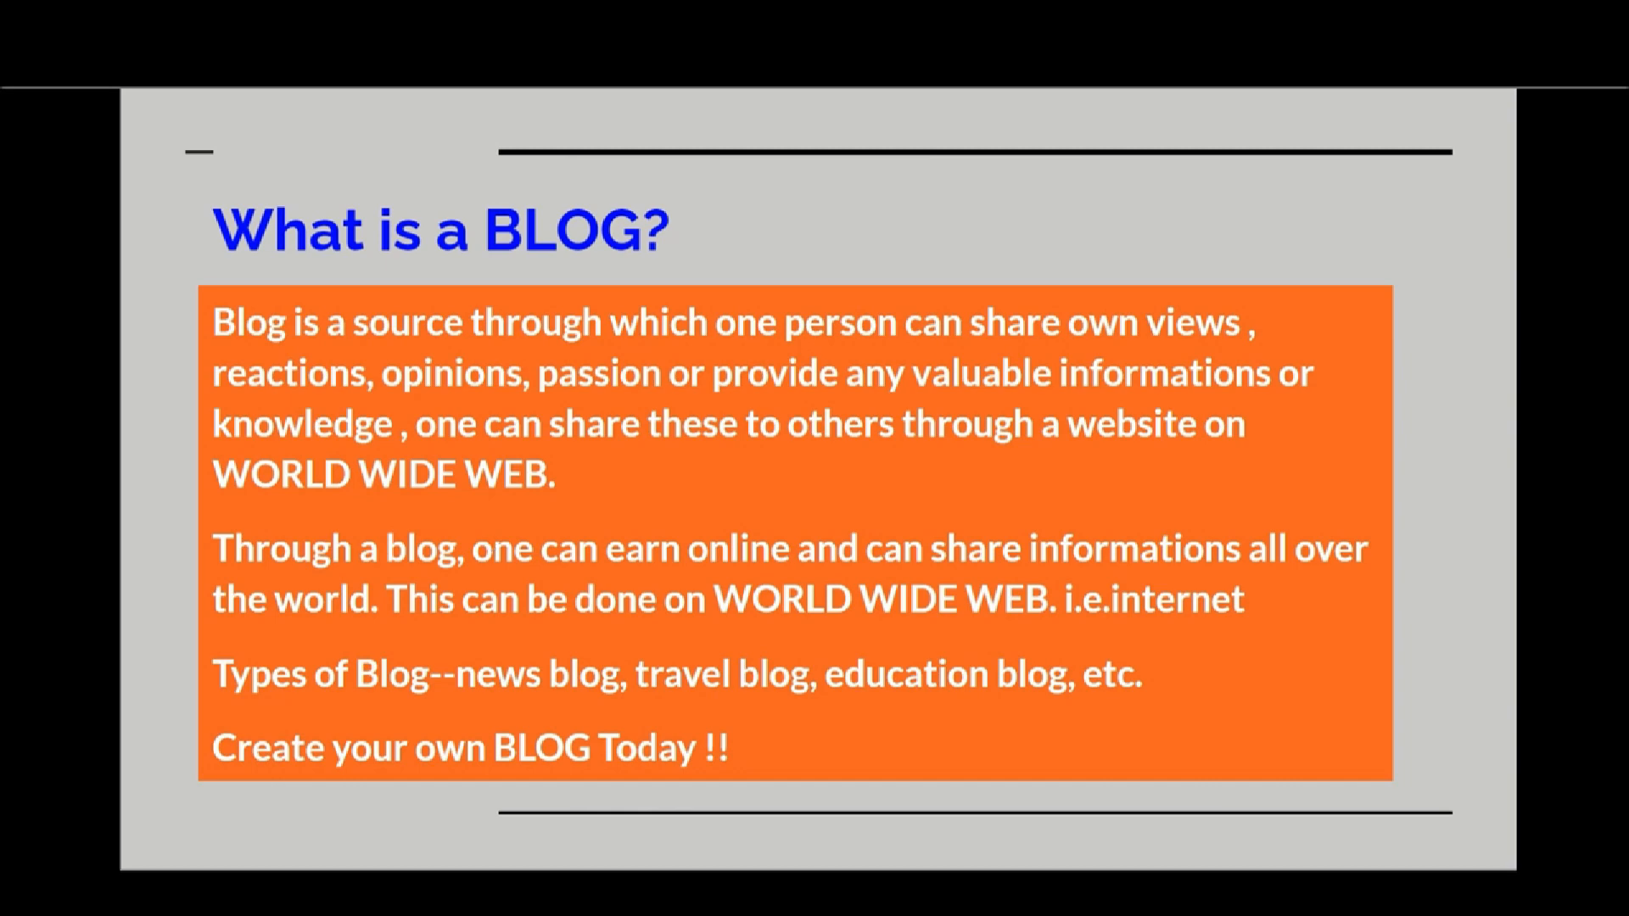
Search Google for "blogger" and open the Blogger.com site from the results
{"action": "key", "text": "ctrl+Tab"}
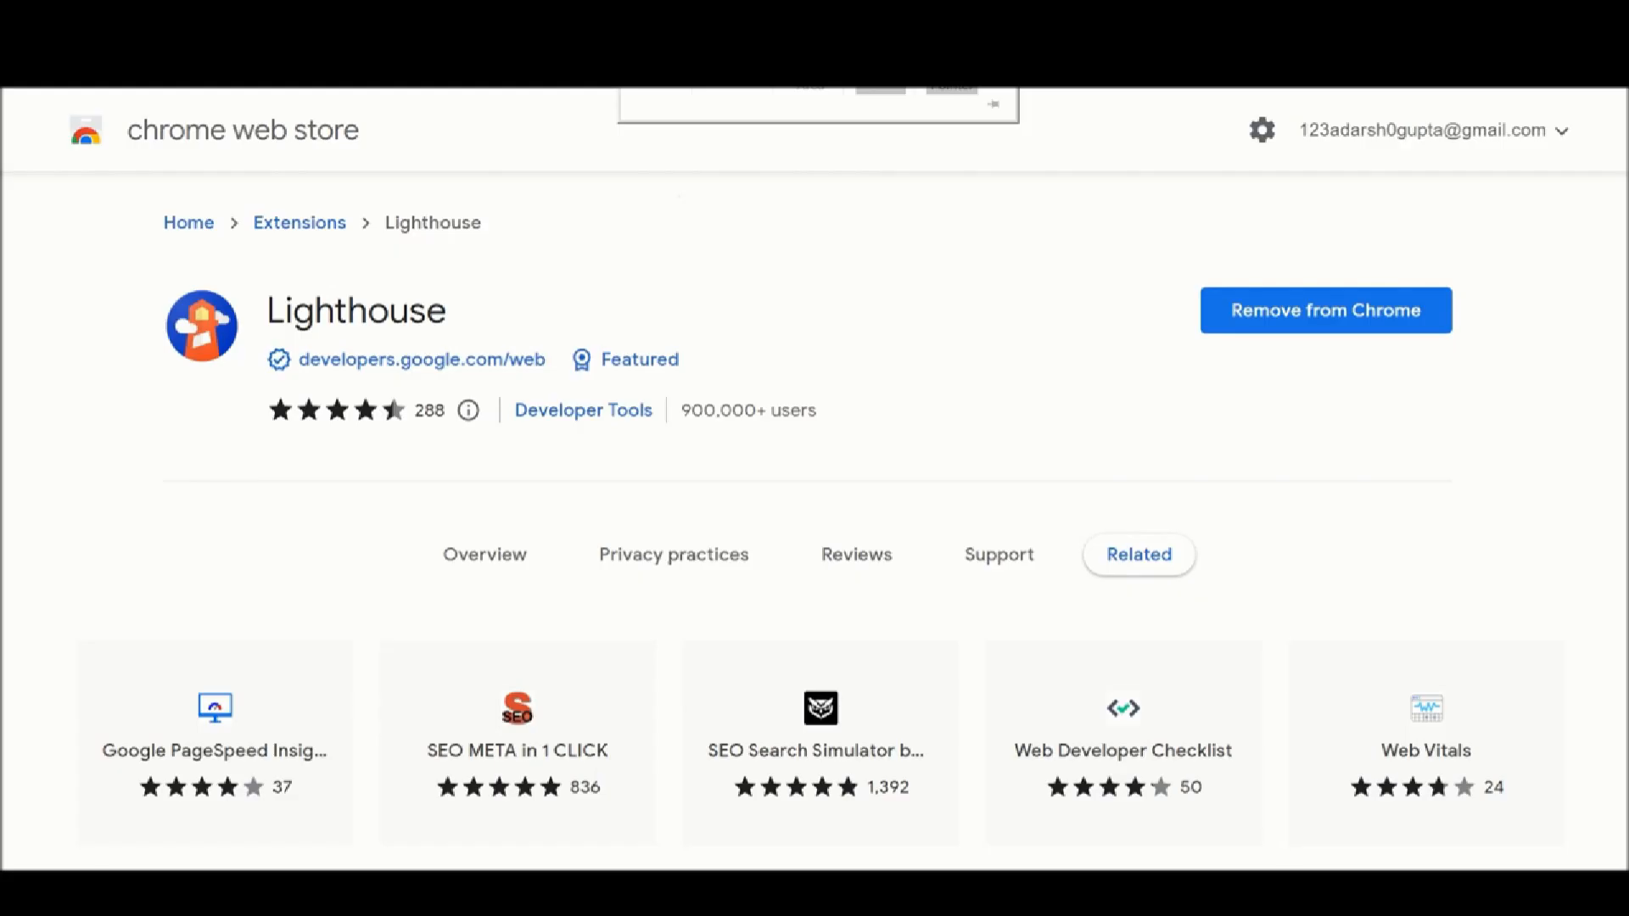
{"action": "key", "text": "ctrl+l"}
{"action": "type", "text": "blogger"}
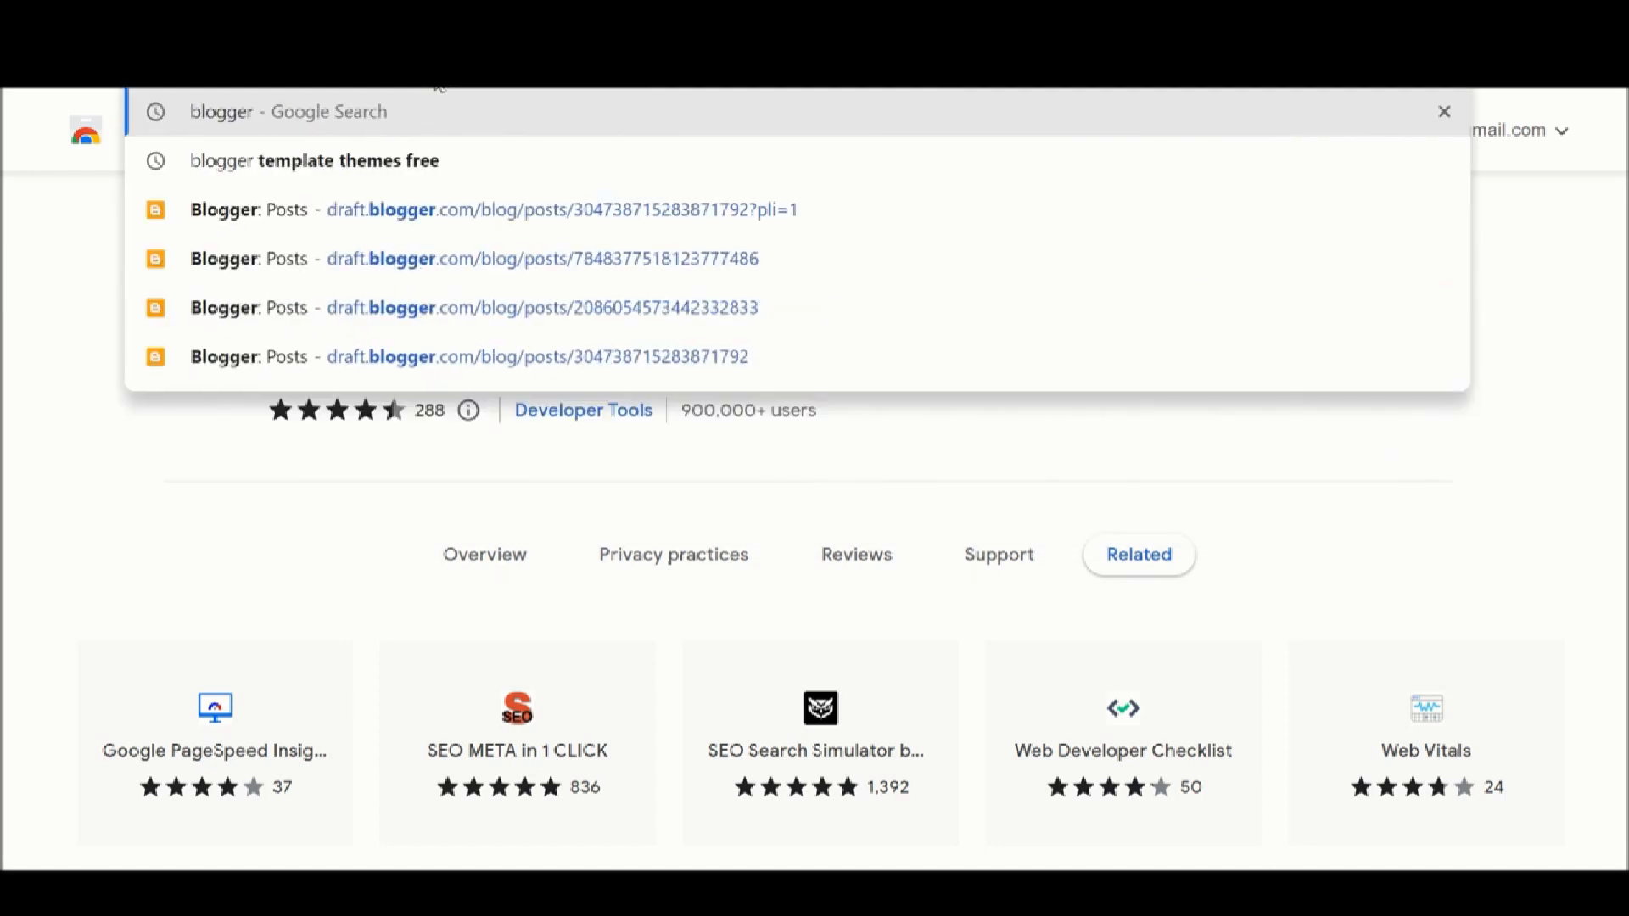
{"action": "key", "text": "Return"}
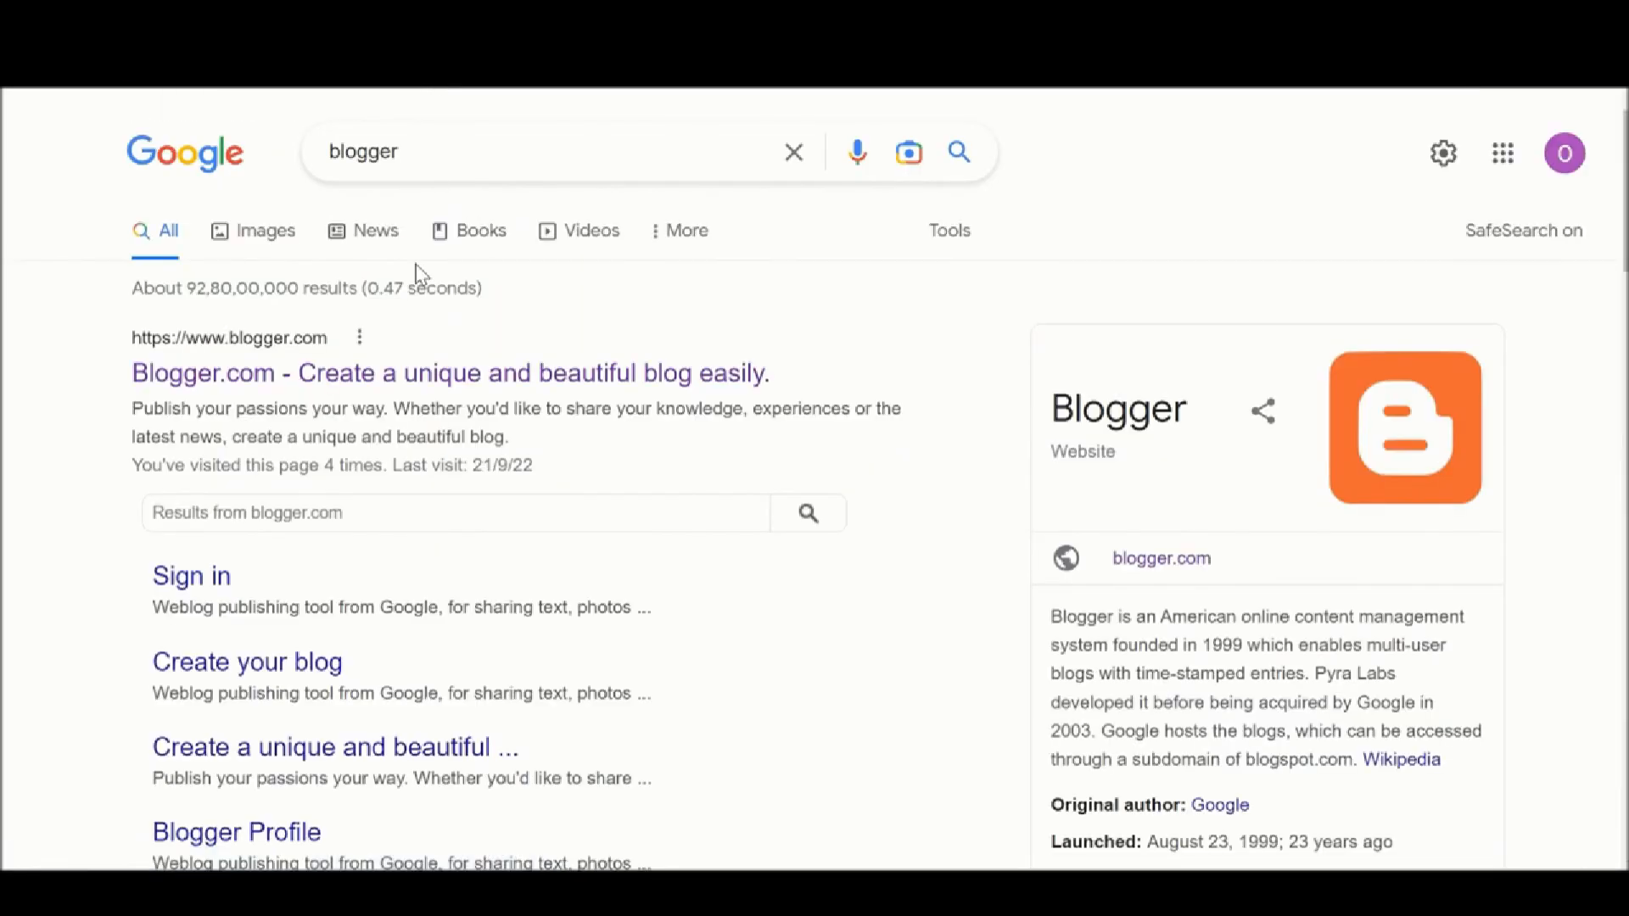
{"action": "left_click", "coordinate": [433, 376]}
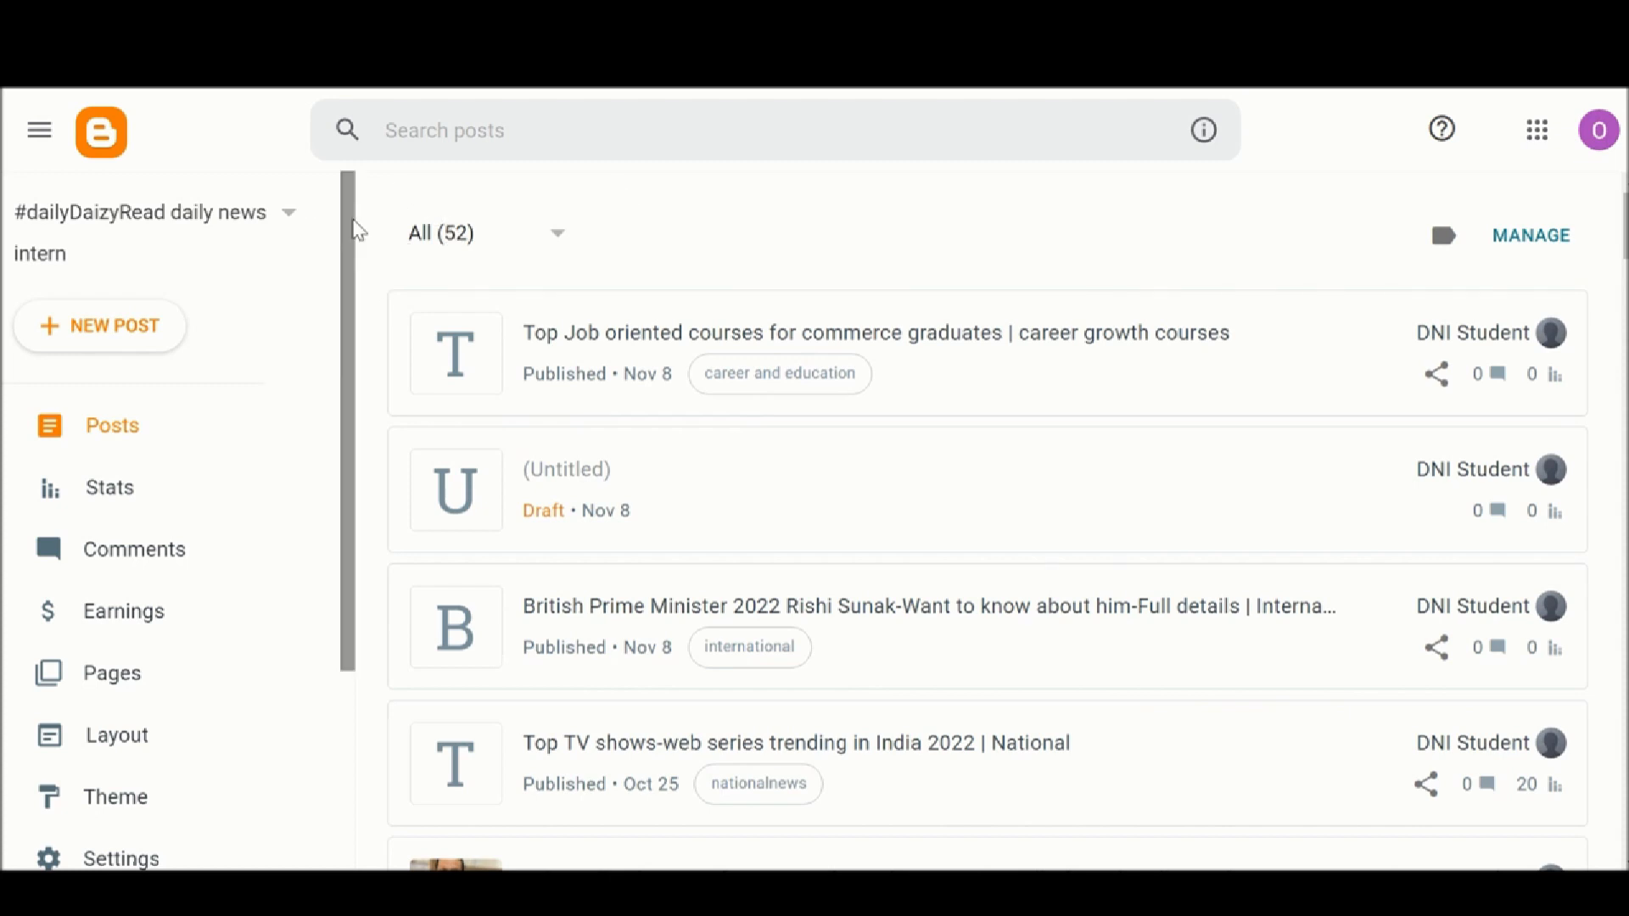
Start creating a new blog and give it the name "title"
{"action": "left_click", "coordinate": [249, 227]}
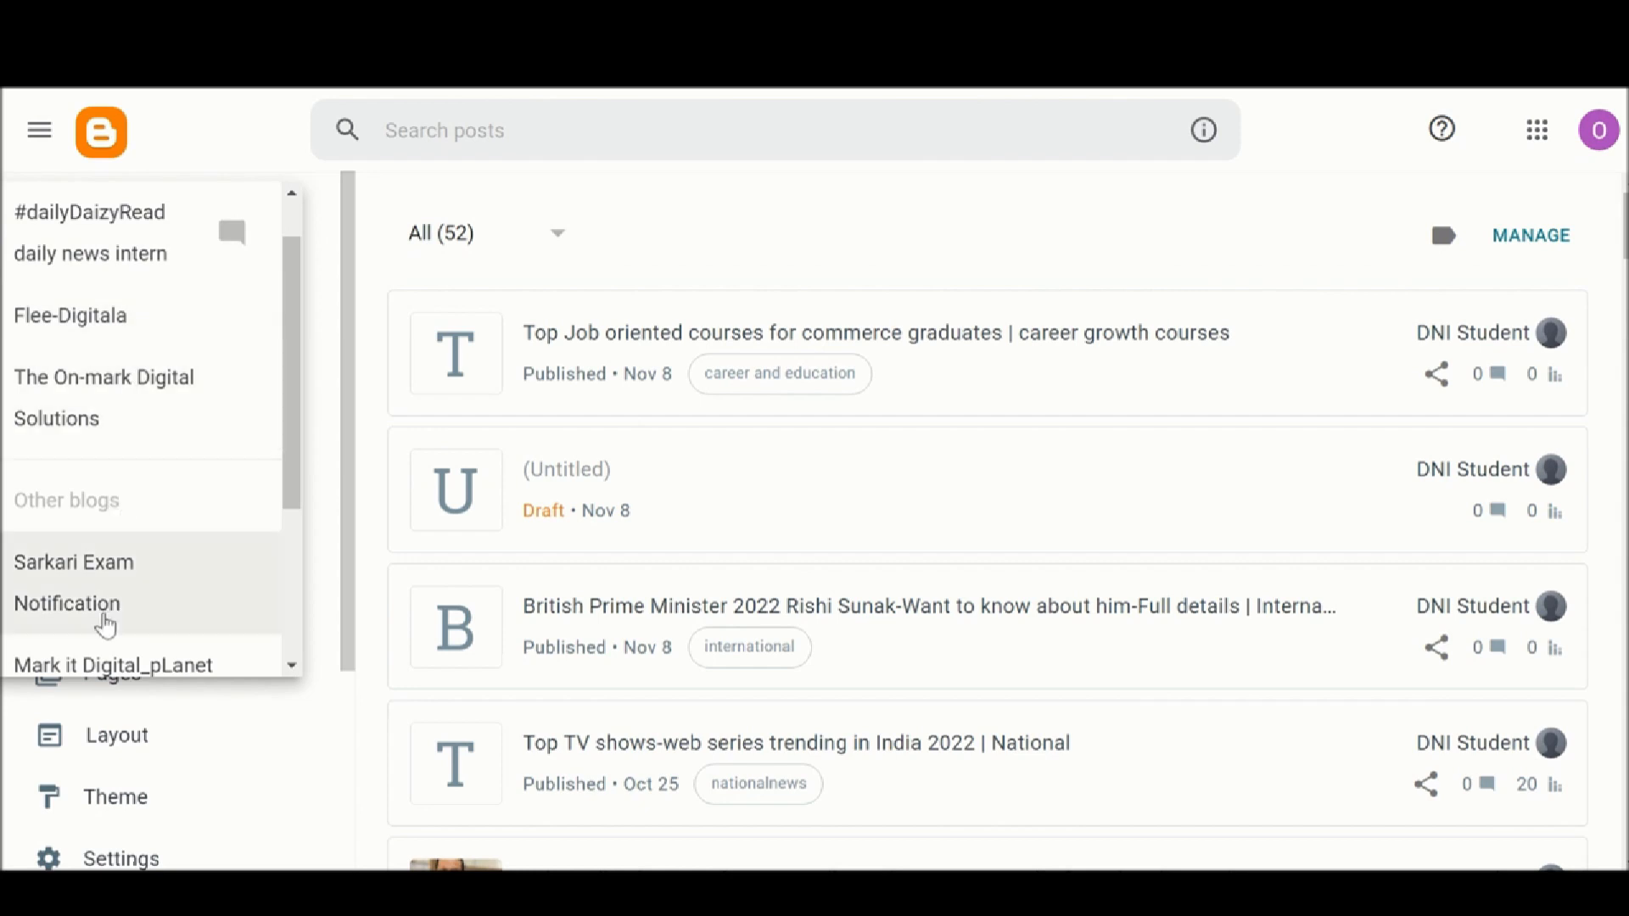
{"action": "scroll", "coordinate": [110, 563], "scroll_direction": "down", "scroll_amount": 3}
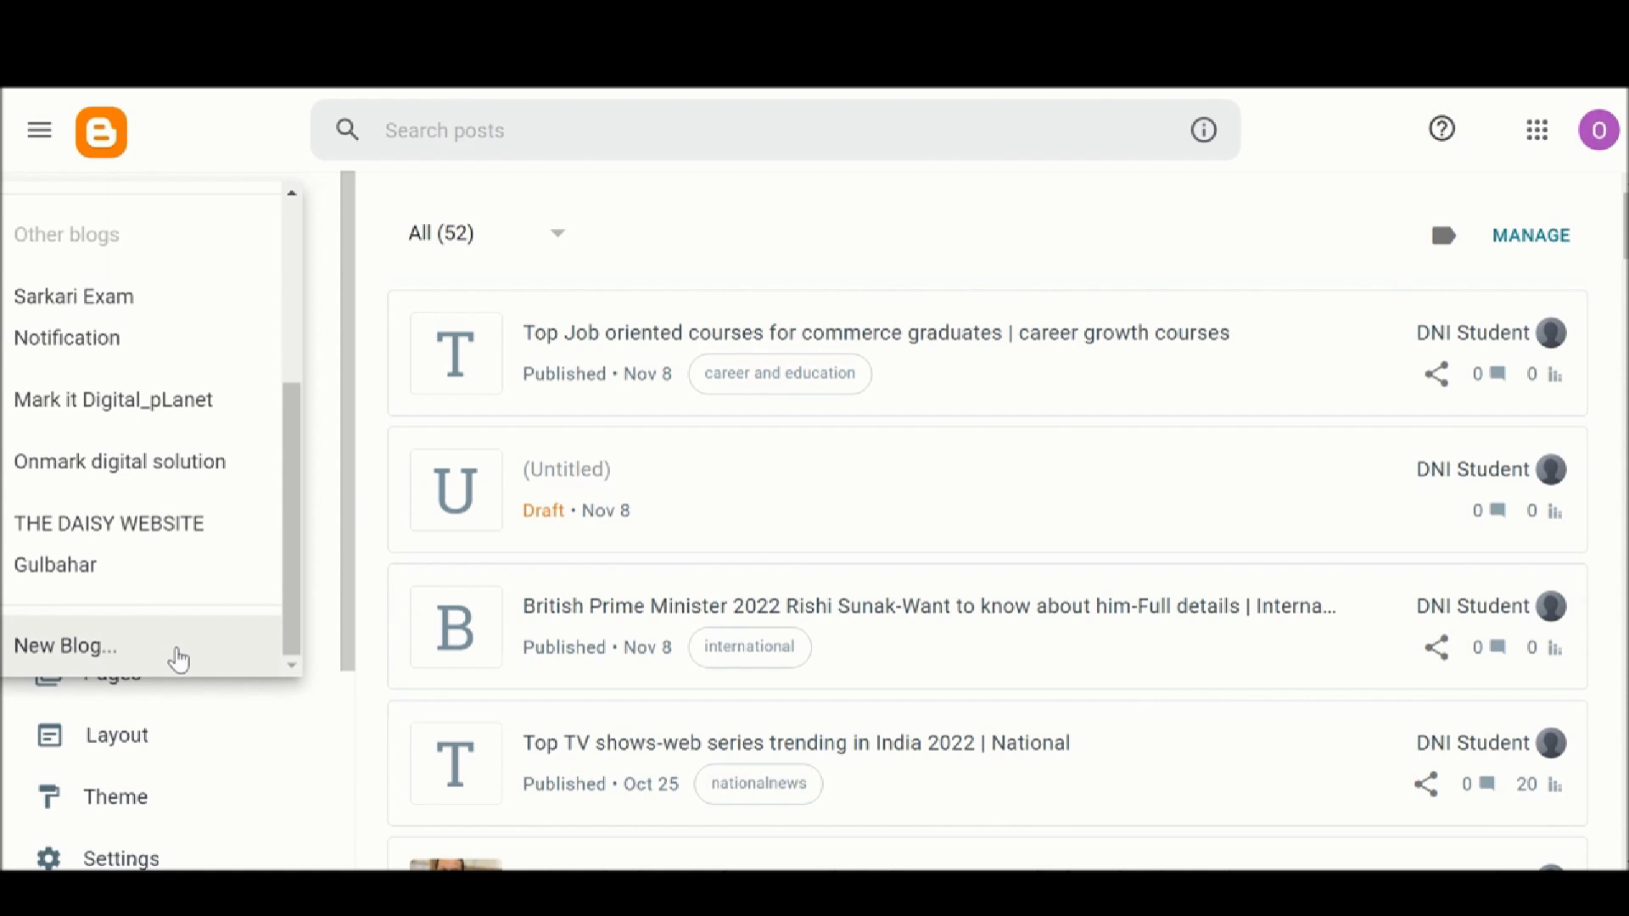
{"action": "left_click", "coordinate": [109, 649]}
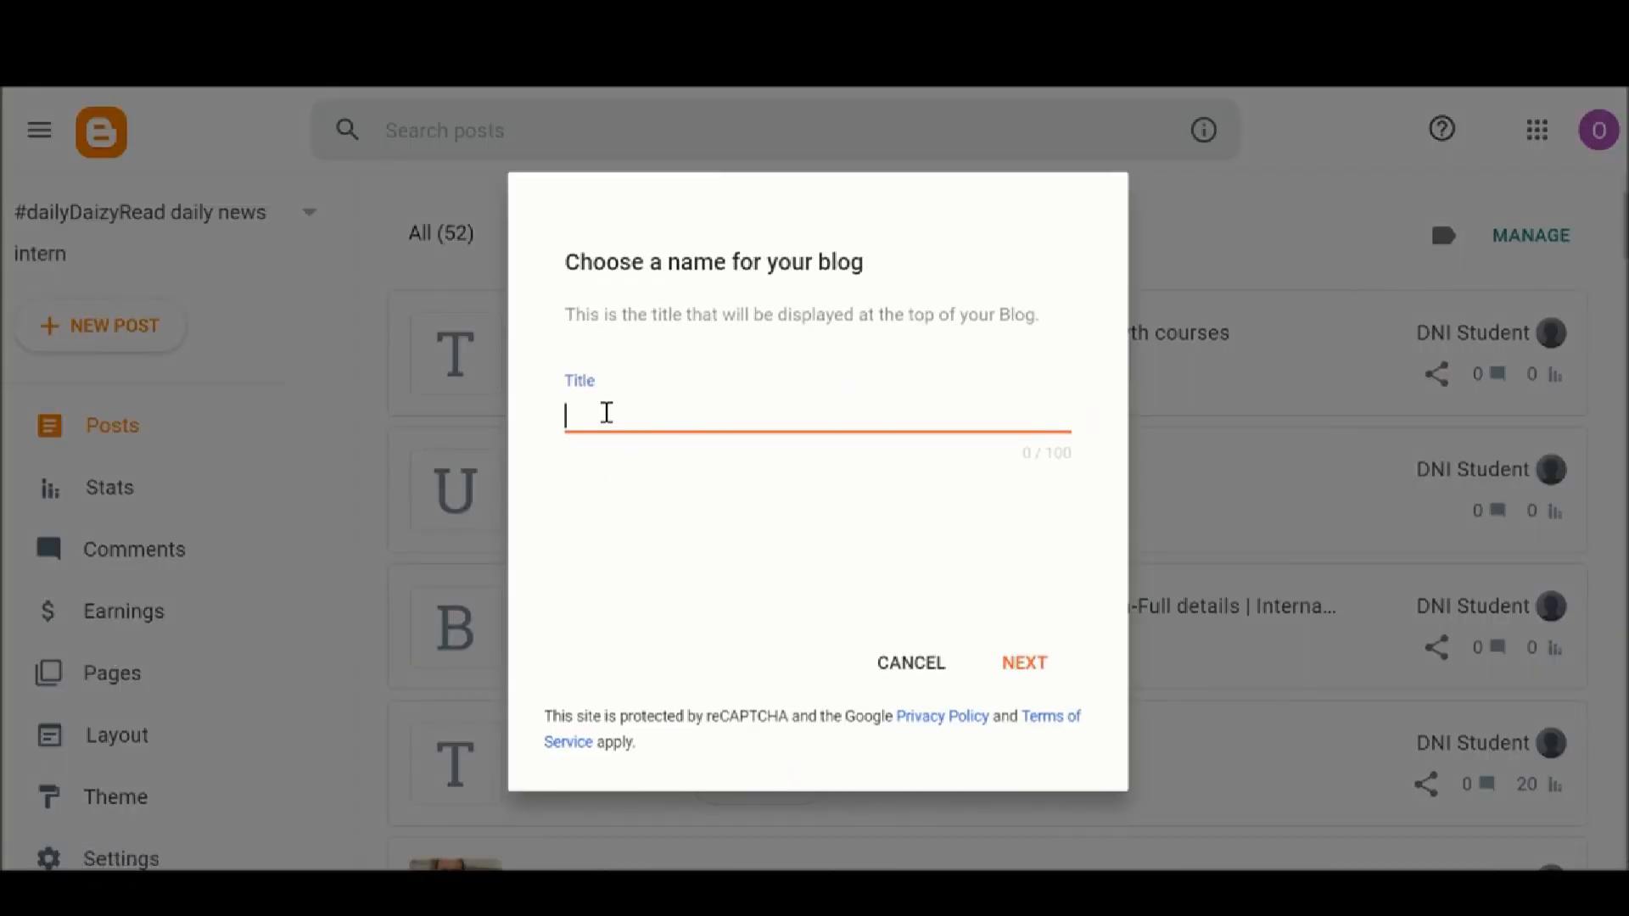
{"action": "type", "text": "title"}
{"action": "left_click", "coordinate": [1020, 665]}
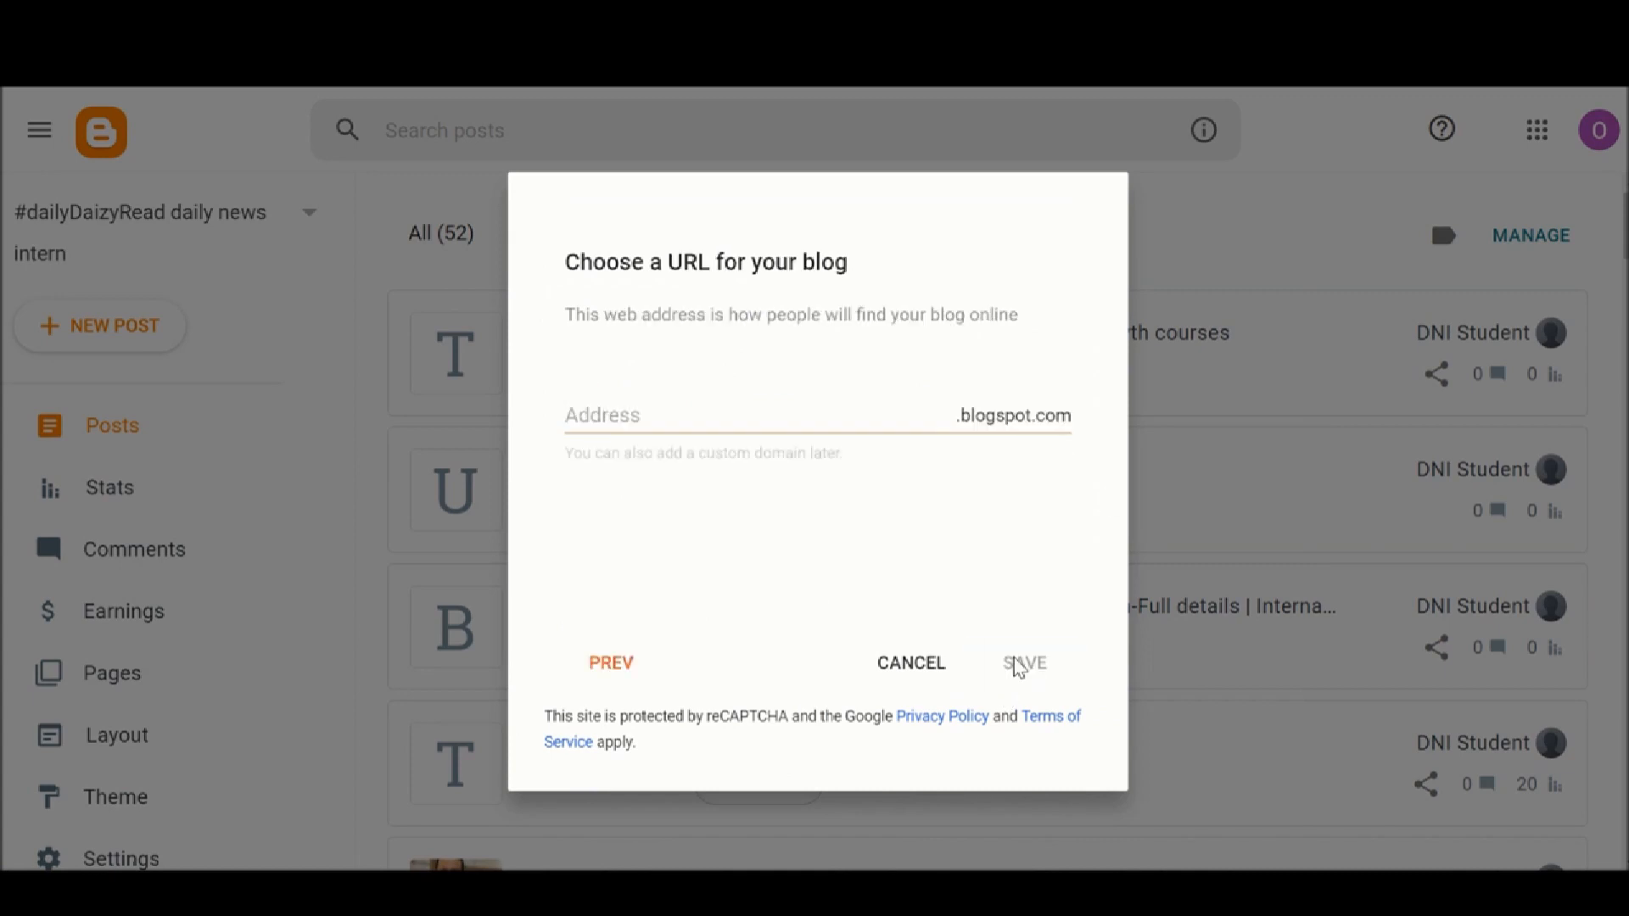
Set the new blog's address to "address123321freeexample" on blogspot.com and save the blog
{"action": "left_click", "coordinate": [613, 411]}
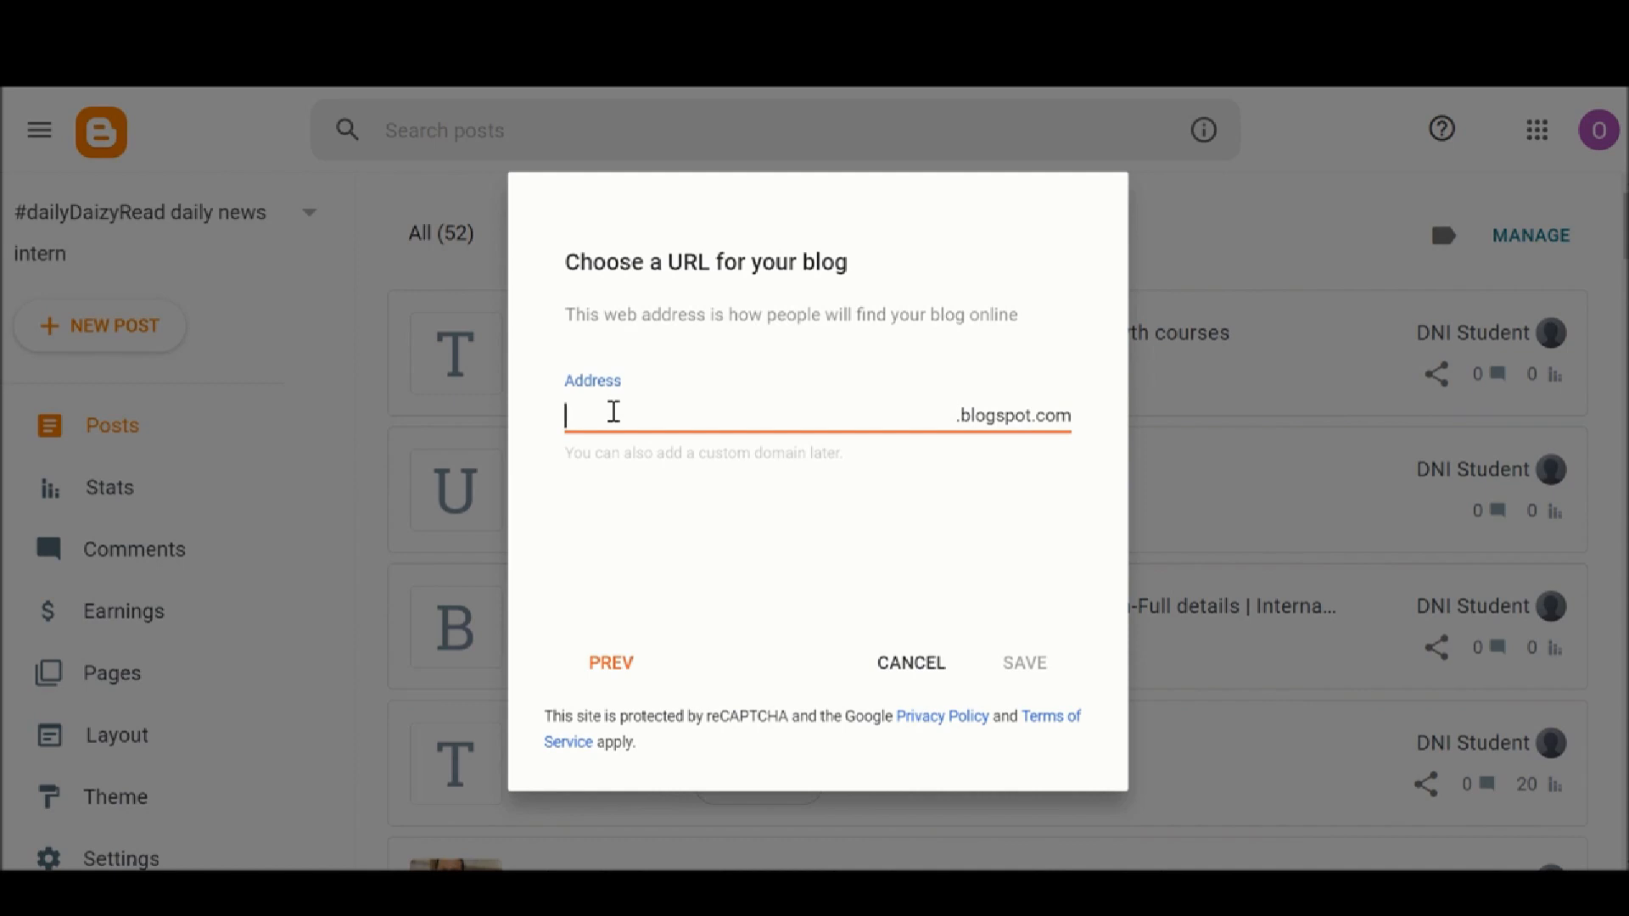
{"action": "type", "text": "address"}
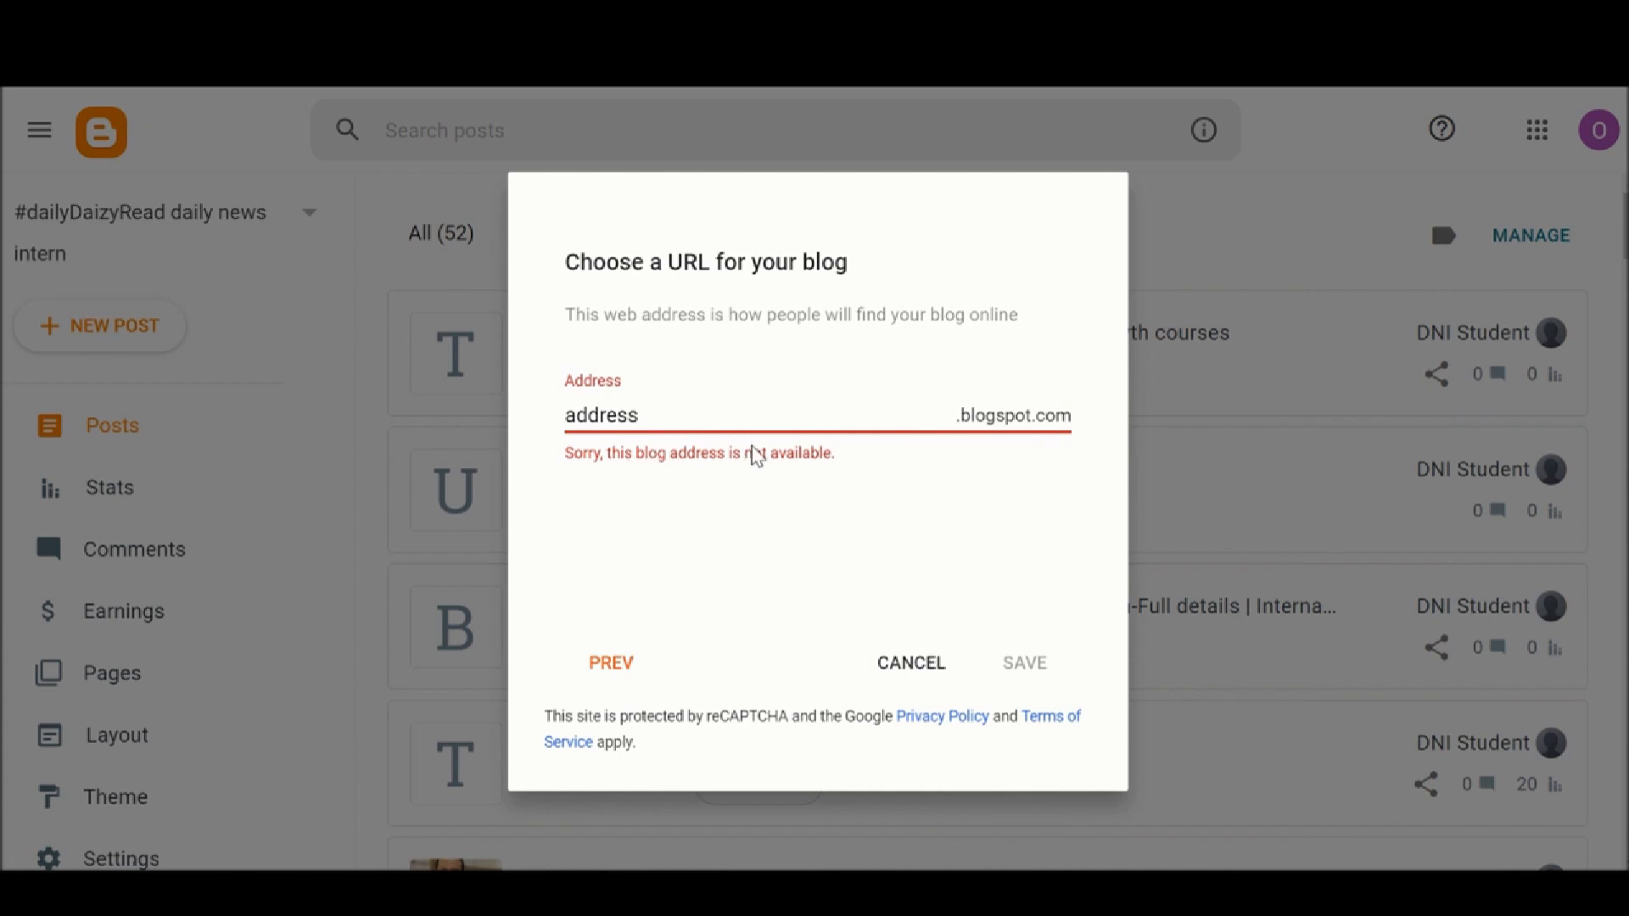
{"action": "type", "text": "123332"}
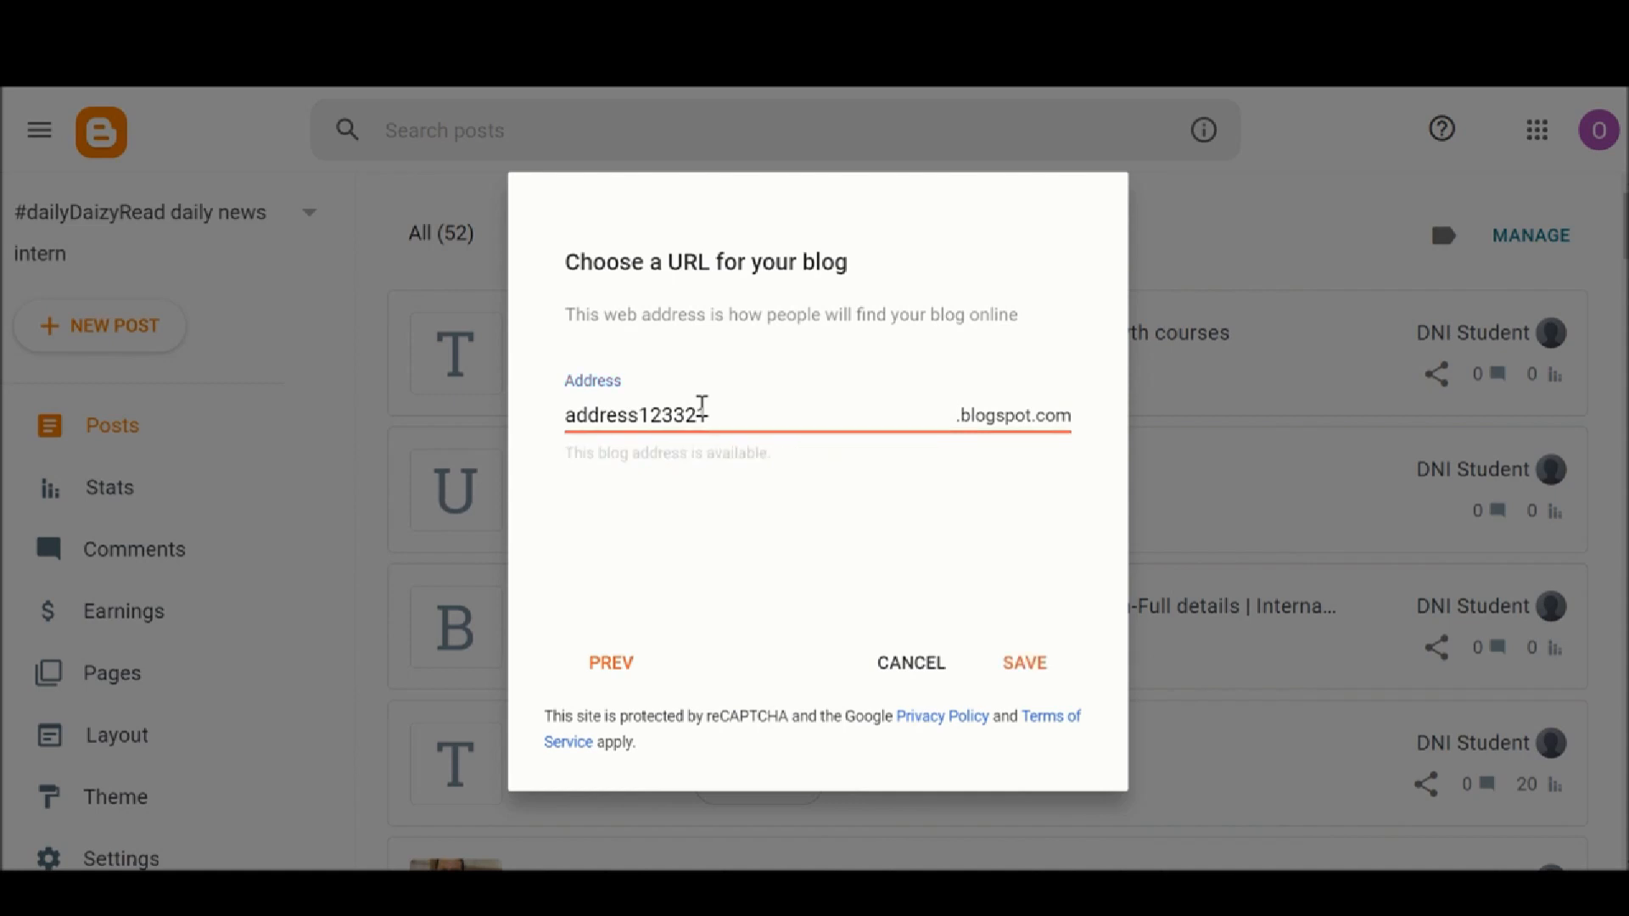
{"action": "type", "text": "1freeexamp"}
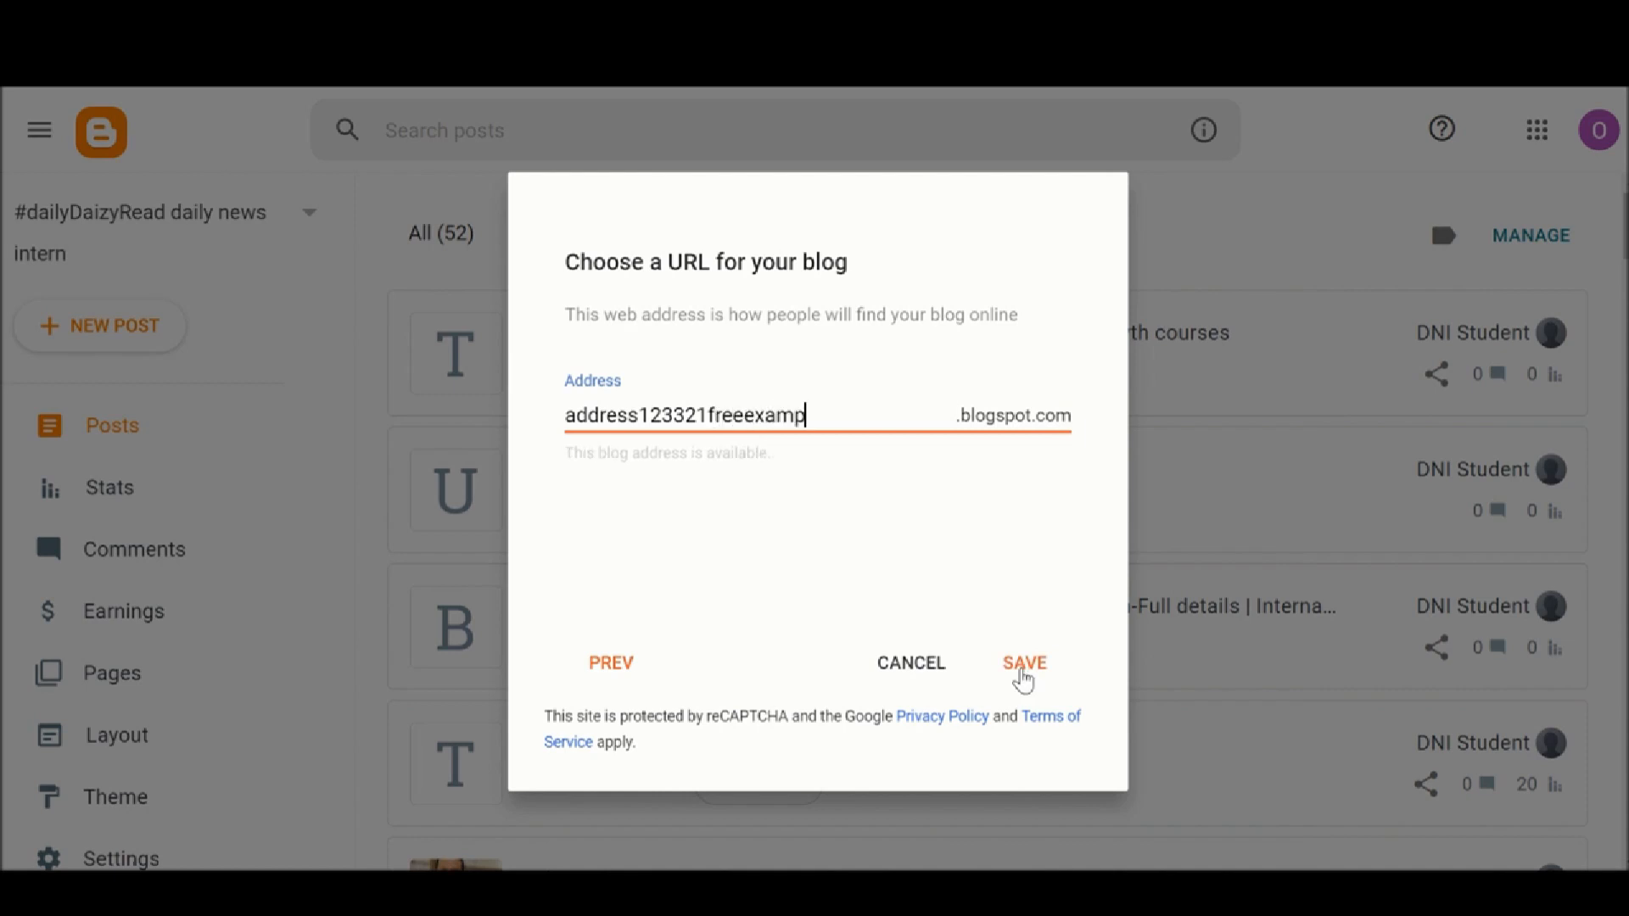
{"action": "type", "text": "le"}
{"action": "left_click", "coordinate": [1023, 674]}
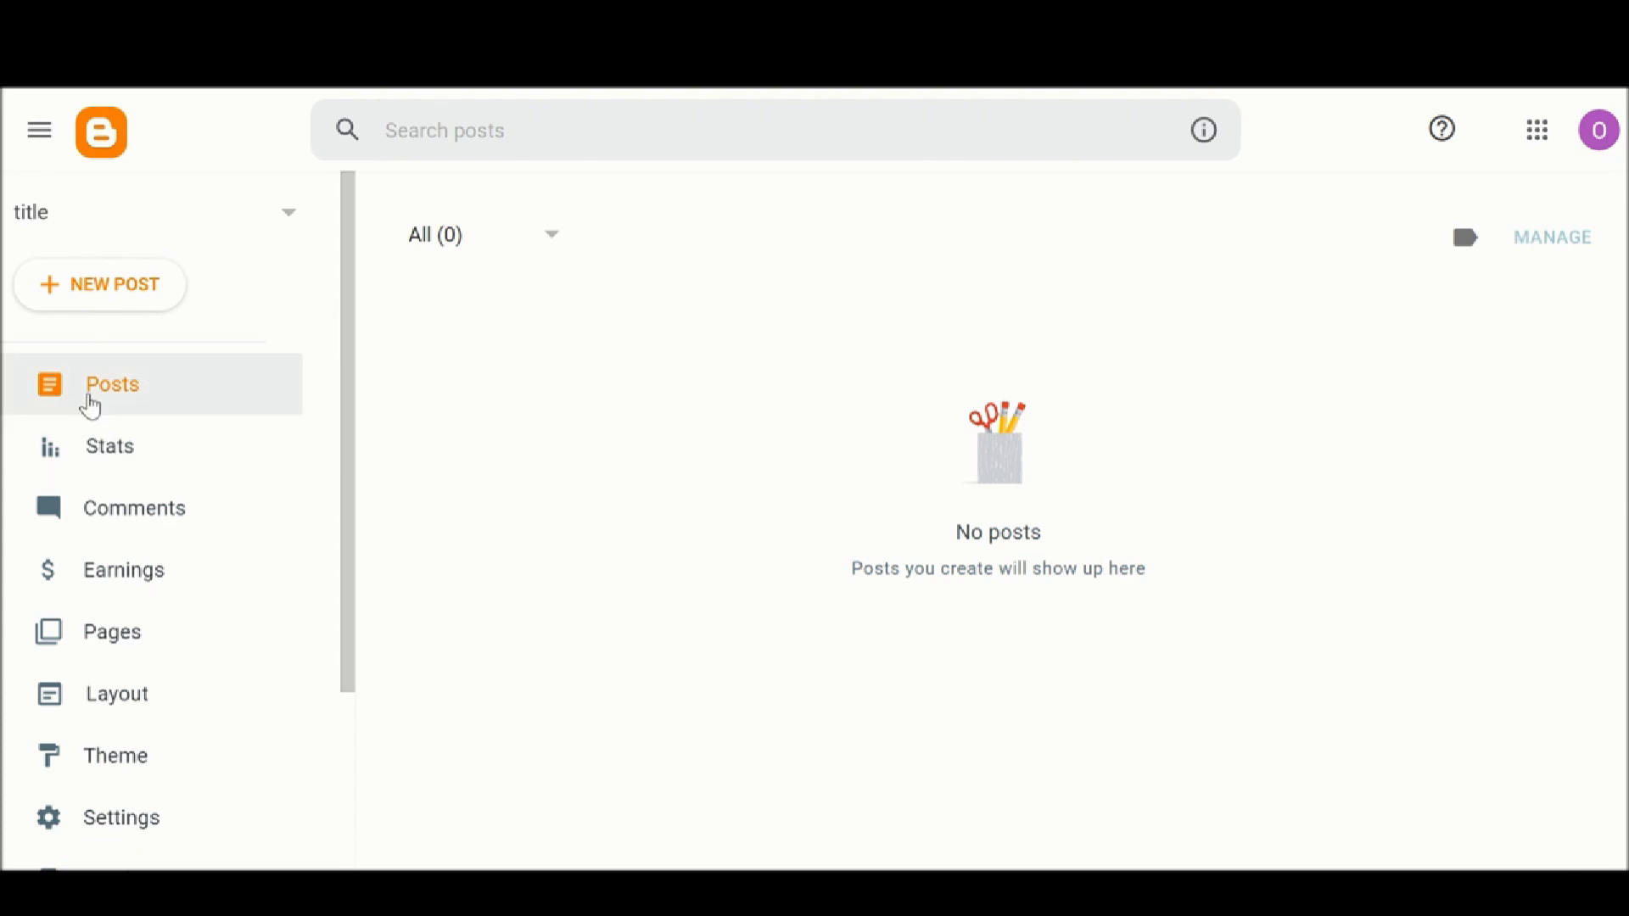
Look through the new blog's Comments, Earnings and Pages sections
{"action": "left_click", "coordinate": [102, 509]}
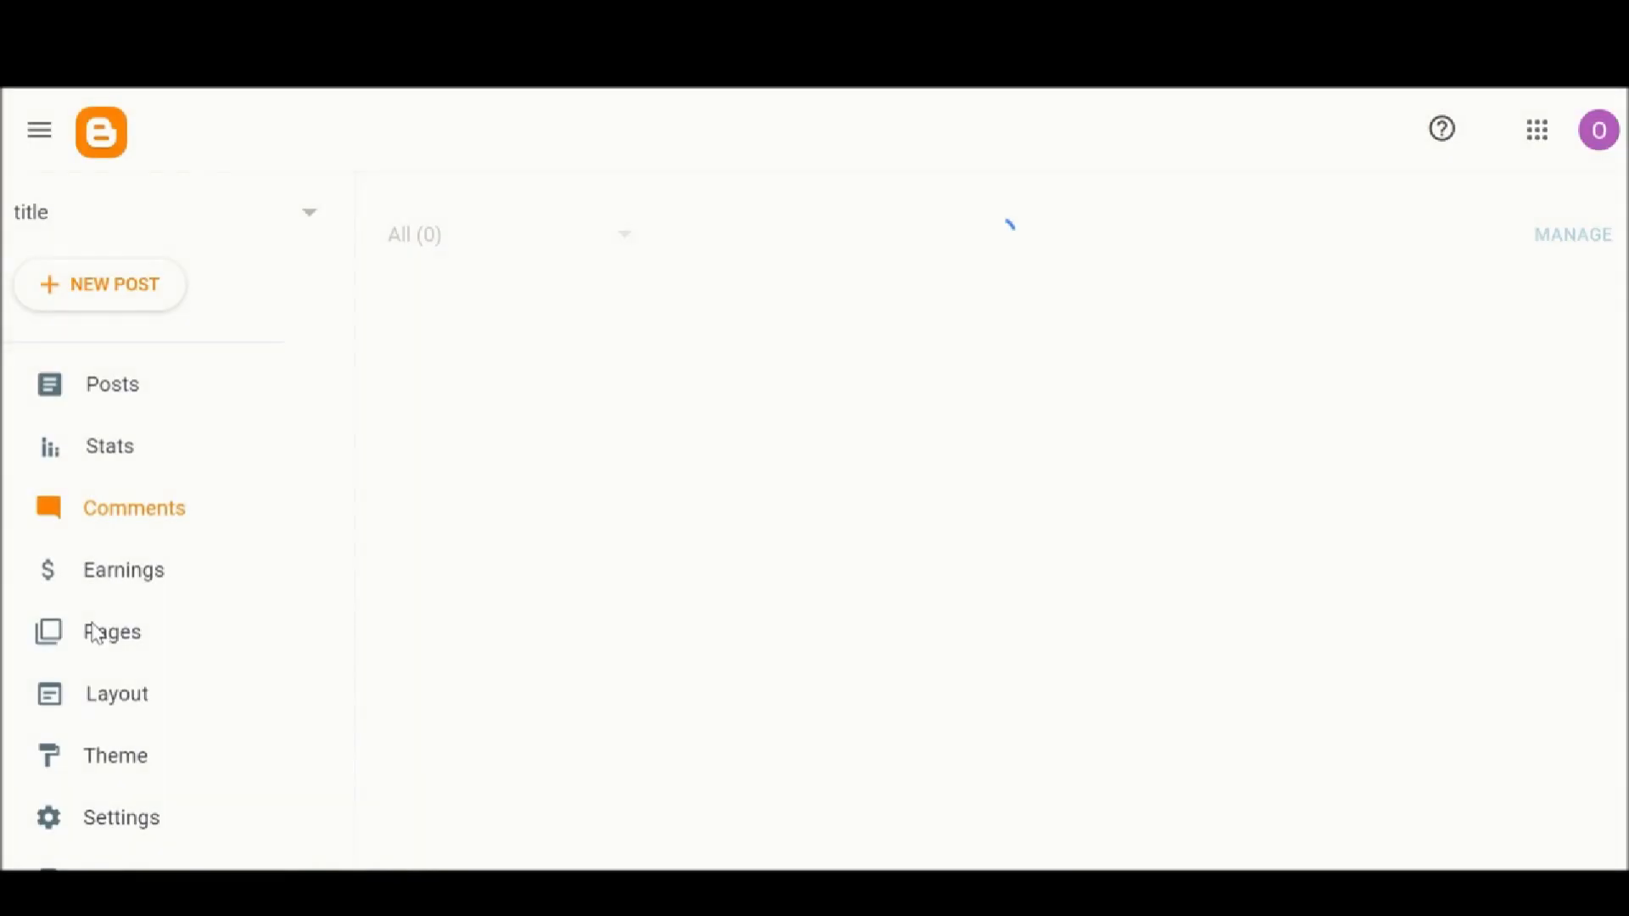
{"action": "left_click", "coordinate": [119, 585]}
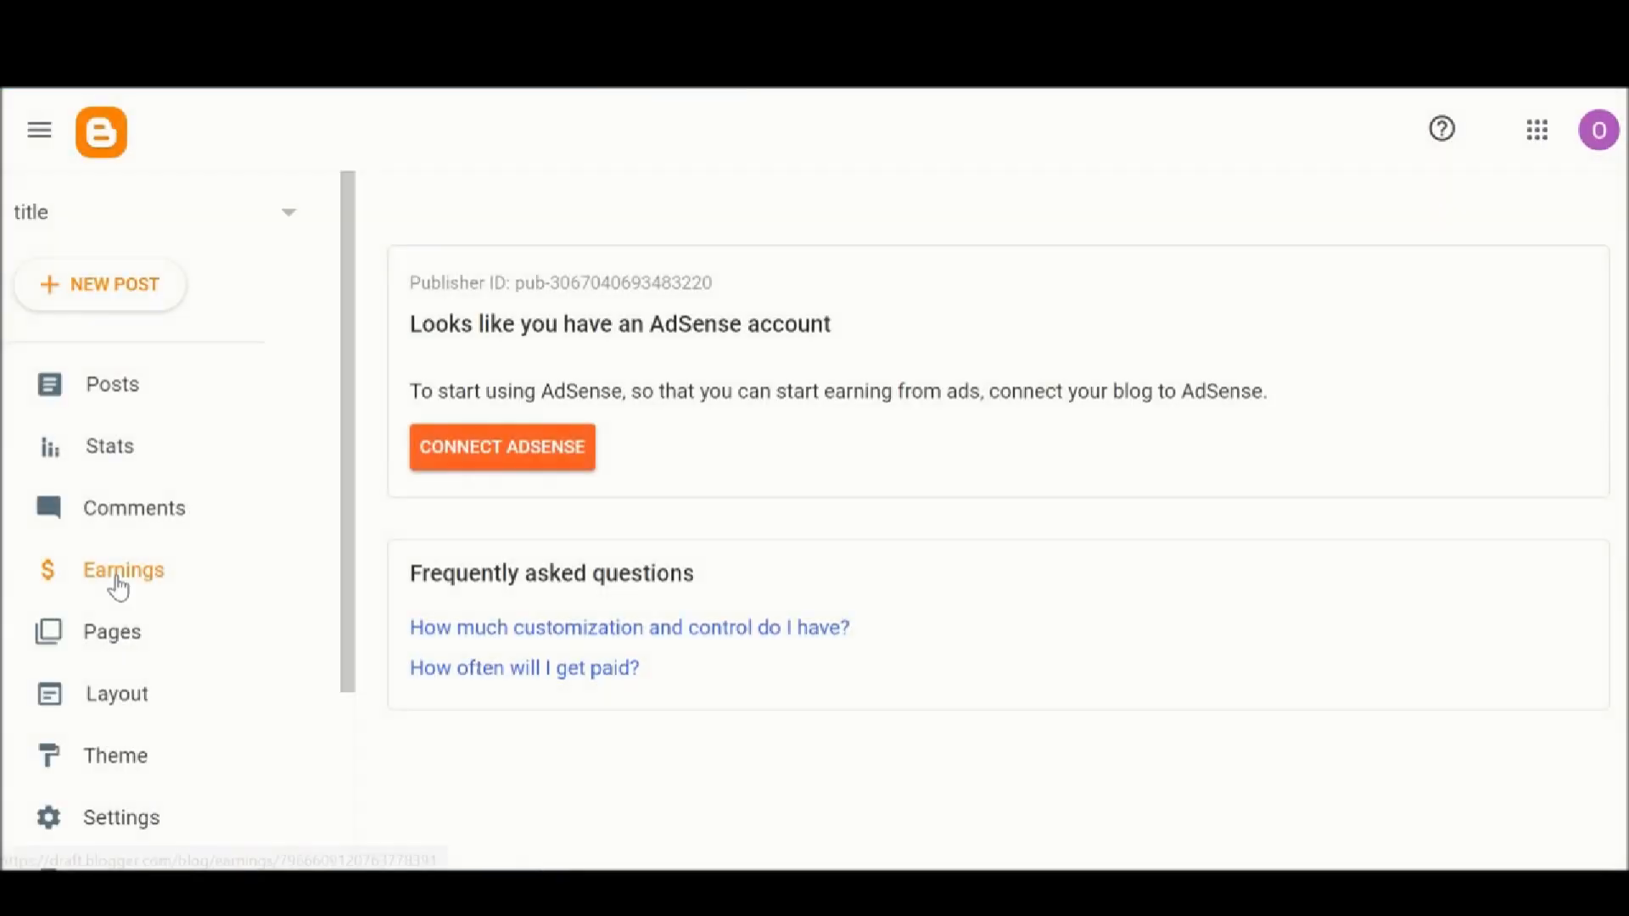
{"action": "left_click", "coordinate": [108, 649]}
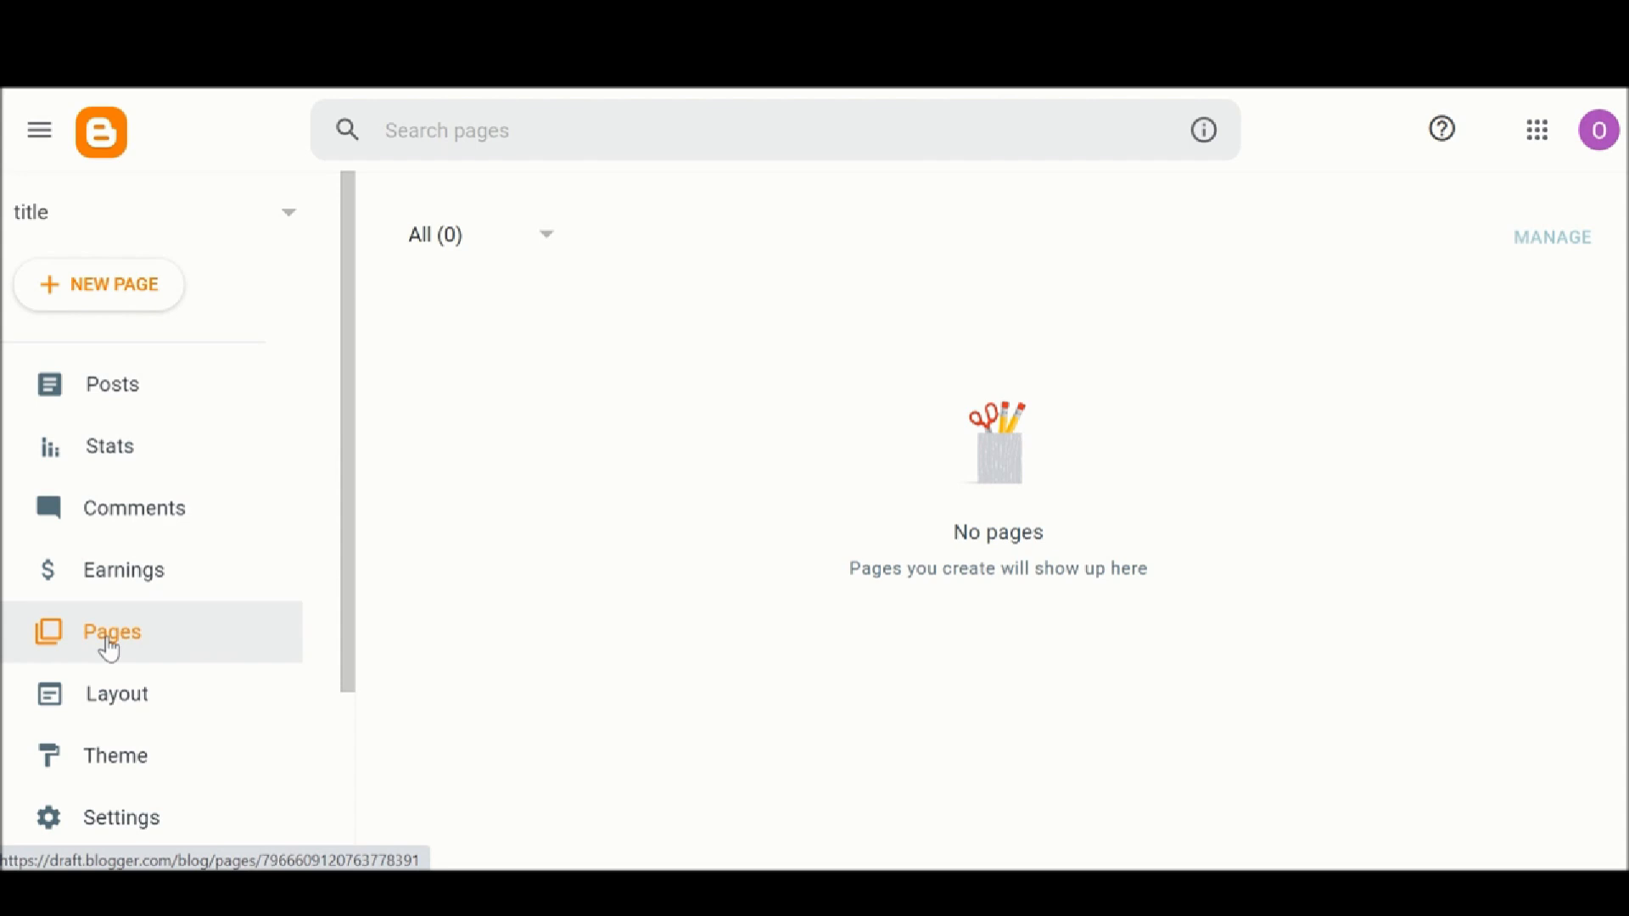
Open the blog's settings and save its title as "title"
{"action": "left_click", "coordinate": [114, 823]}
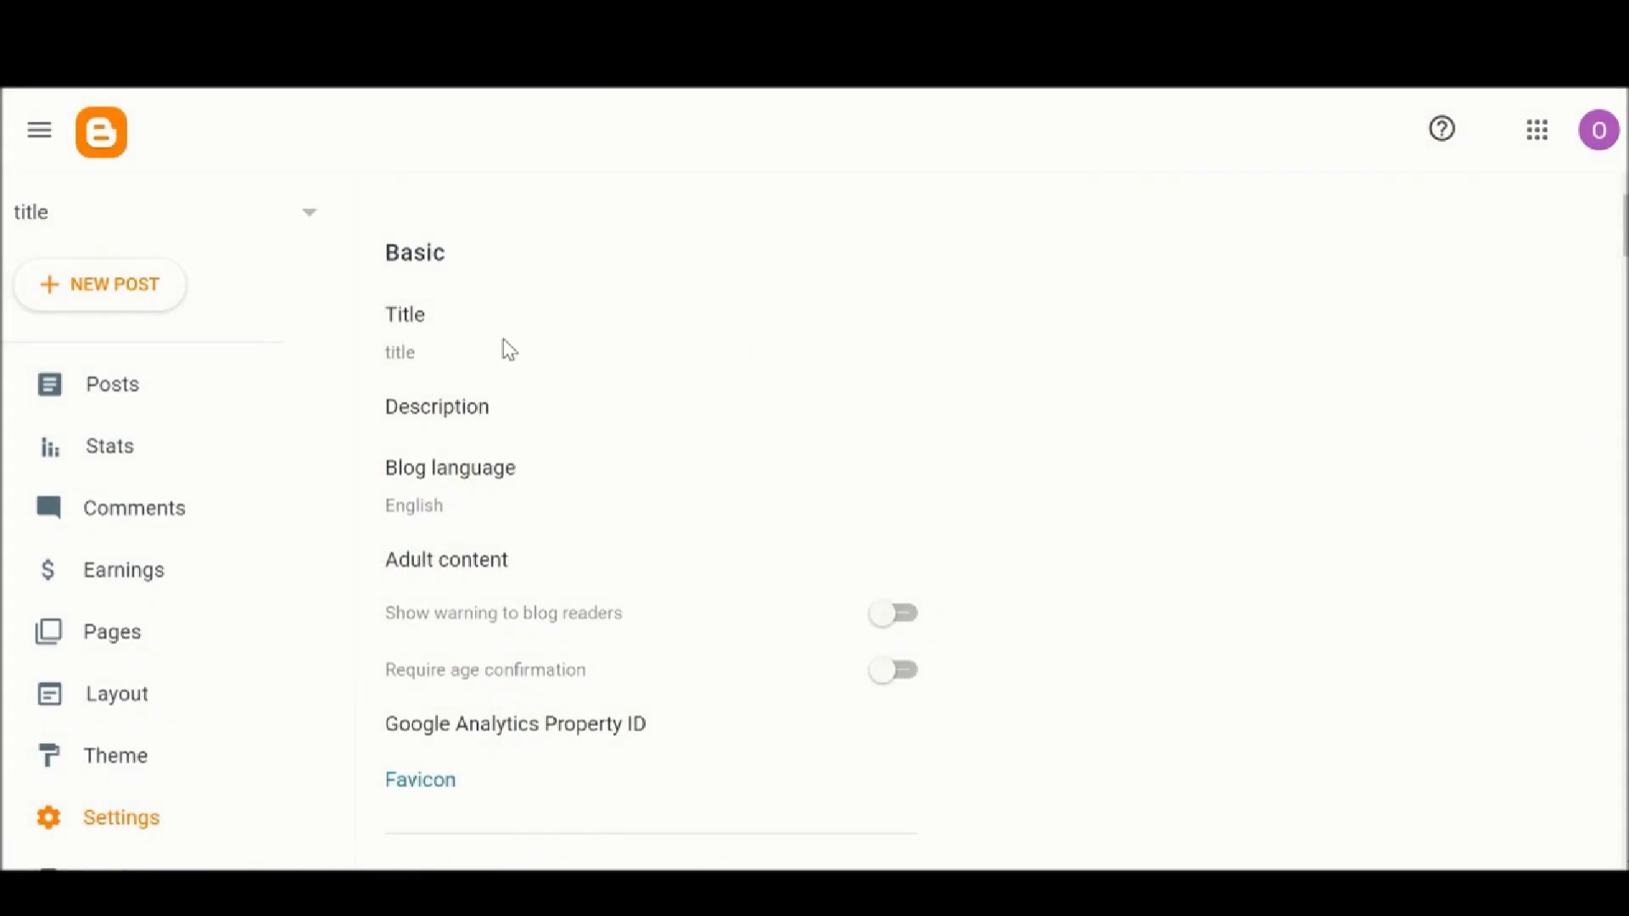
{"action": "left_click", "coordinate": [421, 356]}
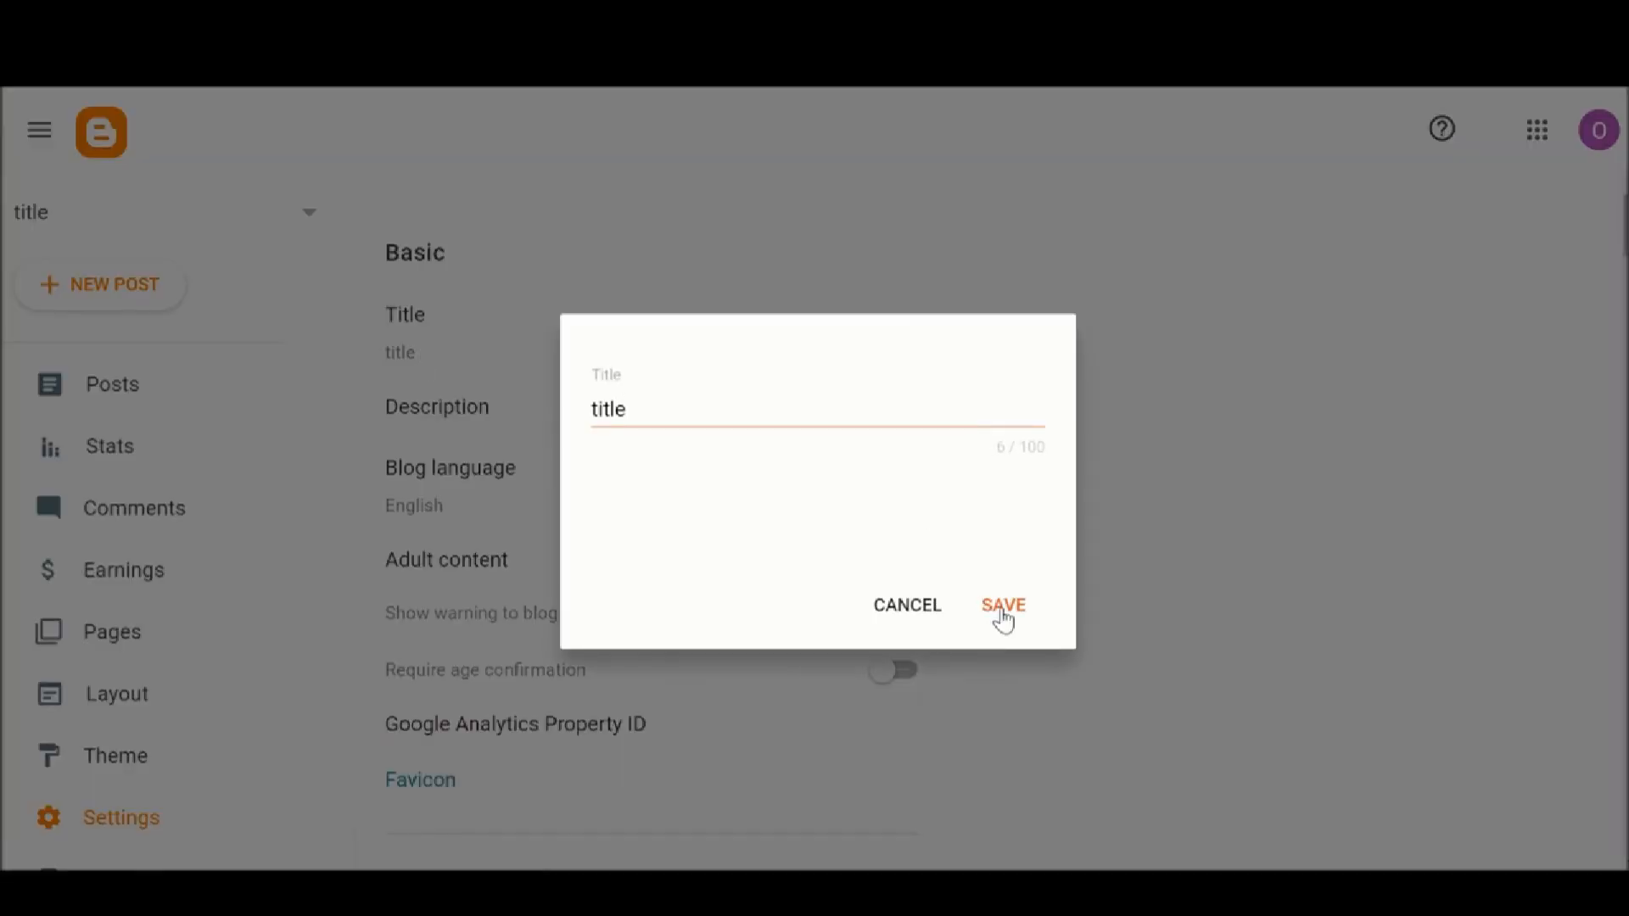
{"action": "left_click", "coordinate": [1004, 607]}
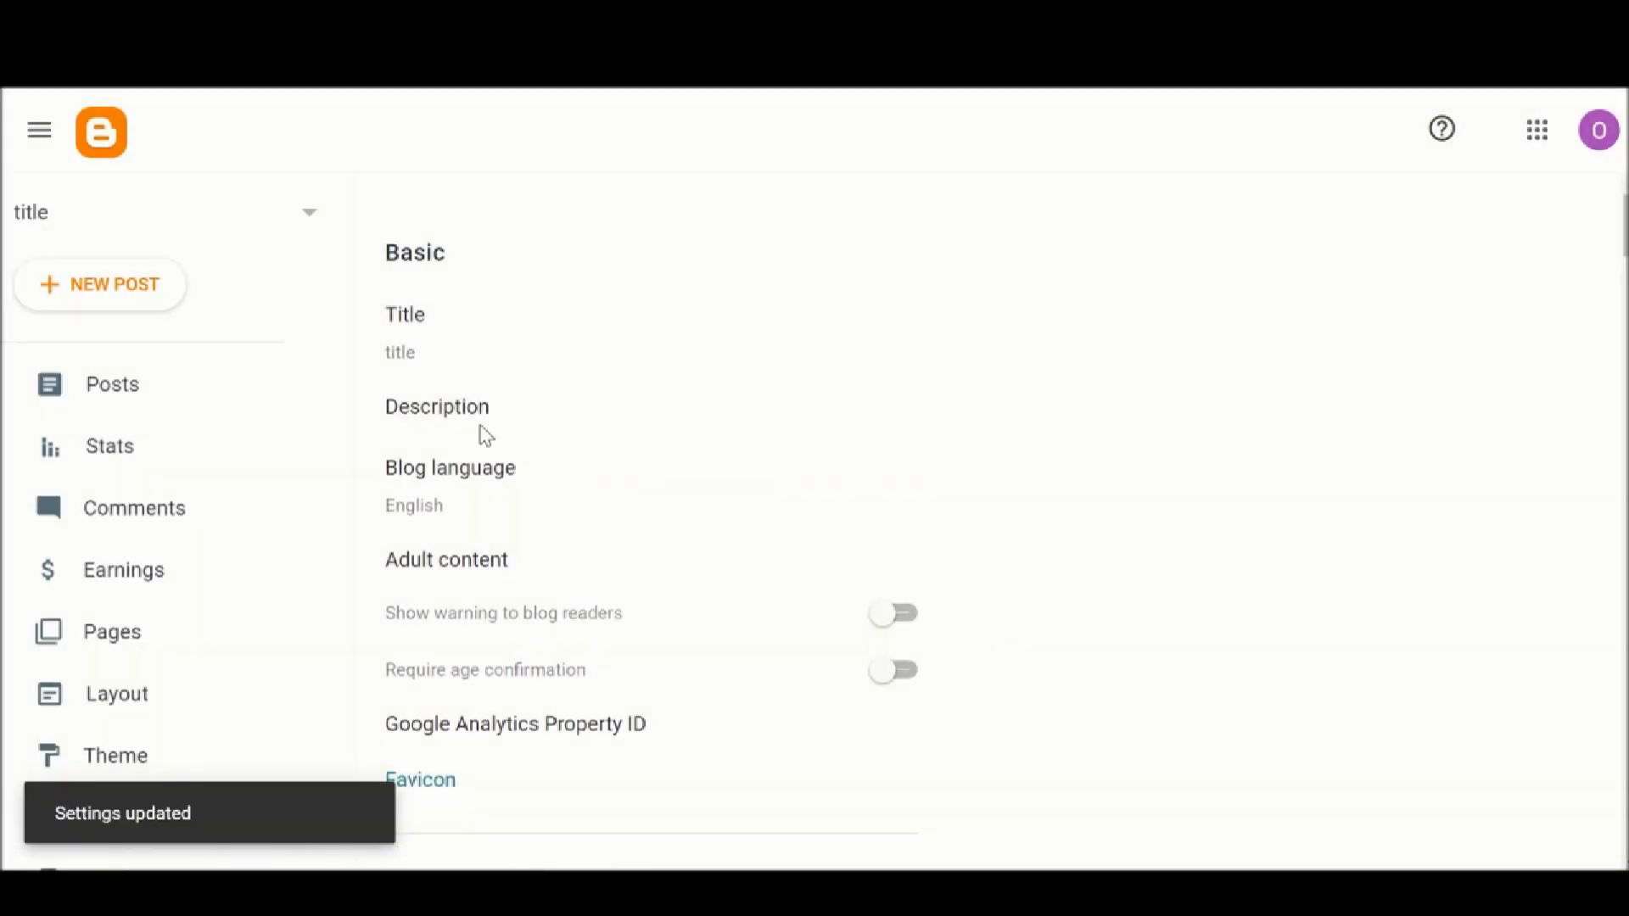
Open the blog's description for editing and save it empty
{"action": "left_click", "coordinate": [447, 420]}
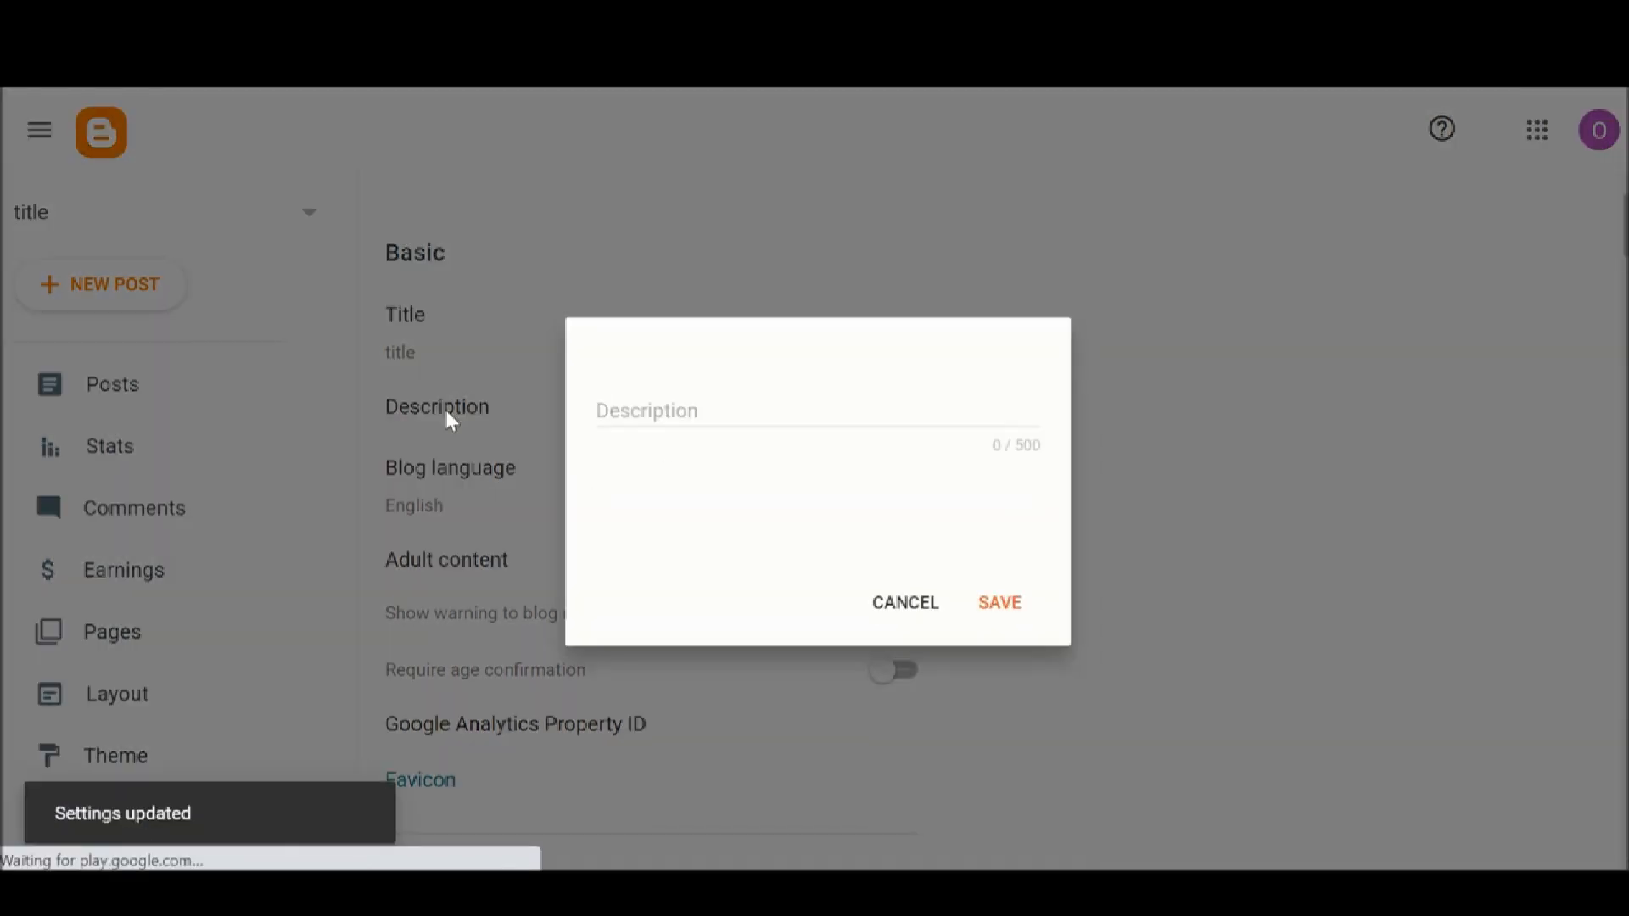
{"action": "left_click", "coordinate": [800, 469]}
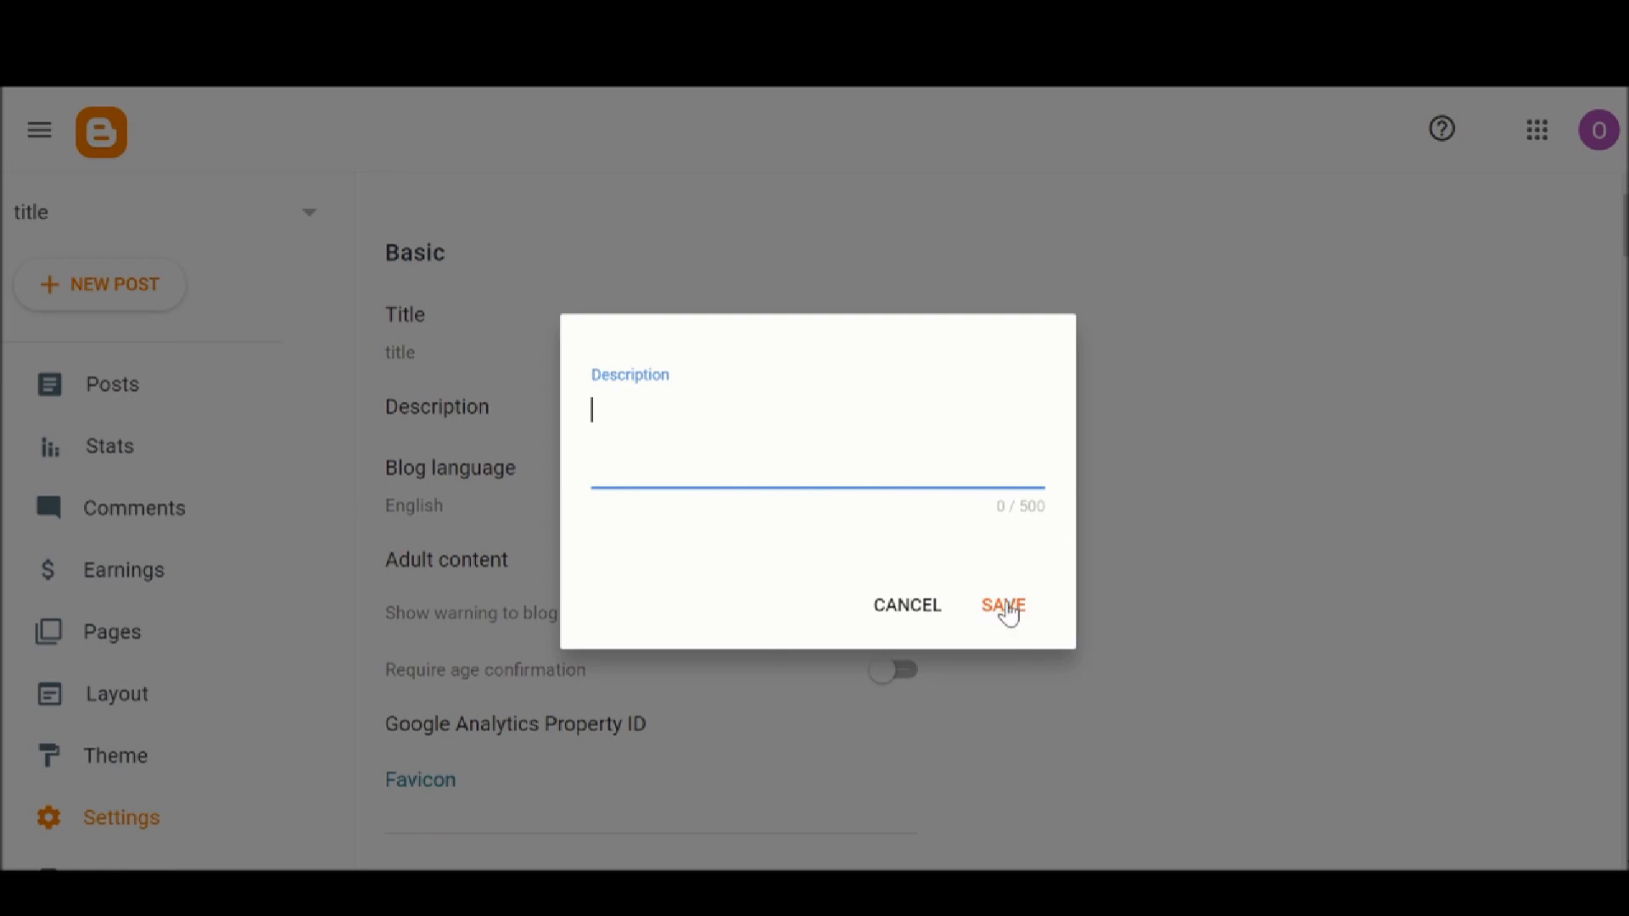
{"action": "left_click", "coordinate": [1004, 607]}
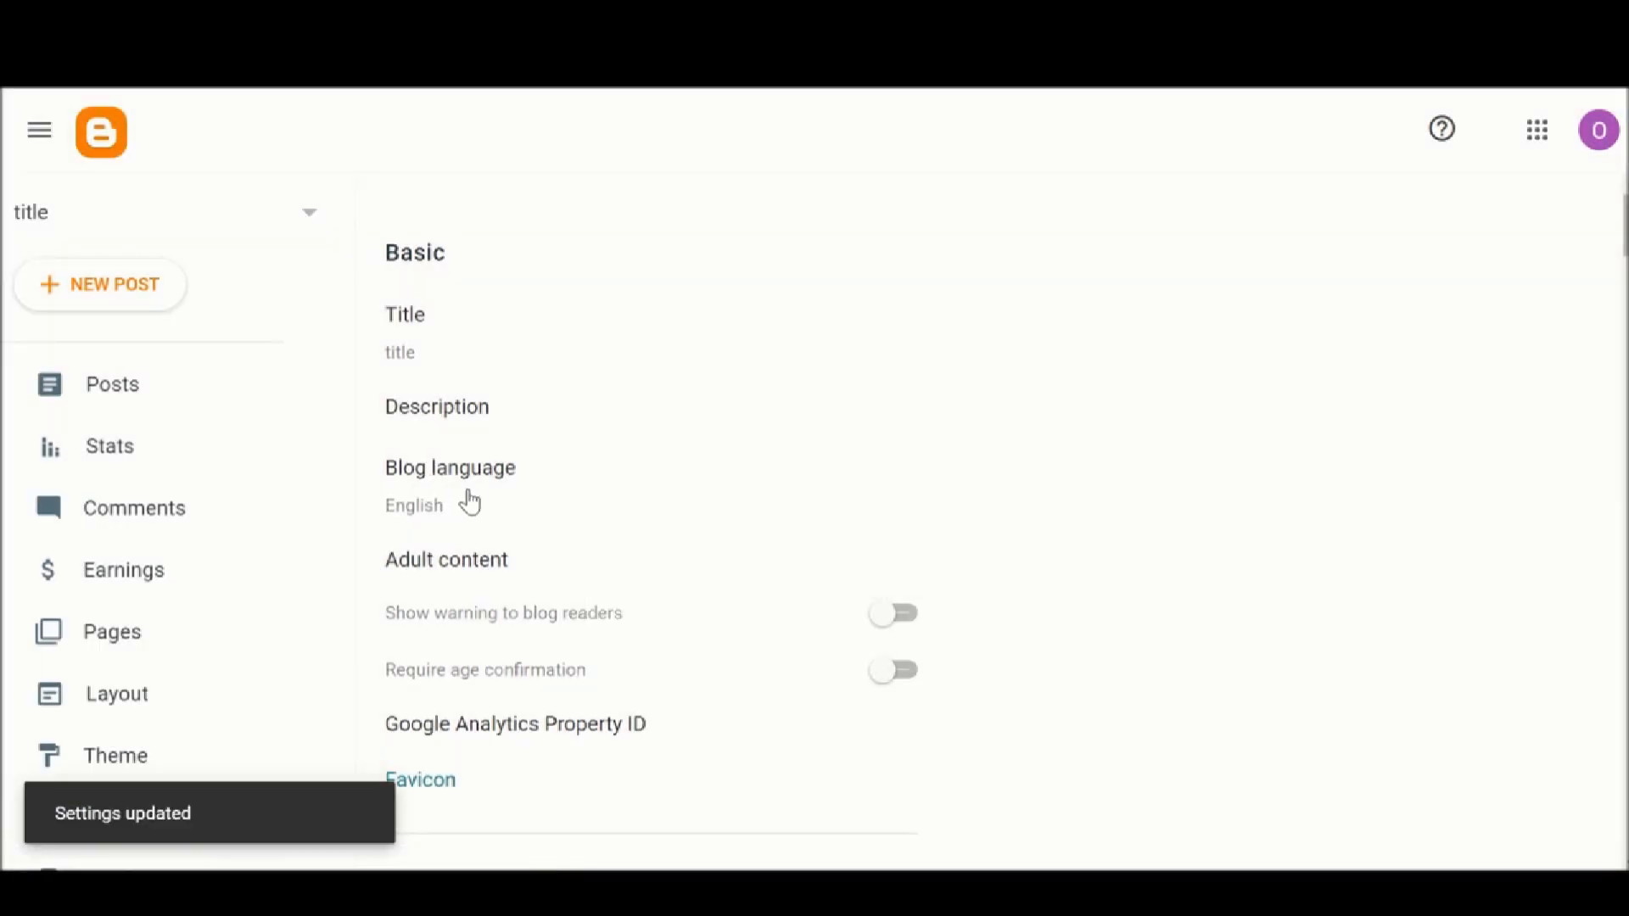
Look through the available blog languages and save the blog language as English
{"action": "left_click", "coordinate": [469, 502]}
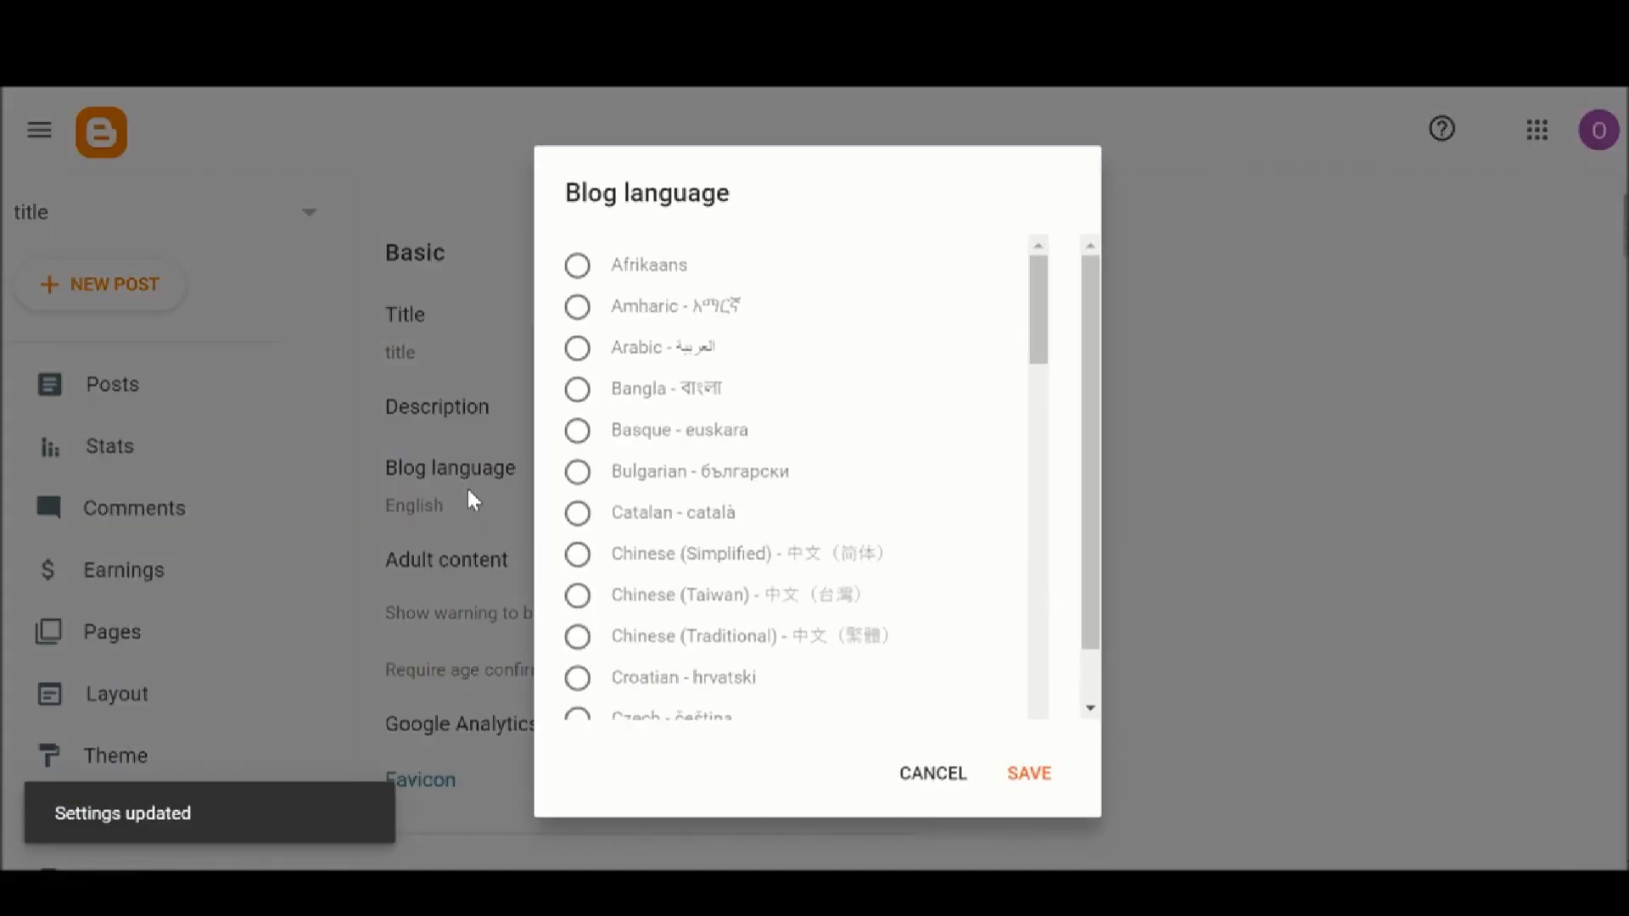
{"action": "scroll", "coordinate": [654, 564], "scroll_direction": "down", "scroll_amount": 8}
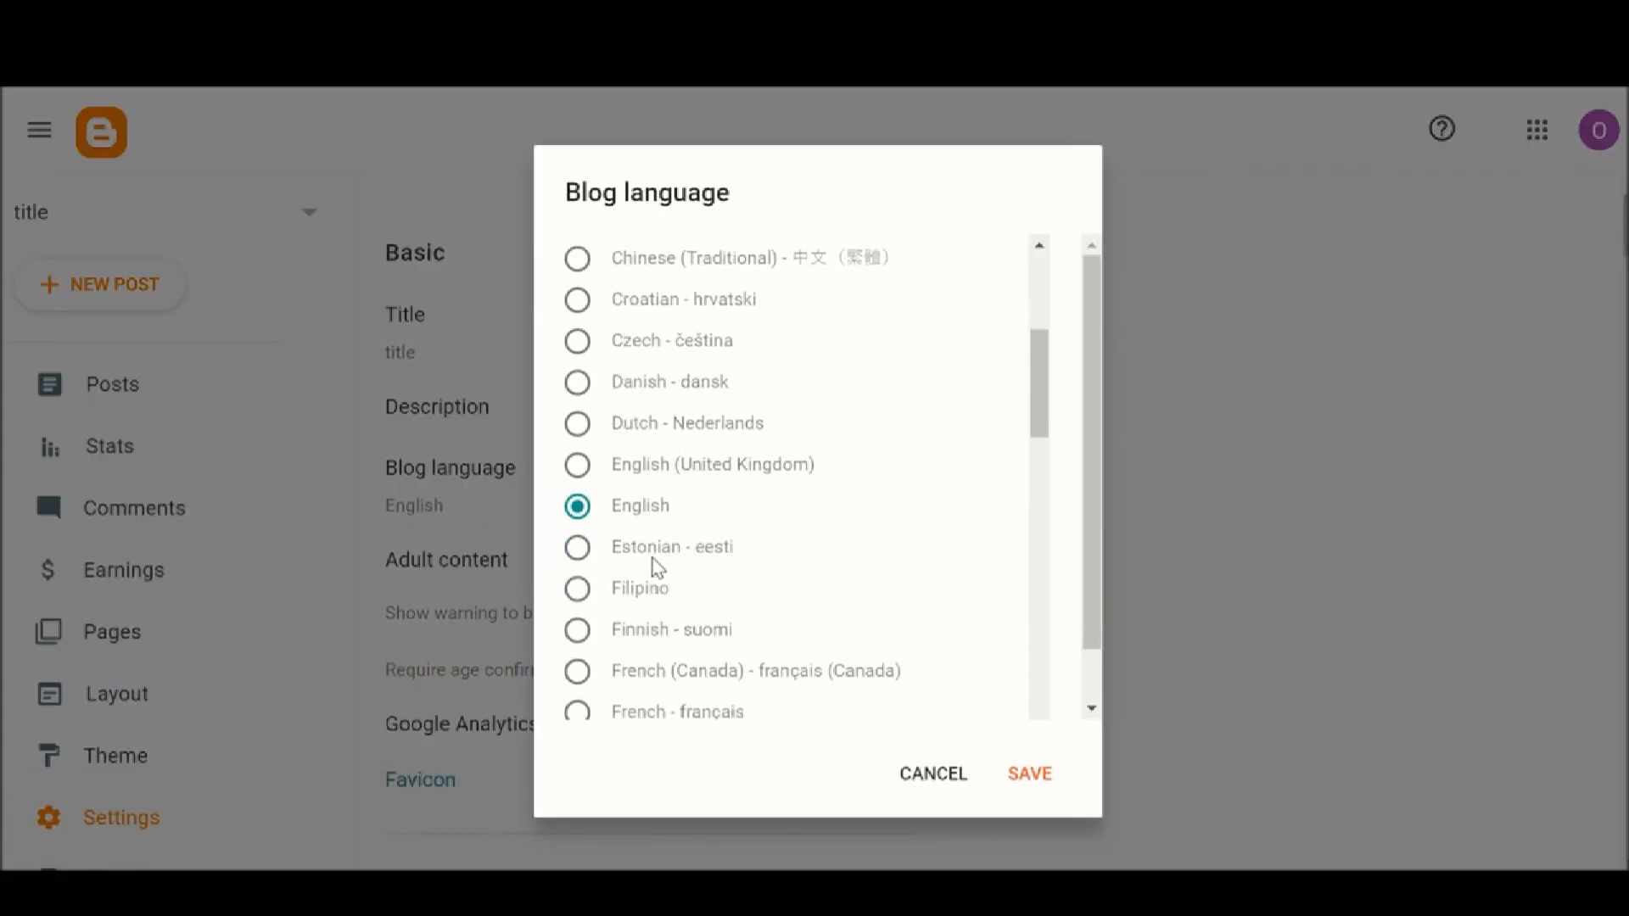
{"action": "scroll", "coordinate": [653, 564], "scroll_direction": "down", "scroll_amount": 3}
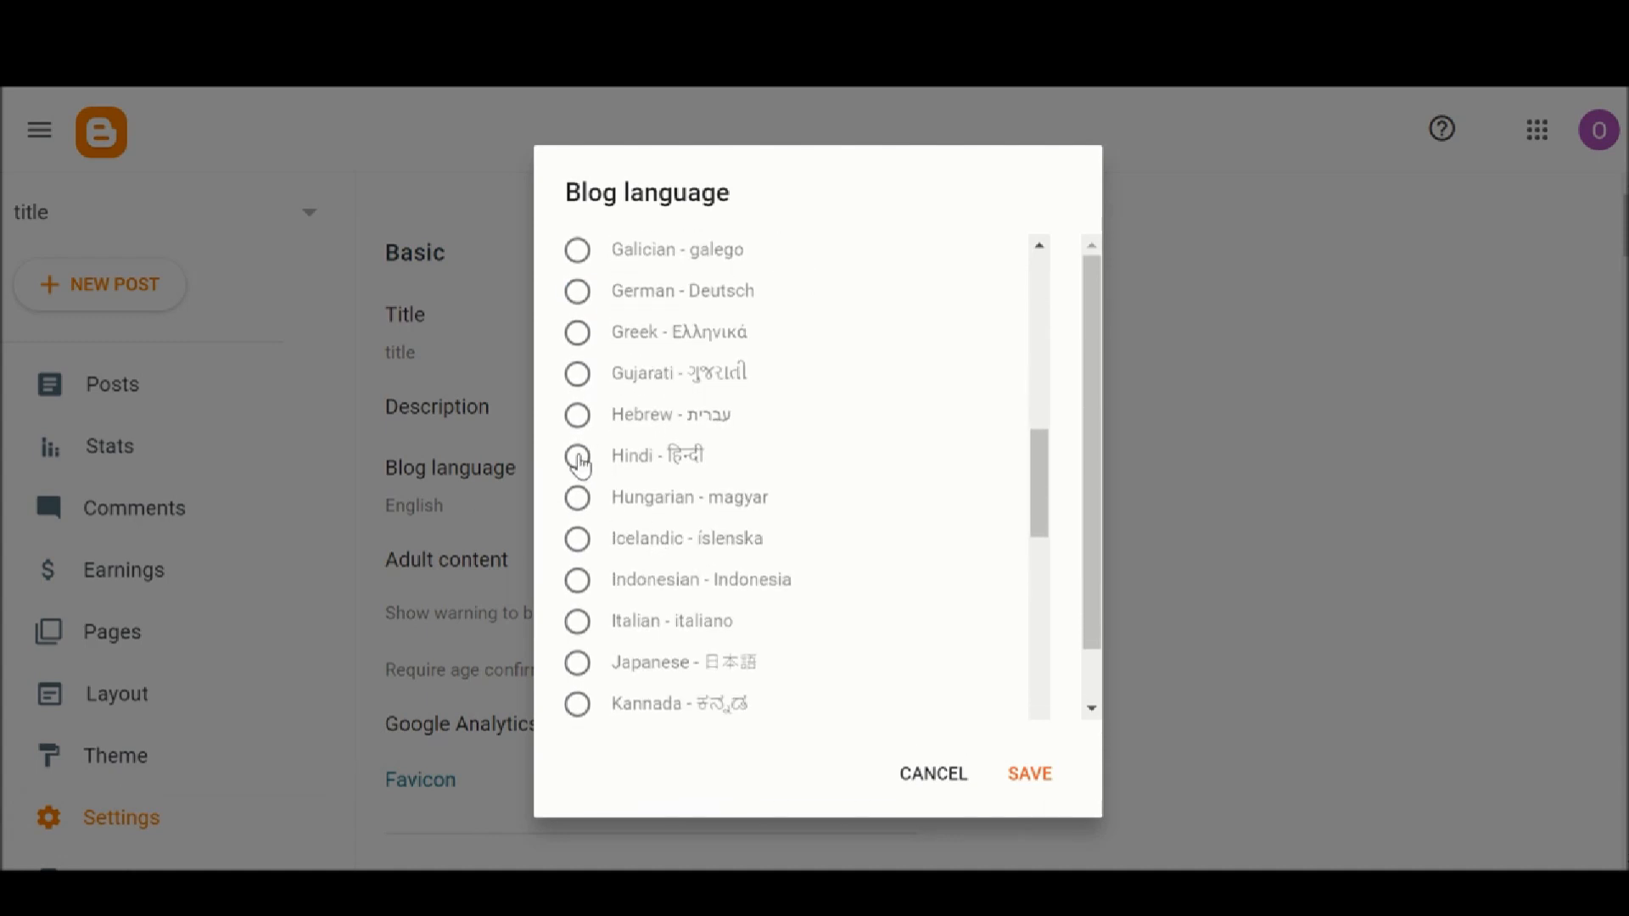
{"action": "scroll", "coordinate": [624, 540], "scroll_direction": "down", "scroll_amount": 4}
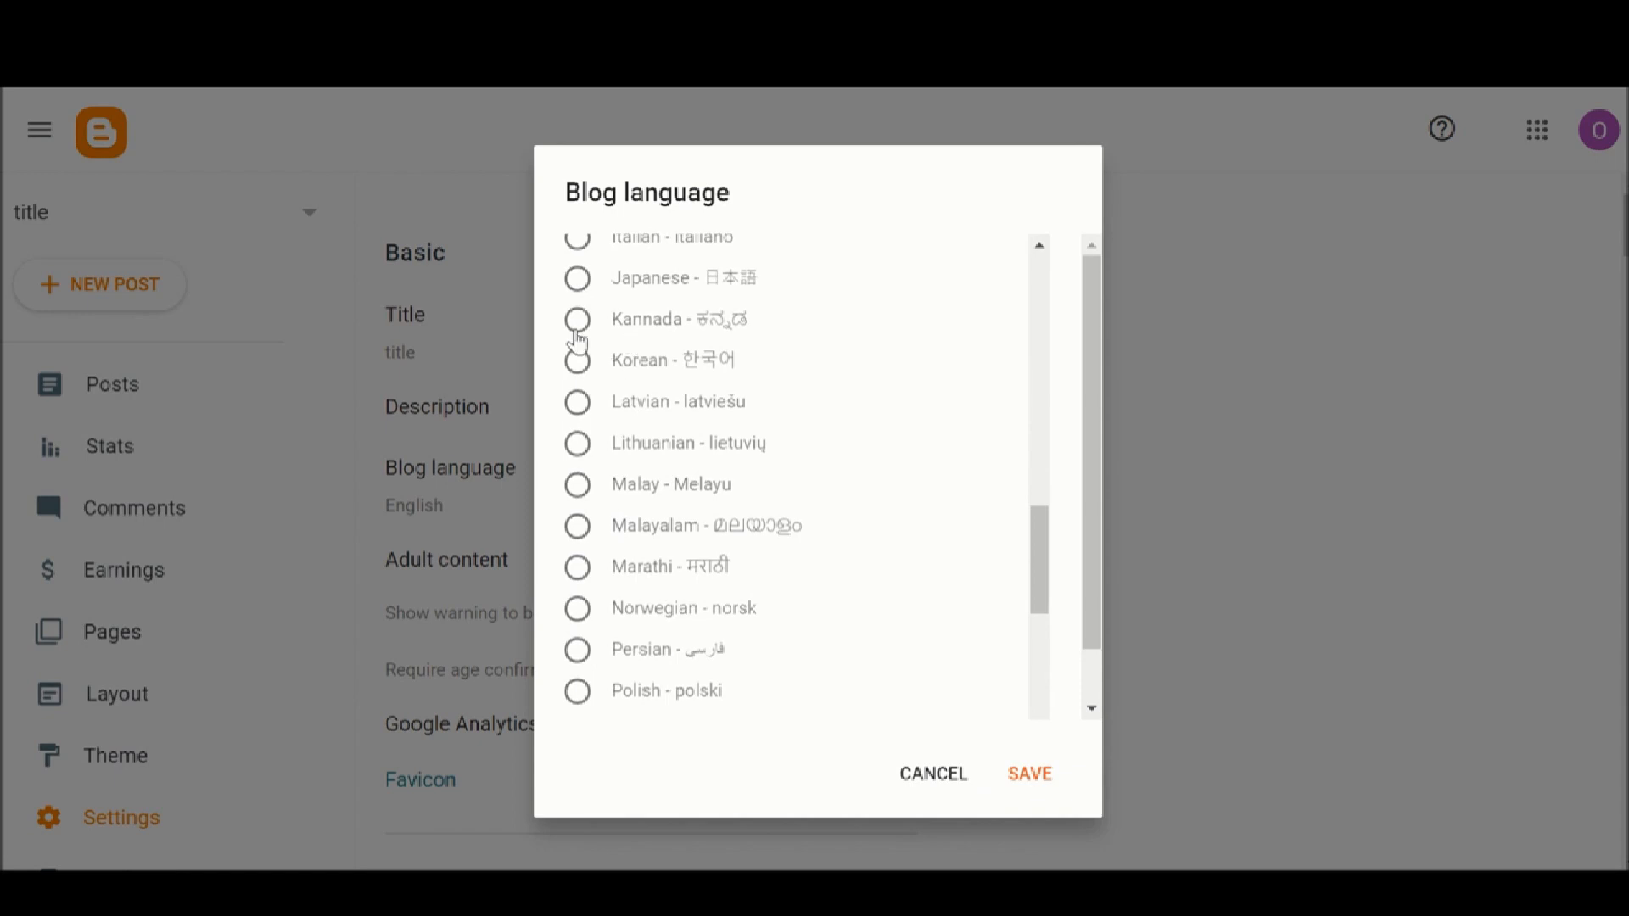
{"action": "scroll", "coordinate": [619, 494], "scroll_direction": "down", "scroll_amount": 4}
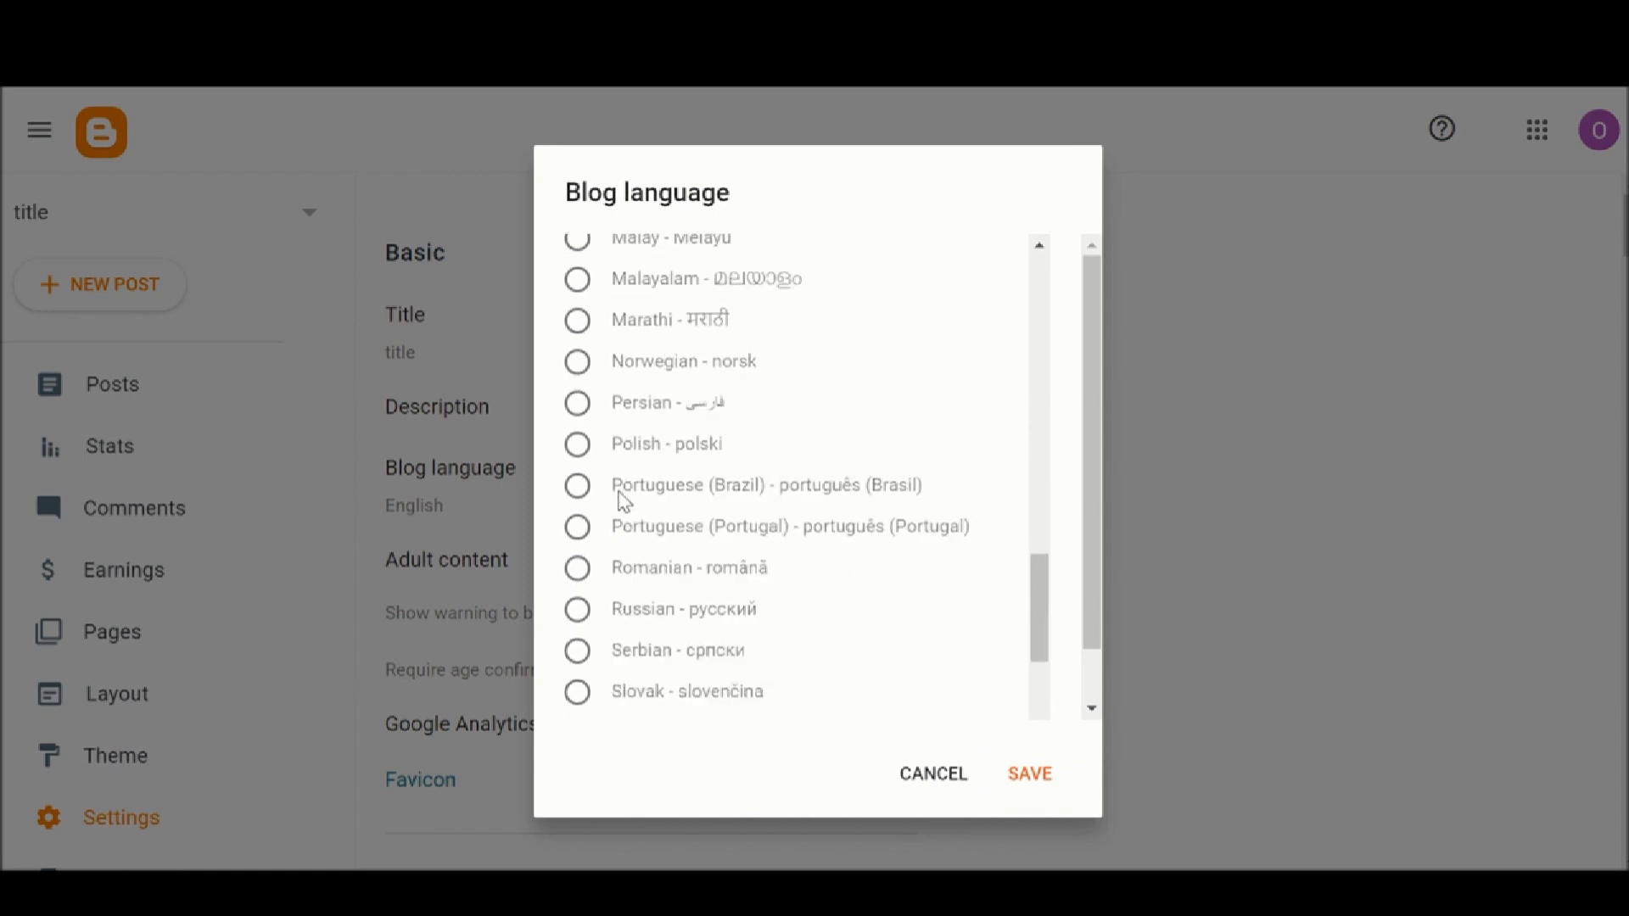
{"action": "scroll", "coordinate": [623, 500], "scroll_direction": "down", "scroll_amount": 3}
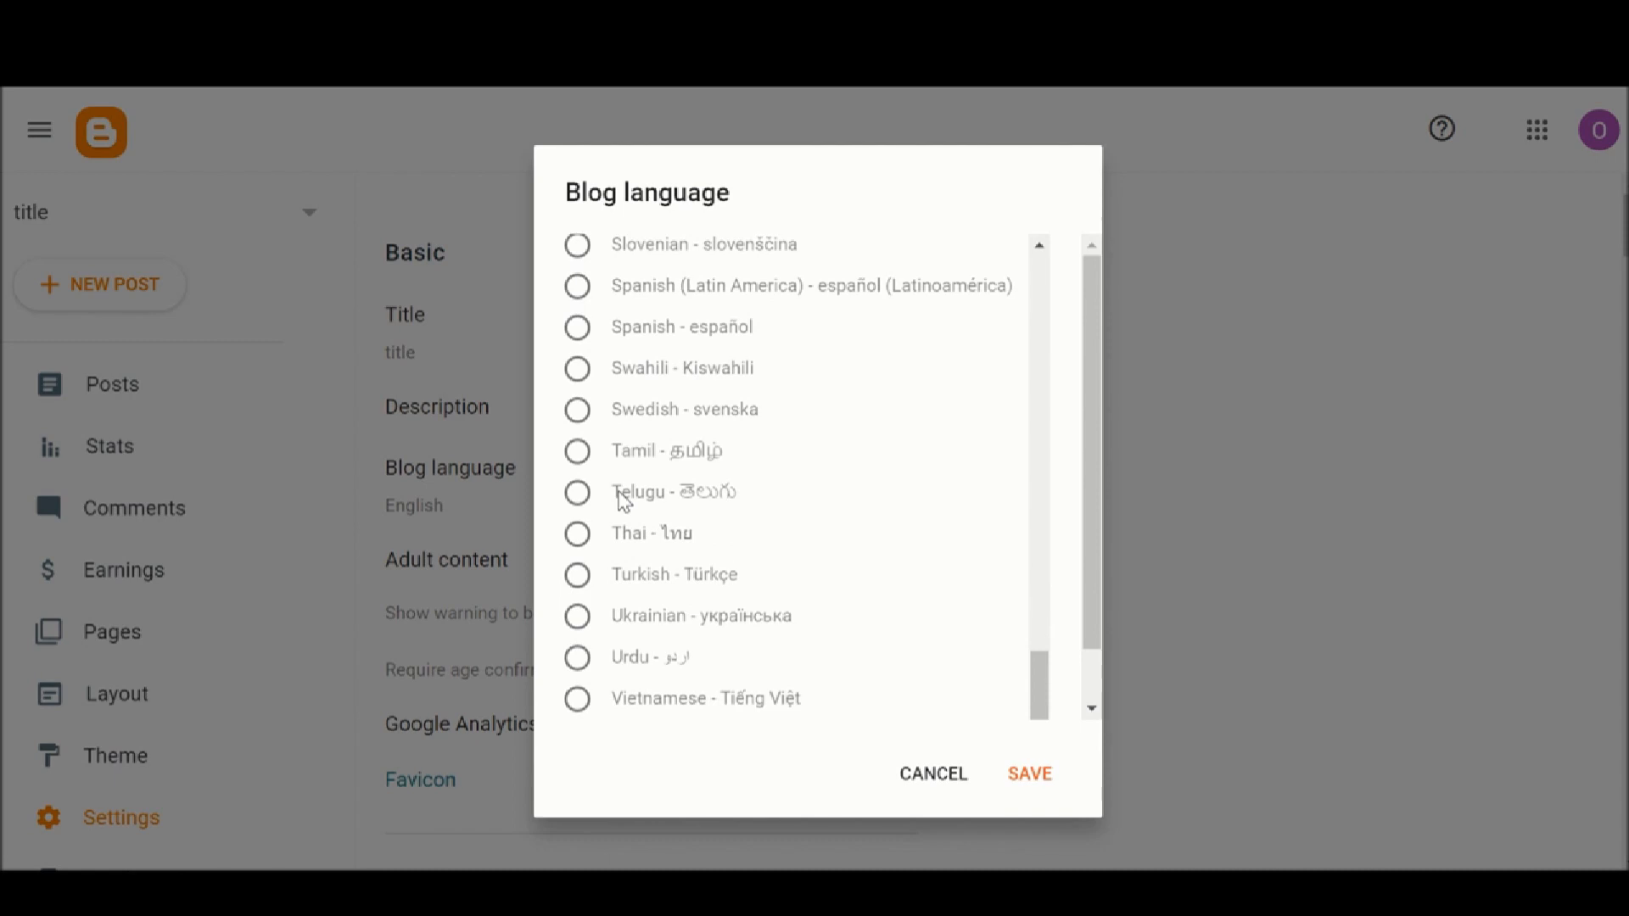
{"action": "scroll", "coordinate": [623, 500], "scroll_direction": "up", "scroll_amount": 14}
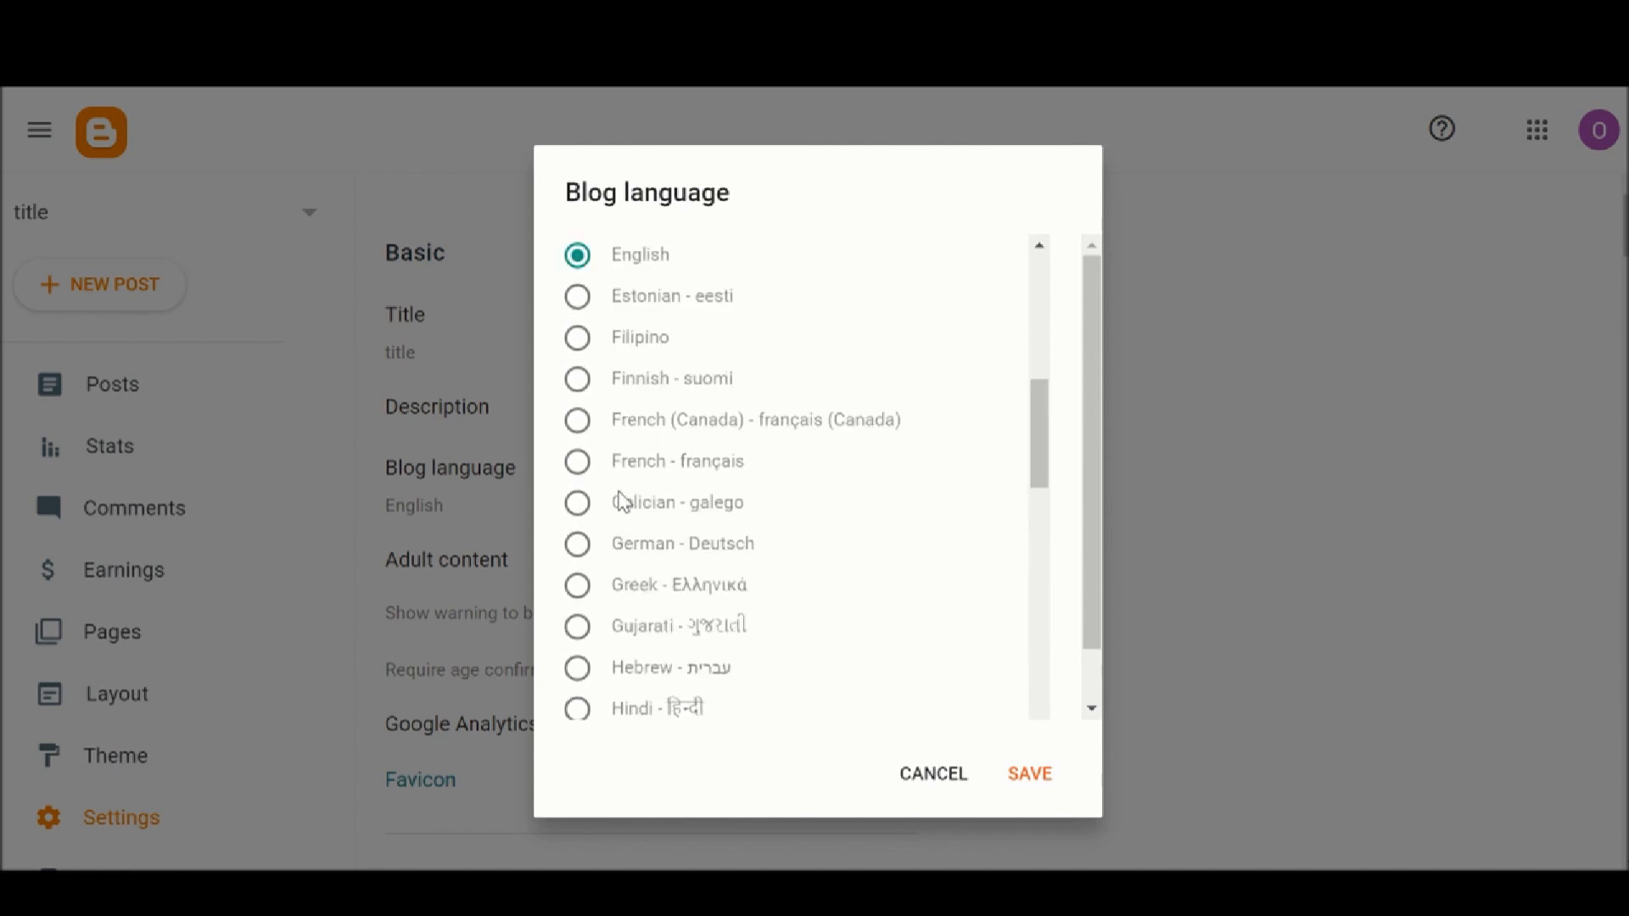
{"action": "scroll", "coordinate": [620, 494], "scroll_direction": "up", "scroll_amount": 4}
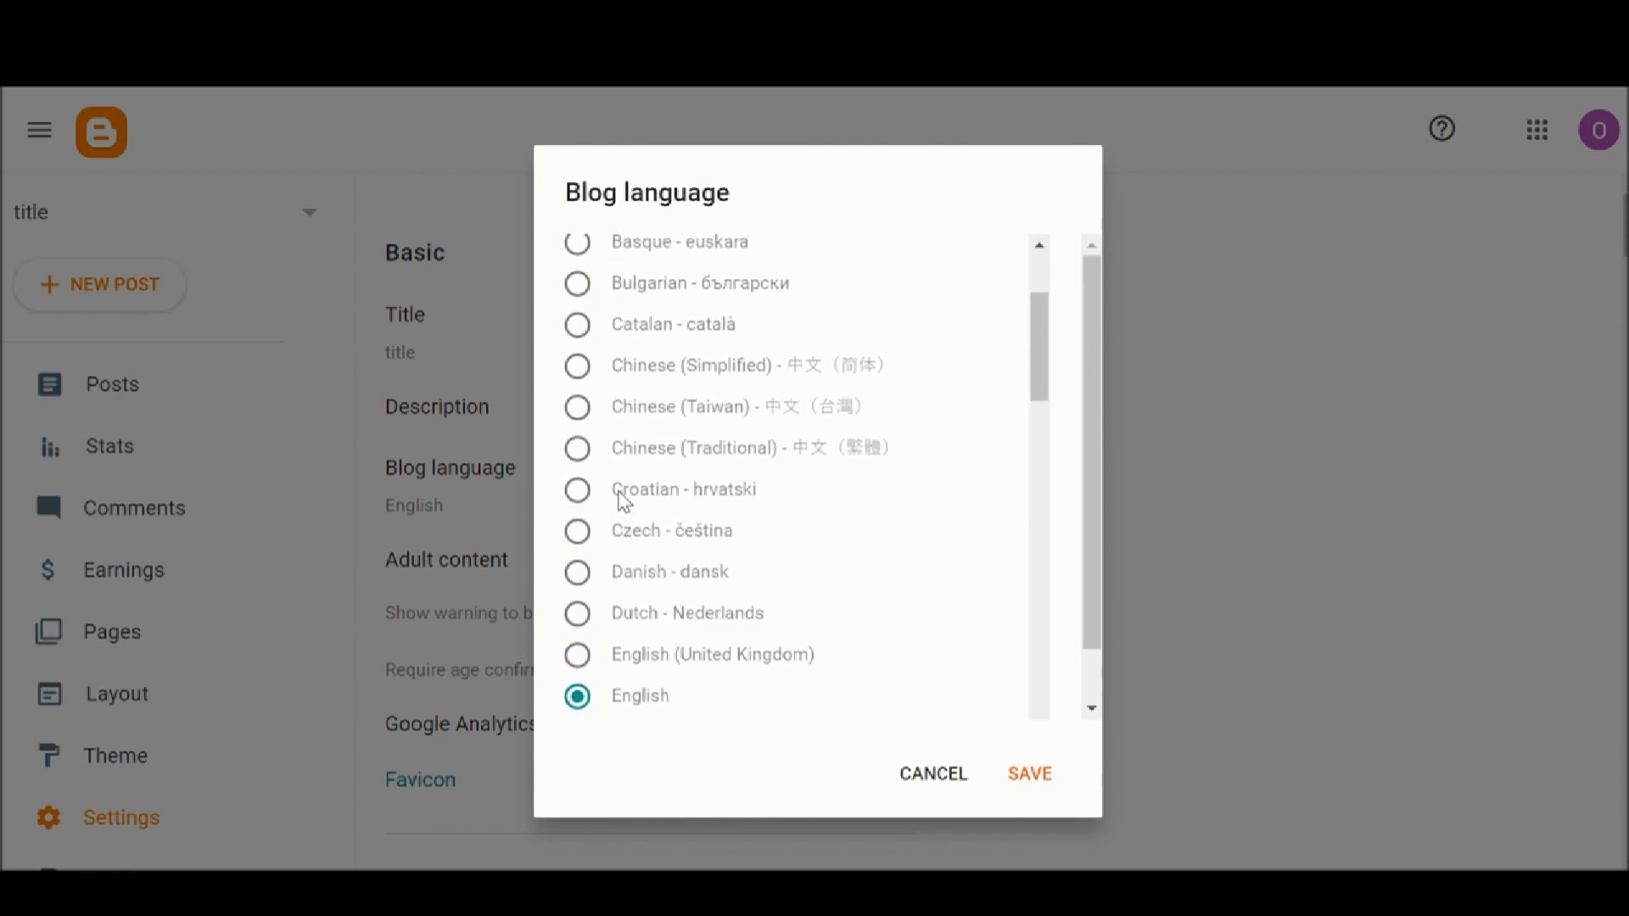
{"action": "scroll", "coordinate": [619, 500], "scroll_direction": "up", "scroll_amount": 2}
{"action": "scroll", "coordinate": [619, 496], "scroll_direction": "down", "scroll_amount": 4}
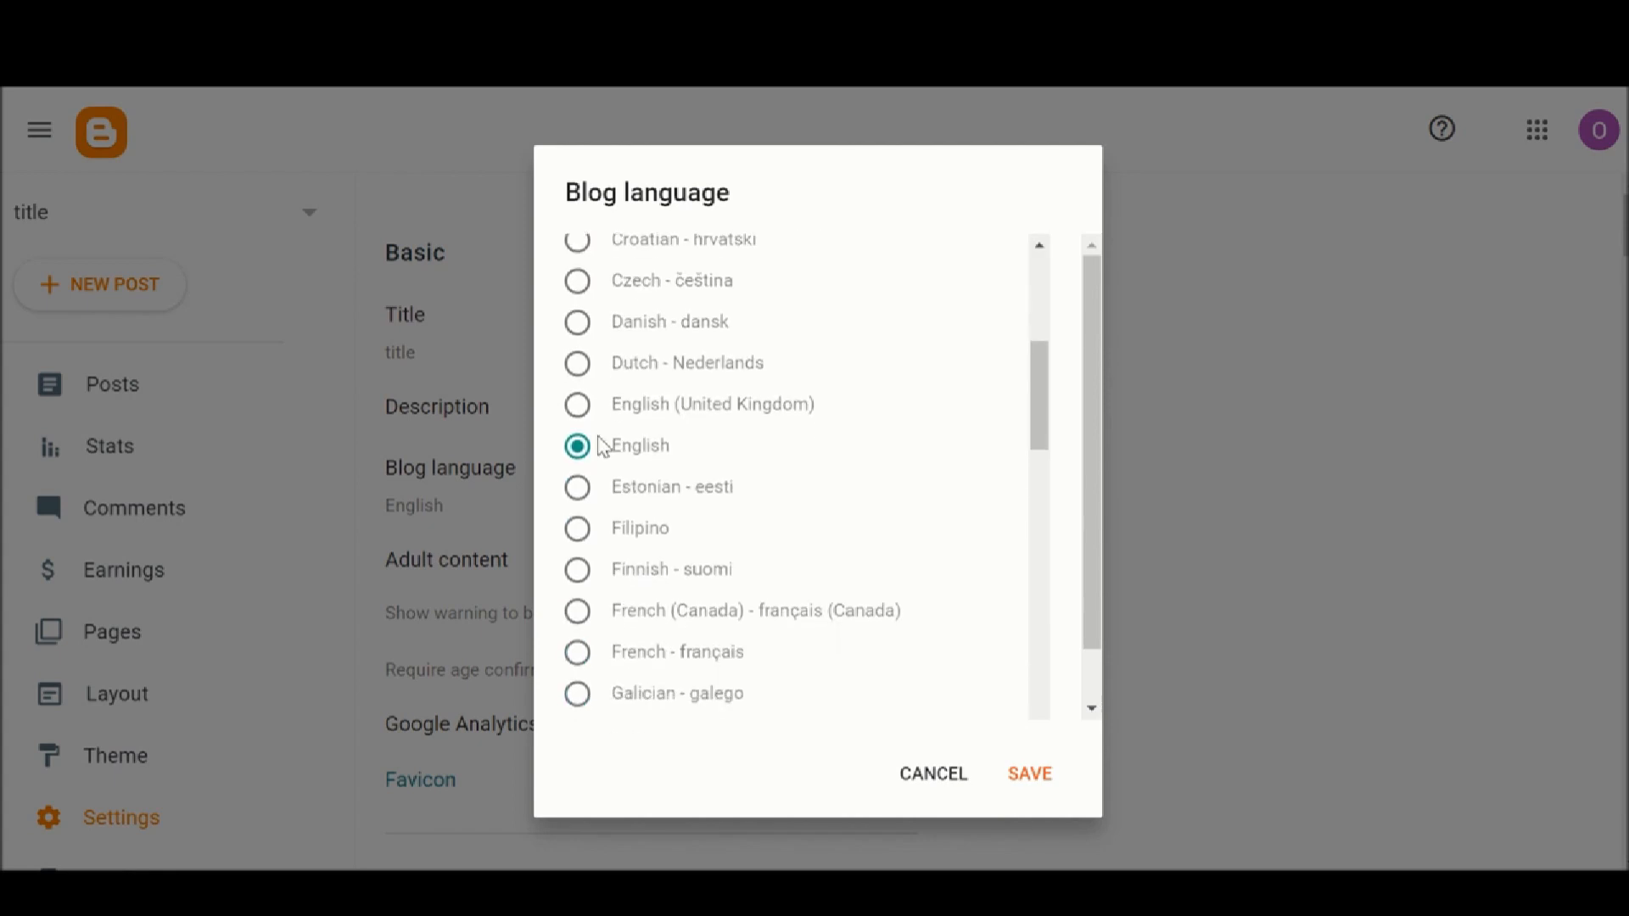
{"action": "left_click", "coordinate": [1027, 775]}
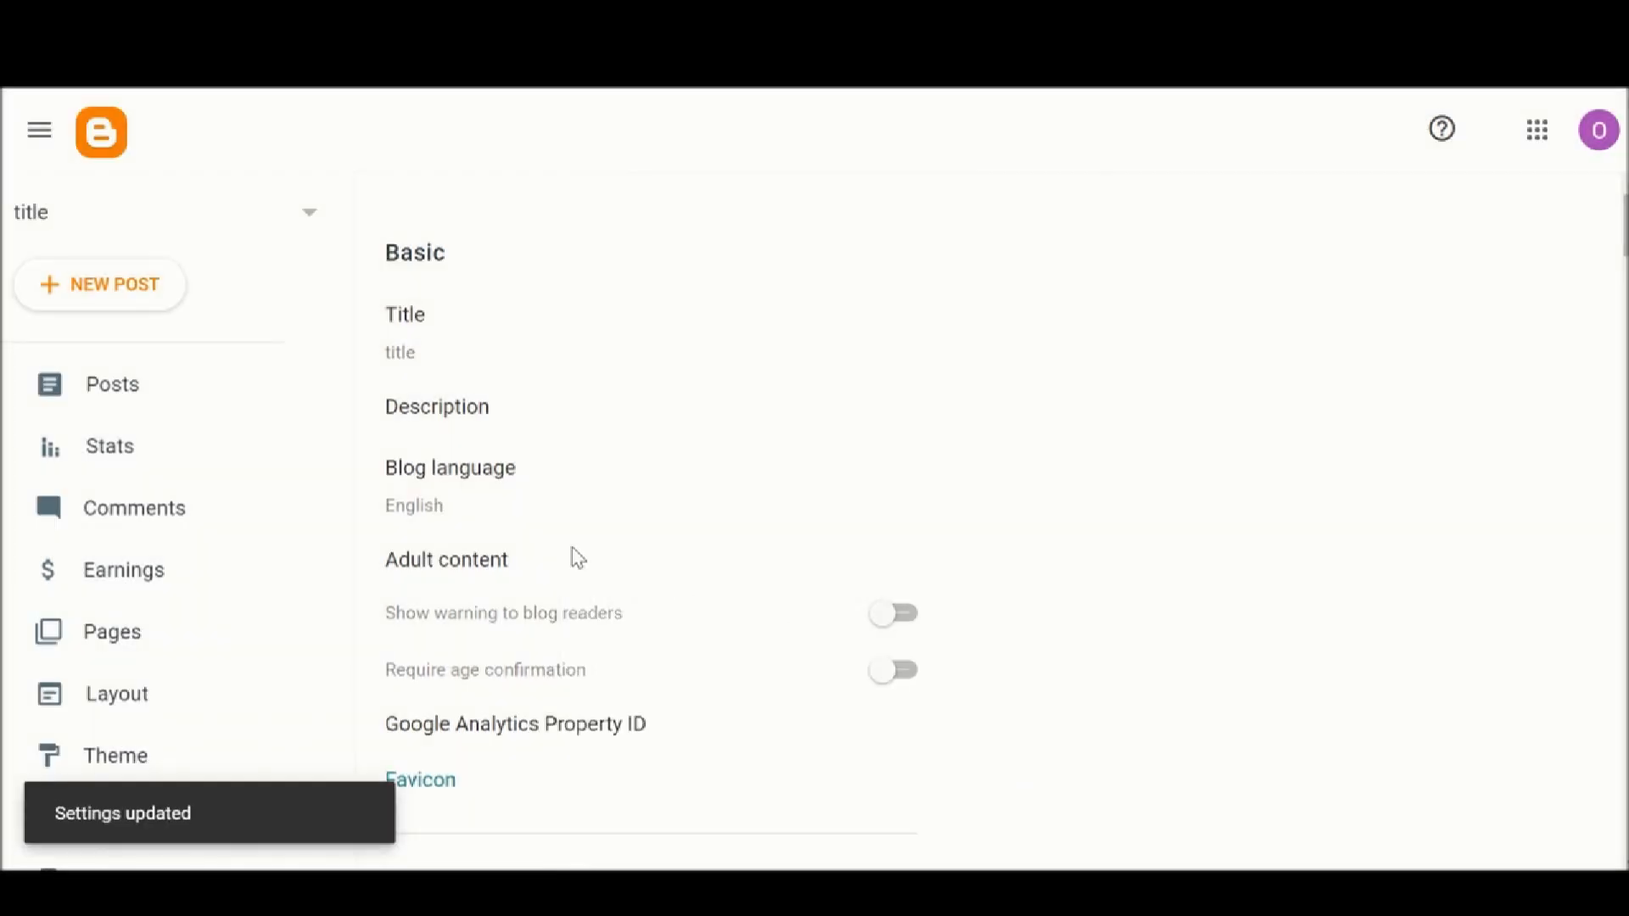
Try out the reader warning and age confirmation options for adult content, and switch both off again
{"action": "scroll", "coordinate": [575, 556], "scroll_direction": "down", "scroll_amount": 2}
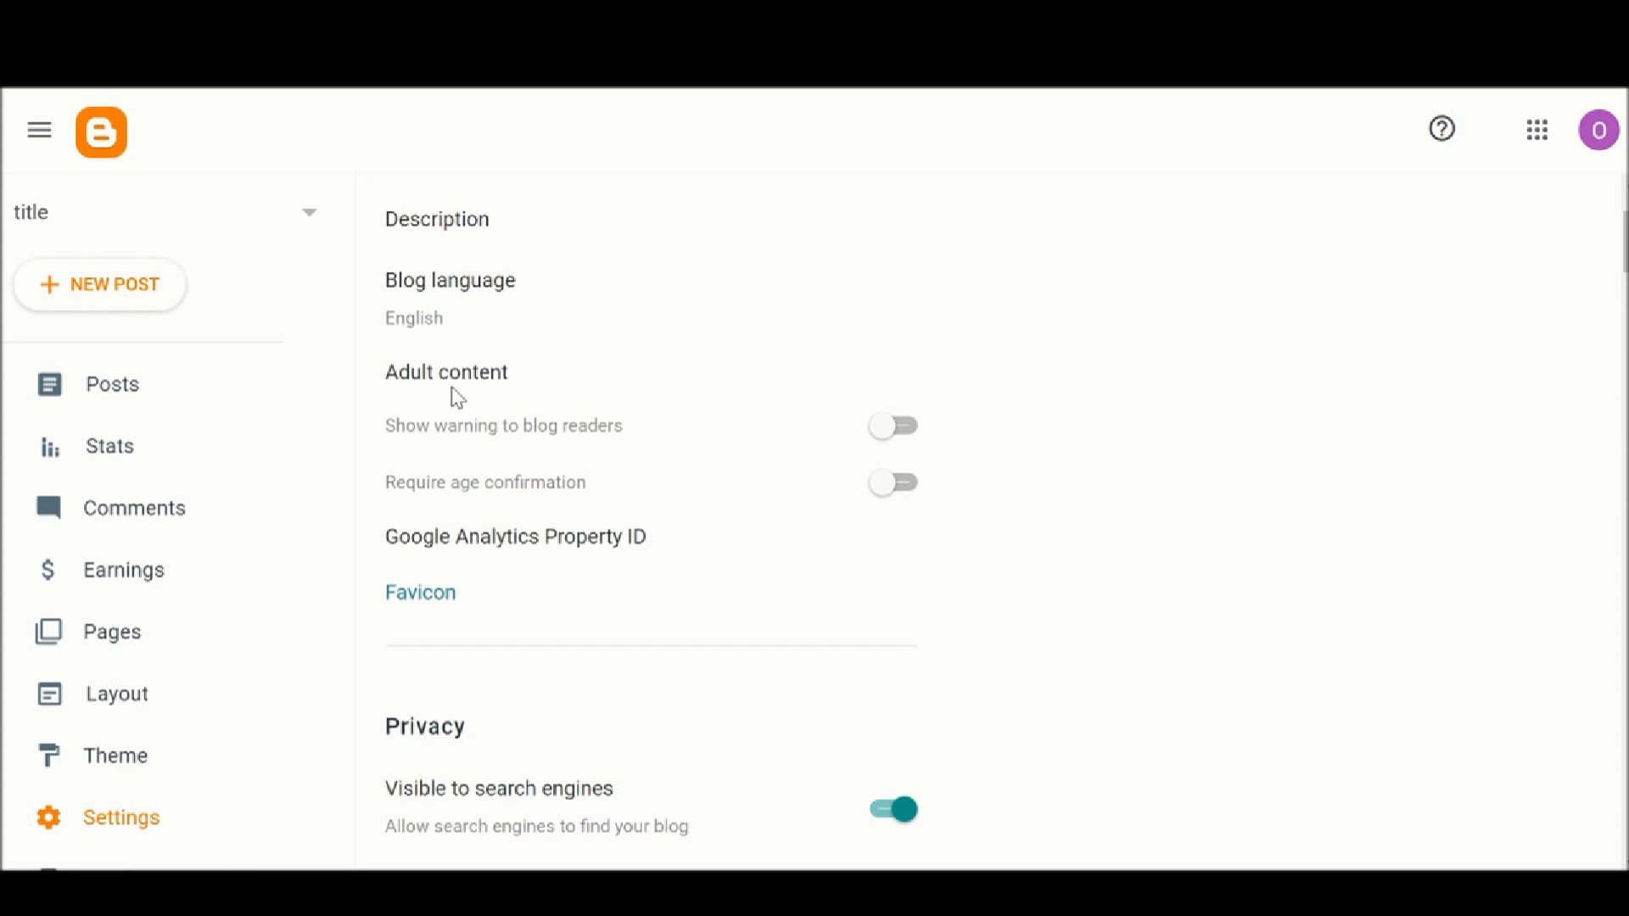
{"action": "left_click", "coordinate": [903, 435]}
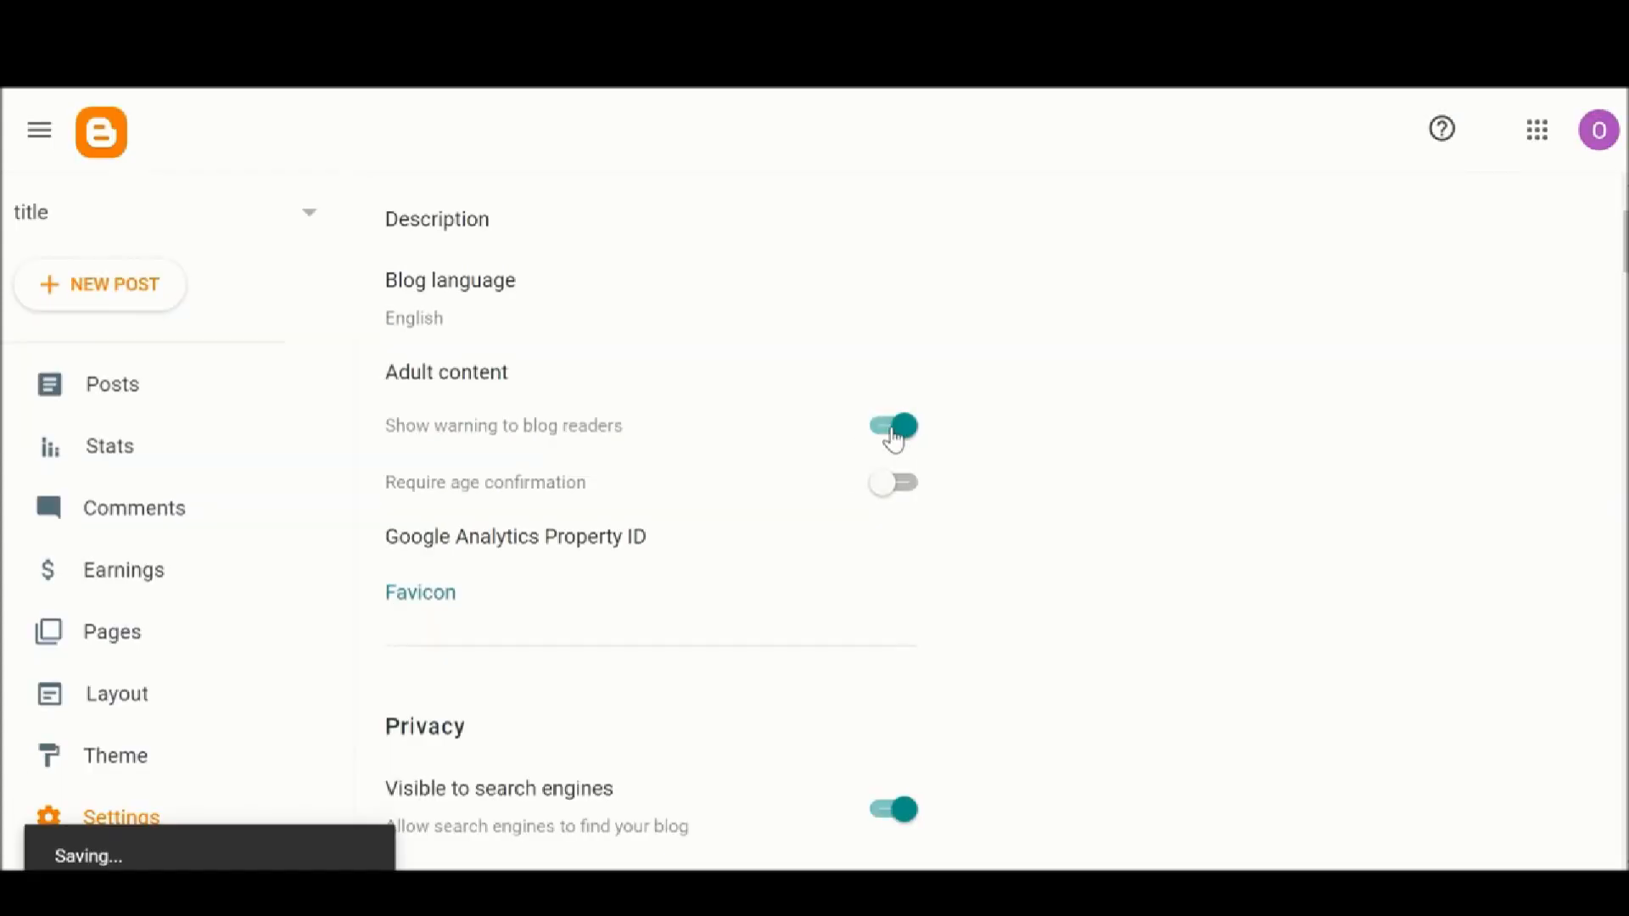
{"action": "left_click", "coordinate": [898, 434]}
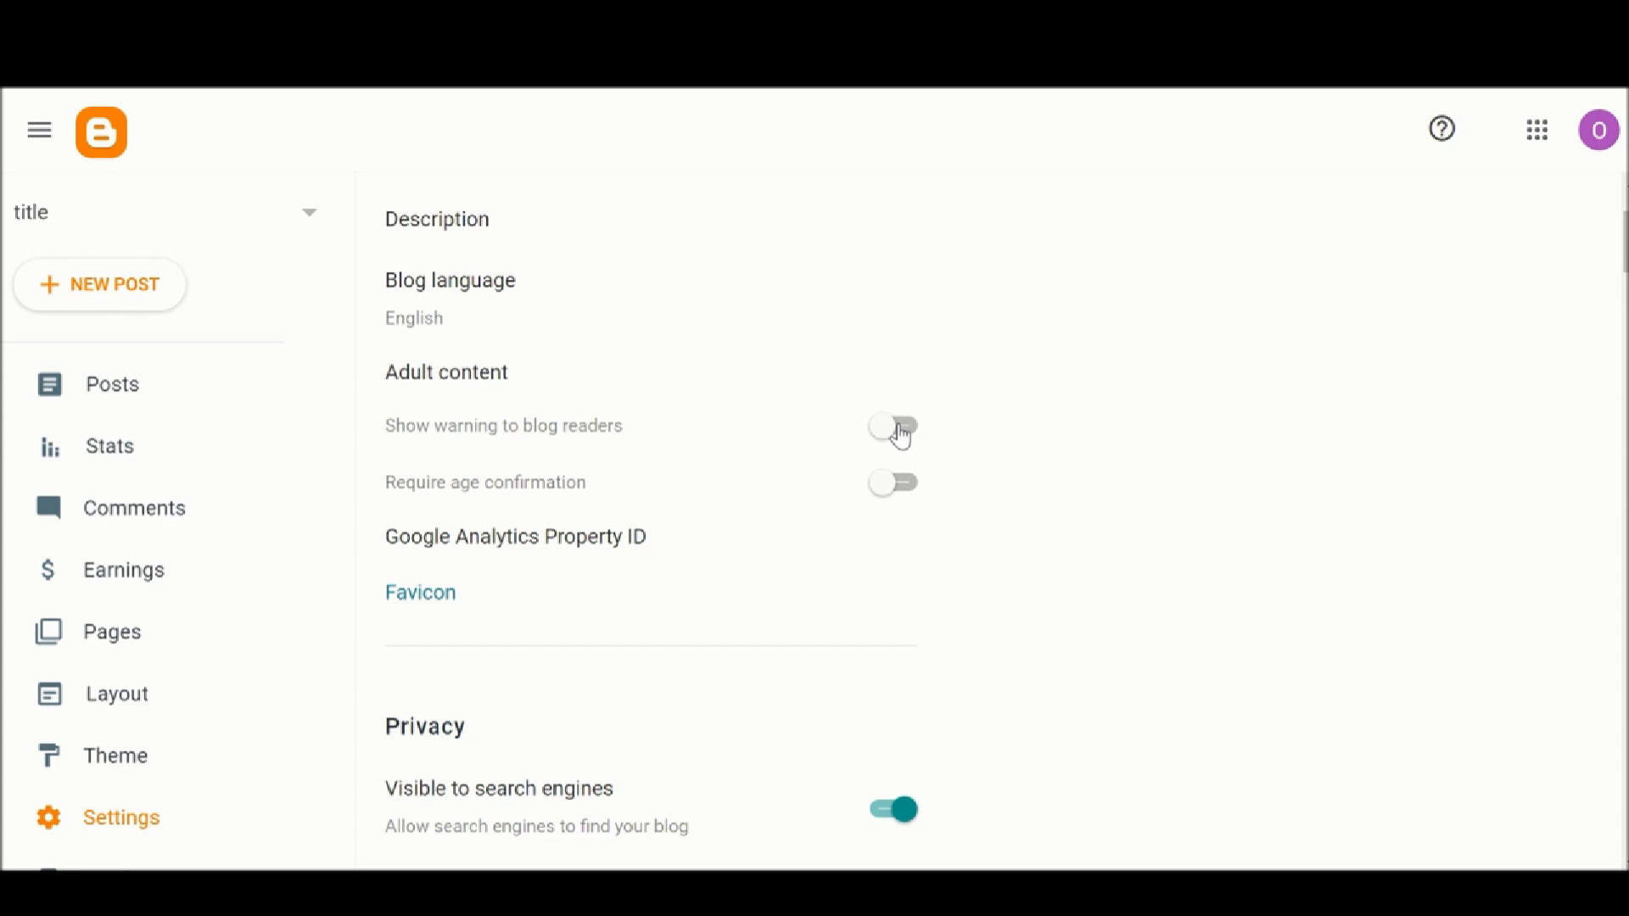
{"action": "left_click", "coordinate": [901, 434]}
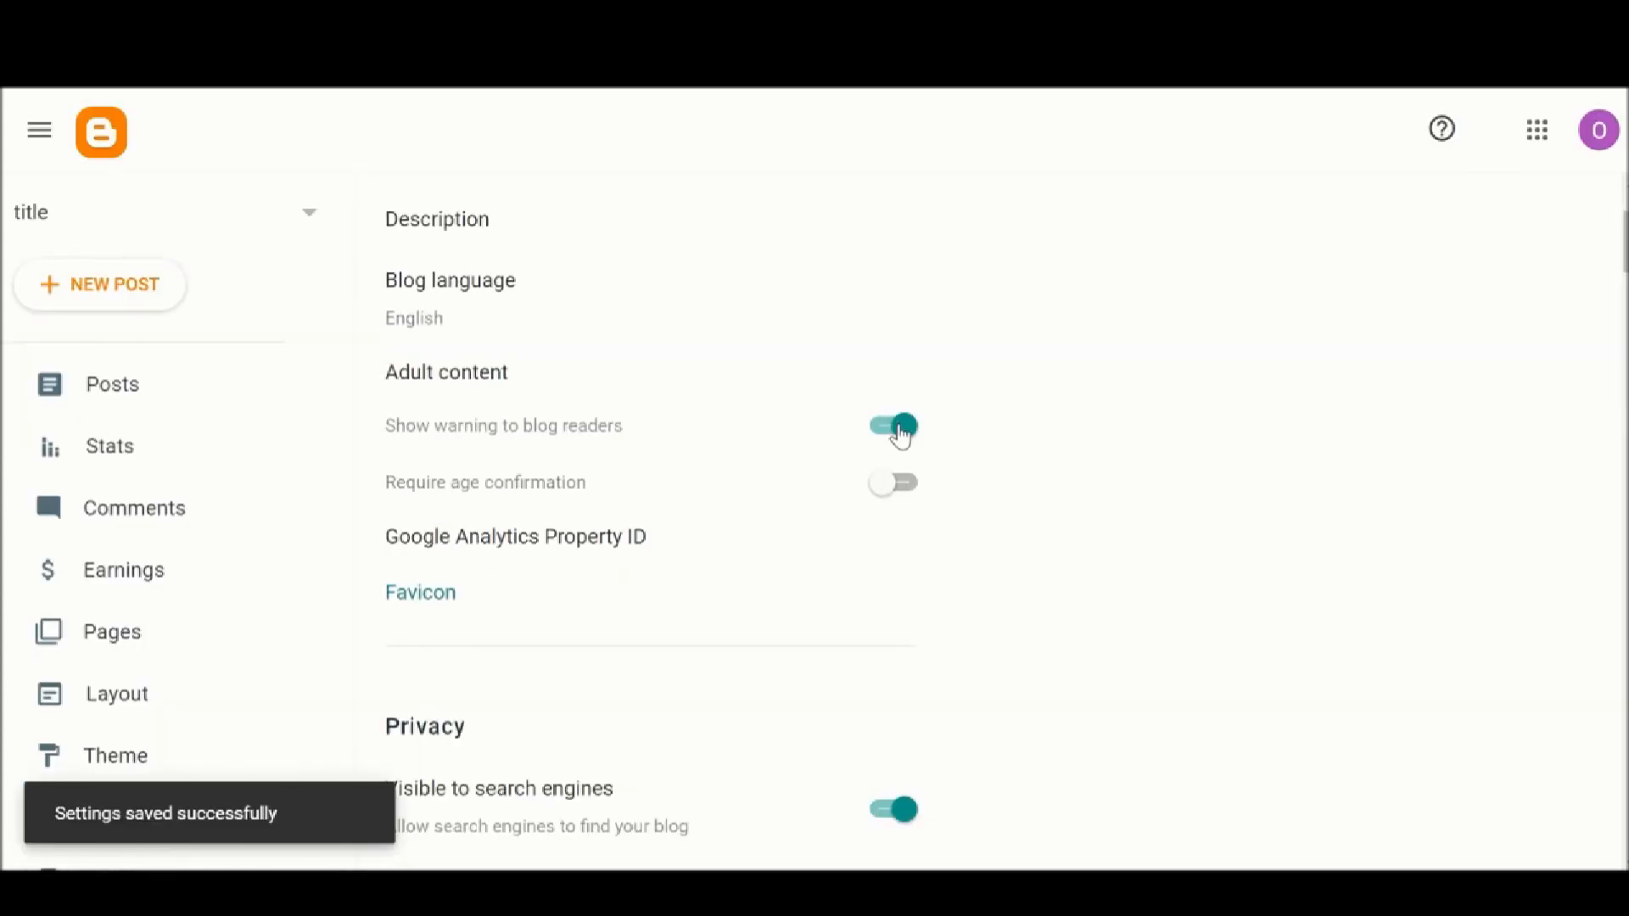
{"action": "left_click", "coordinate": [906, 495]}
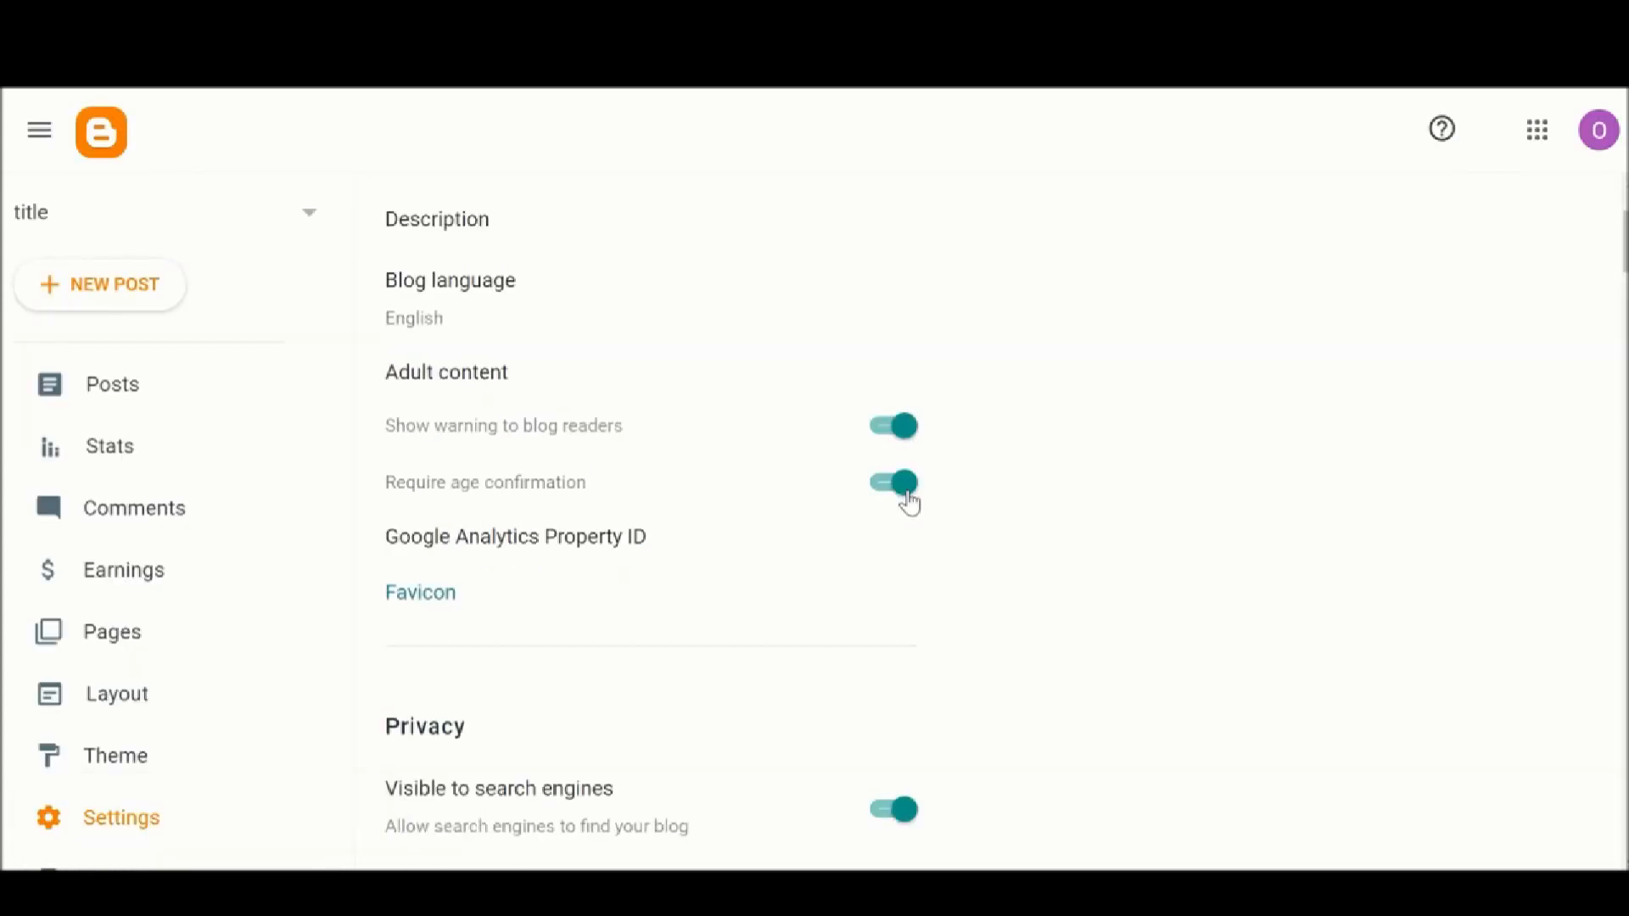
{"action": "left_click", "coordinate": [882, 497]}
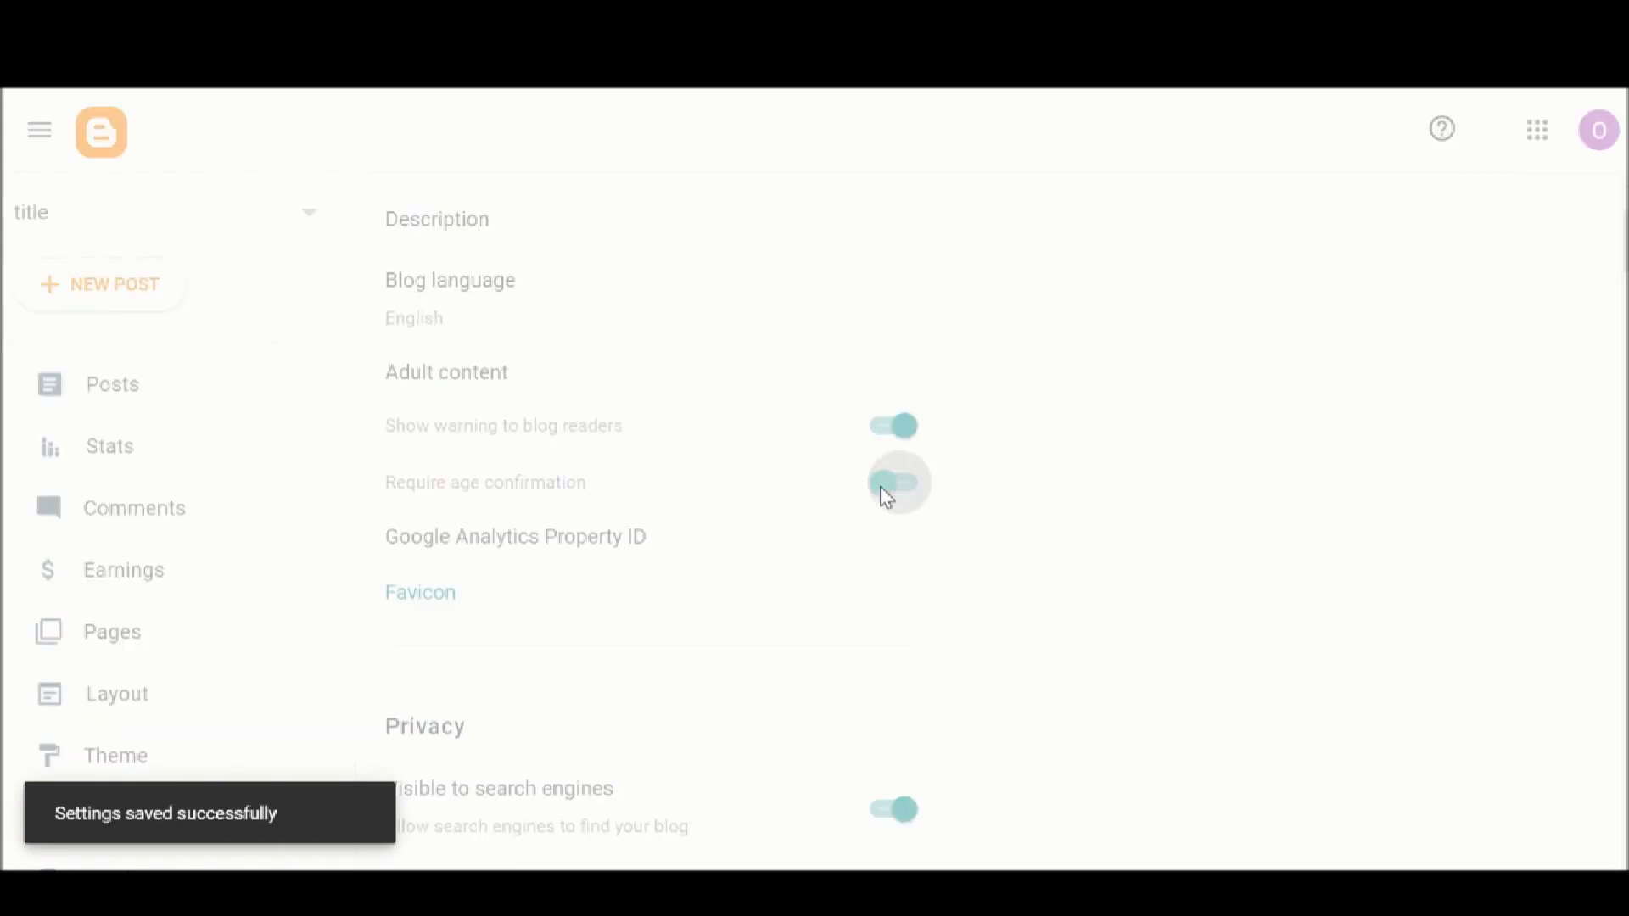
{"action": "left_click", "coordinate": [906, 485]}
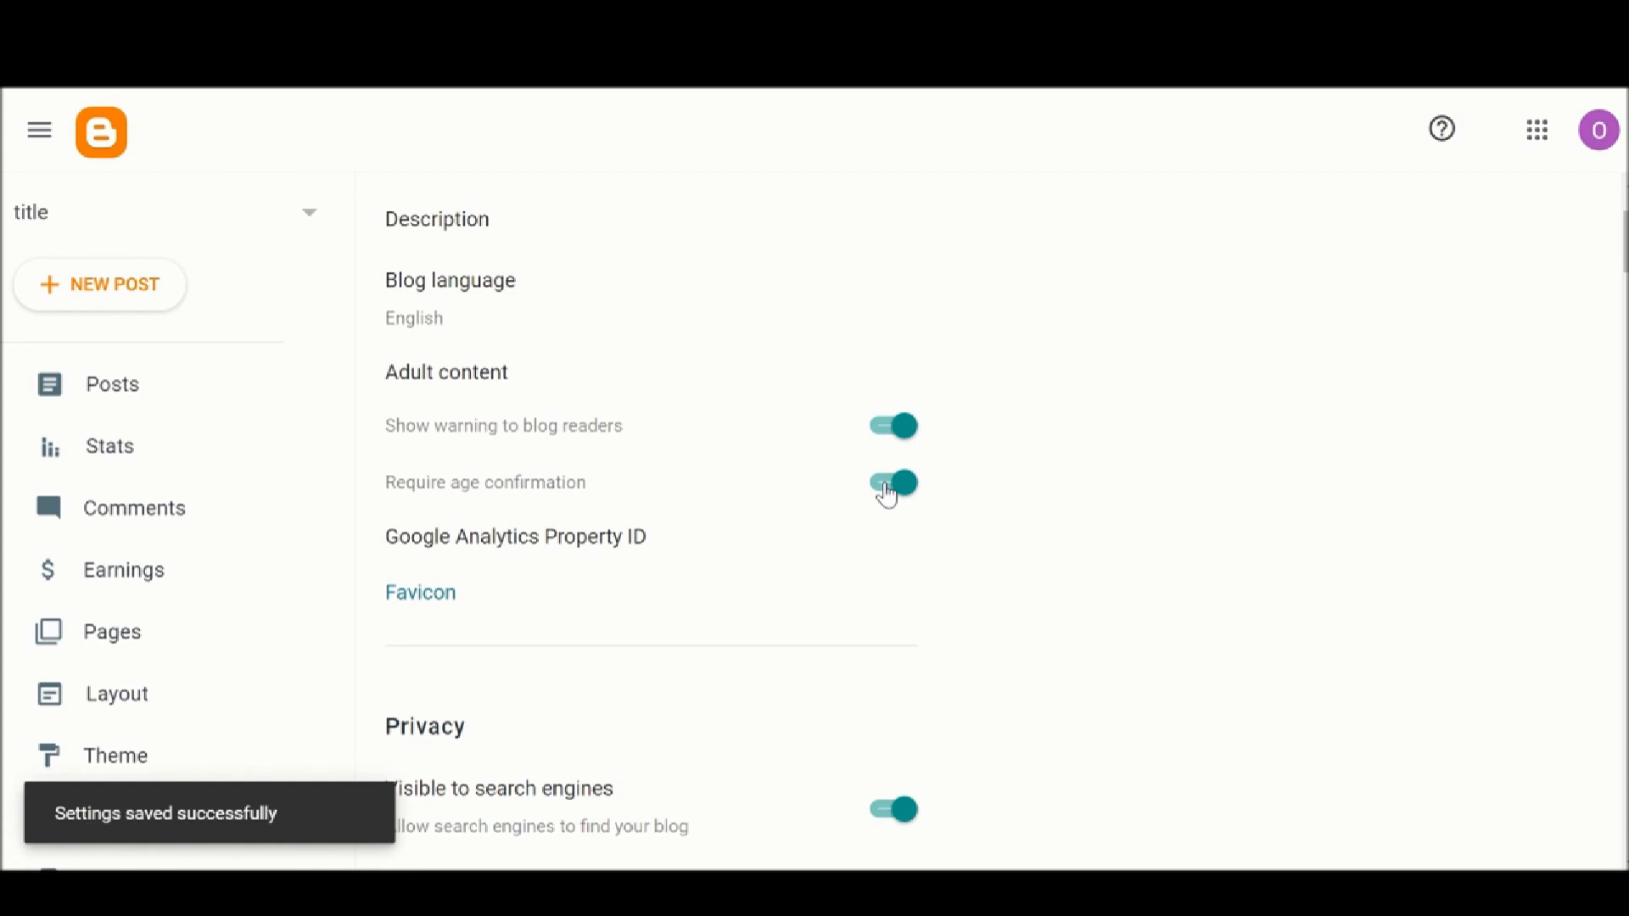
{"action": "left_click", "coordinate": [887, 492]}
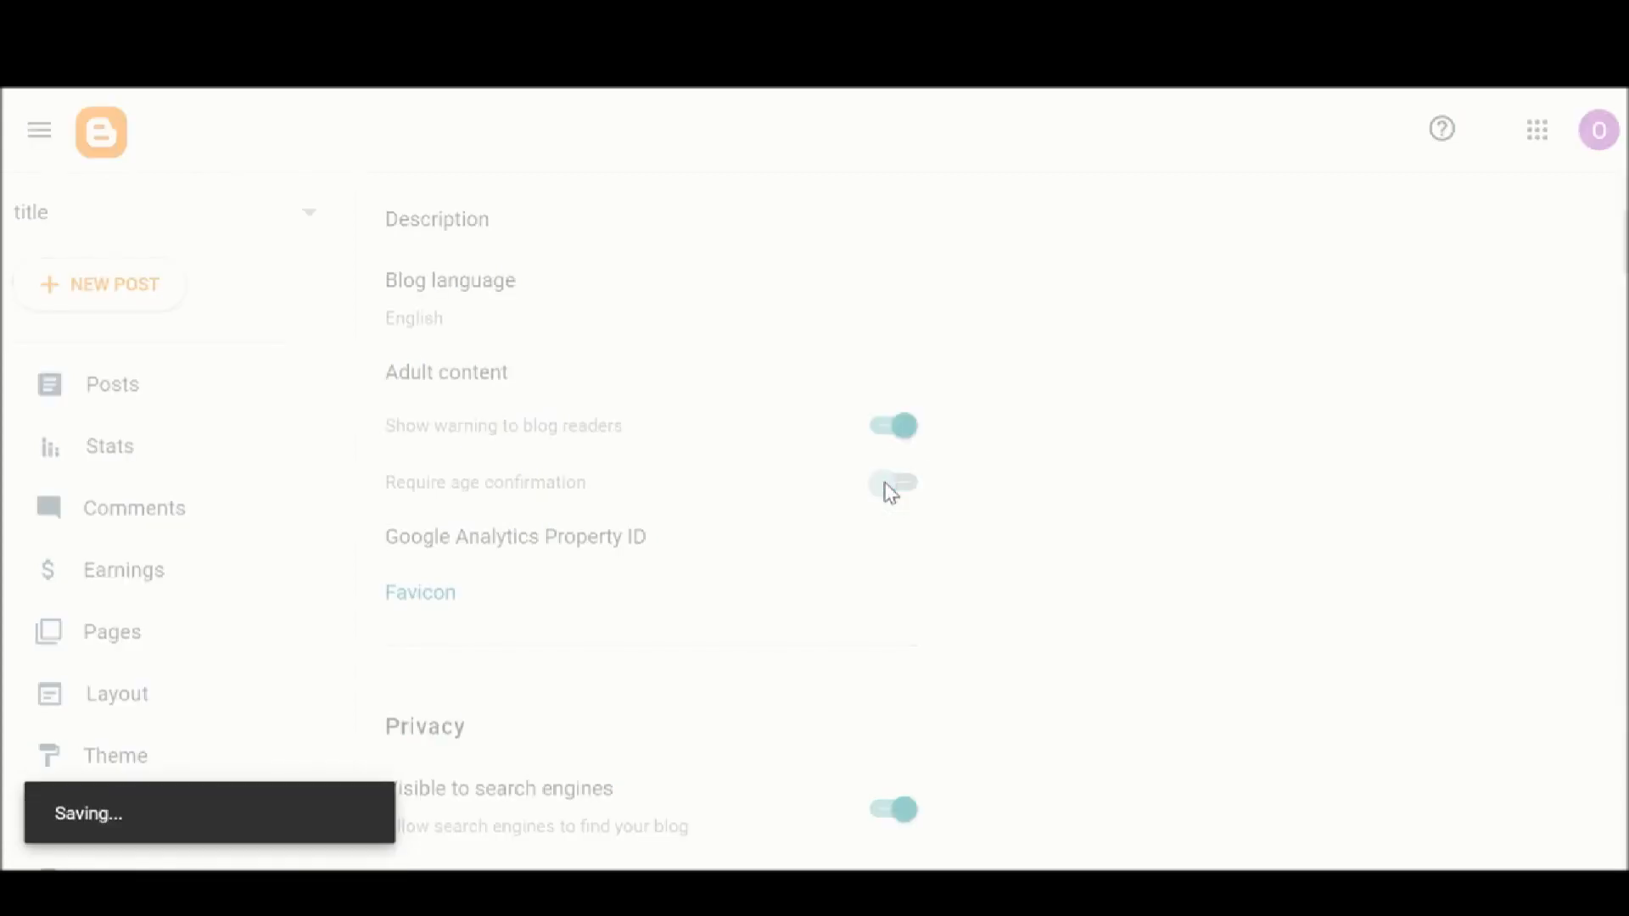
{"action": "left_click", "coordinate": [886, 433]}
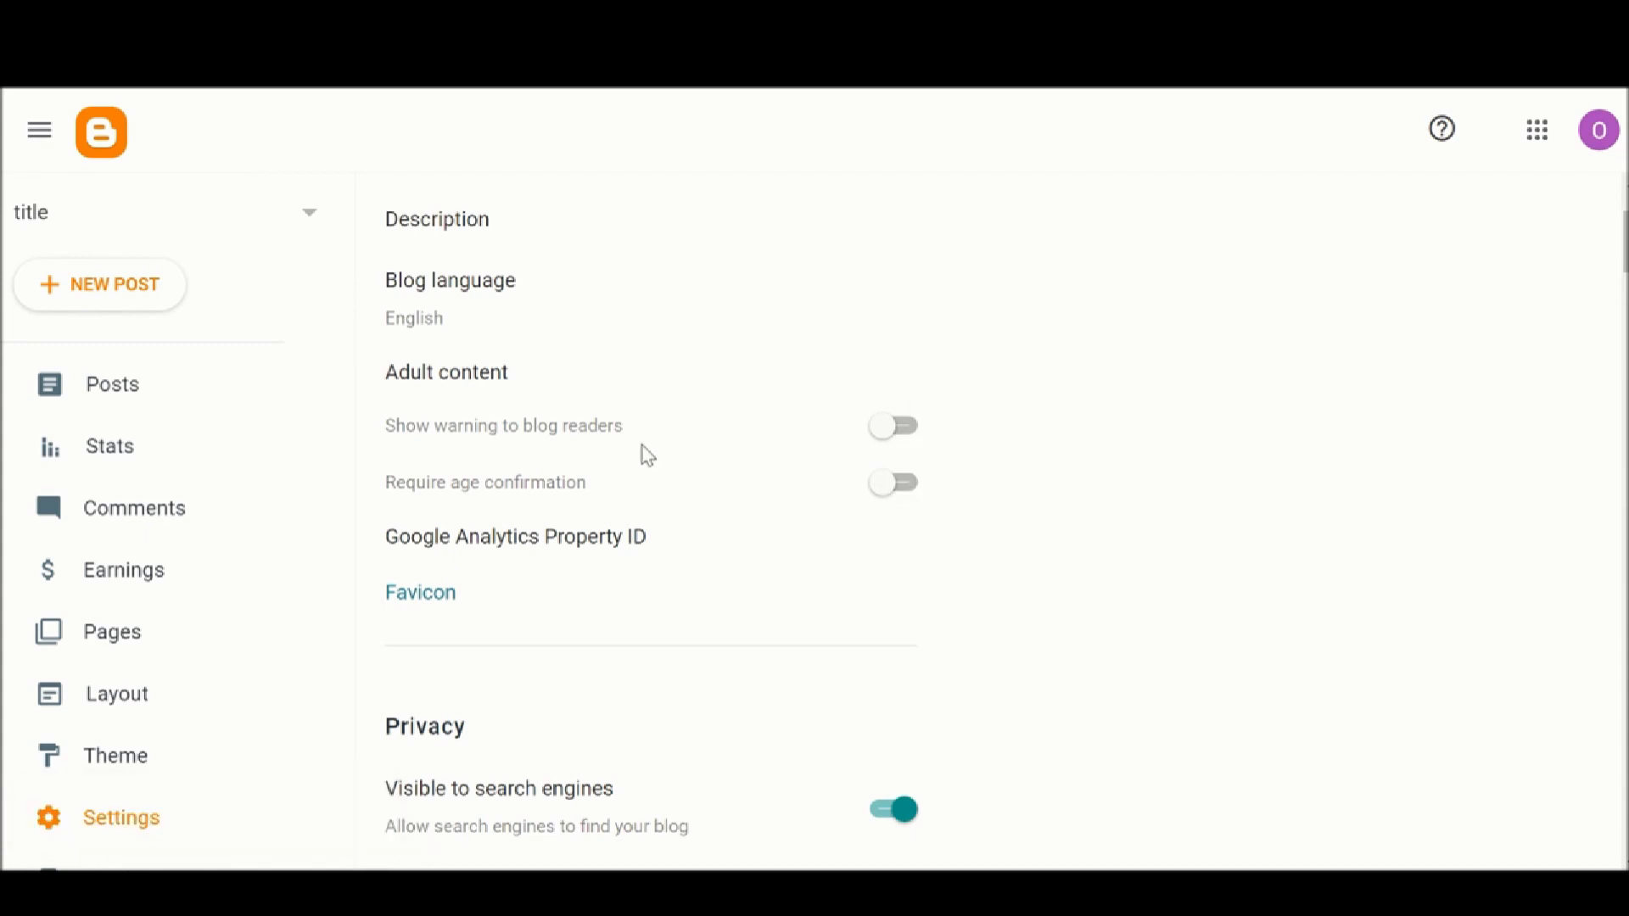
Open the Google Analytics Property ID setting and cancel it without entering an ID
{"action": "scroll", "coordinate": [771, 446], "scroll_direction": "down", "scroll_amount": 2}
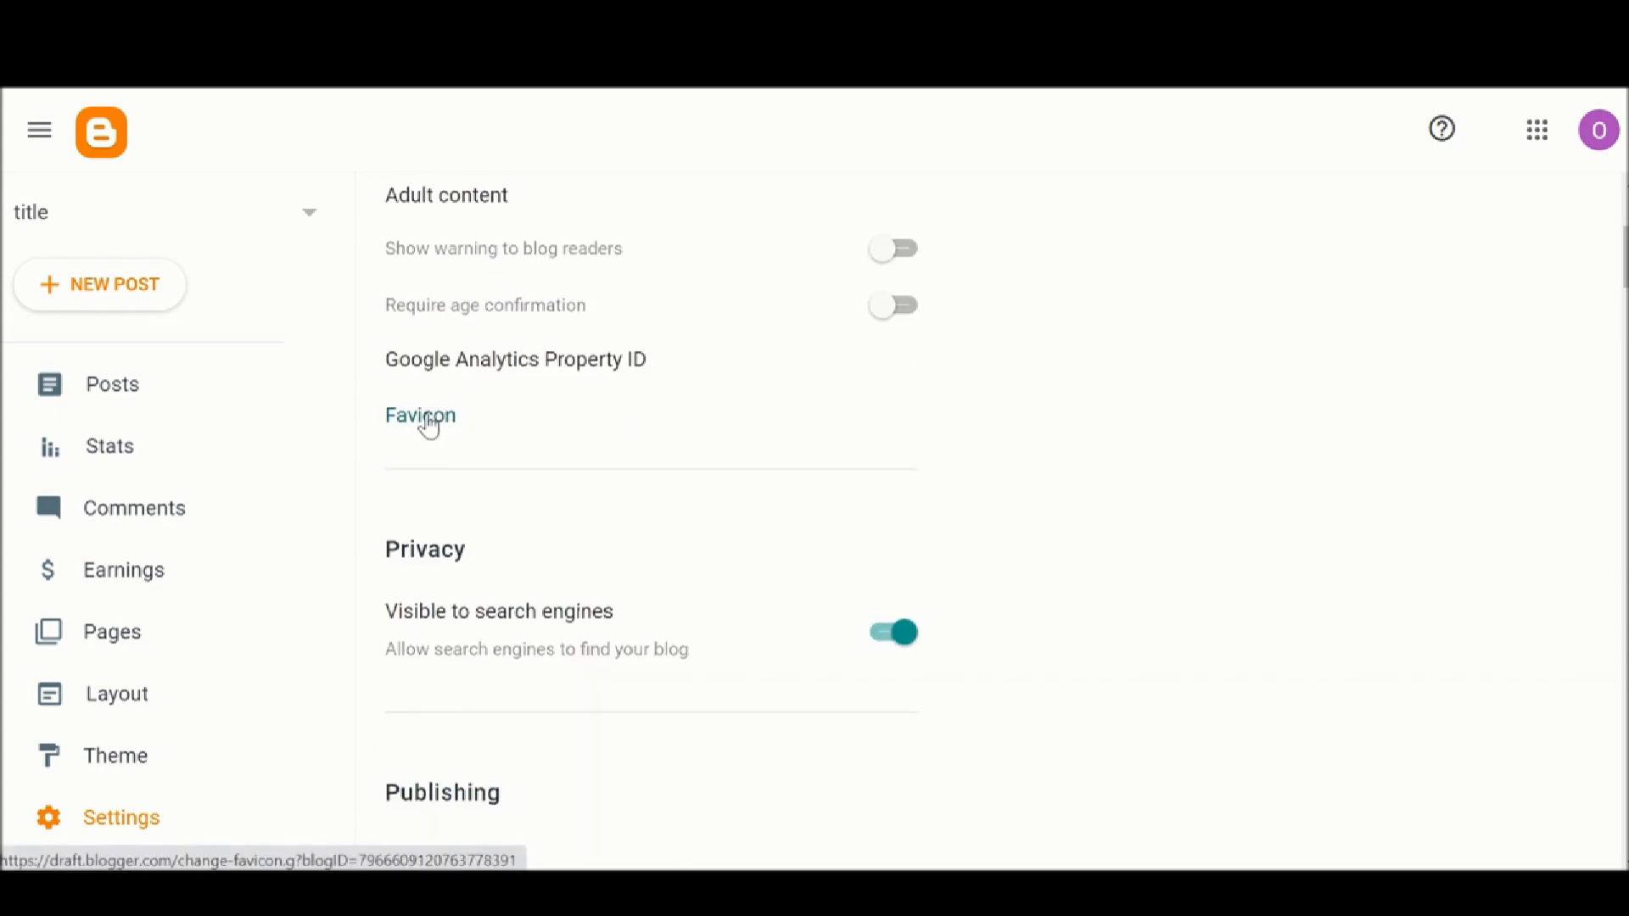
{"action": "left_click", "coordinate": [565, 365]}
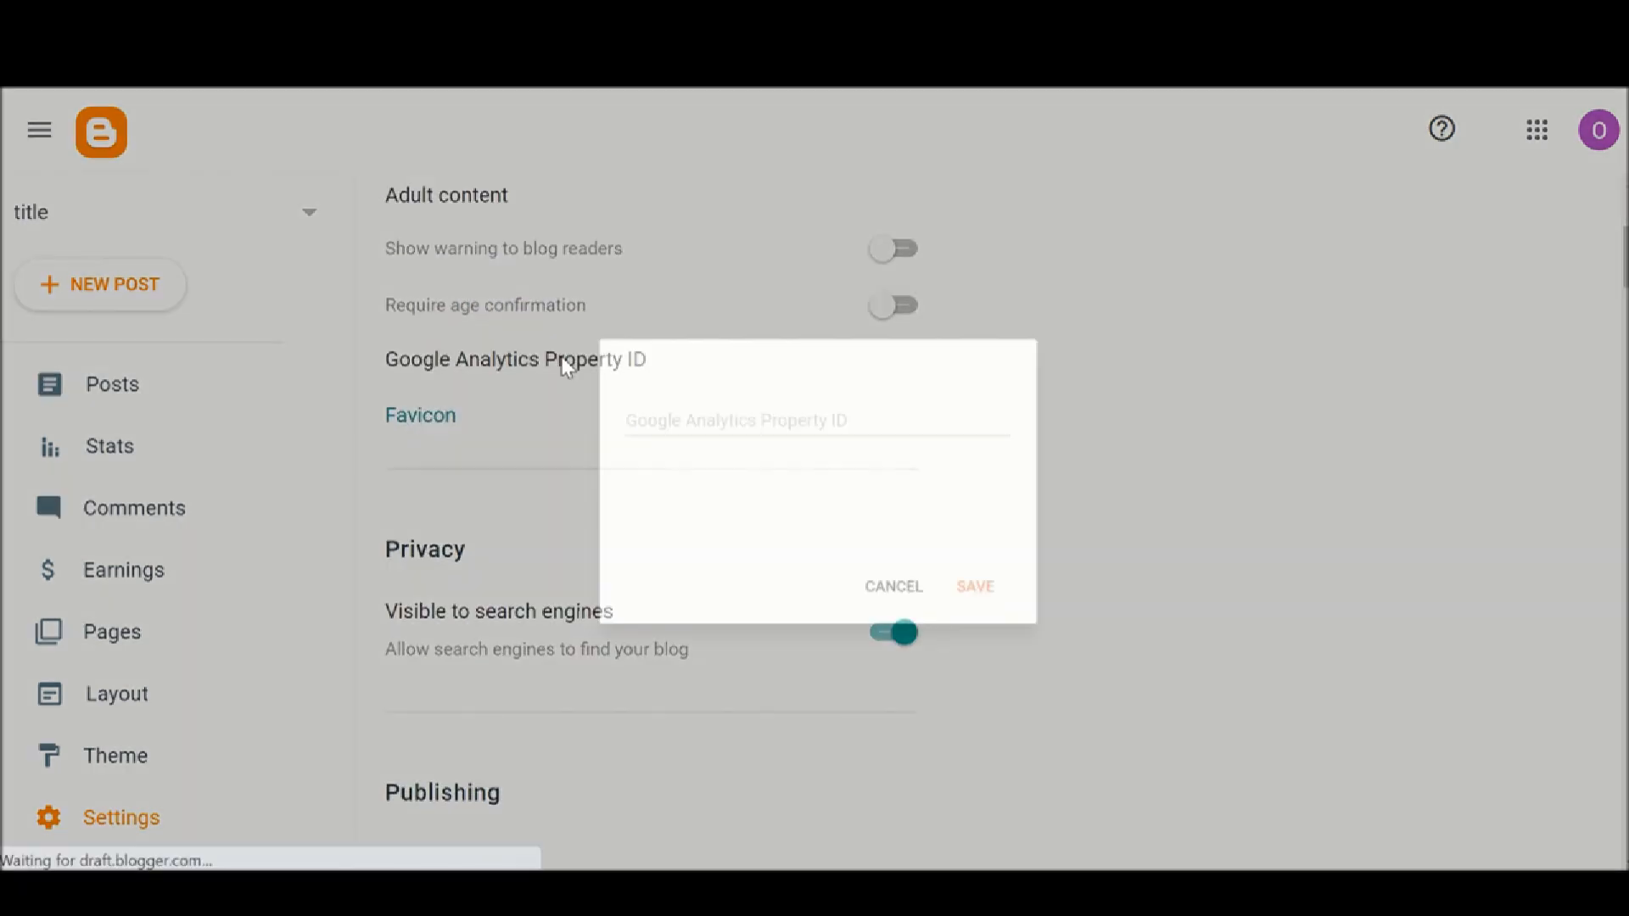
{"action": "left_click", "coordinate": [721, 413]}
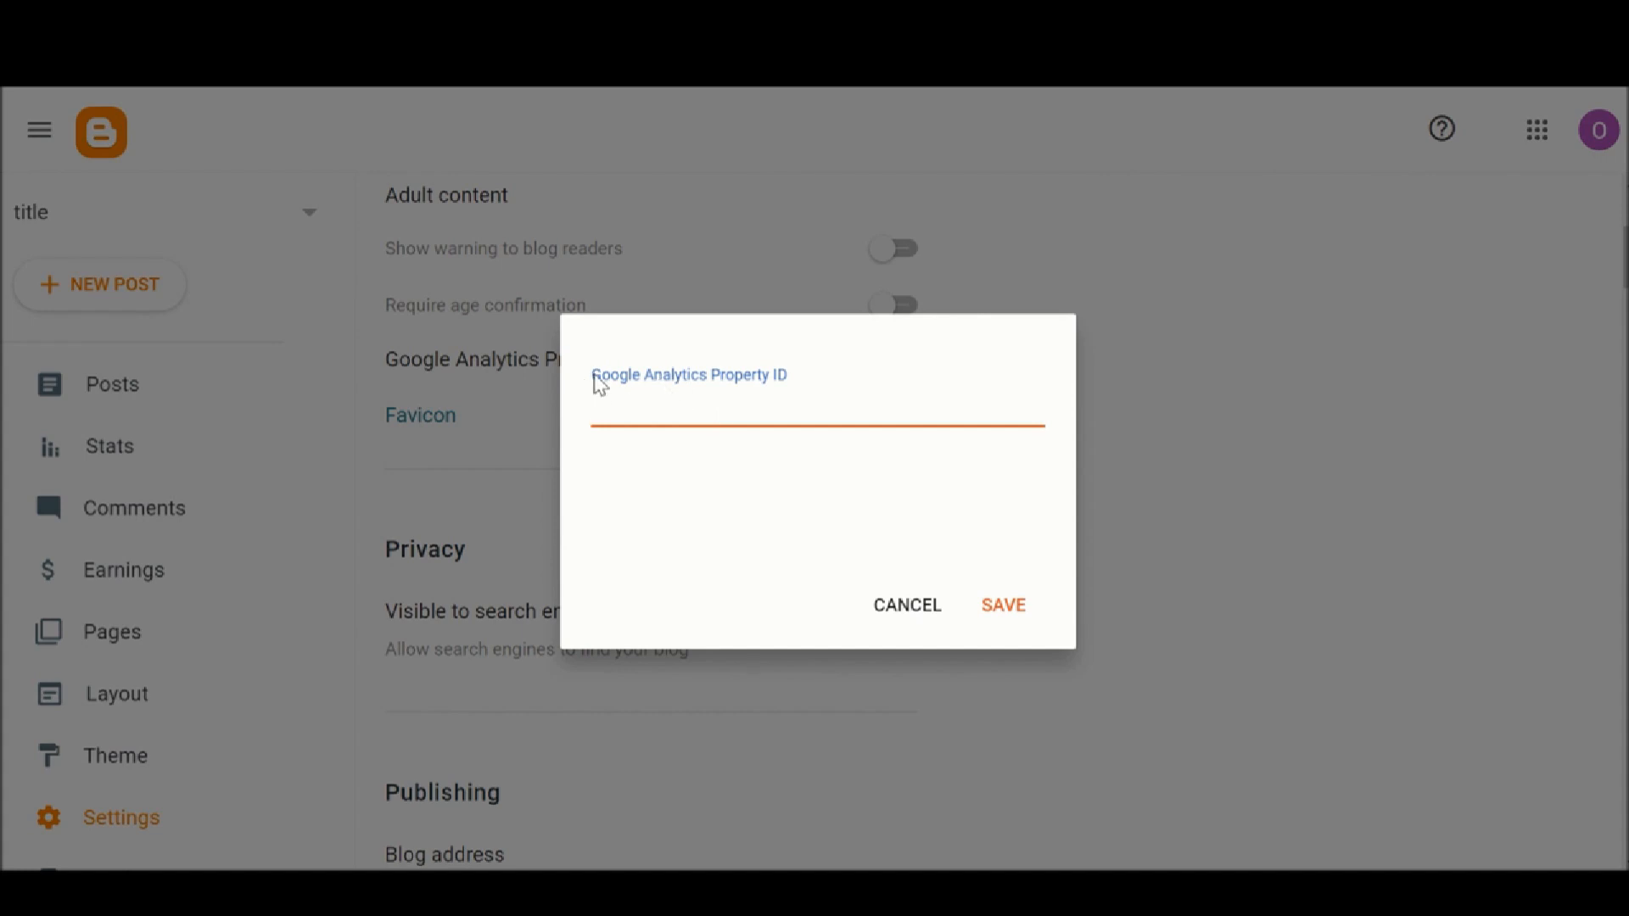
{"action": "left_click", "coordinate": [593, 376]}
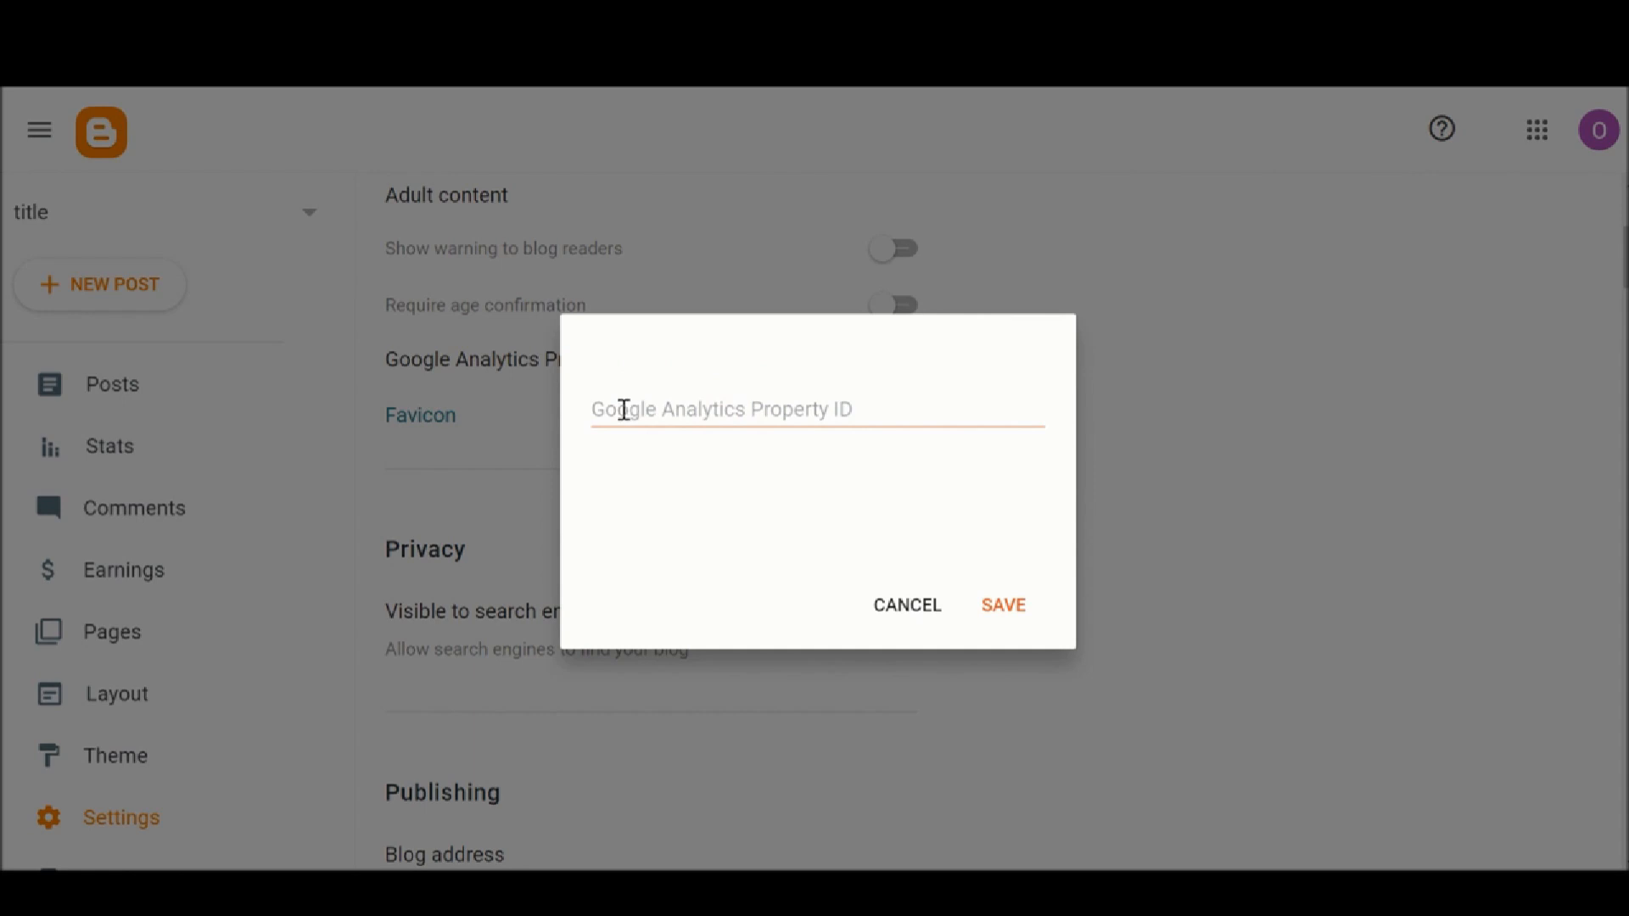
{"action": "left_click", "coordinate": [624, 409]}
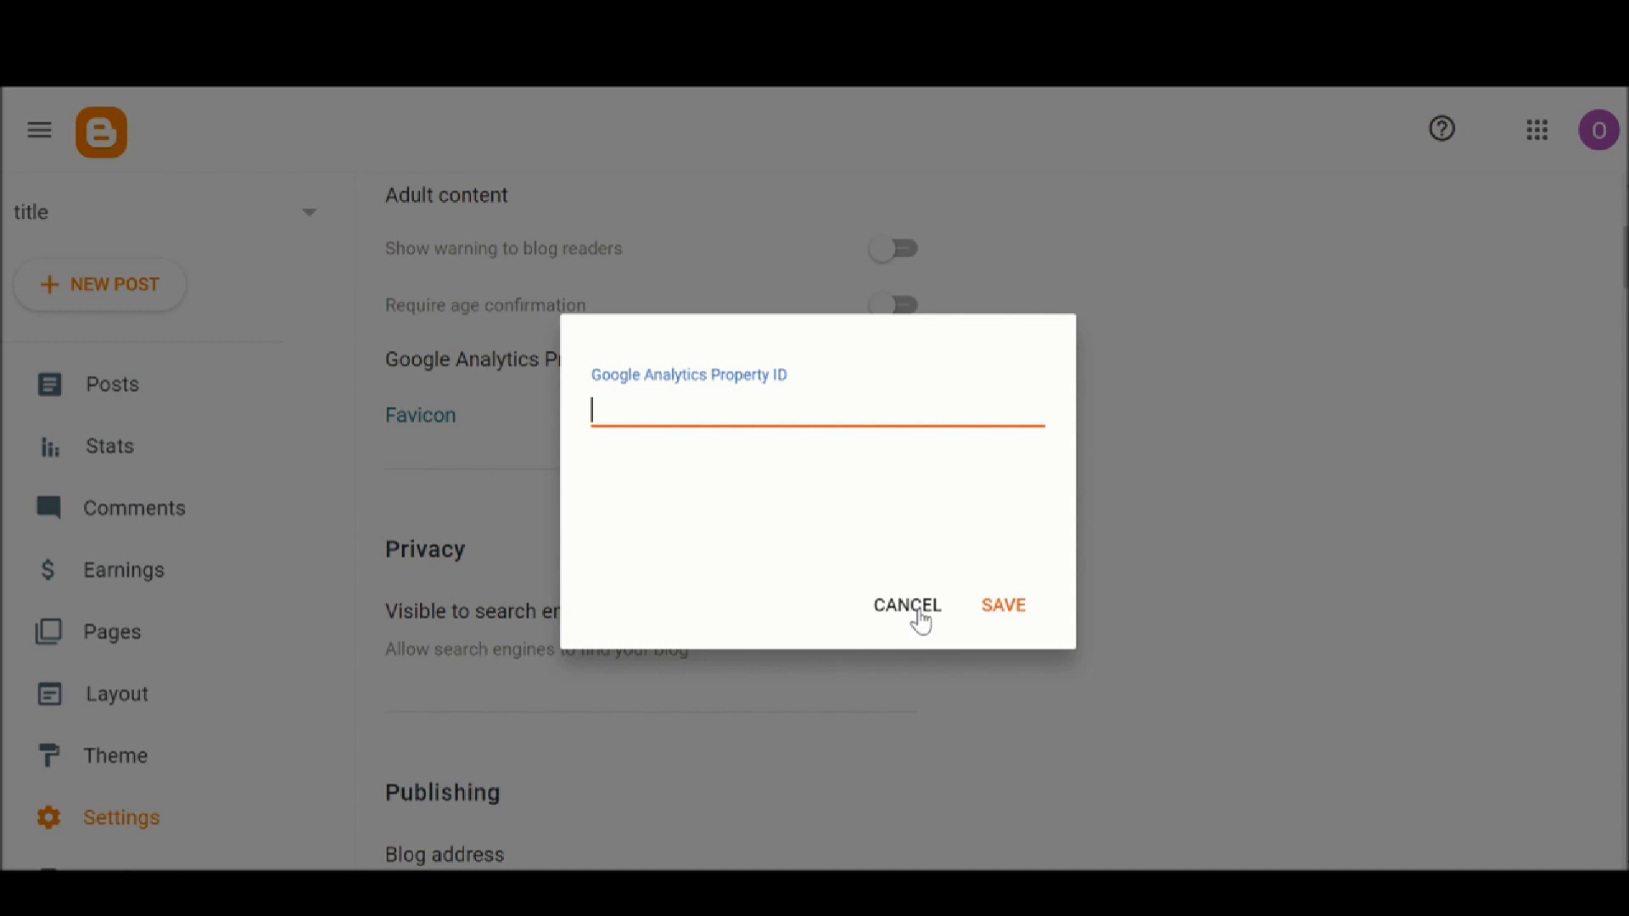
{"action": "left_click", "coordinate": [919, 615]}
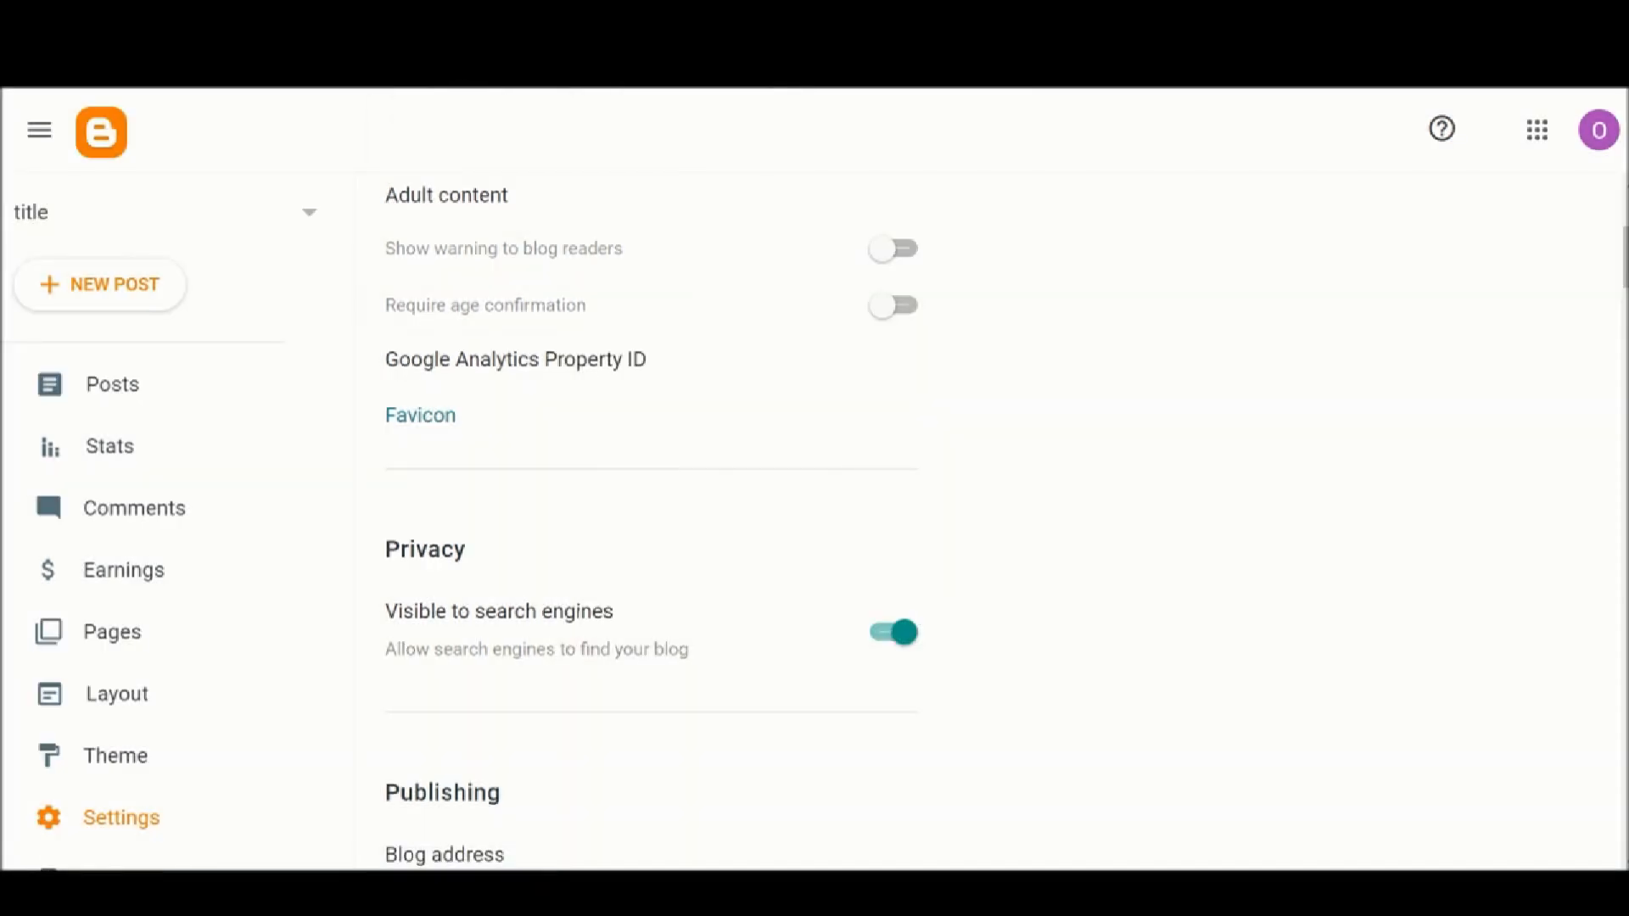
Search the web for "google anlytics" and open the Google Analytics site from the results
{"action": "type", "text": "google"}
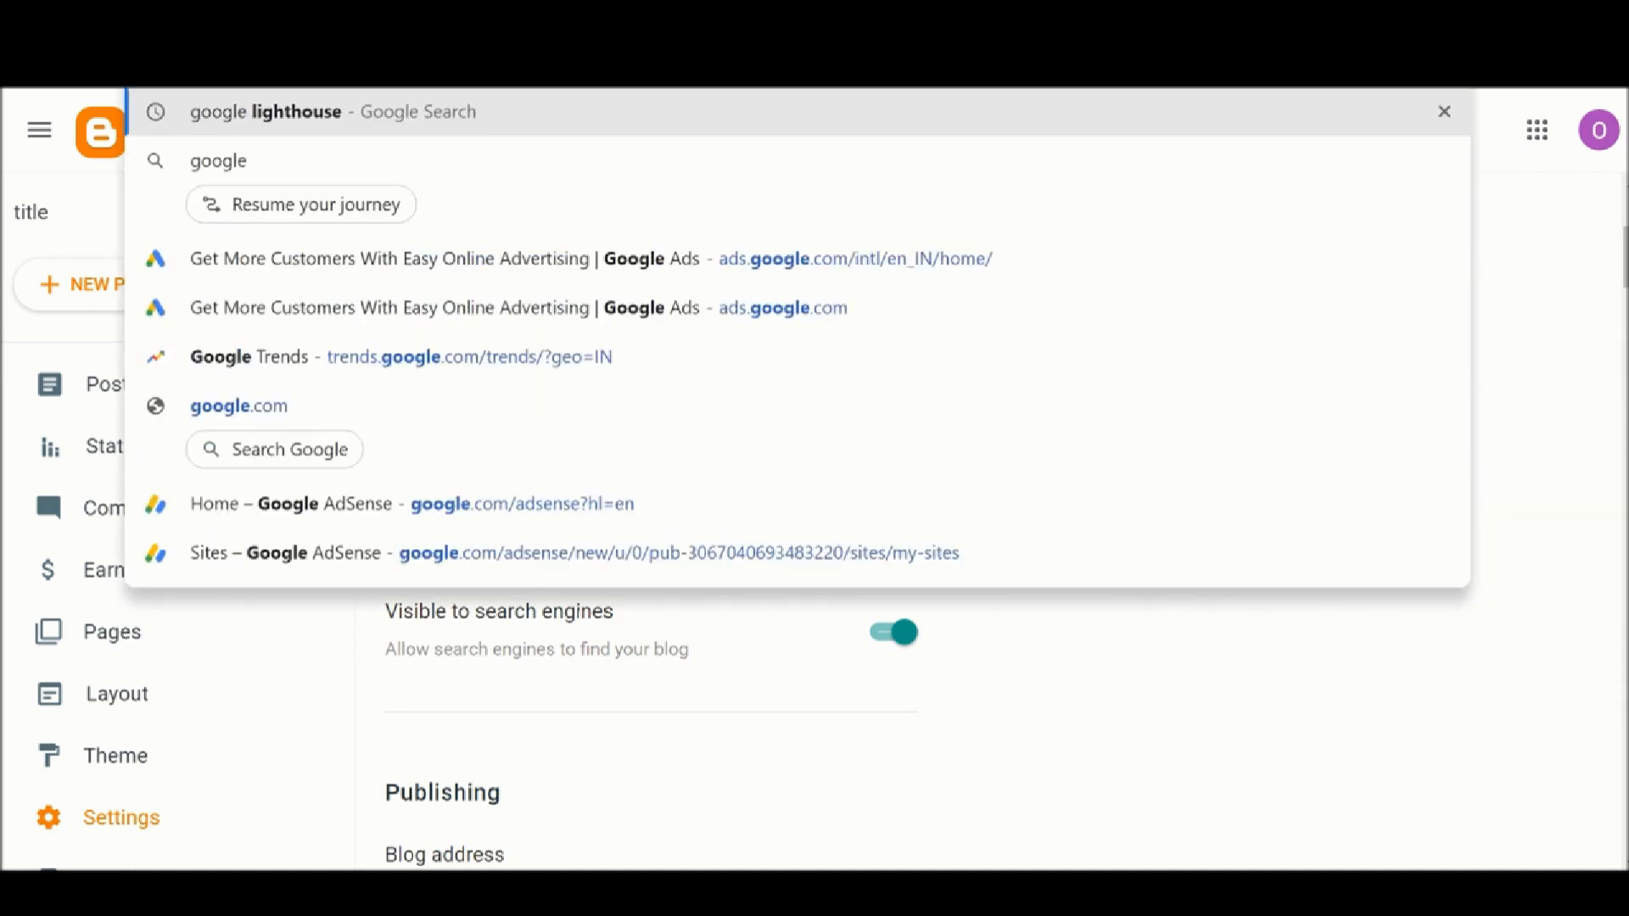
{"action": "type", "text": " anlytics"}
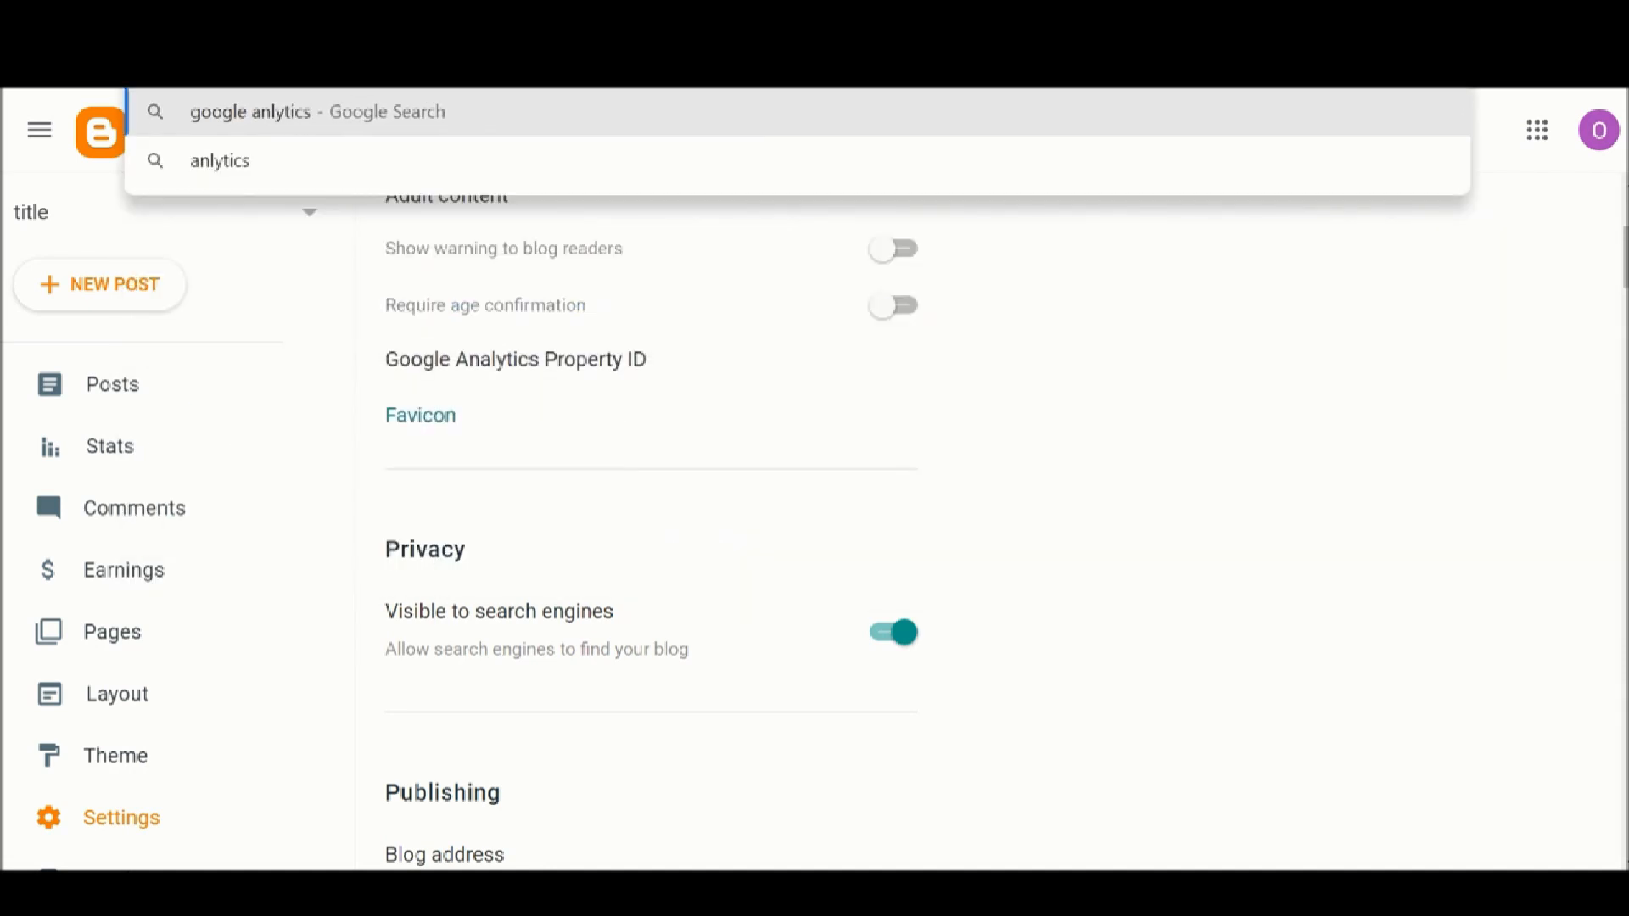
{"action": "key", "text": "Escape"}
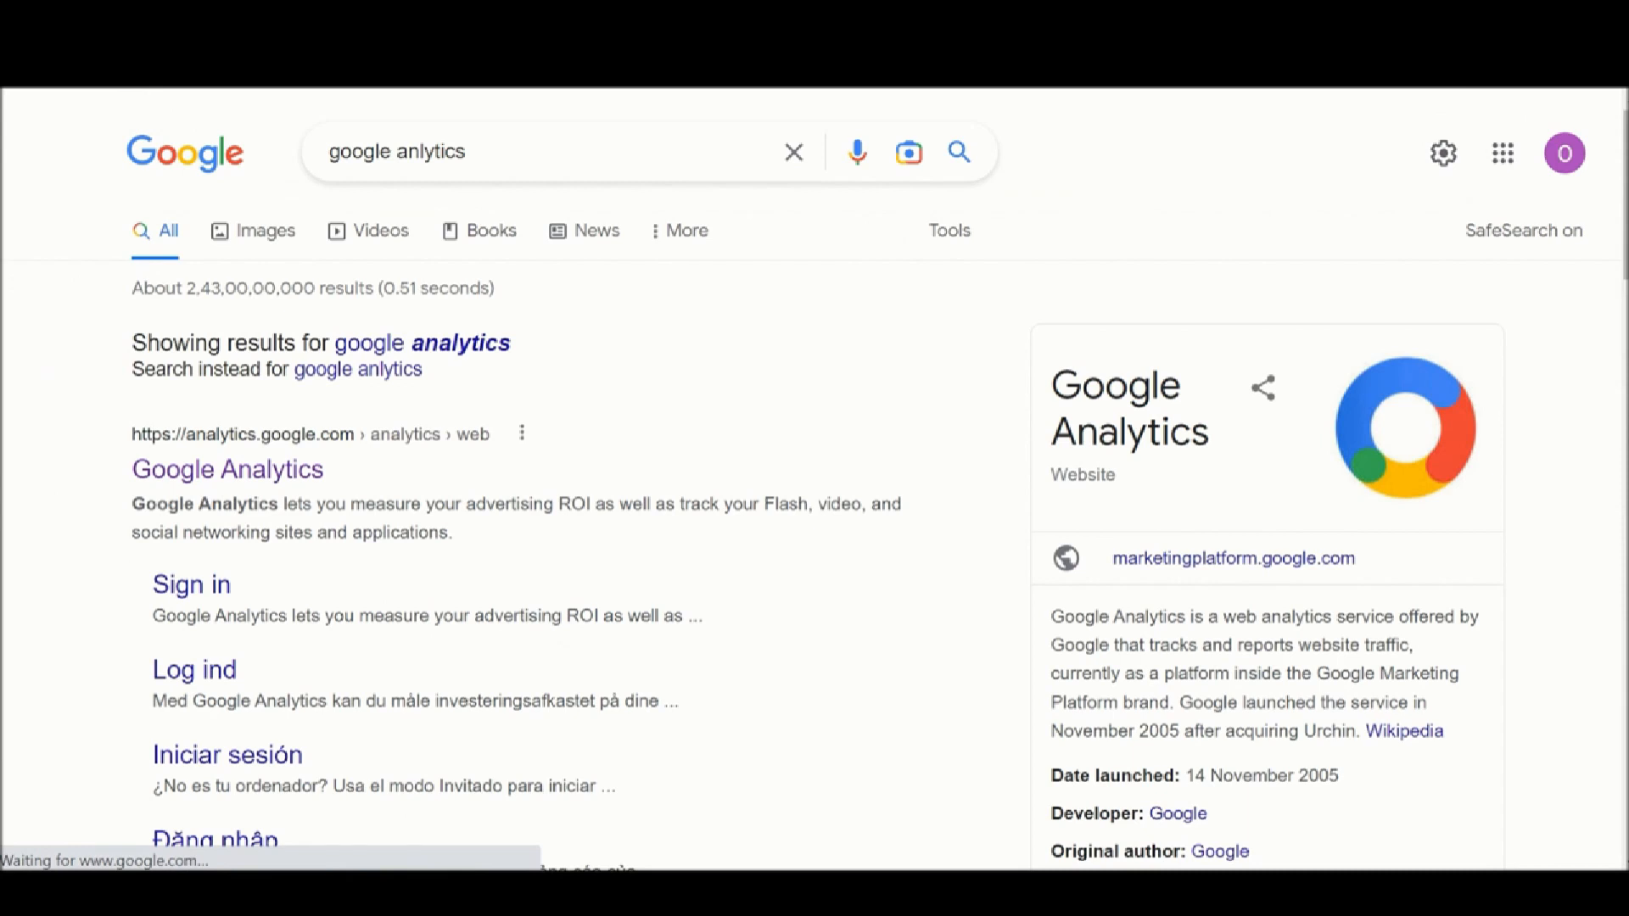
{"action": "left_click", "coordinate": [219, 475]}
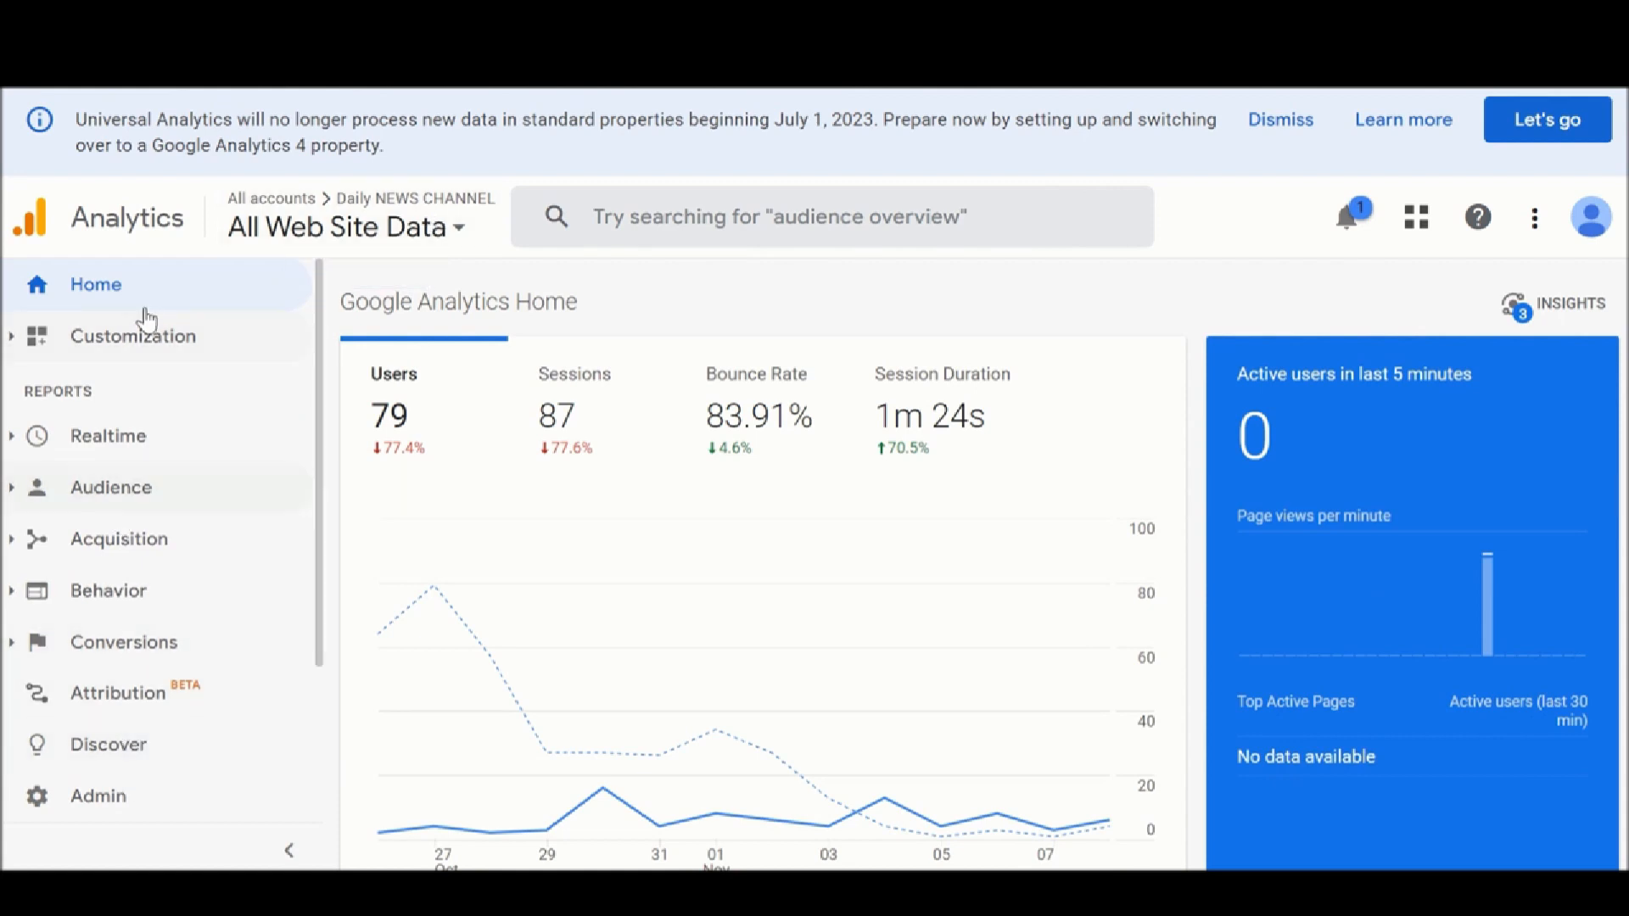
Open the Analytics admin settings and start a new property with the property name "title"
{"action": "left_click", "coordinate": [90, 808]}
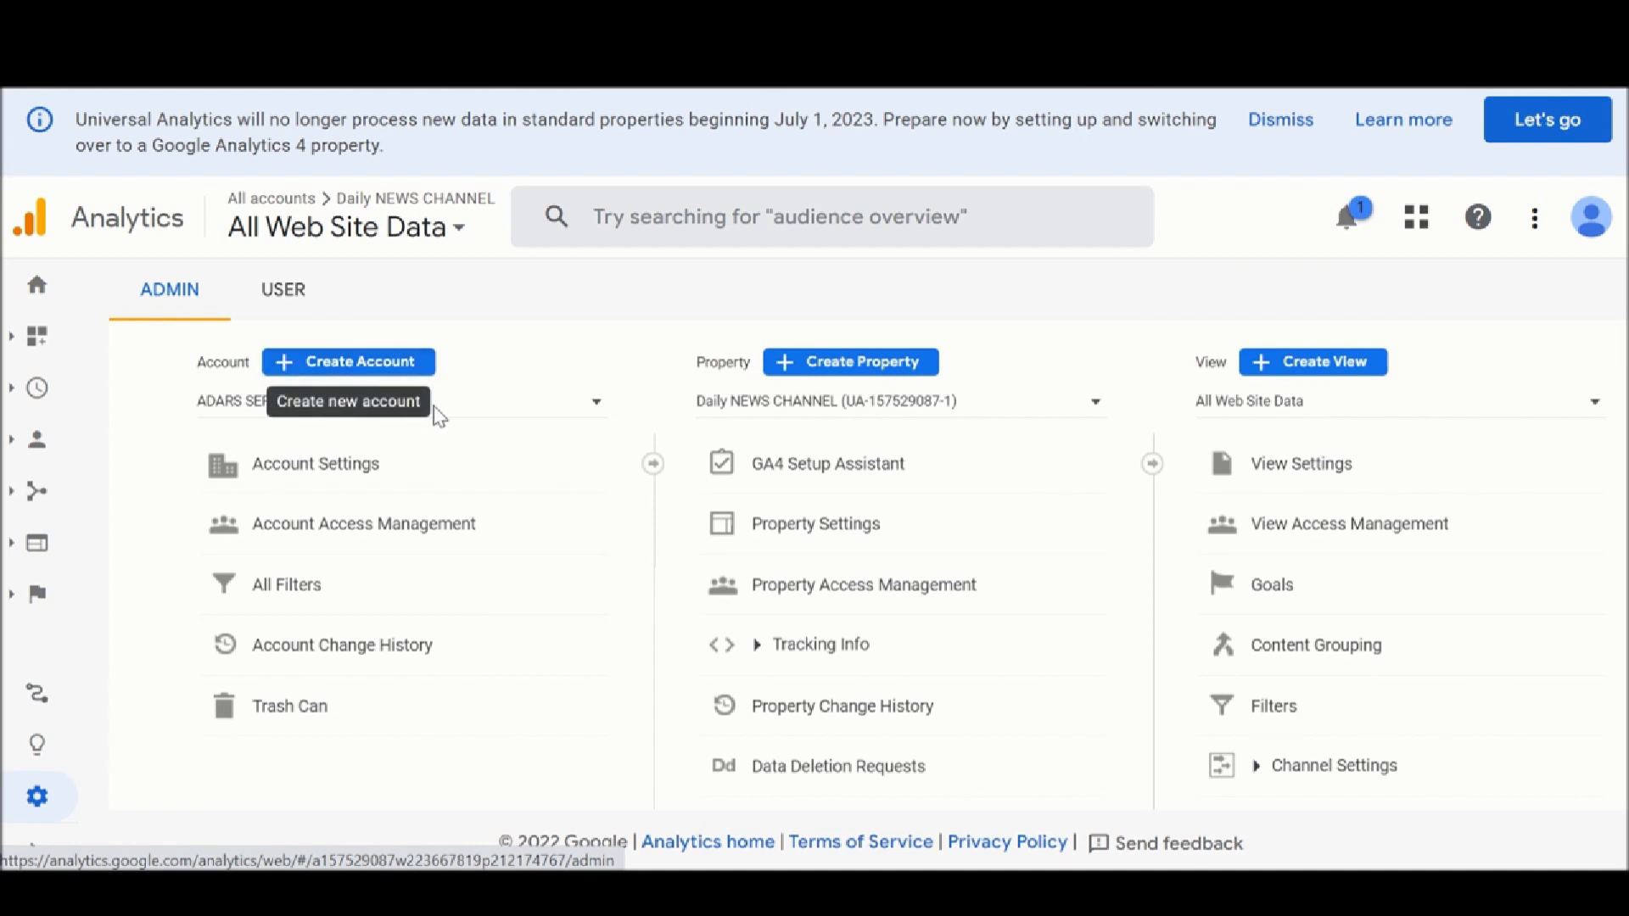
{"action": "left_click", "coordinate": [531, 413]}
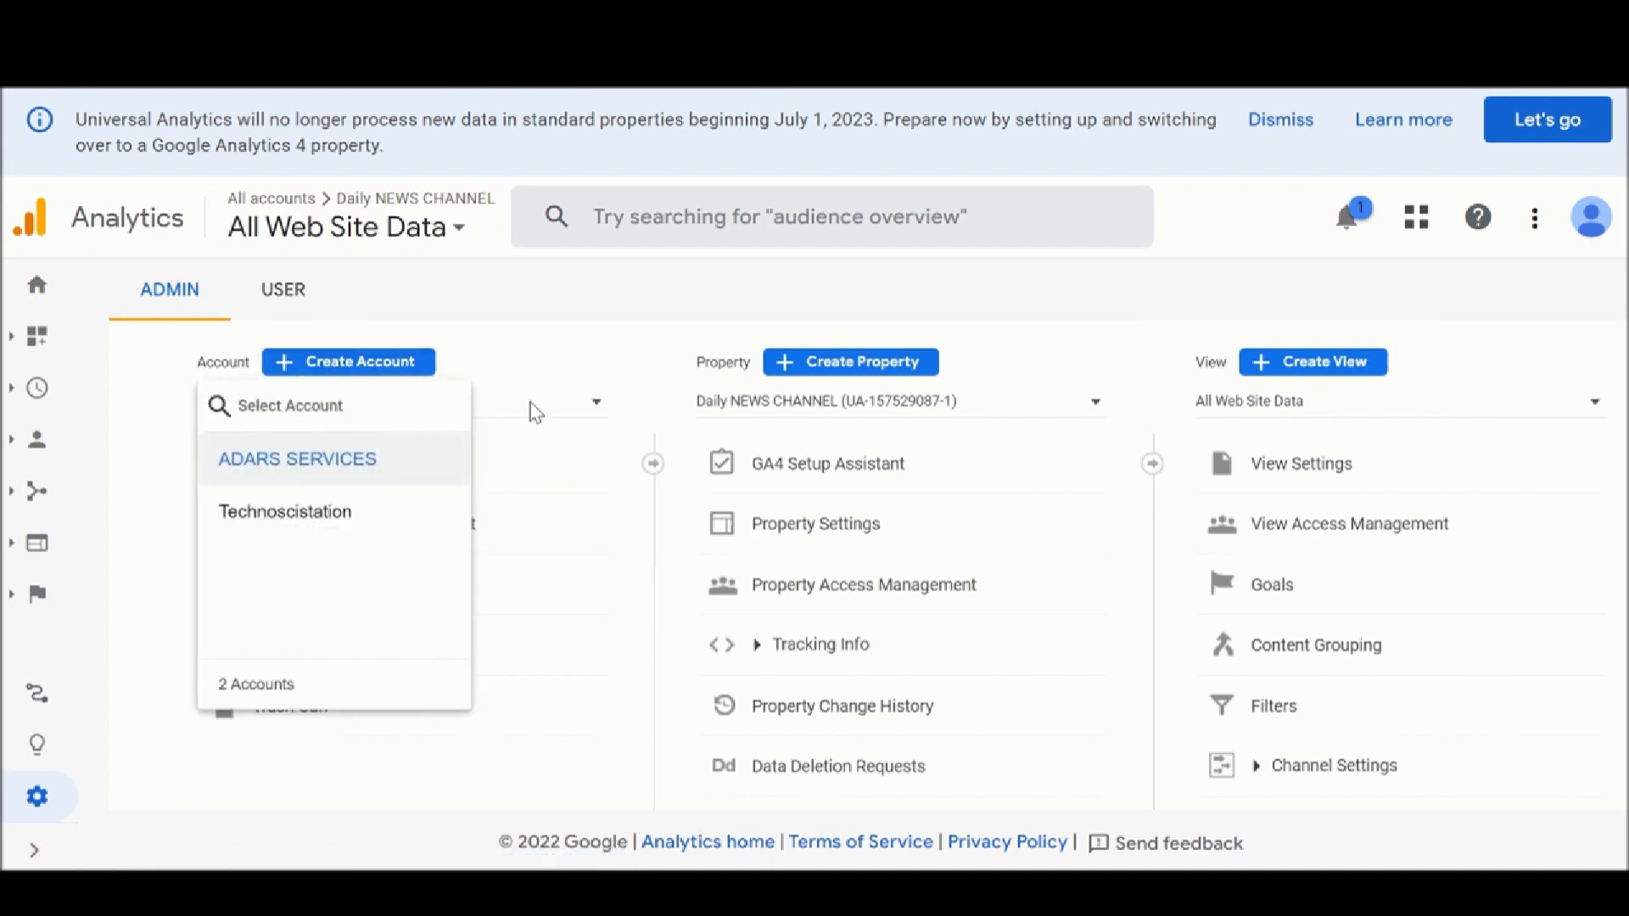
{"action": "left_click", "coordinate": [531, 407]}
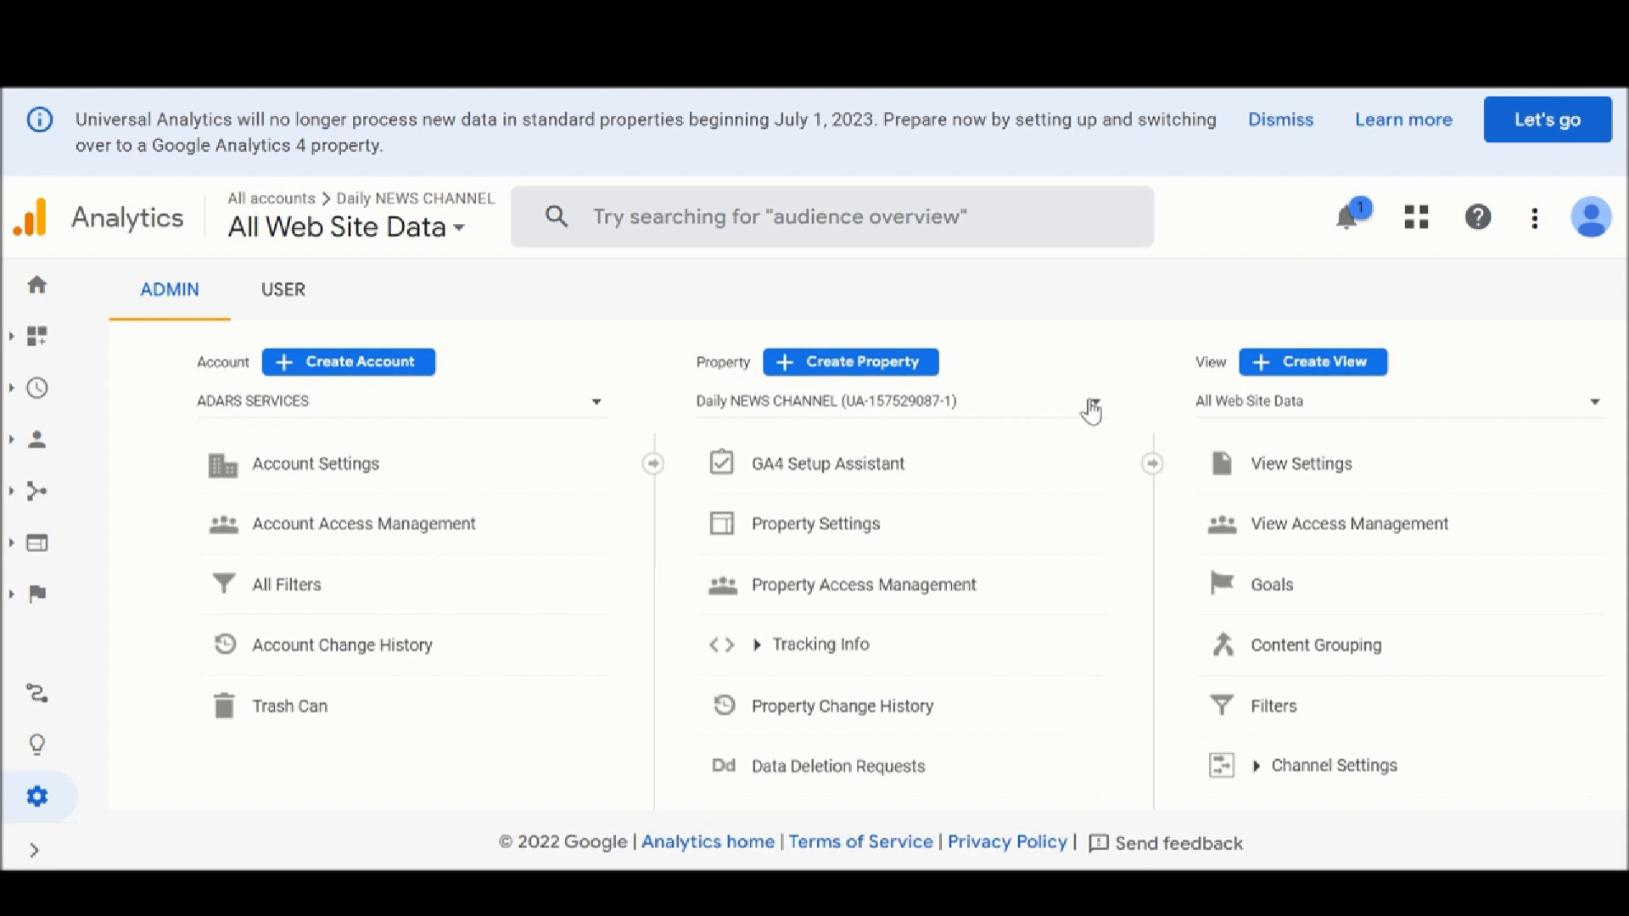
{"action": "left_click", "coordinate": [861, 365]}
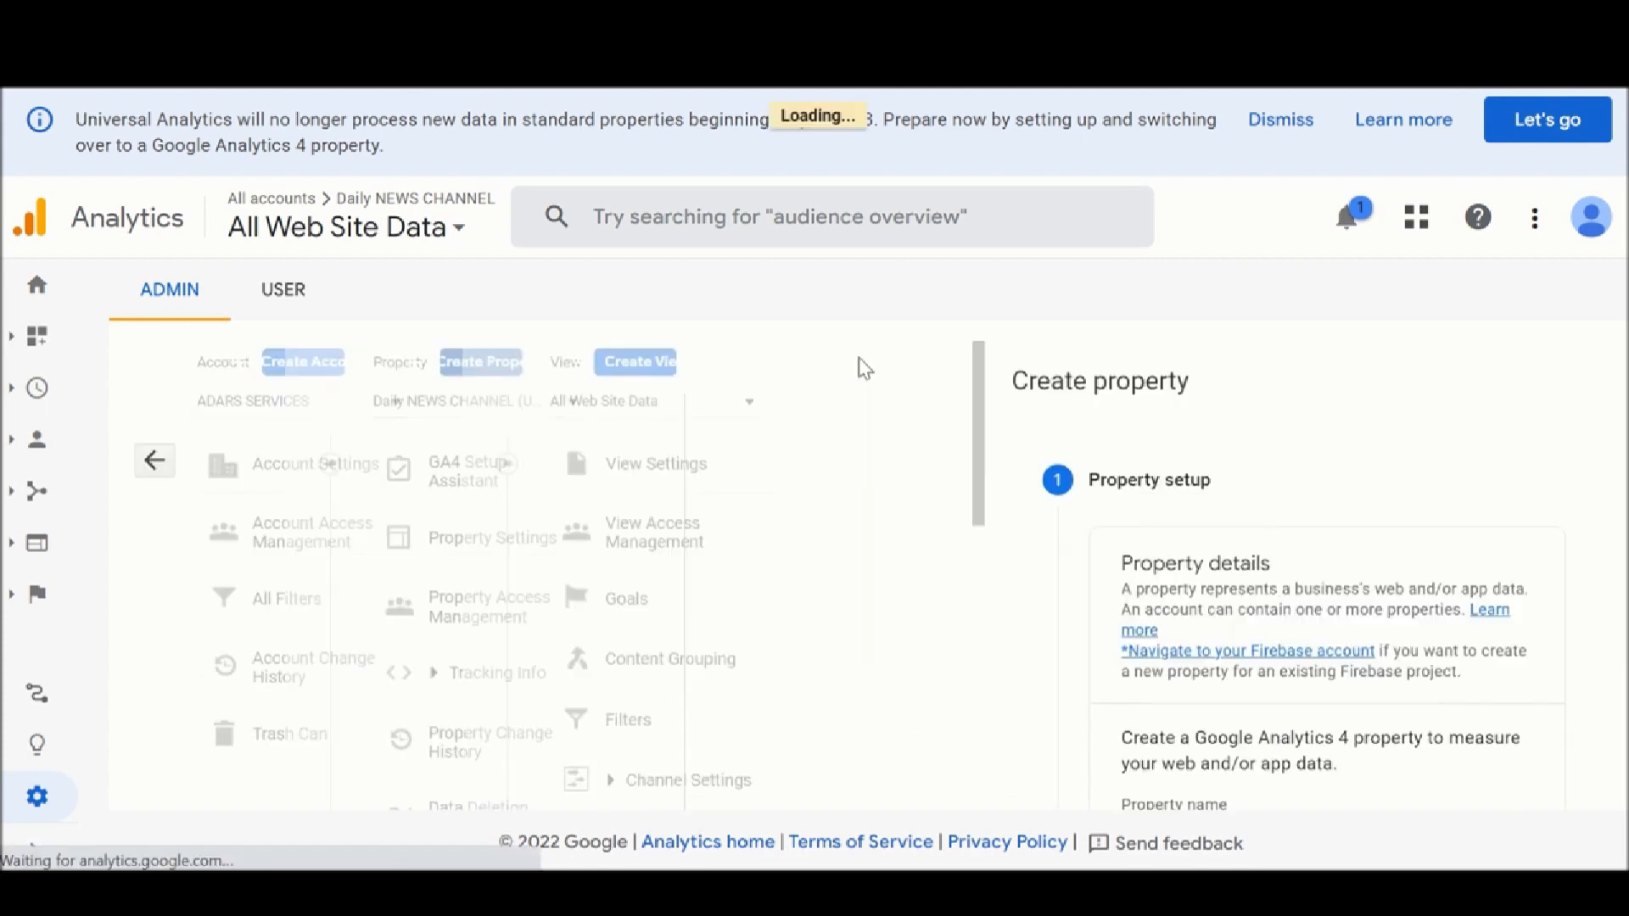
{"action": "scroll", "coordinate": [658, 455], "scroll_direction": "down", "scroll_amount": 3}
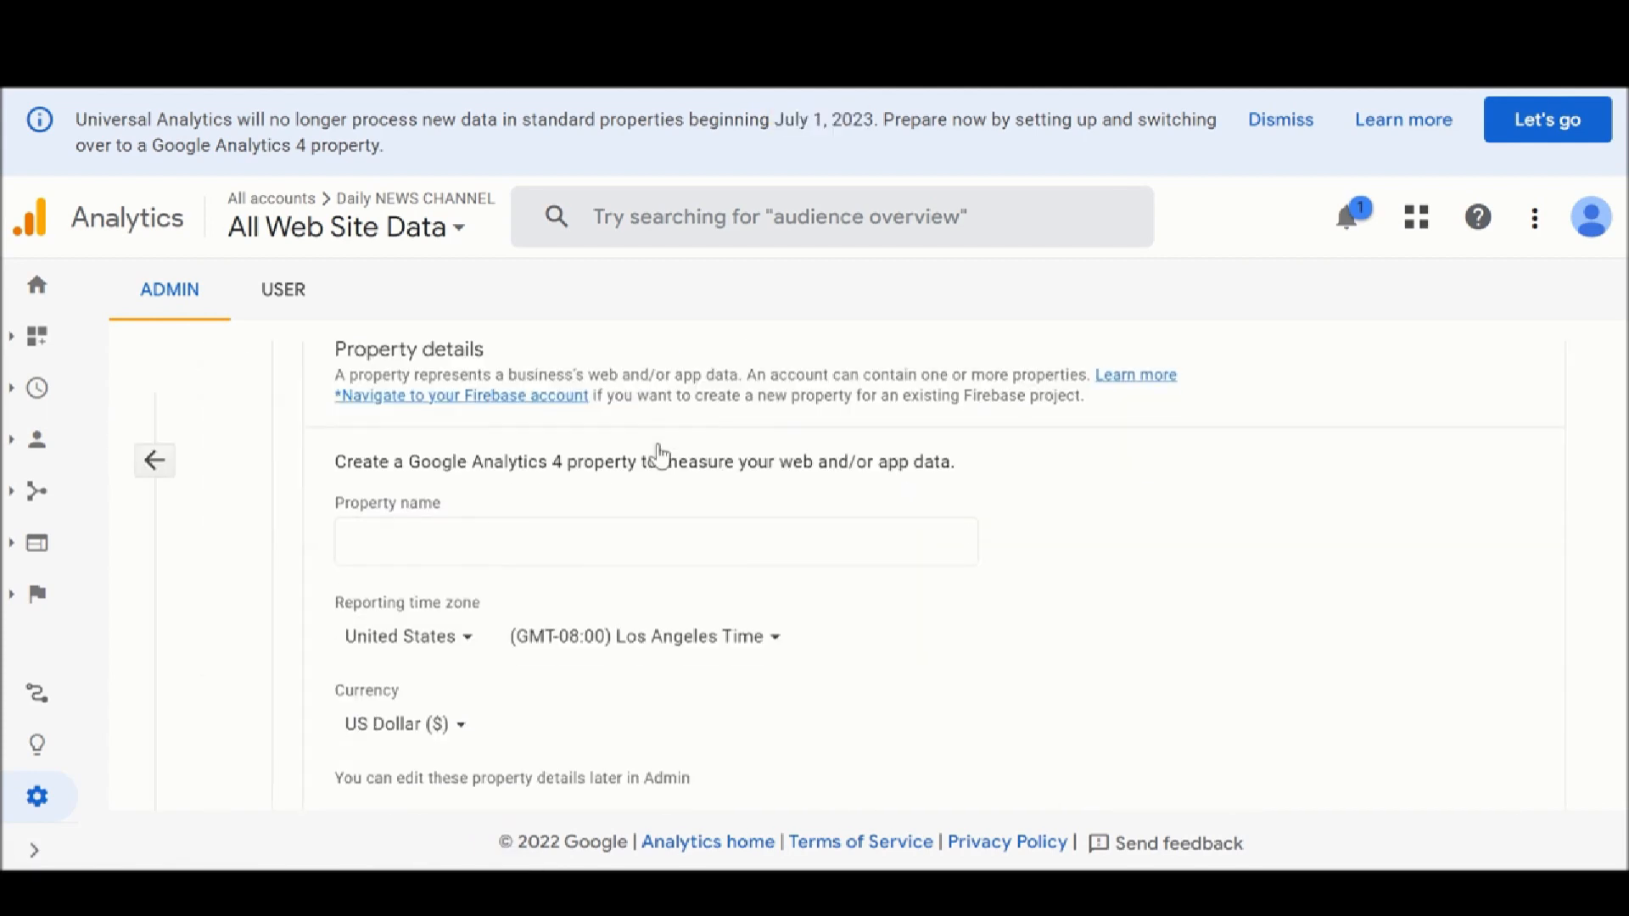
{"action": "left_click", "coordinate": [434, 529]}
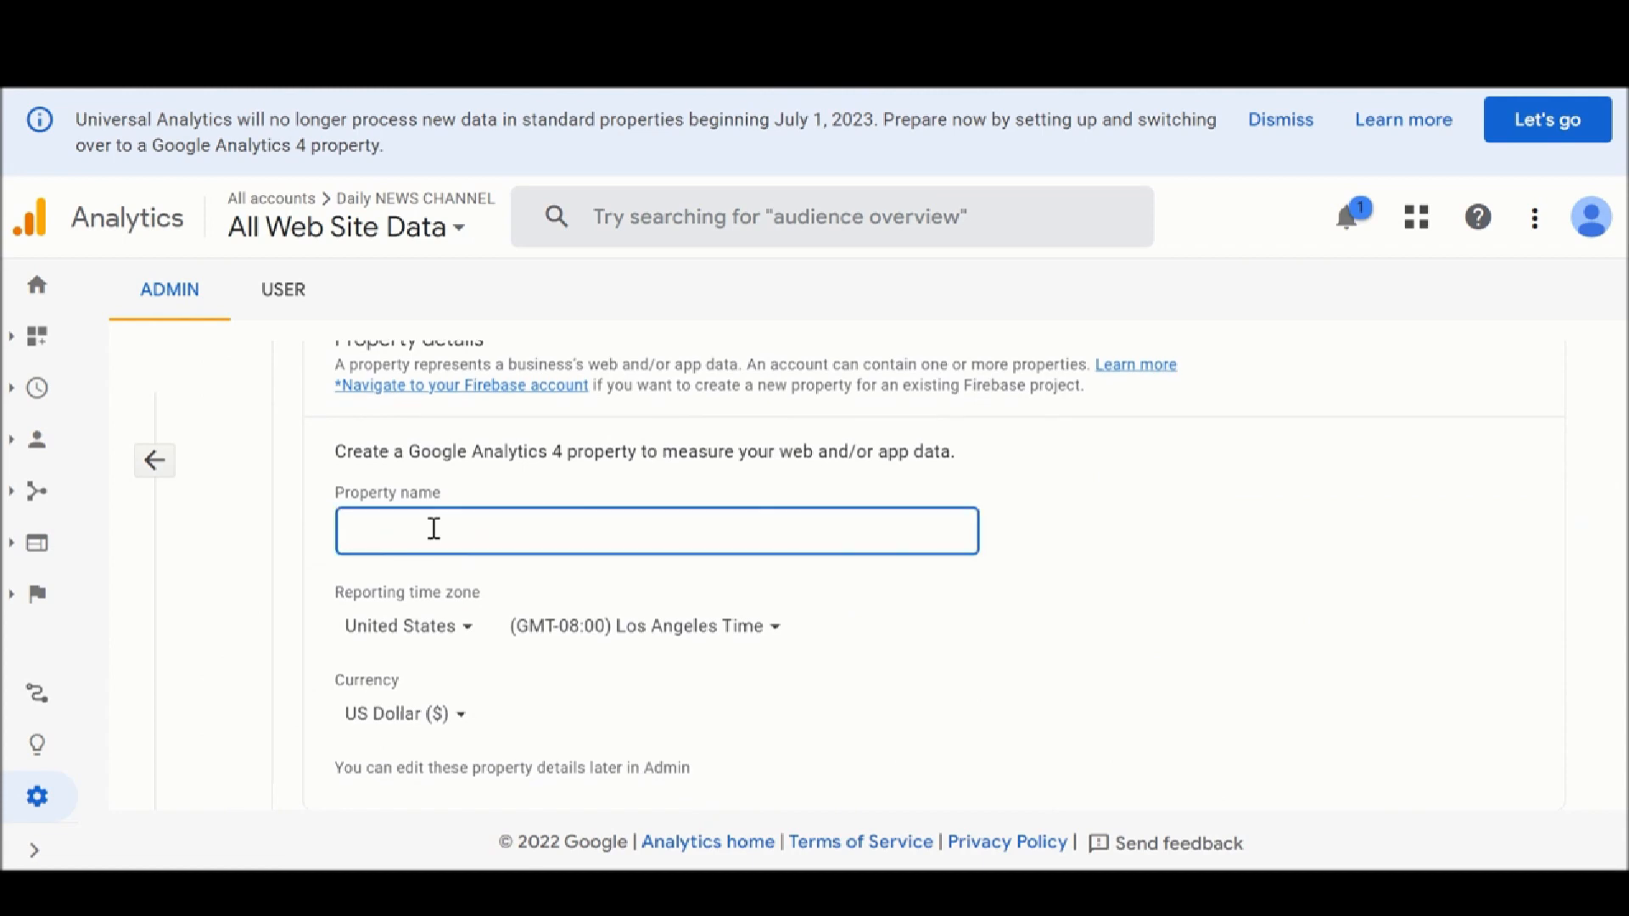
{"action": "type", "text": "title"}
Set the new property's reporting time zone country to India
{"action": "scroll", "coordinate": [435, 533], "scroll_direction": "down", "scroll_amount": 1}
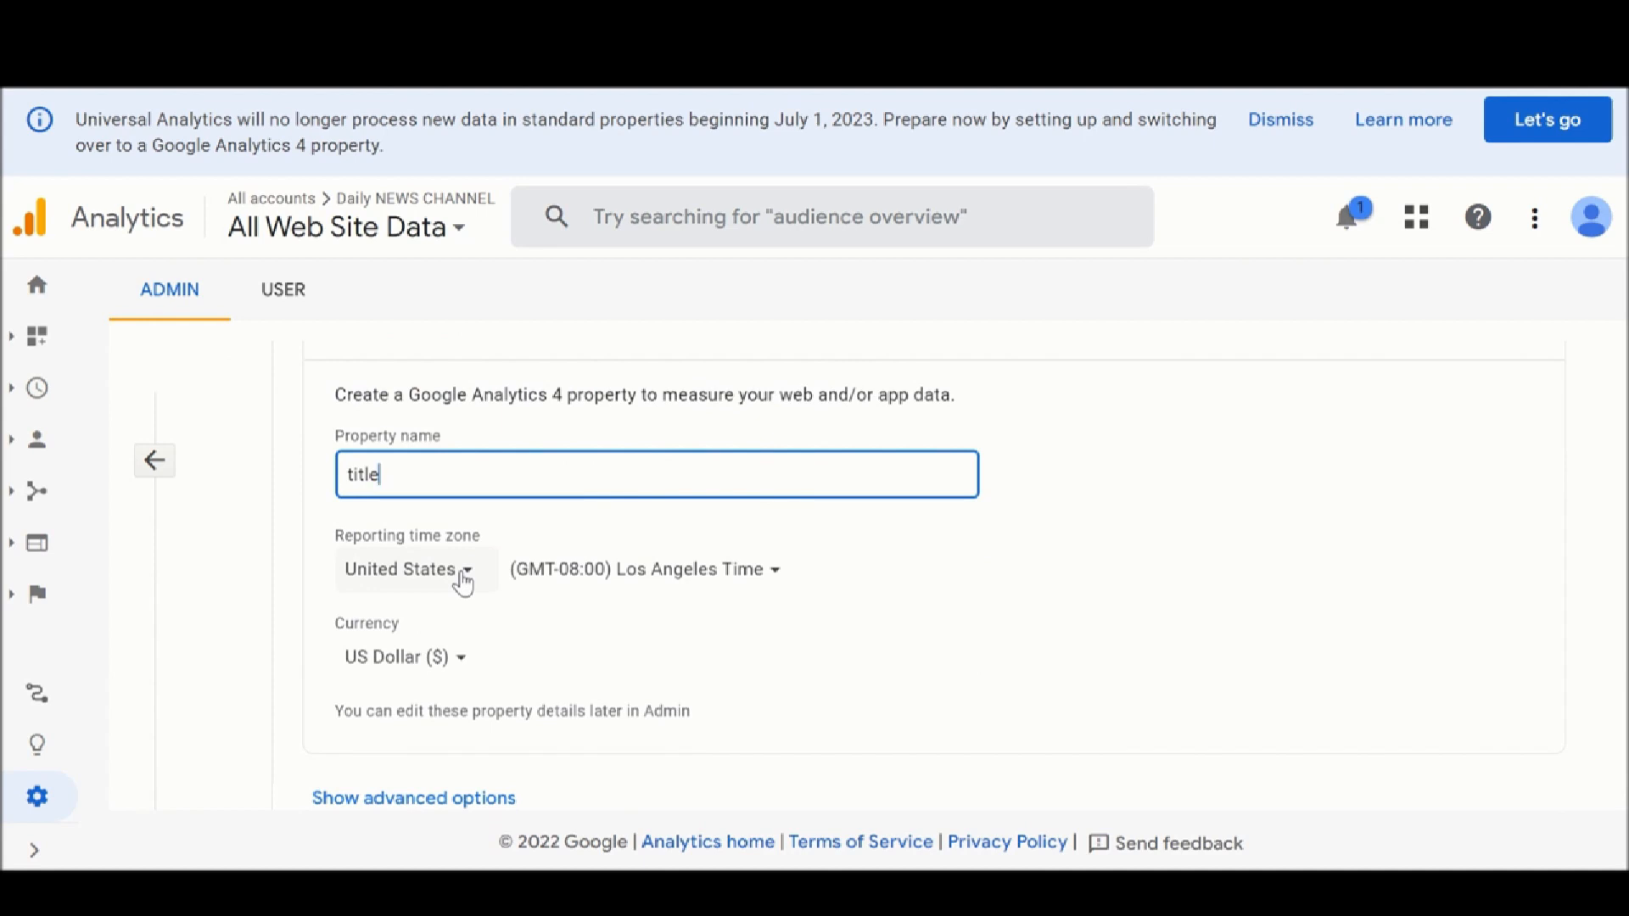
{"action": "left_click", "coordinate": [463, 584]}
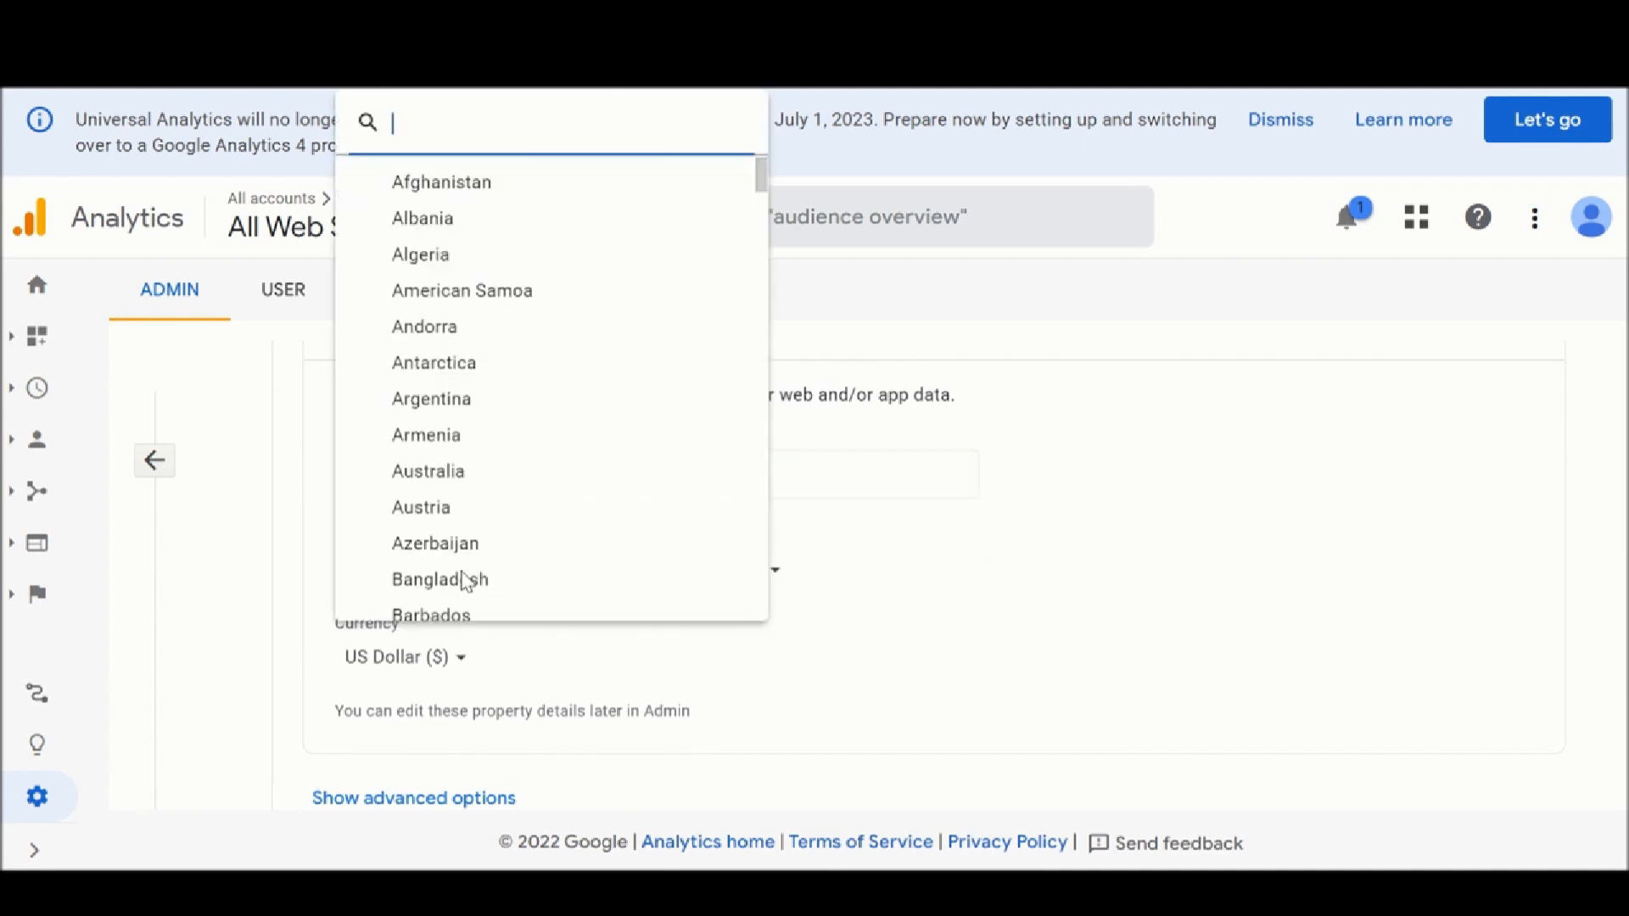
{"action": "scroll", "coordinate": [463, 586], "scroll_direction": "down", "scroll_amount": 20}
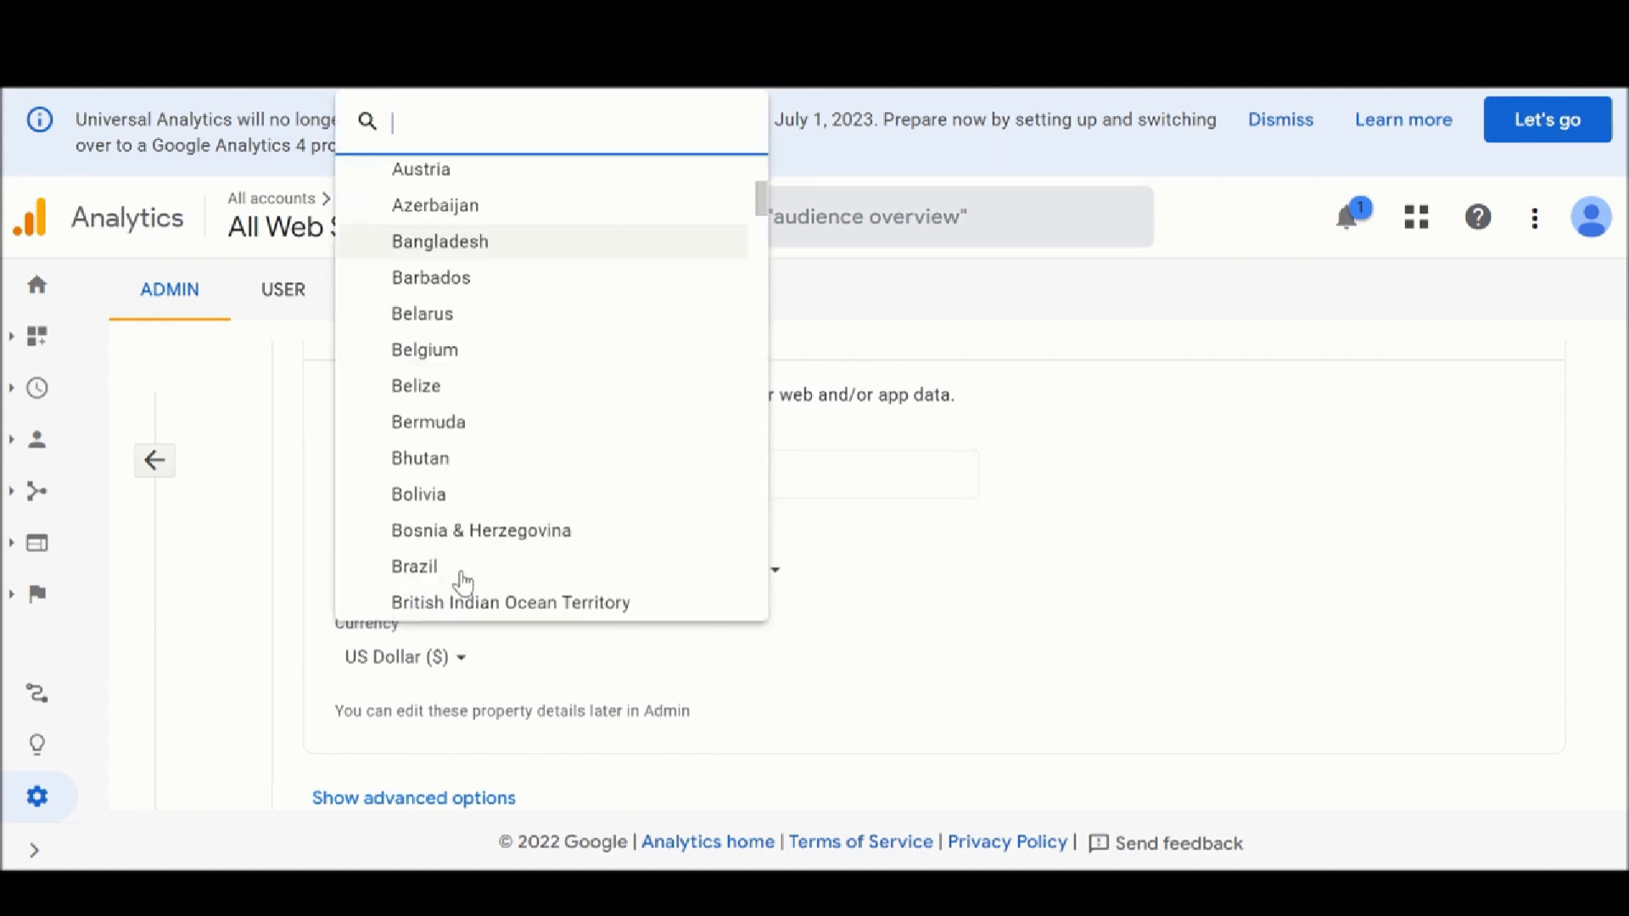
{"action": "scroll", "coordinate": [463, 583], "scroll_direction": "down", "scroll_amount": 8}
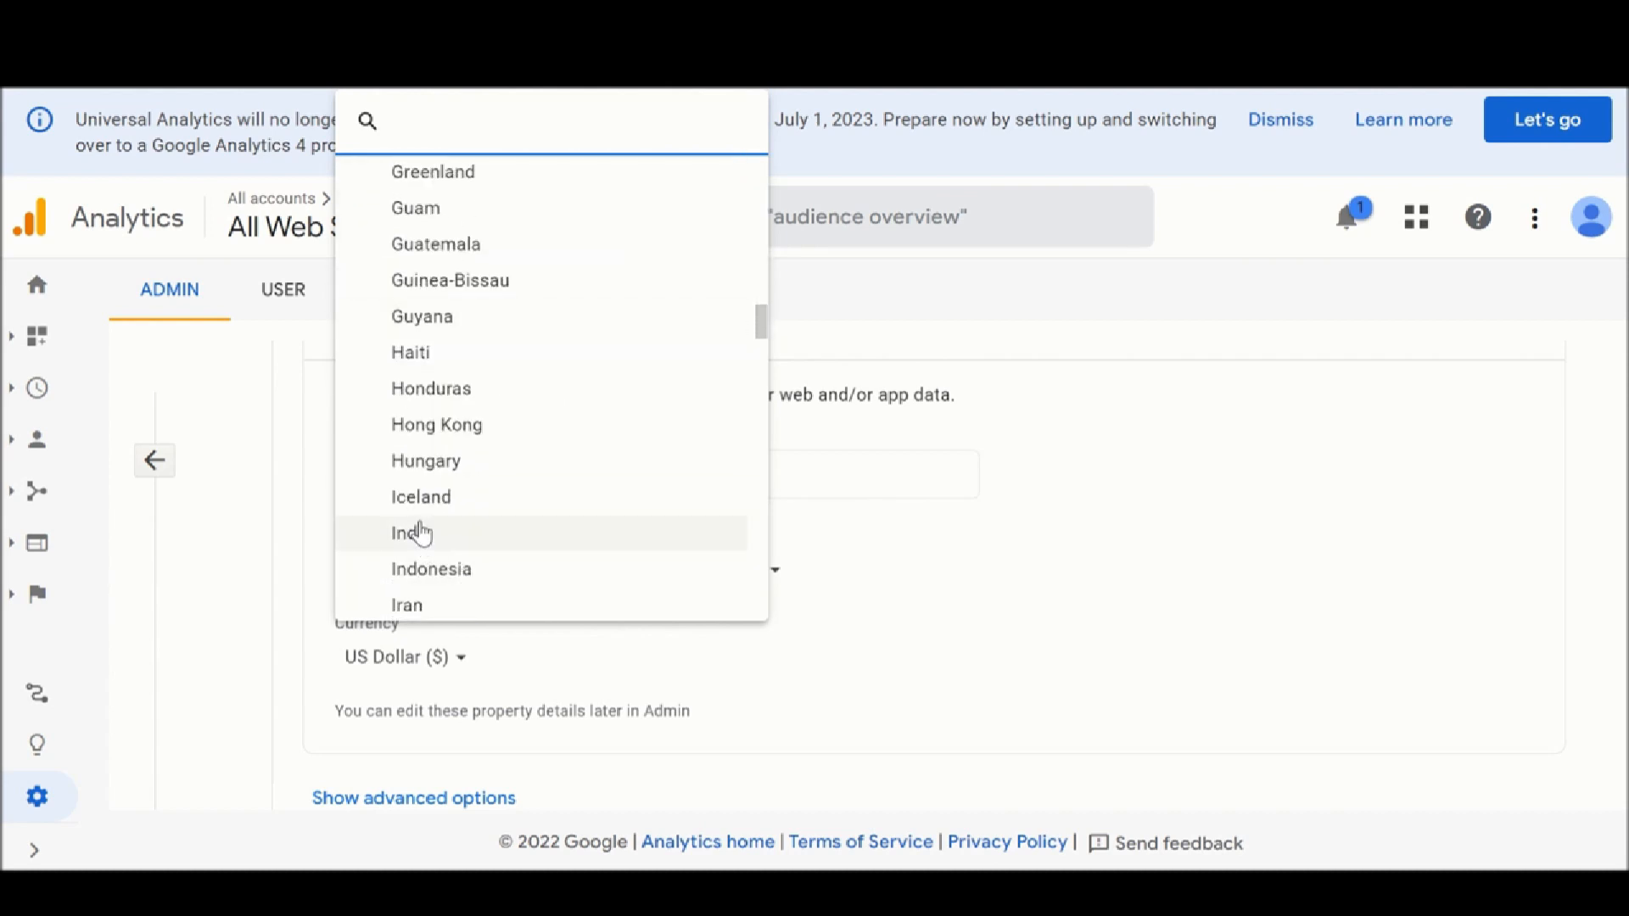
{"action": "left_click", "coordinate": [422, 534]}
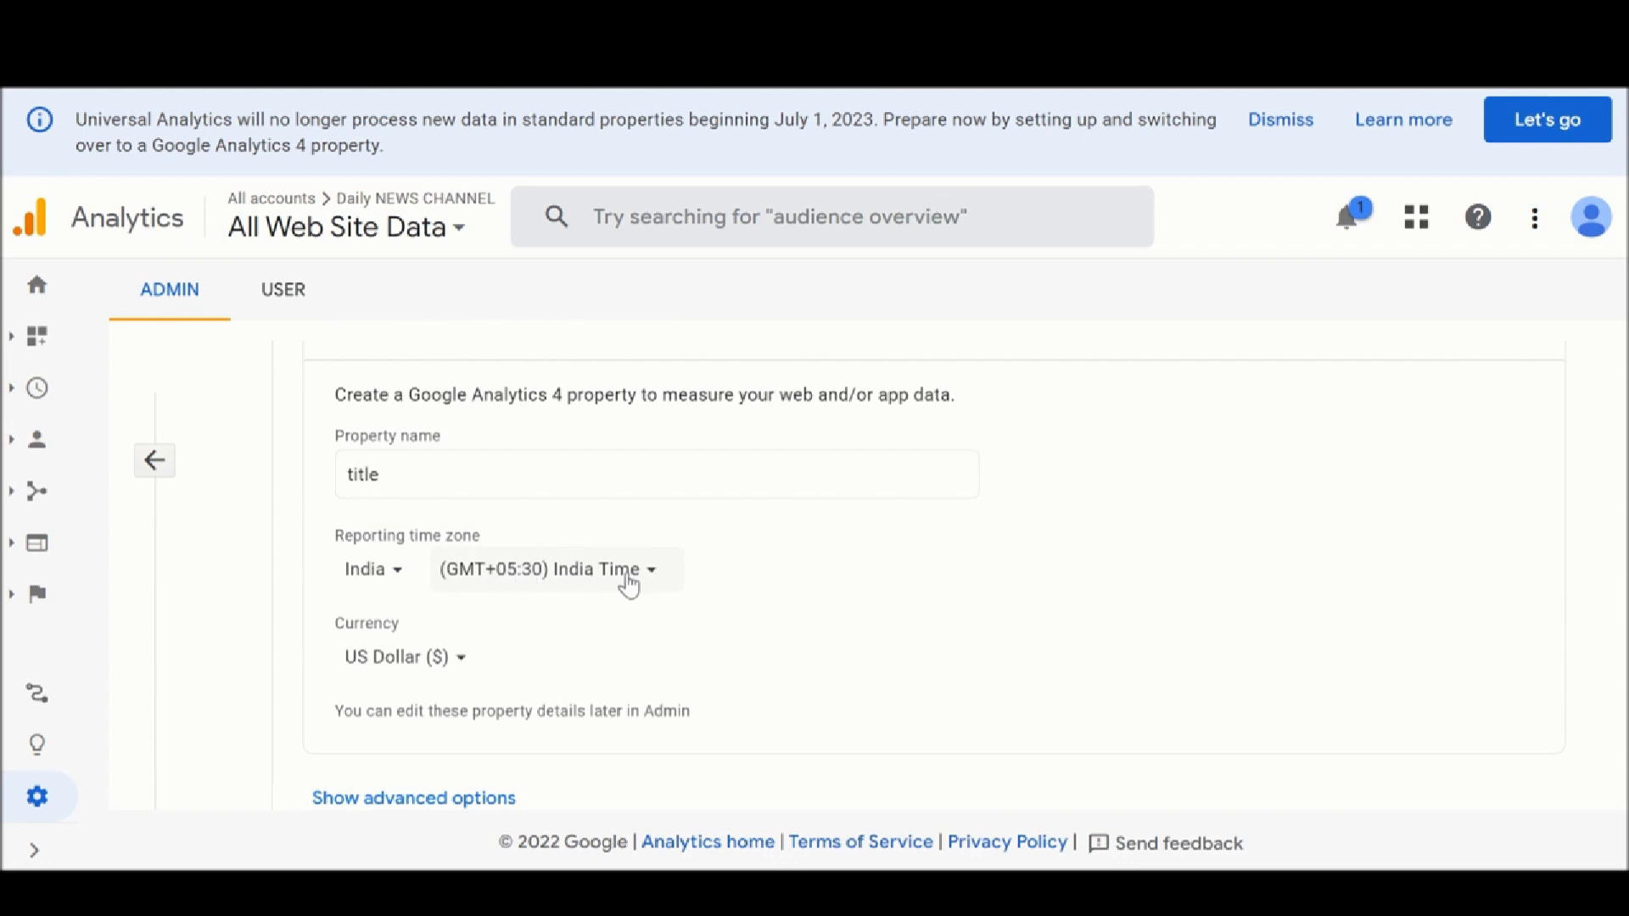
Set the new property's currency to Indian Rupee (₹)
{"action": "left_click", "coordinate": [413, 670]}
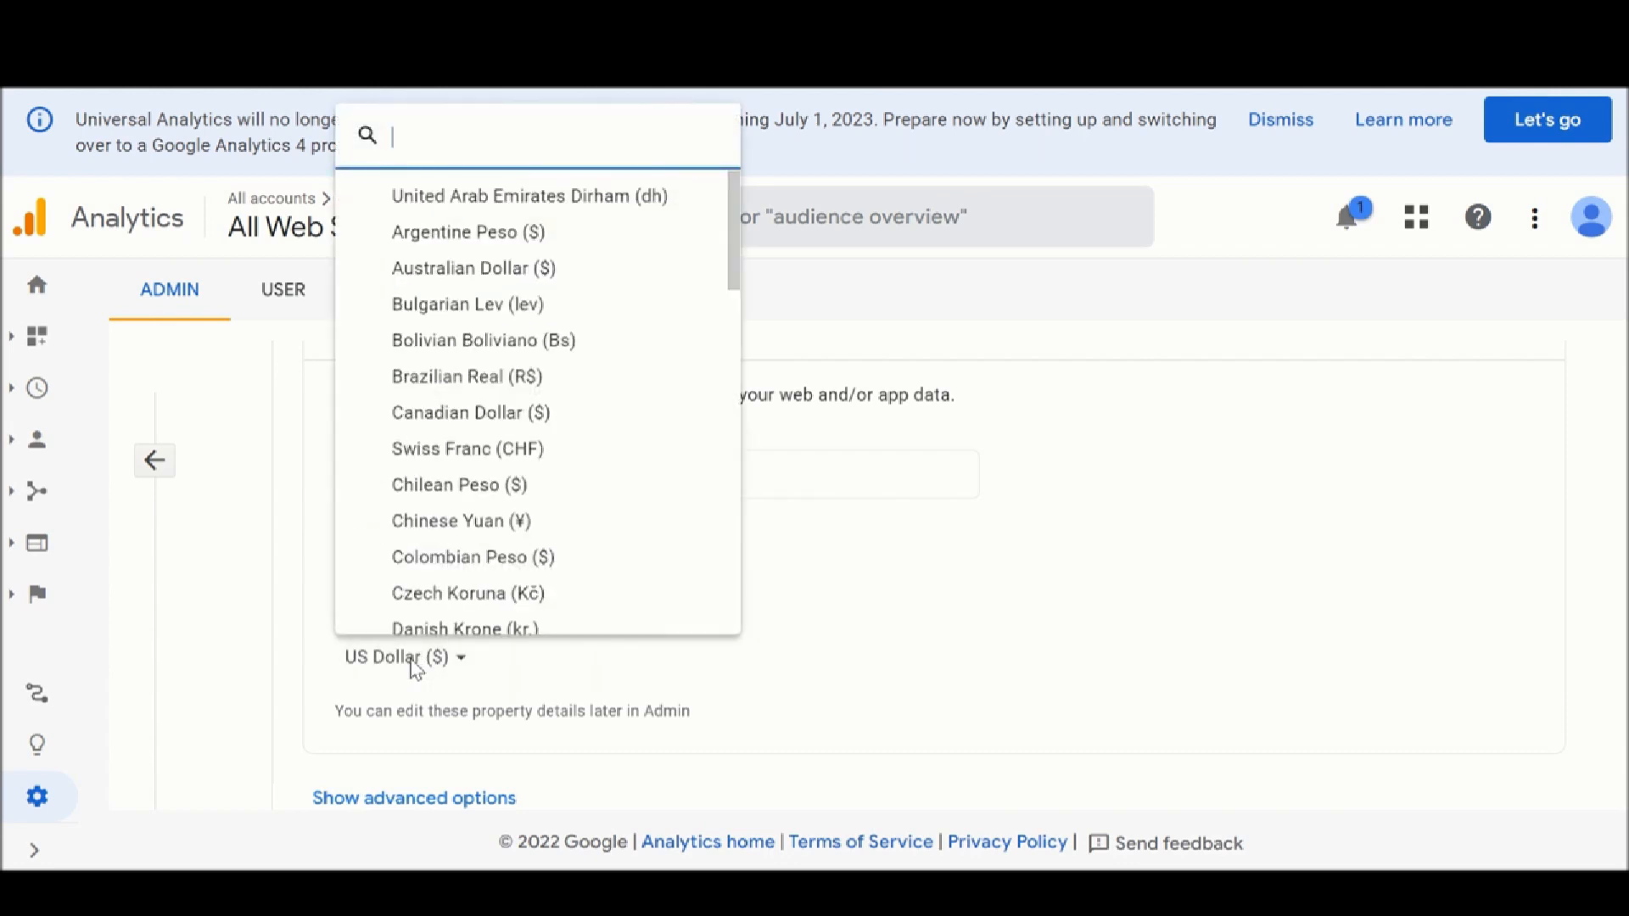
{"action": "scroll", "coordinate": [458, 518], "scroll_direction": "down", "scroll_amount": 5}
{"action": "scroll", "coordinate": [457, 515], "scroll_direction": "down", "scroll_amount": 1}
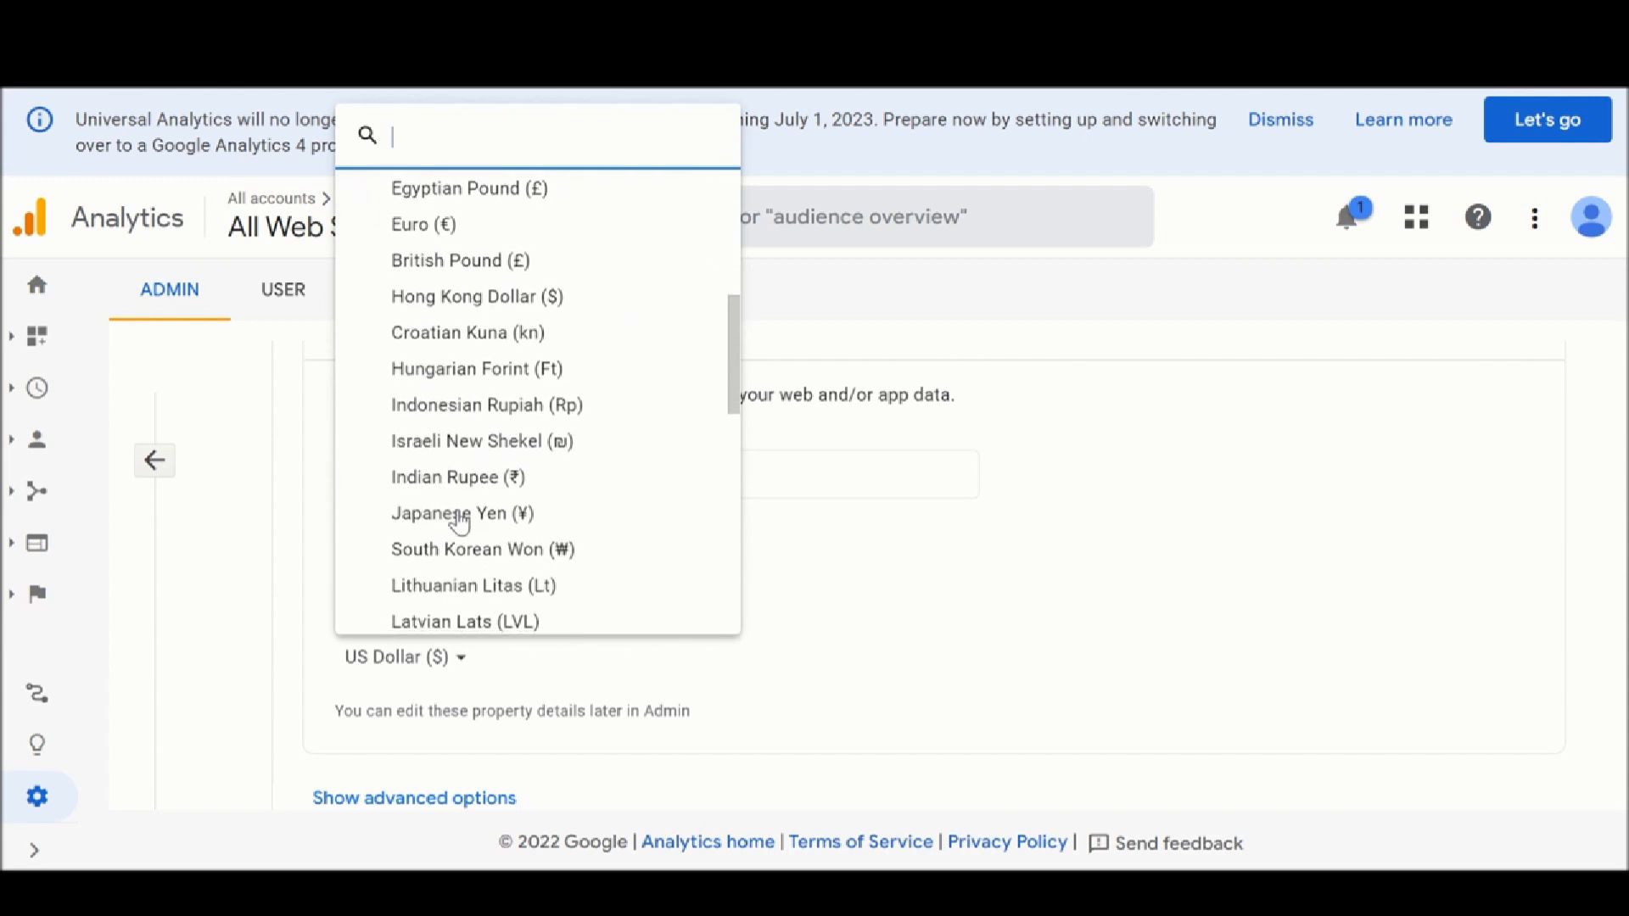
{"action": "left_click", "coordinate": [475, 471]}
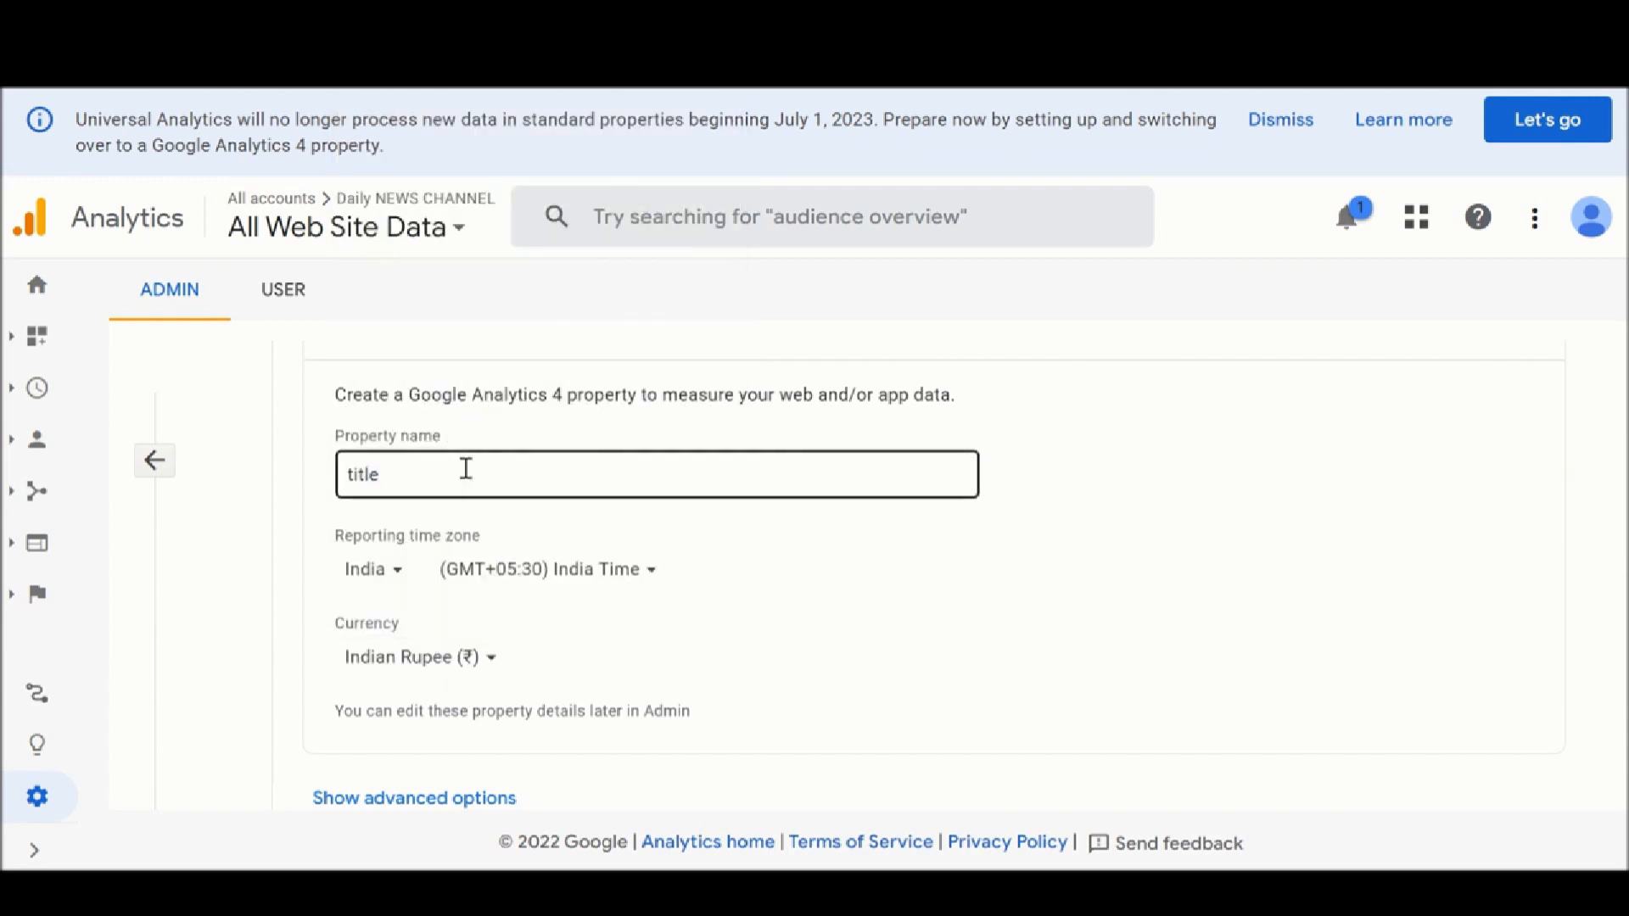
Show the advanced options and enable creating a Universal Analytics property, with its Website URL ready for entry
{"action": "scroll", "coordinate": [374, 651], "scroll_direction": "down", "scroll_amount": 2}
{"action": "left_click", "coordinate": [397, 636]}
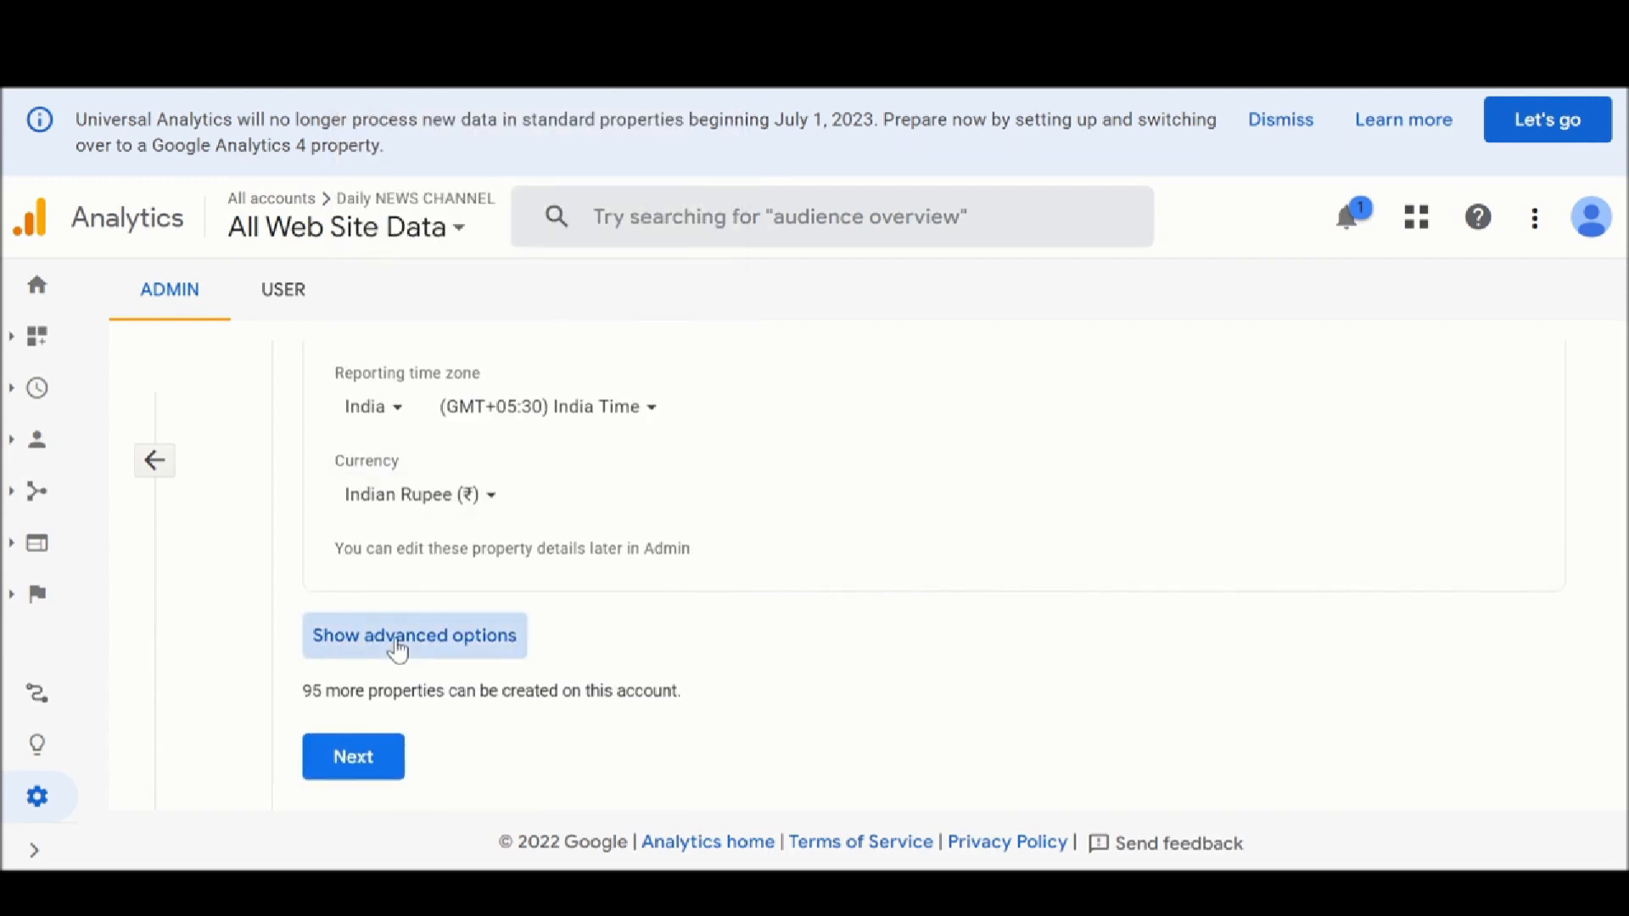
{"action": "scroll", "coordinate": [397, 652], "scroll_direction": "down", "scroll_amount": 2}
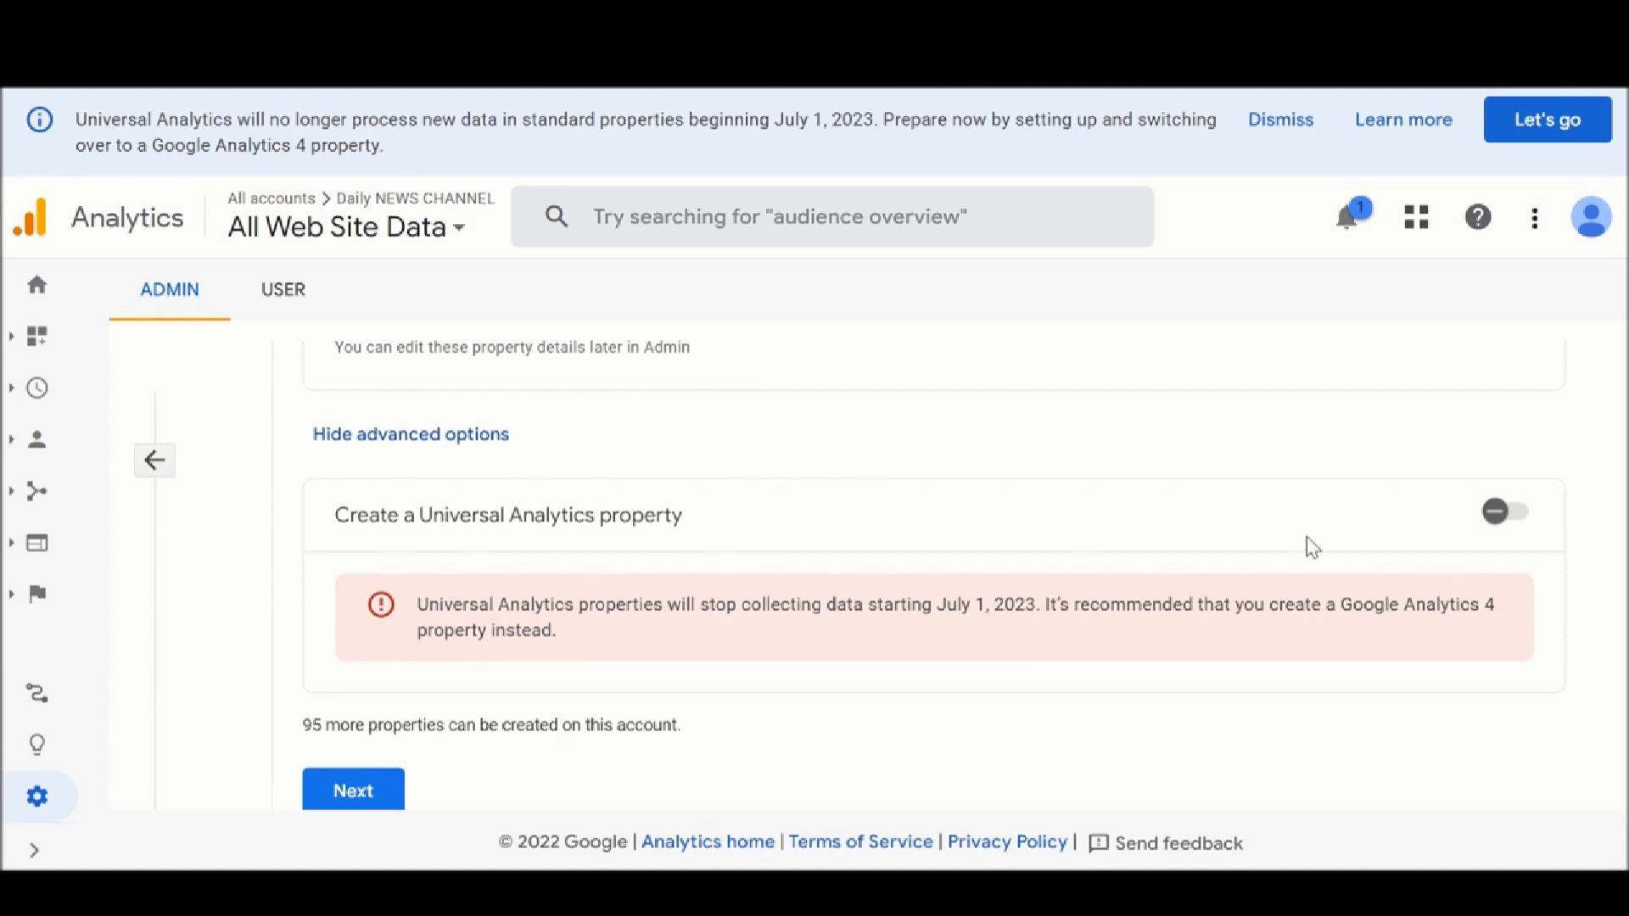
{"action": "left_click", "coordinate": [1520, 525]}
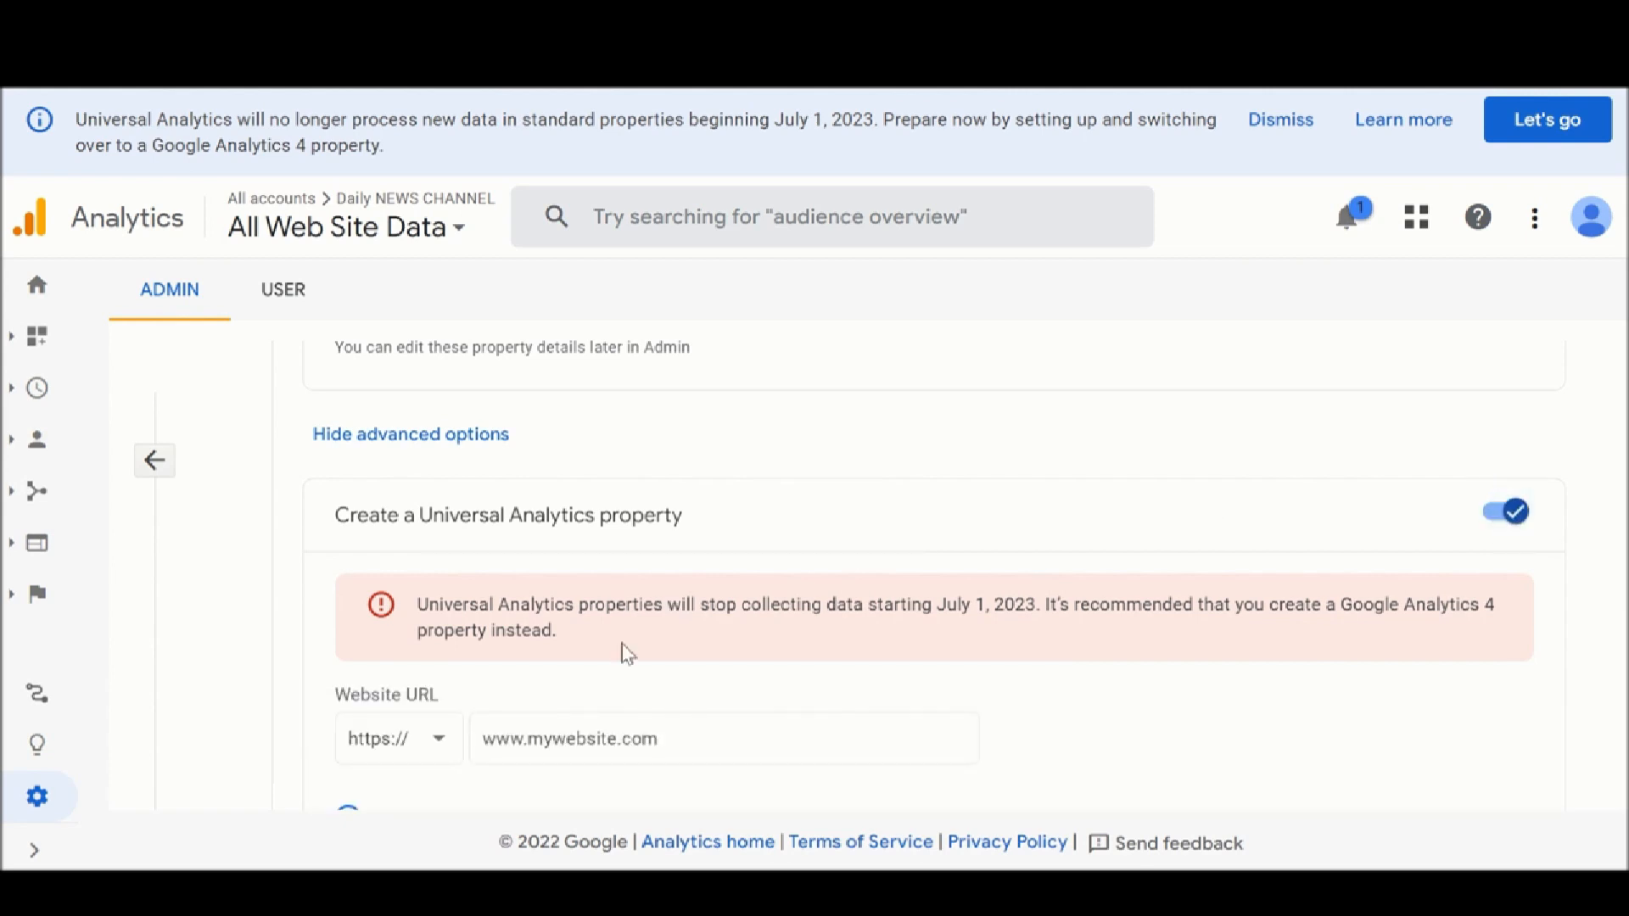
{"action": "left_click", "coordinate": [520, 720]}
{"action": "scroll", "coordinate": [526, 720], "scroll_direction": "down", "scroll_amount": 2}
{"action": "left_click", "coordinate": [538, 591]}
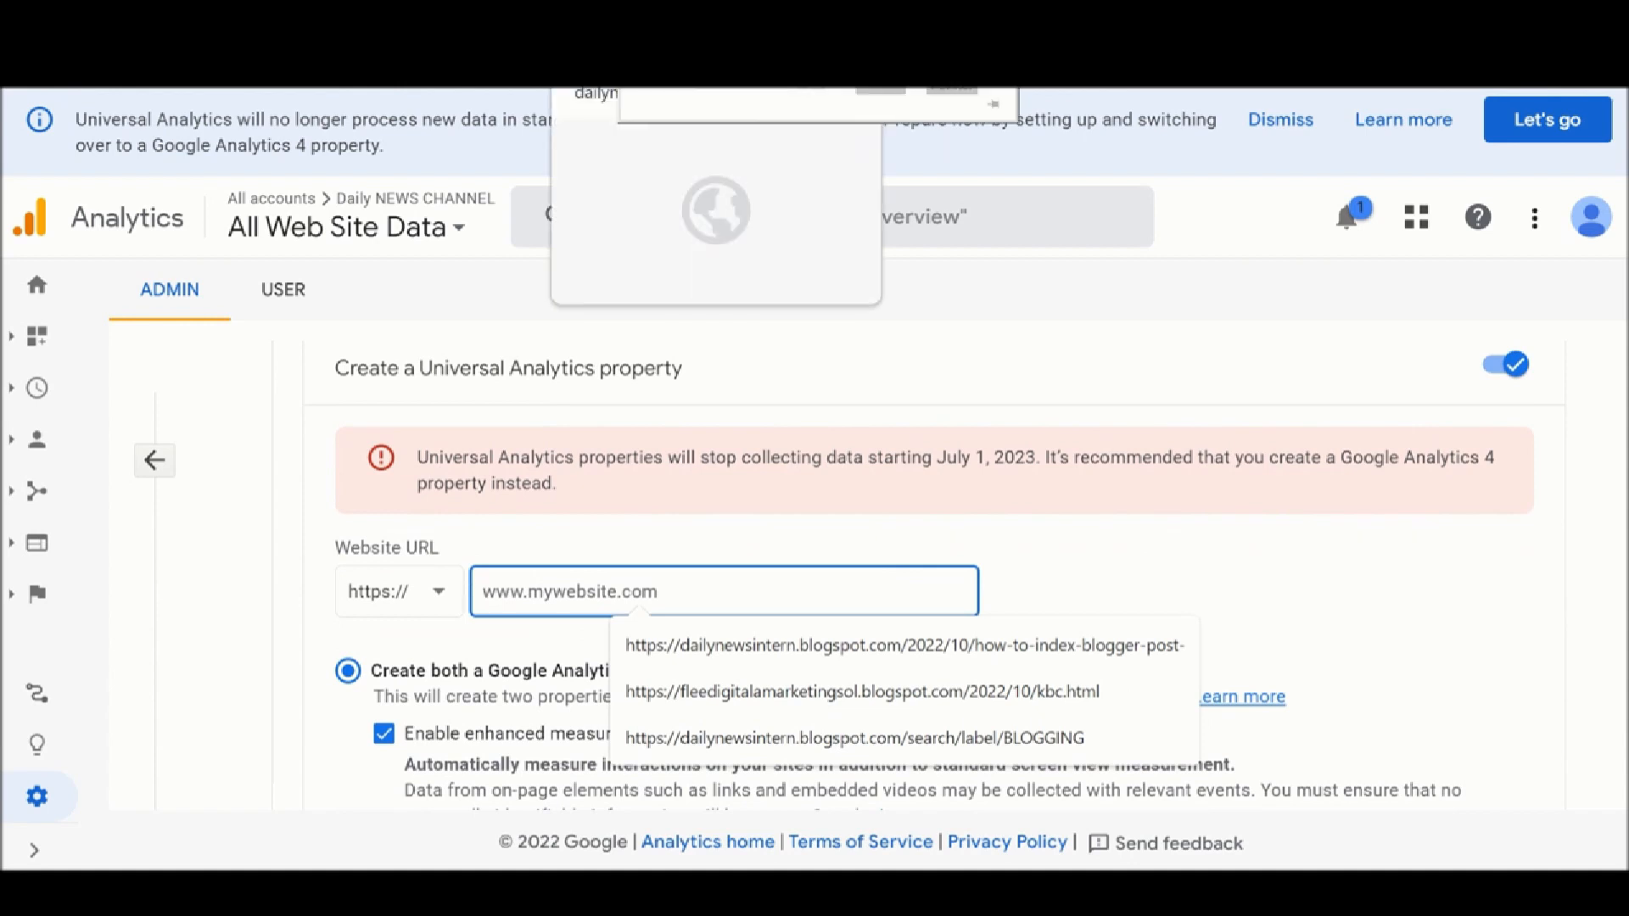
Search the web for "blogger", open Blogger, and view the blog "title" to get its address
{"action": "left_click", "coordinate": [632, 19]}
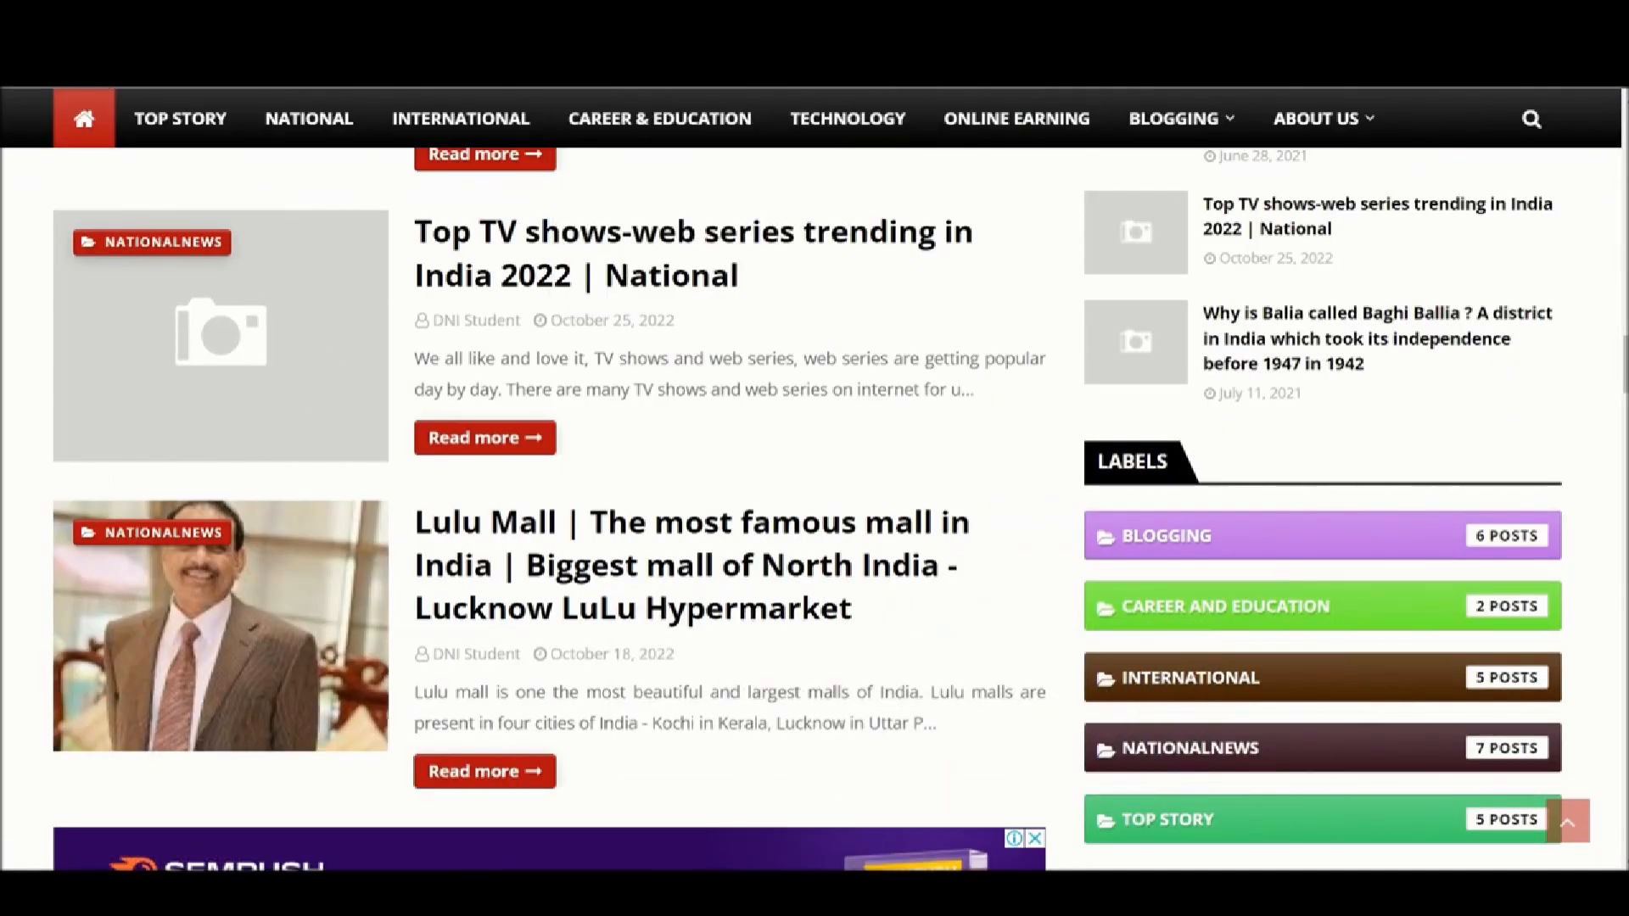
{"action": "type", "text": "blo"}
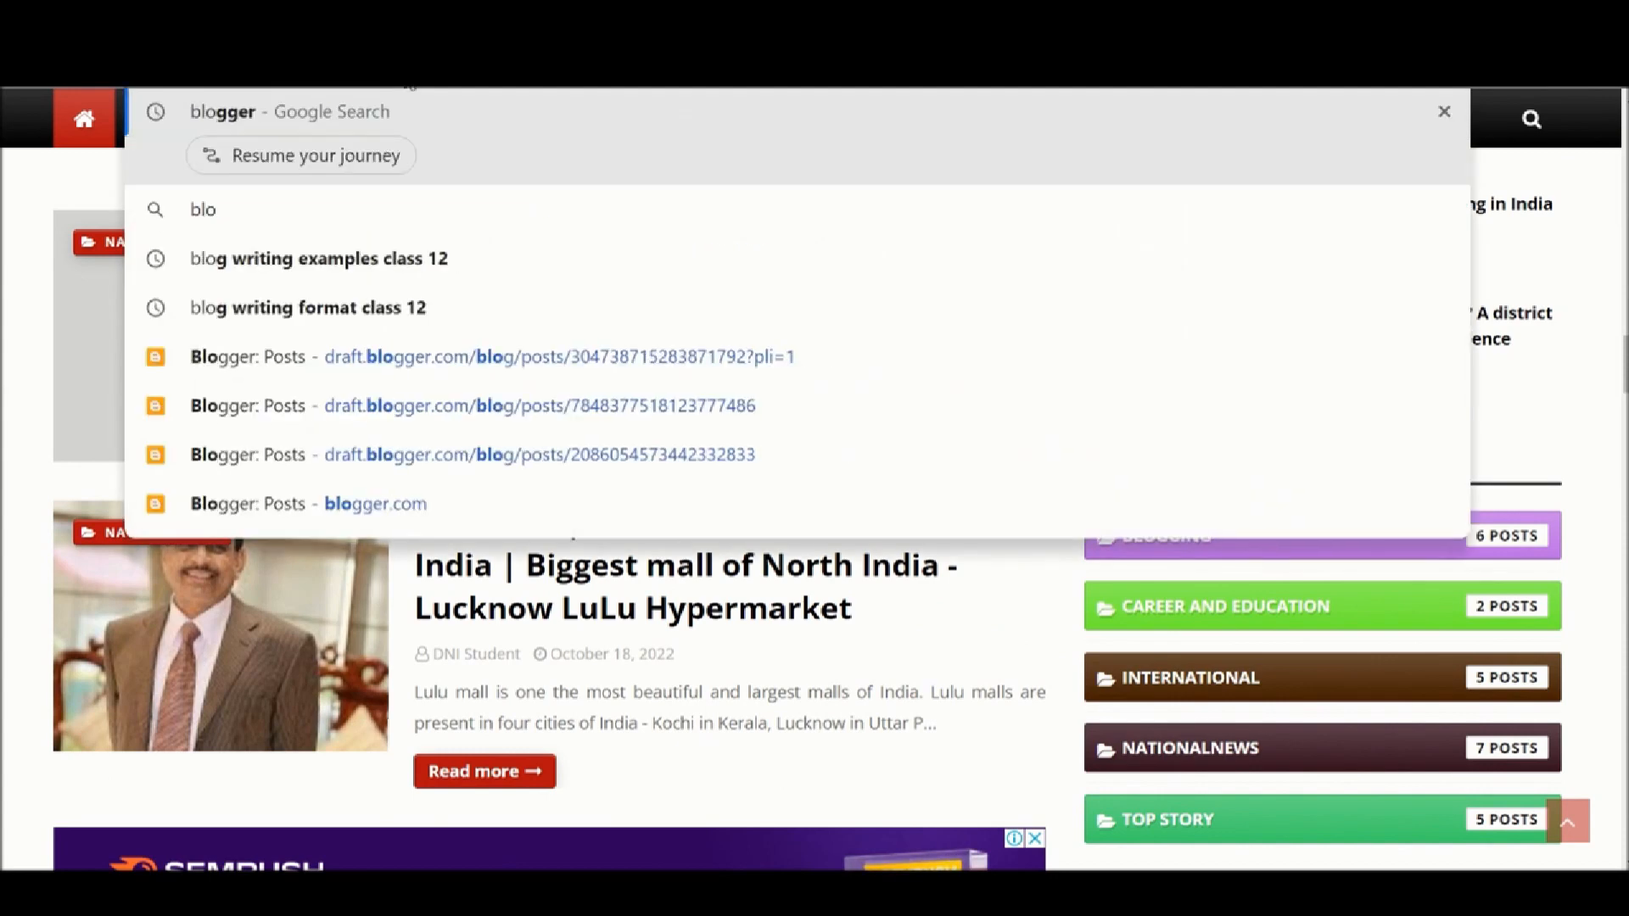
{"action": "type", "text": "gger"}
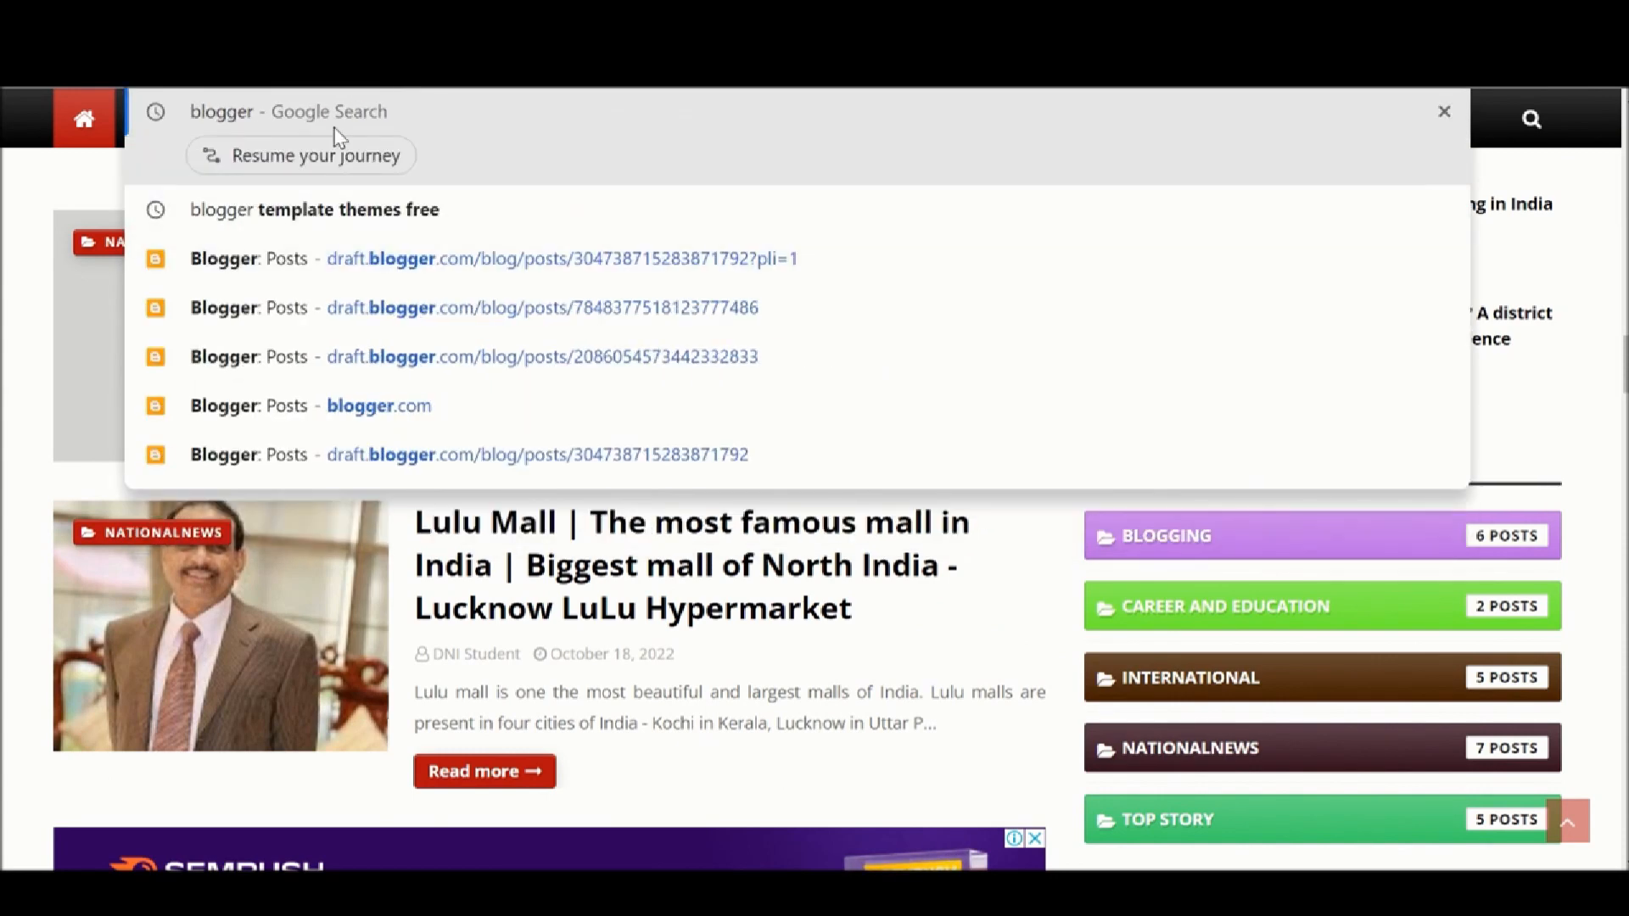
{"action": "left_click", "coordinate": [394, 102]}
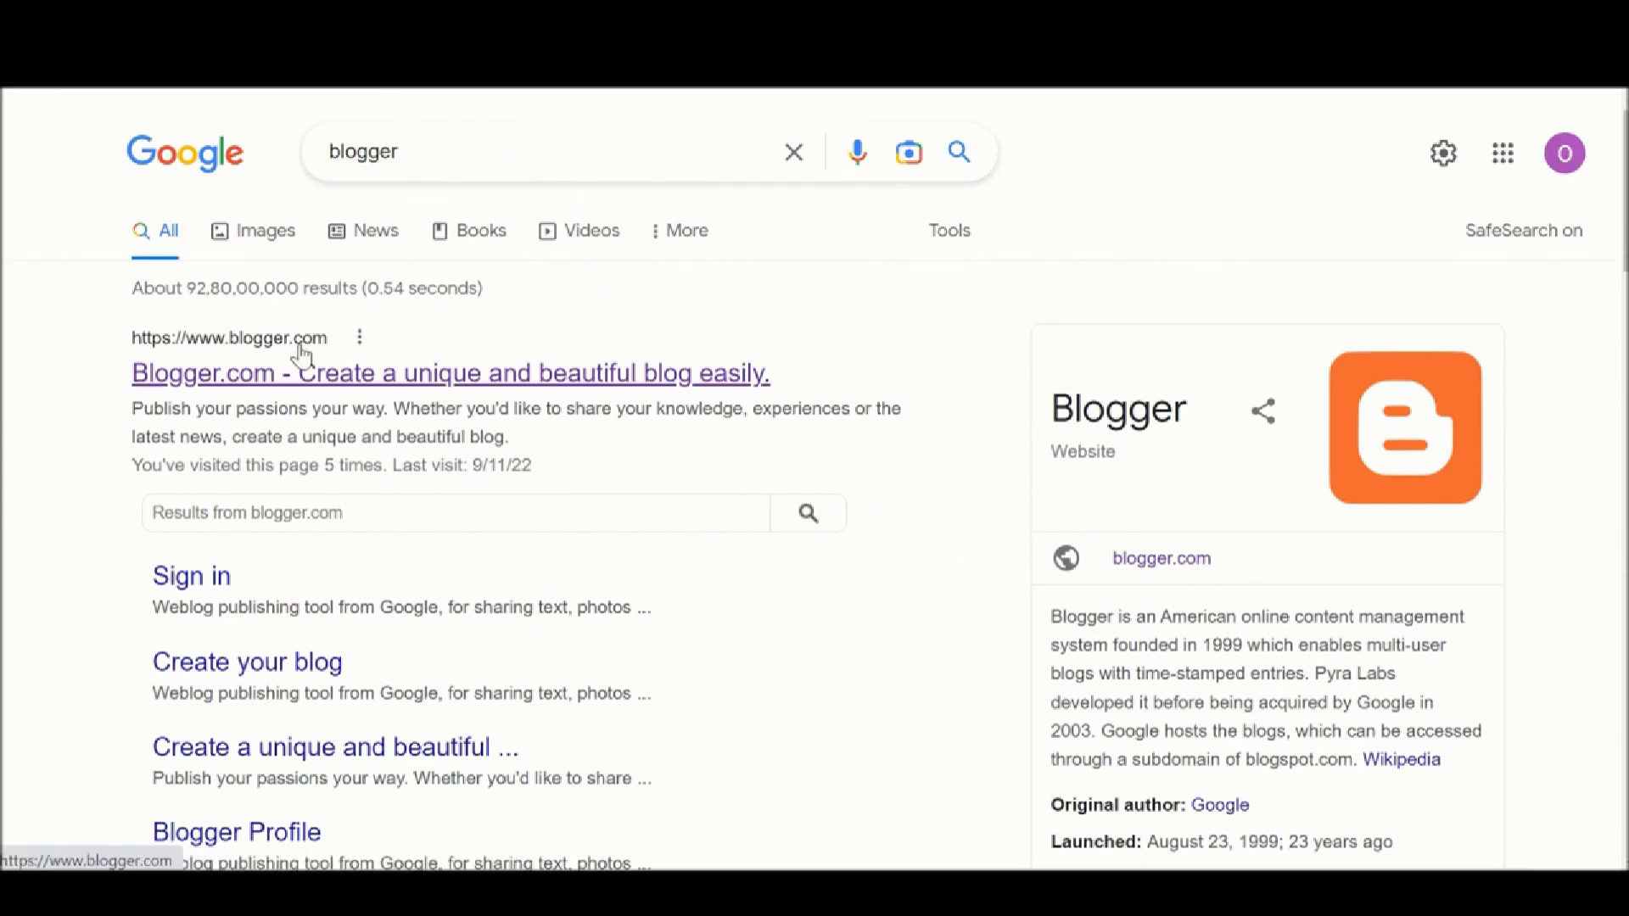
{"action": "left_click", "coordinate": [301, 370]}
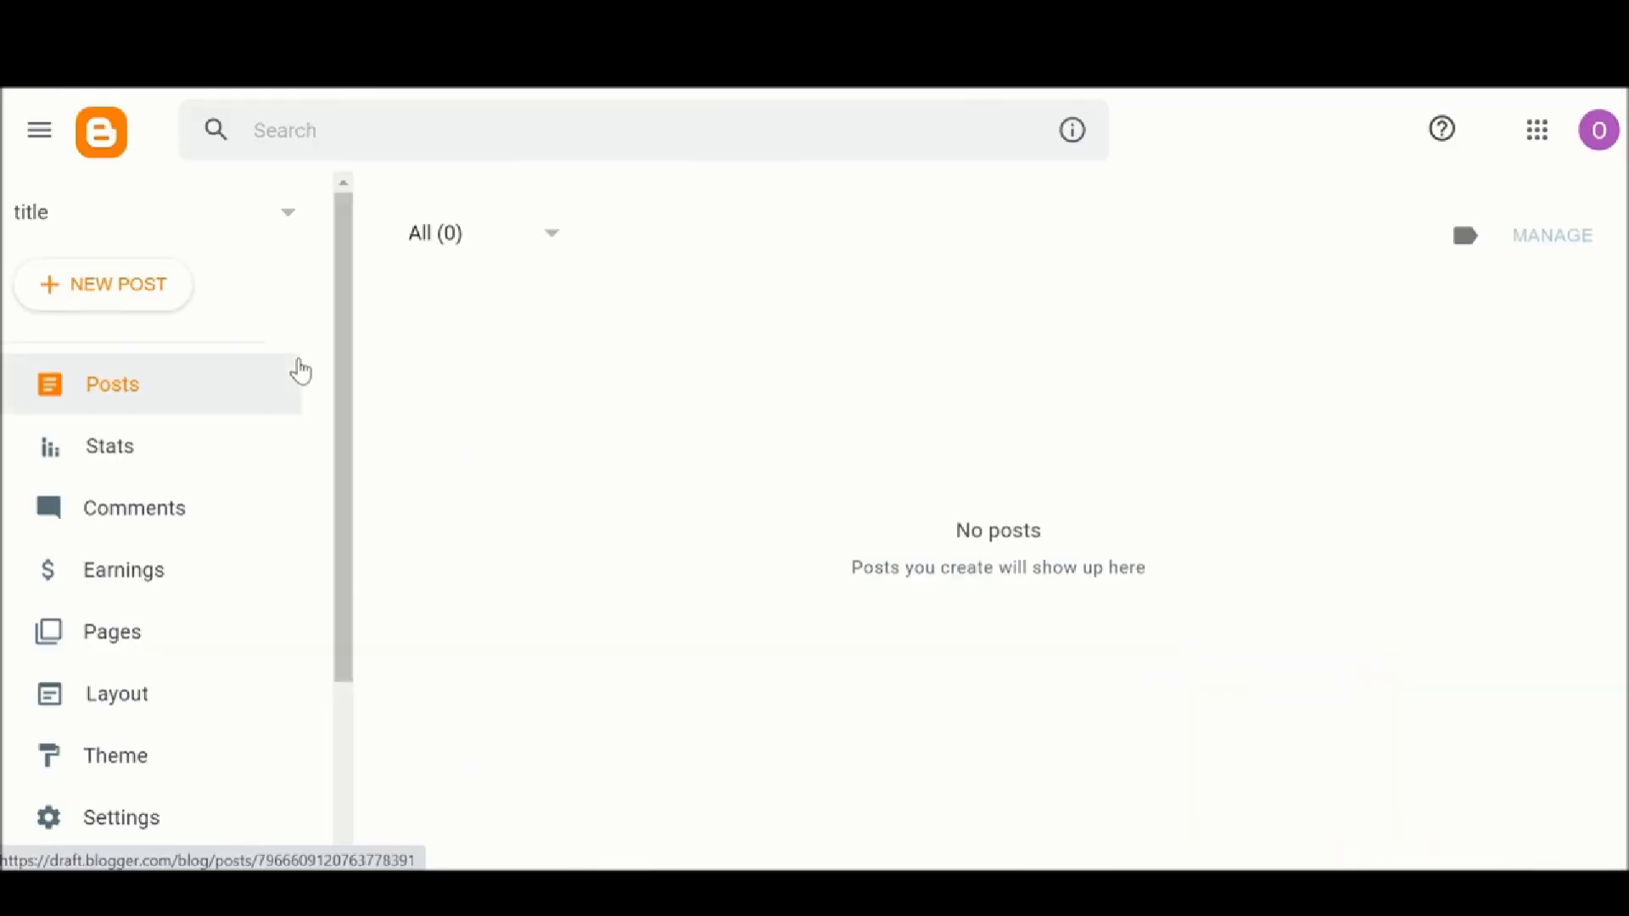
{"action": "scroll", "coordinate": [216, 594], "scroll_direction": "down", "scroll_amount": 3}
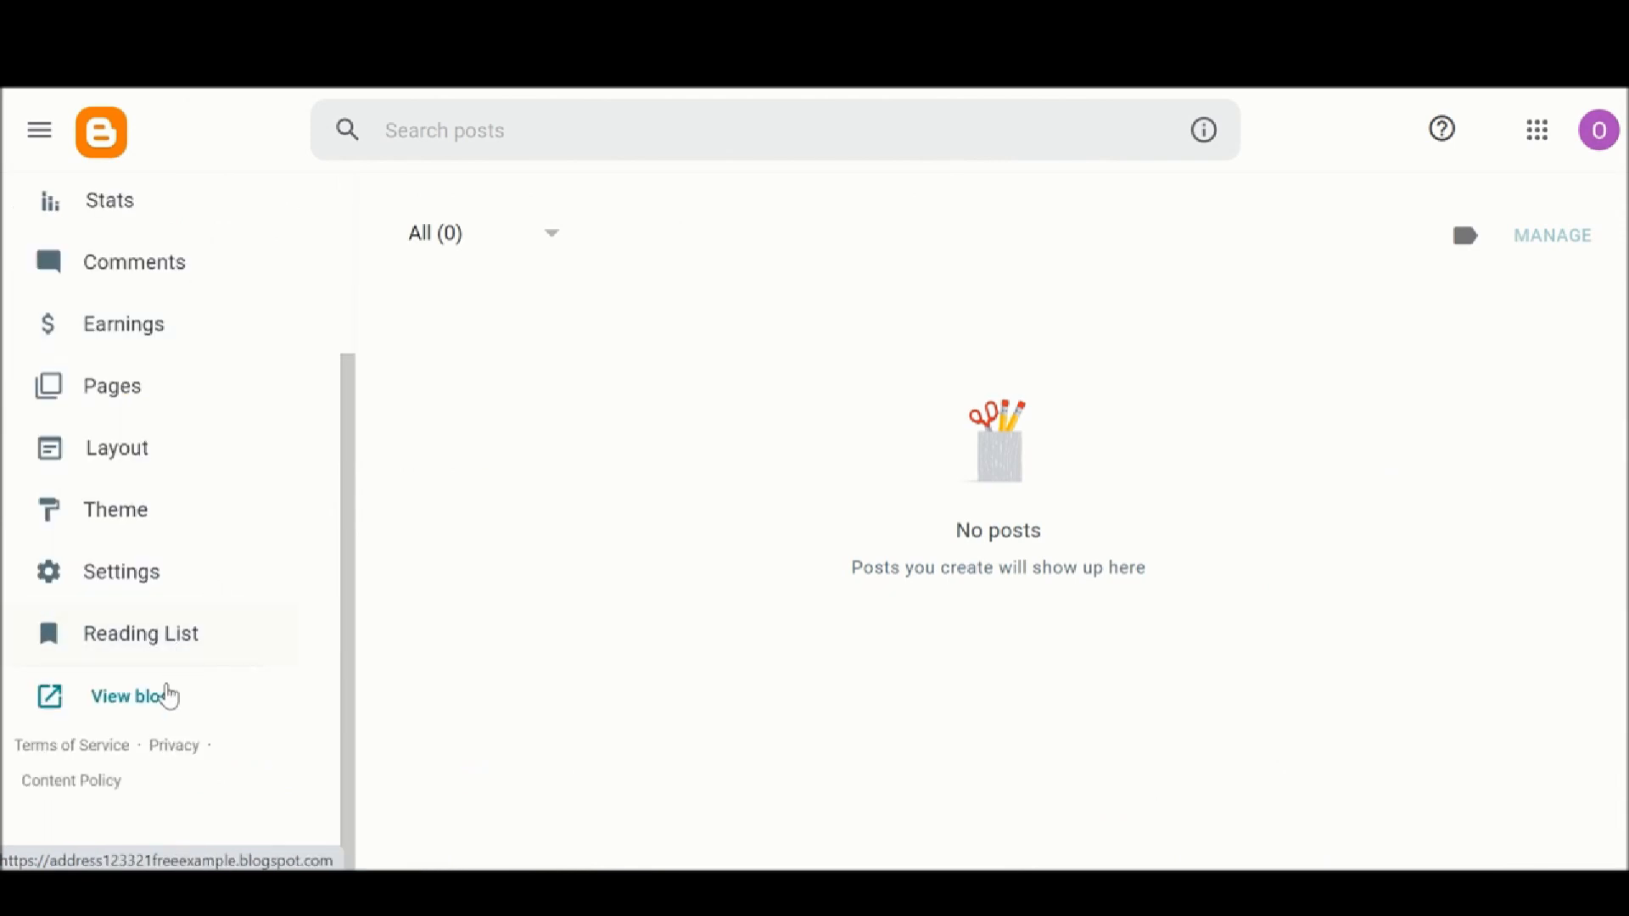
{"action": "left_click", "coordinate": [146, 705]}
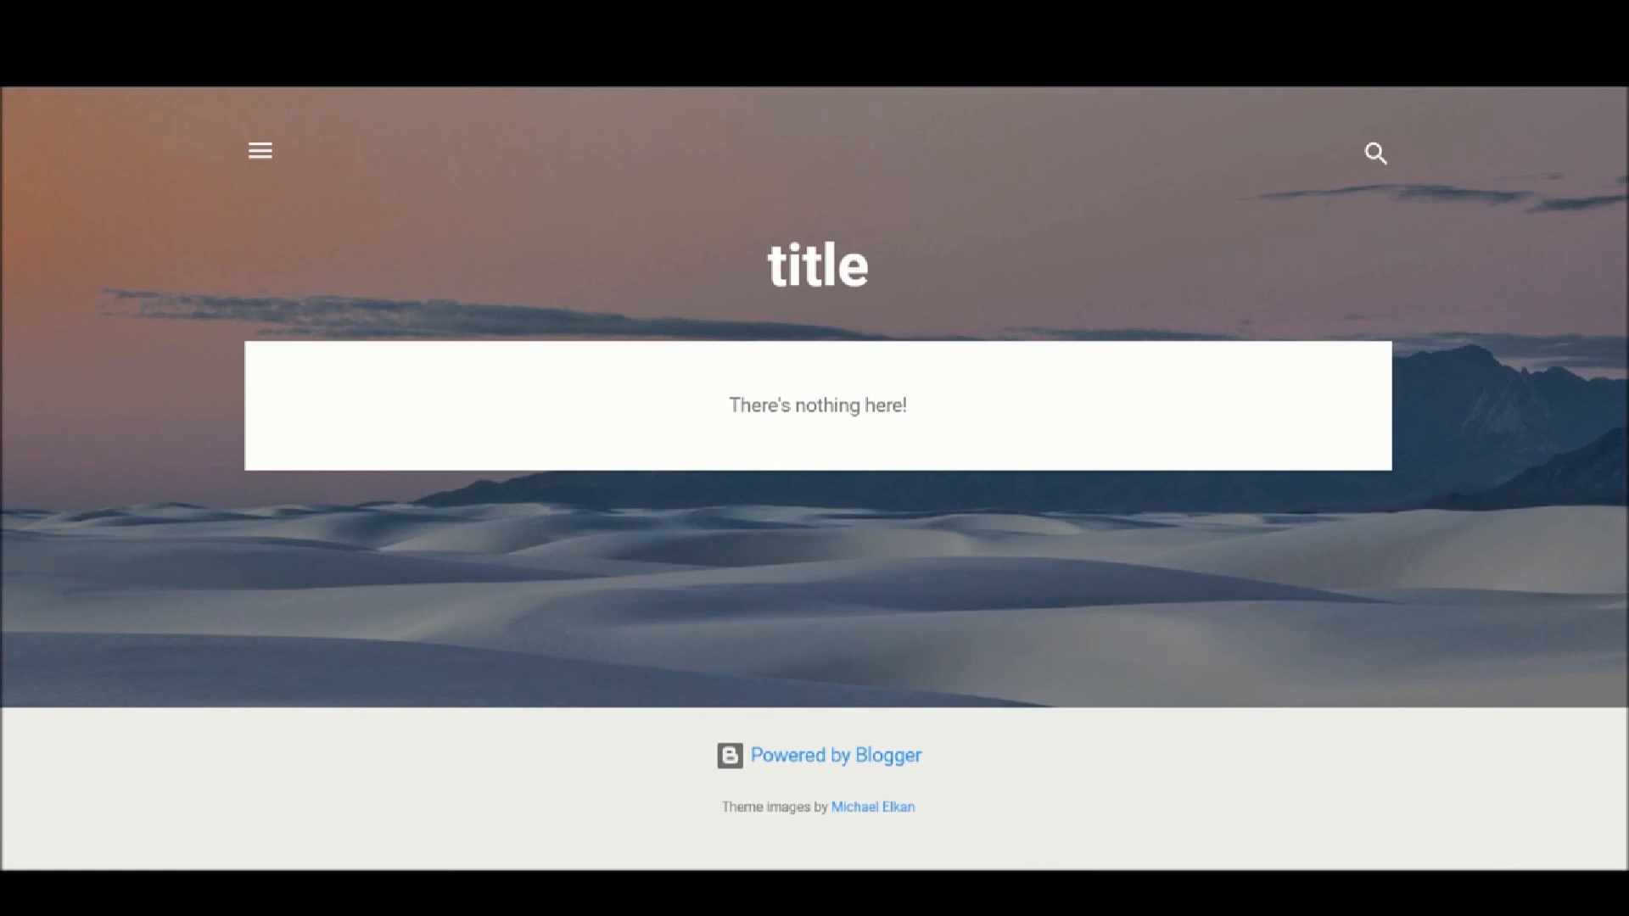
{"action": "left_click", "coordinate": [560, 34]}
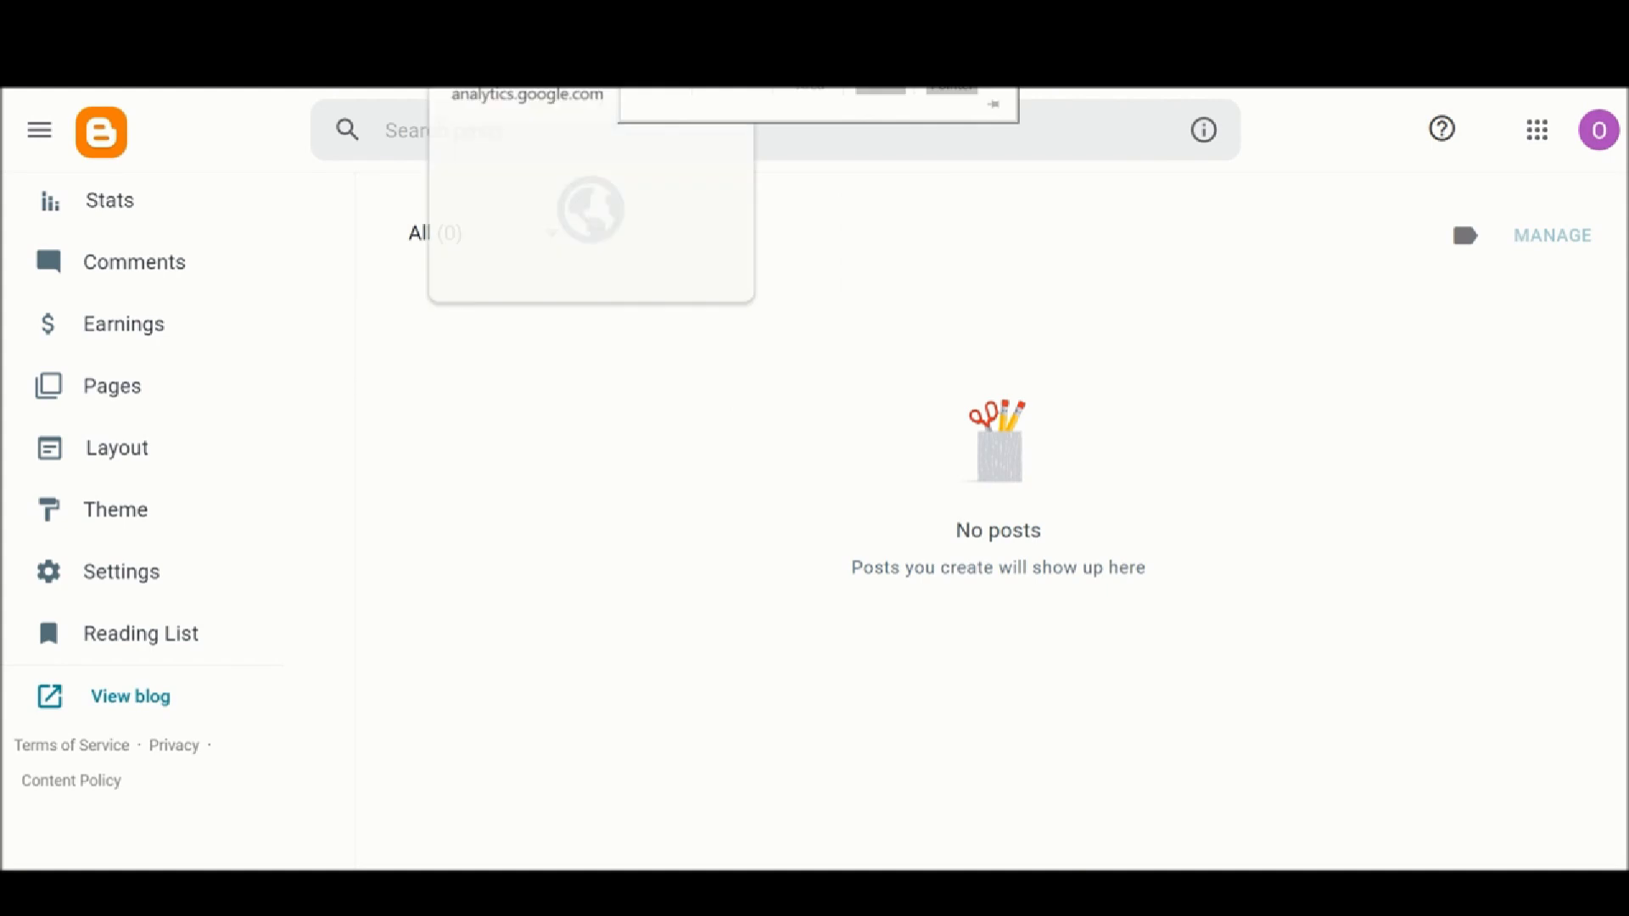
{"action": "left_click", "coordinate": [517, 51]}
{"action": "left_click", "coordinate": [550, 586]}
{"action": "type", "text": "https://address123321freeexample.blogspot.com/"}
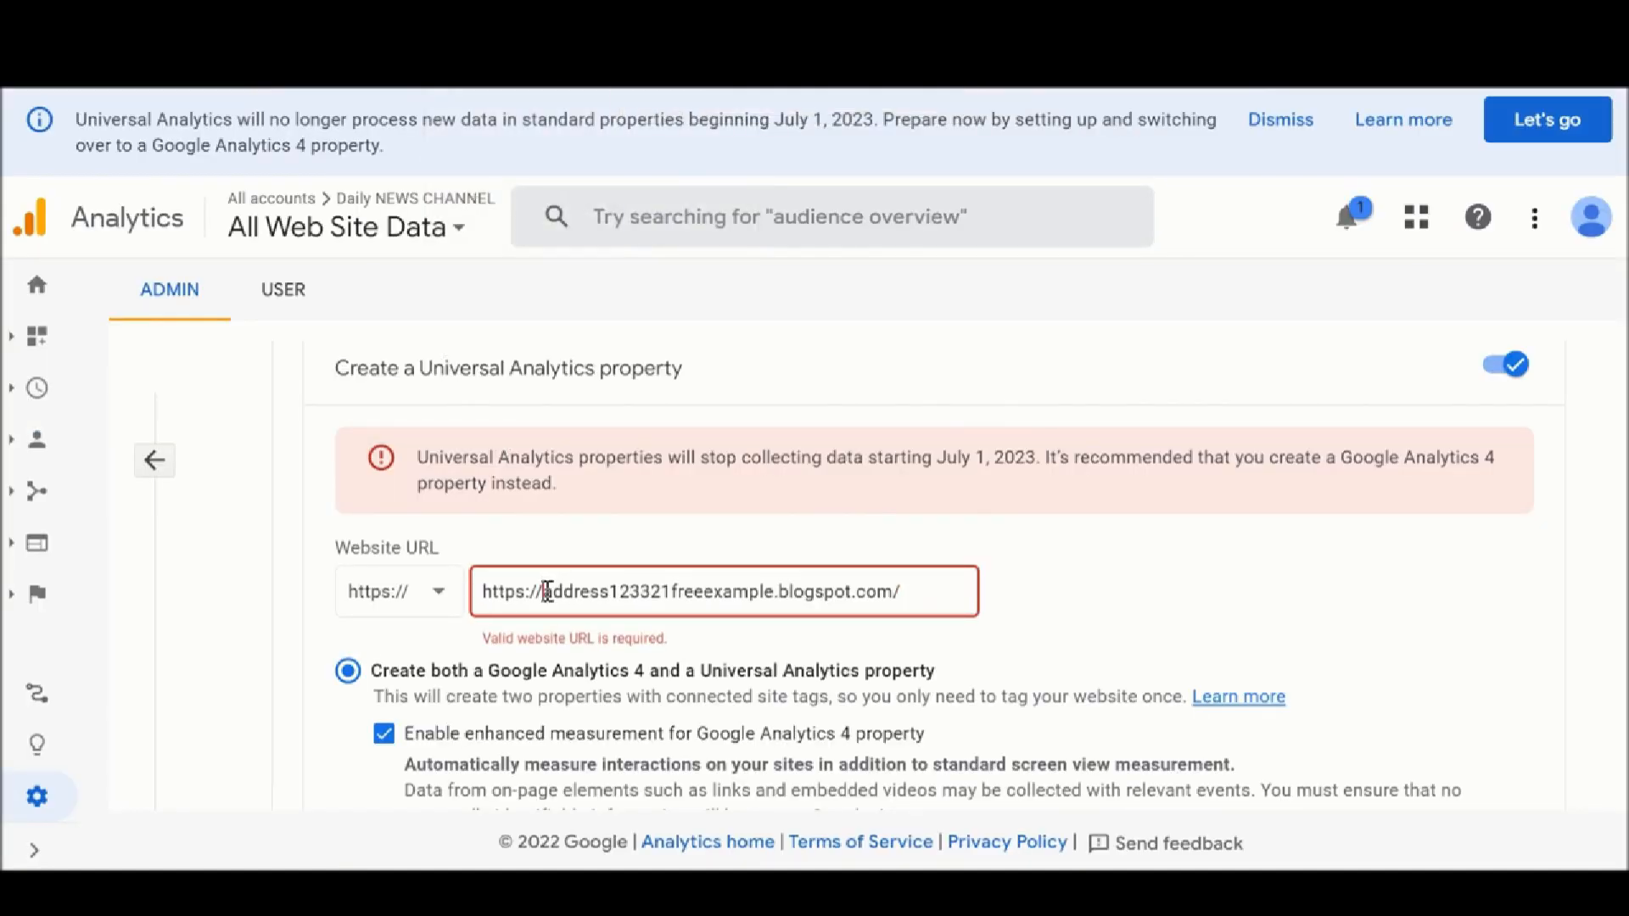
{"action": "left_click", "coordinate": [543, 591]}
{"action": "key", "text": "BackSpace"}
{"action": "key", "text": "BackSpace"}
{"action": "key", "text": "BackSpace"}
{"action": "key", "text": "BackSpace"}
{"action": "key", "text": "BackSpace"}
{"action": "key", "text": "BackSpace"}
{"action": "key", "text": "BackSpace"}
{"action": "key", "text": "BackSpace"}
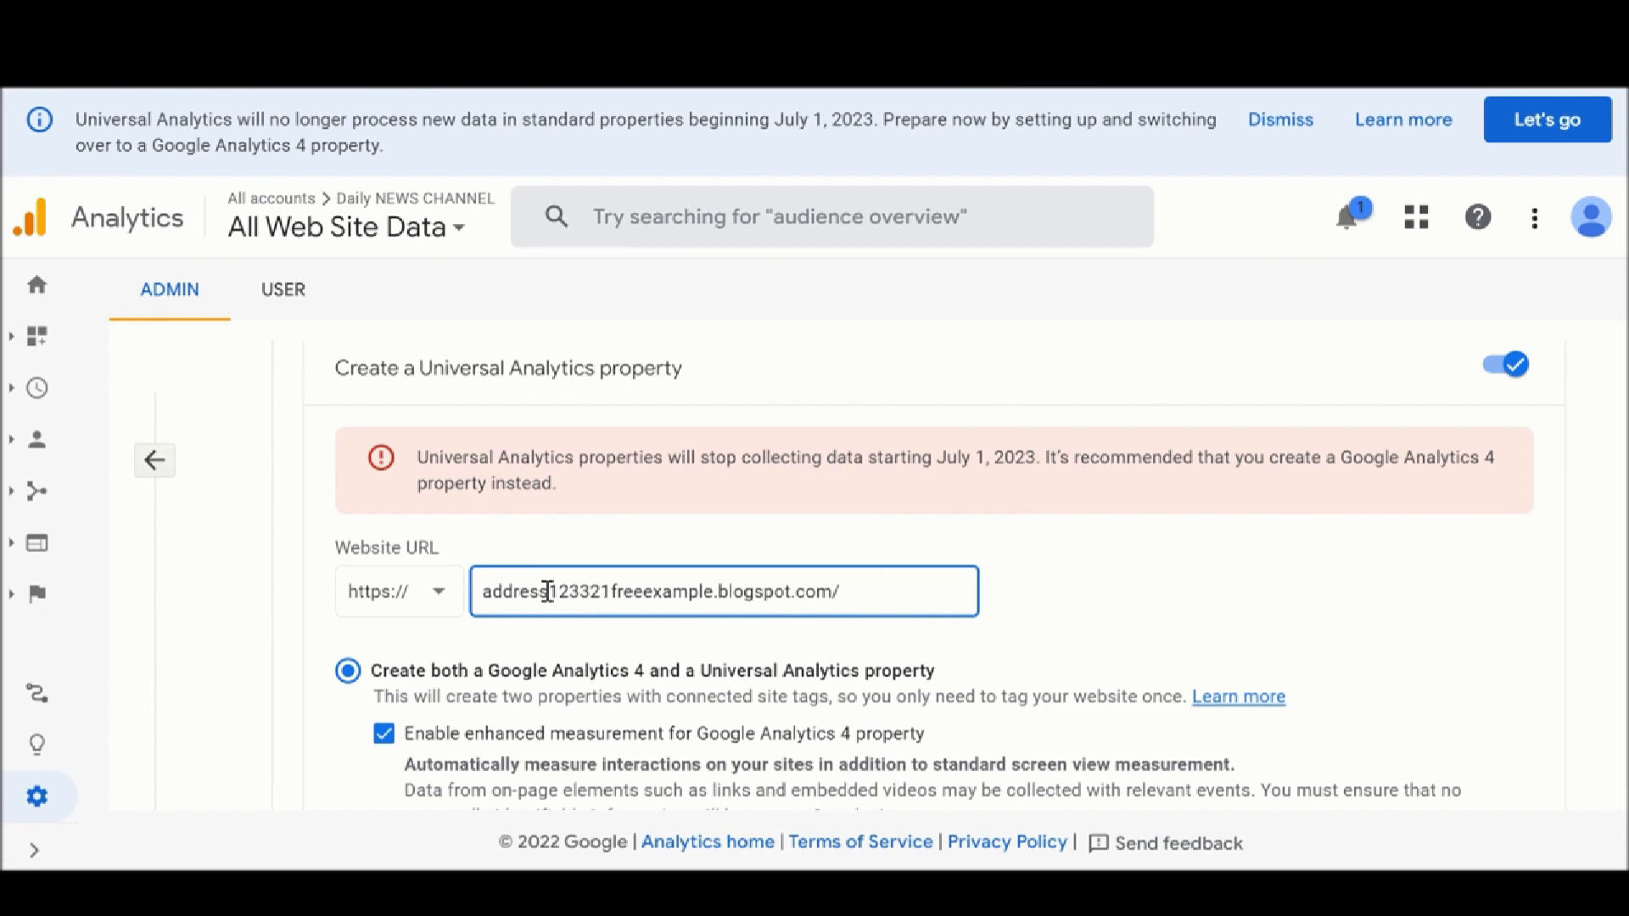
Choose to create a Universal Analytics property only and continue to the business information
{"action": "scroll", "coordinate": [547, 591], "scroll_direction": "down", "scroll_amount": 2}
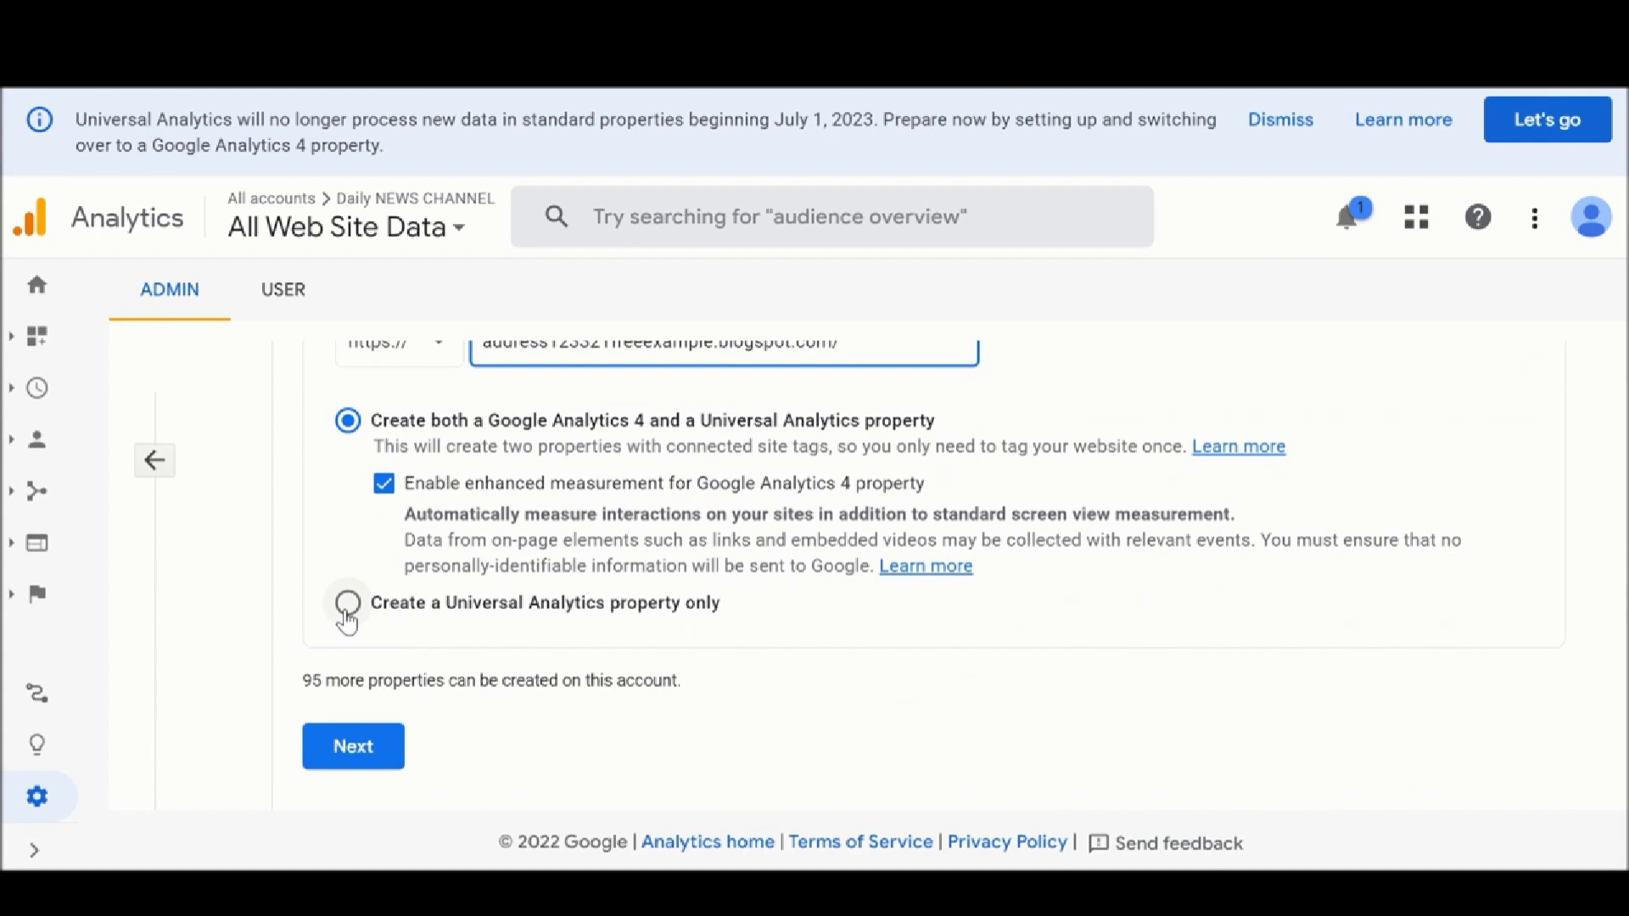
{"action": "left_click", "coordinate": [347, 606]}
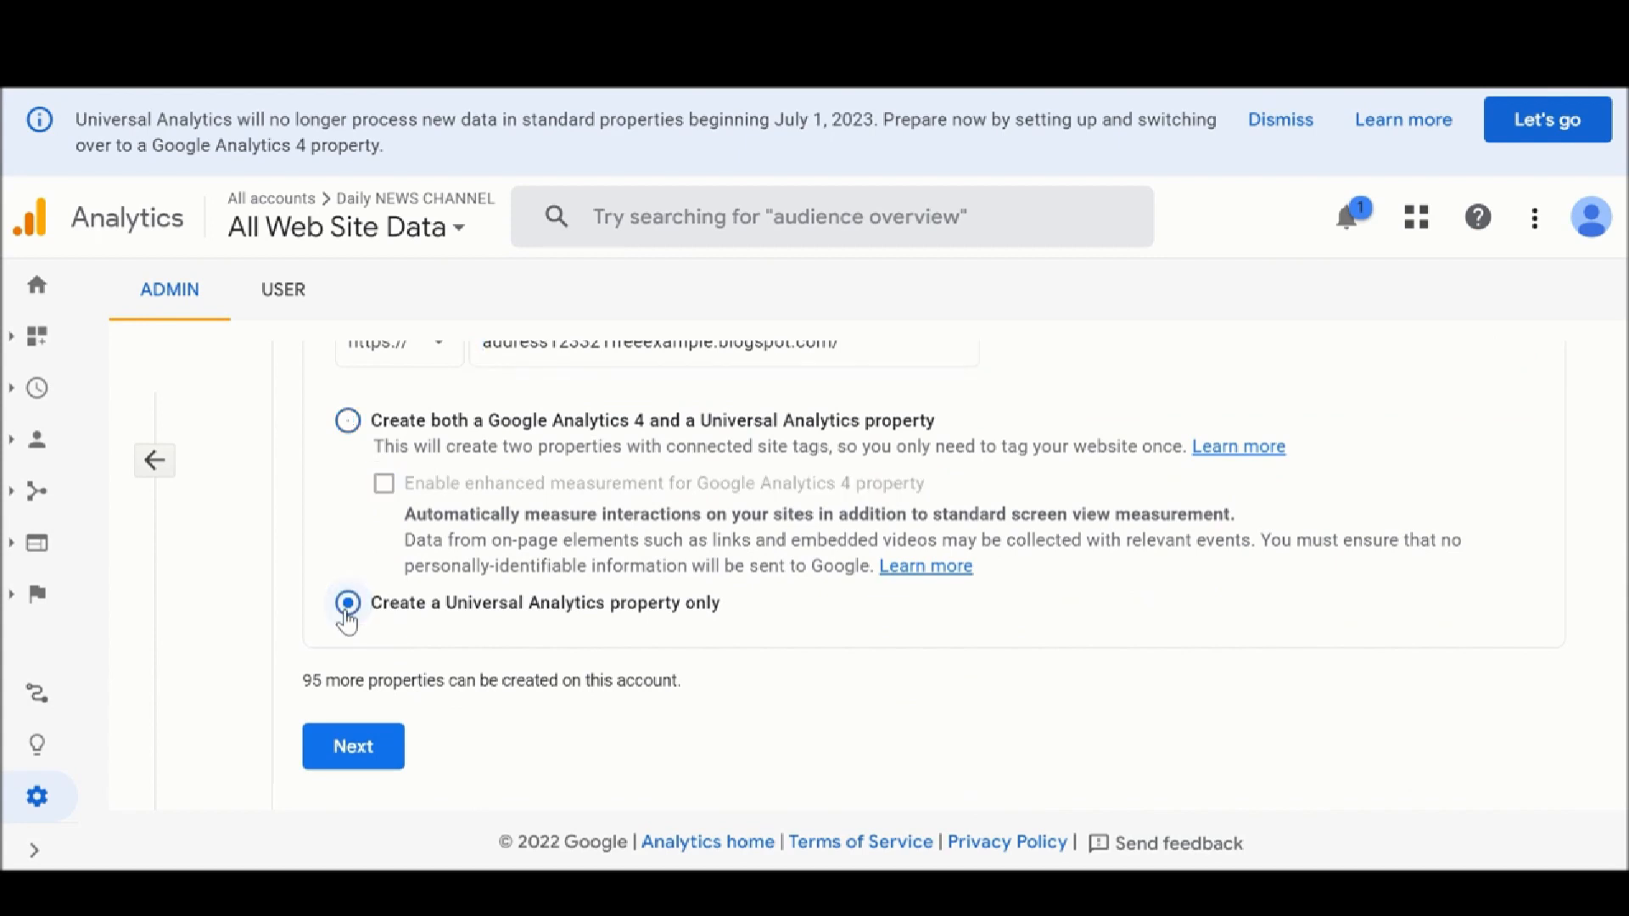
{"action": "left_click", "coordinate": [347, 750]}
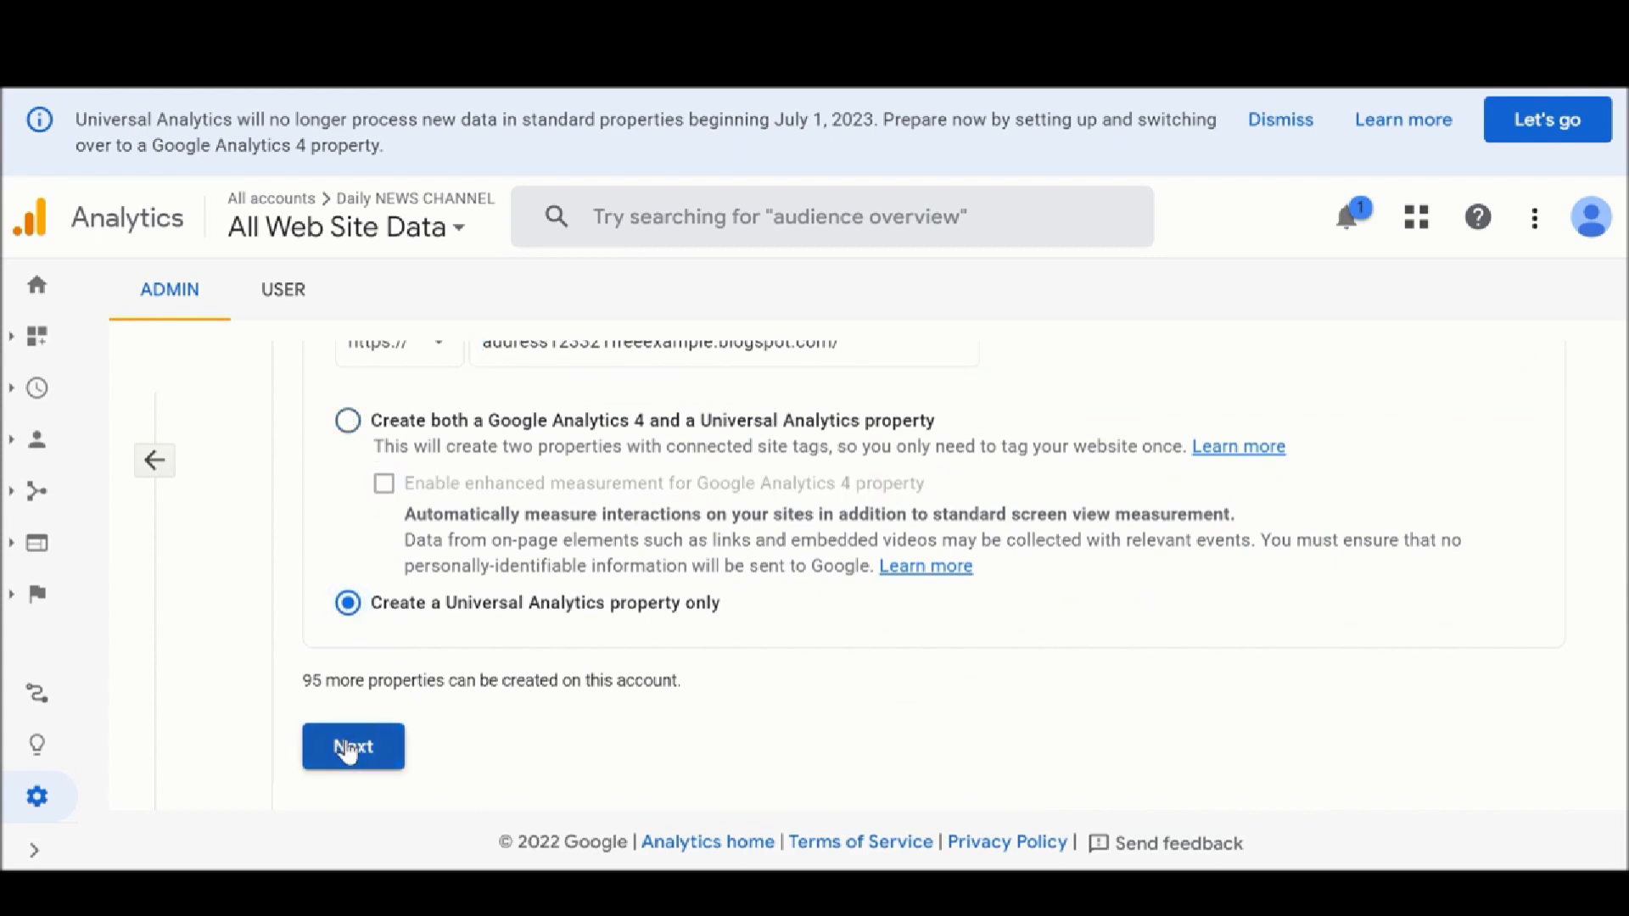
Set the industry category in the business information to News
{"action": "scroll", "coordinate": [416, 514], "scroll_direction": "up", "scroll_amount": 5}
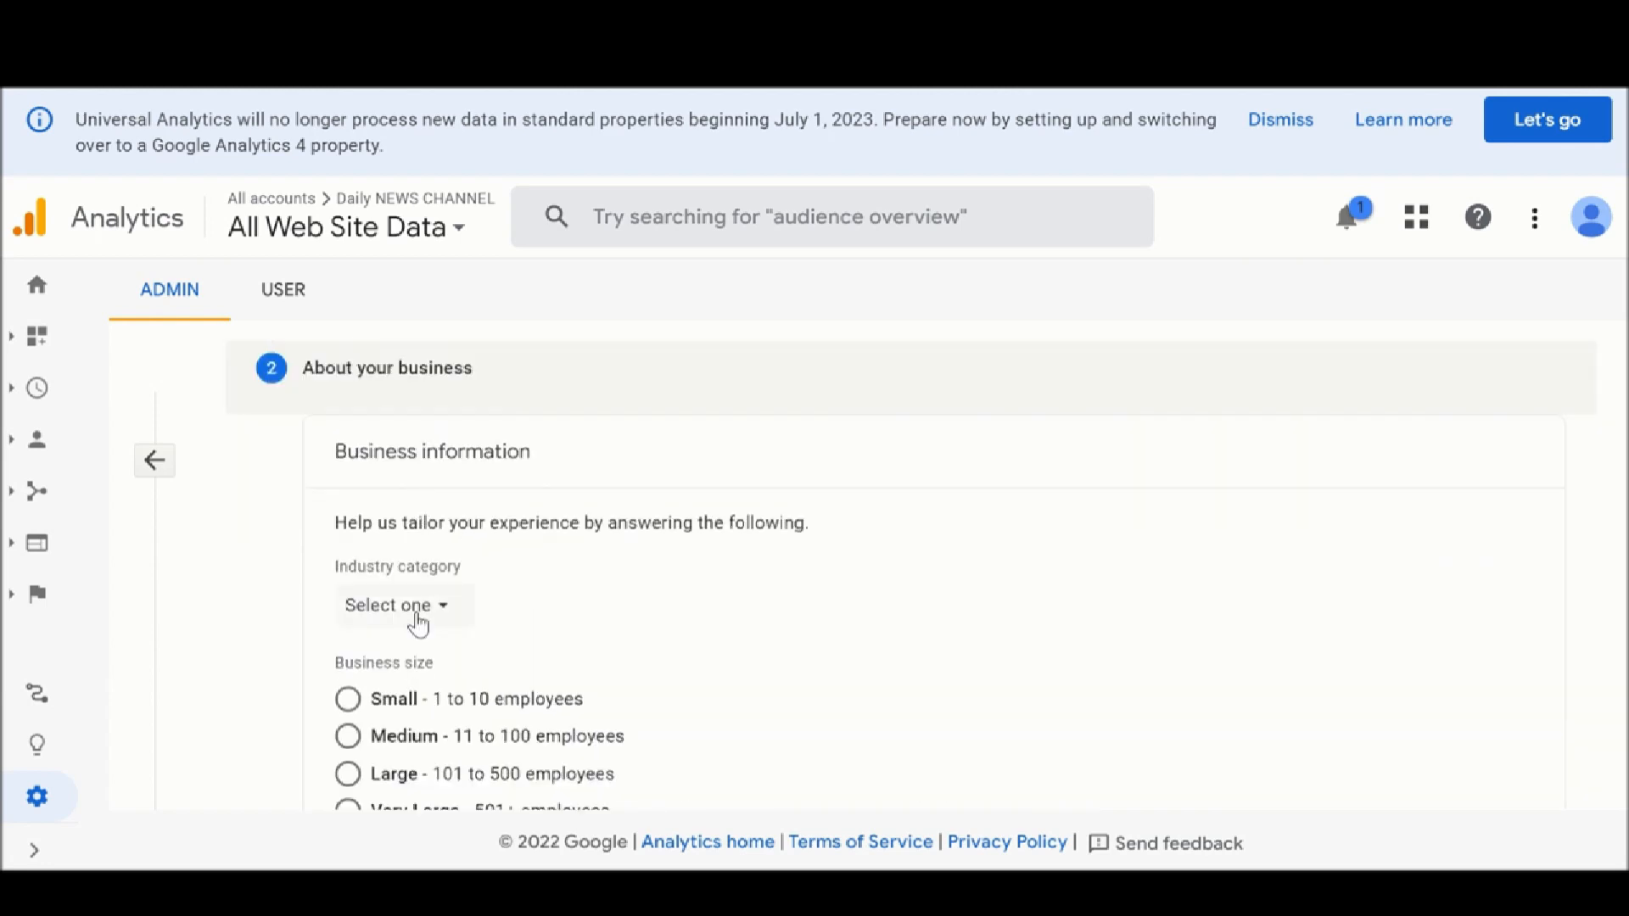
{"action": "left_click", "coordinate": [440, 617]}
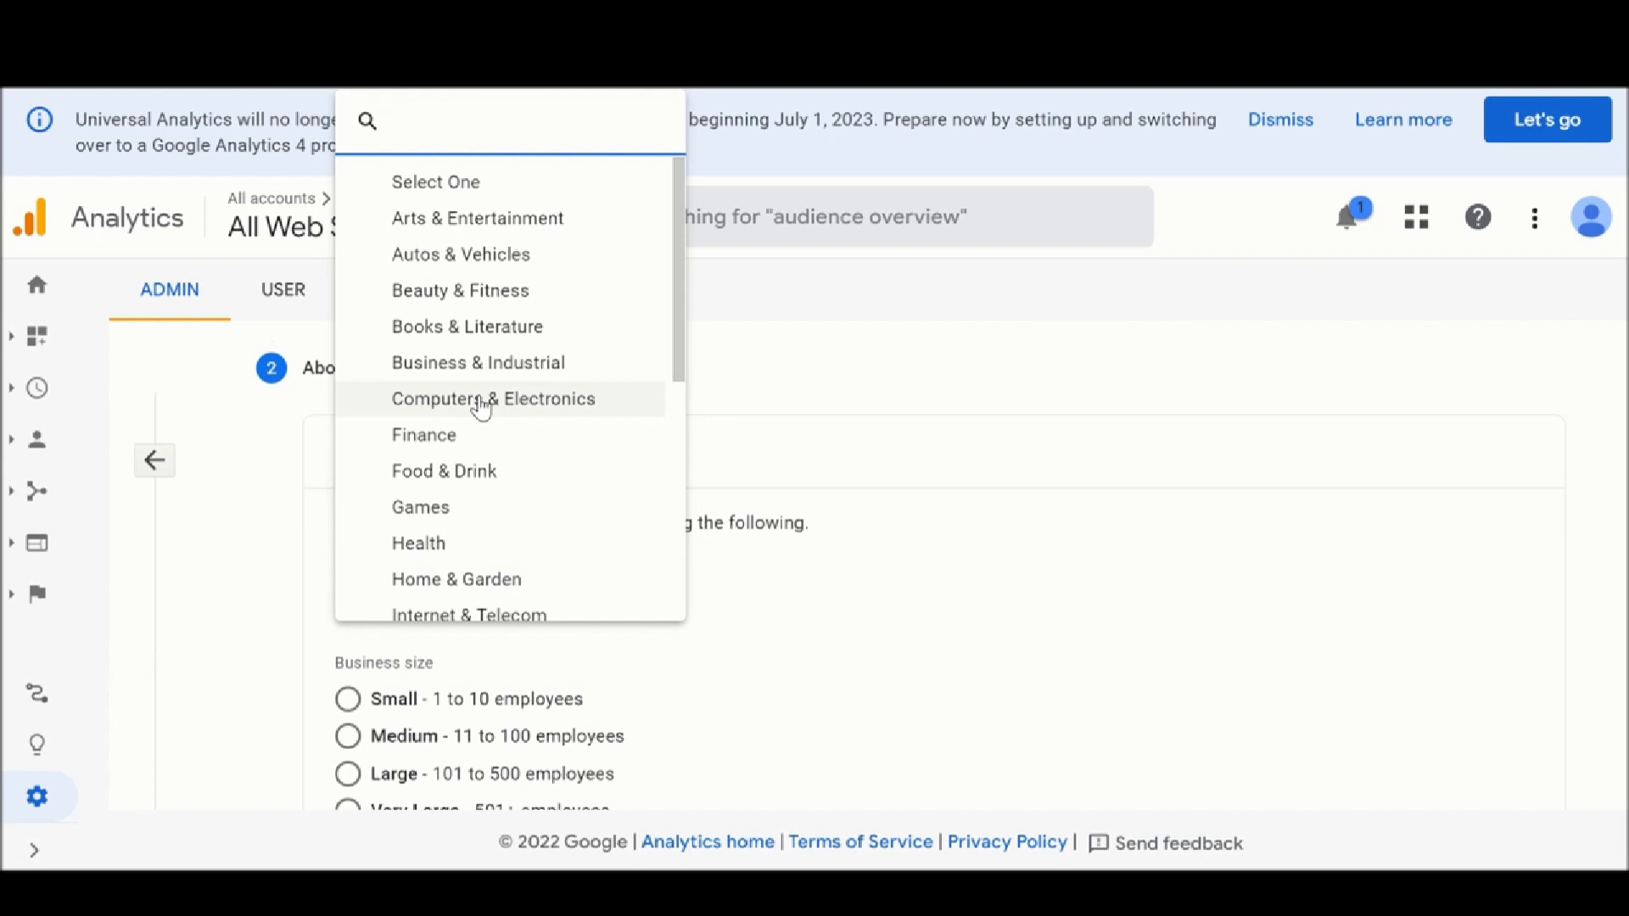
{"action": "scroll", "coordinate": [481, 408], "scroll_direction": "down", "scroll_amount": 4}
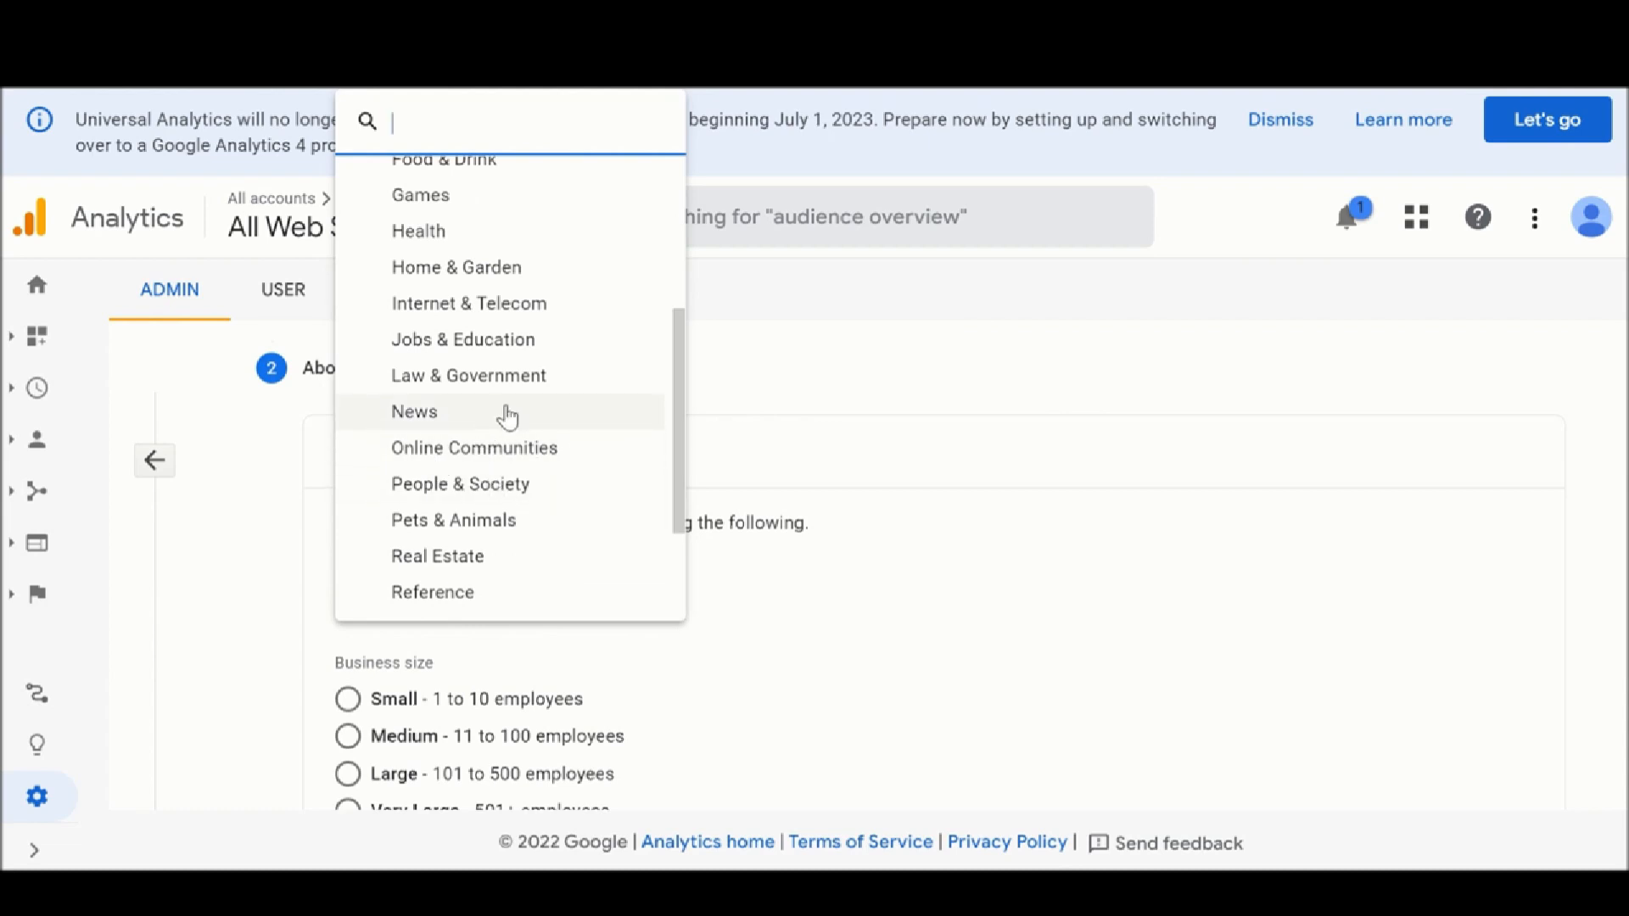
{"action": "left_click", "coordinate": [436, 417]}
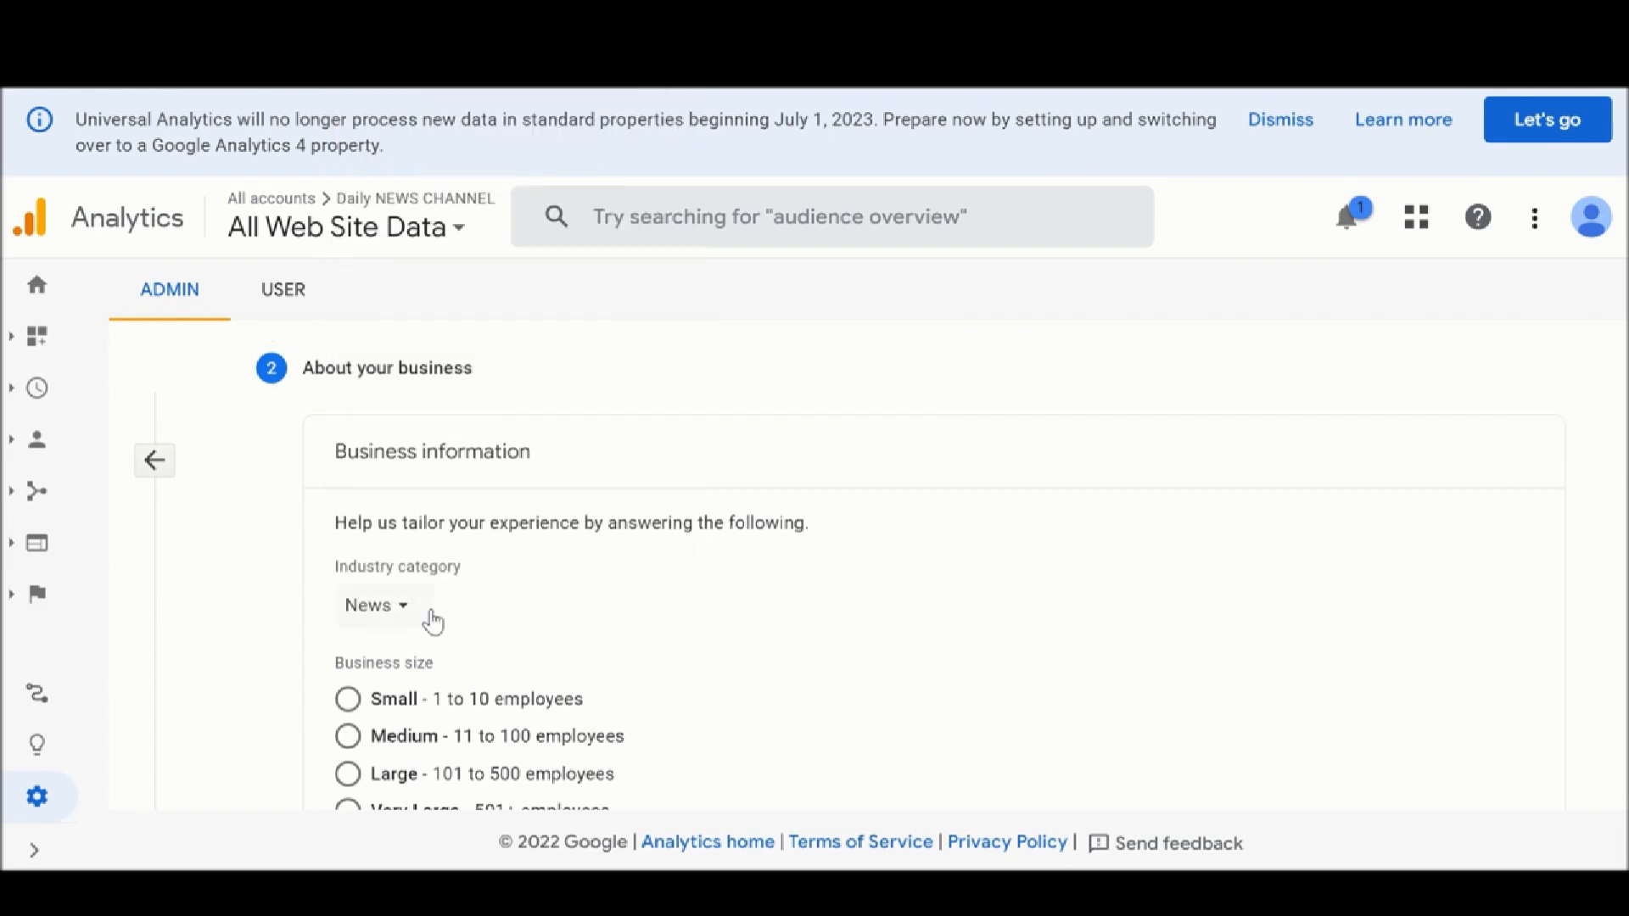
Set the business size to Small - 1 to 10 employees and select every intended use of Google Analytics except Other
{"action": "scroll", "coordinate": [434, 622], "scroll_direction": "down", "scroll_amount": 2}
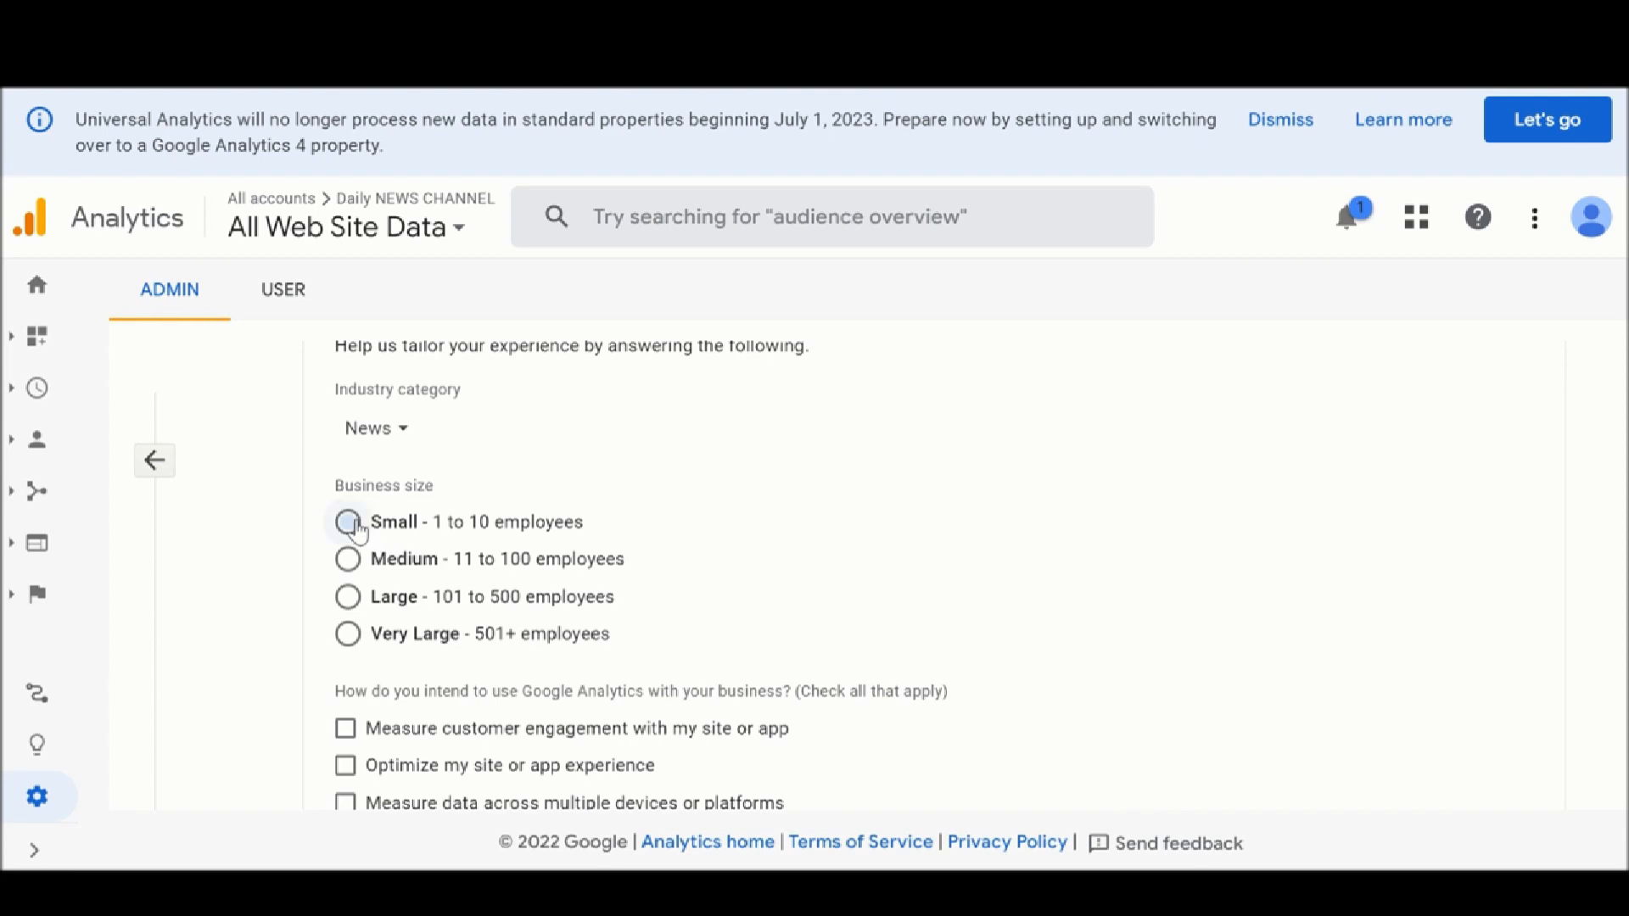
{"action": "left_click", "coordinate": [355, 525]}
{"action": "scroll", "coordinate": [356, 530], "scroll_direction": "down", "scroll_amount": 3}
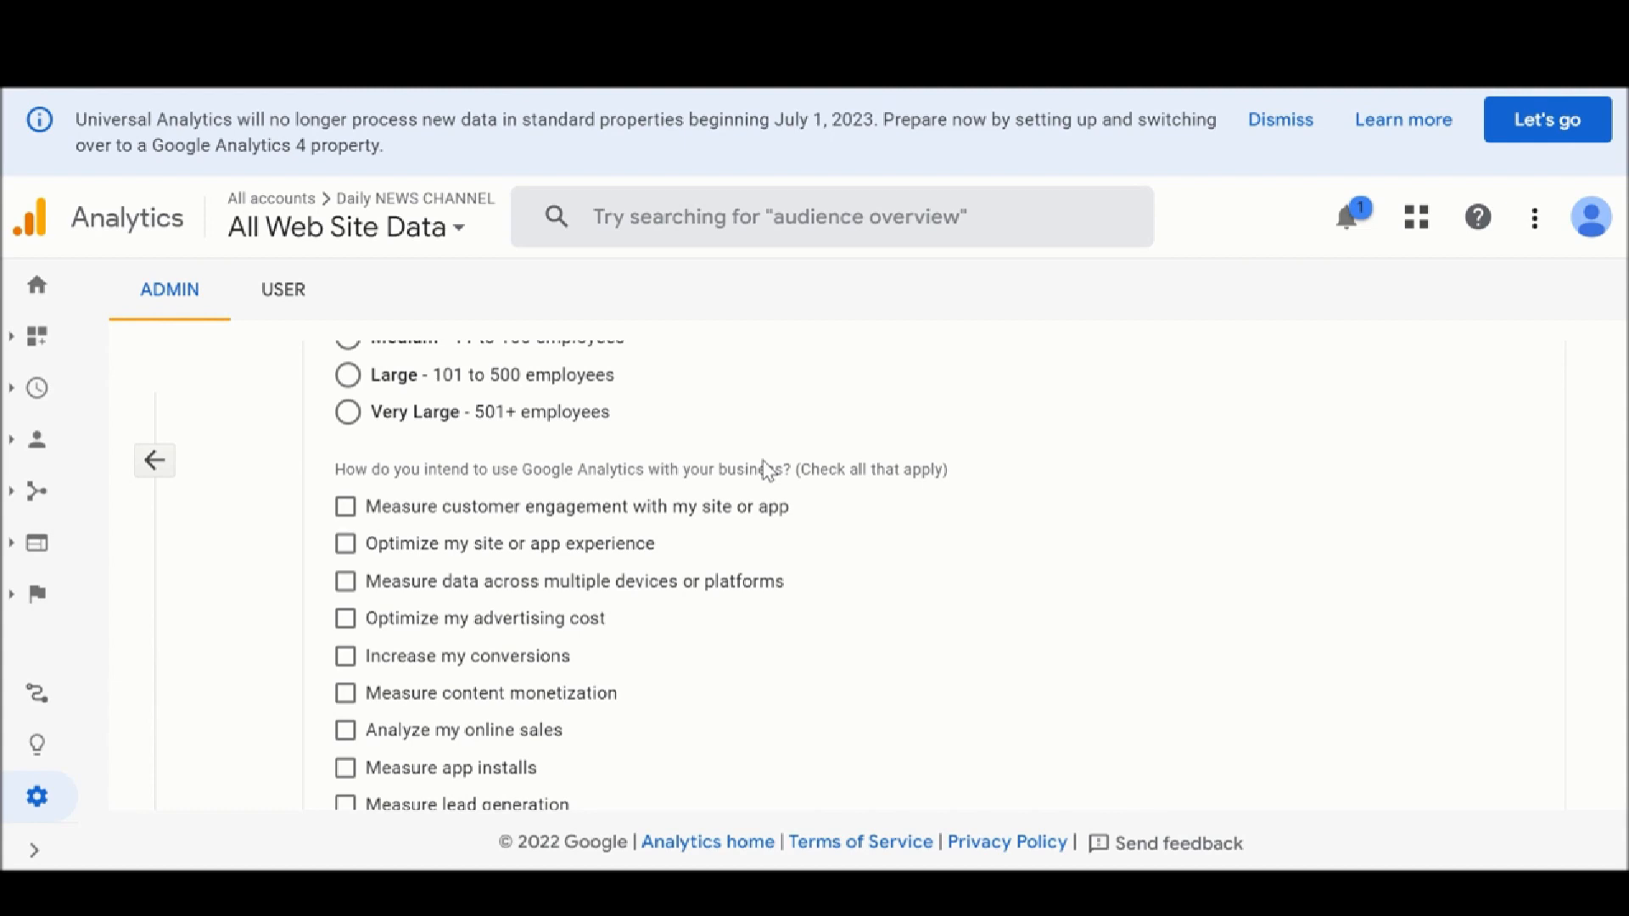
{"action": "left_click", "coordinate": [347, 509]}
{"action": "left_click", "coordinate": [346, 544]}
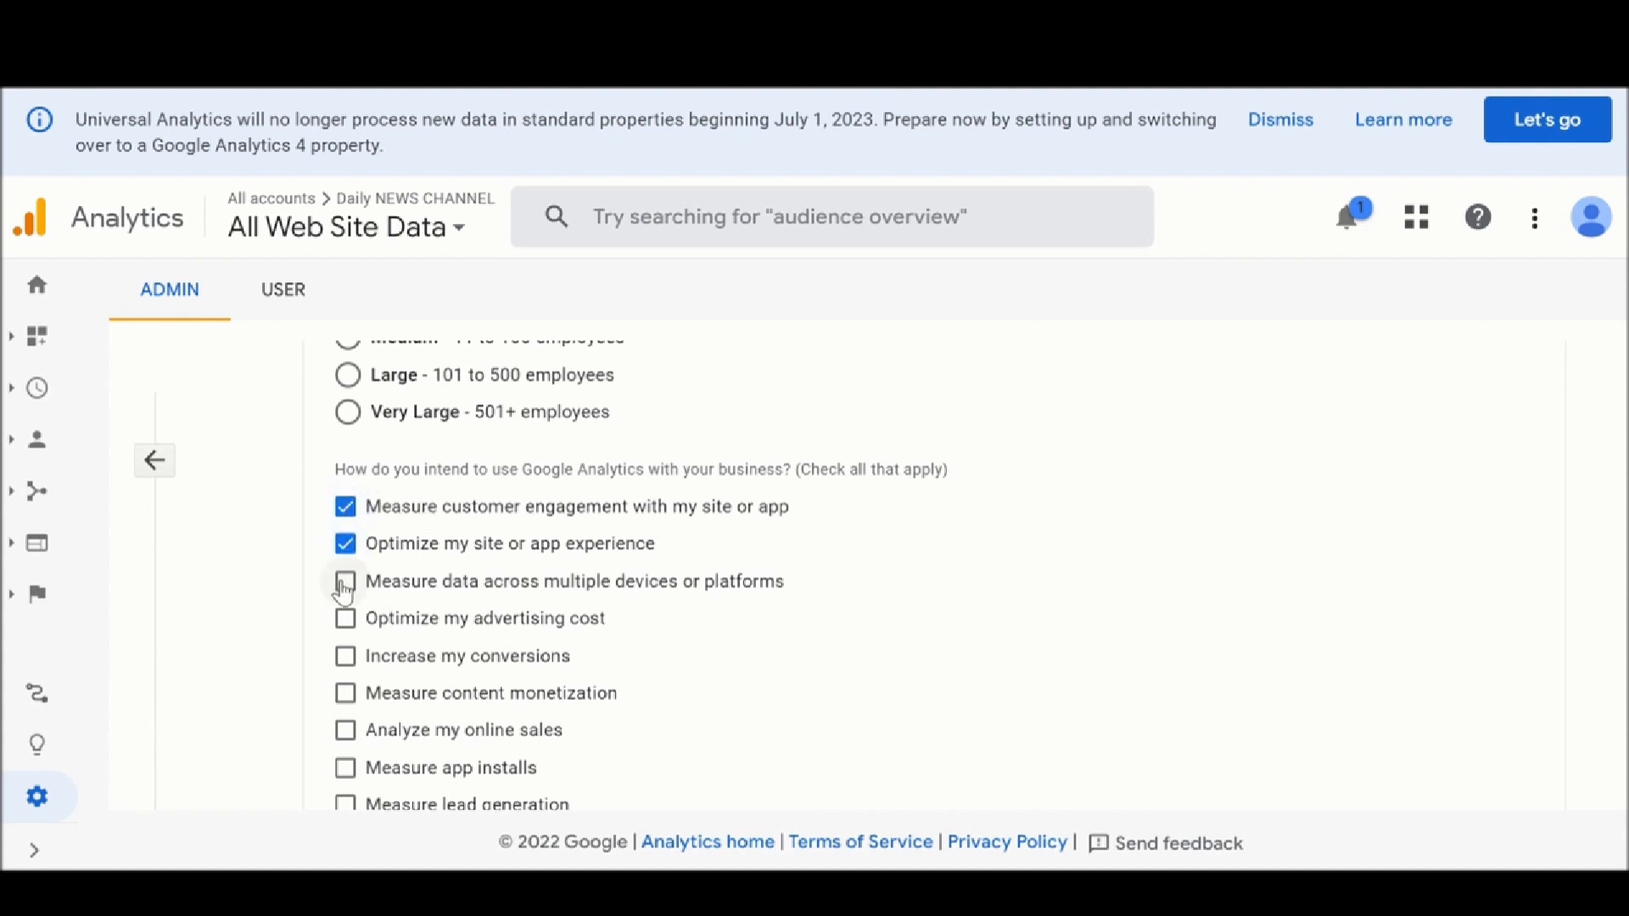
{"action": "left_click", "coordinate": [344, 586]}
{"action": "left_click", "coordinate": [345, 620]}
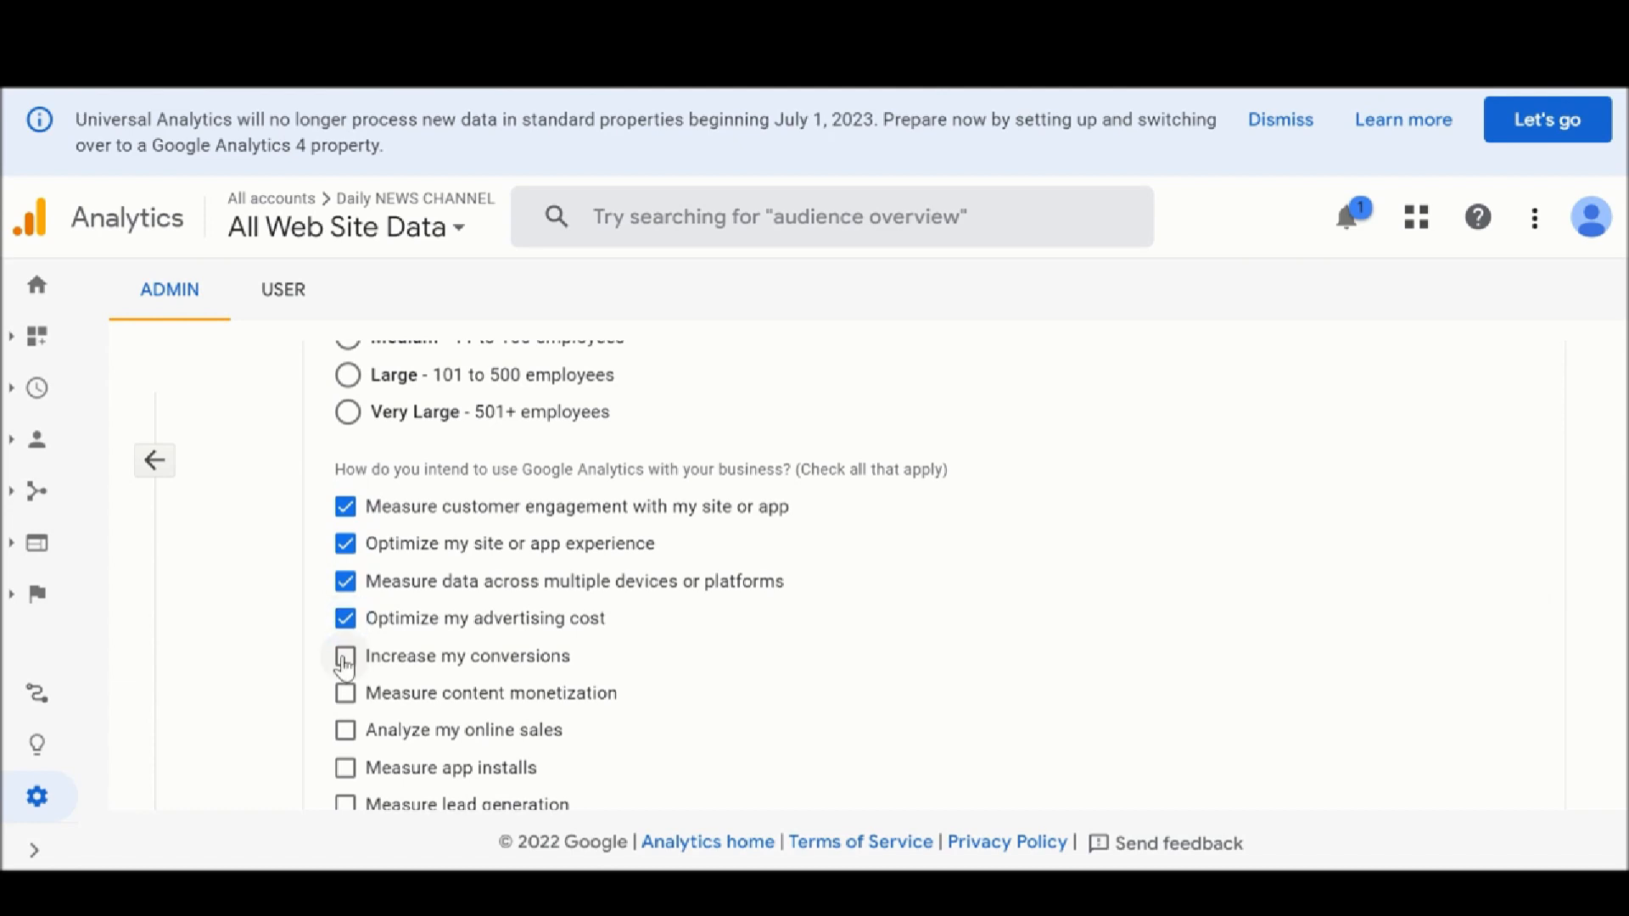
{"action": "left_click", "coordinate": [345, 660]}
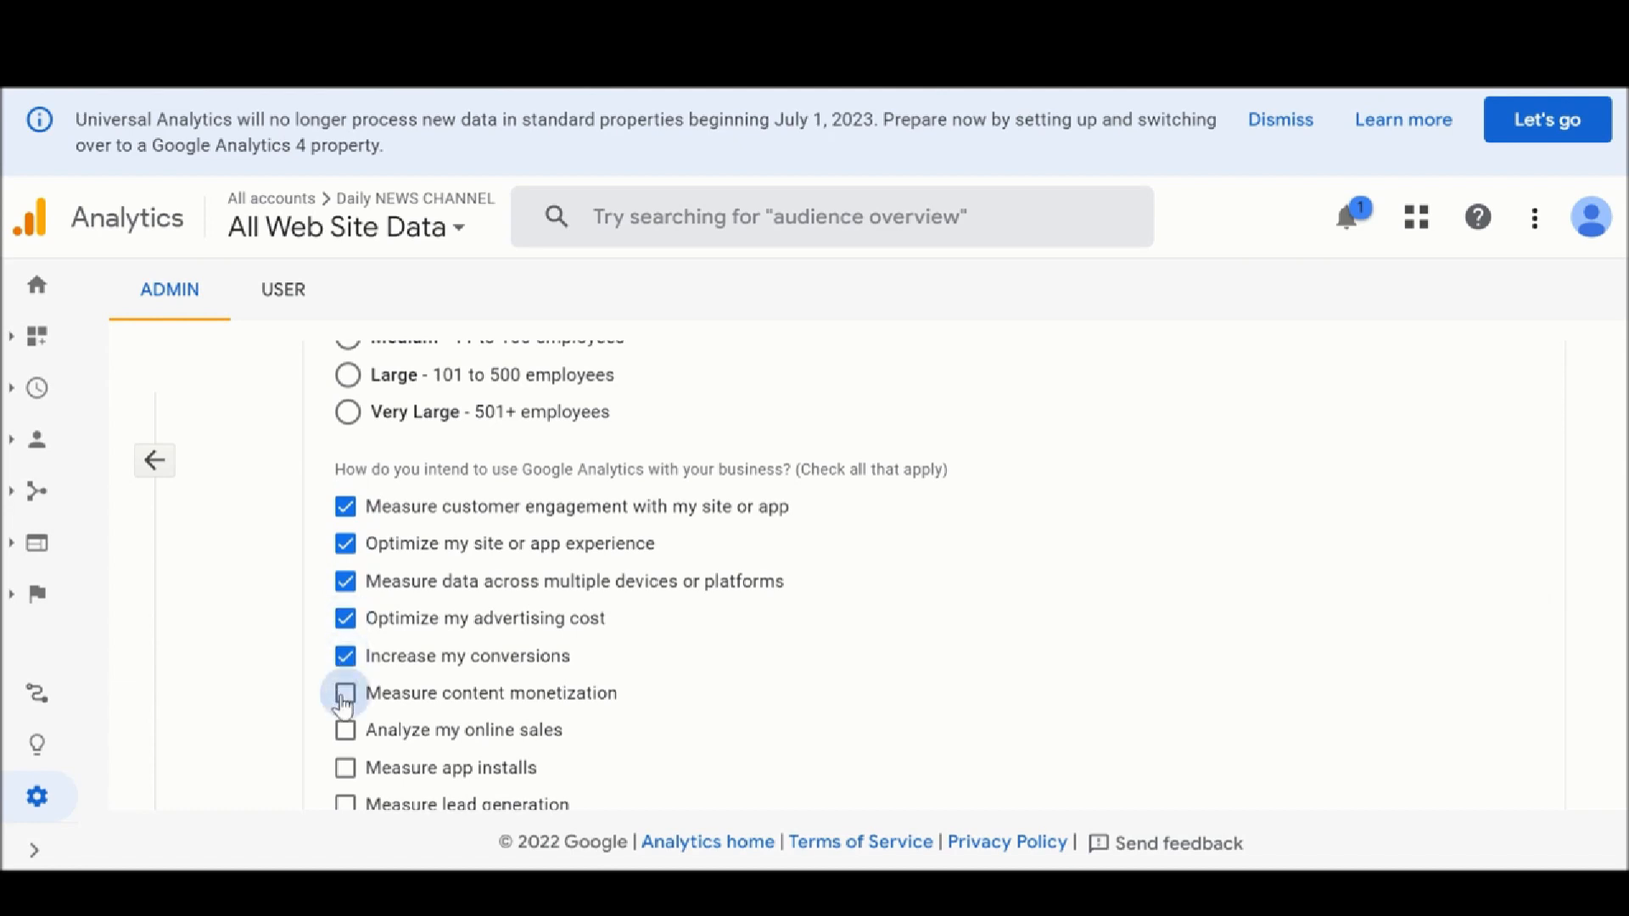
{"action": "left_click", "coordinate": [344, 701]}
{"action": "left_click", "coordinate": [345, 731]}
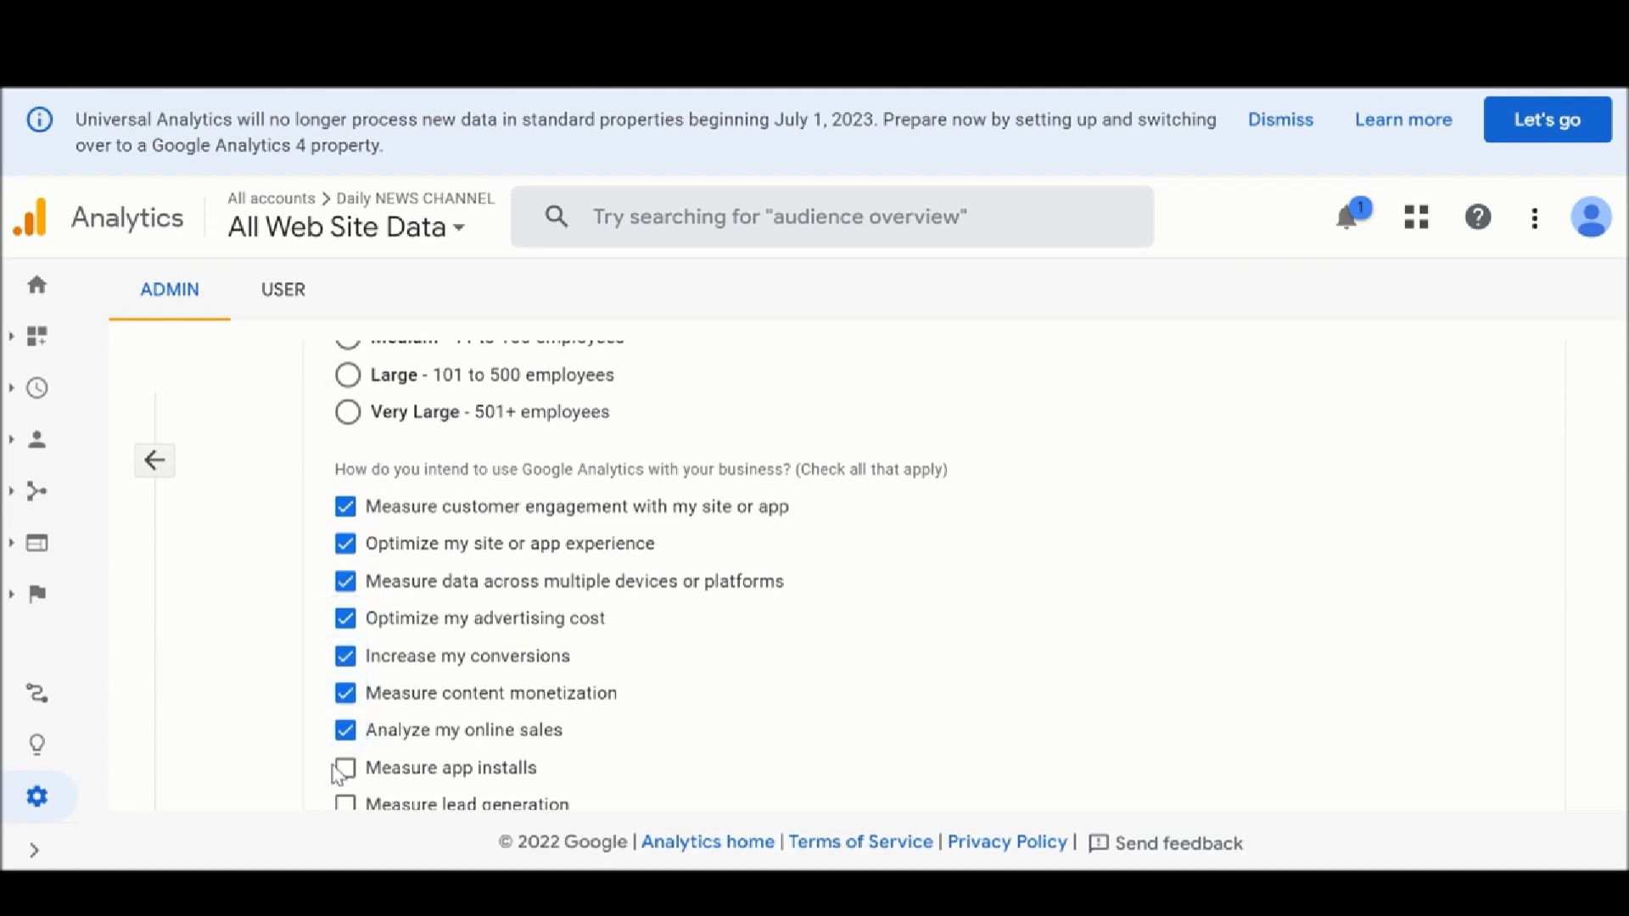
{"action": "left_click", "coordinate": [343, 768]}
{"action": "scroll", "coordinate": [345, 780], "scroll_direction": "down", "scroll_amount": 2}
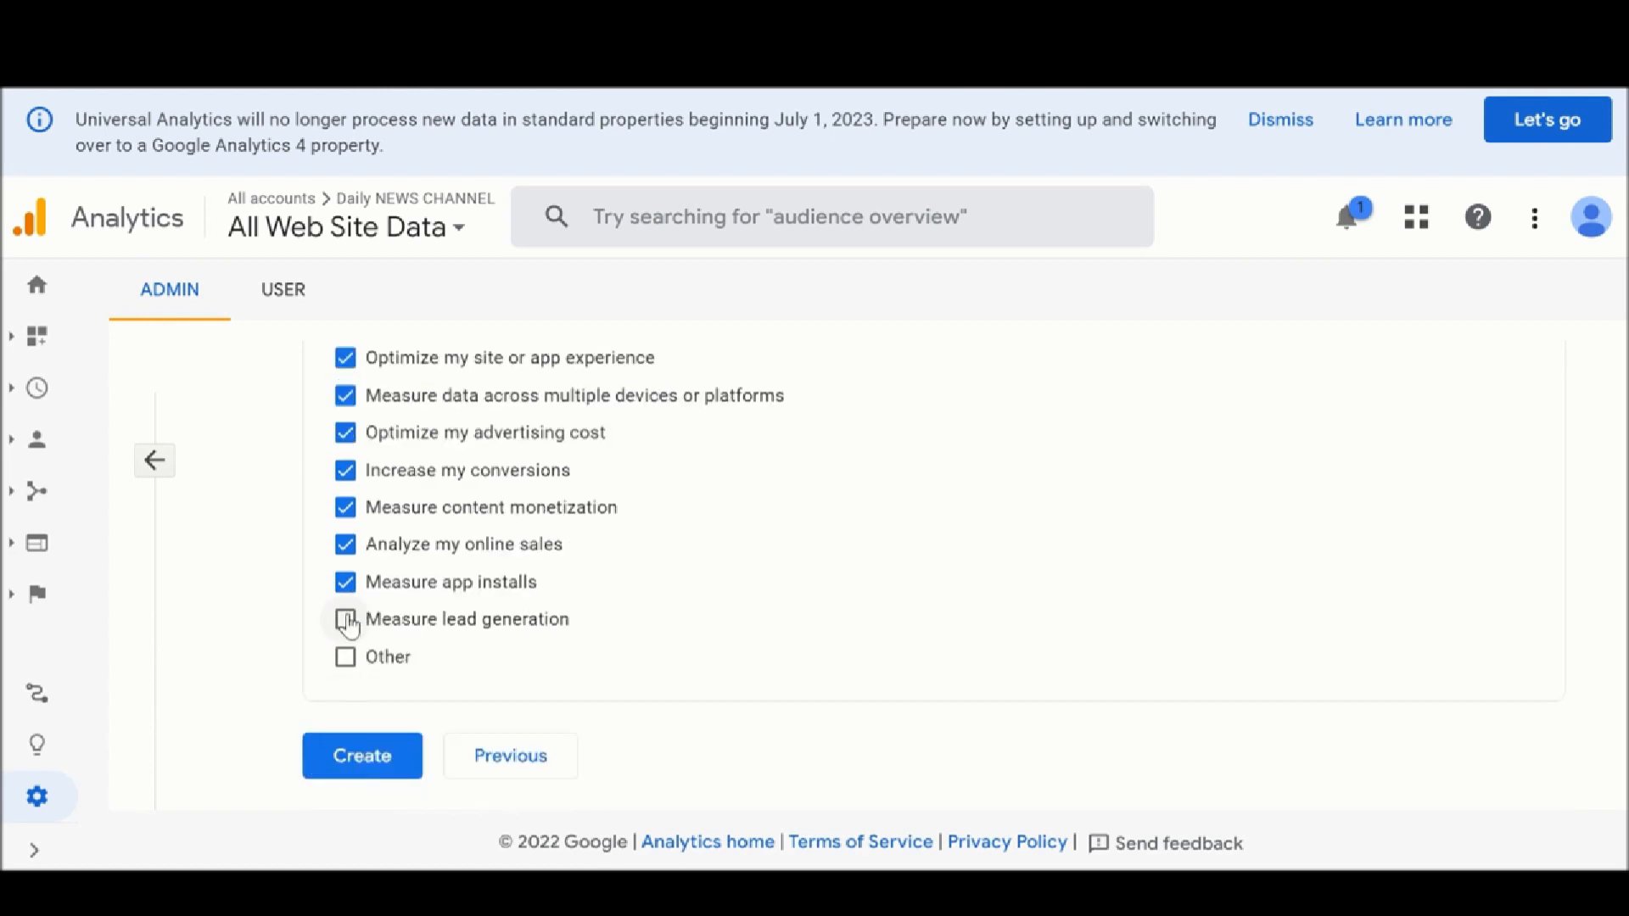
{"action": "left_click", "coordinate": [349, 625]}
{"action": "left_click", "coordinate": [347, 667]}
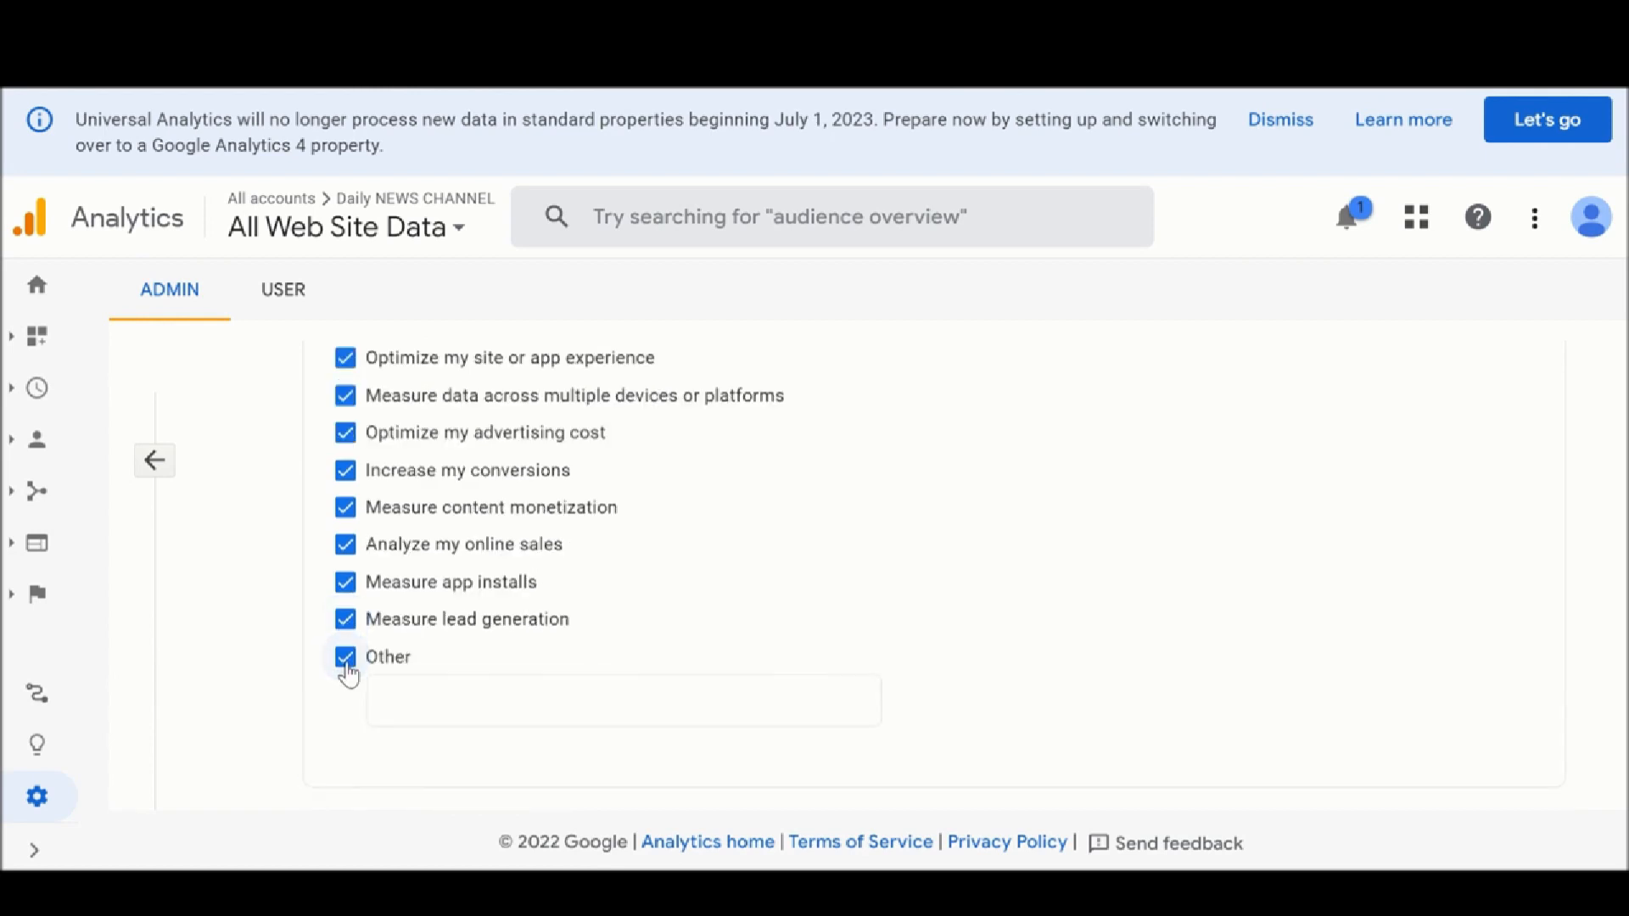
{"action": "left_click", "coordinate": [347, 666]}
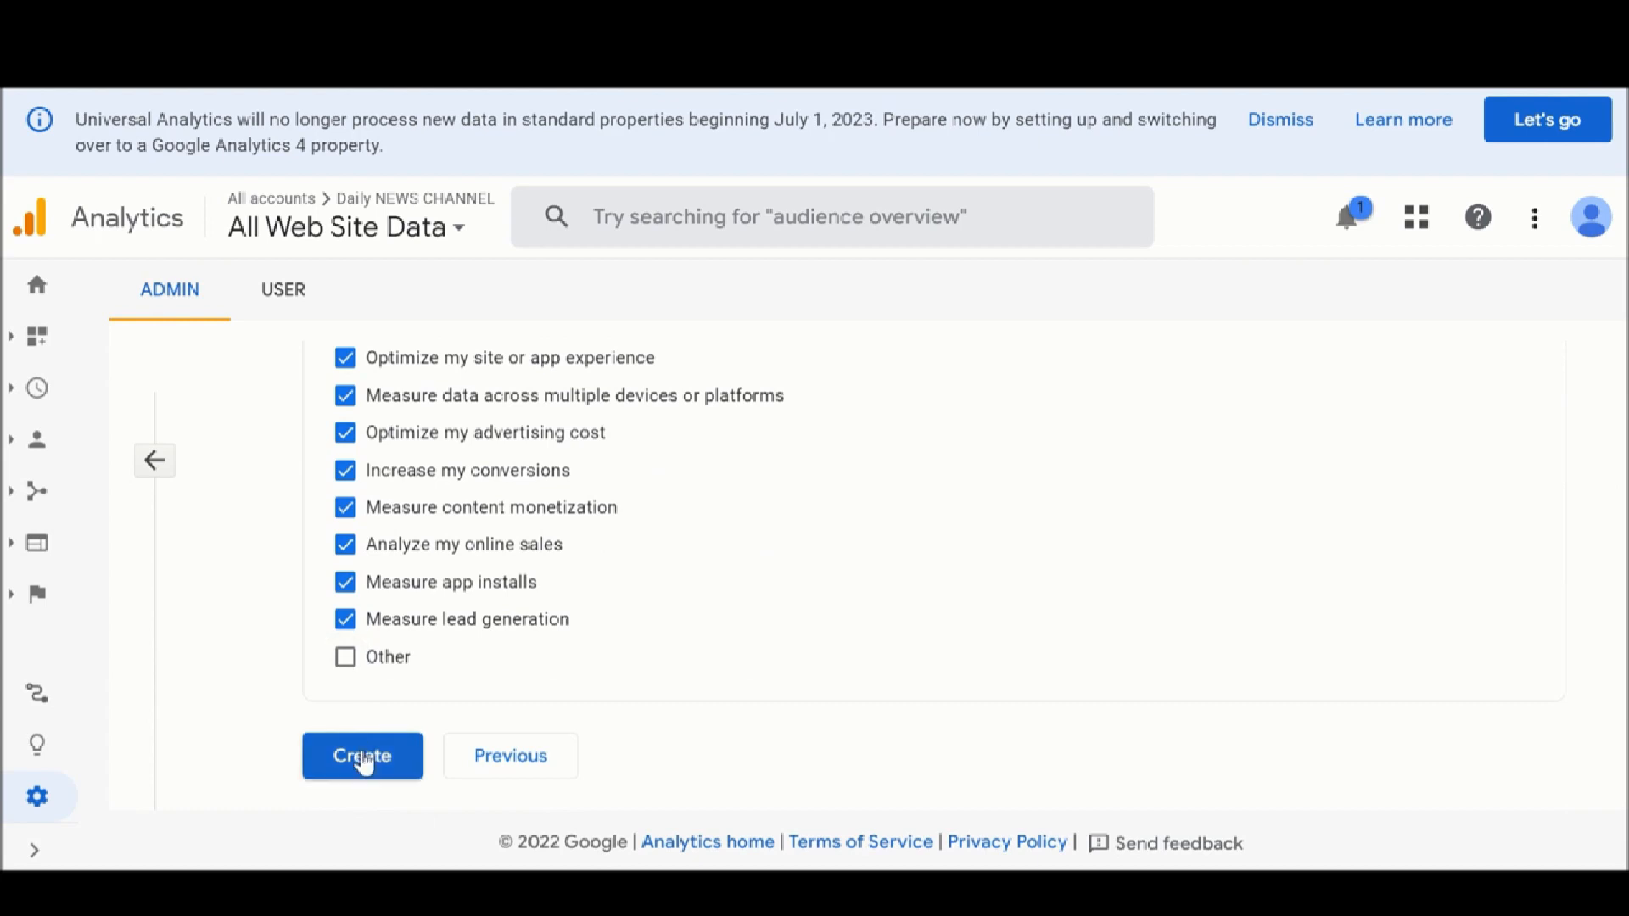
Create the Universal Analytics property and copy its tracking ID
{"action": "left_click", "coordinate": [363, 759]}
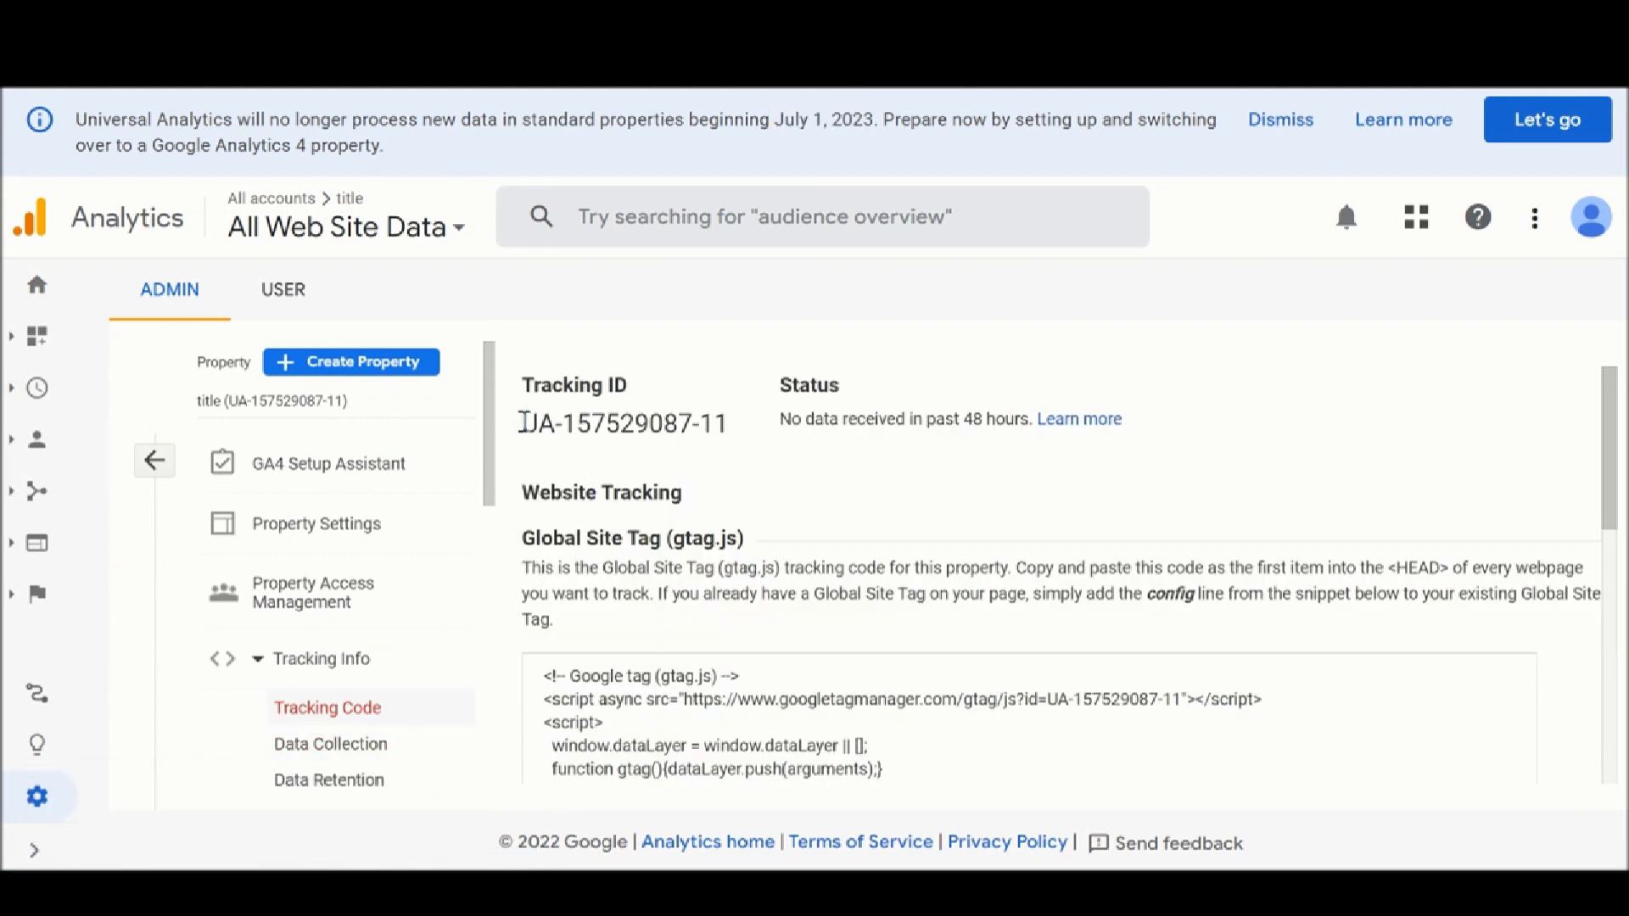
{"action": "left_click_drag", "start_coordinate": [523, 422], "coordinate": [731, 421]}
{"action": "key", "text": "ctrl+c"}
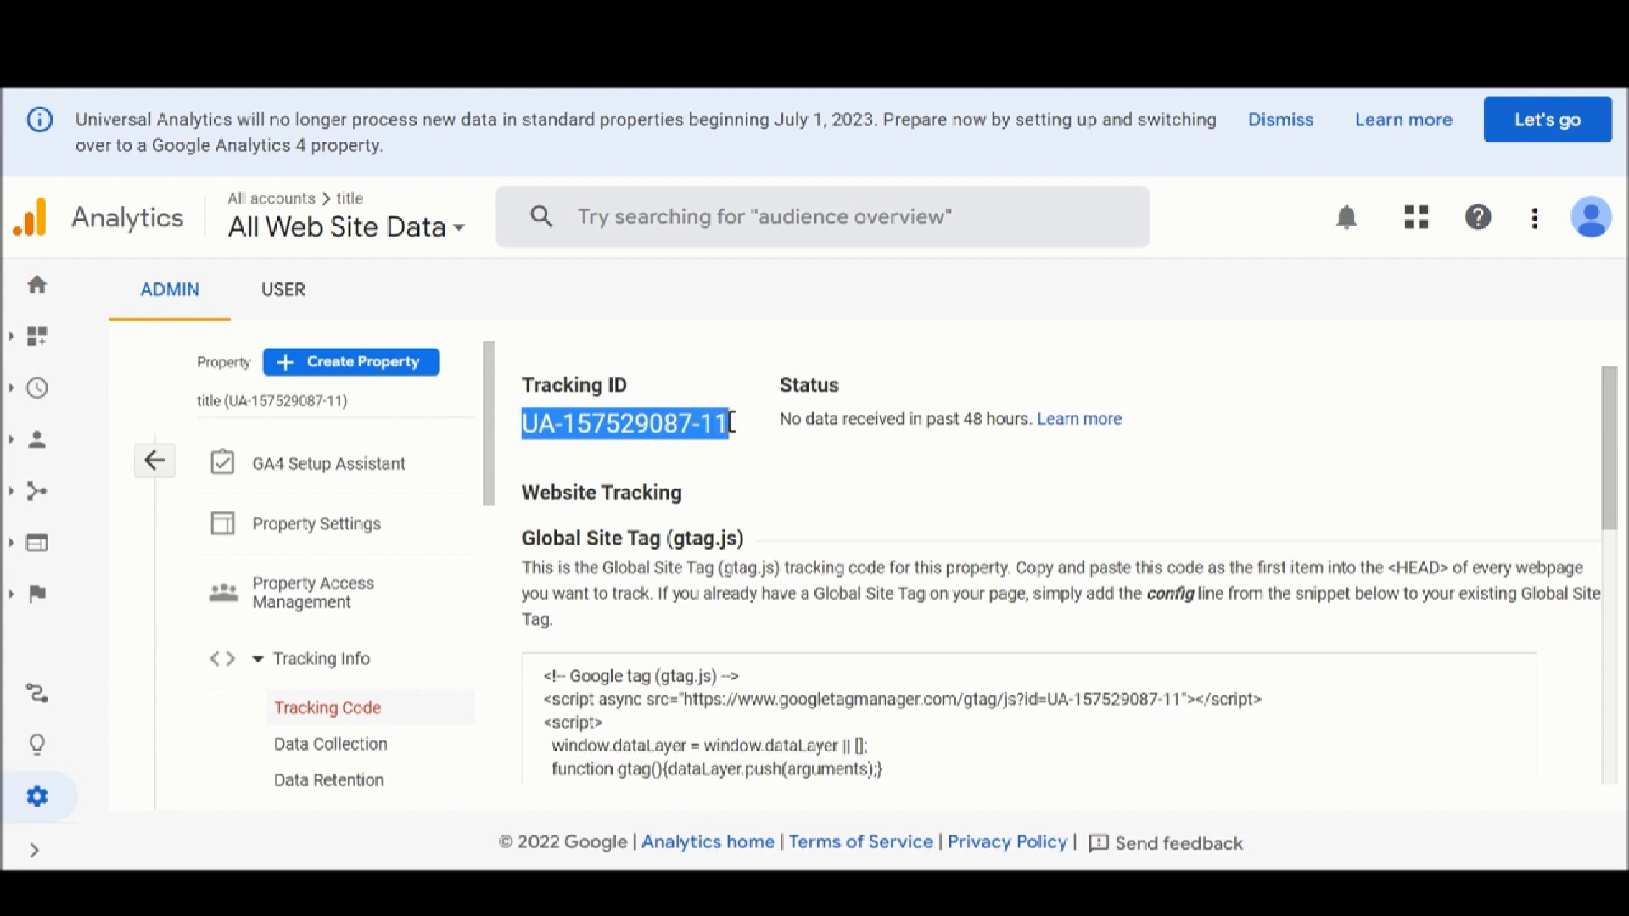
Switch to Blogger and save the copied tracking ID as the blog's Google Analytics Property ID in the settings
{"action": "left_click", "coordinate": [594, 26]}
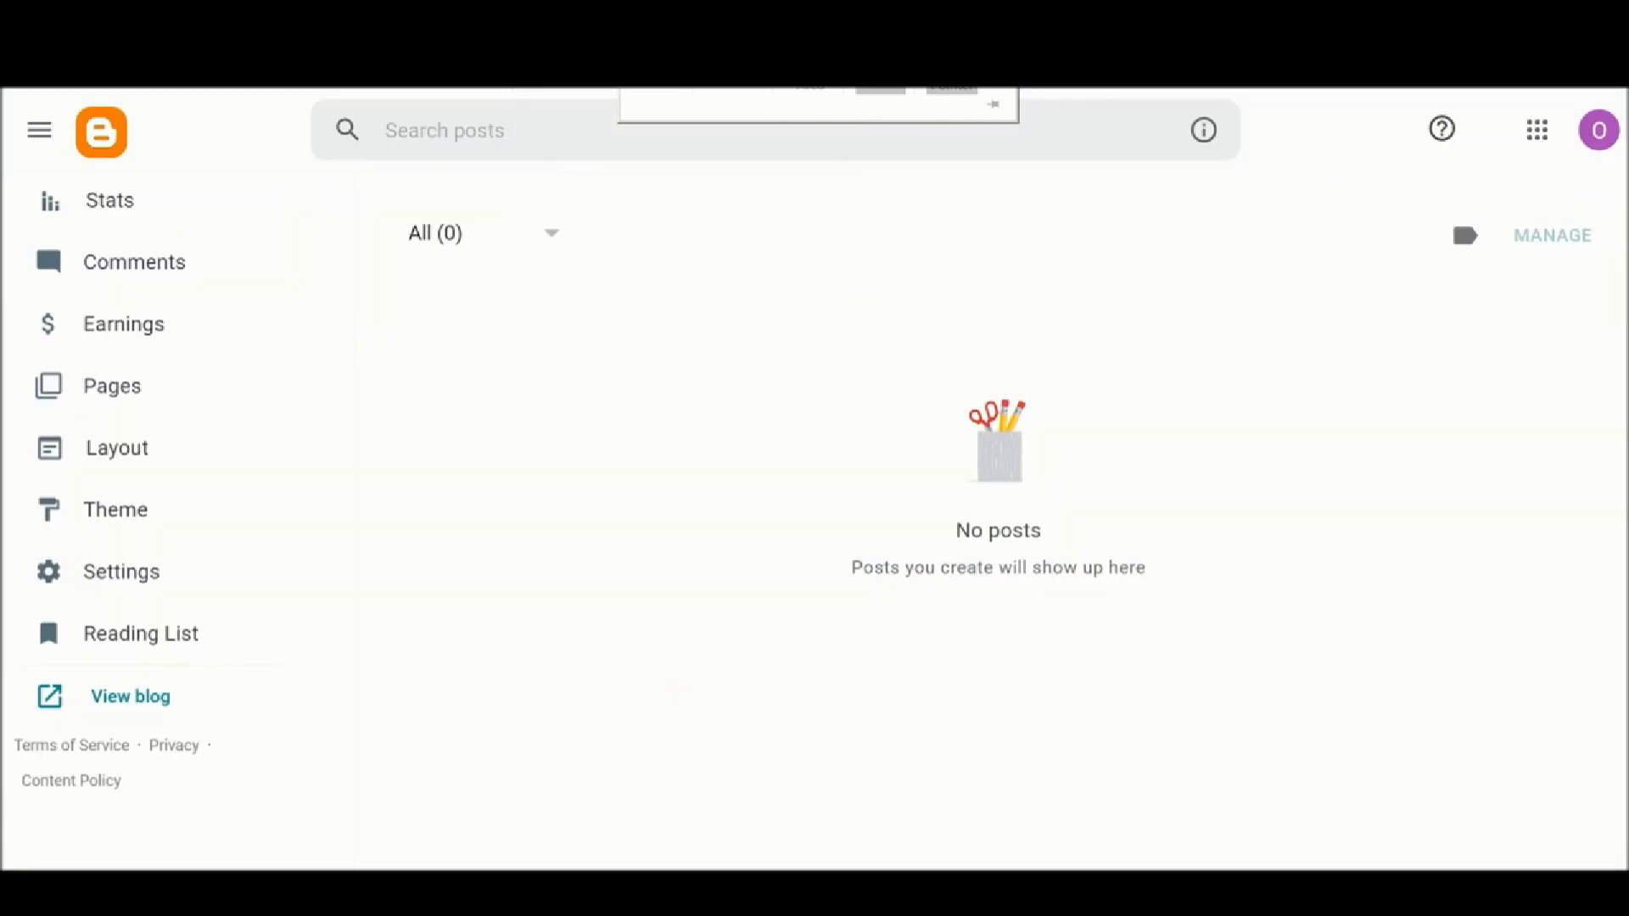
{"action": "left_click", "coordinate": [125, 586]}
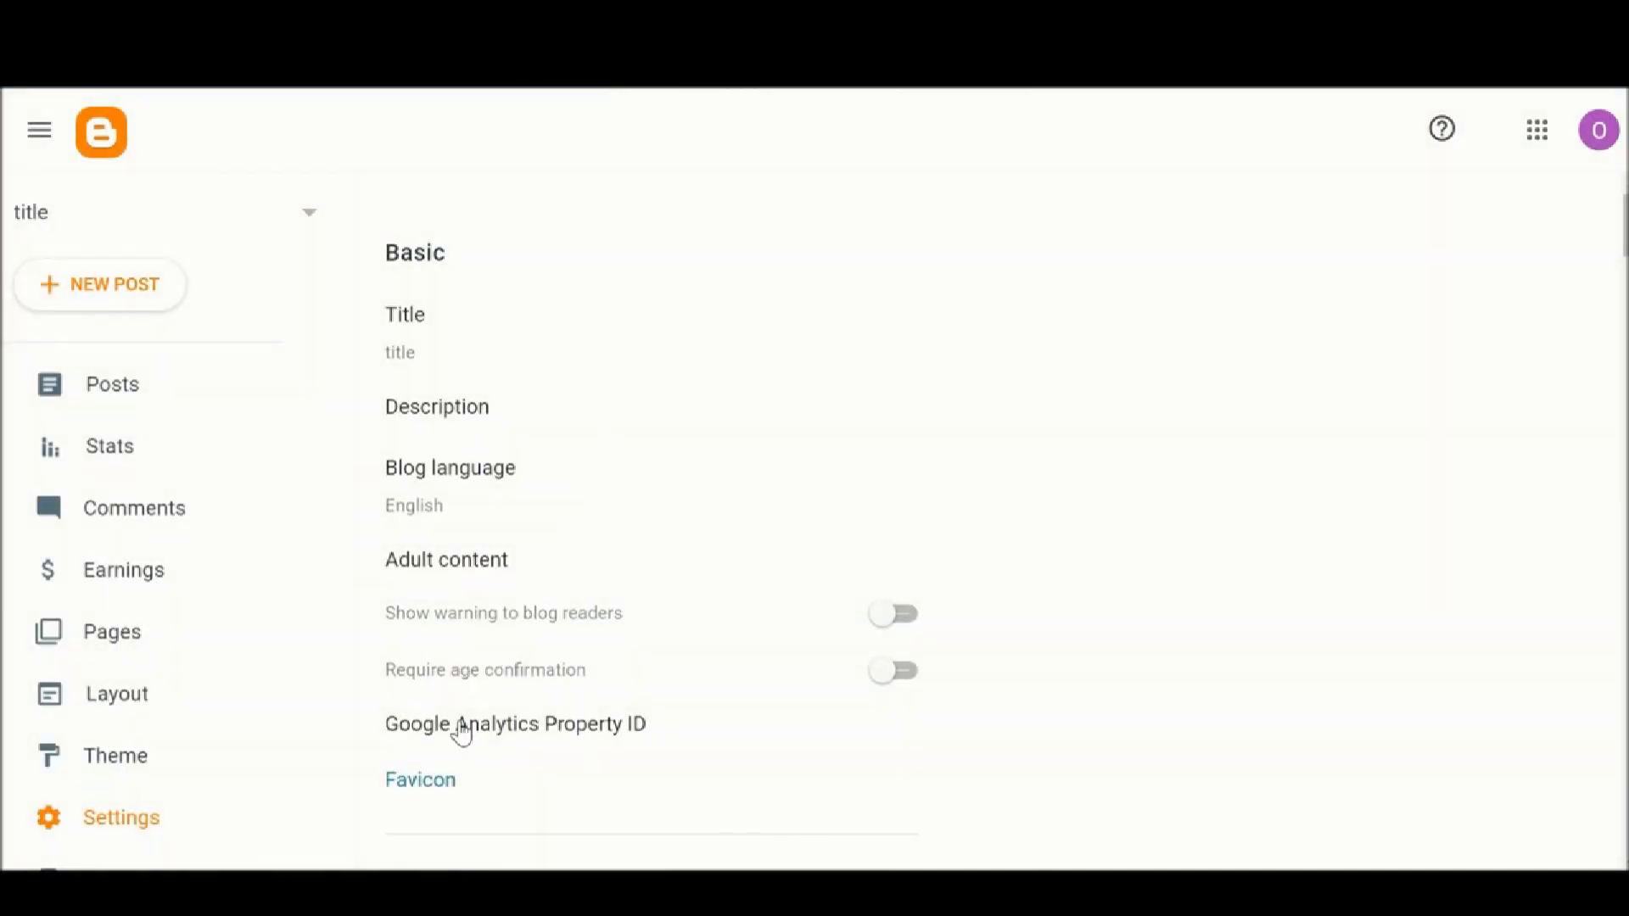
{"action": "left_click", "coordinate": [480, 730]}
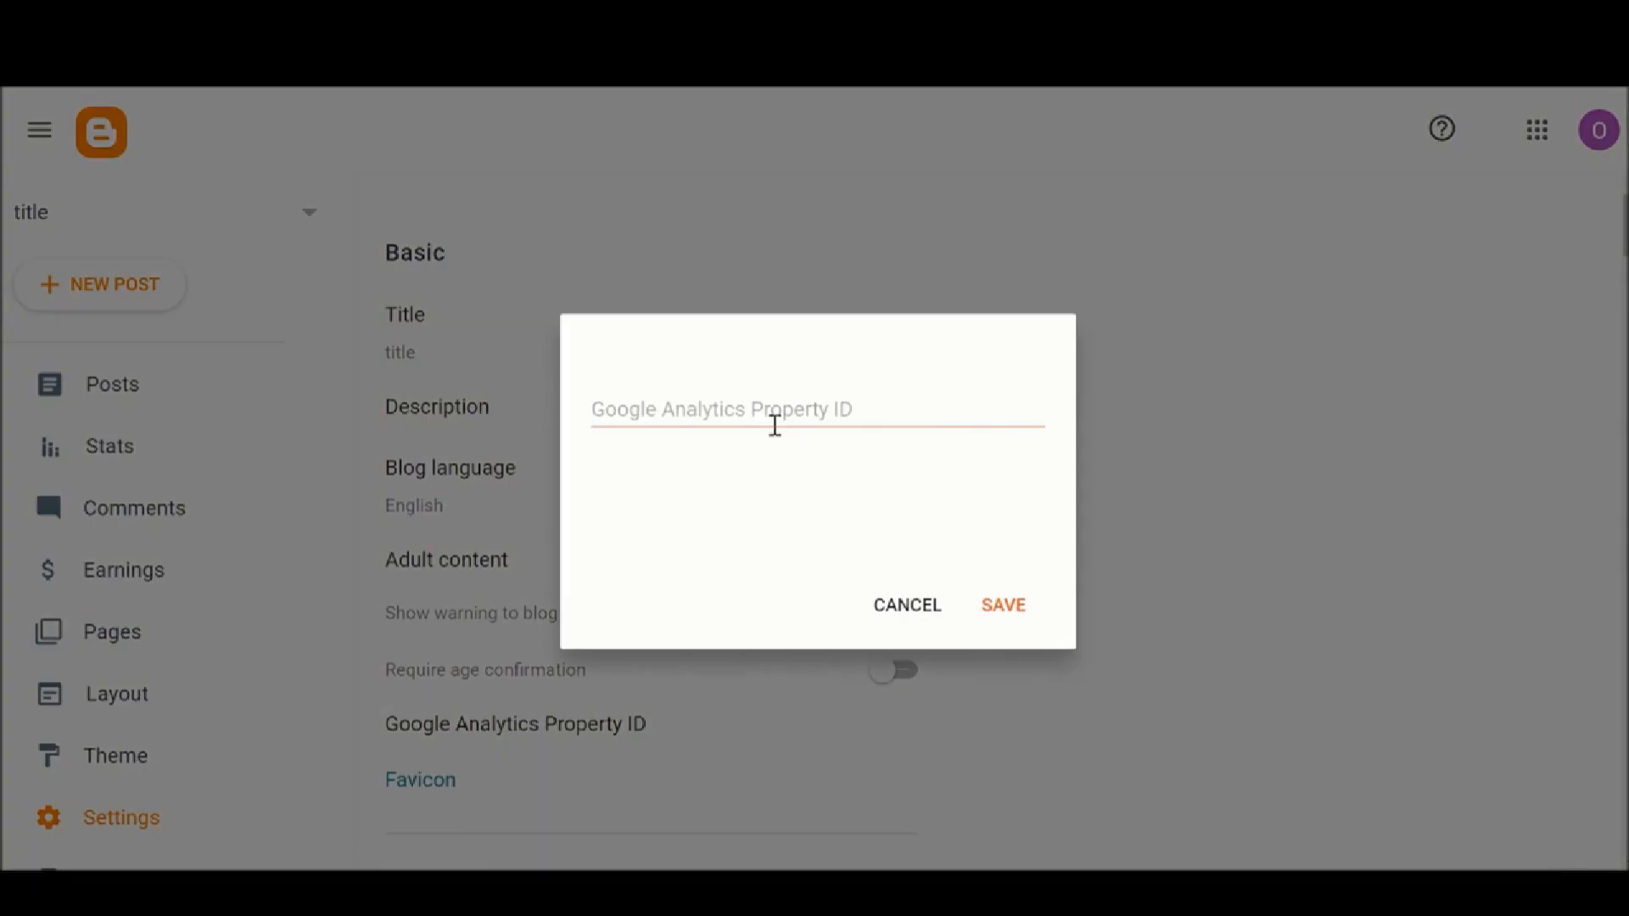
{"action": "left_click", "coordinate": [774, 420]}
{"action": "key", "text": "ctrl+v"}
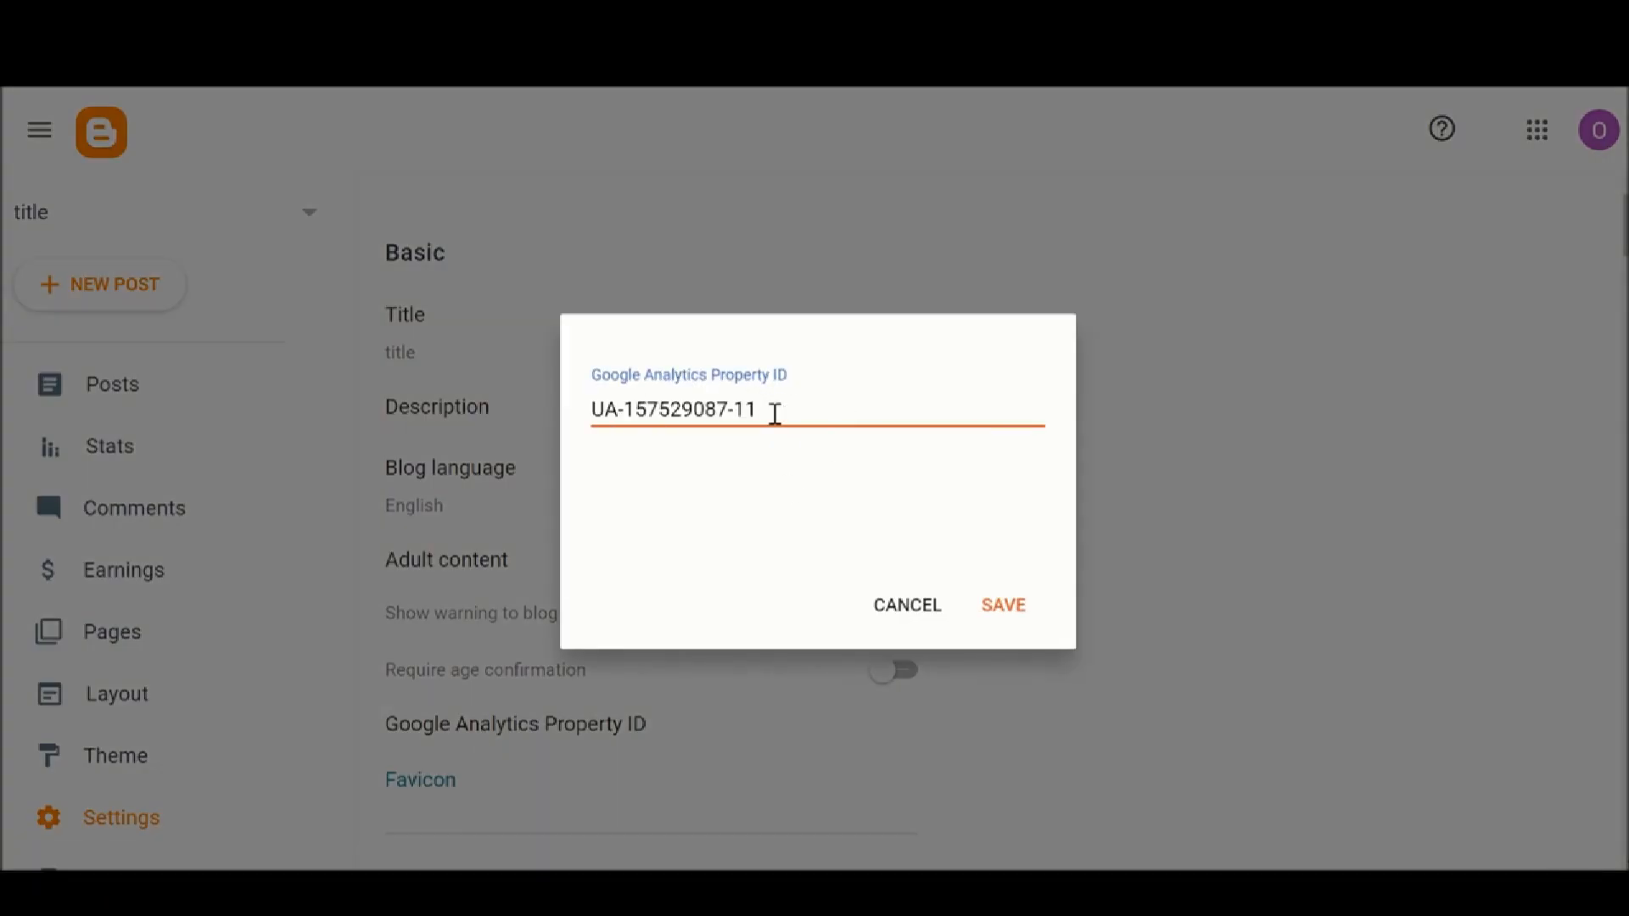
{"action": "left_click", "coordinate": [1004, 608]}
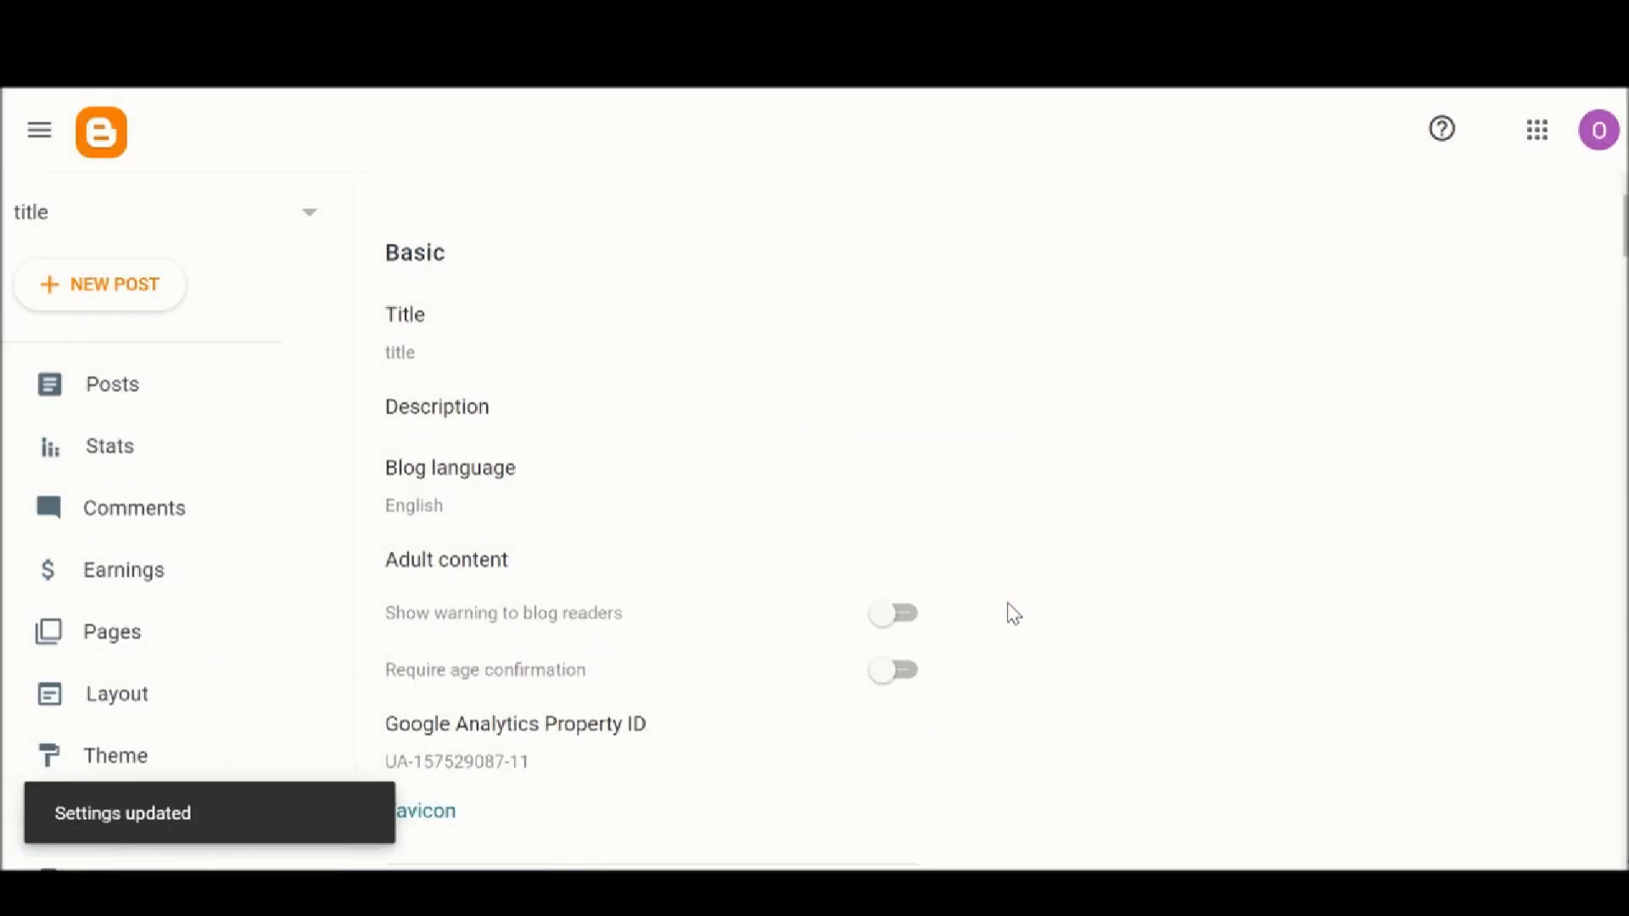
Open the blog's Favicon setting and view the search engine visibility option under Privacy
{"action": "scroll", "coordinate": [596, 600], "scroll_direction": "down", "scroll_amount": 3}
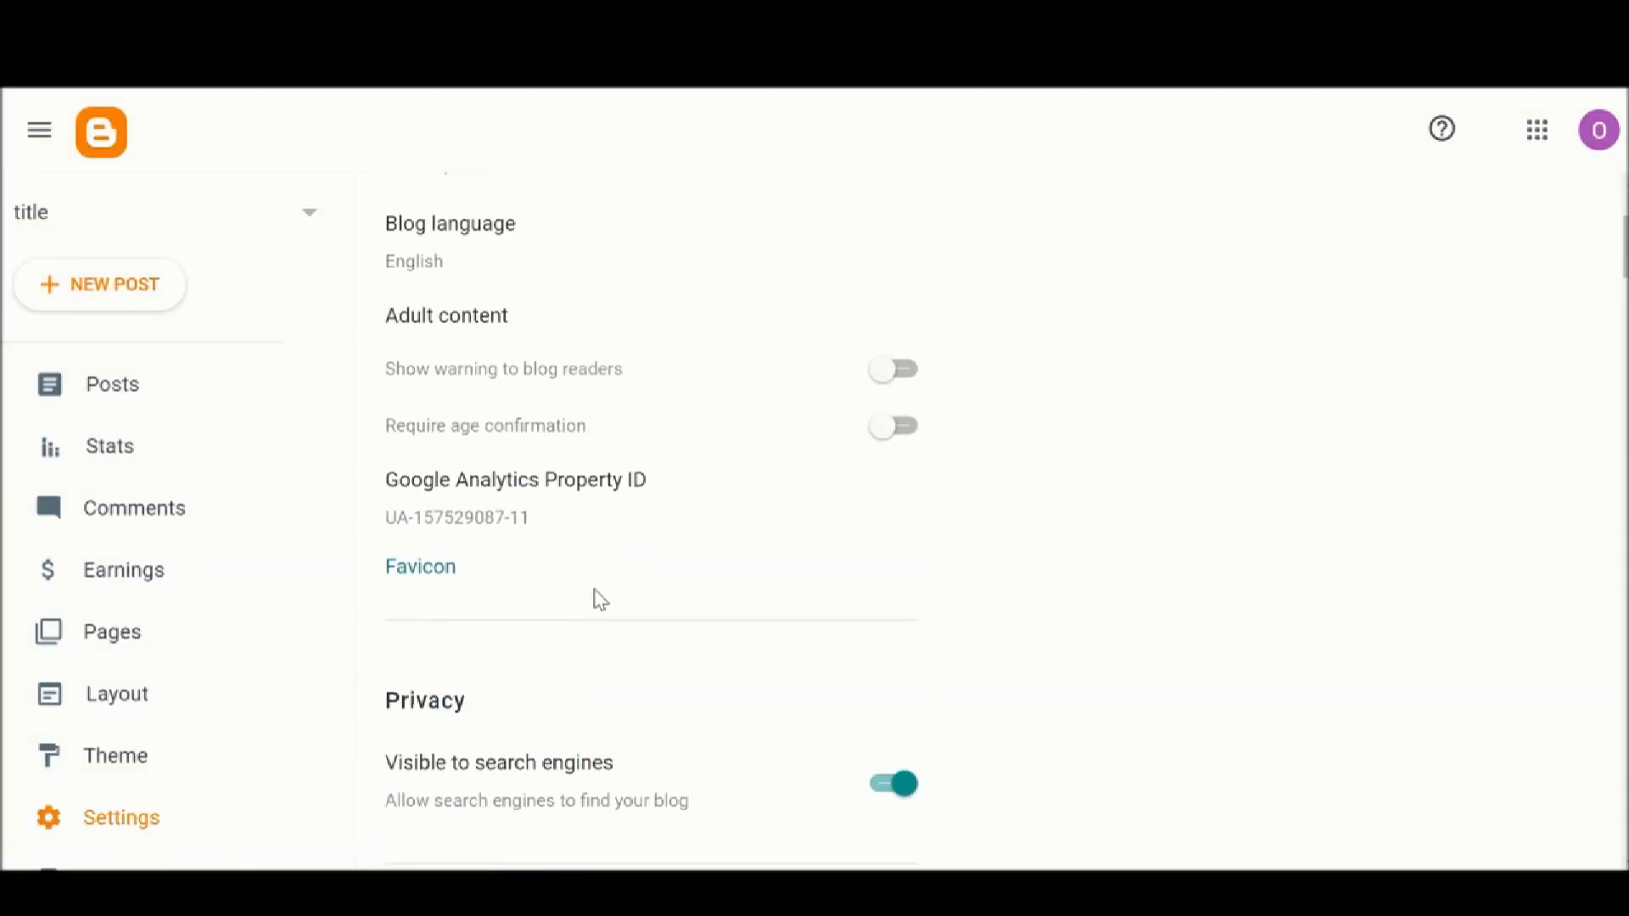
{"action": "left_click", "coordinate": [435, 573]}
{"action": "scroll", "coordinate": [490, 581], "scroll_direction": "down", "scroll_amount": 3}
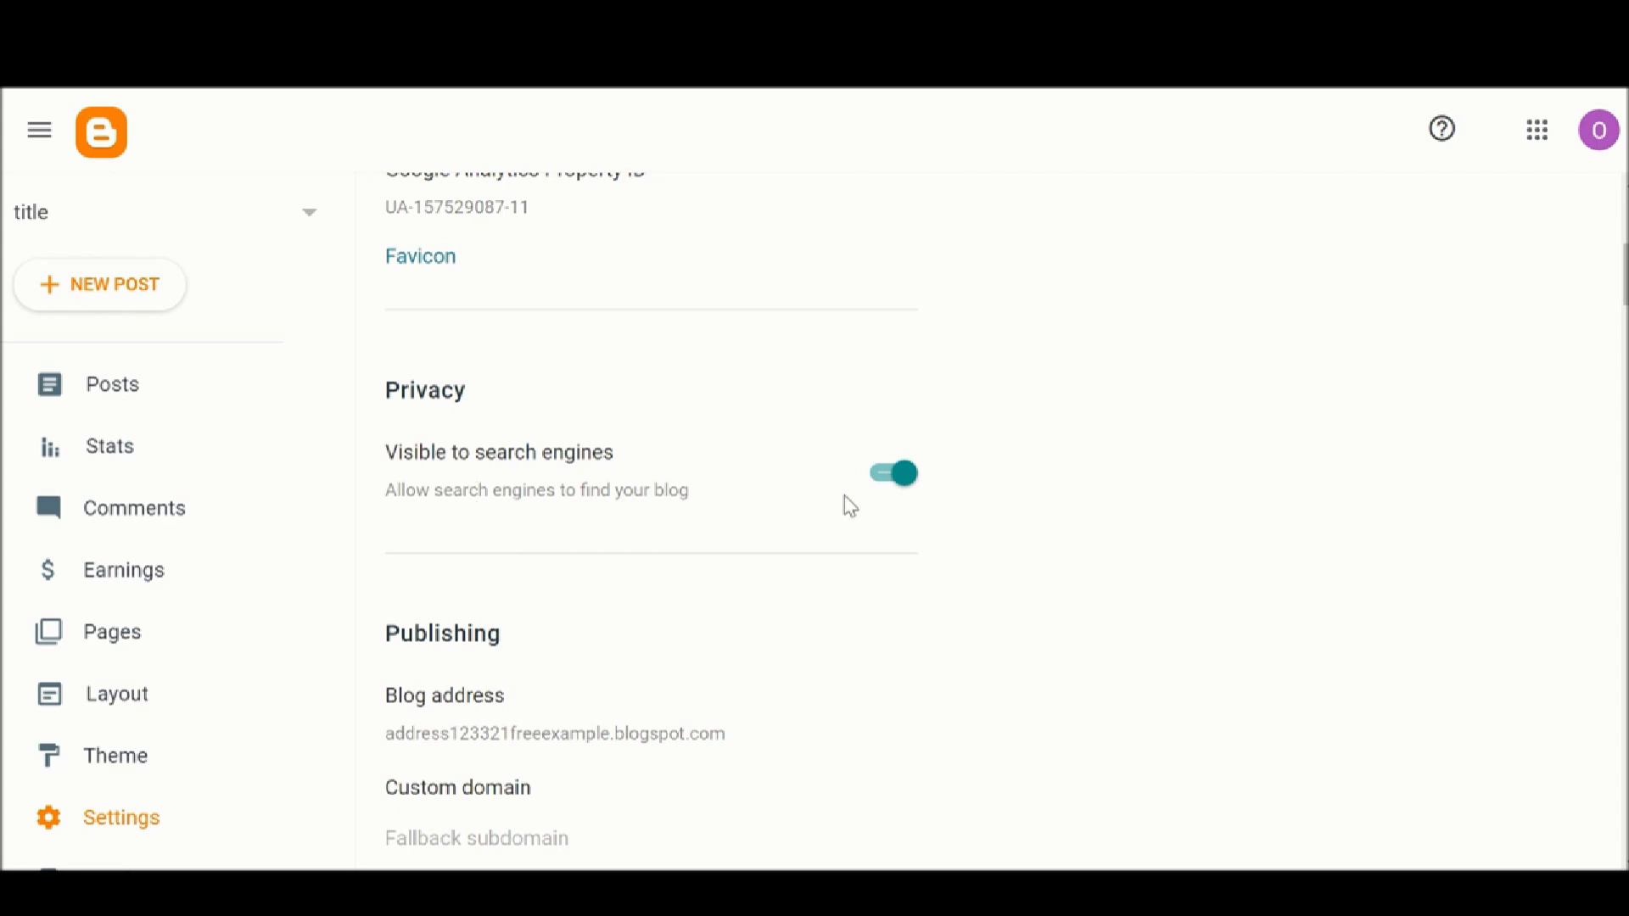
Open the blog address under Publishing for editing and save it as address123321freeexample.blogspot.com
{"action": "scroll", "coordinate": [690, 414], "scroll_direction": "down", "scroll_amount": 2}
{"action": "scroll", "coordinate": [691, 414], "scroll_direction": "down", "scroll_amount": 2}
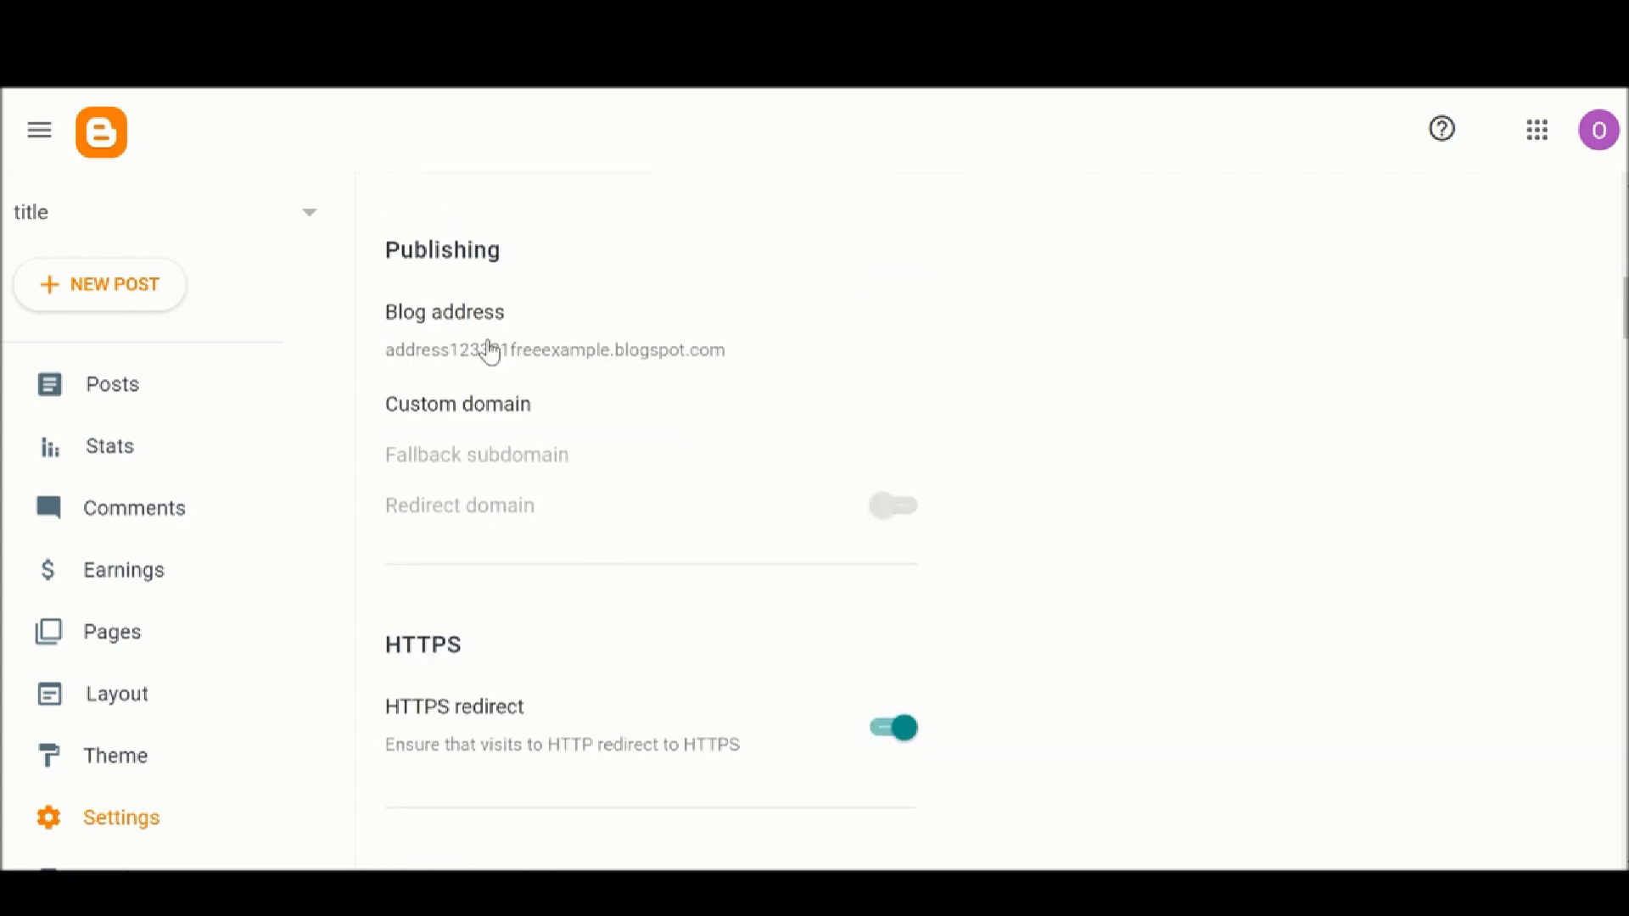
{"action": "left_click", "coordinate": [583, 366]}
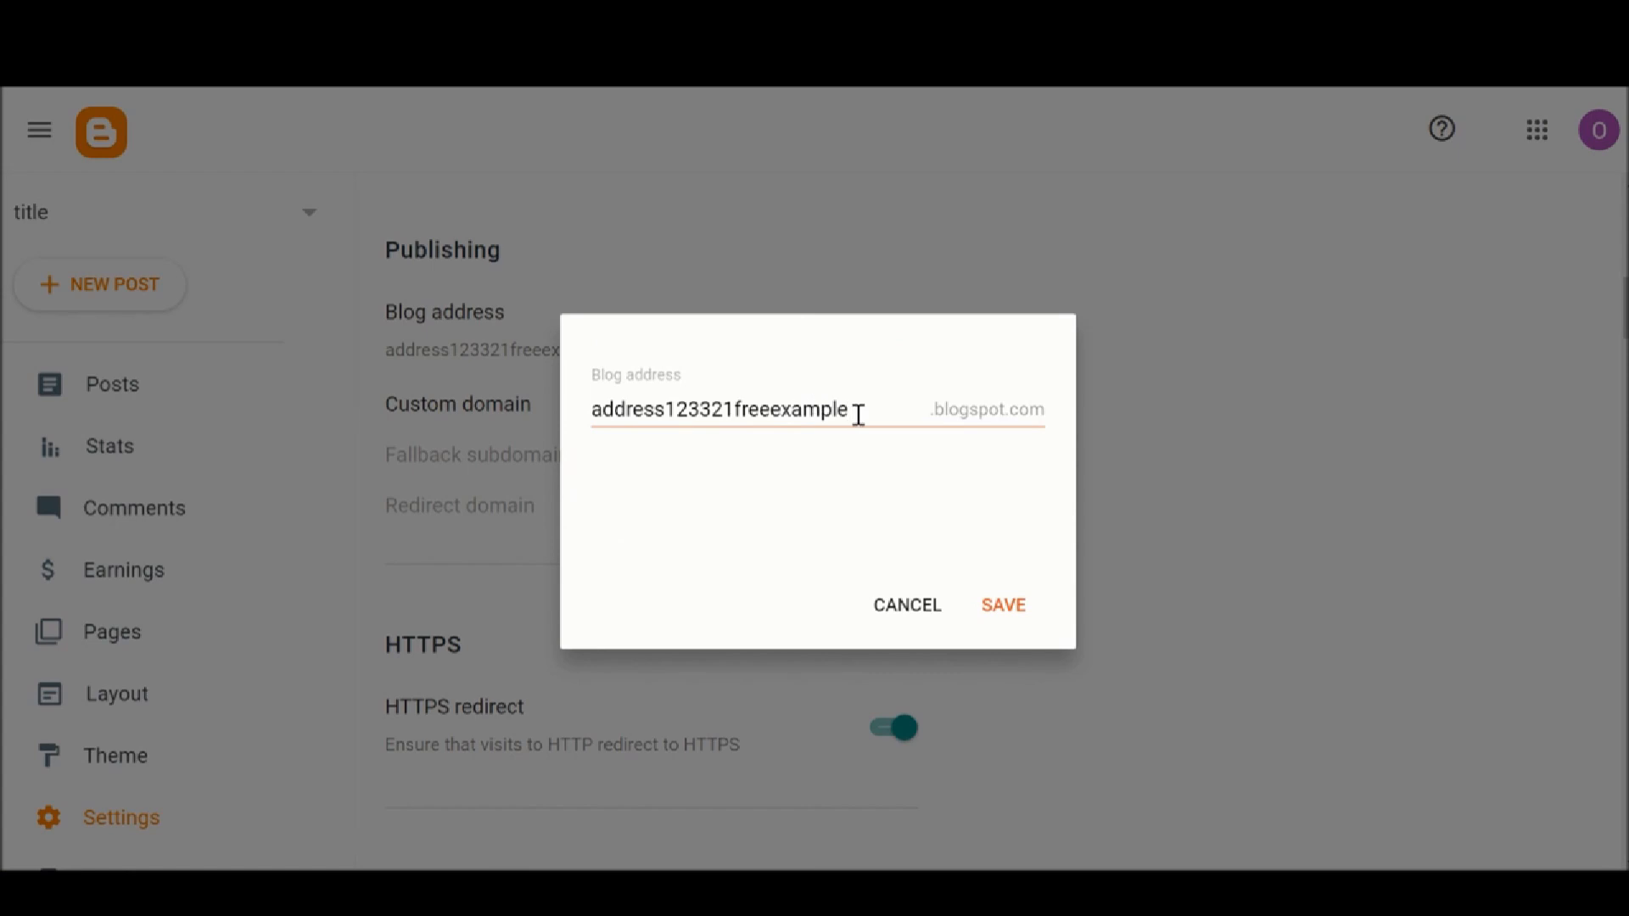
{"action": "left_click", "coordinate": [857, 413]}
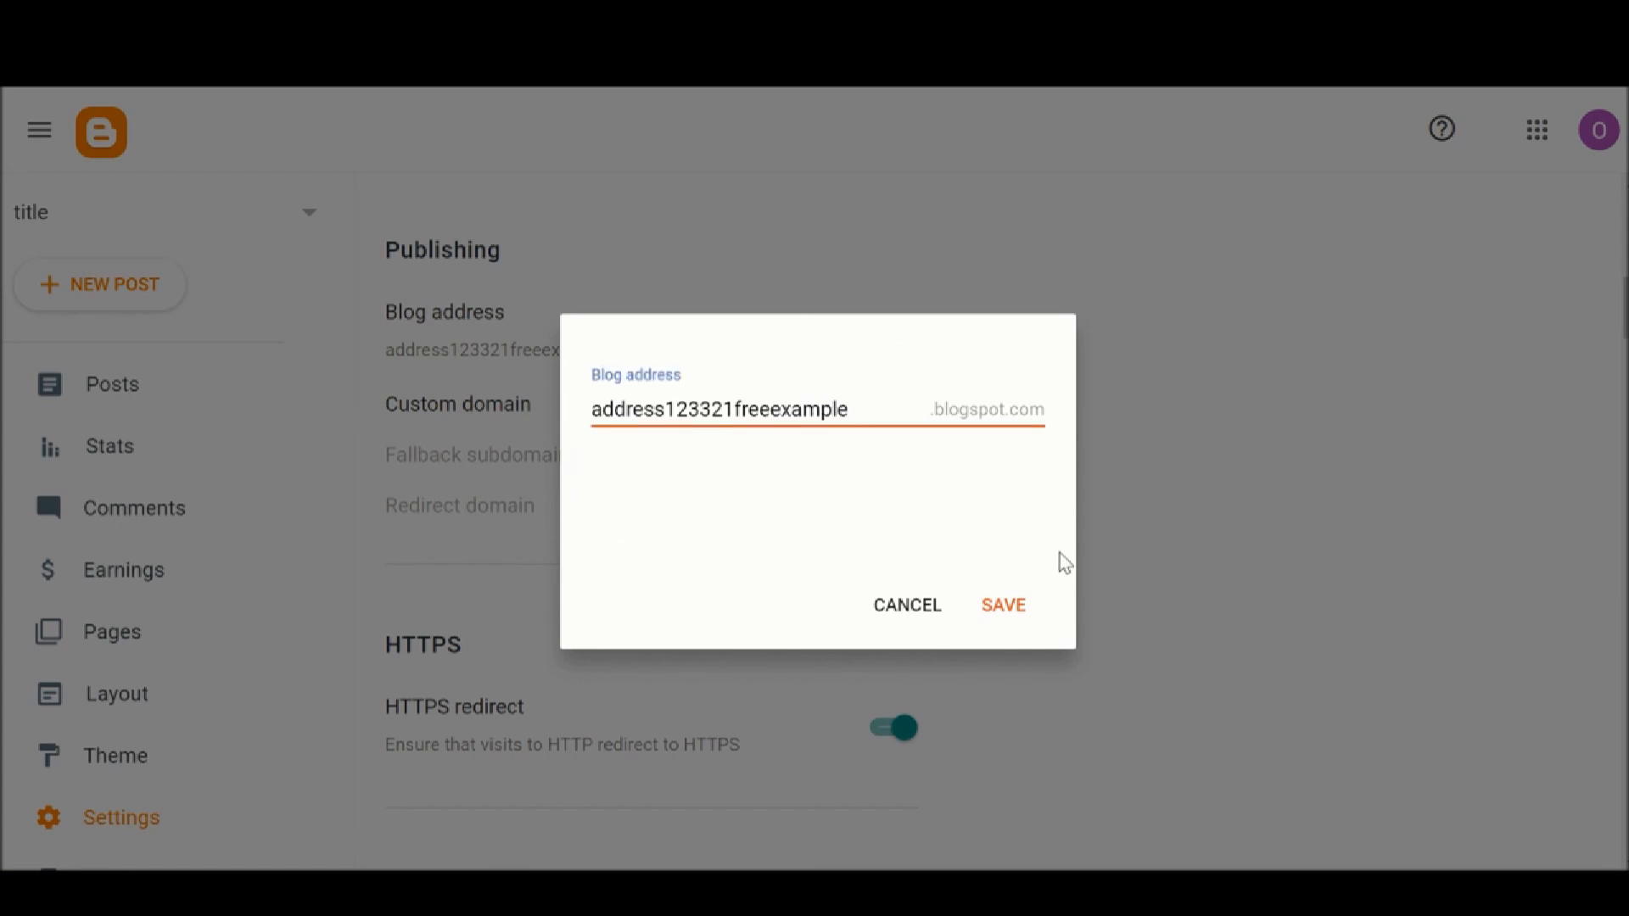
{"action": "left_click", "coordinate": [993, 626]}
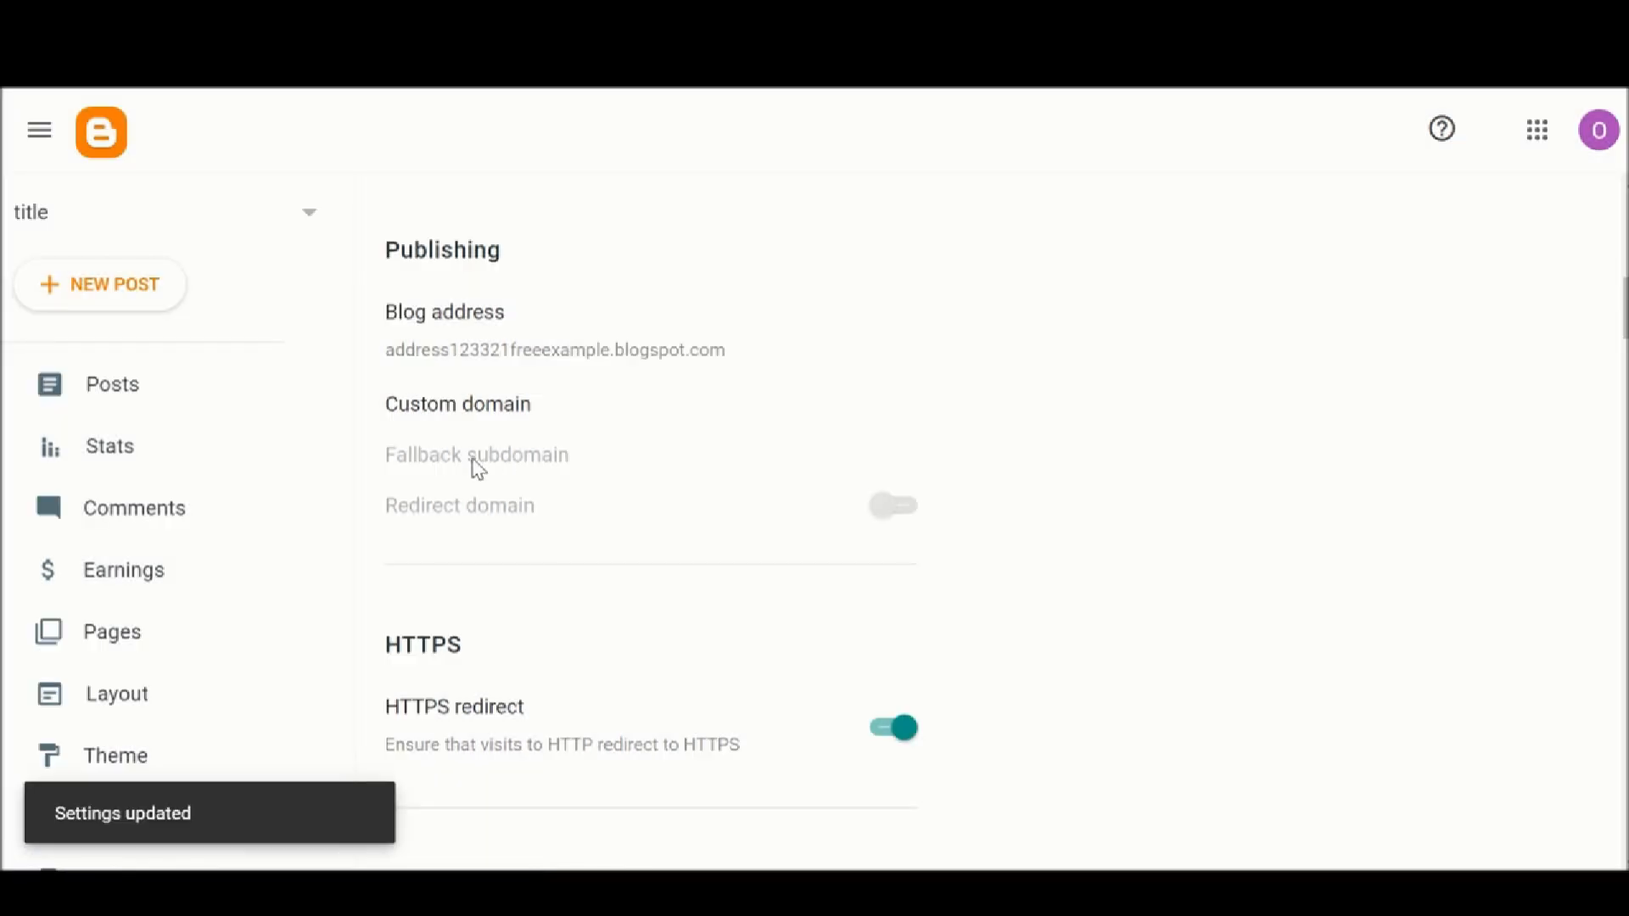
Open the custom domain setting, go to buy a domain, and look through the names Google Domains suggests for "title"
{"action": "left_click", "coordinate": [415, 417]}
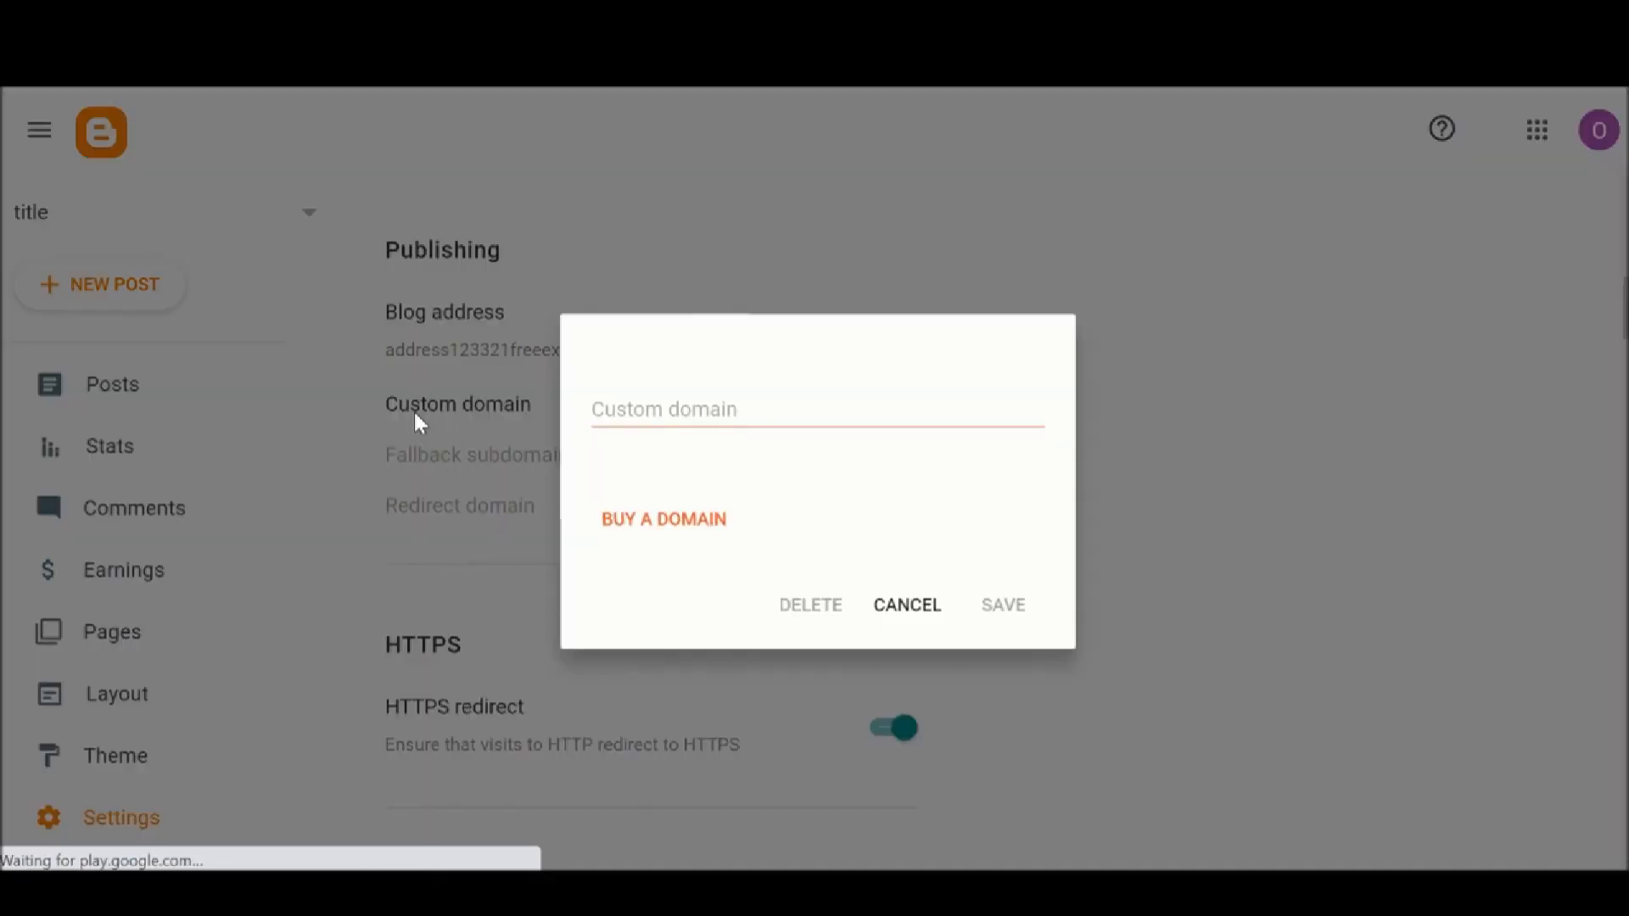
{"action": "left_click", "coordinate": [666, 526]}
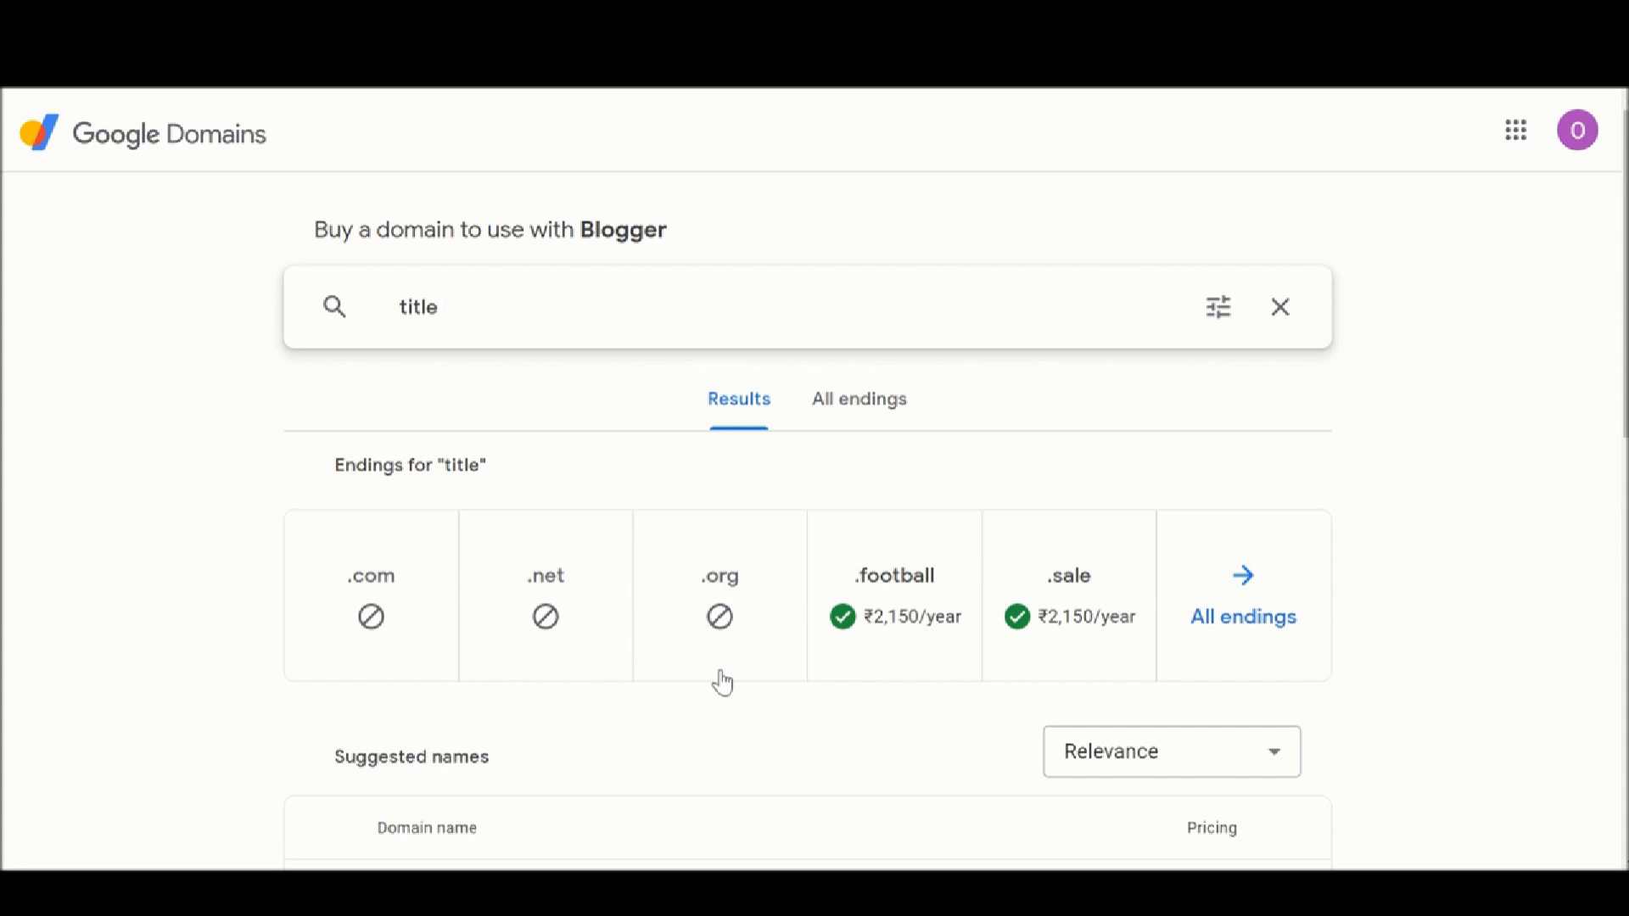
{"action": "scroll", "coordinate": [720, 680], "scroll_direction": "down", "scroll_amount": 4}
{"action": "scroll", "coordinate": [720, 680], "scroll_direction": "down", "scroll_amount": 2}
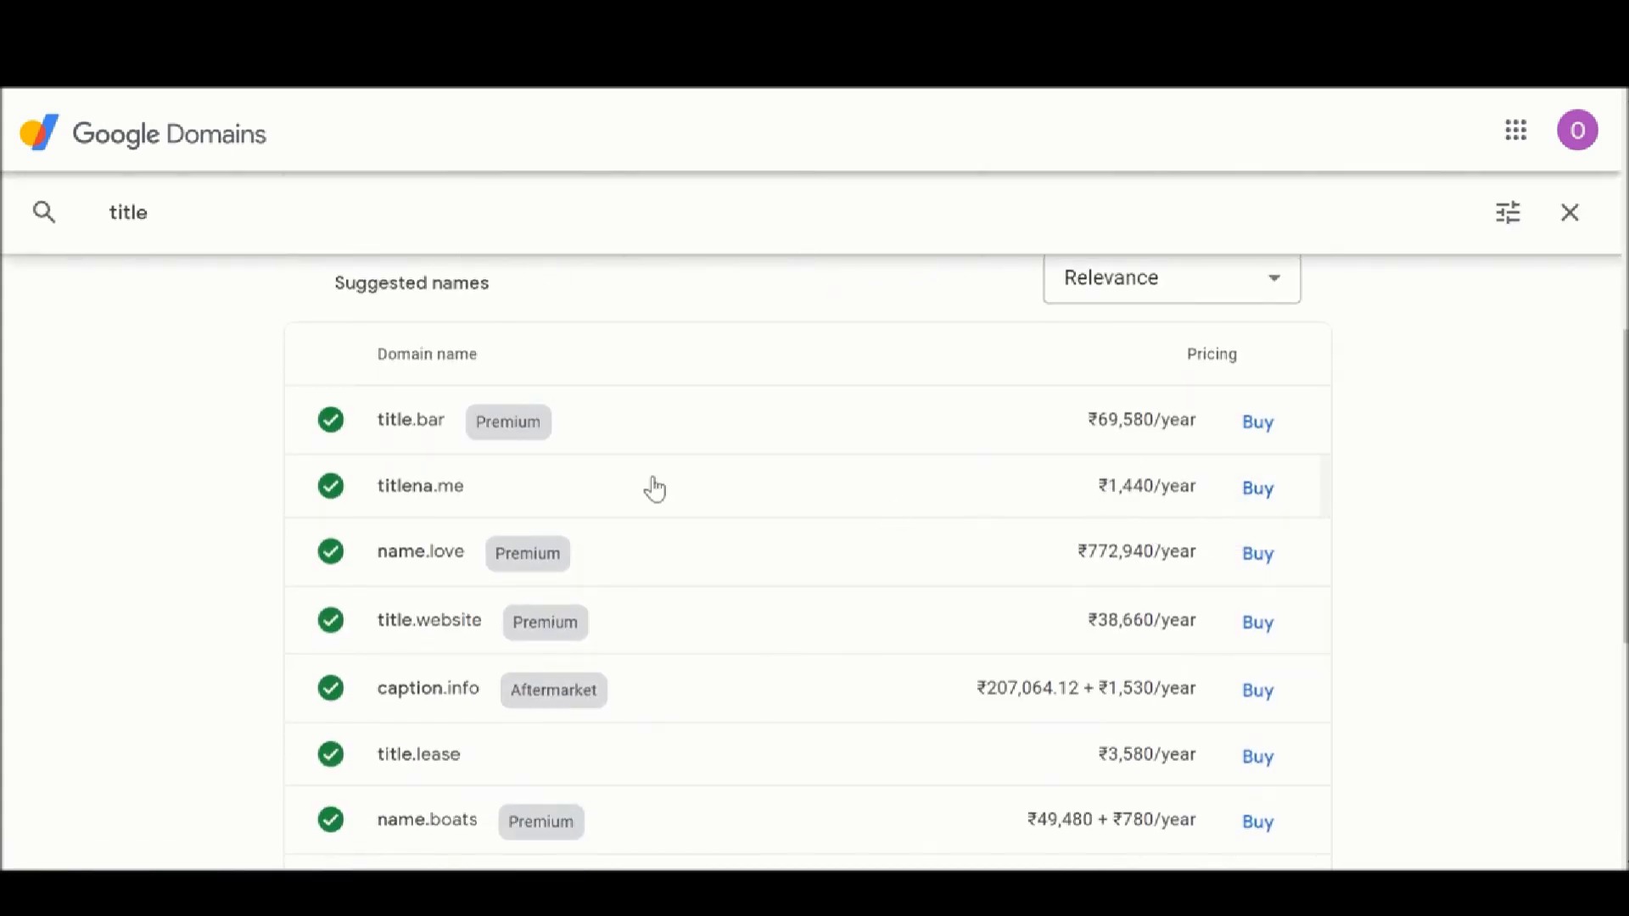
{"action": "scroll", "coordinate": [767, 571], "scroll_direction": "down", "scroll_amount": 3}
{"action": "scroll", "coordinate": [768, 574], "scroll_direction": "down", "scroll_amount": 10}
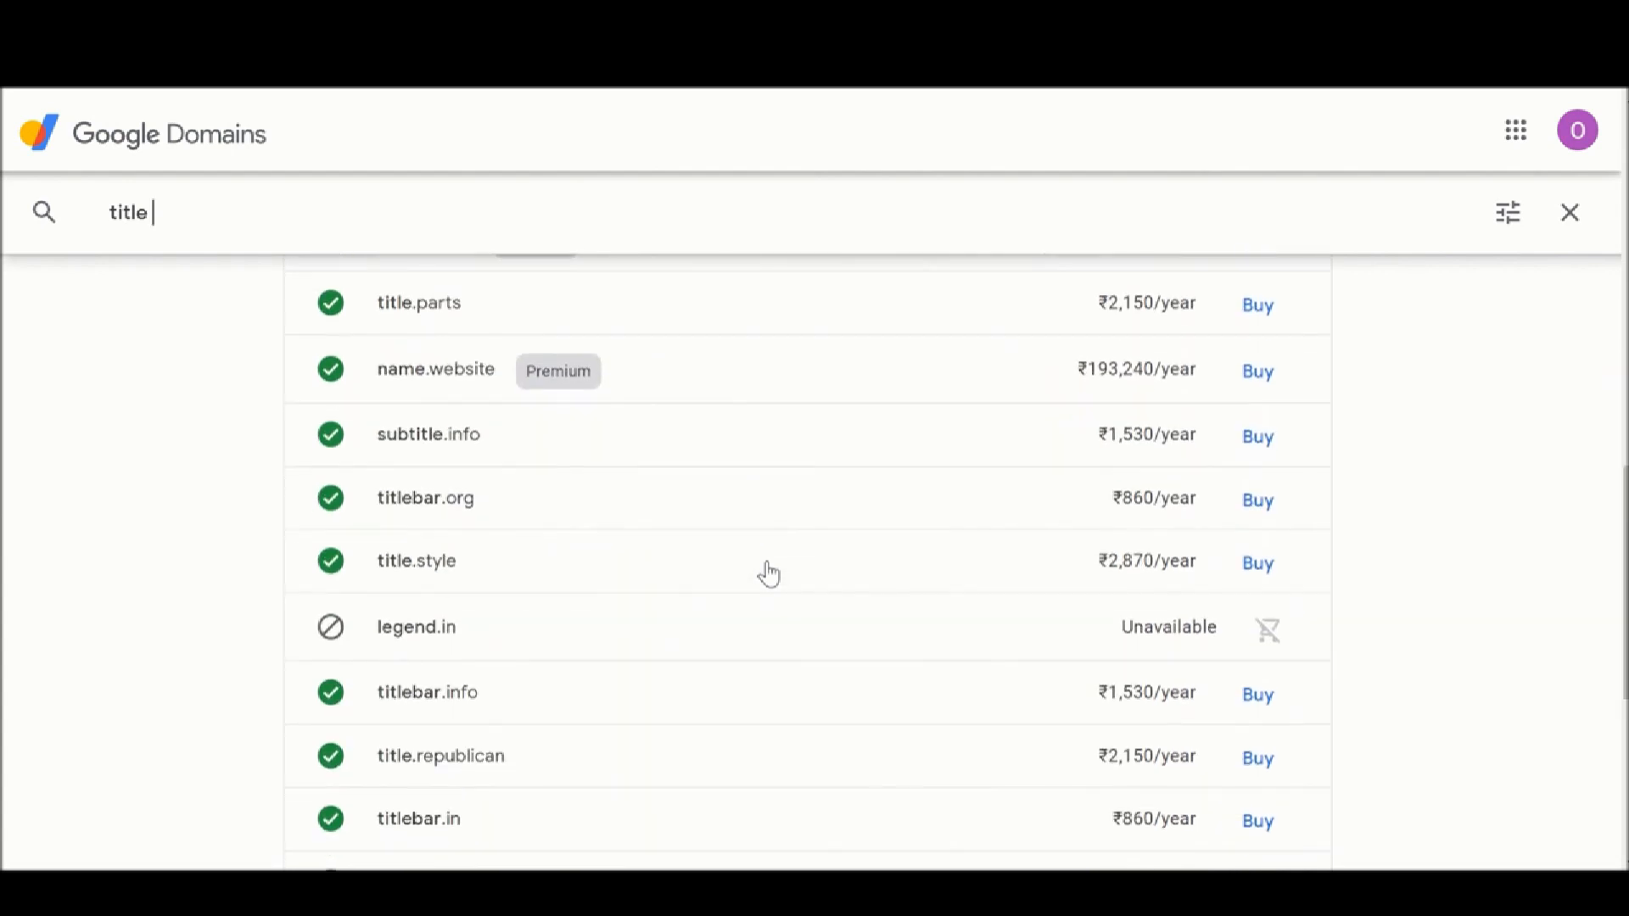
{"action": "scroll", "coordinate": [769, 574], "scroll_direction": "up", "scroll_amount": 15}
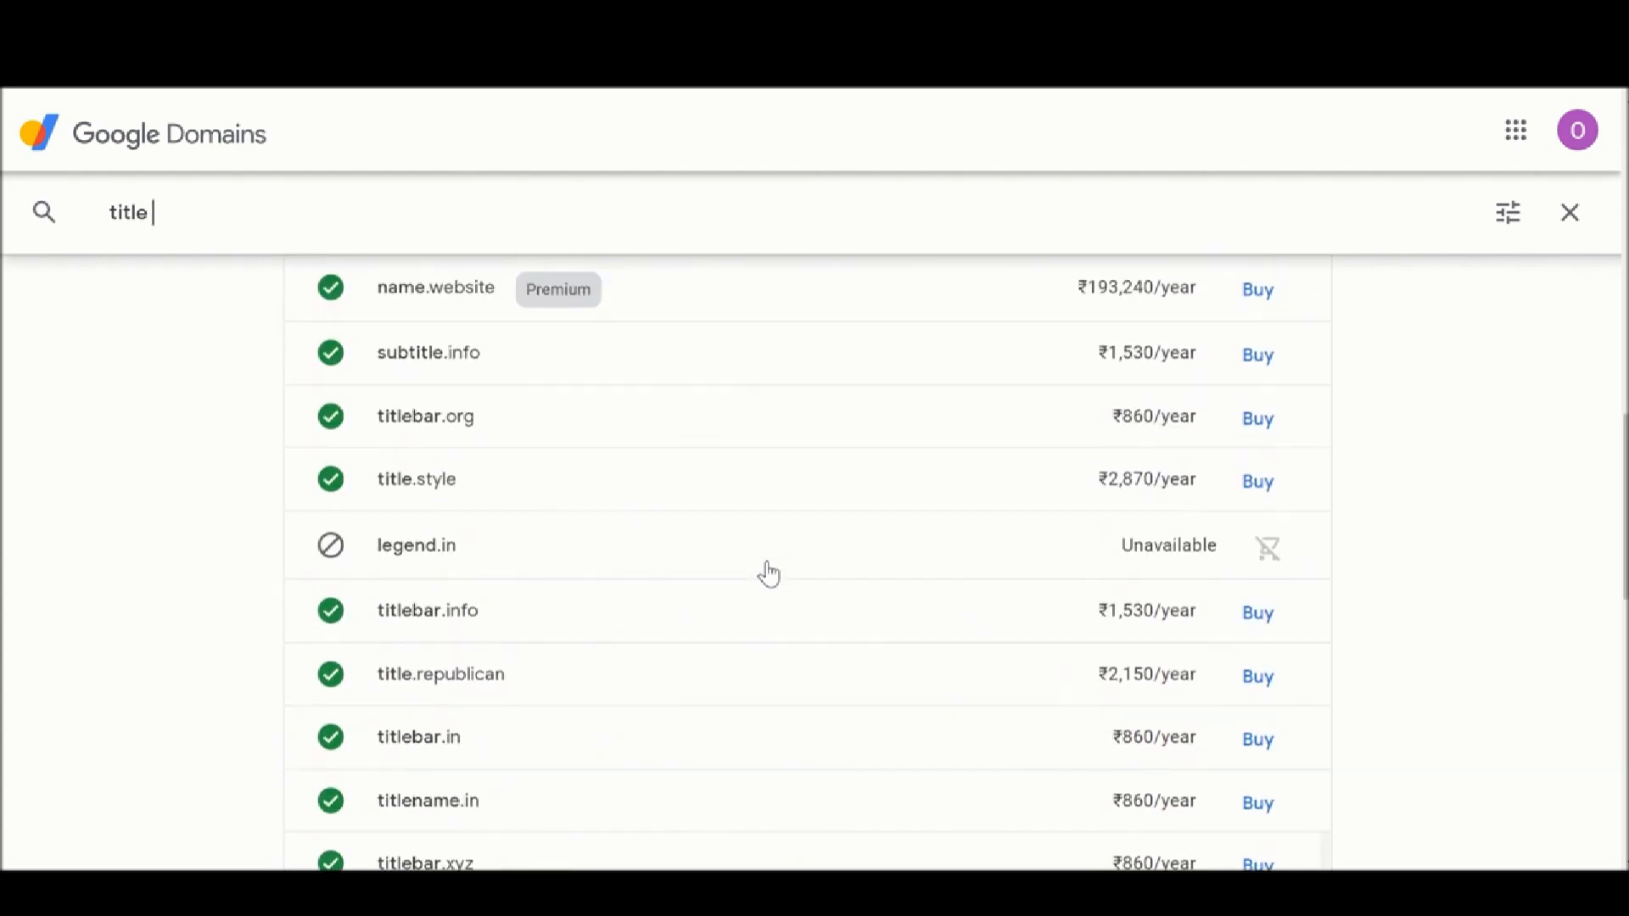
{"action": "scroll", "coordinate": [768, 573], "scroll_direction": "up", "scroll_amount": 2}
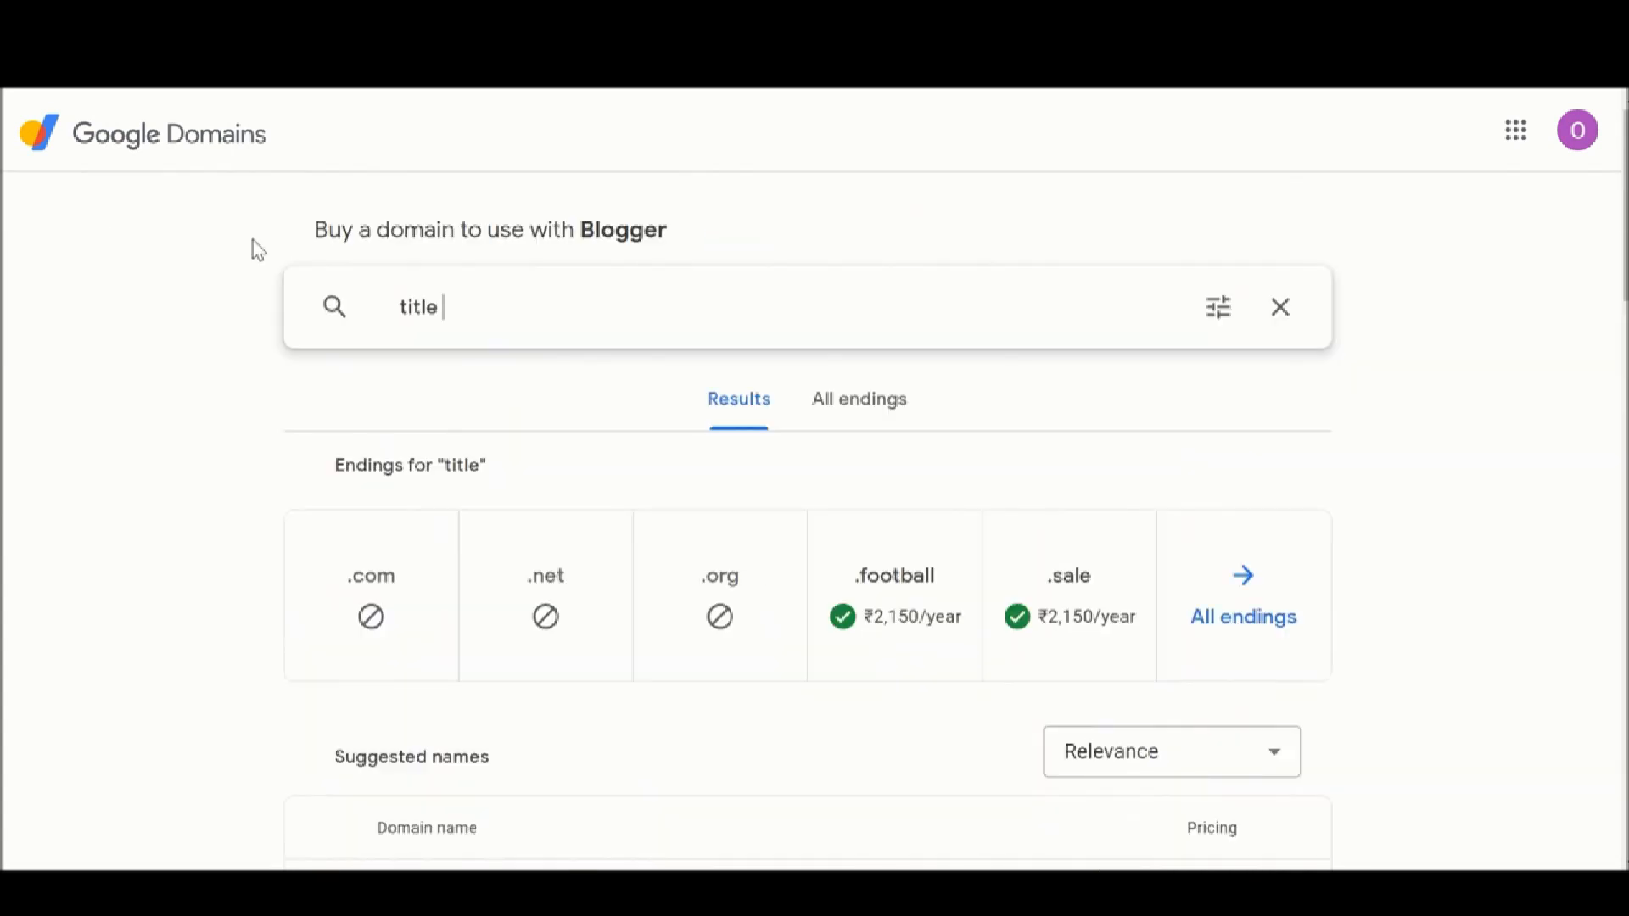
Return to the blog's settings in Blogger and view the custom domain option under Publishing
{"action": "left_click", "coordinate": [20, 75]}
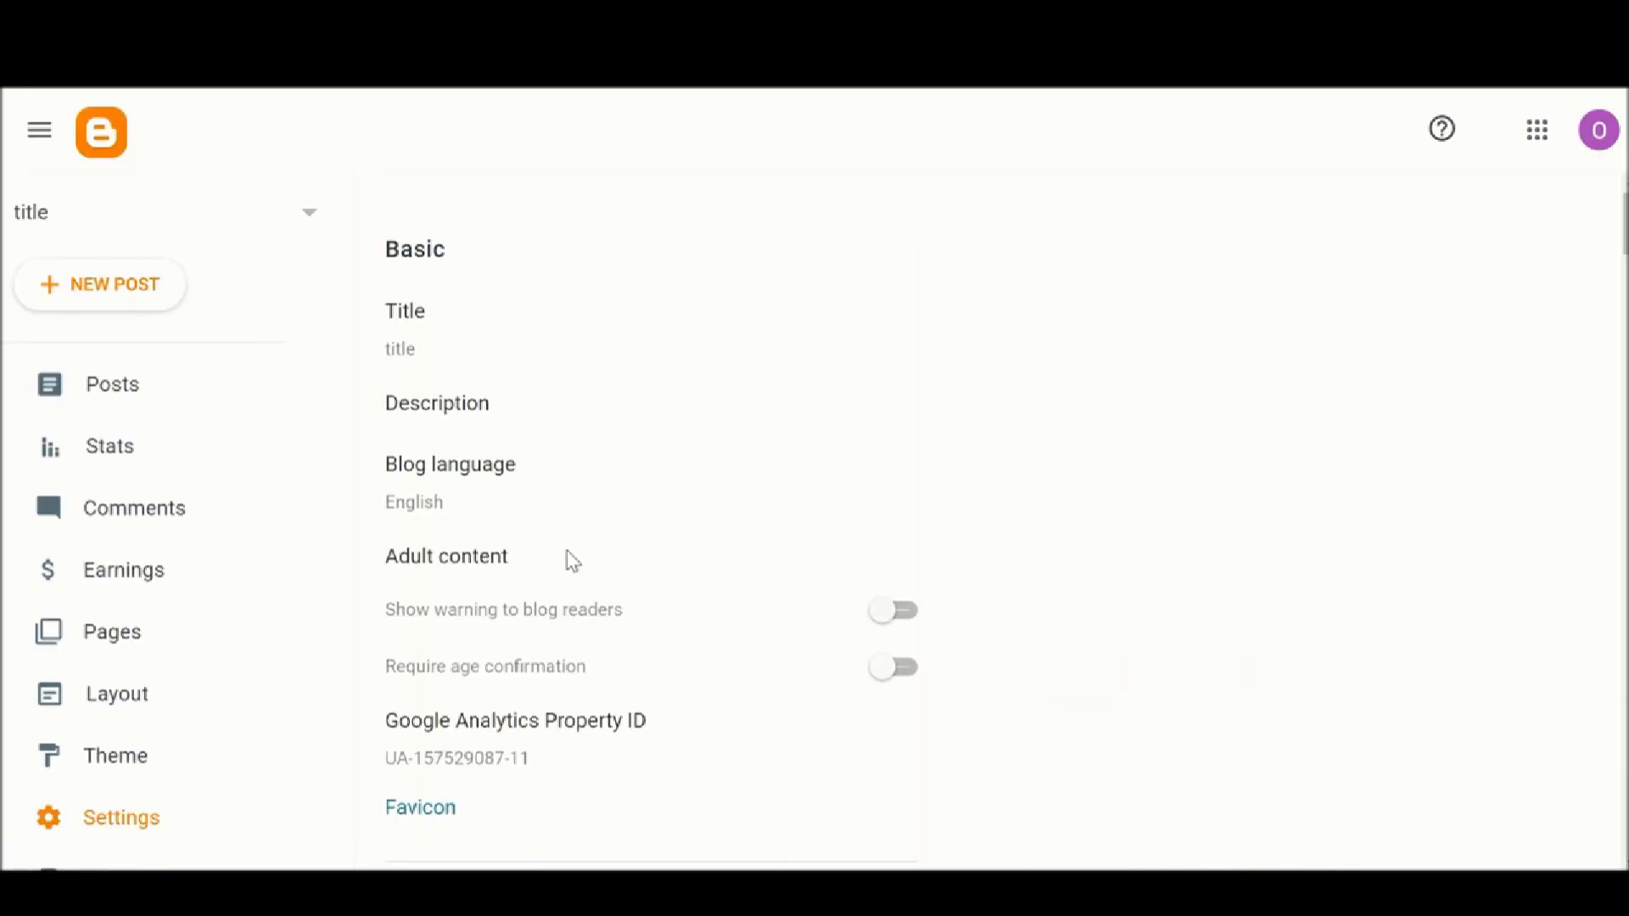
{"action": "scroll", "coordinate": [571, 564], "scroll_direction": "down", "scroll_amount": 10}
{"action": "scroll", "coordinate": [567, 560], "scroll_direction": "down", "scroll_amount": 3}
{"action": "scroll", "coordinate": [568, 560], "scroll_direction": "up", "scroll_amount": 3}
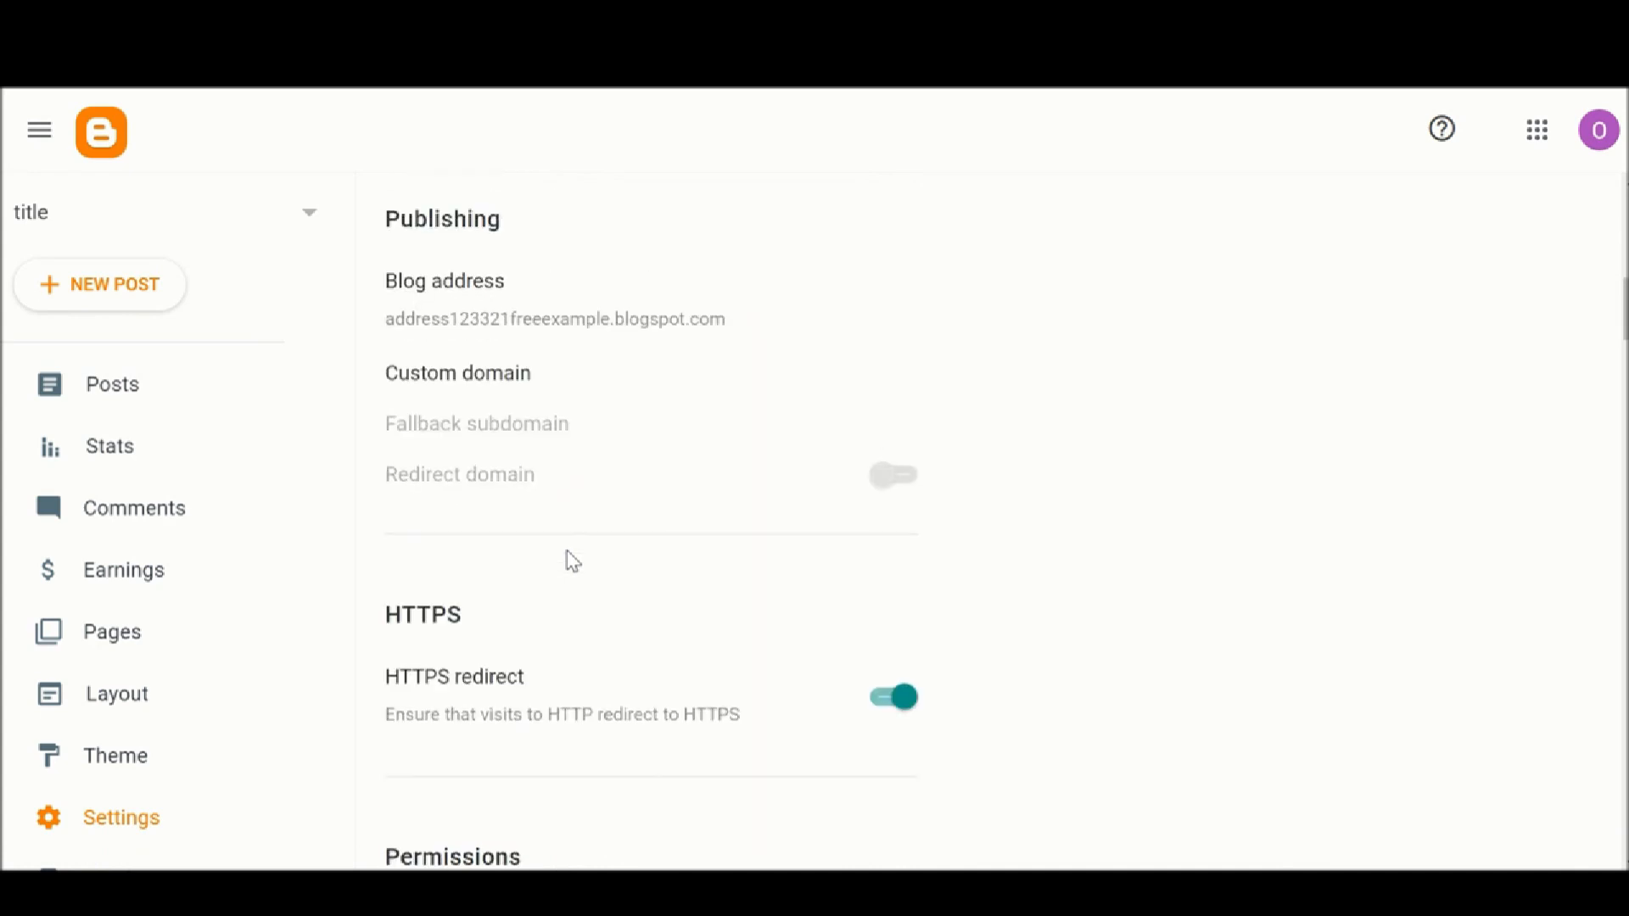
{"action": "left_click", "coordinate": [460, 414]}
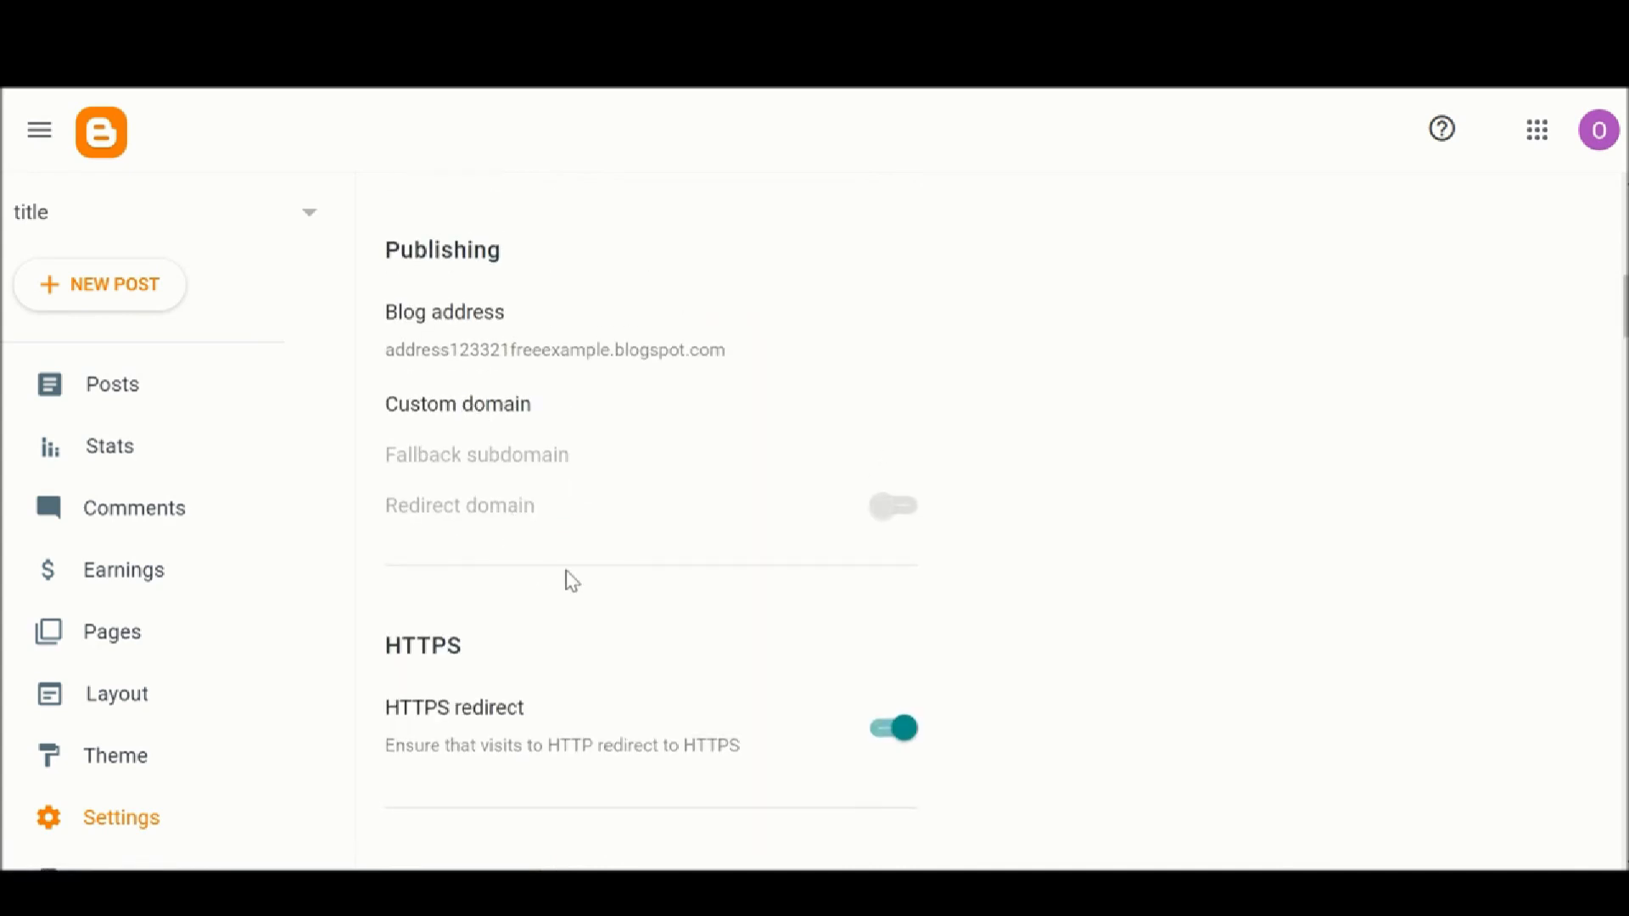
Open the Blog admins and authors list under Permissions and save it
{"action": "scroll", "coordinate": [568, 578], "scroll_direction": "down", "scroll_amount": 4}
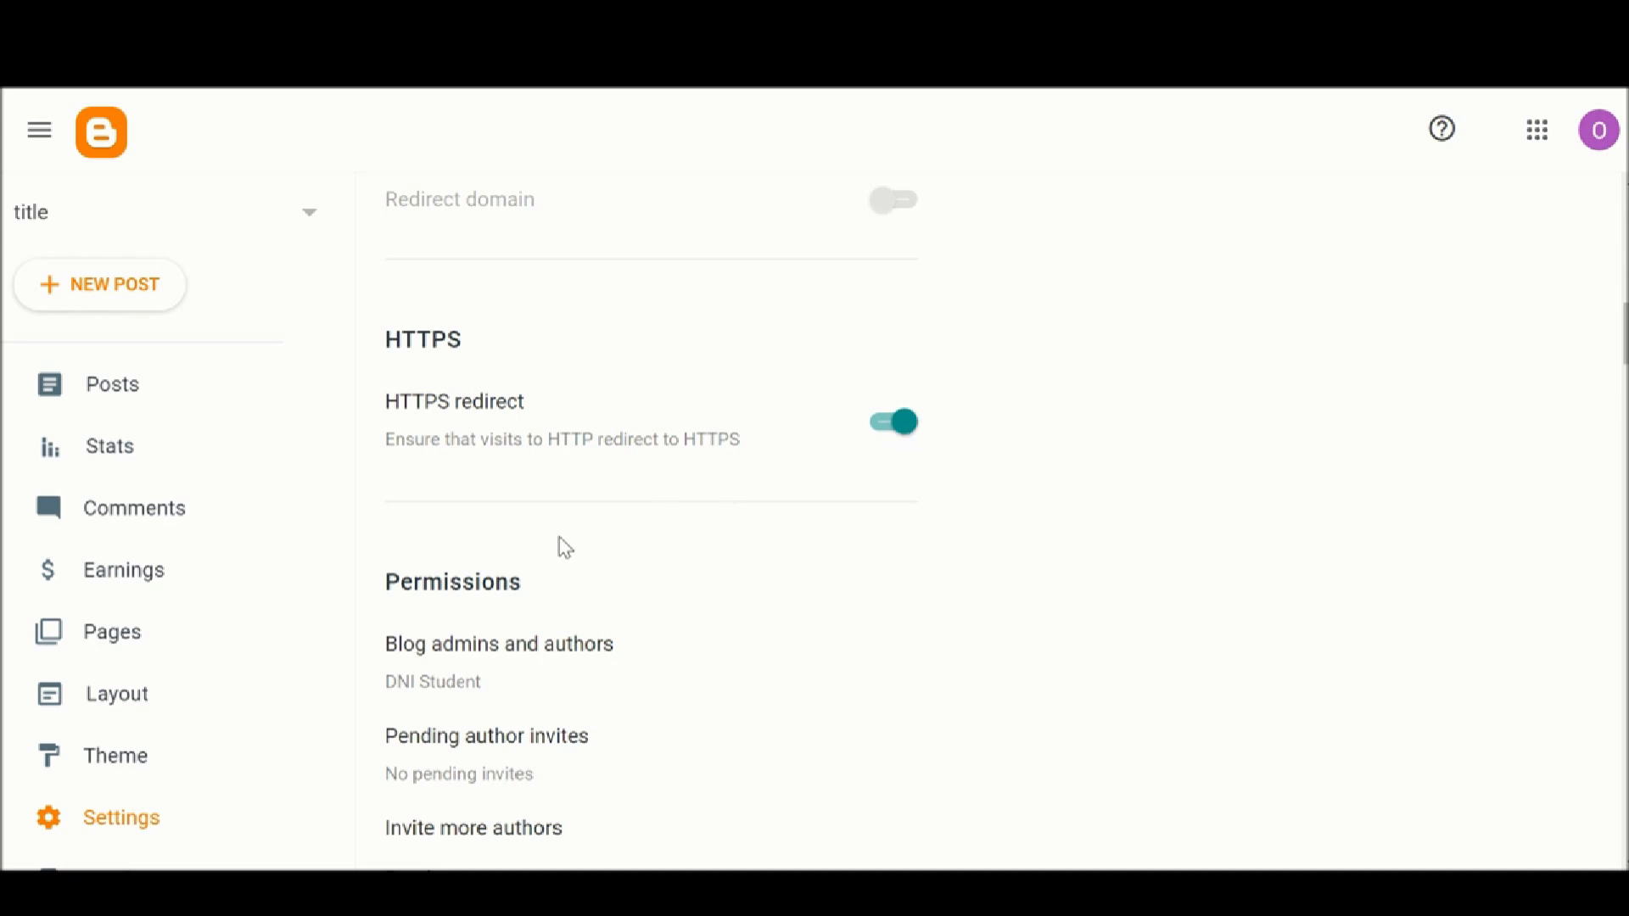
{"action": "scroll", "coordinate": [565, 547], "scroll_direction": "down", "scroll_amount": 3}
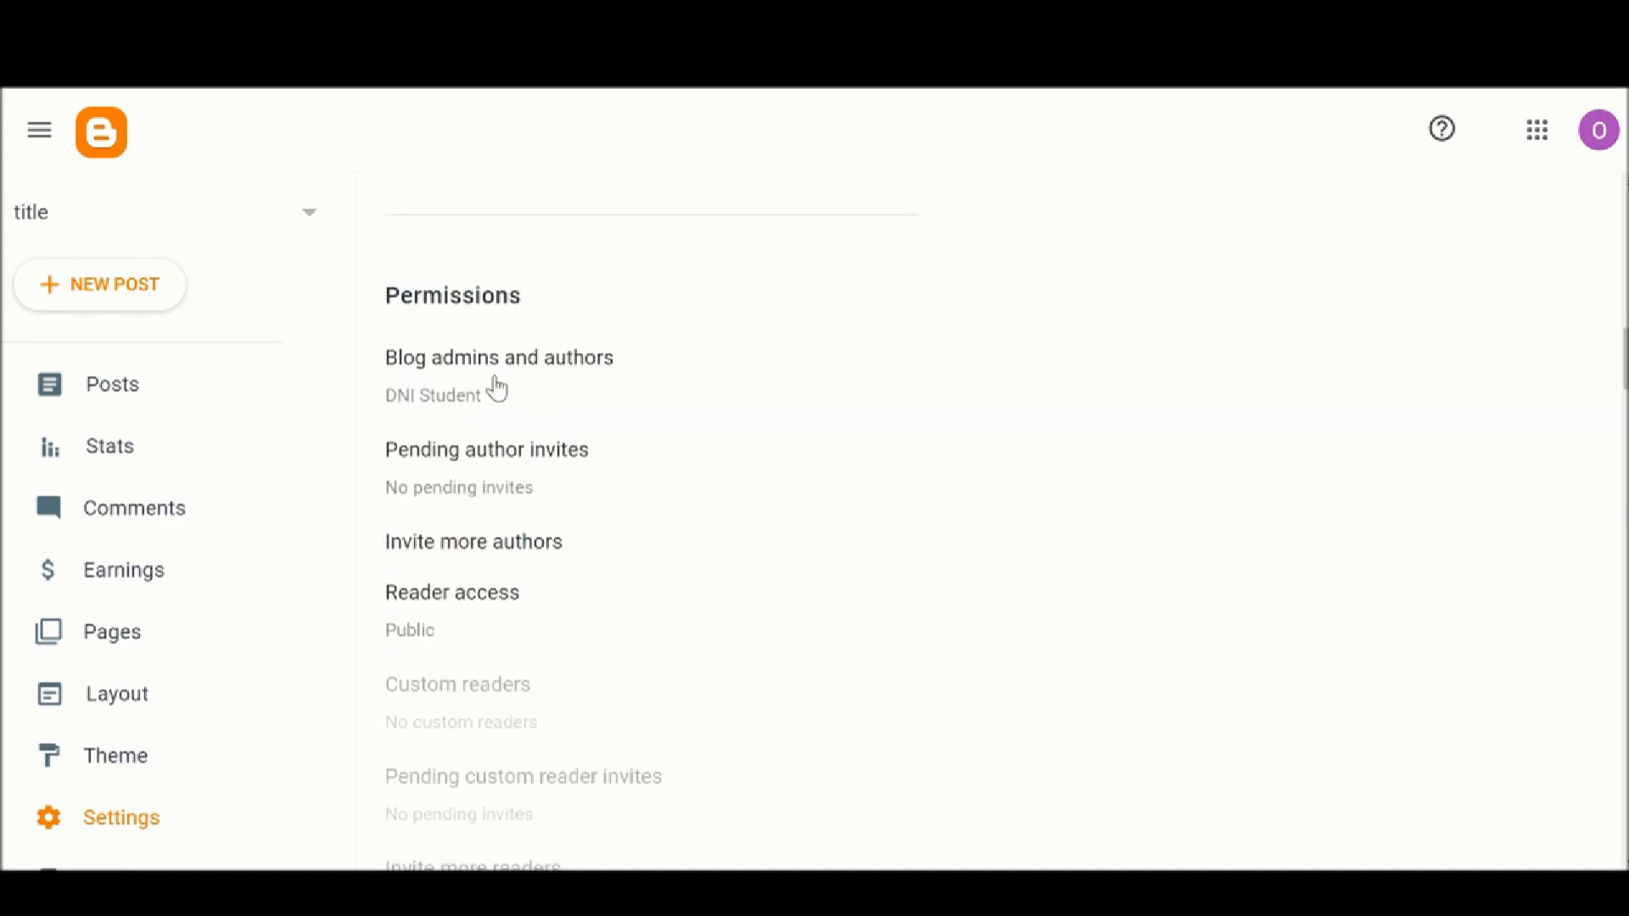
{"action": "left_click", "coordinate": [534, 391]}
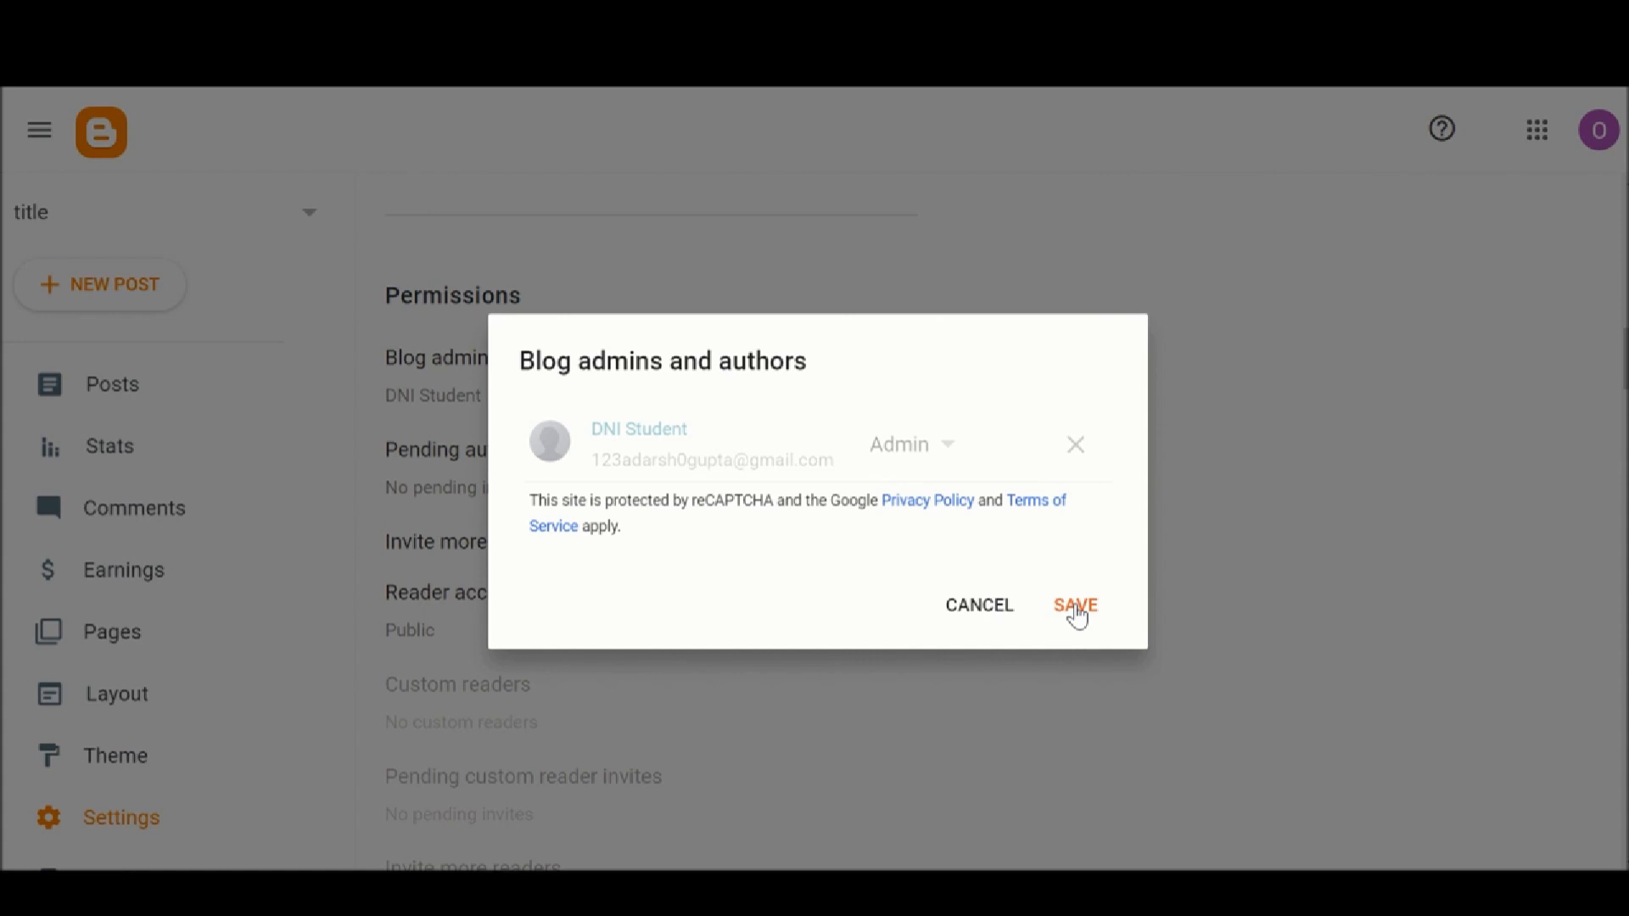
{"action": "left_click", "coordinate": [1076, 608]}
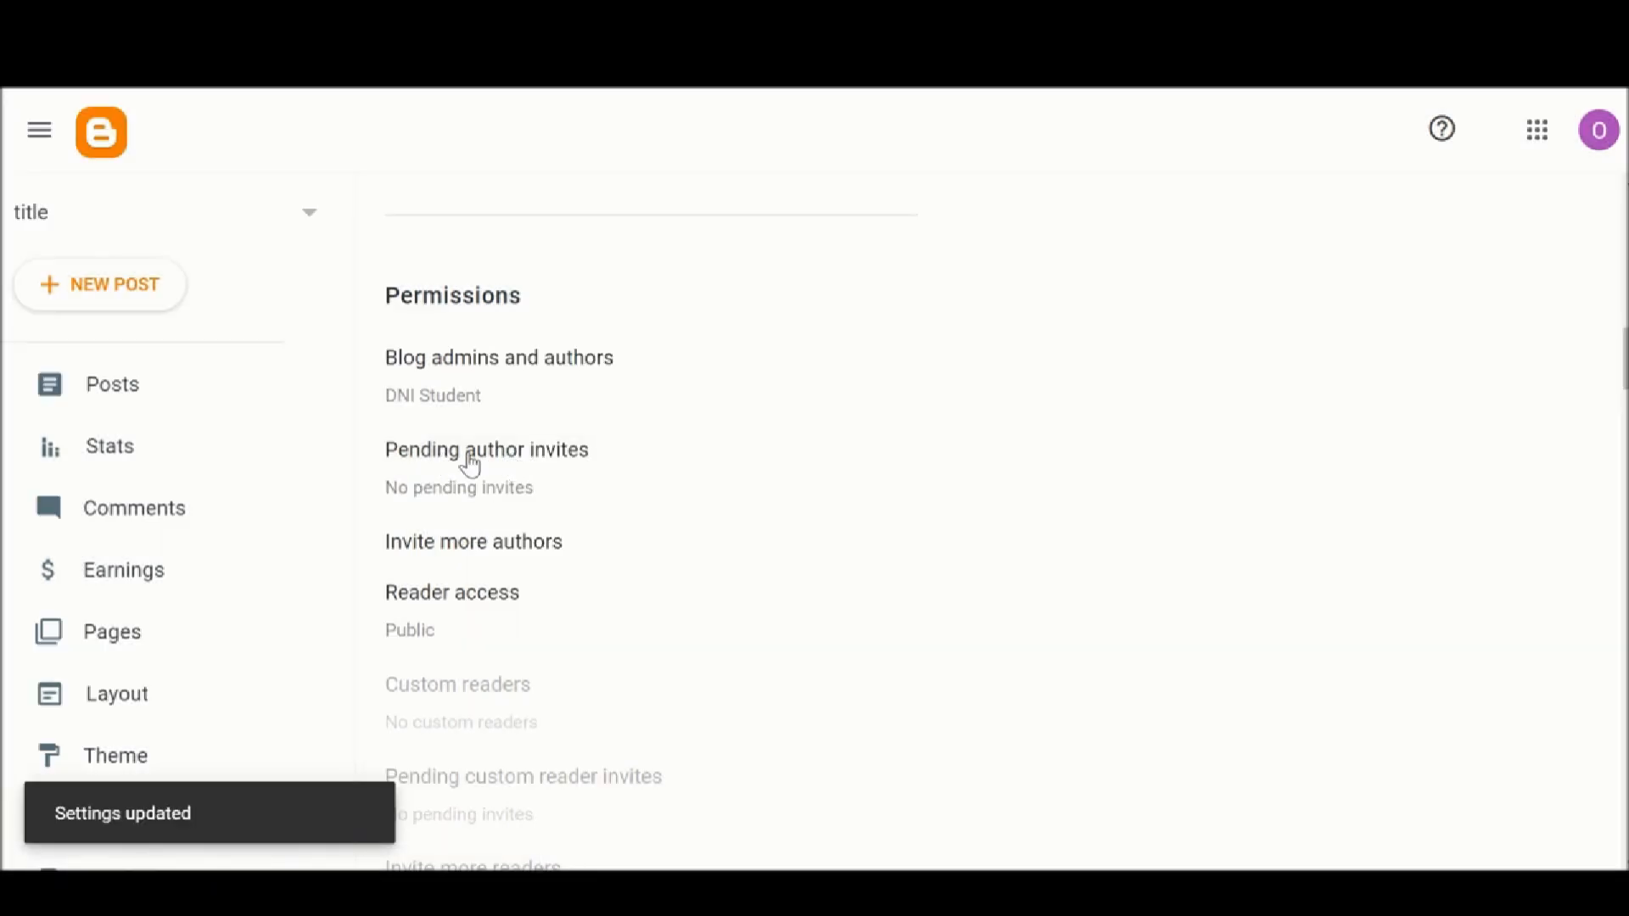
View the pending author invites and the form for inviting more authors under Permissions, closing both without changes
{"action": "left_click", "coordinate": [471, 458]}
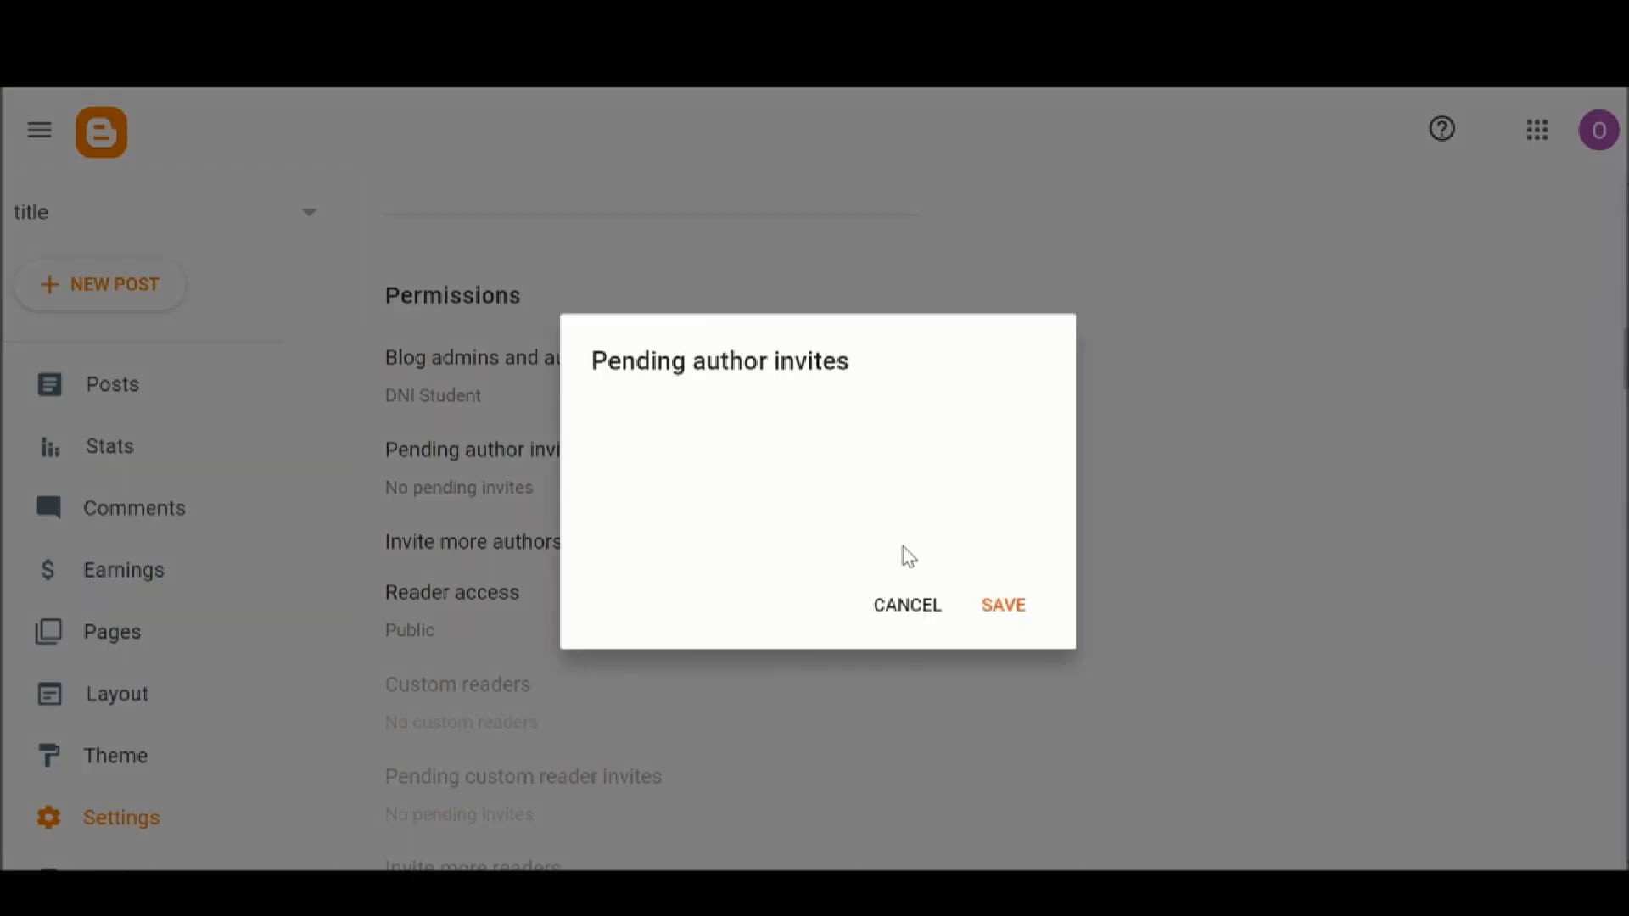
{"action": "left_click", "coordinate": [912, 613]}
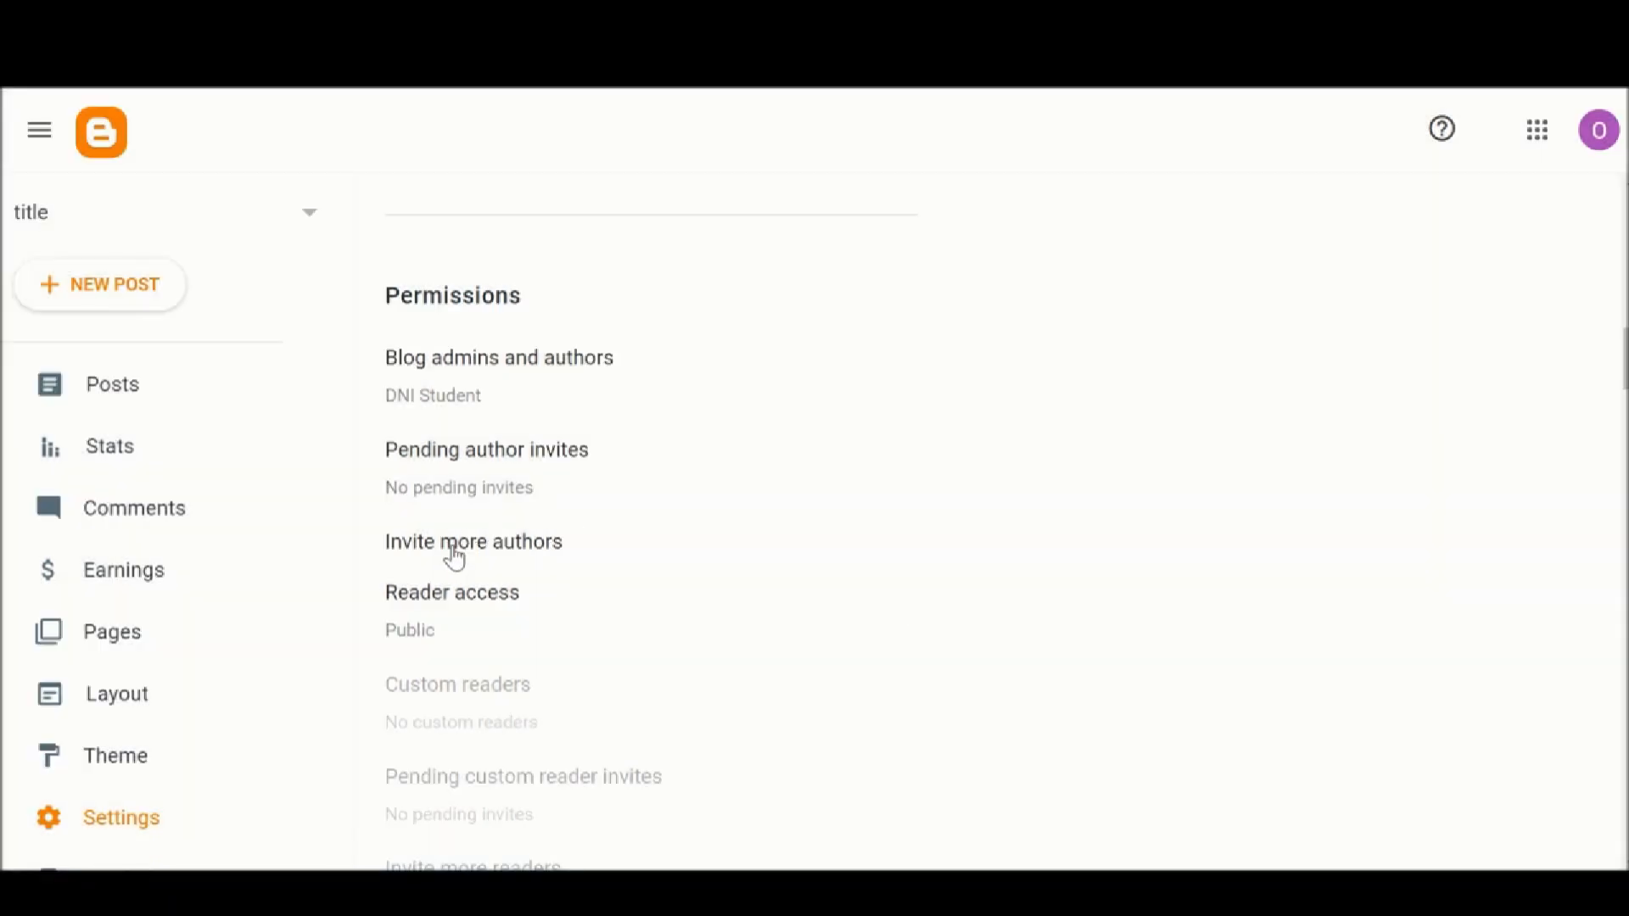
{"action": "left_click", "coordinate": [452, 558]}
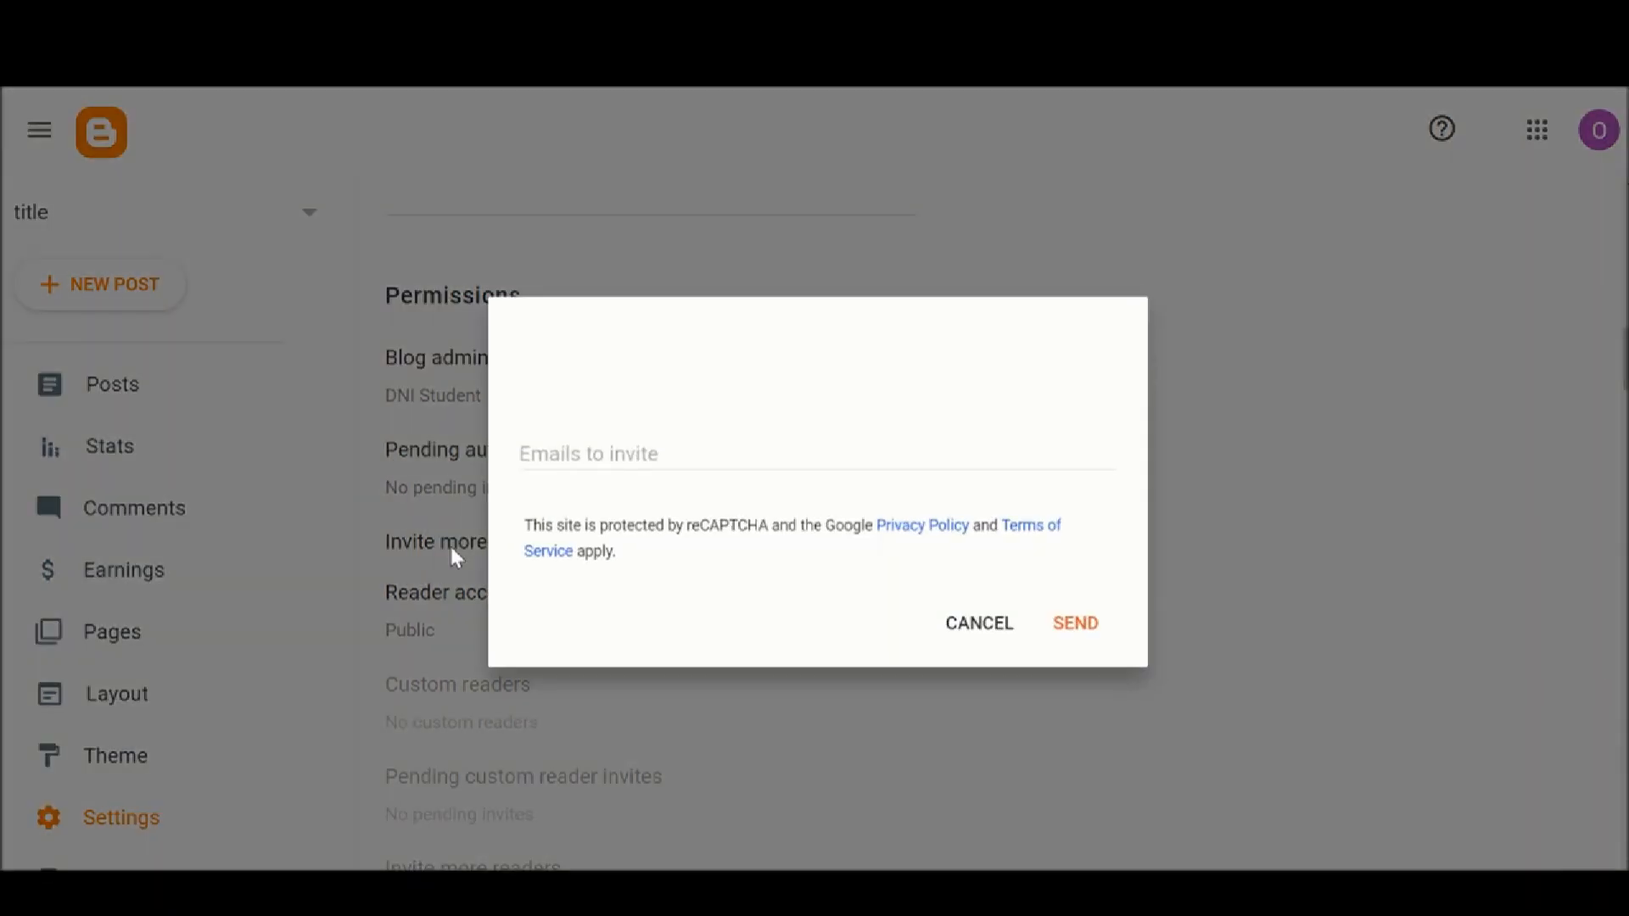
{"action": "left_click", "coordinate": [640, 451]}
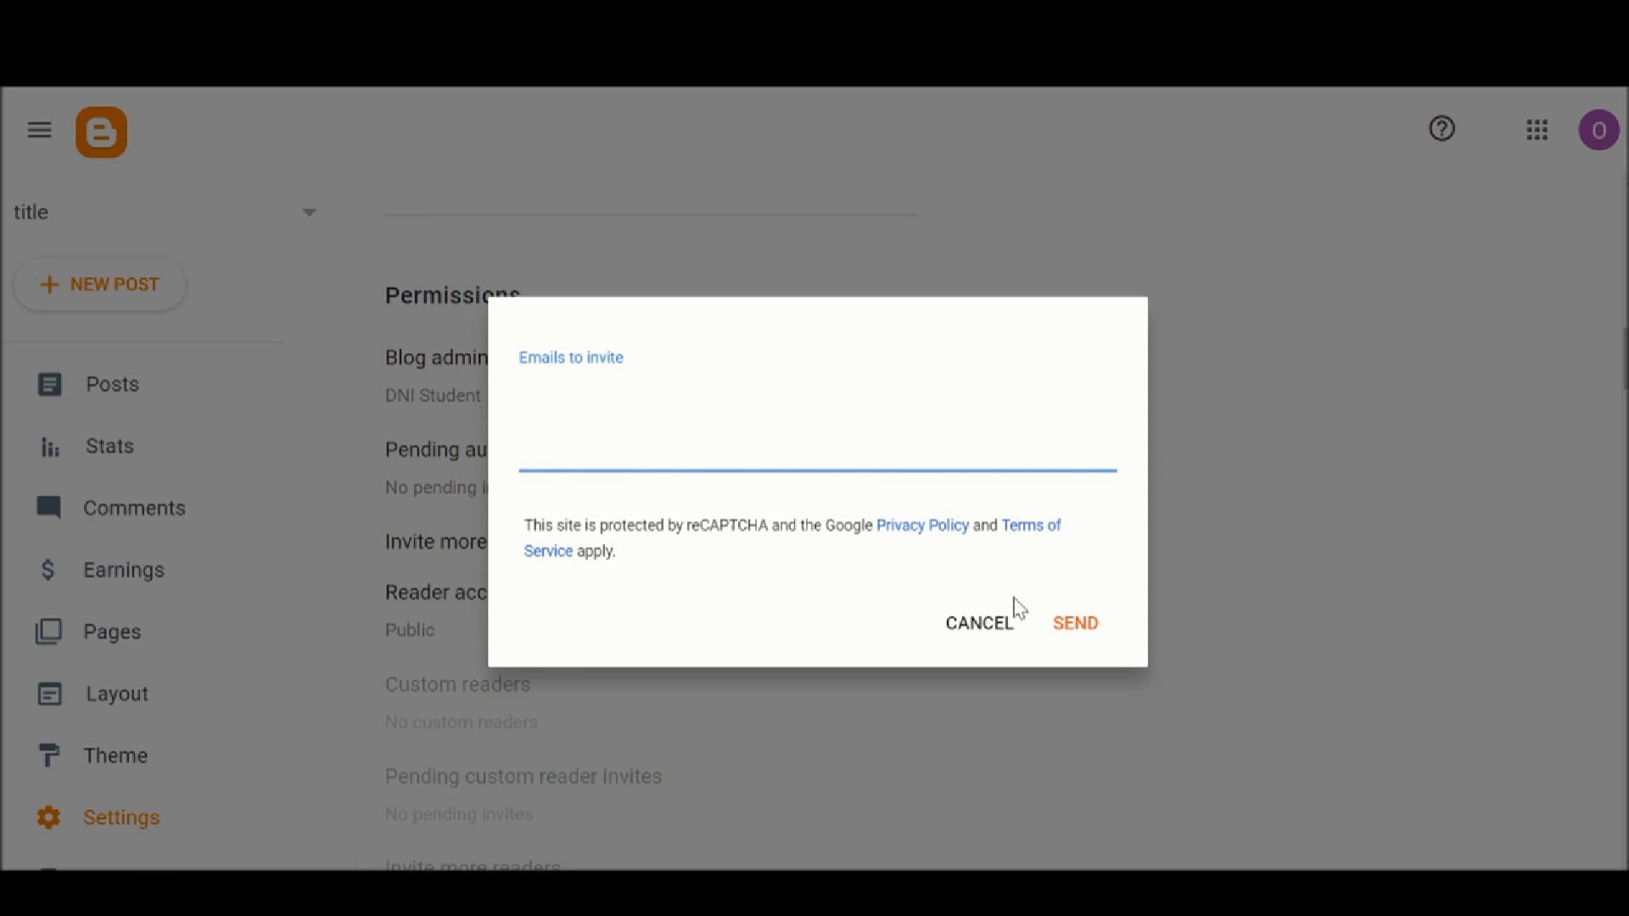
{"action": "left_click", "coordinate": [988, 636]}
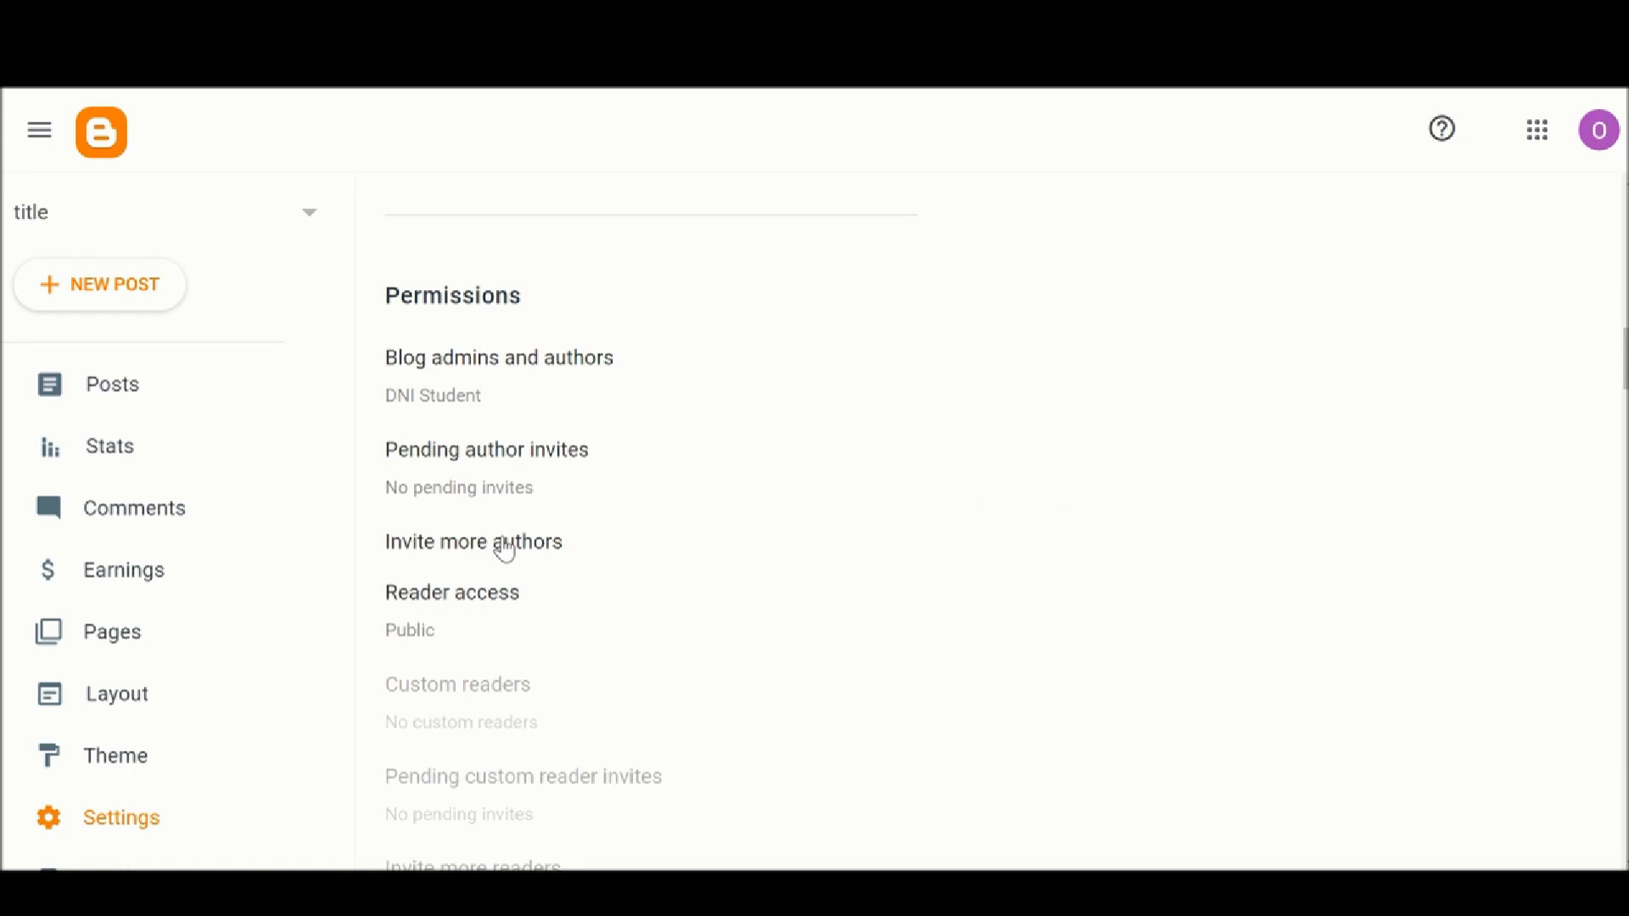
Set the blog's reader access under Permissions to Public and save it
{"action": "scroll", "coordinate": [506, 550], "scroll_direction": "down", "scroll_amount": 1}
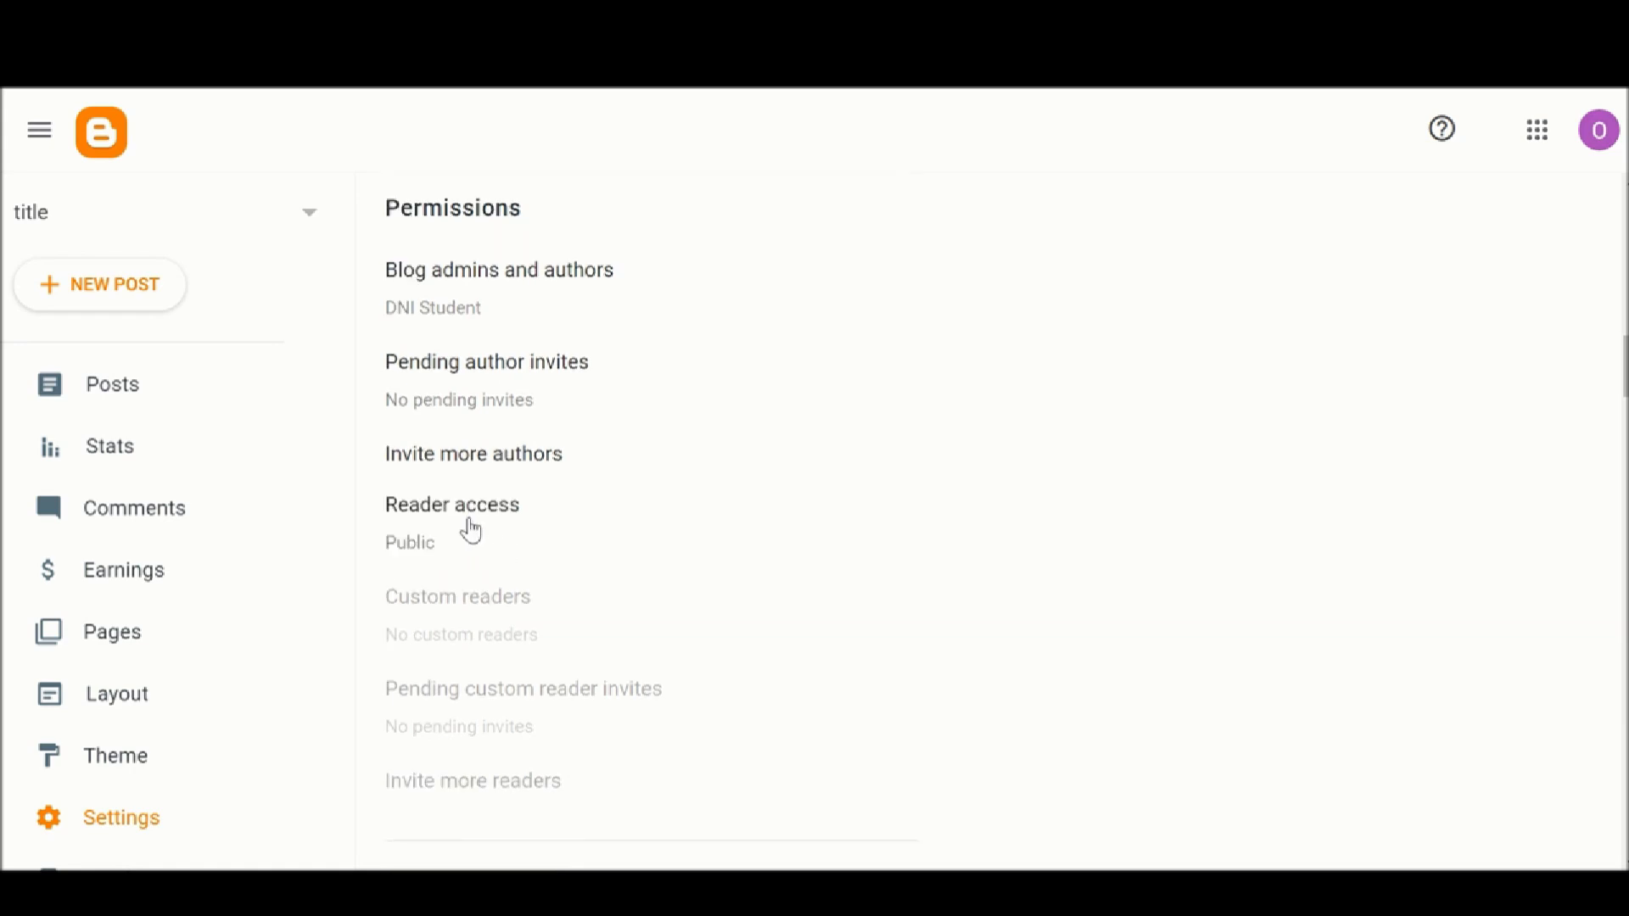
{"action": "left_click", "coordinate": [471, 525]}
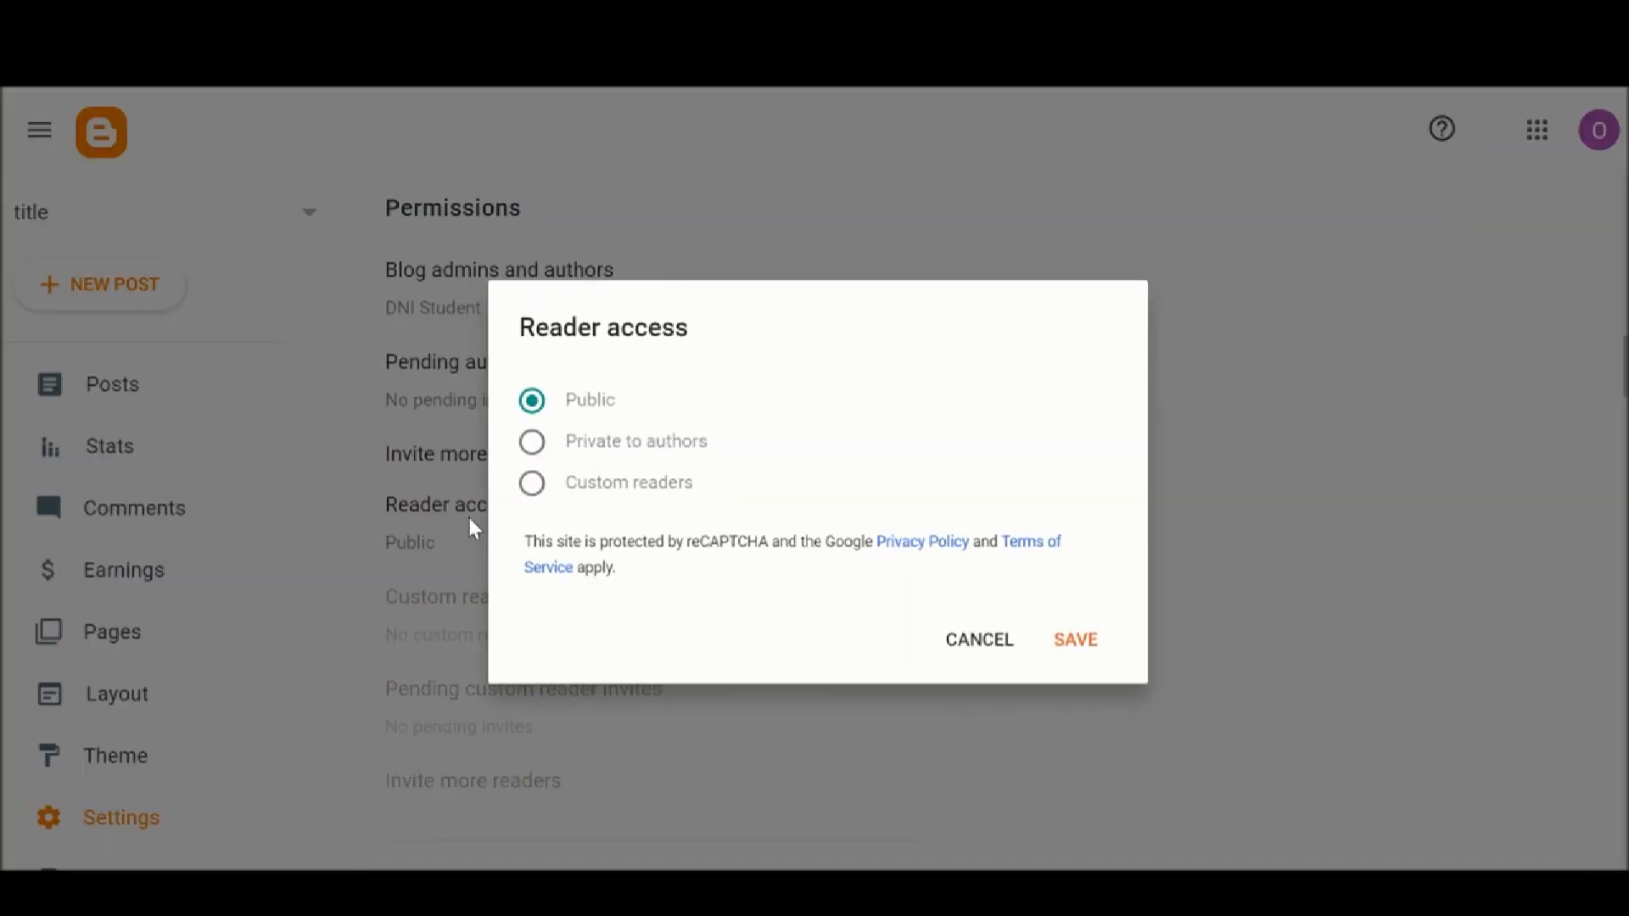
{"action": "left_click", "coordinate": [526, 404]}
{"action": "left_click", "coordinate": [1086, 643]}
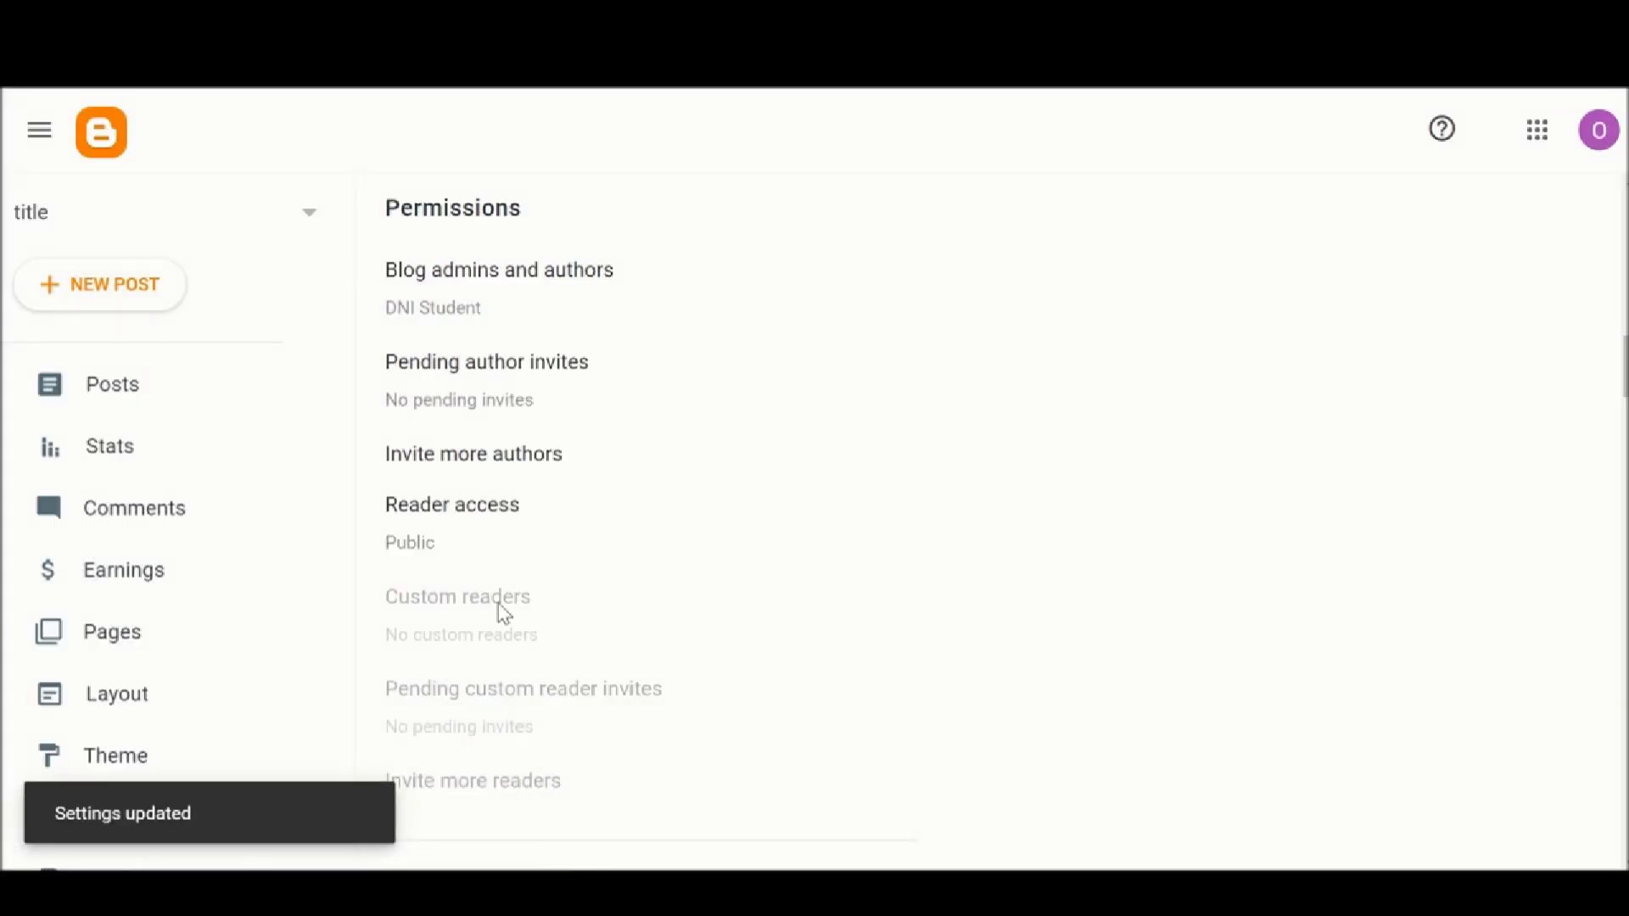
Set the maximum number of posts shown on the main page to 10 and save it
{"action": "scroll", "coordinate": [501, 609], "scroll_direction": "down", "scroll_amount": 3}
{"action": "scroll", "coordinate": [498, 604], "scroll_direction": "down", "scroll_amount": 4}
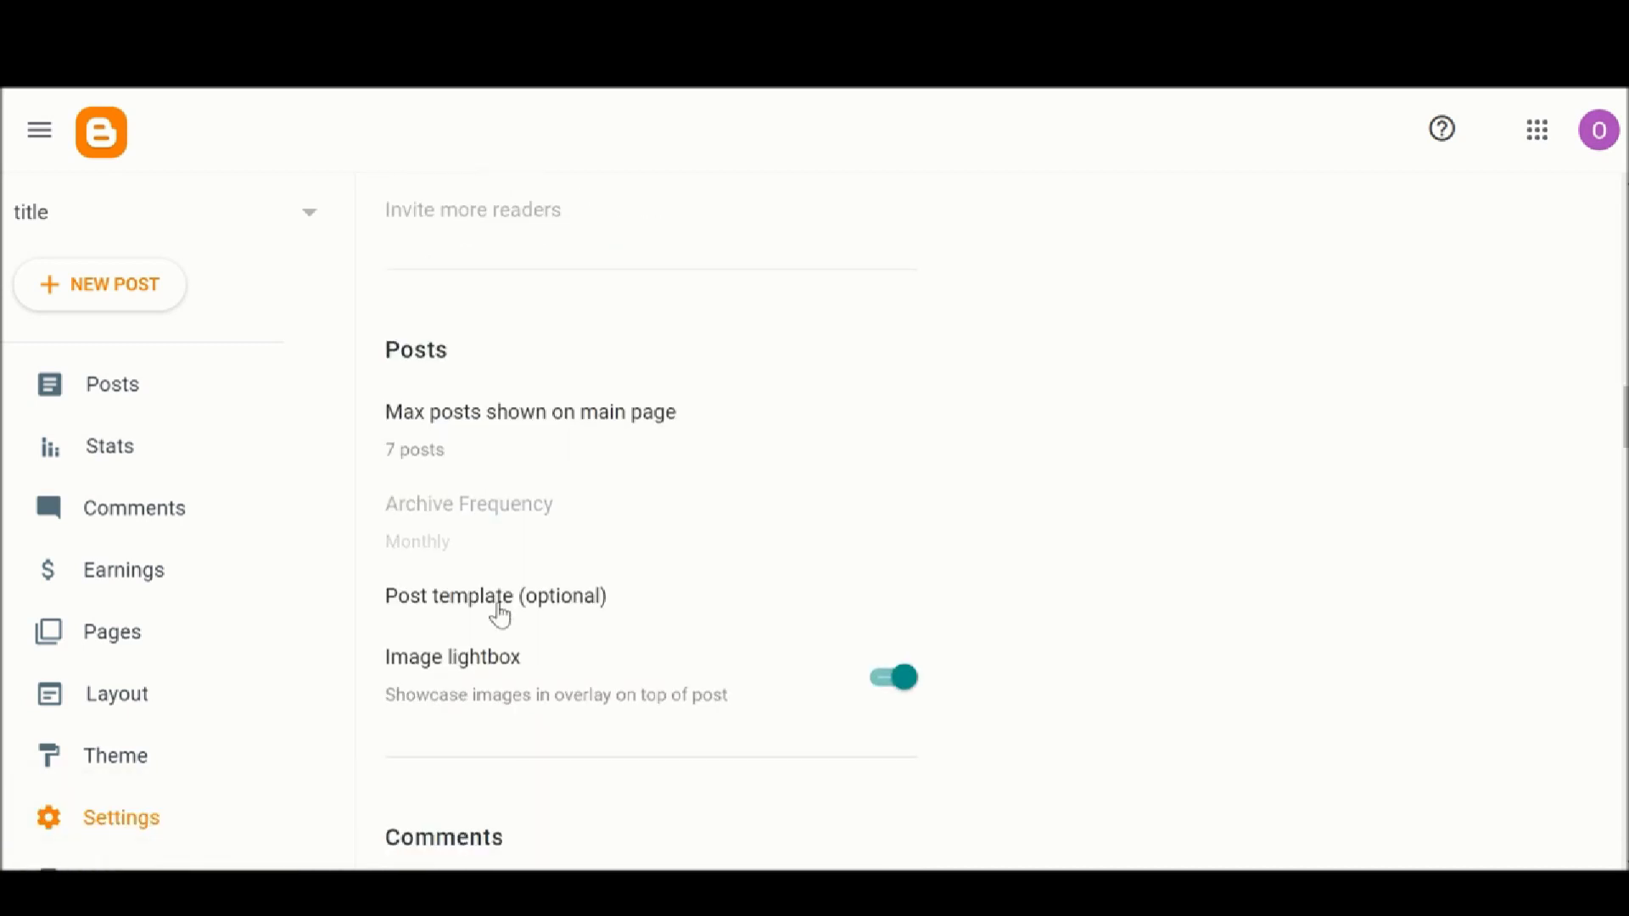
{"action": "left_click", "coordinate": [478, 459]}
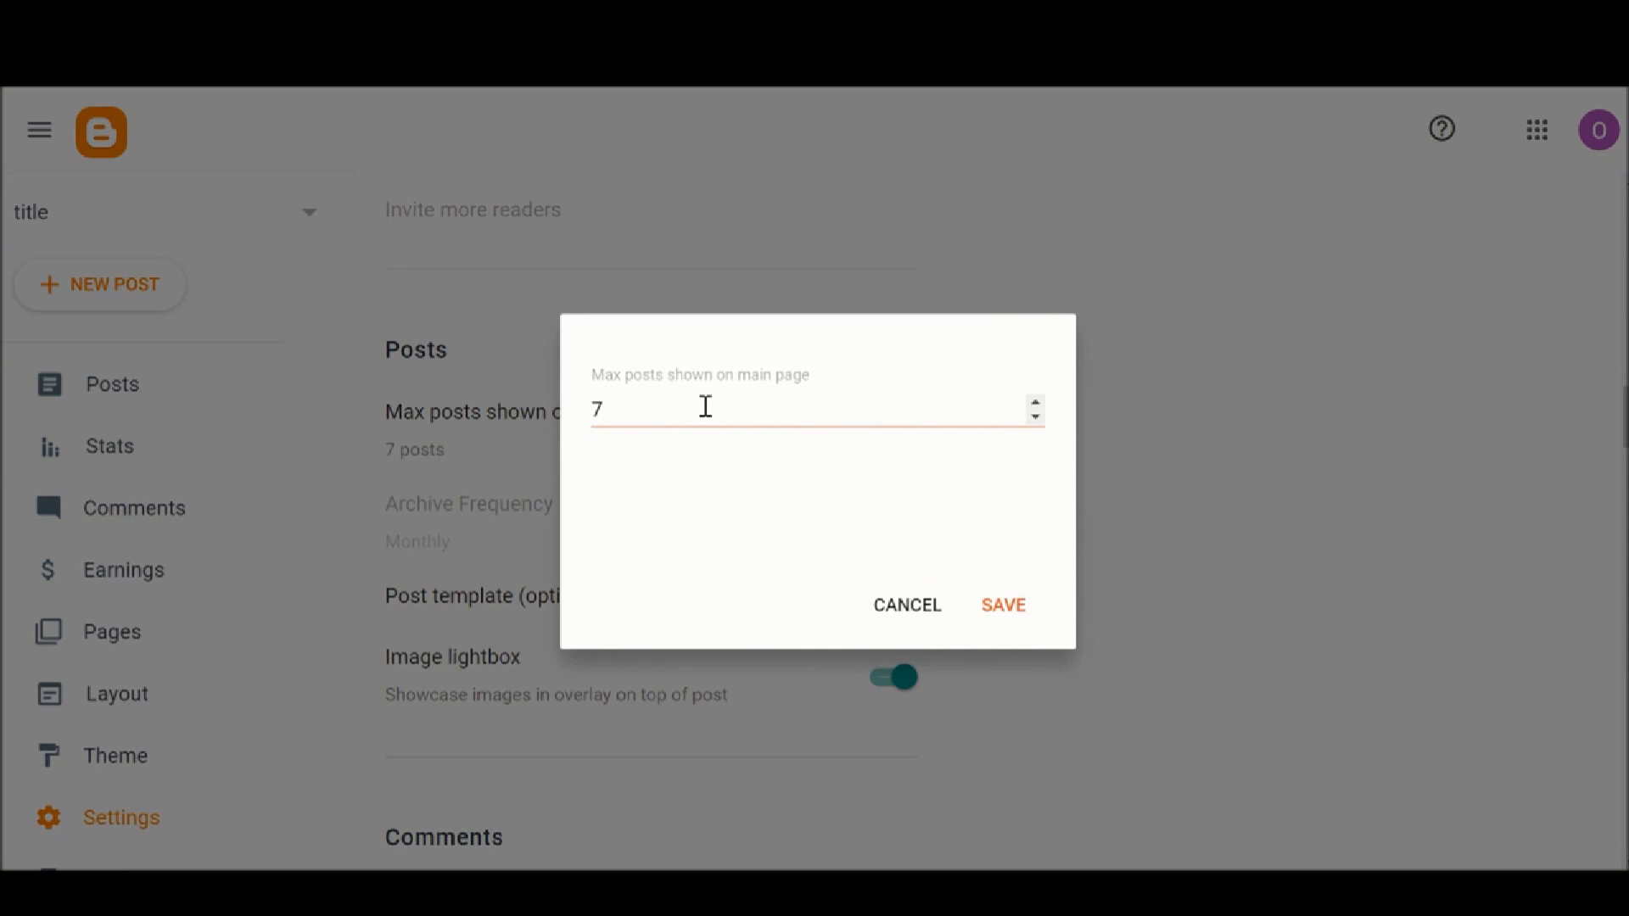
{"action": "left_click", "coordinate": [1035, 403]}
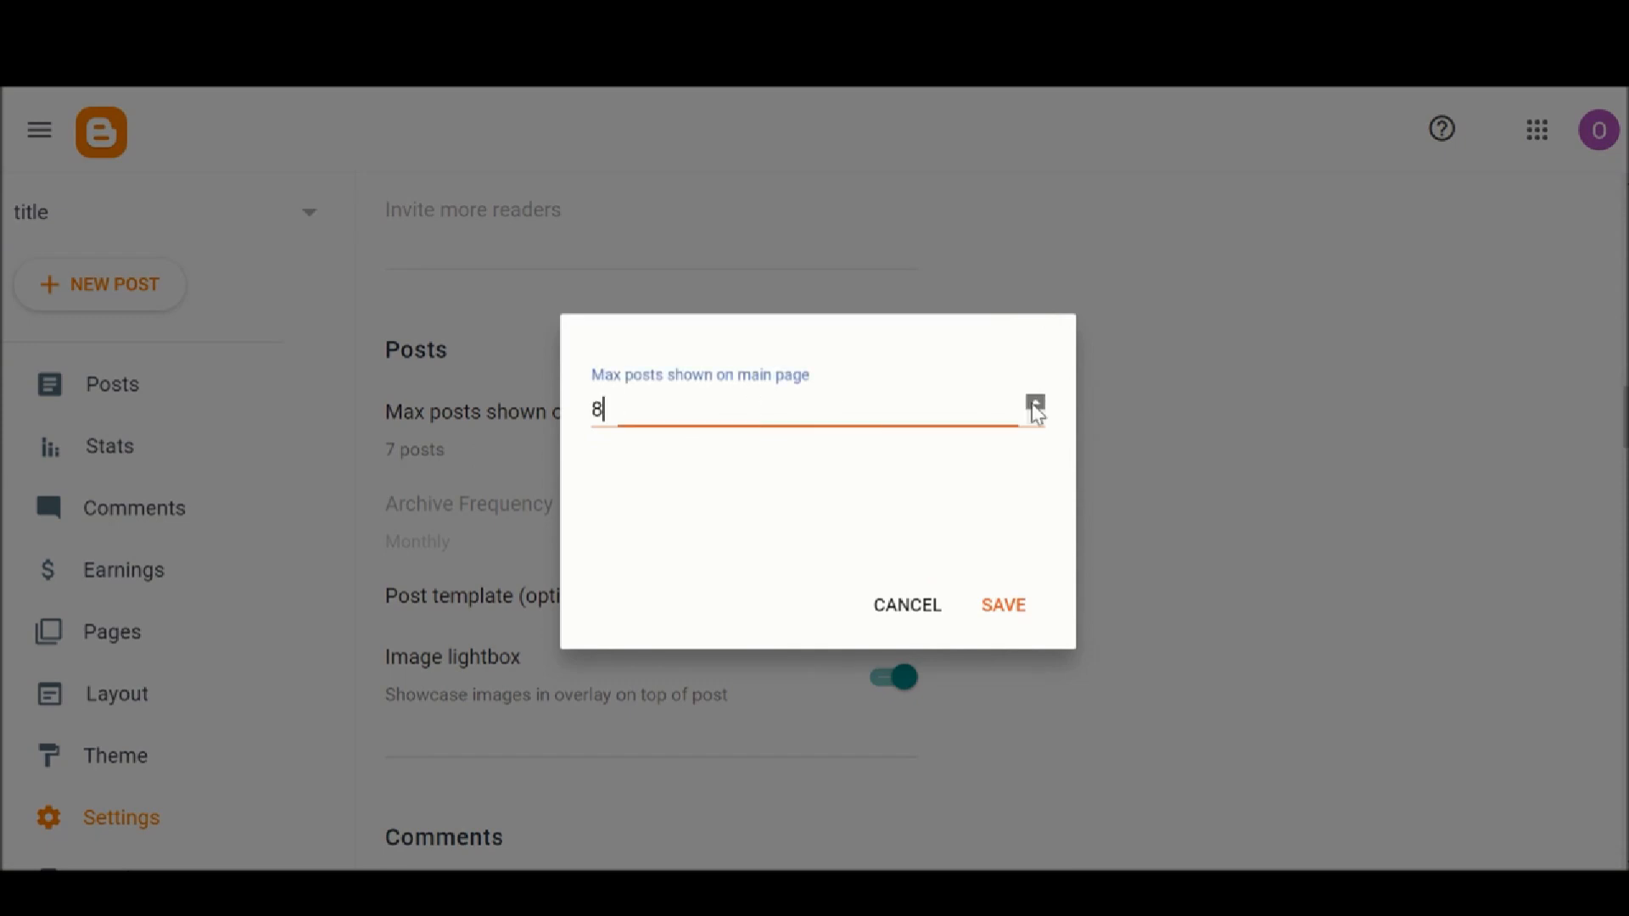
{"action": "left_click", "coordinate": [1035, 403]}
{"action": "left_click", "coordinate": [1035, 403]}
{"action": "left_click", "coordinate": [1035, 403]}
{"action": "left_click", "coordinate": [1035, 418]}
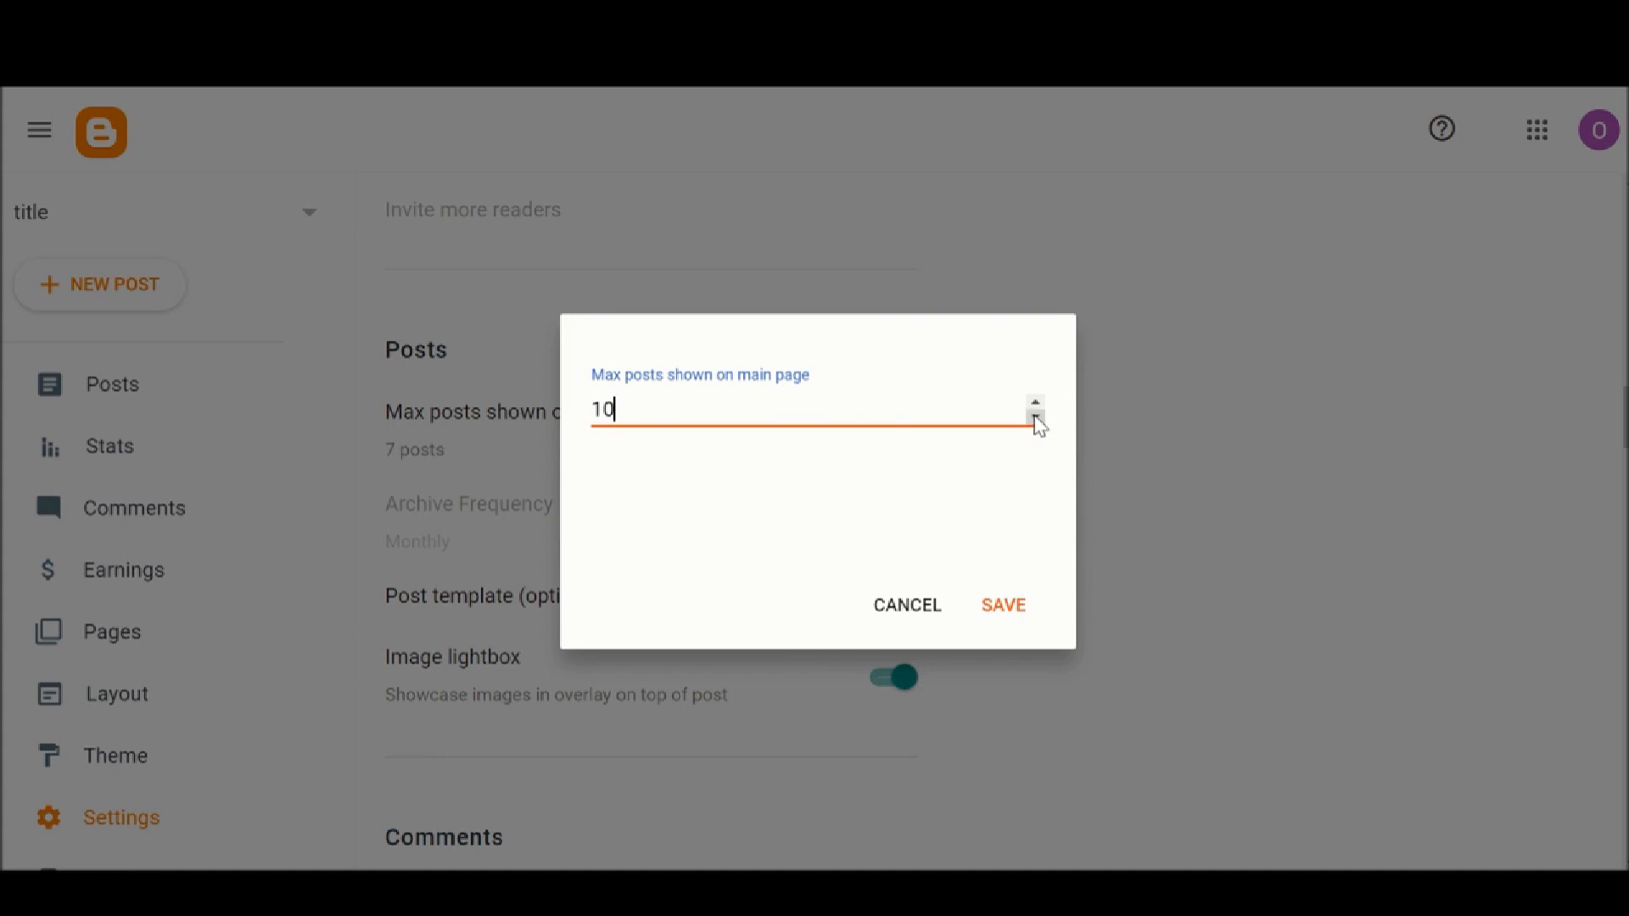
{"action": "left_click", "coordinate": [990, 606]}
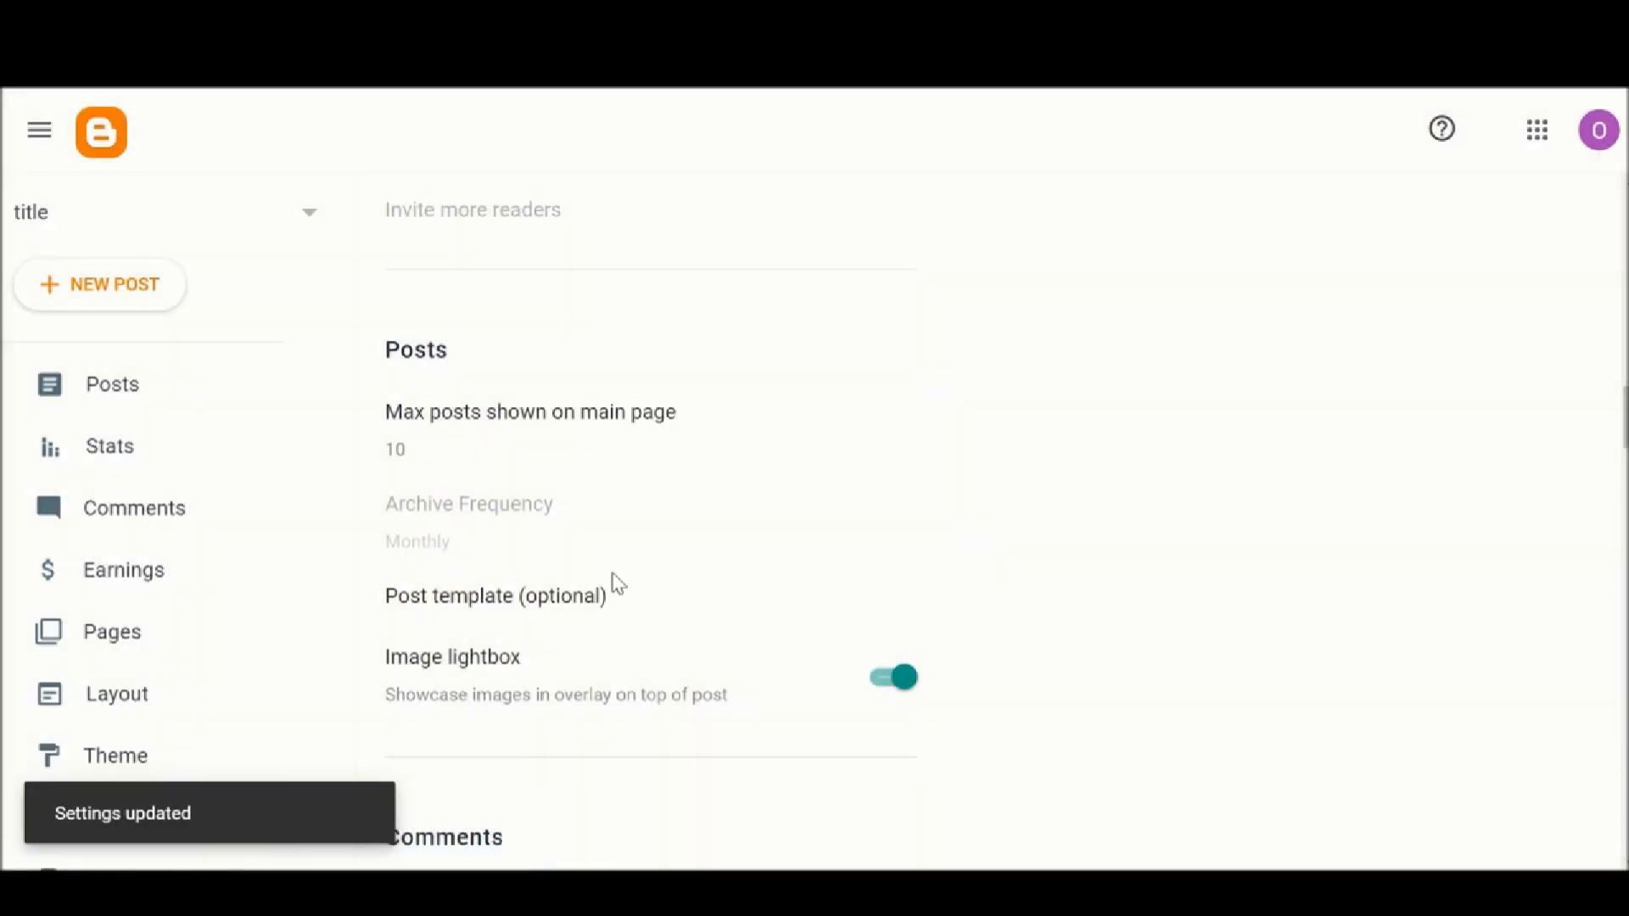
Open the optional post template under Posts and save it blank
{"action": "left_click", "coordinate": [466, 609]}
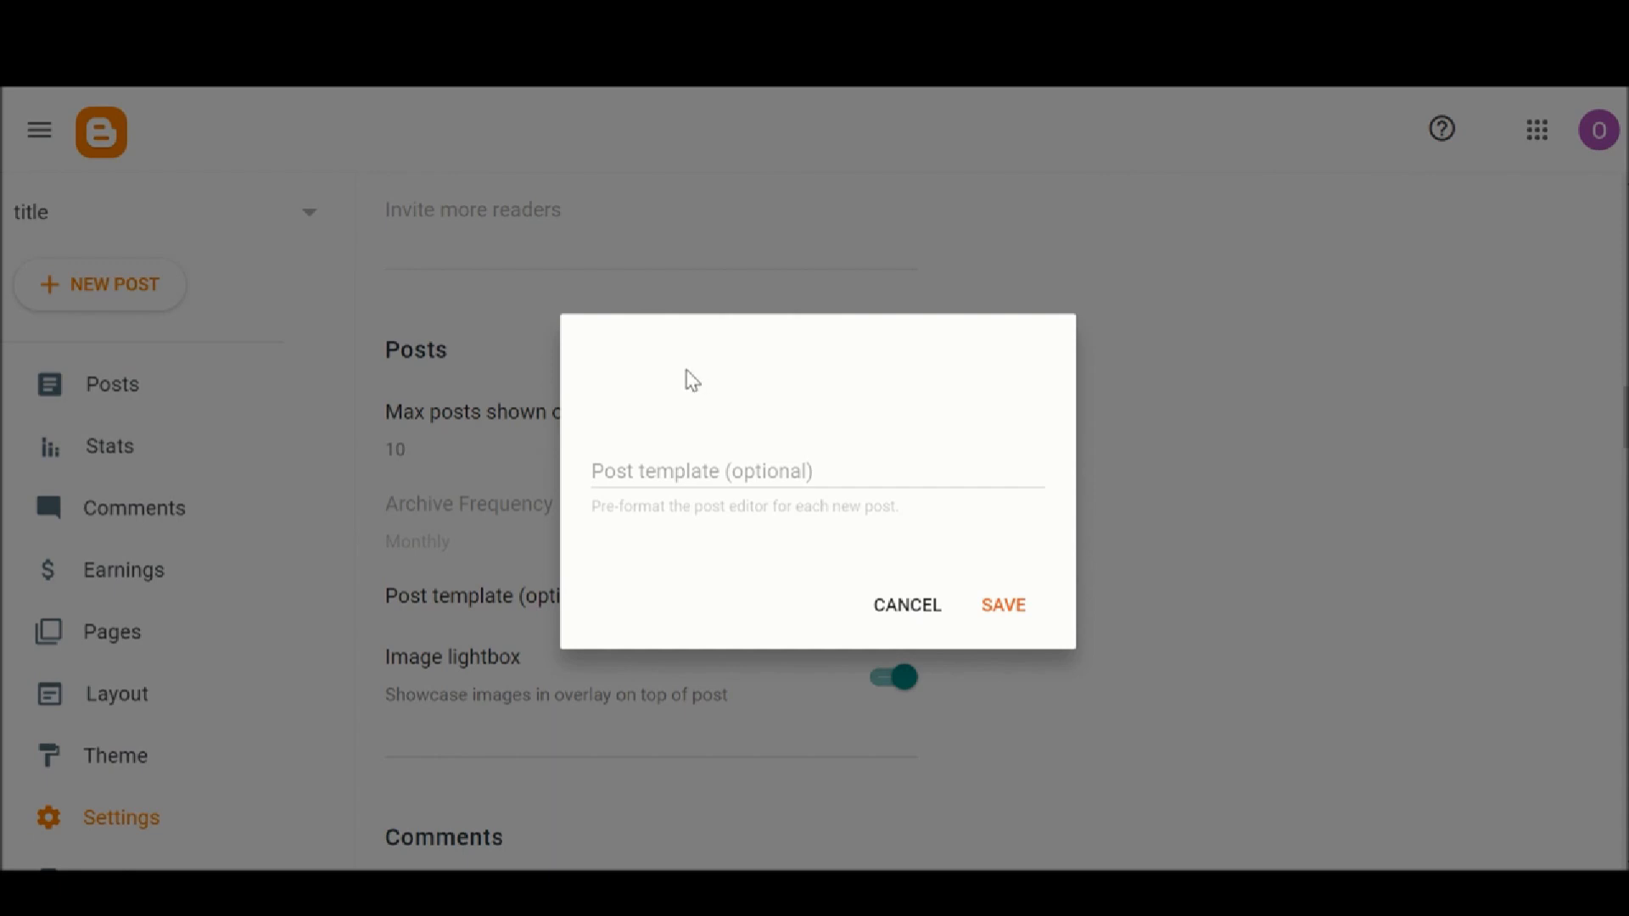
{"action": "left_click", "coordinate": [689, 472]}
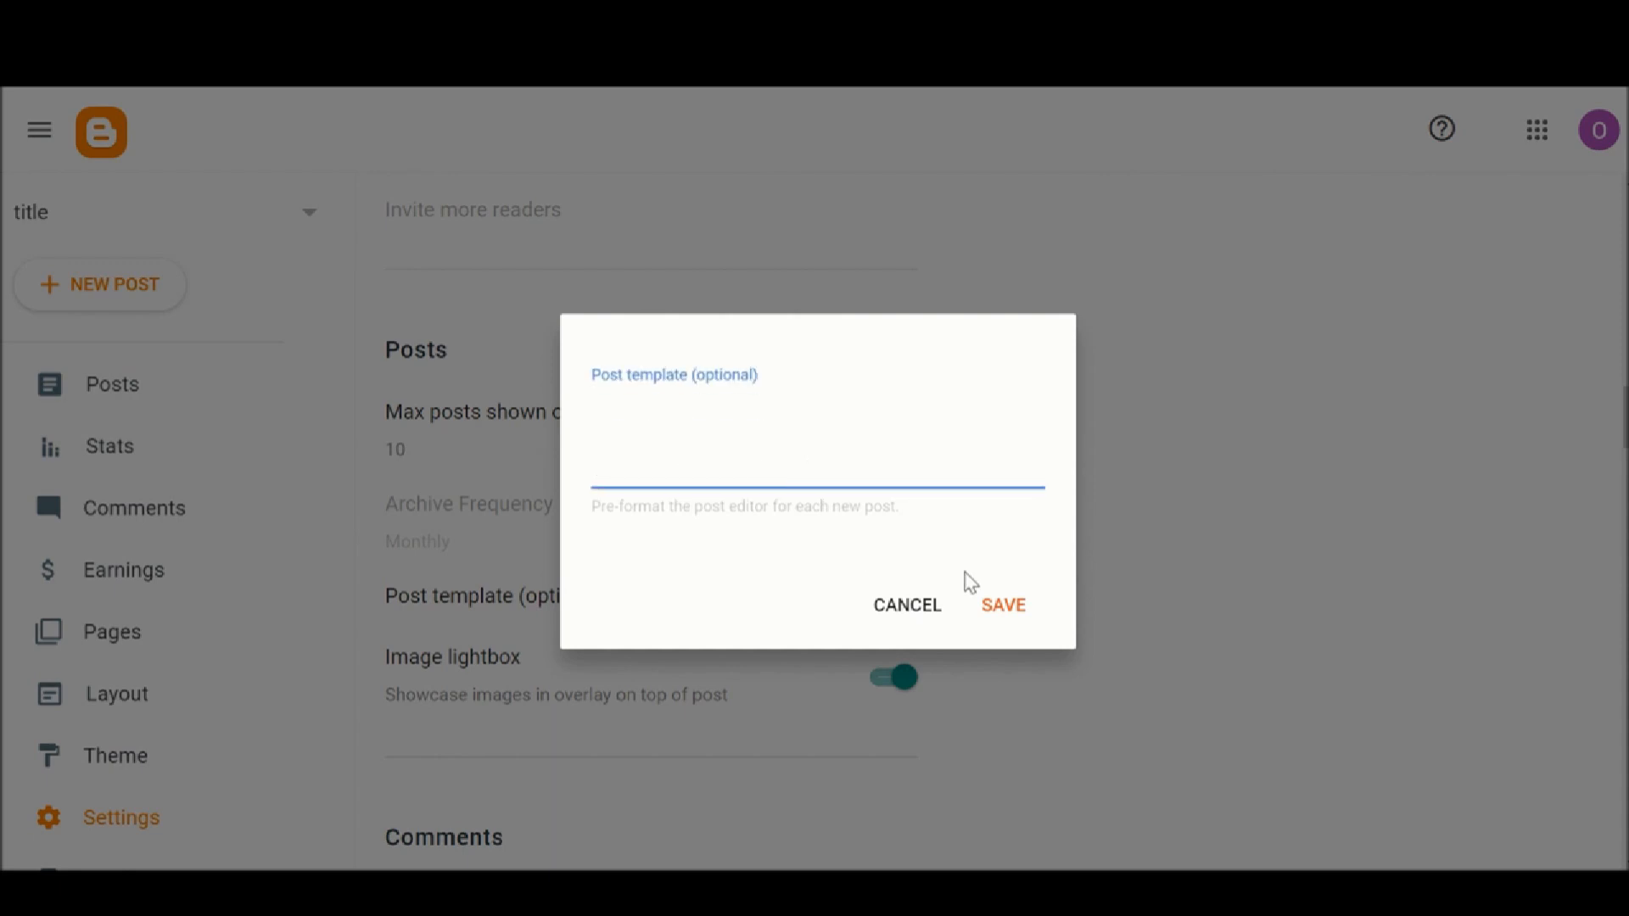
{"action": "left_click", "coordinate": [999, 611]}
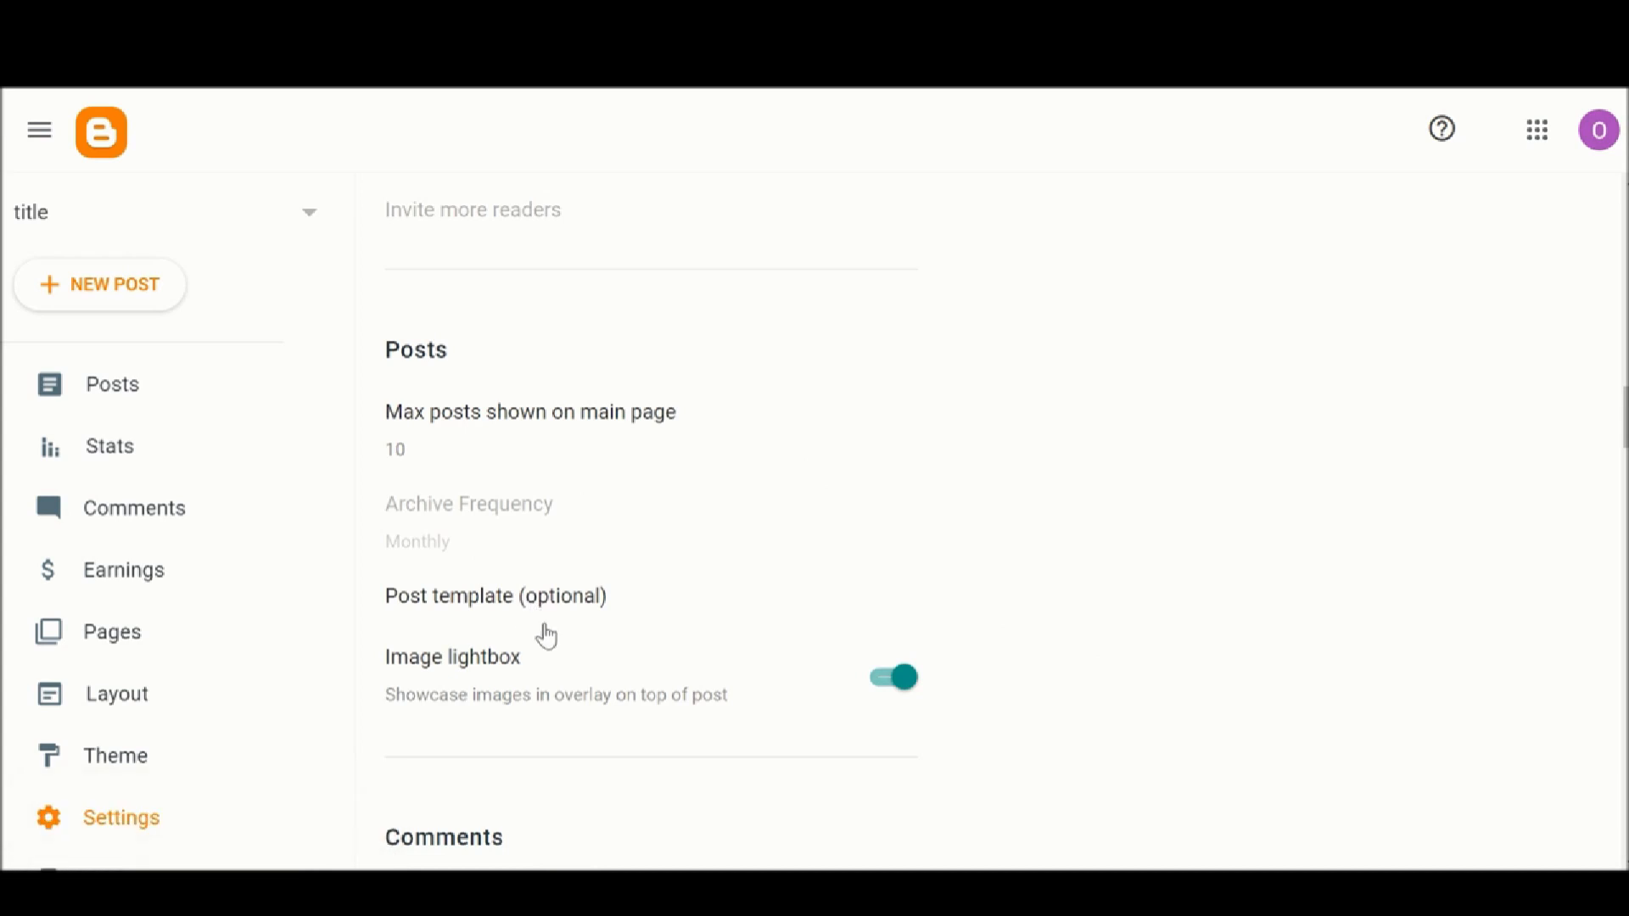
Open the comment location setting under Comments and save it as Embedded
{"action": "scroll", "coordinate": [582, 662], "scroll_direction": "down", "scroll_amount": 3}
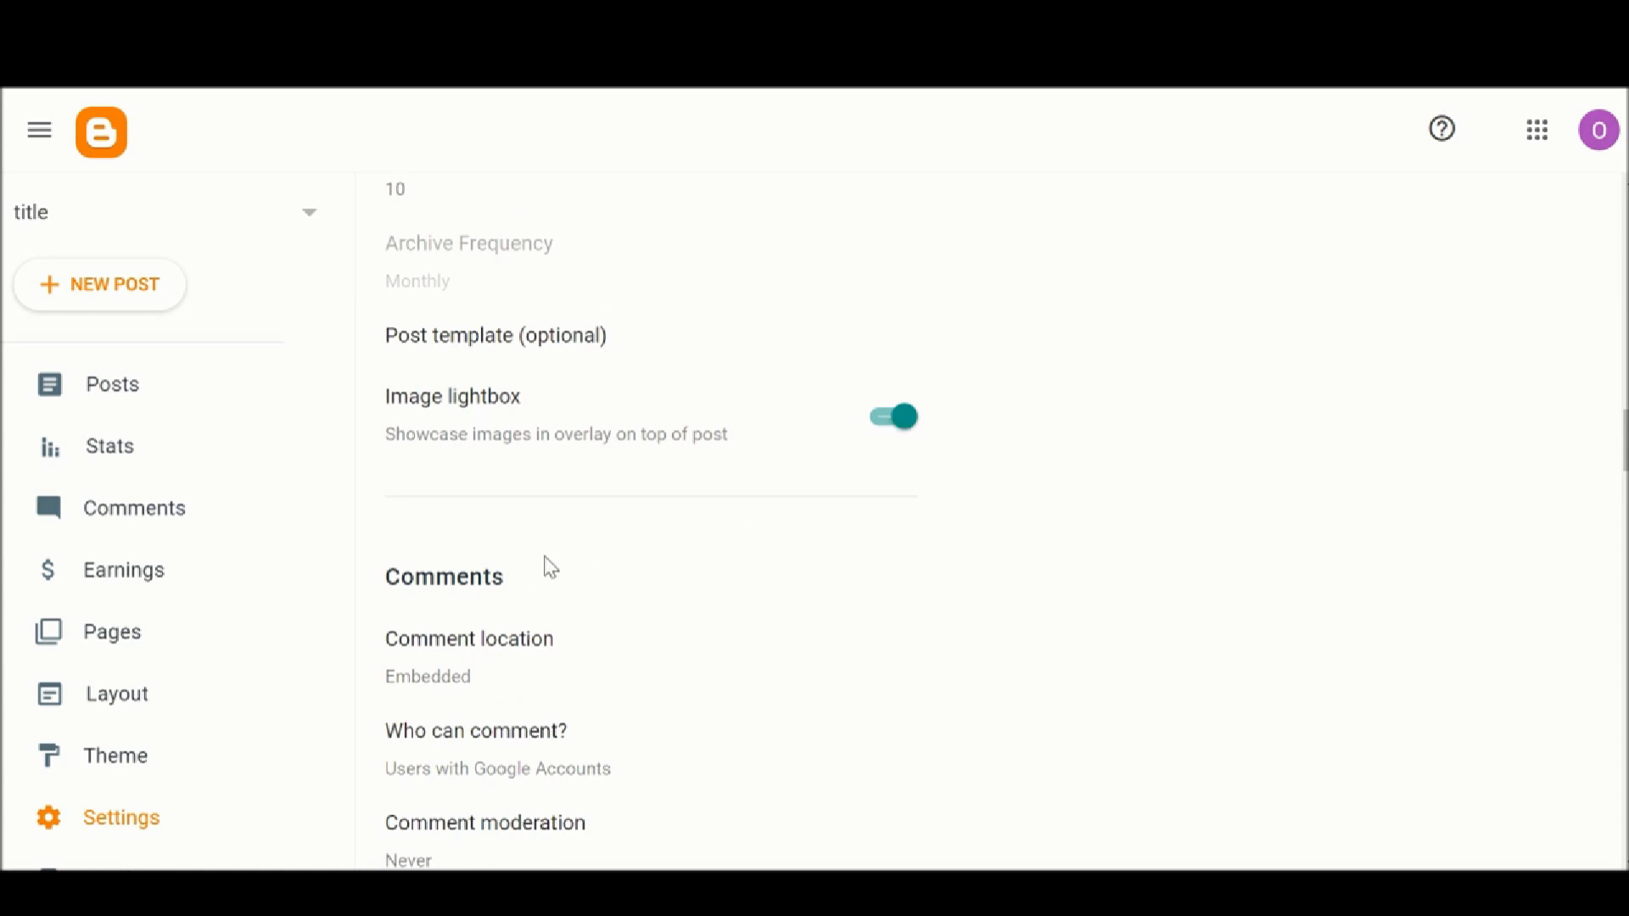
{"action": "scroll", "coordinate": [545, 563], "scroll_direction": "down", "scroll_amount": 3}
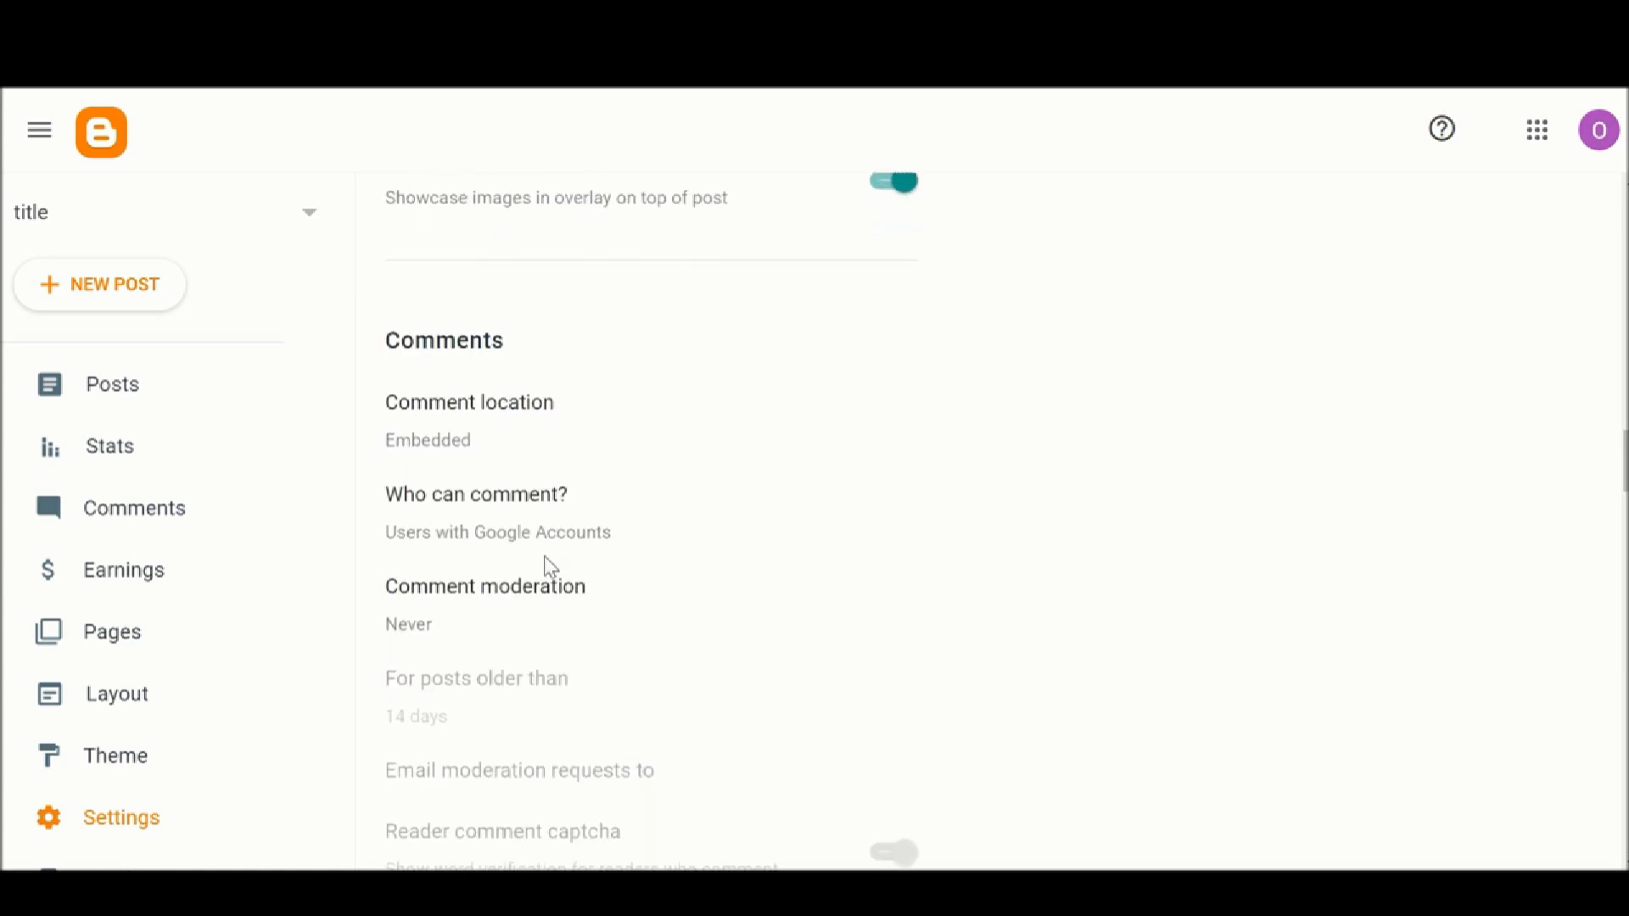
{"action": "left_click", "coordinate": [505, 420]}
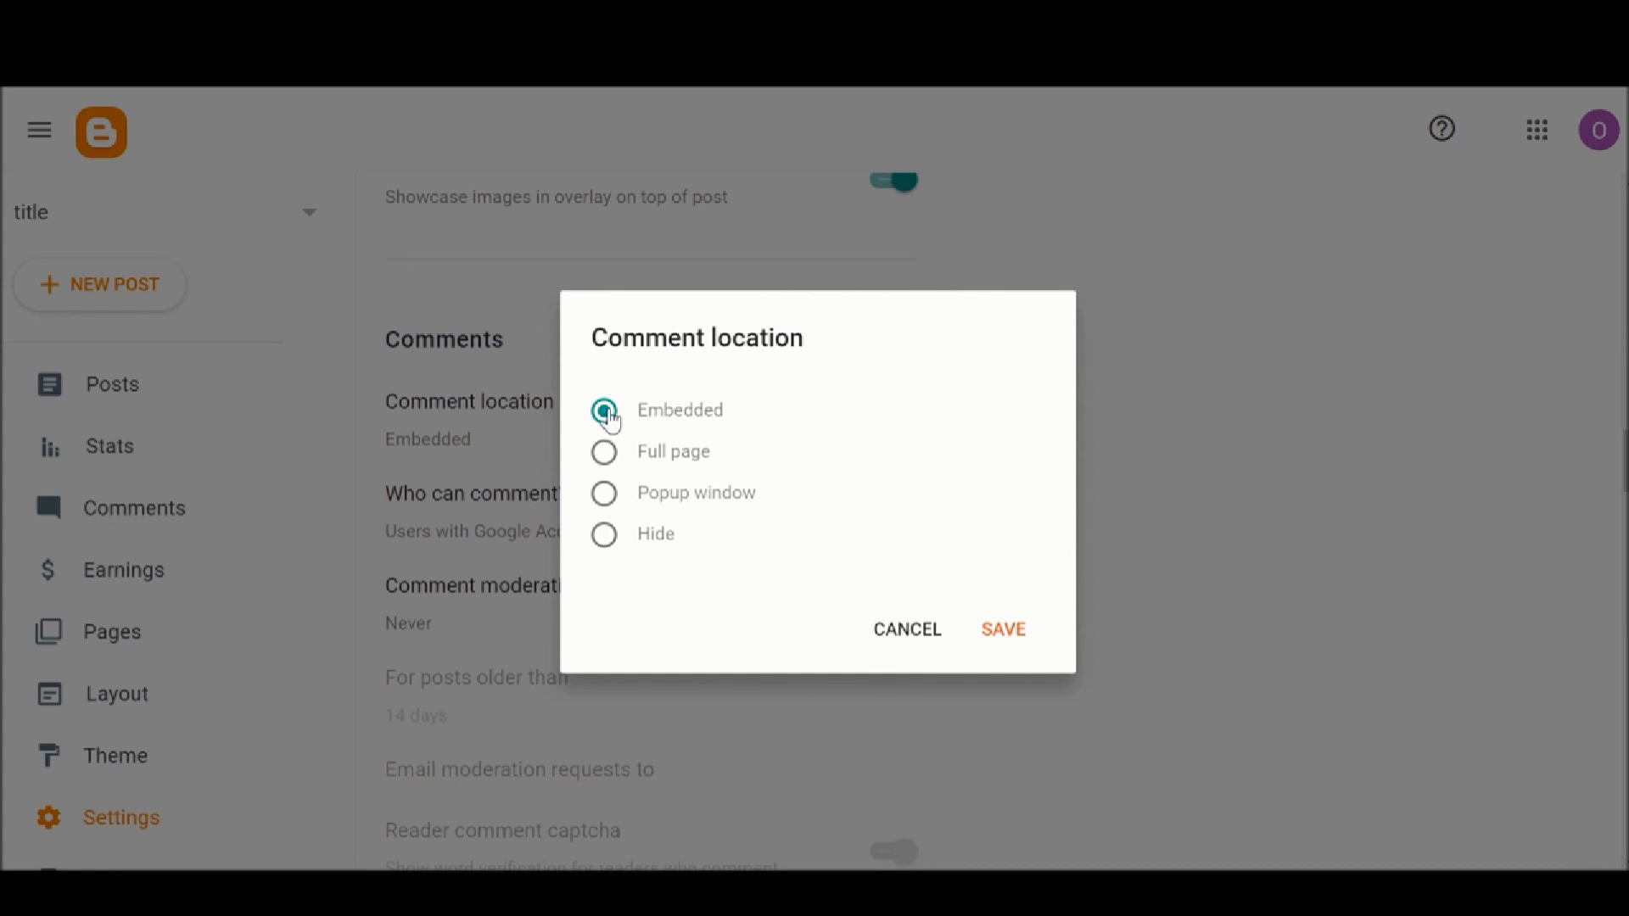
{"action": "left_click", "coordinate": [1005, 638]}
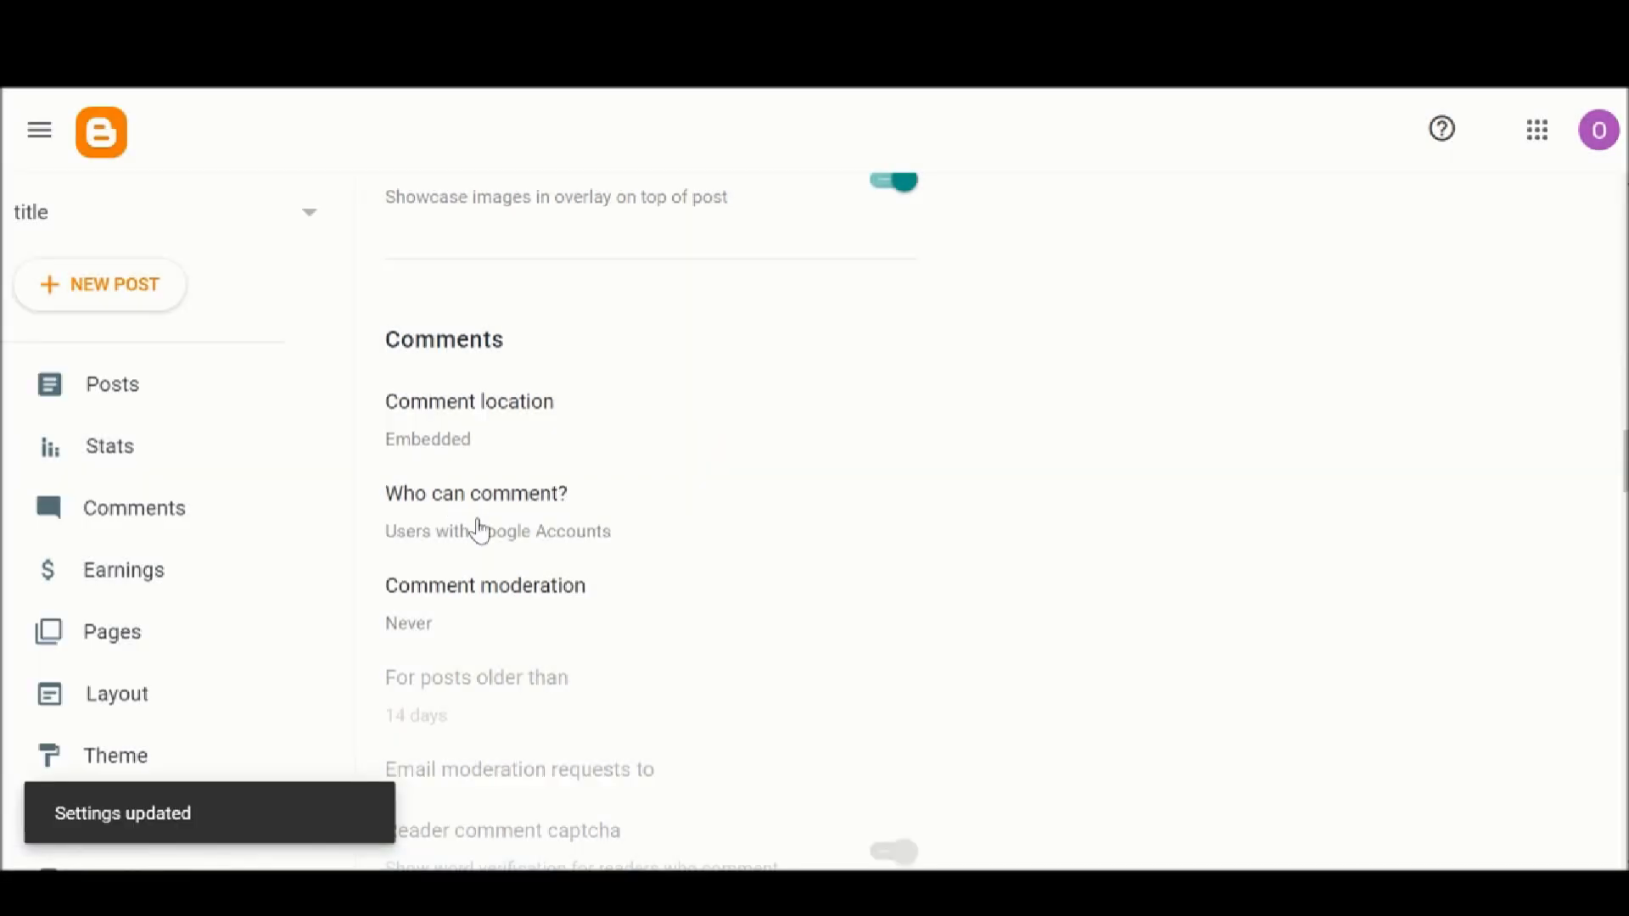
Allow anyone, including anonymous readers, to comment on the blog and save the setting
{"action": "left_click", "coordinate": [479, 530]}
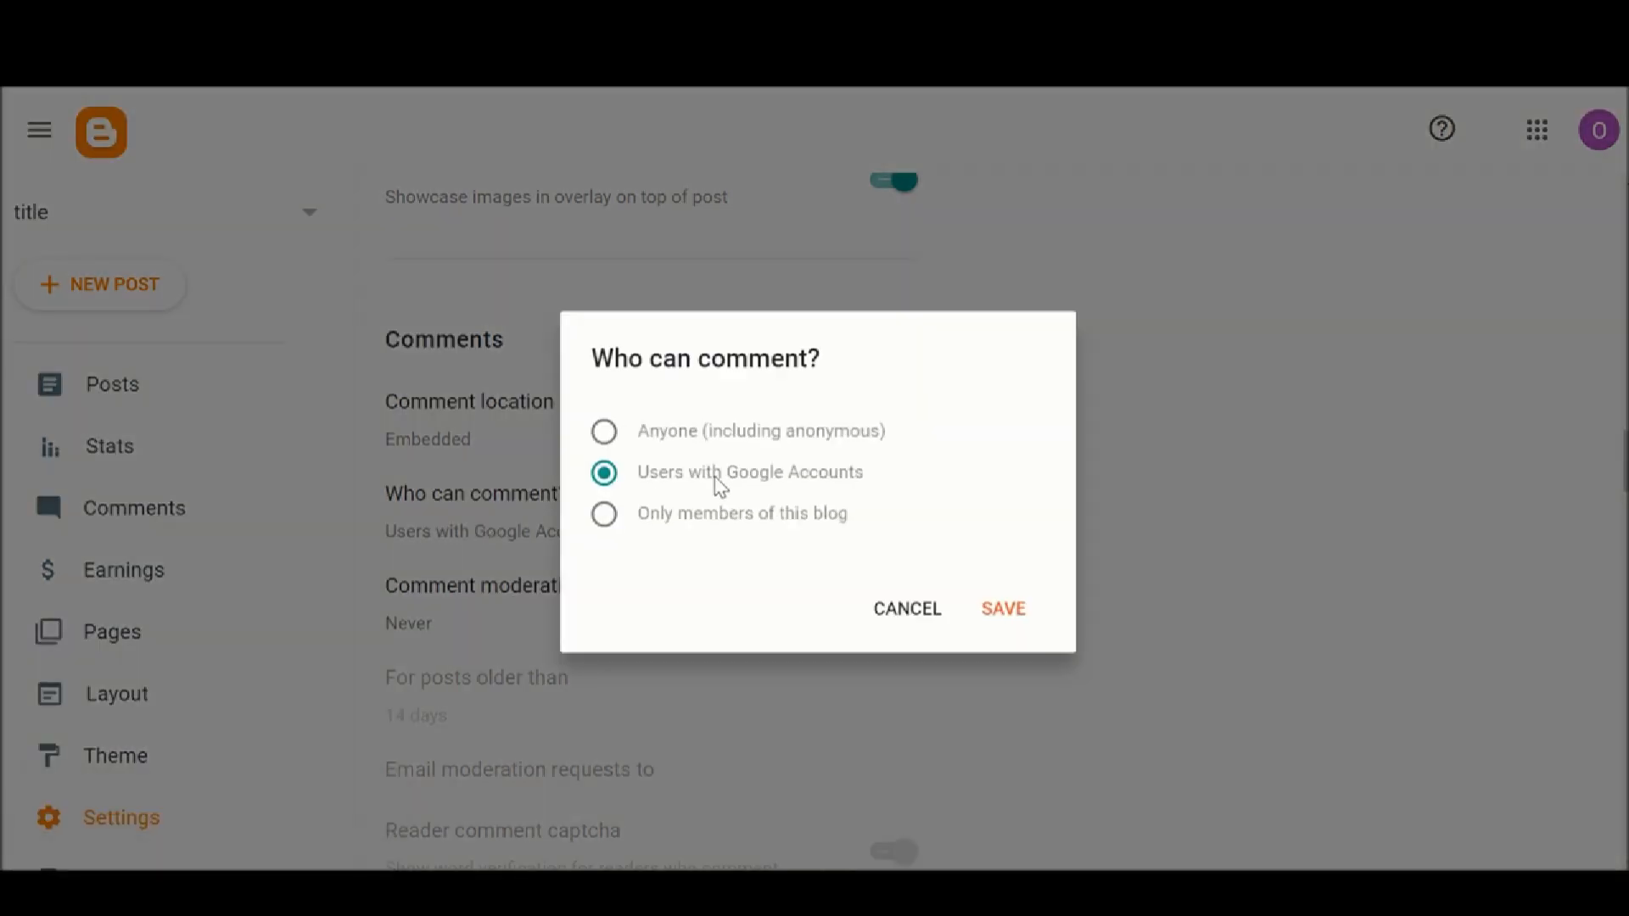
{"action": "left_click", "coordinate": [602, 434]}
{"action": "left_click", "coordinate": [604, 475]}
{"action": "left_click", "coordinate": [603, 433]}
{"action": "left_click", "coordinate": [1012, 611]}
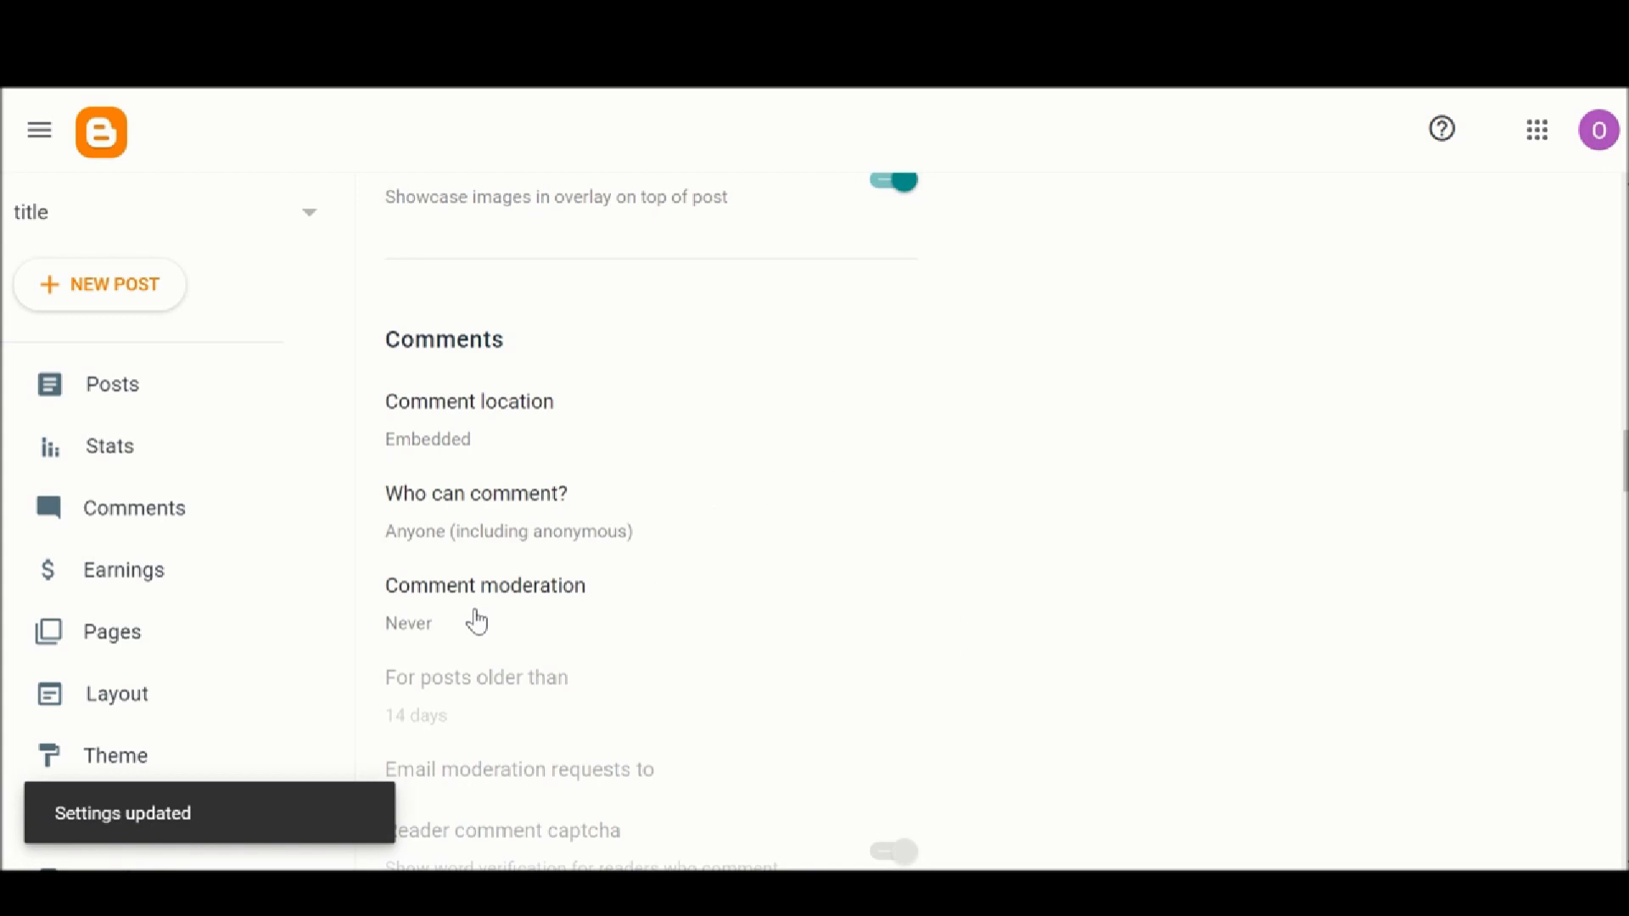
Set comment moderation to Never and save it
{"action": "left_click", "coordinate": [477, 622]}
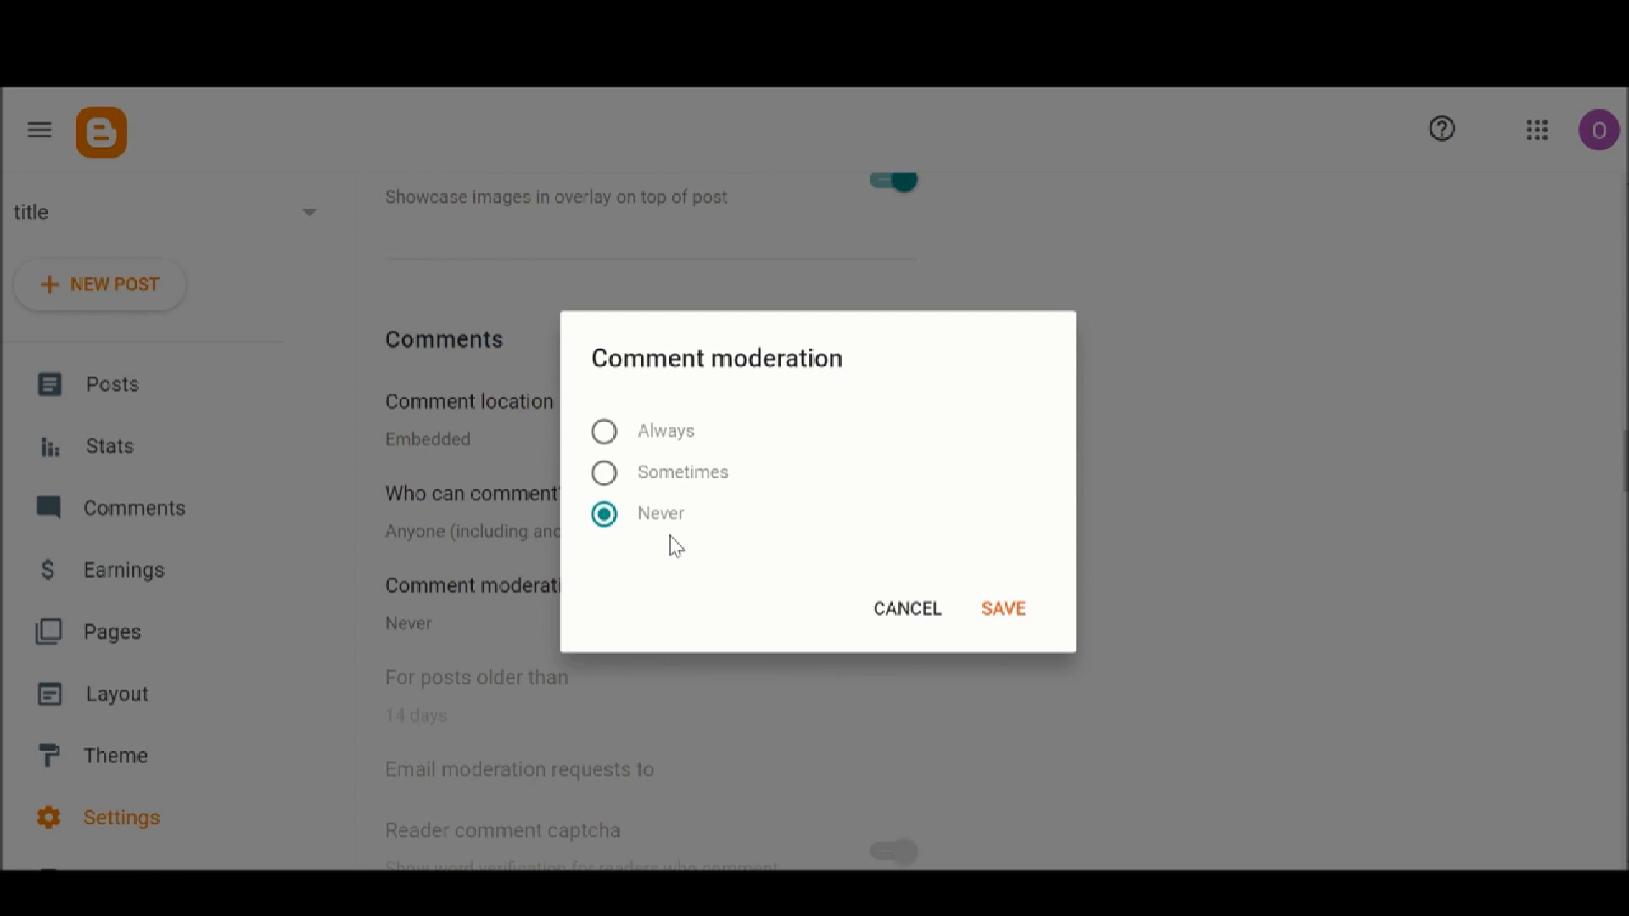
{"action": "left_click", "coordinate": [603, 435]}
{"action": "left_click", "coordinate": [605, 518]}
{"action": "left_click", "coordinate": [1001, 609]}
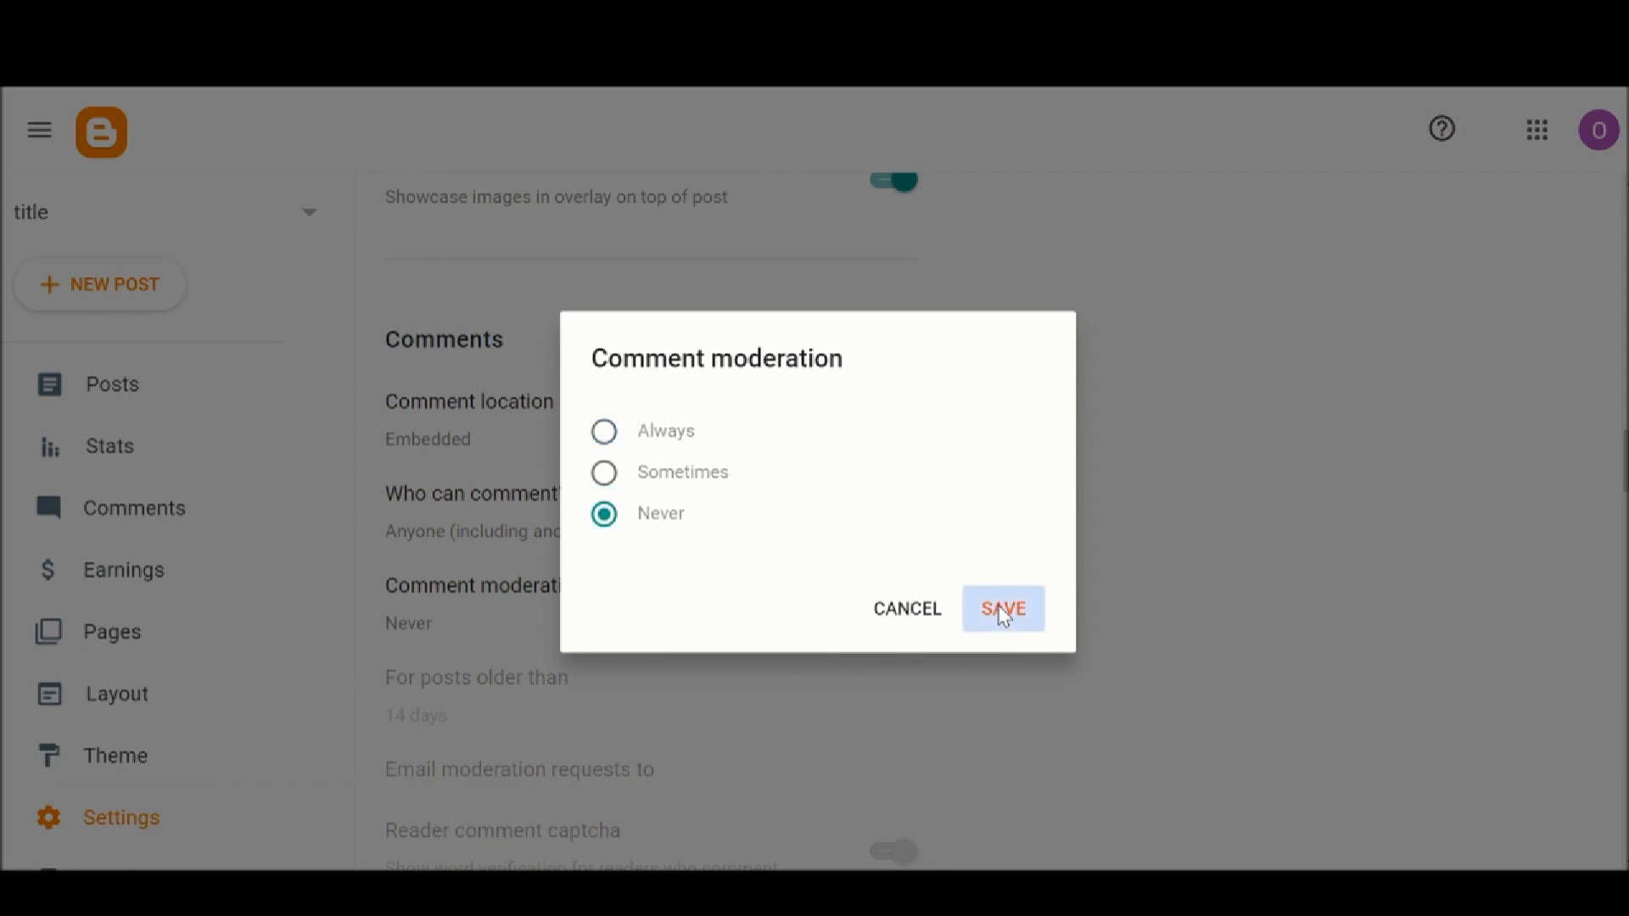
Open the comment form message under Comments and save it blank
{"action": "scroll", "coordinate": [516, 543], "scroll_direction": "down", "scroll_amount": 5}
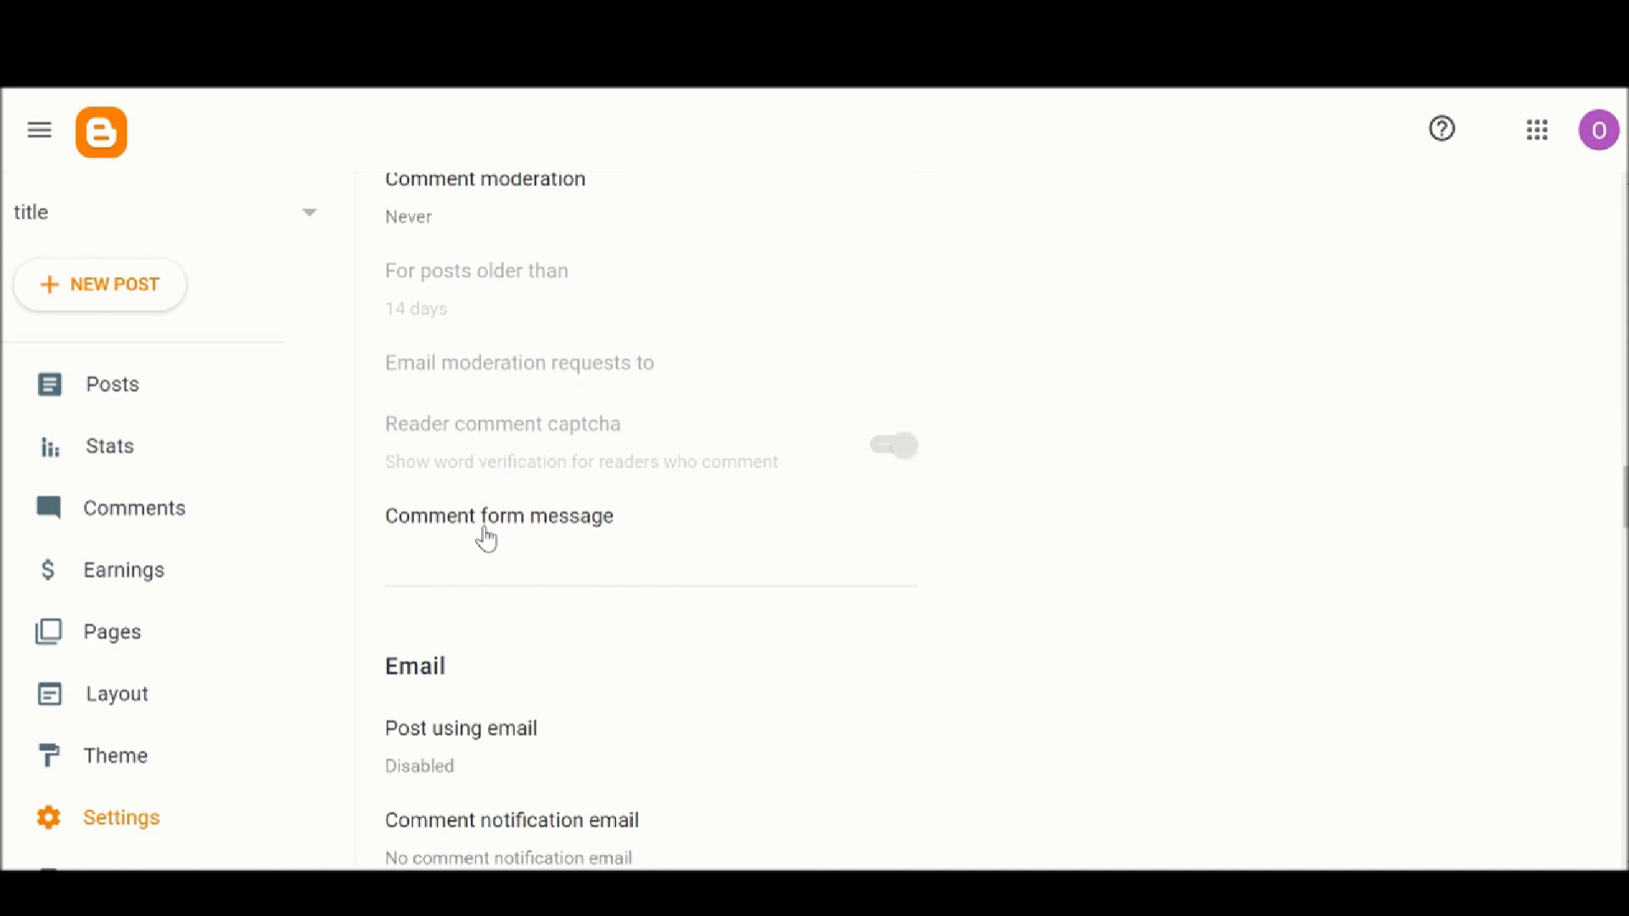
{"action": "left_click", "coordinate": [485, 533]}
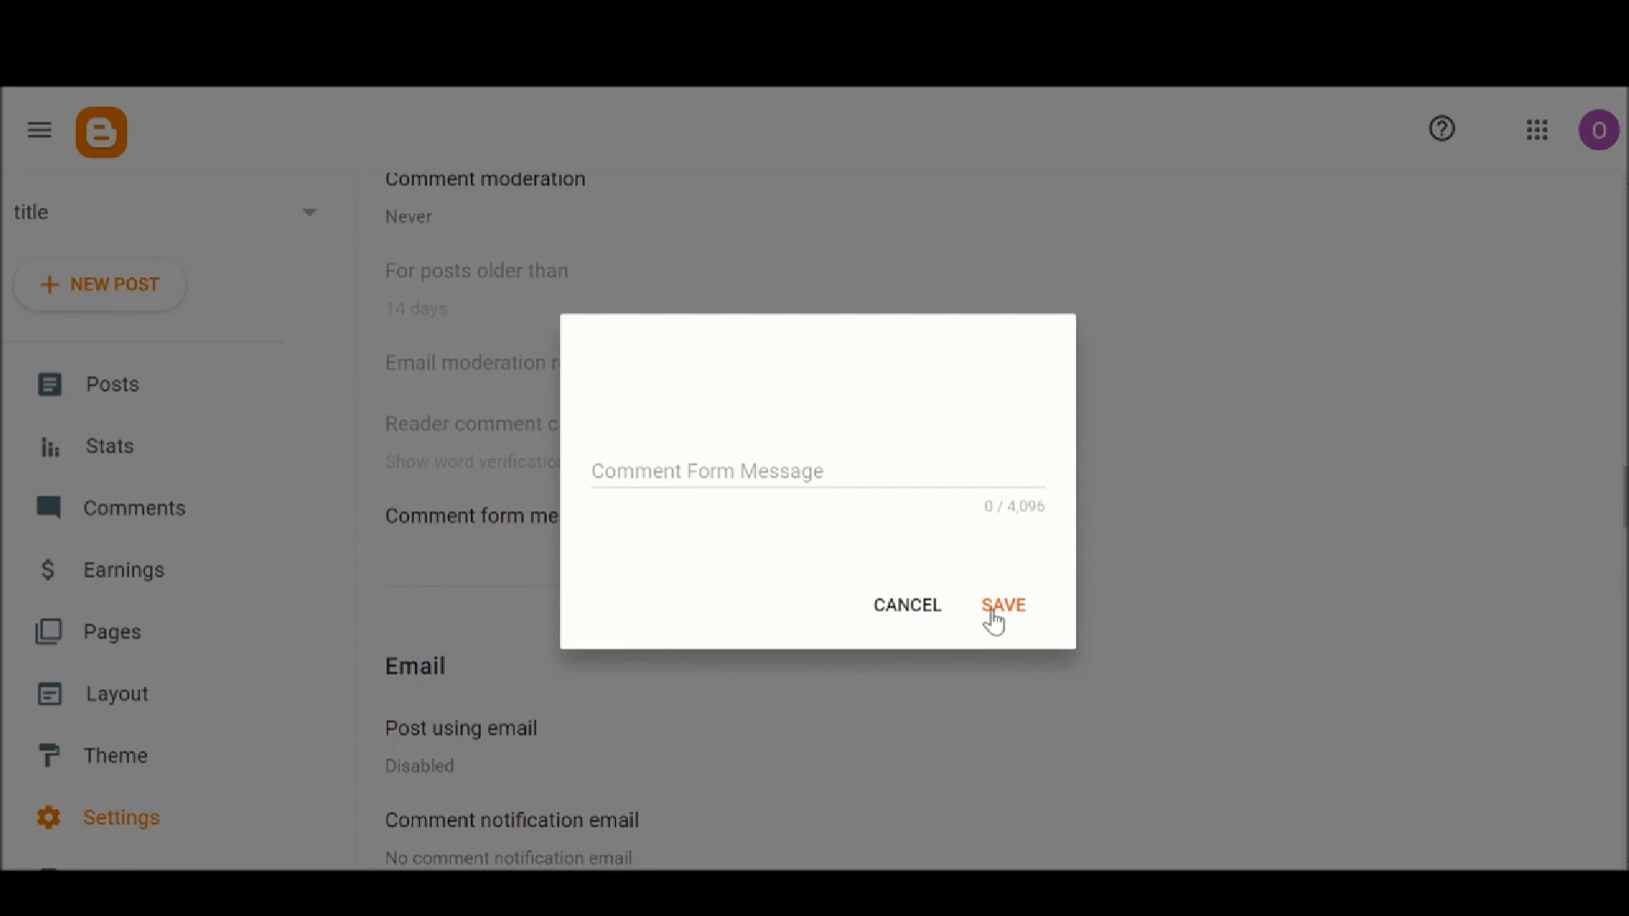
{"action": "left_click", "coordinate": [995, 622]}
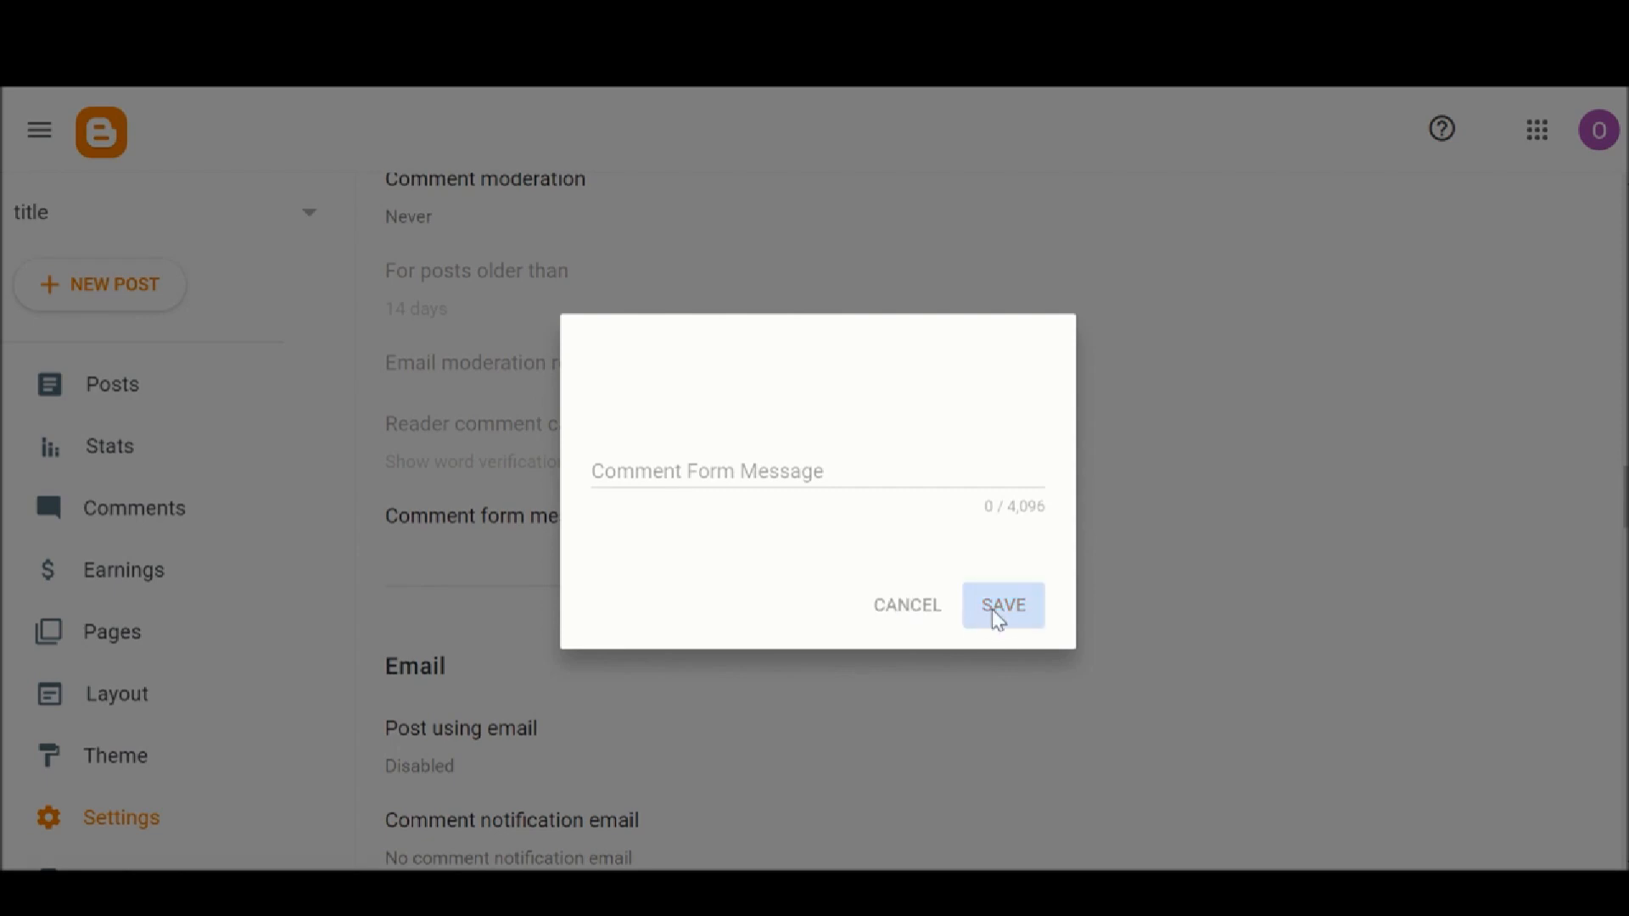
Open the Post using email setting under Email and save it as Disabled
{"action": "scroll", "coordinate": [478, 546], "scroll_direction": "down", "scroll_amount": 4}
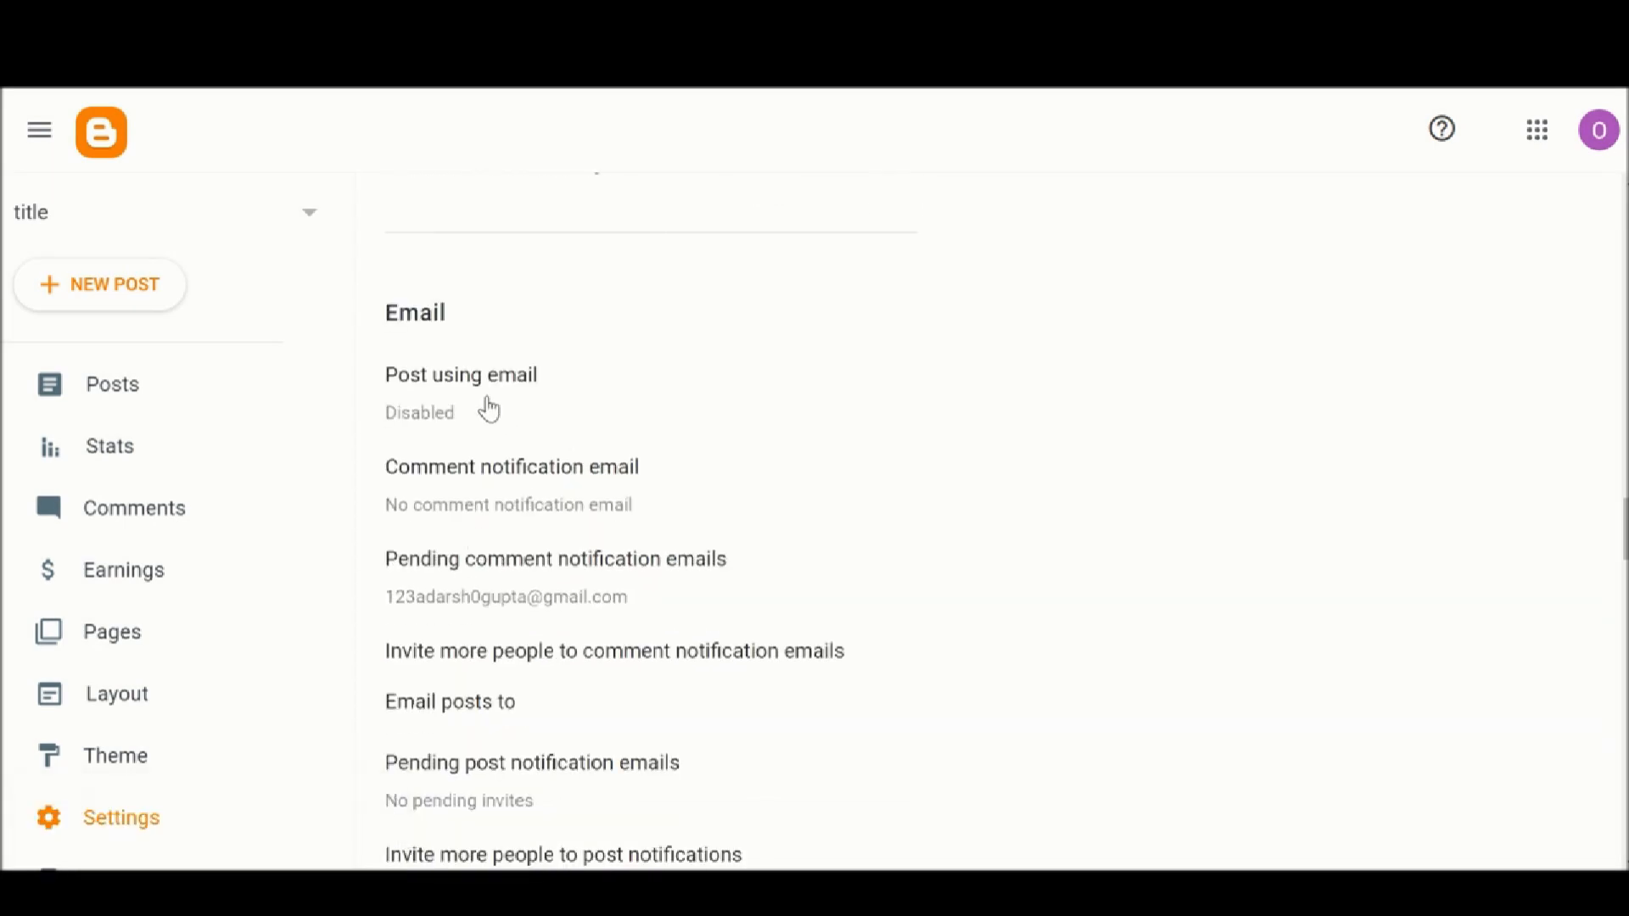
{"action": "left_click", "coordinate": [489, 410]}
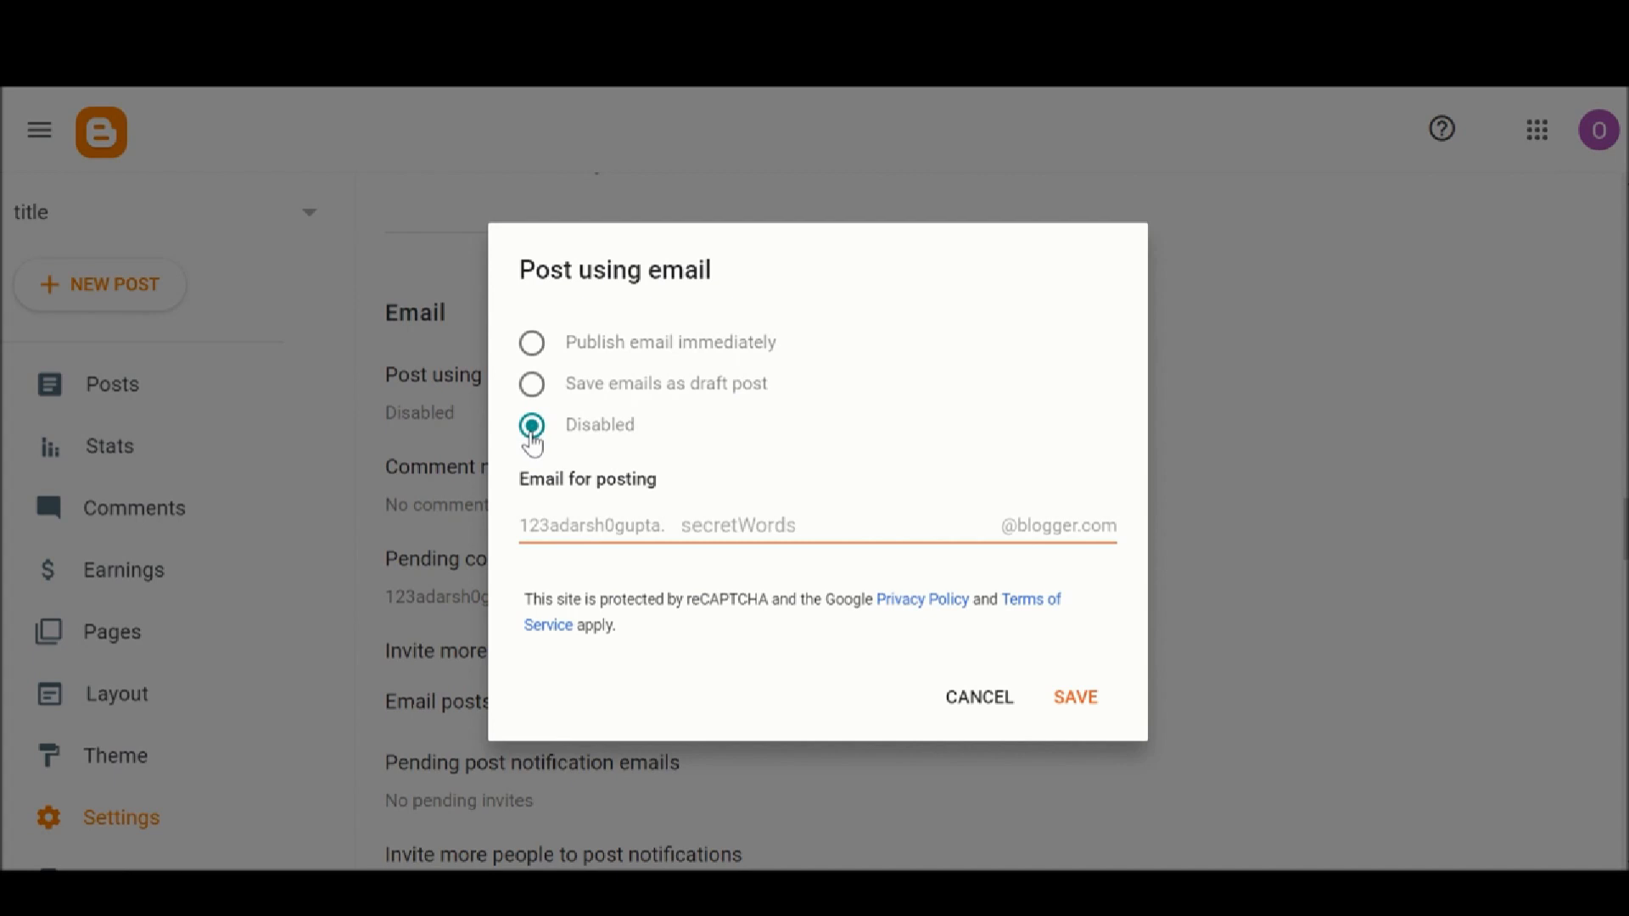
{"action": "left_click", "coordinate": [1085, 700]}
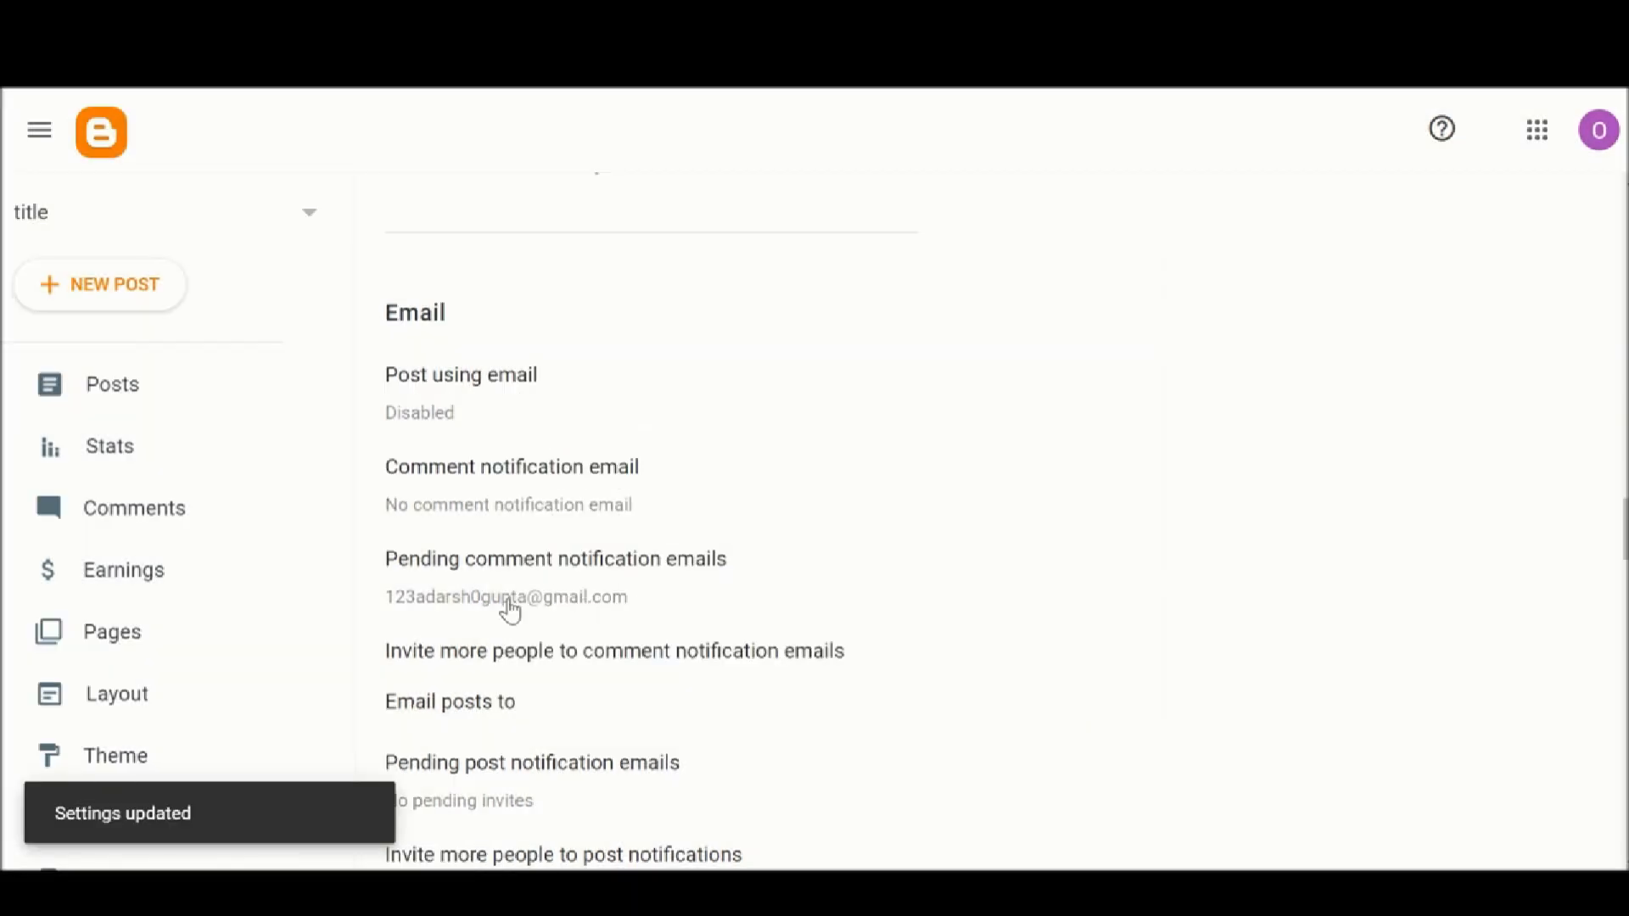
View the comment notification email and pending comment notification emails settings, closing both without changes
{"action": "scroll", "coordinate": [509, 611], "scroll_direction": "down", "scroll_amount": 2}
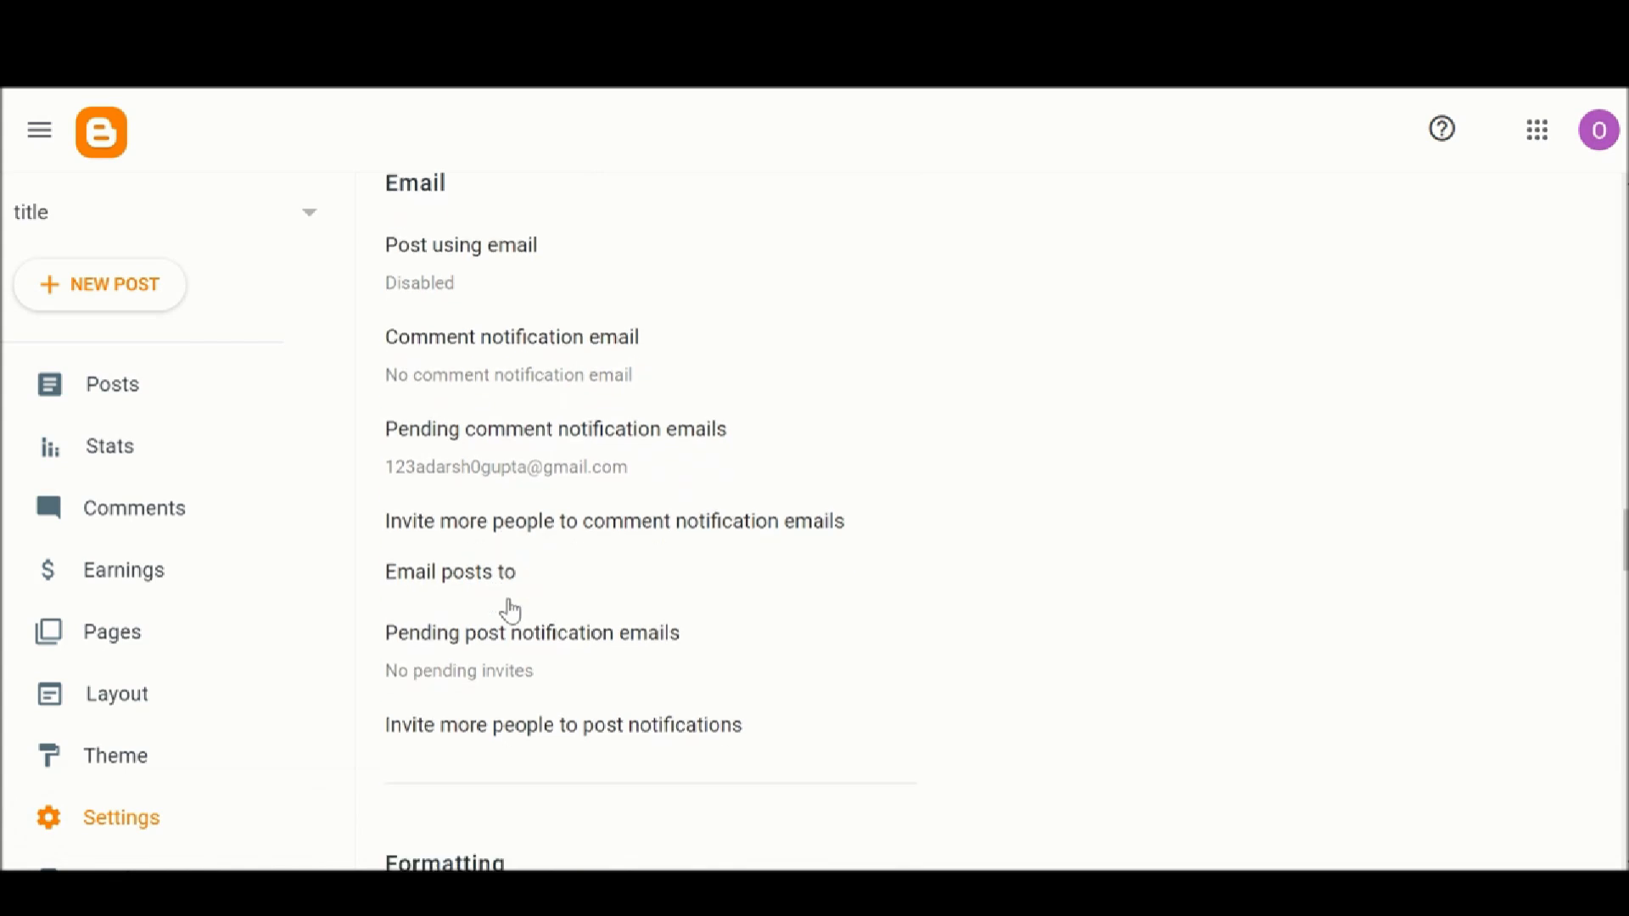
{"action": "left_click", "coordinate": [505, 382]}
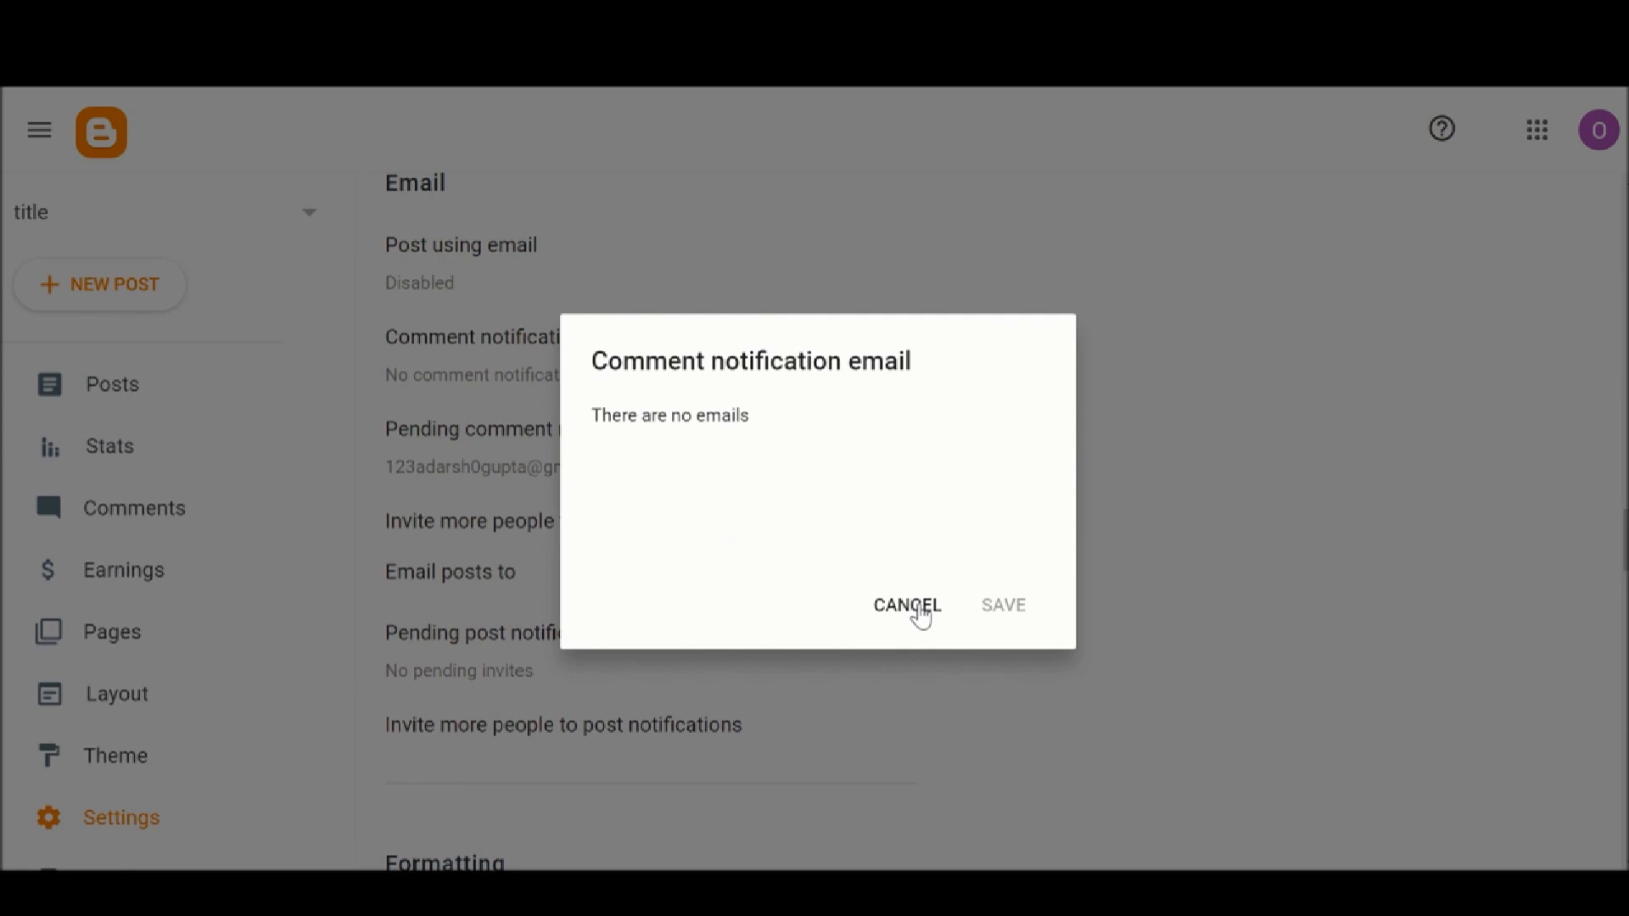
{"action": "left_click", "coordinate": [916, 607]}
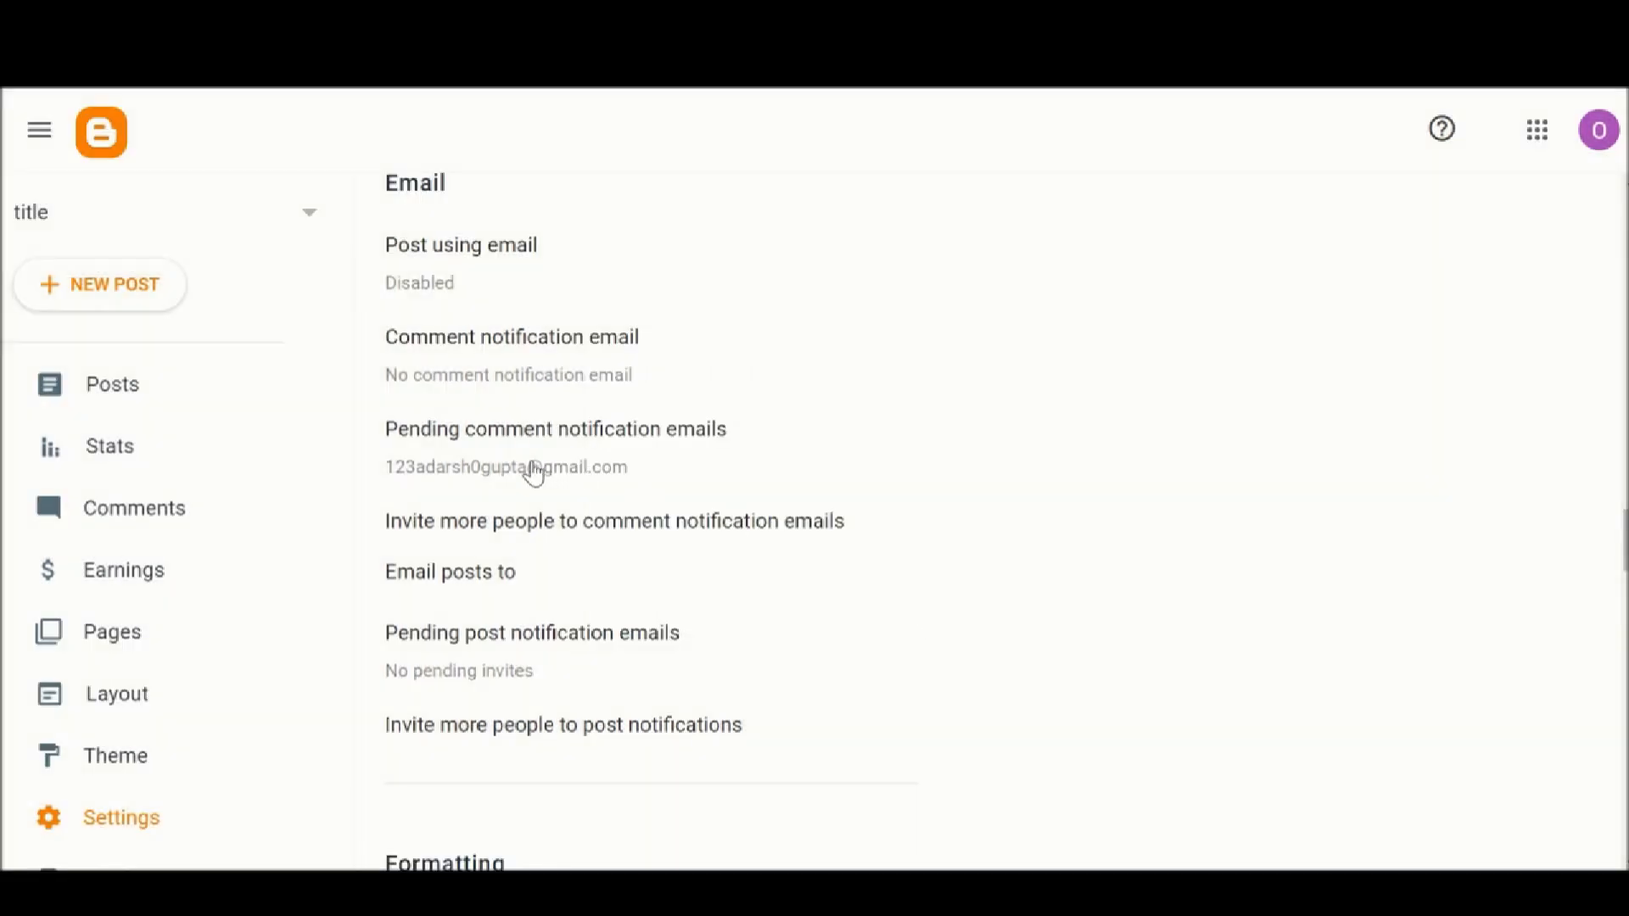
{"action": "left_click", "coordinate": [535, 475]}
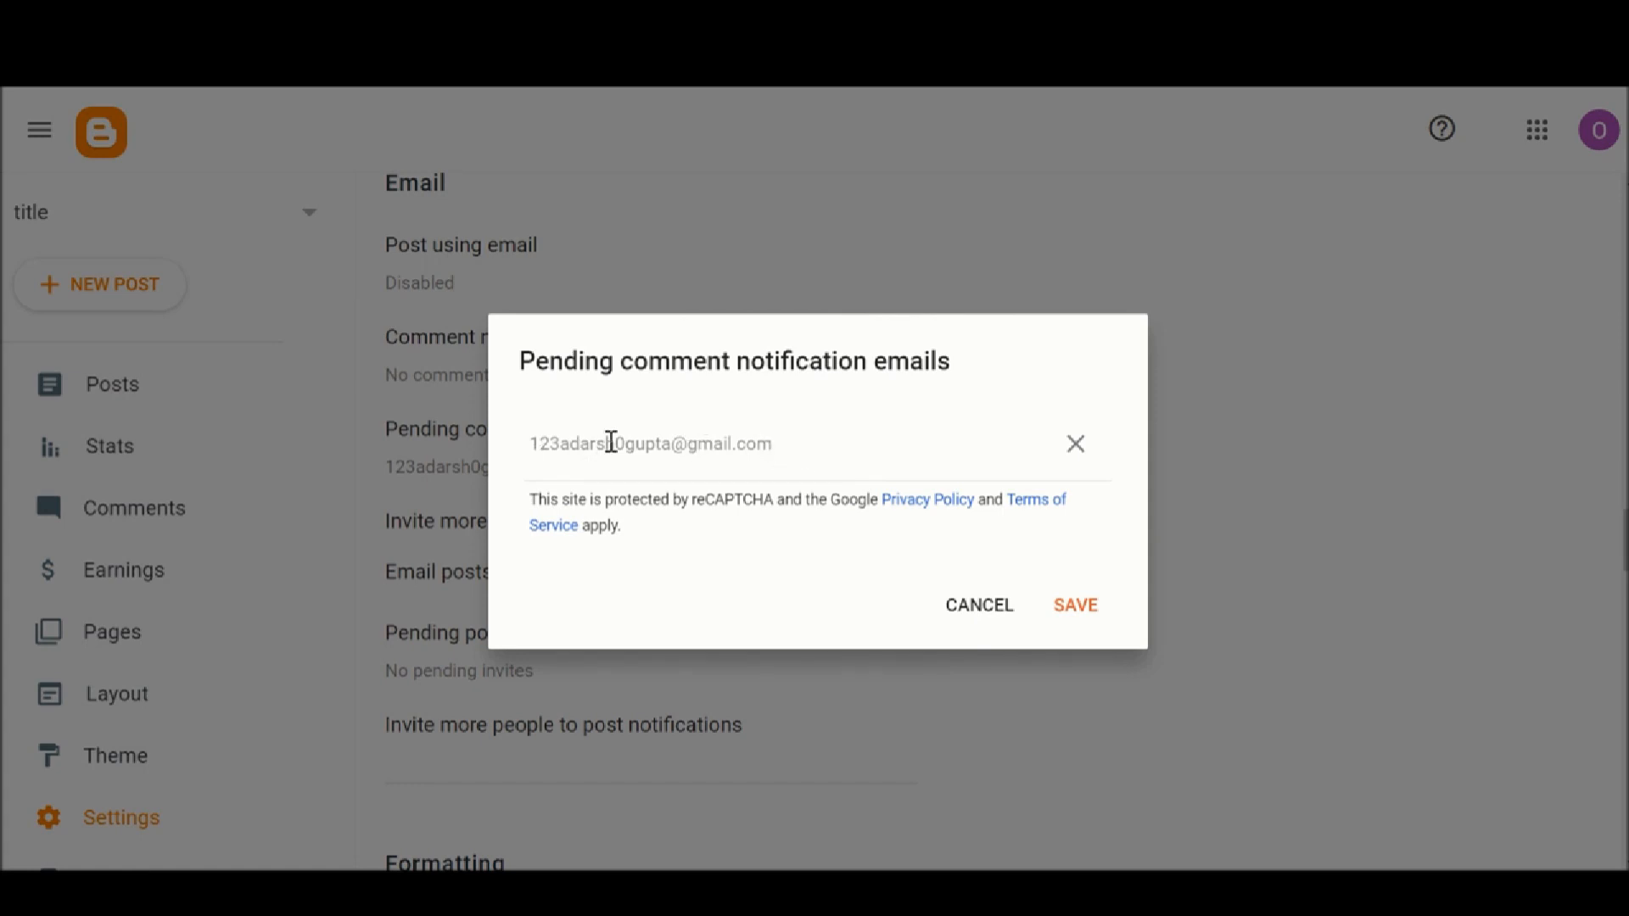
{"action": "left_click", "coordinate": [980, 604]}
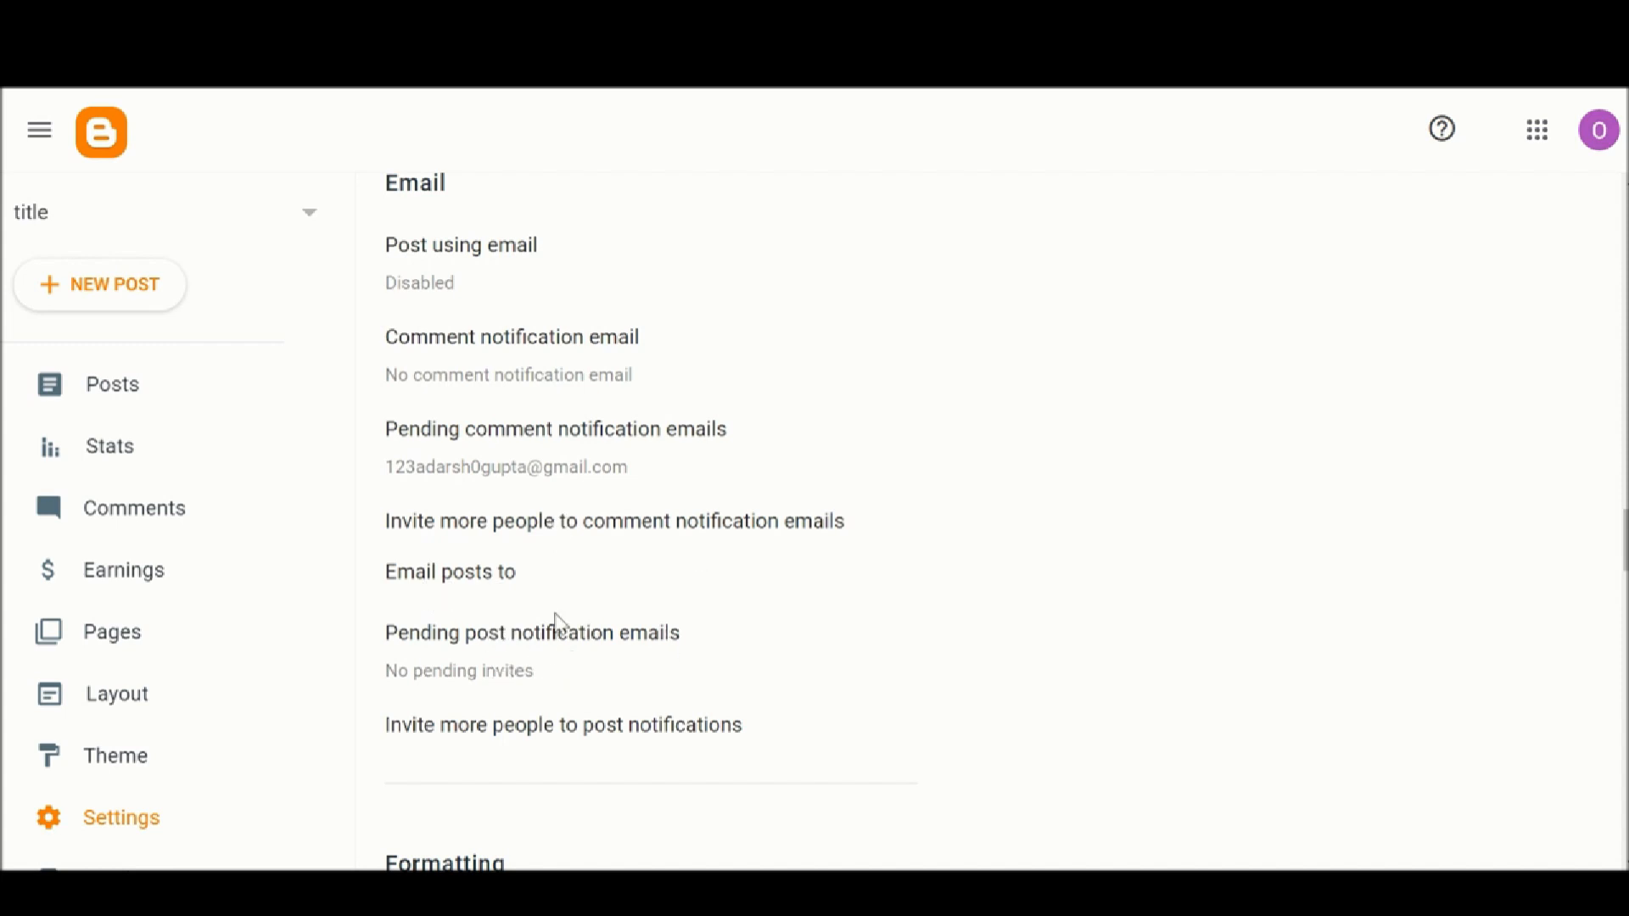
Set the blog's time zone under Formatting to (GMT+05:30) India Standard Time – Kolkata and save it
{"action": "scroll", "coordinate": [543, 646], "scroll_direction": "down", "scroll_amount": 5}
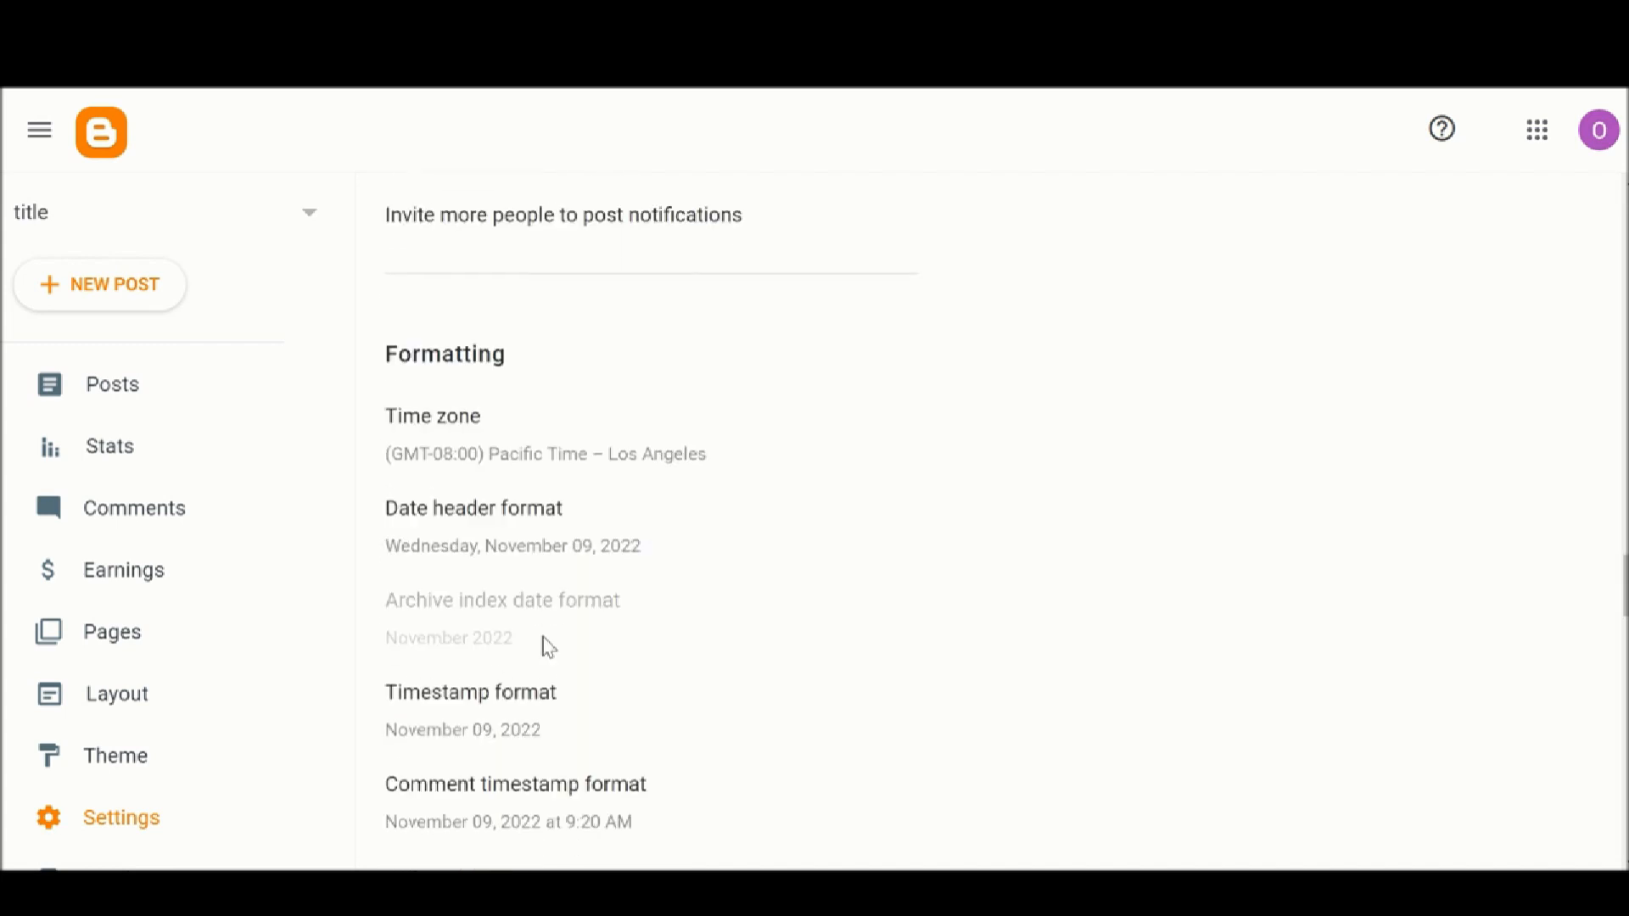
{"action": "scroll", "coordinate": [549, 648], "scroll_direction": "down", "scroll_amount": 1}
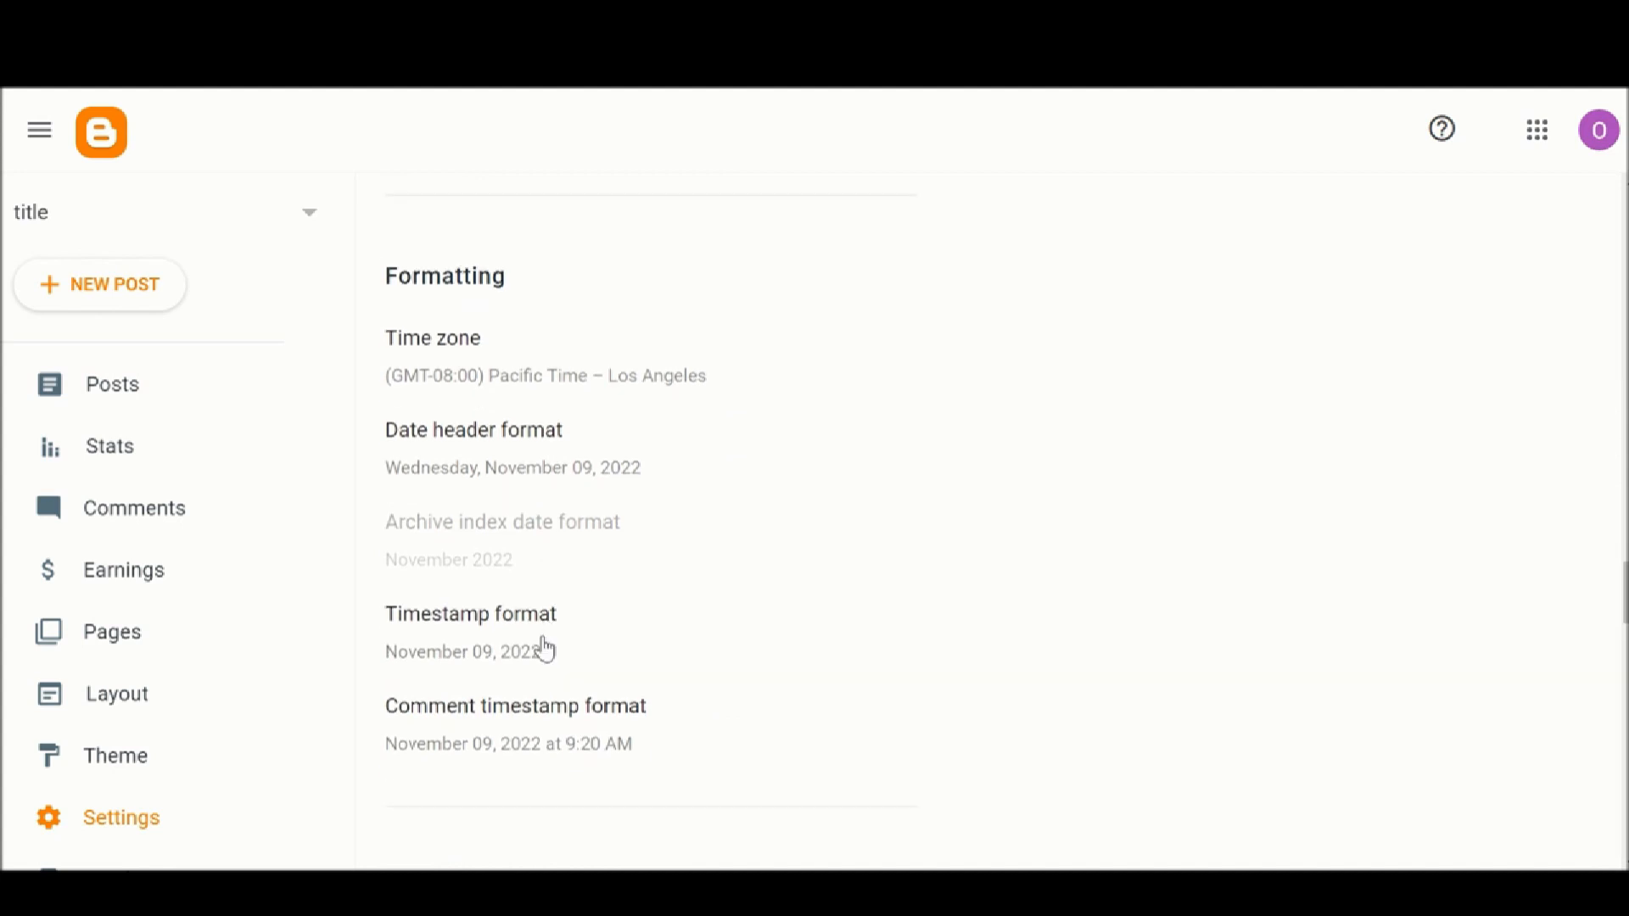
{"action": "left_click", "coordinate": [473, 382]}
{"action": "scroll", "coordinate": [694, 516], "scroll_direction": "down", "scroll_amount": 6}
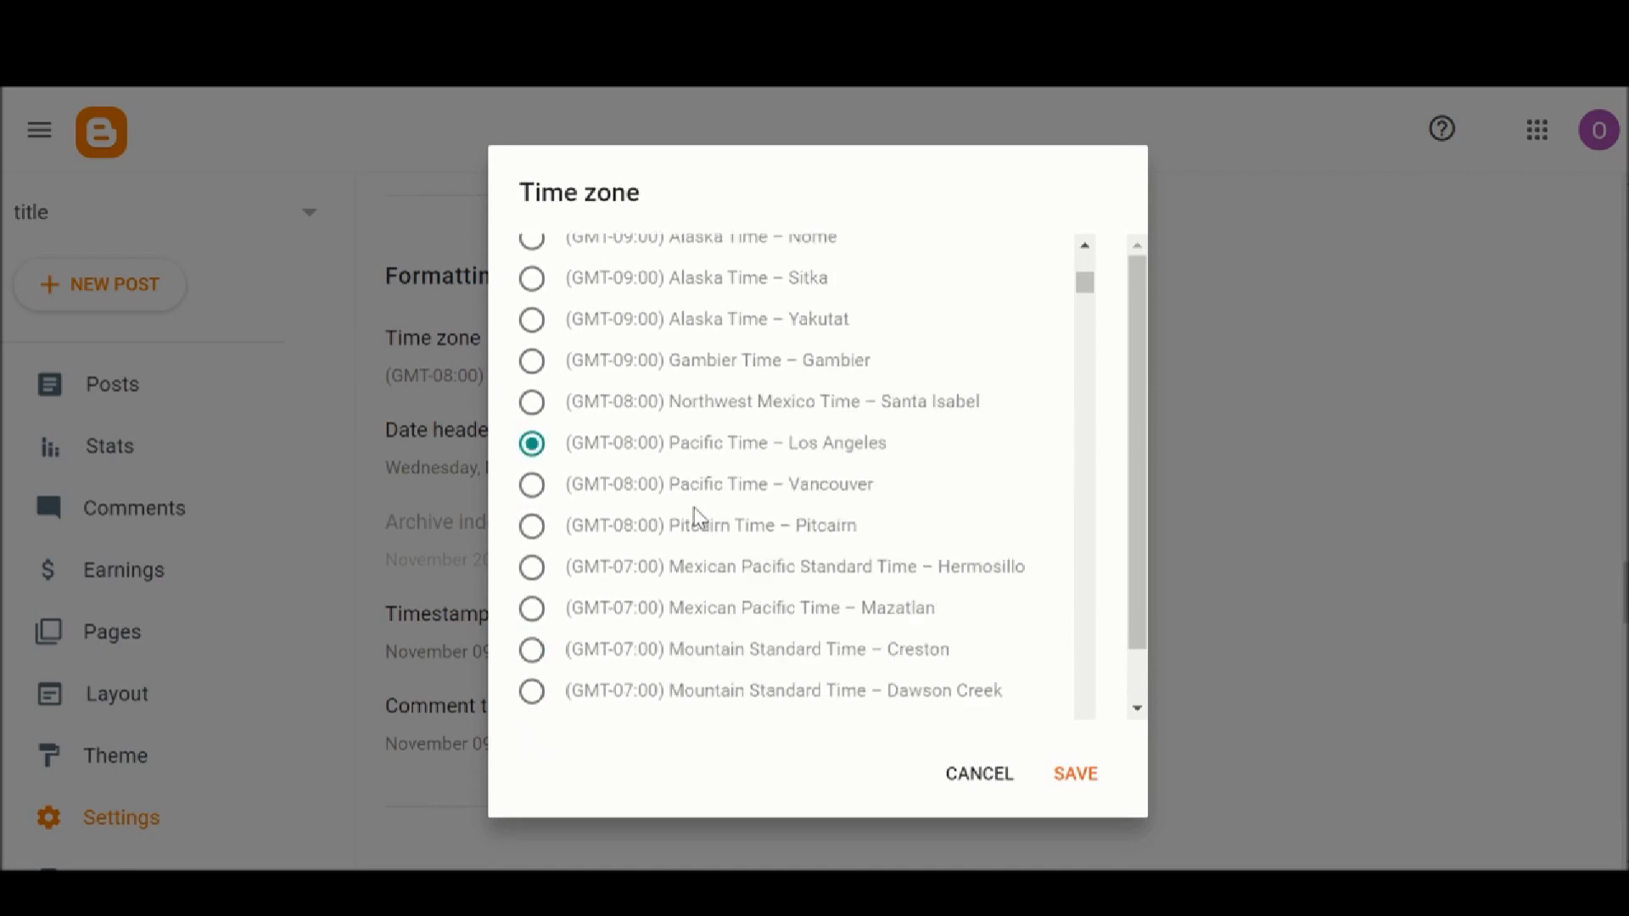
{"action": "scroll", "coordinate": [694, 516], "scroll_direction": "down", "scroll_amount": 10}
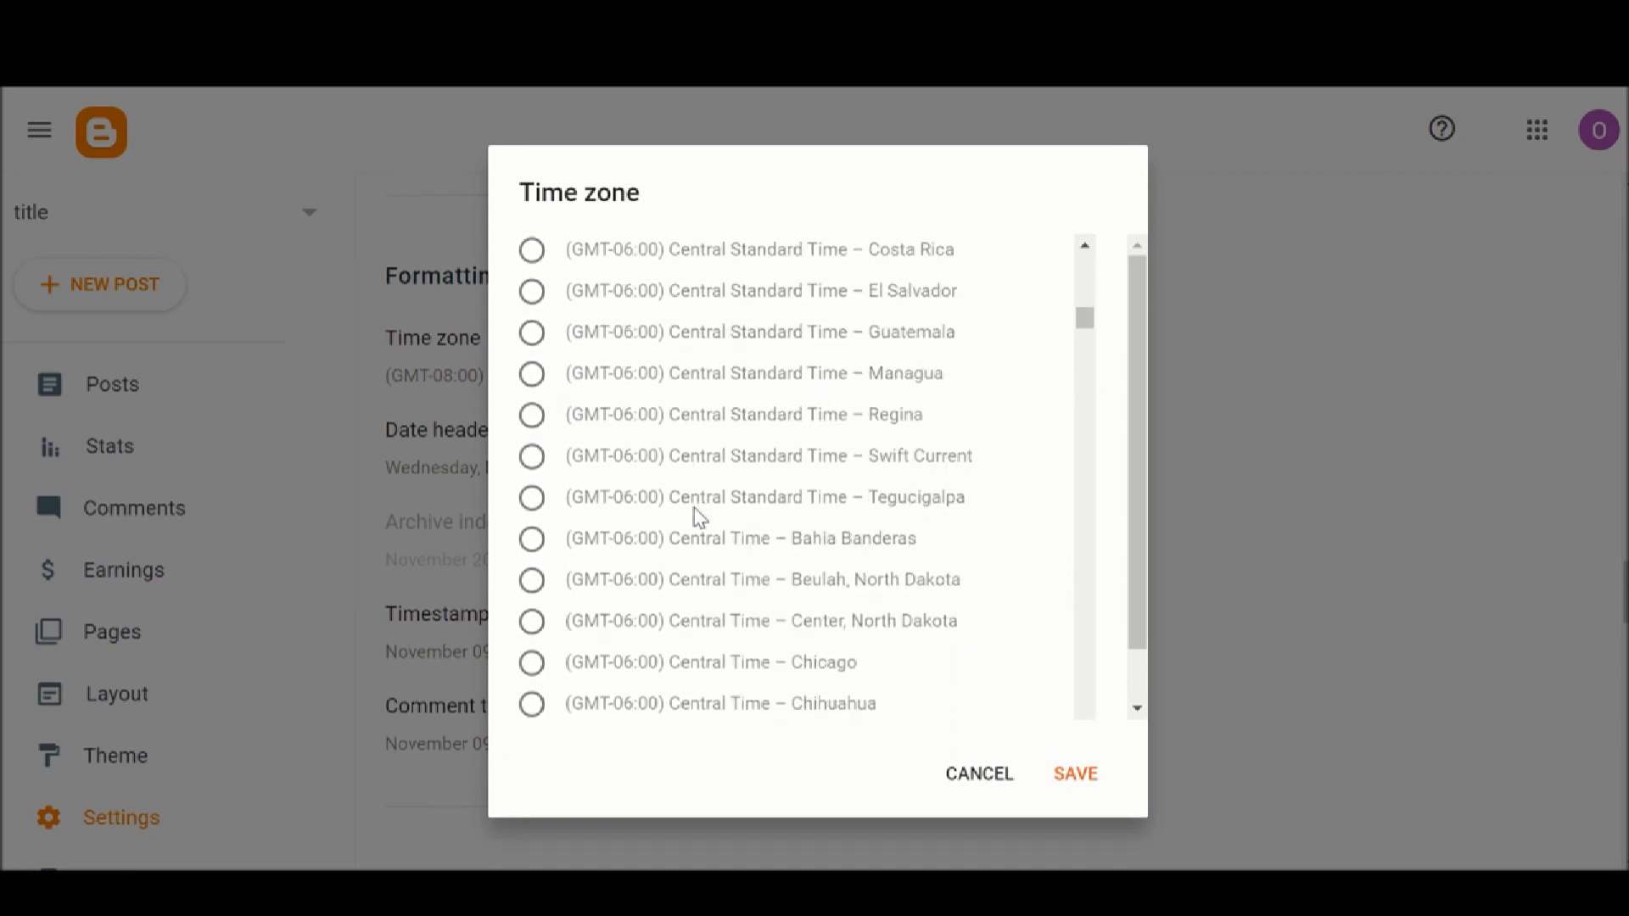
{"action": "scroll", "coordinate": [695, 511], "scroll_direction": "down", "scroll_amount": 10}
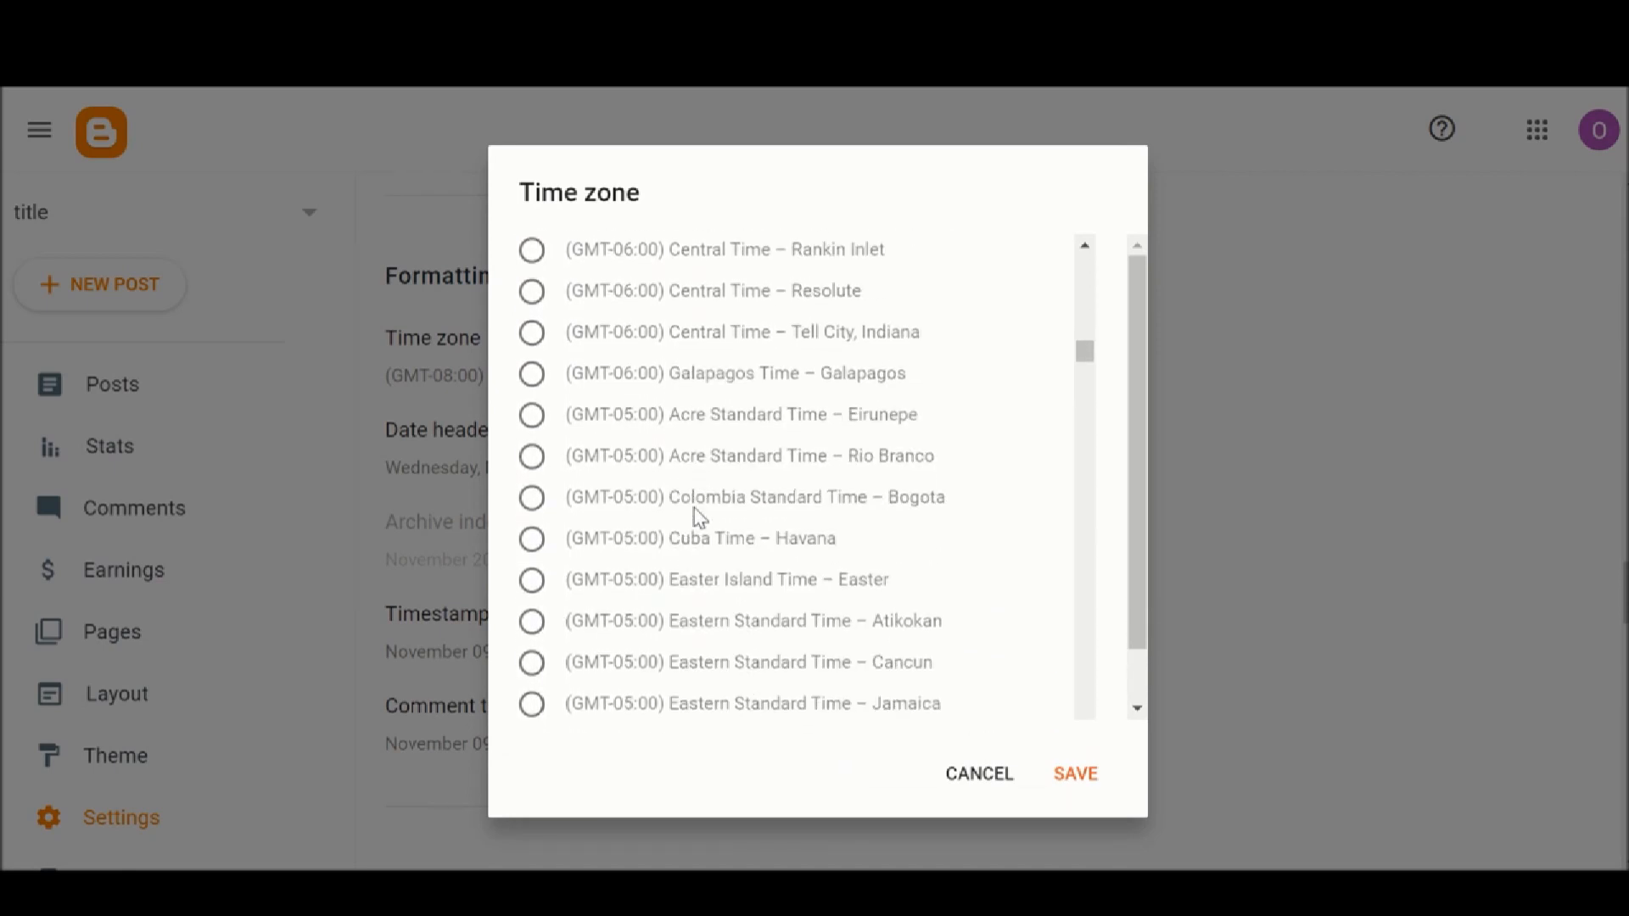
{"action": "scroll", "coordinate": [698, 516], "scroll_direction": "down", "scroll_amount": 10}
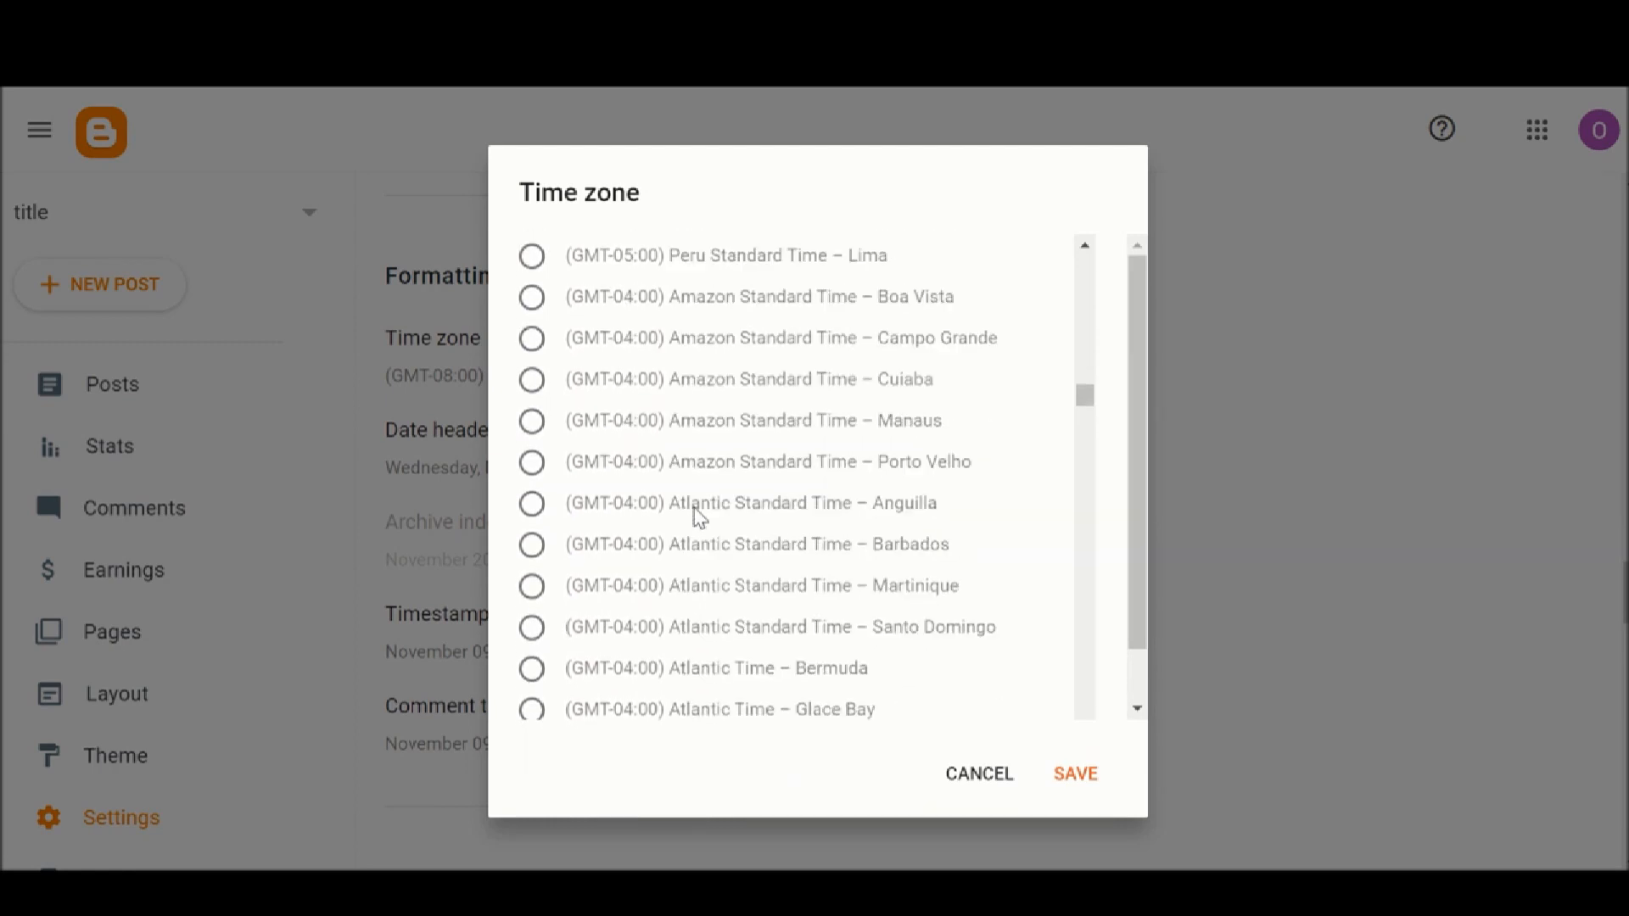
{"action": "scroll", "coordinate": [697, 516], "scroll_direction": "down", "scroll_amount": 1}
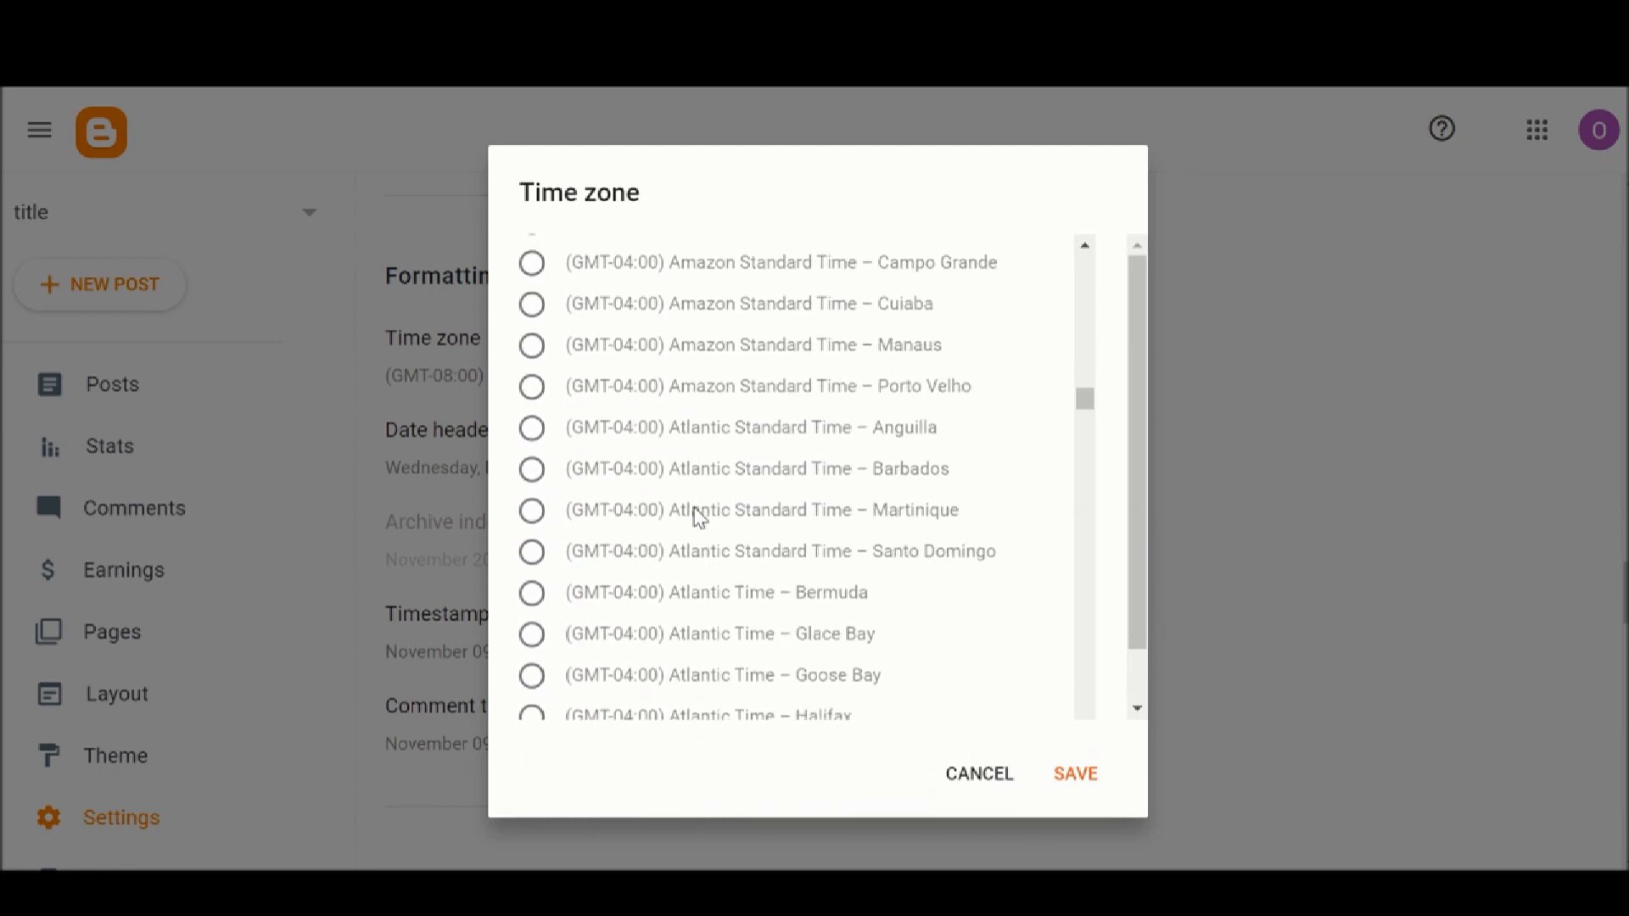
{"action": "scroll", "coordinate": [698, 516], "scroll_direction": "up", "scroll_amount": 4}
{"action": "scroll", "coordinate": [697, 516], "scroll_direction": "down", "scroll_amount": 10}
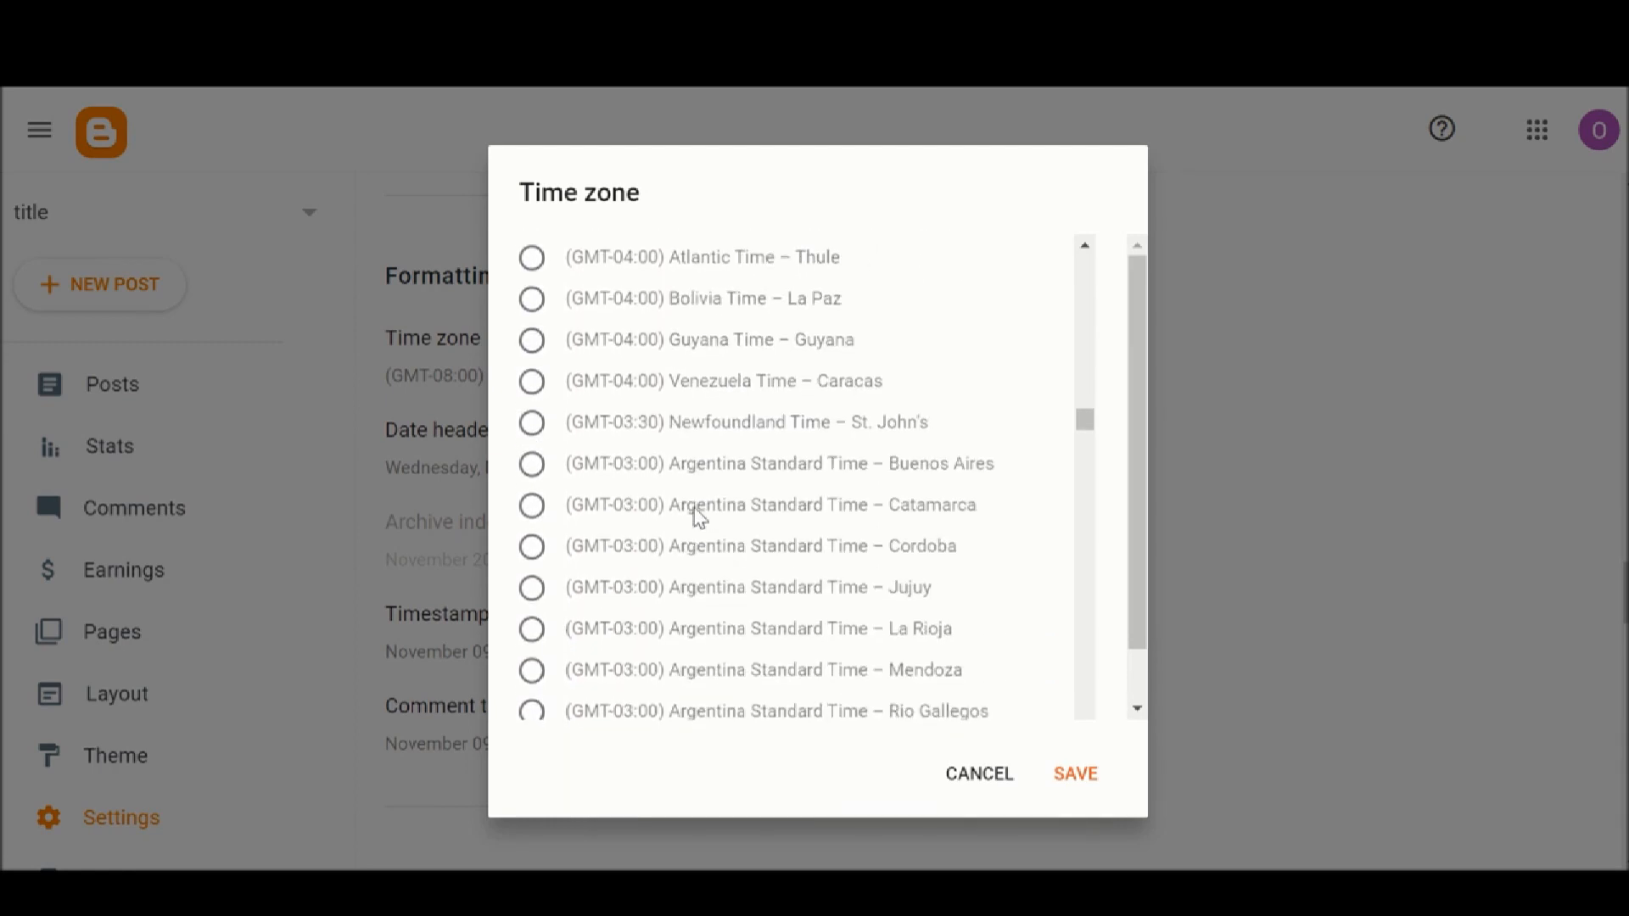
{"action": "scroll", "coordinate": [697, 516], "scroll_direction": "down", "scroll_amount": 20}
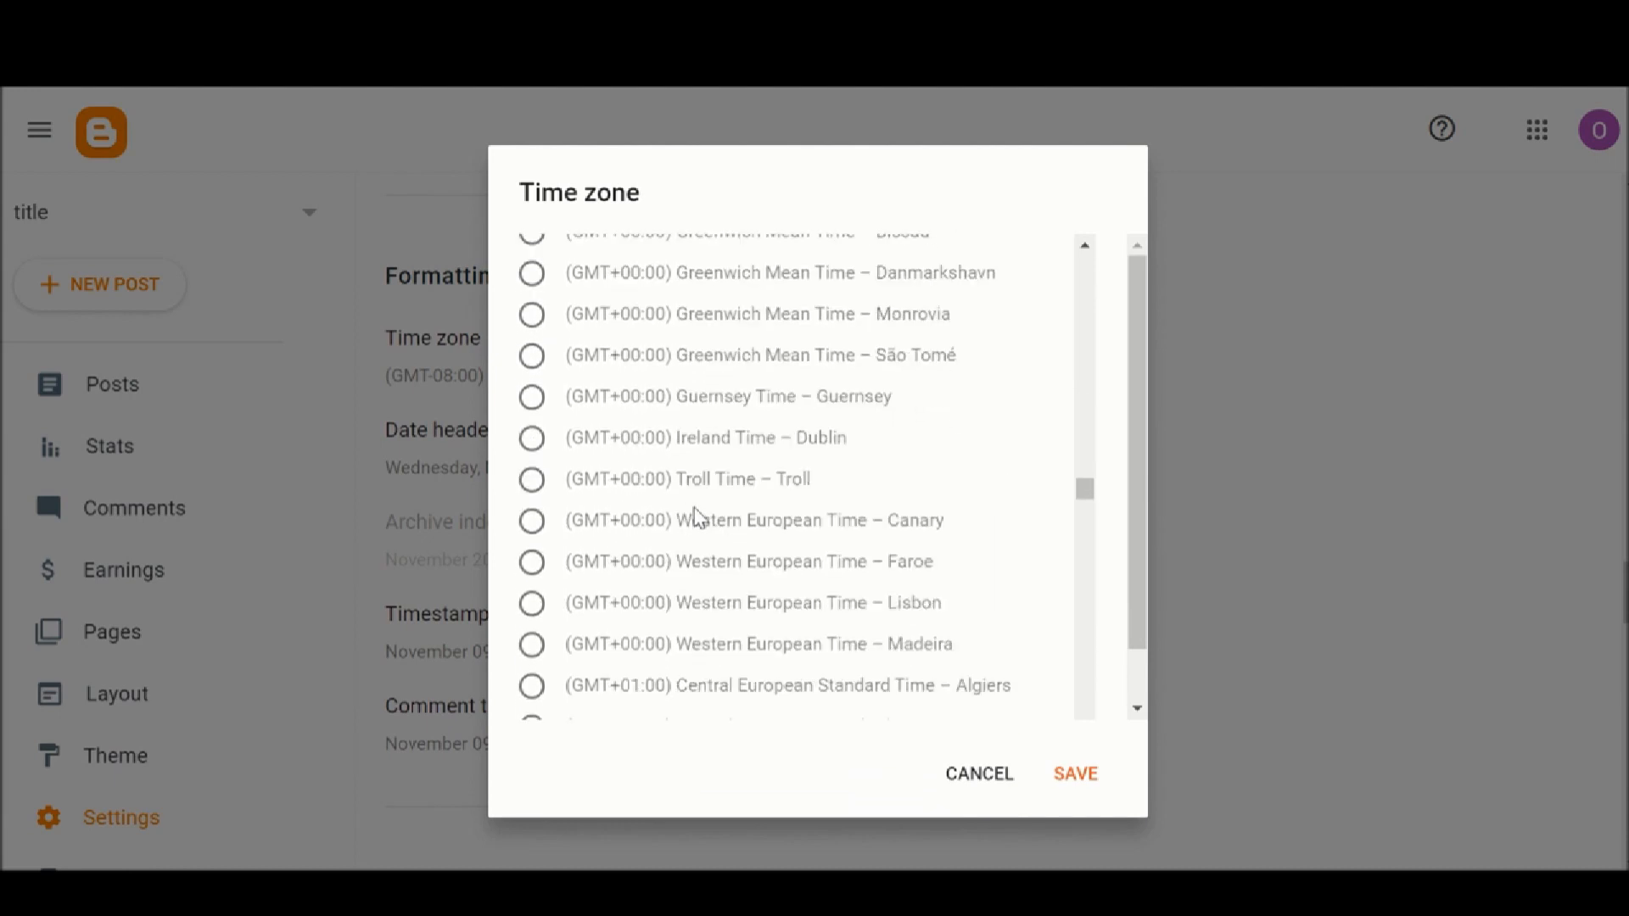
{"action": "scroll", "coordinate": [698, 516], "scroll_direction": "down", "scroll_amount": 17}
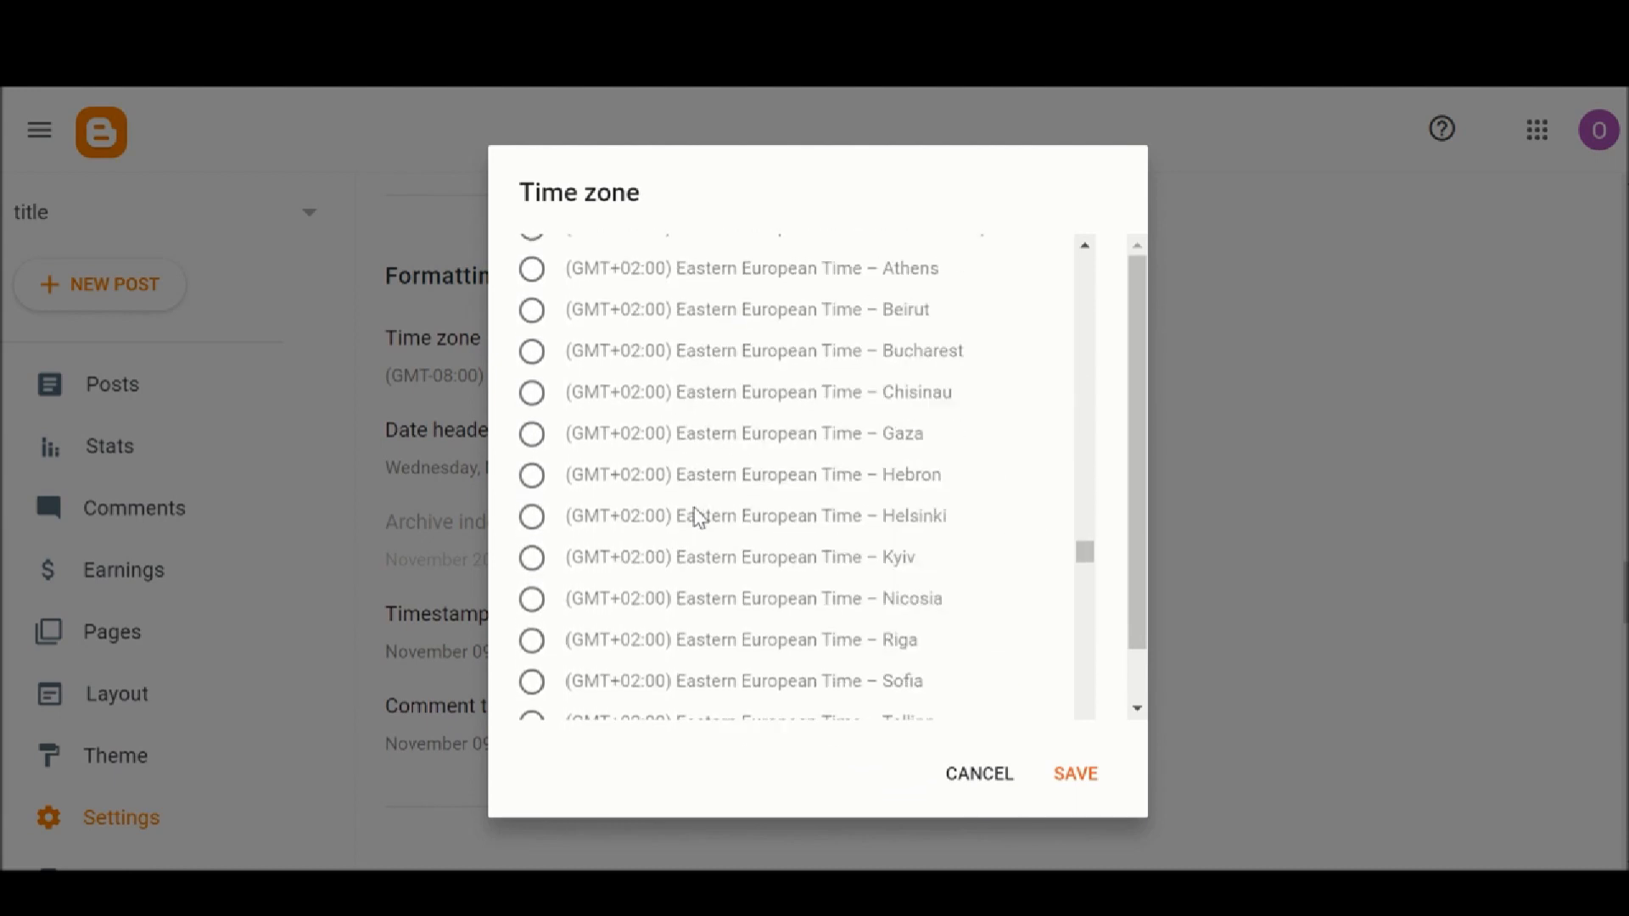
{"action": "scroll", "coordinate": [697, 516], "scroll_direction": "down", "scroll_amount": 17}
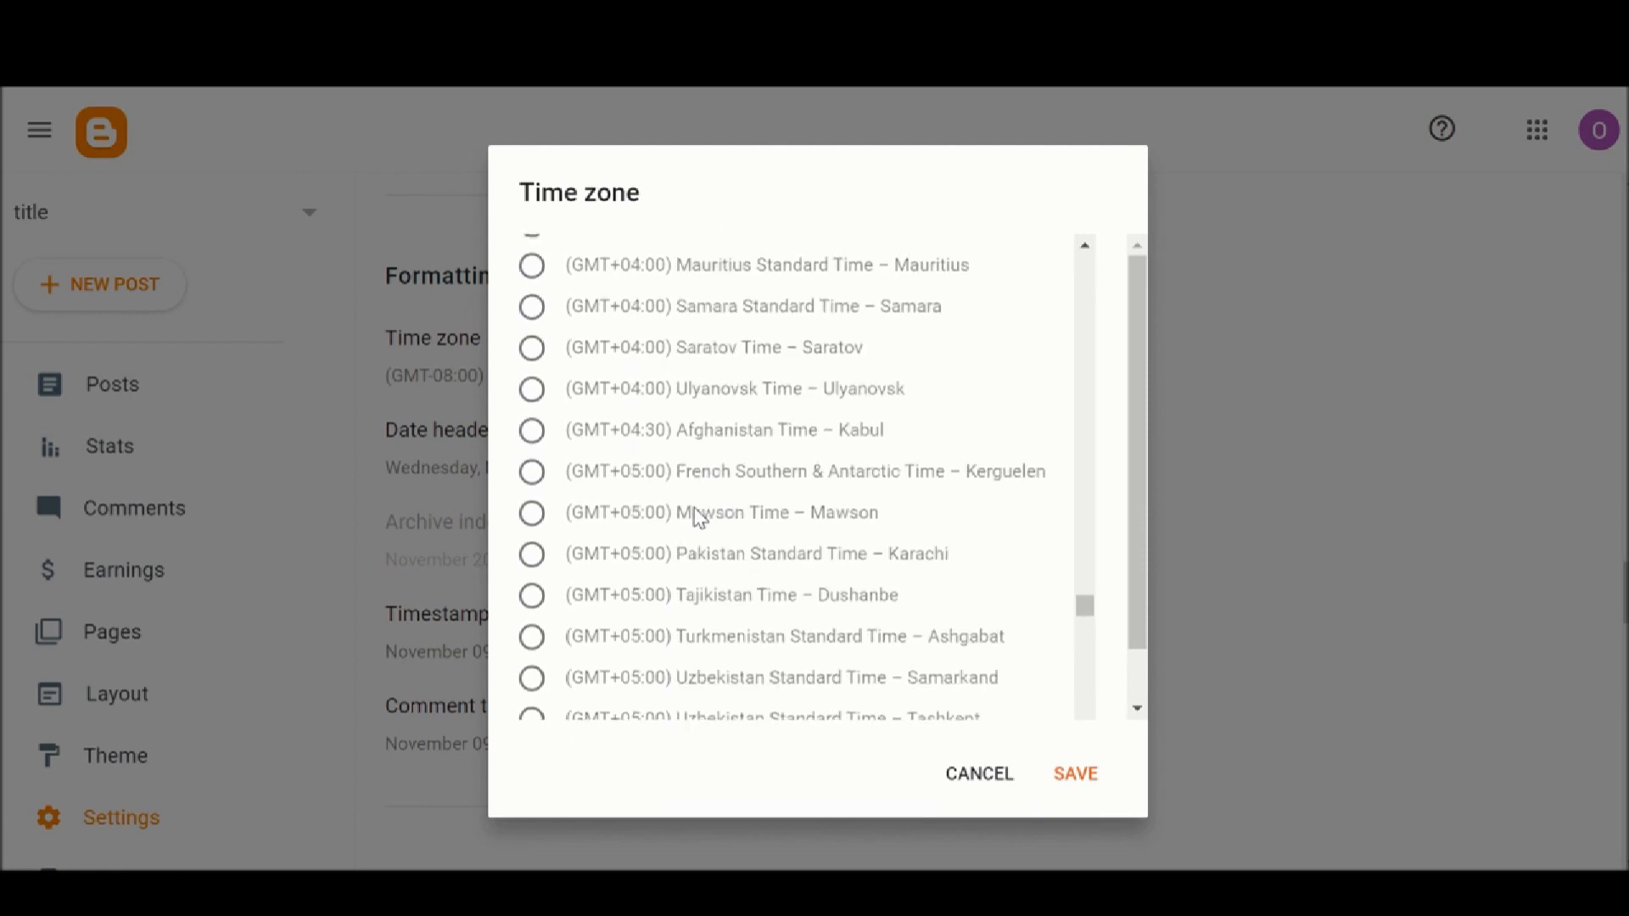
{"action": "scroll", "coordinate": [697, 515], "scroll_direction": "down", "scroll_amount": 5}
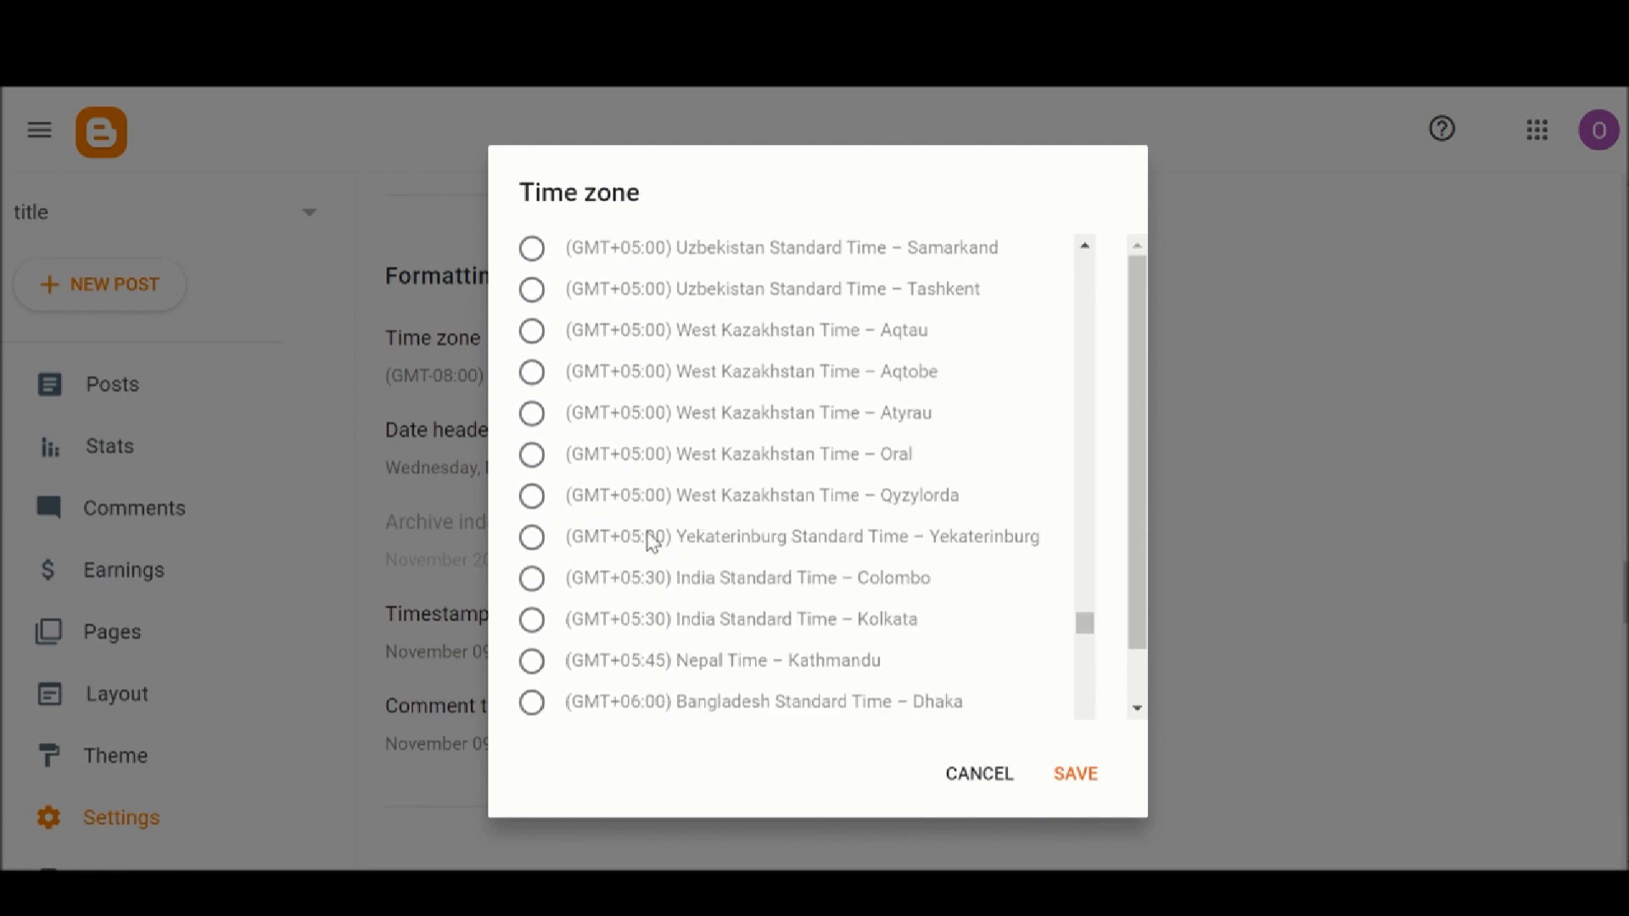
{"action": "left_click", "coordinate": [531, 581]}
{"action": "left_click", "coordinate": [532, 620]}
{"action": "left_click", "coordinate": [1075, 779]}
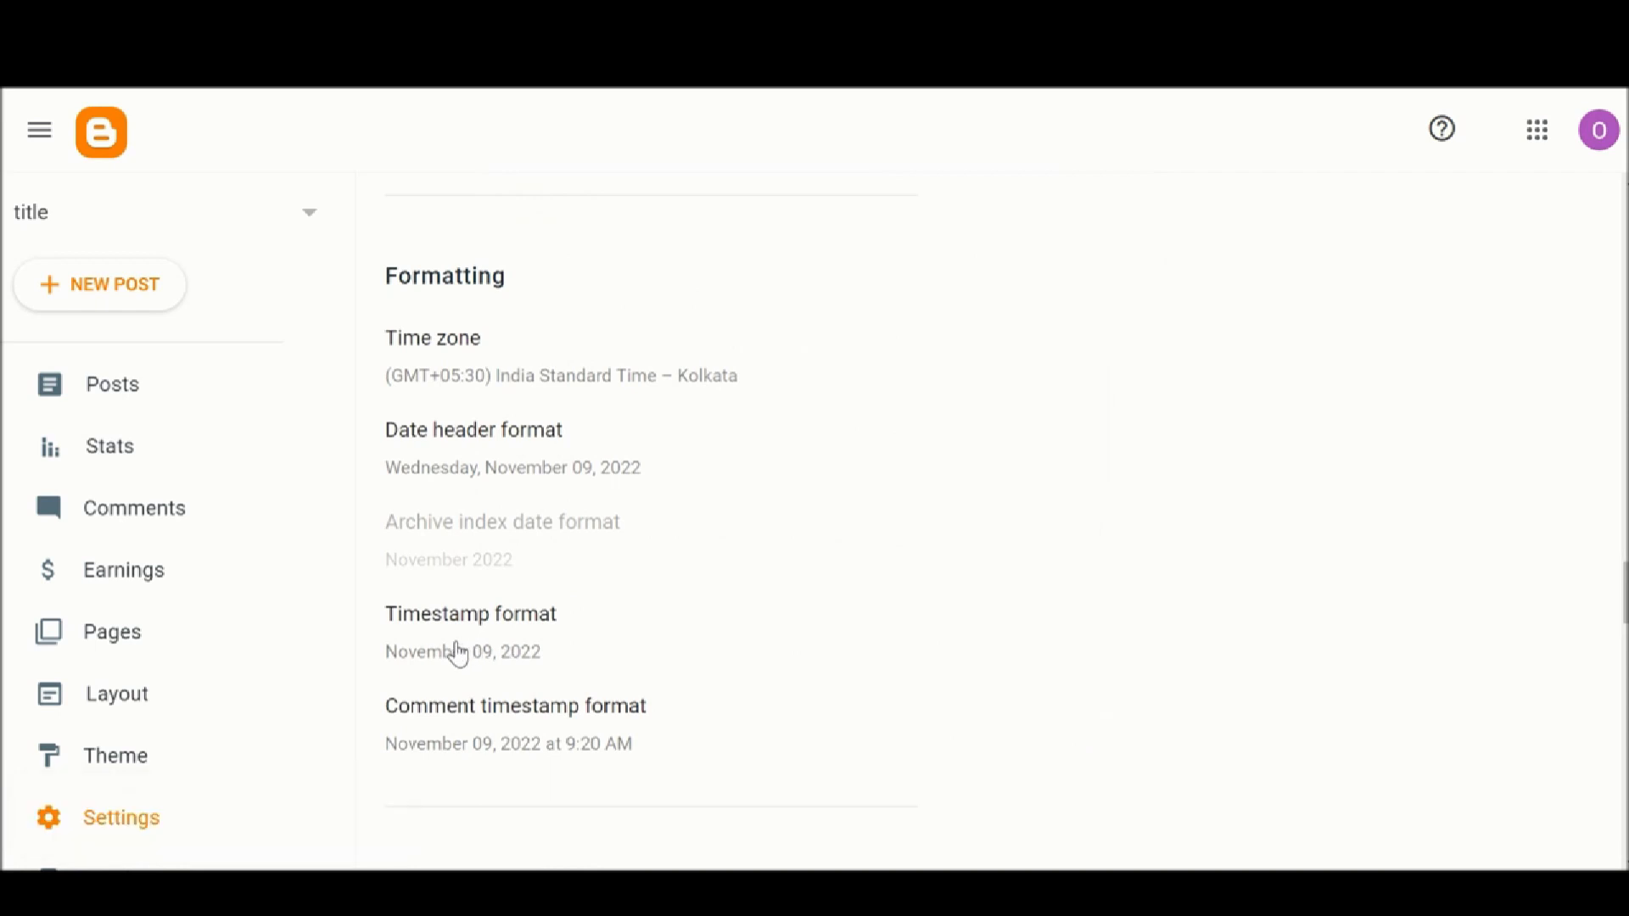
Open the post timestamp format under Formatting and save it as November 09, 2022
{"action": "left_click", "coordinate": [458, 653]}
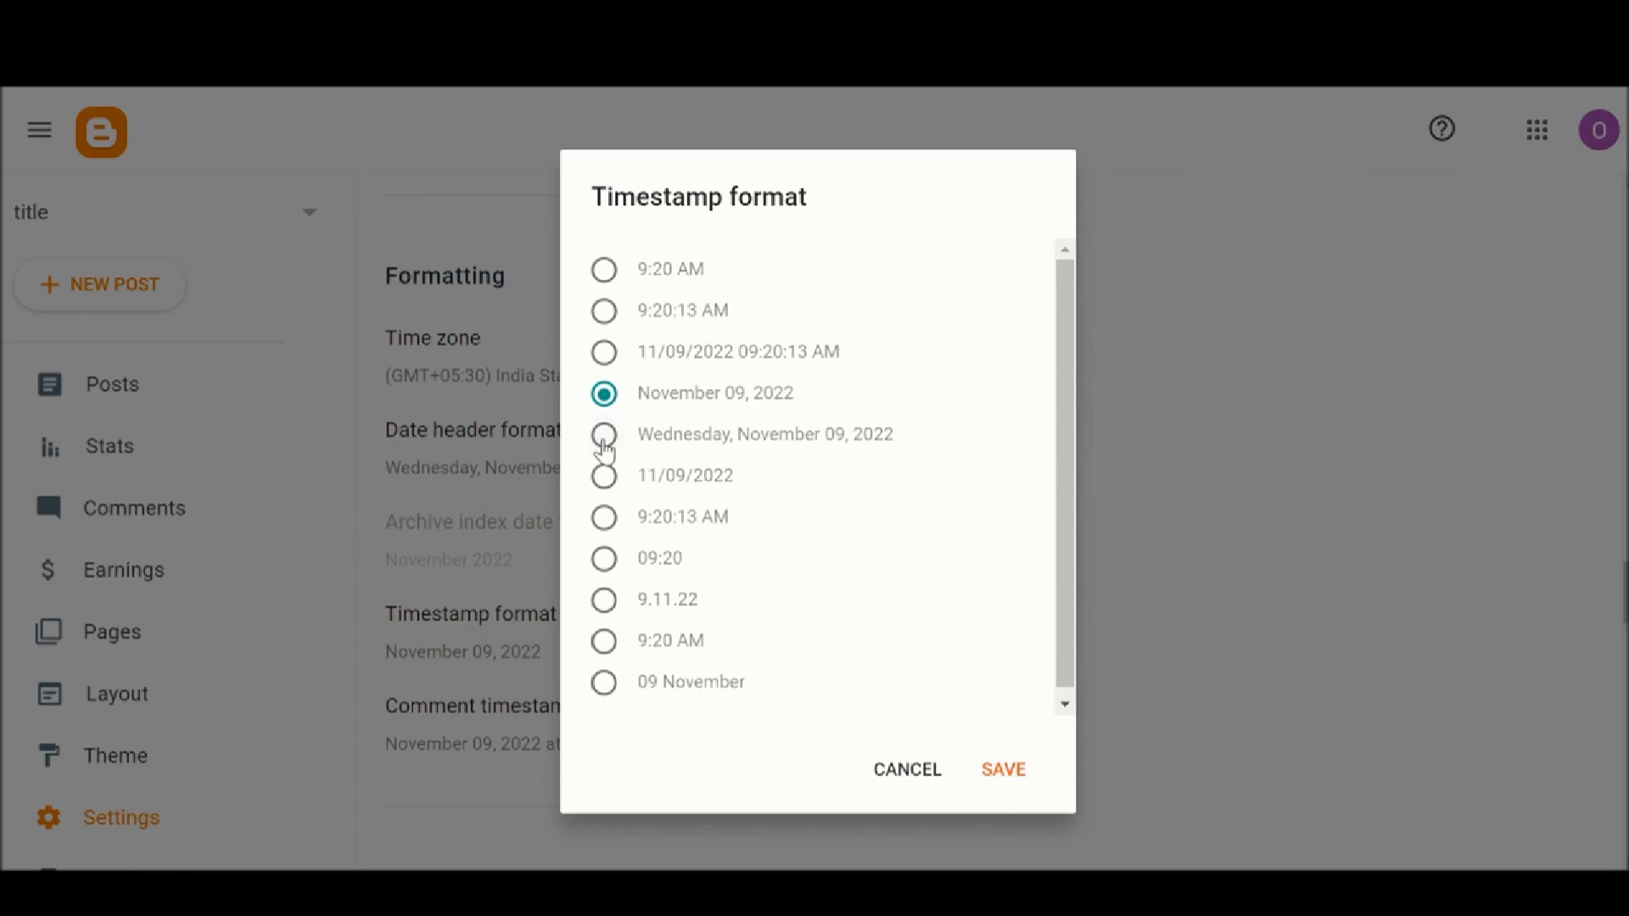
{"action": "left_click", "coordinate": [604, 437]}
{"action": "left_click", "coordinate": [604, 401]}
{"action": "left_click", "coordinate": [1001, 772]}
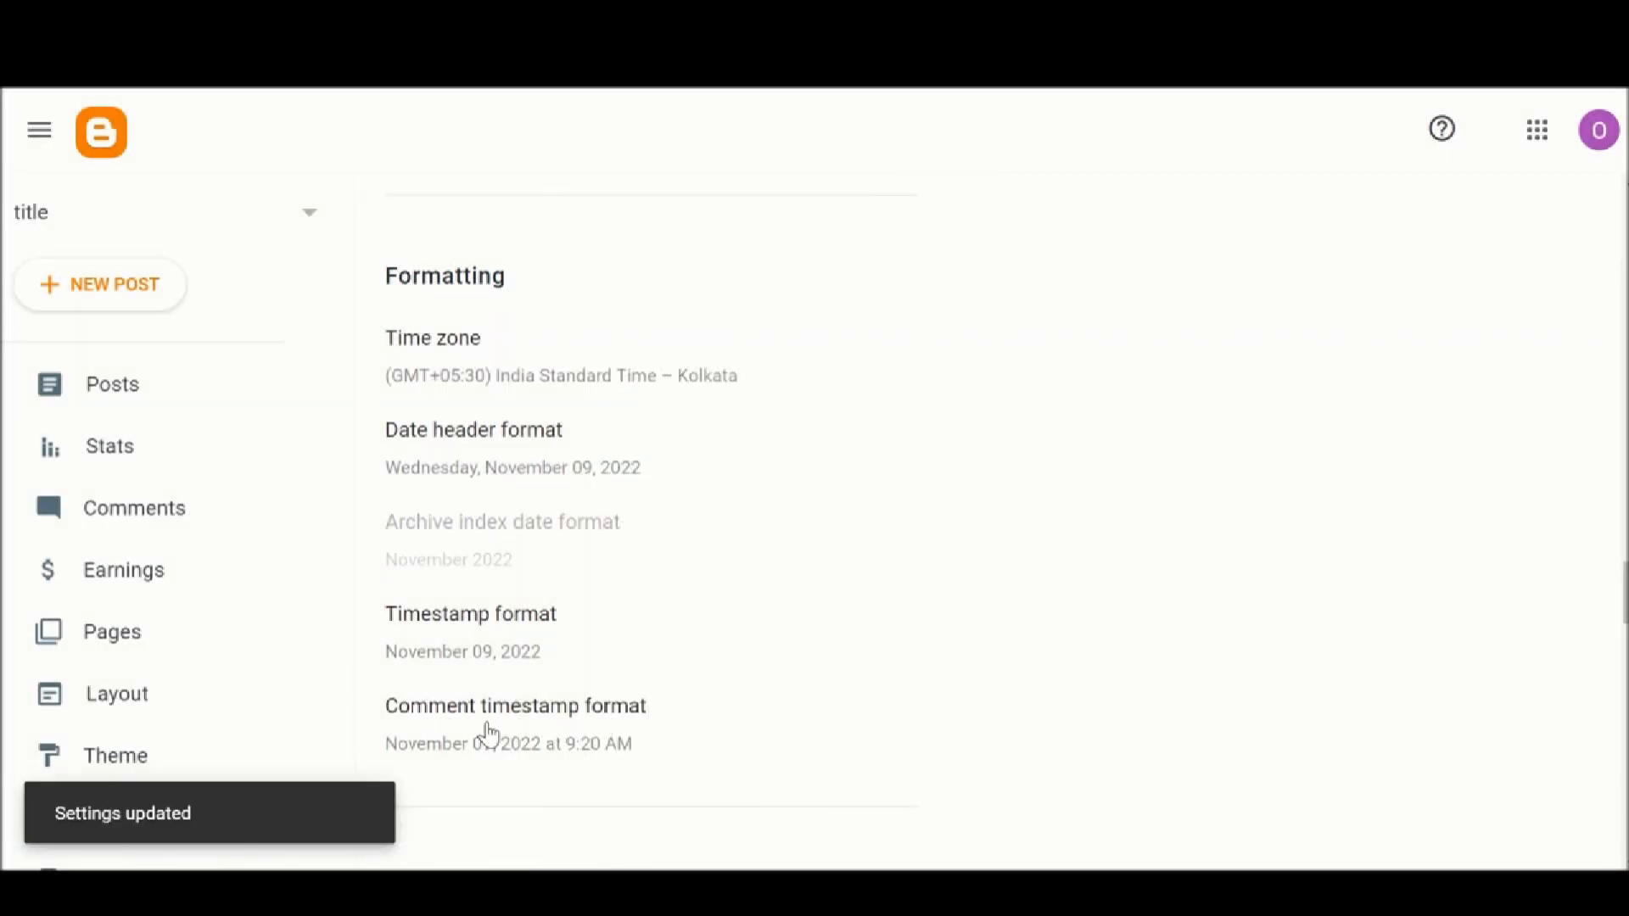
Open the comment timestamp format and save it as November 09, 2022 at 9:20 AM
{"action": "scroll", "coordinate": [487, 727], "scroll_direction": "down", "scroll_amount": 2}
{"action": "left_click", "coordinate": [483, 607]}
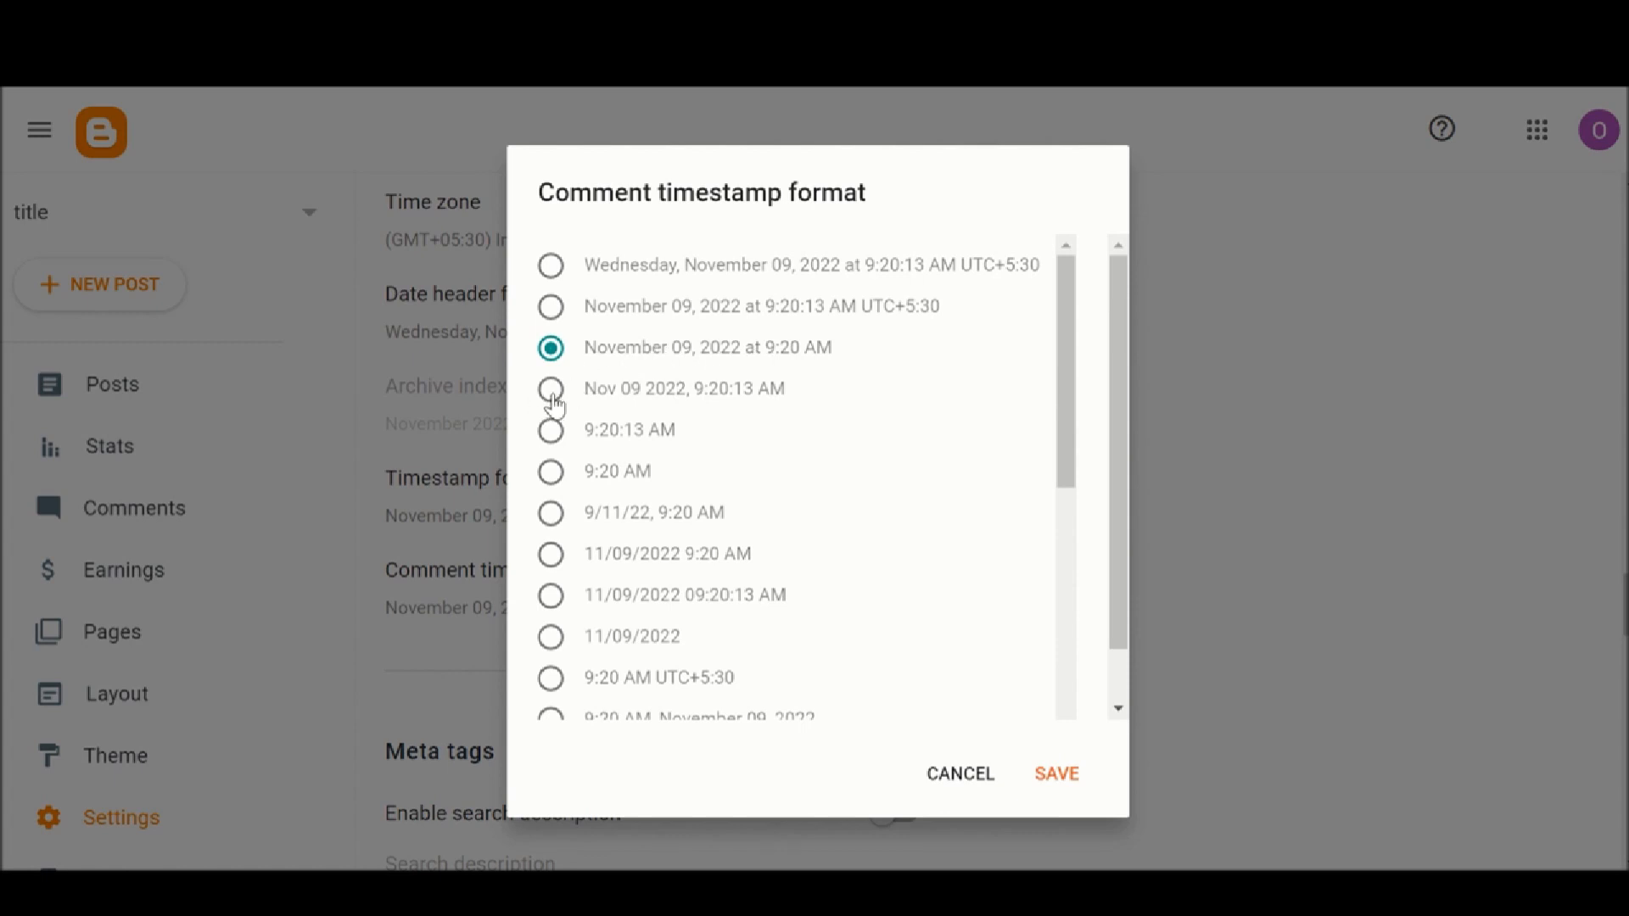
{"action": "left_click", "coordinate": [548, 391]}
{"action": "left_click", "coordinate": [551, 433]}
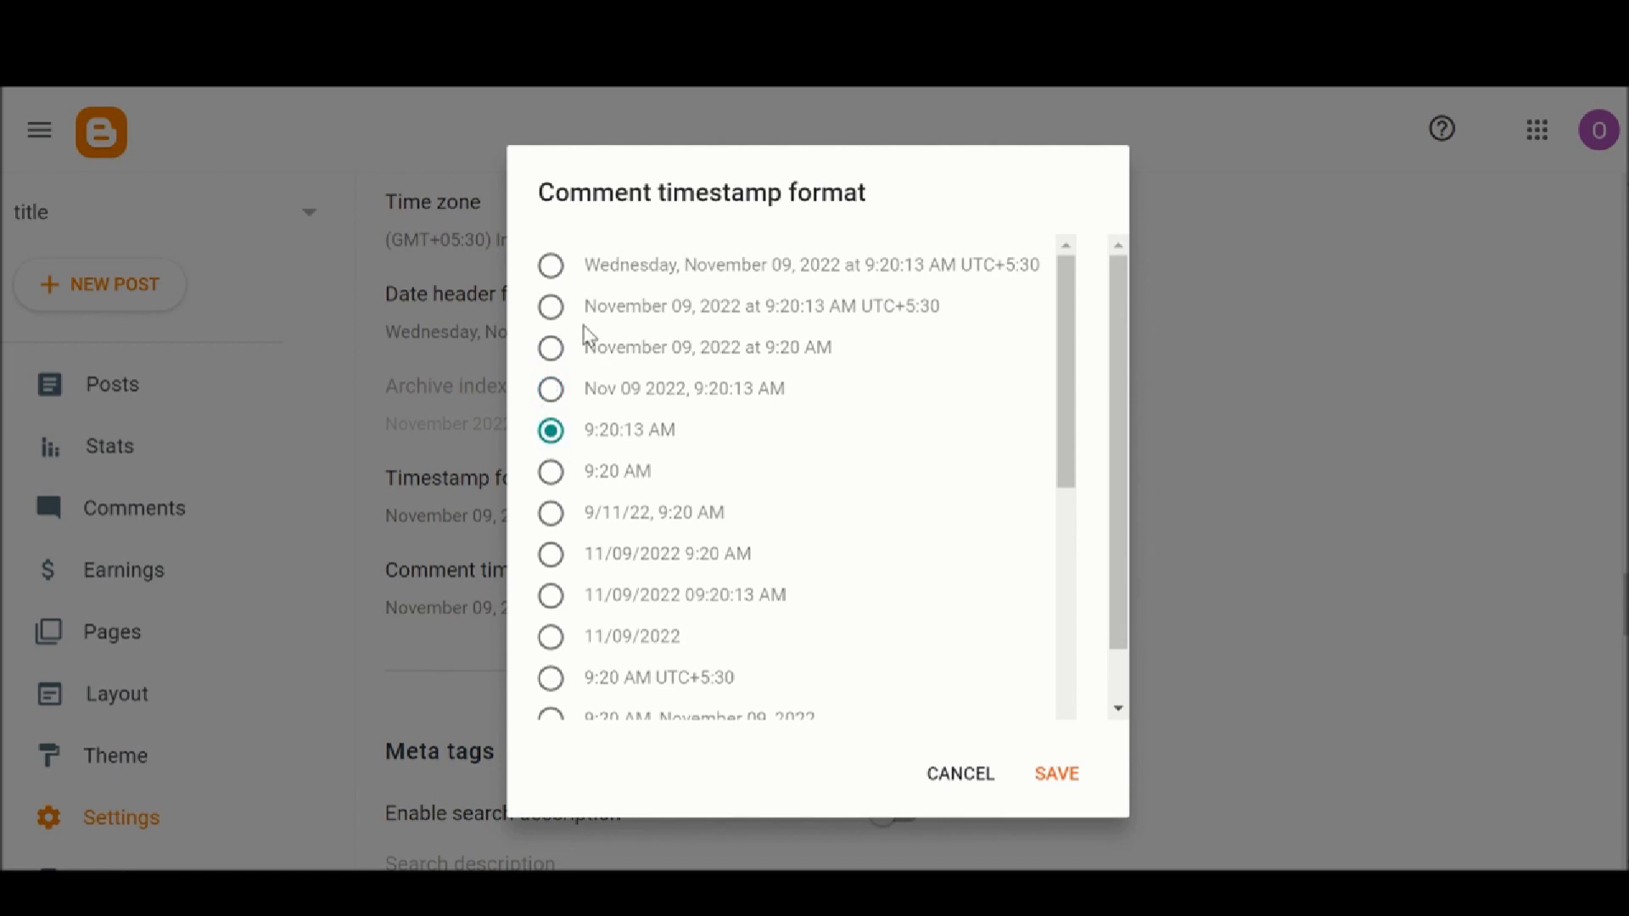
{"action": "left_click", "coordinate": [552, 351]}
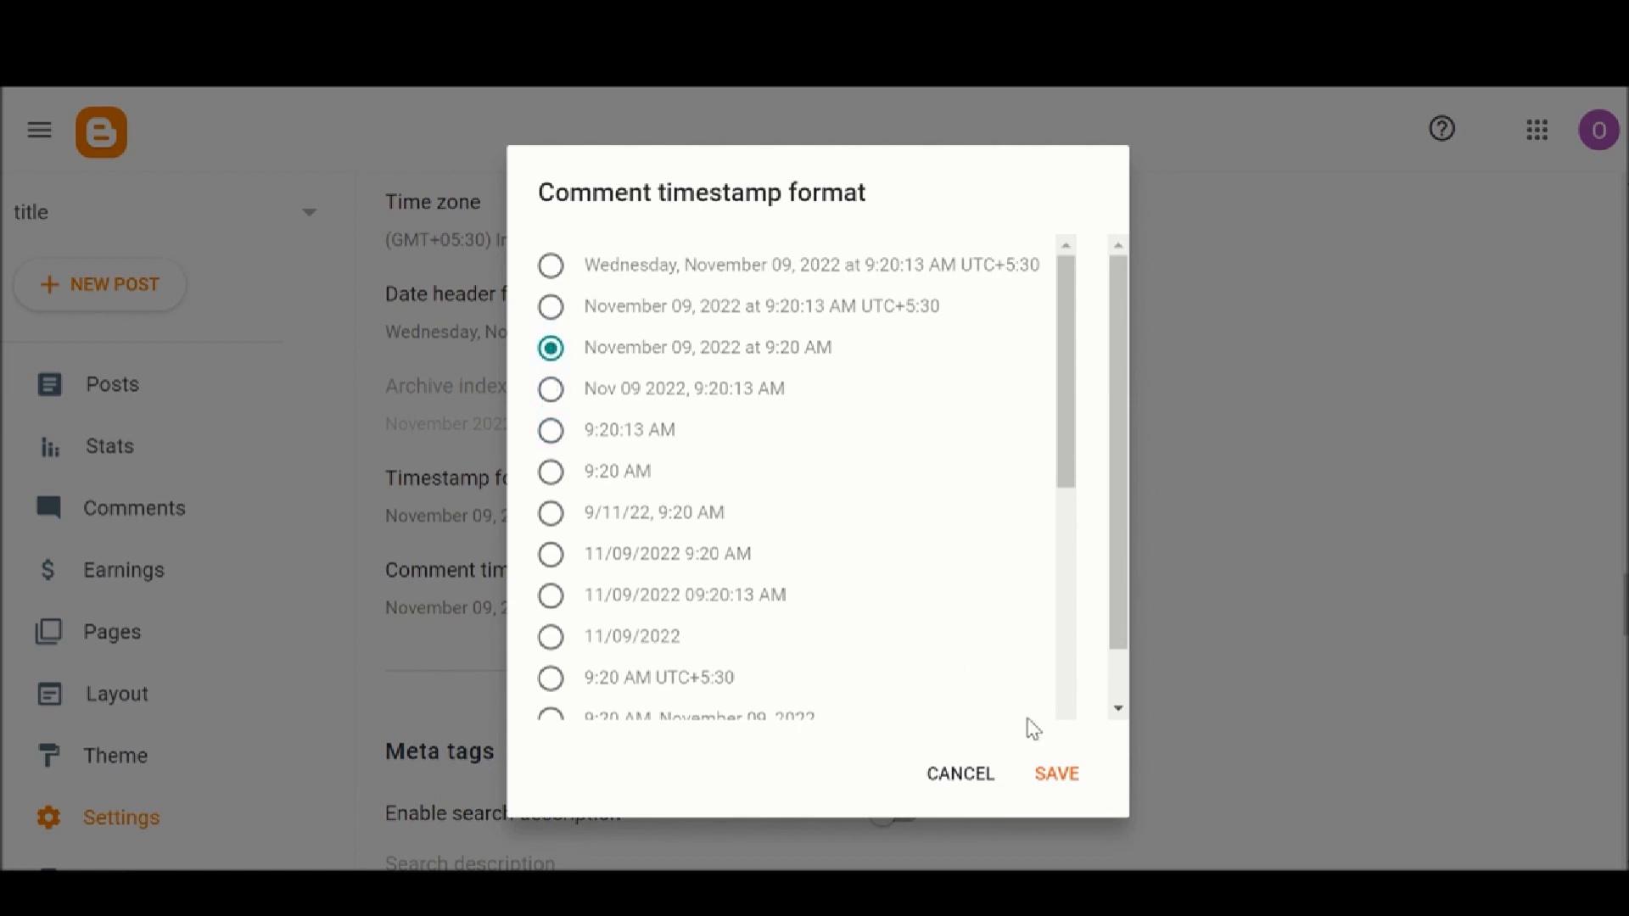
{"action": "left_click", "coordinate": [1052, 785]}
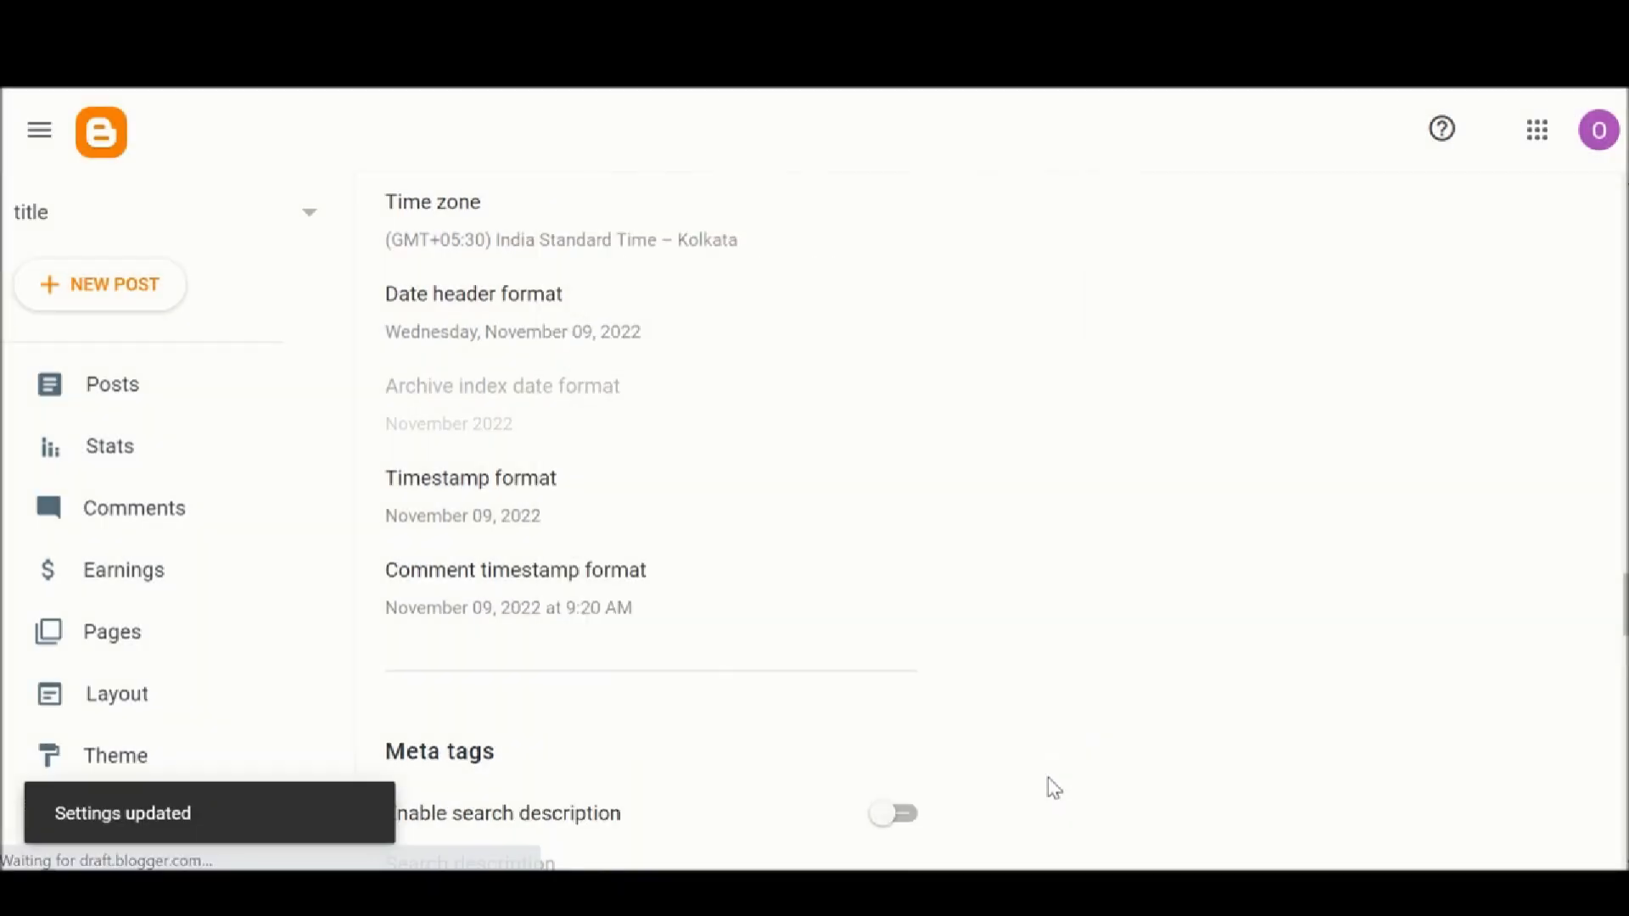
Review the Meta tags, Errors and redirects, and Crawlers and indexing settings down to the Monetization section
{"action": "scroll", "coordinate": [577, 682], "scroll_direction": "down", "scroll_amount": 5}
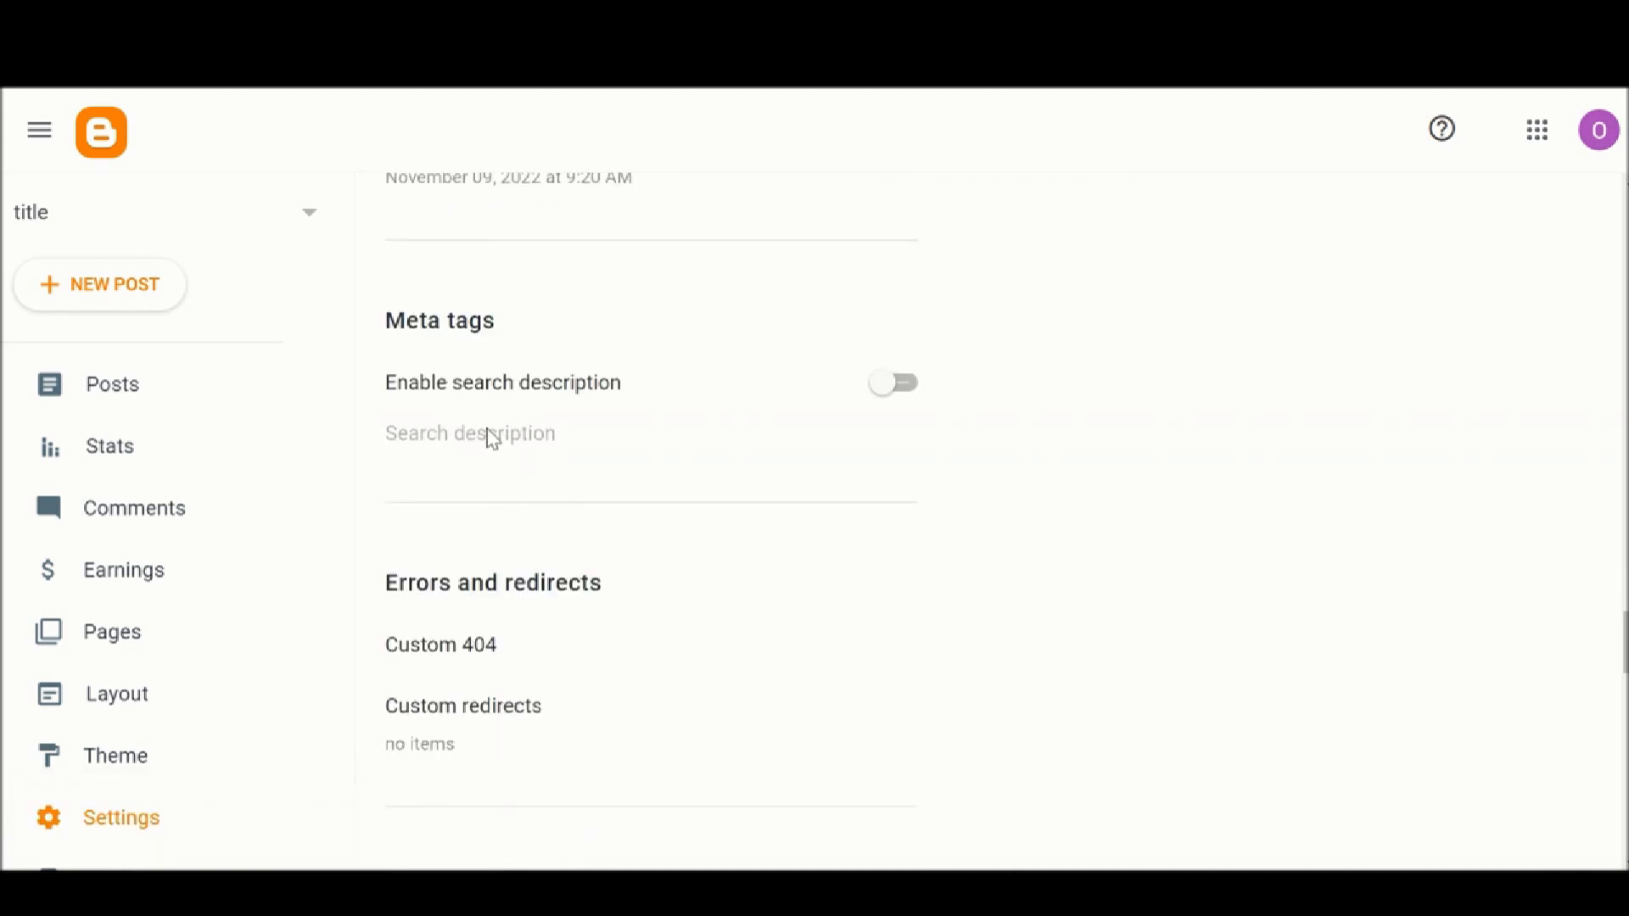
{"action": "scroll", "coordinate": [490, 437], "scroll_direction": "down", "scroll_amount": 2}
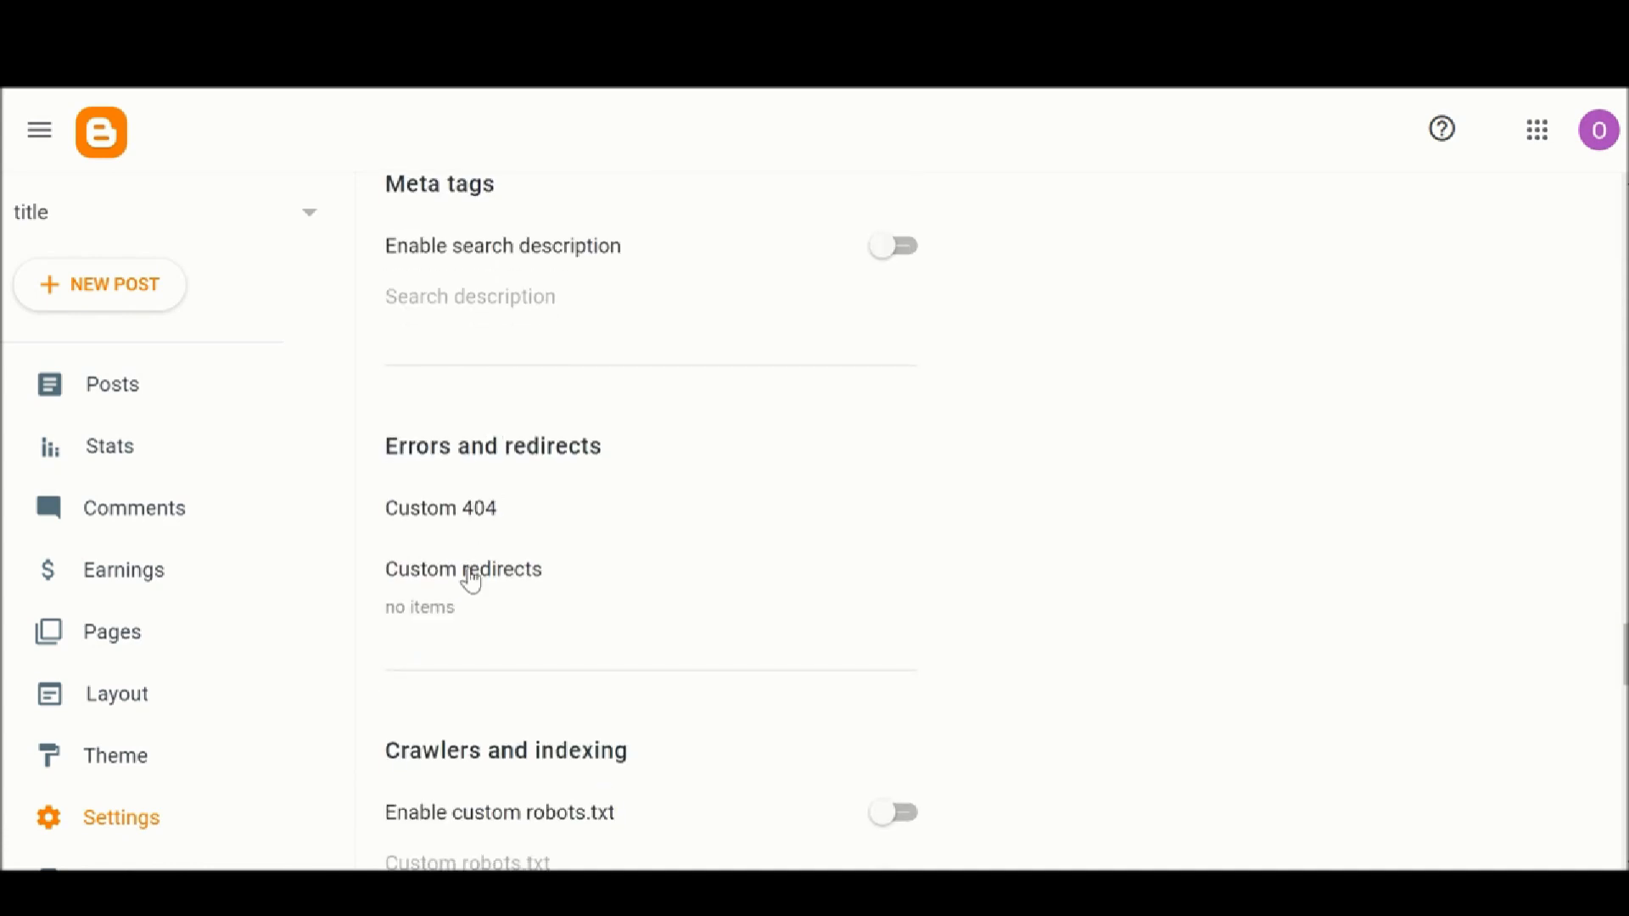
{"action": "scroll", "coordinate": [471, 586], "scroll_direction": "down", "scroll_amount": 3}
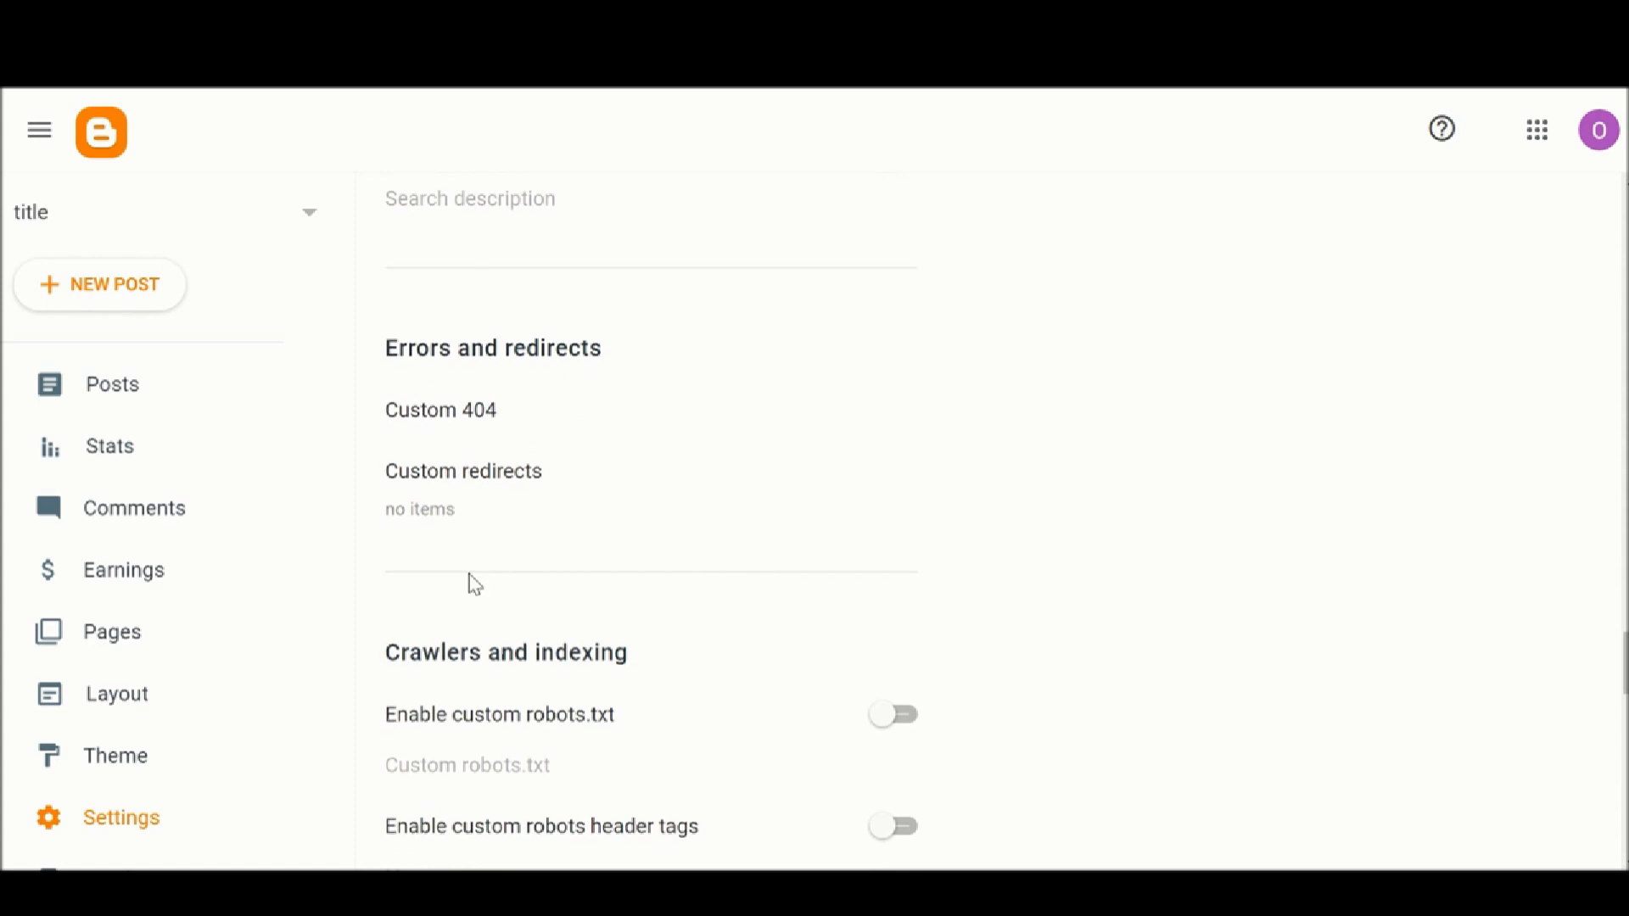
{"action": "scroll", "coordinate": [471, 577], "scroll_direction": "down", "scroll_amount": 1}
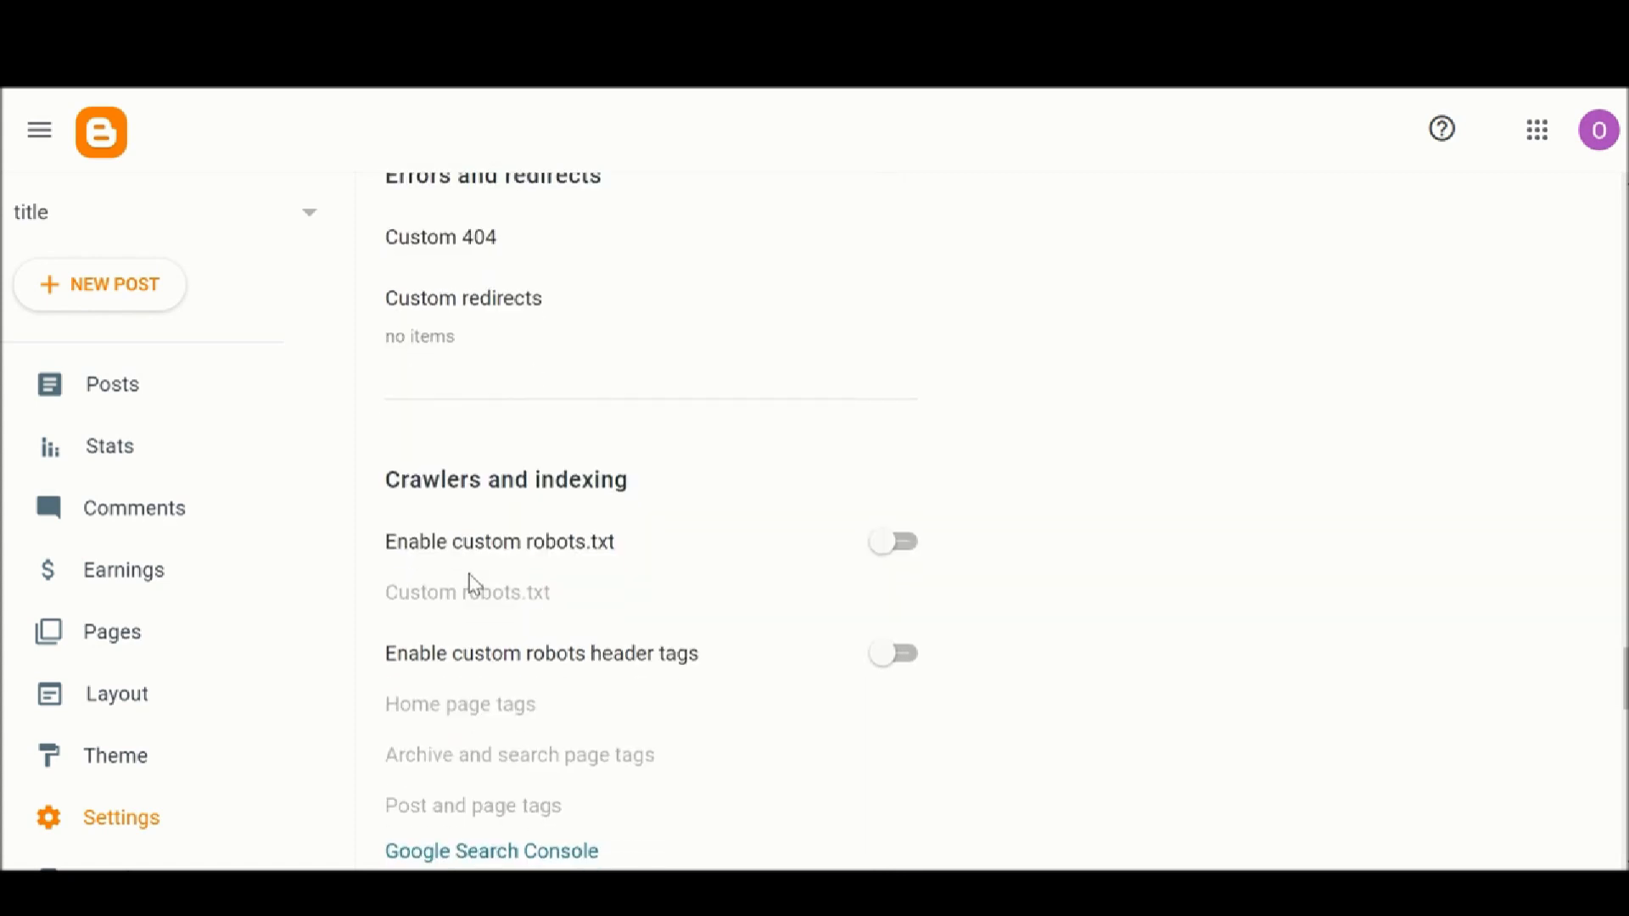
{"action": "scroll", "coordinate": [471, 586], "scroll_direction": "down", "scroll_amount": 1}
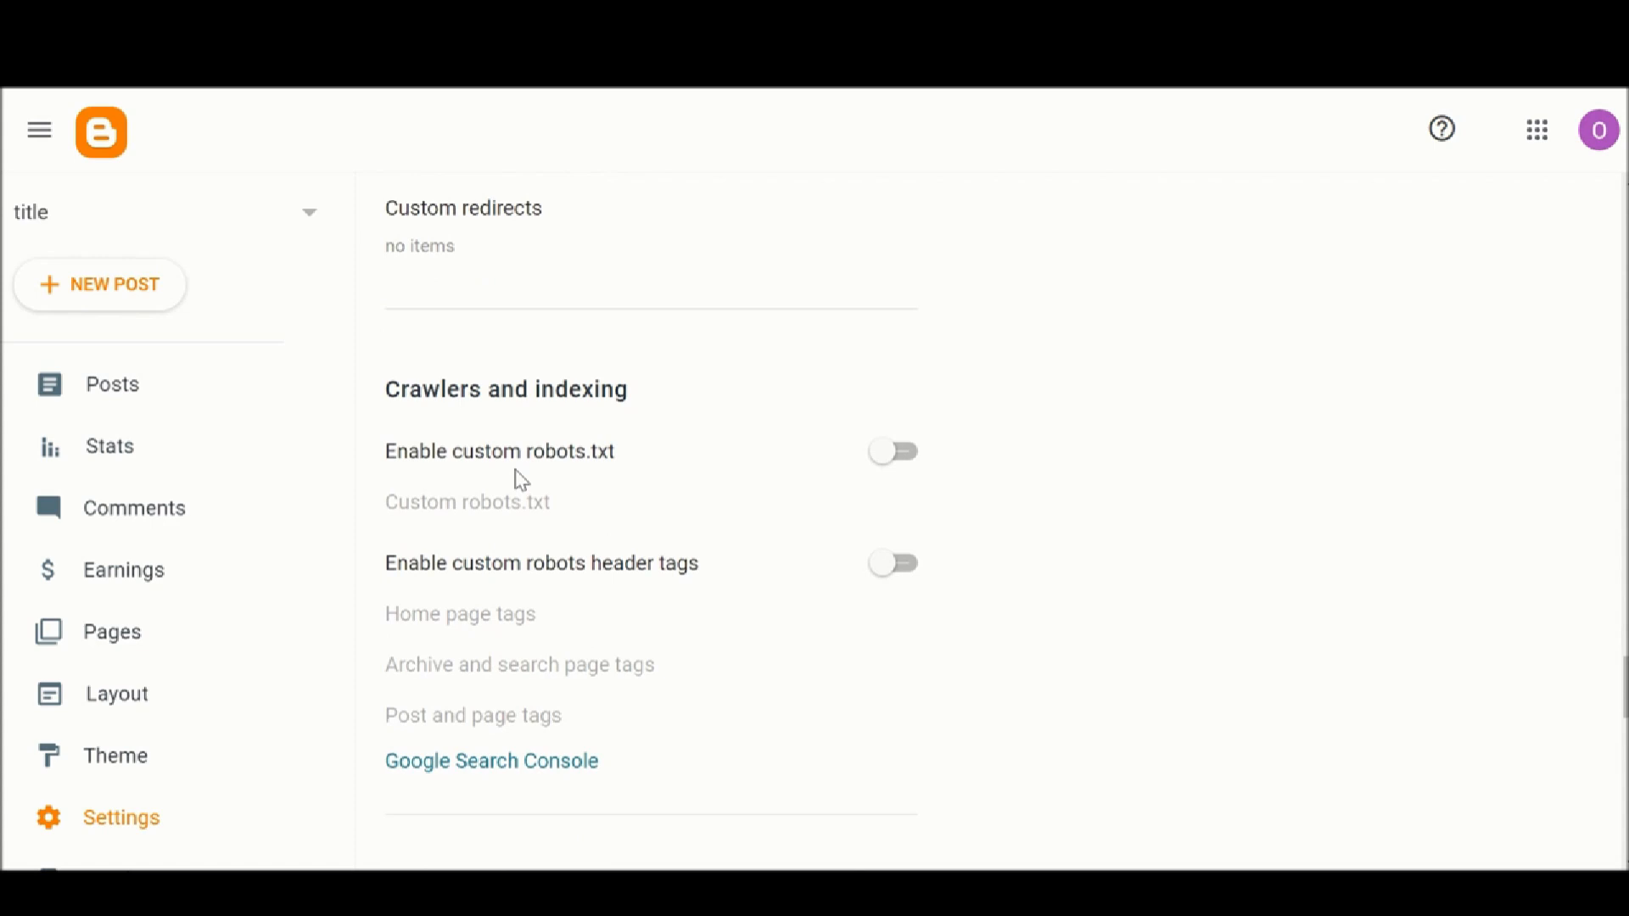
{"action": "scroll", "coordinate": [520, 537], "scroll_direction": "down", "scroll_amount": 1}
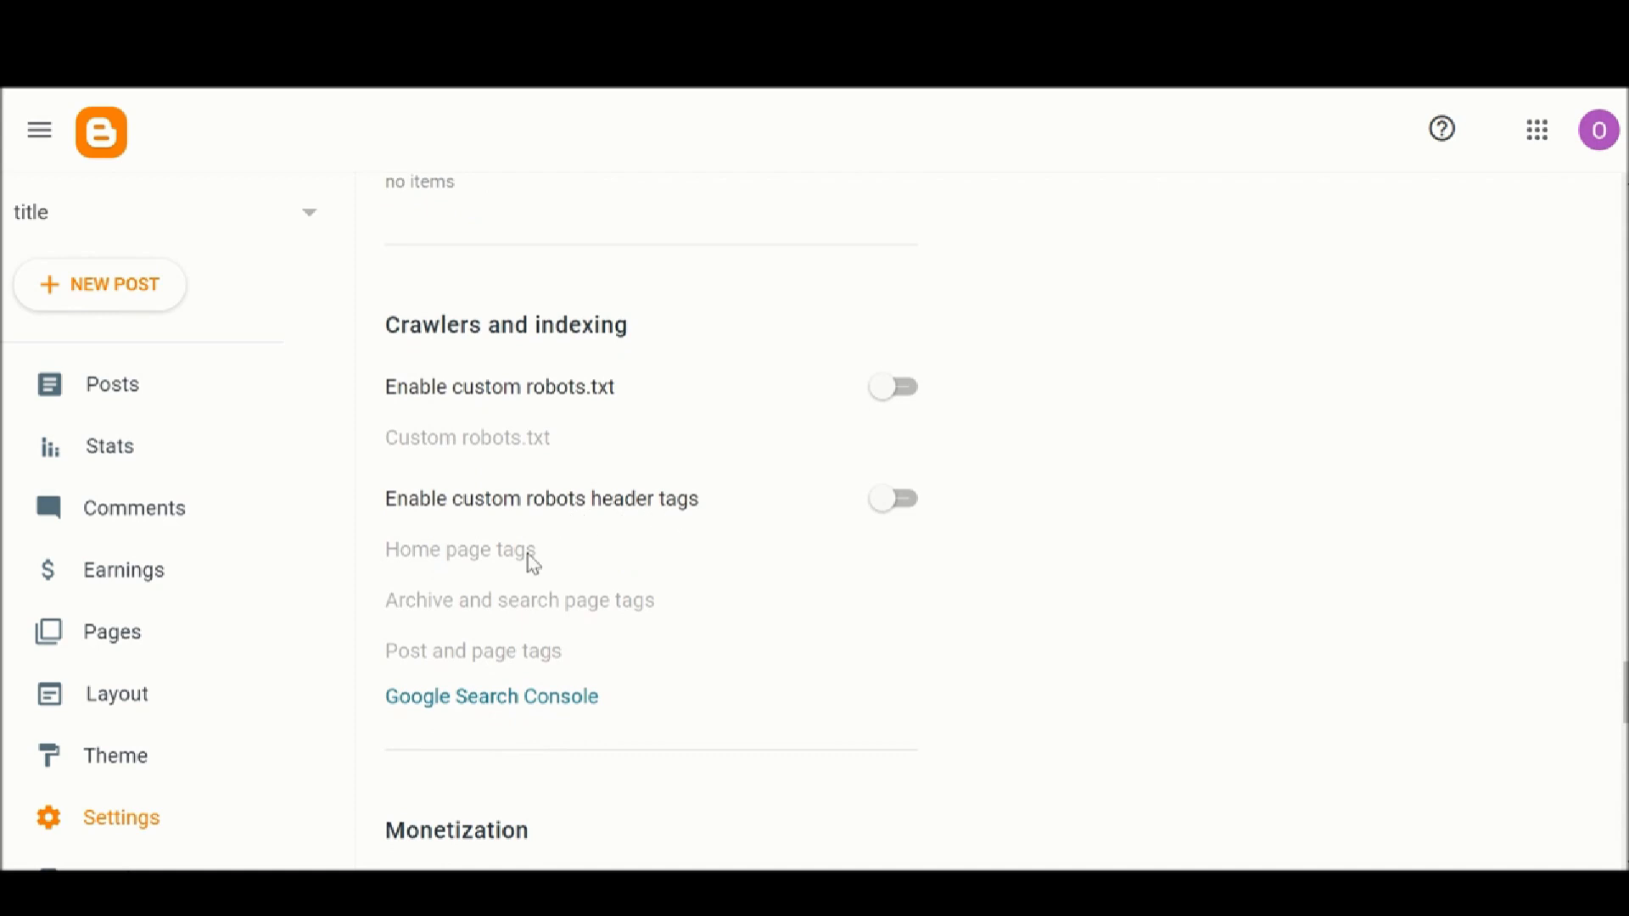
{"action": "scroll", "coordinate": [532, 563], "scroll_direction": "down", "scroll_amount": 2}
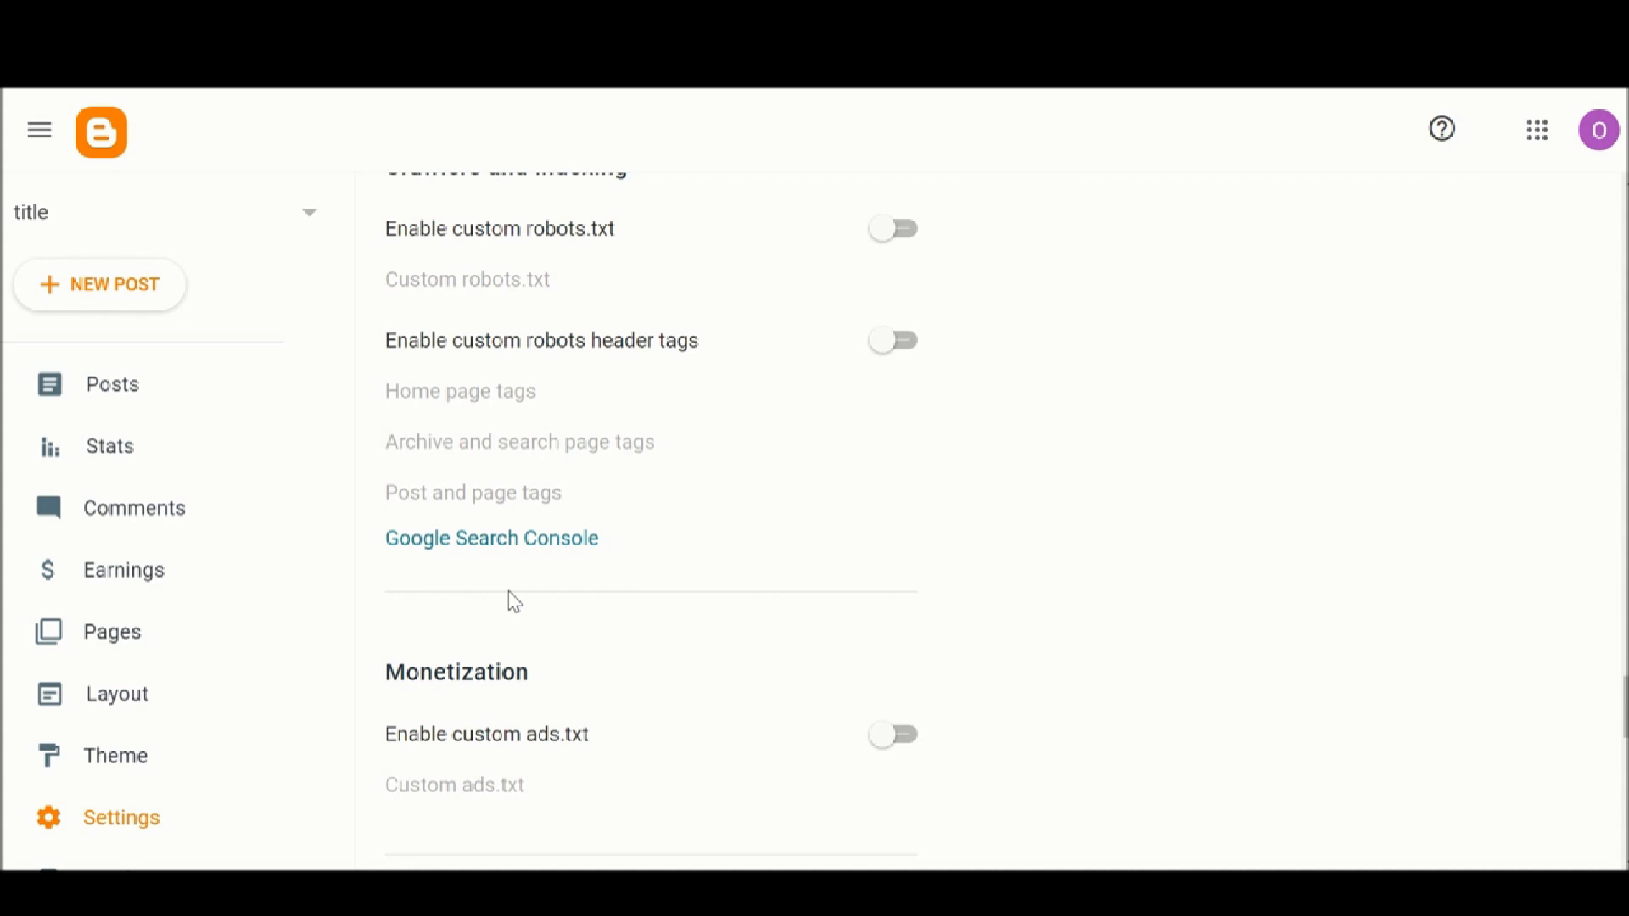
{"action": "scroll", "coordinate": [513, 598], "scroll_direction": "down", "scroll_amount": 2}
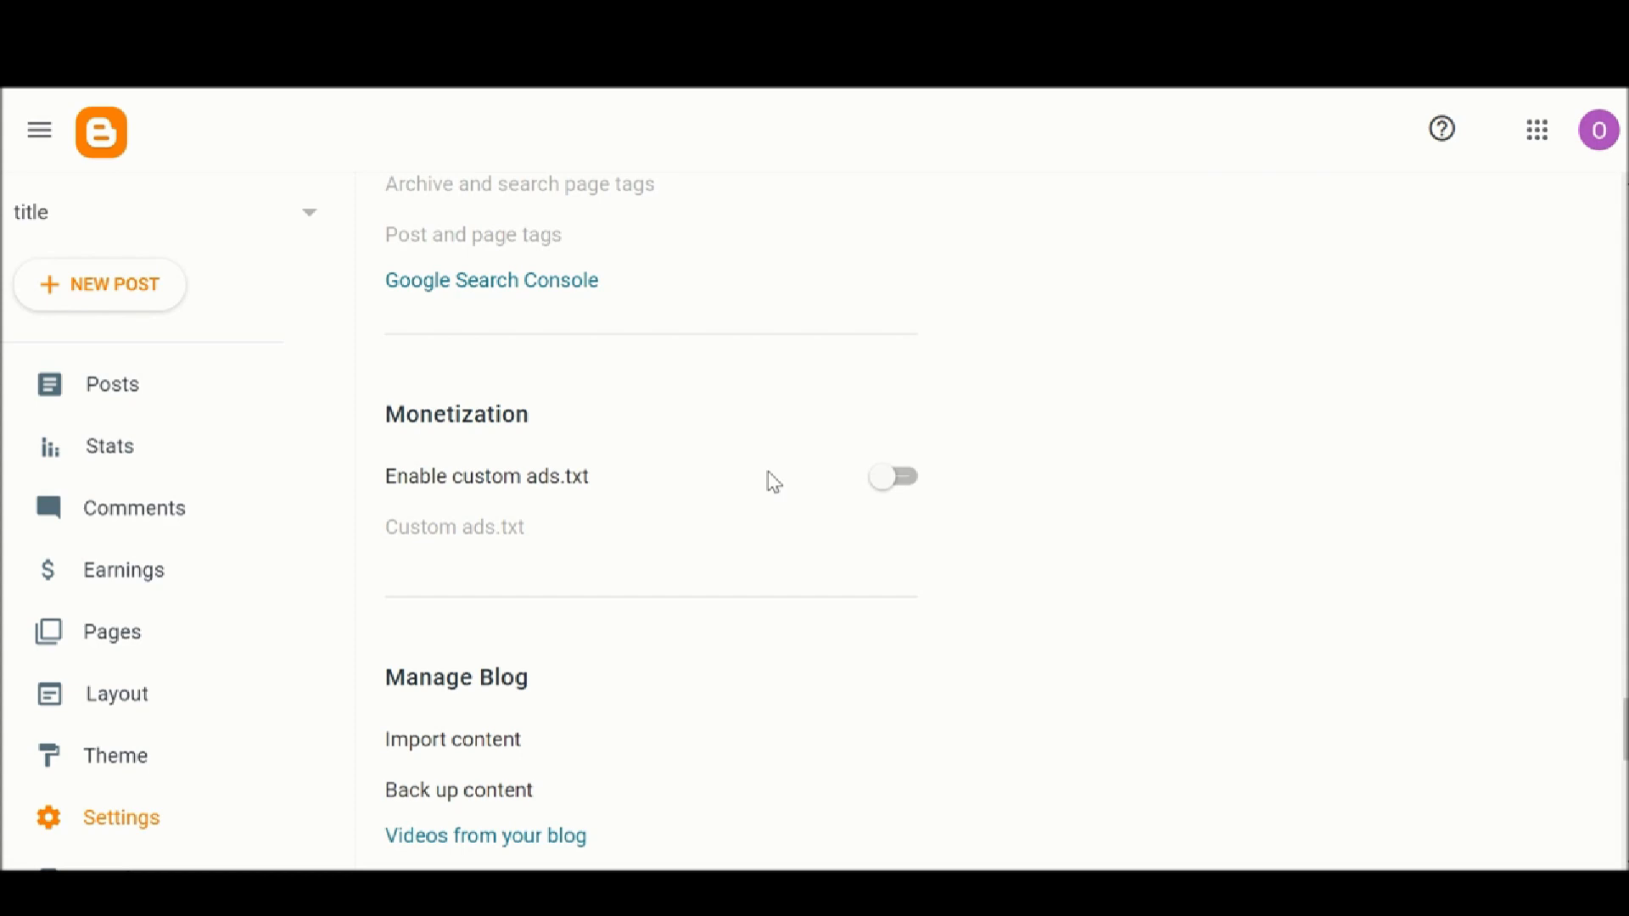
Enable custom ads.txt under Monetization, view its entry dialog without saving, and disable the option again
{"action": "left_click", "coordinate": [914, 488]}
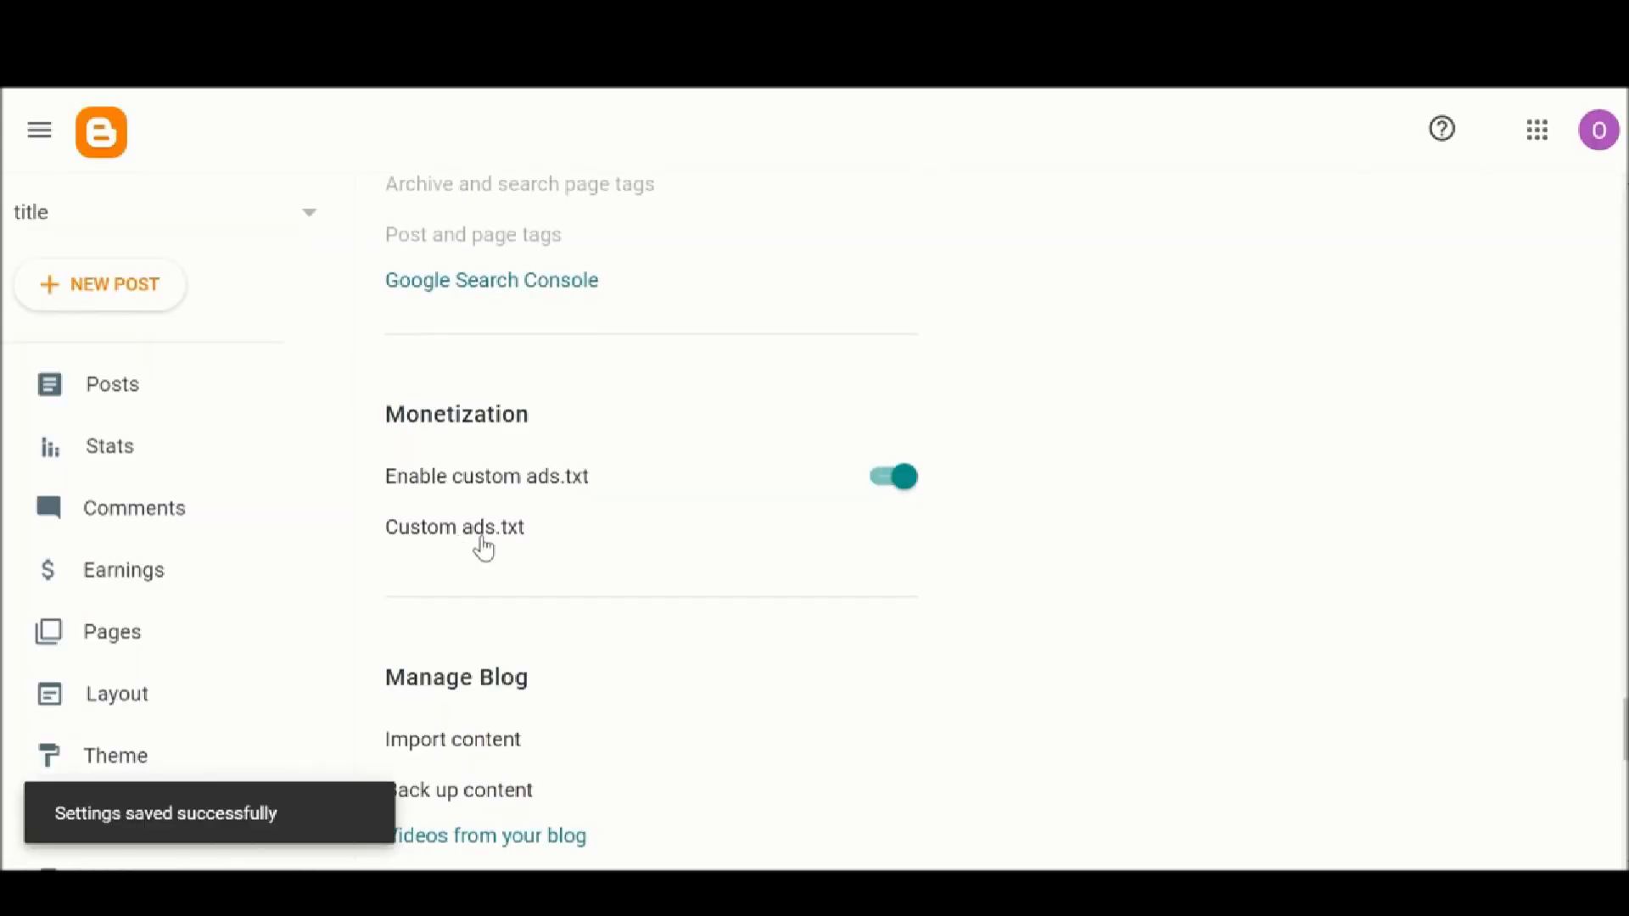
{"action": "left_click", "coordinate": [484, 548]}
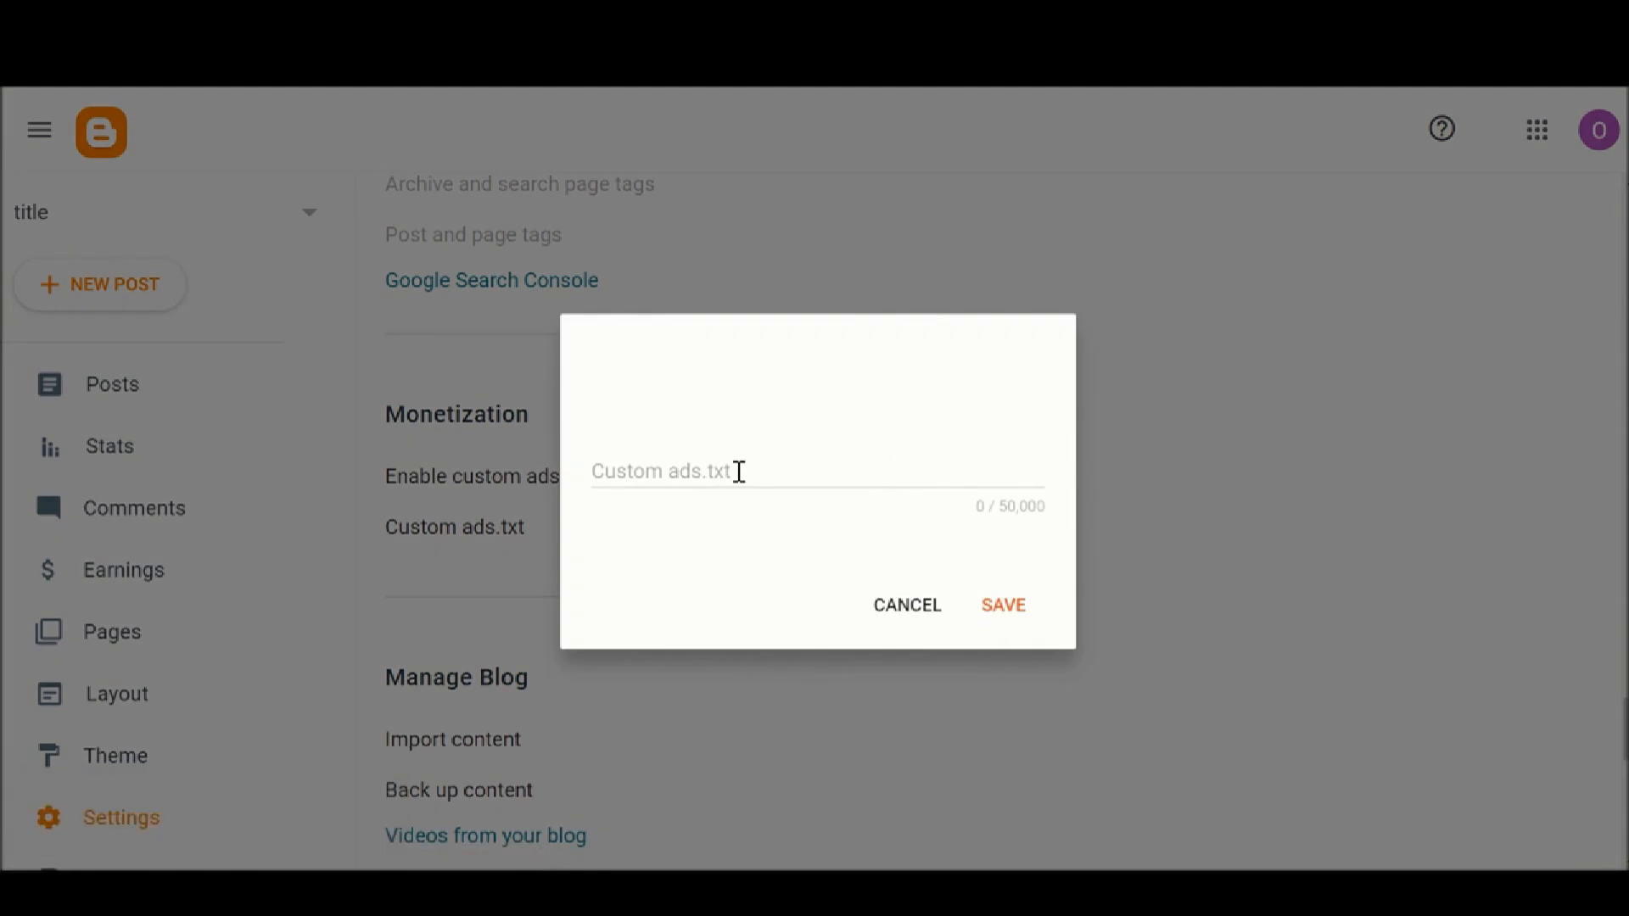
{"action": "left_click", "coordinate": [739, 472]}
{"action": "left_click", "coordinate": [888, 622]}
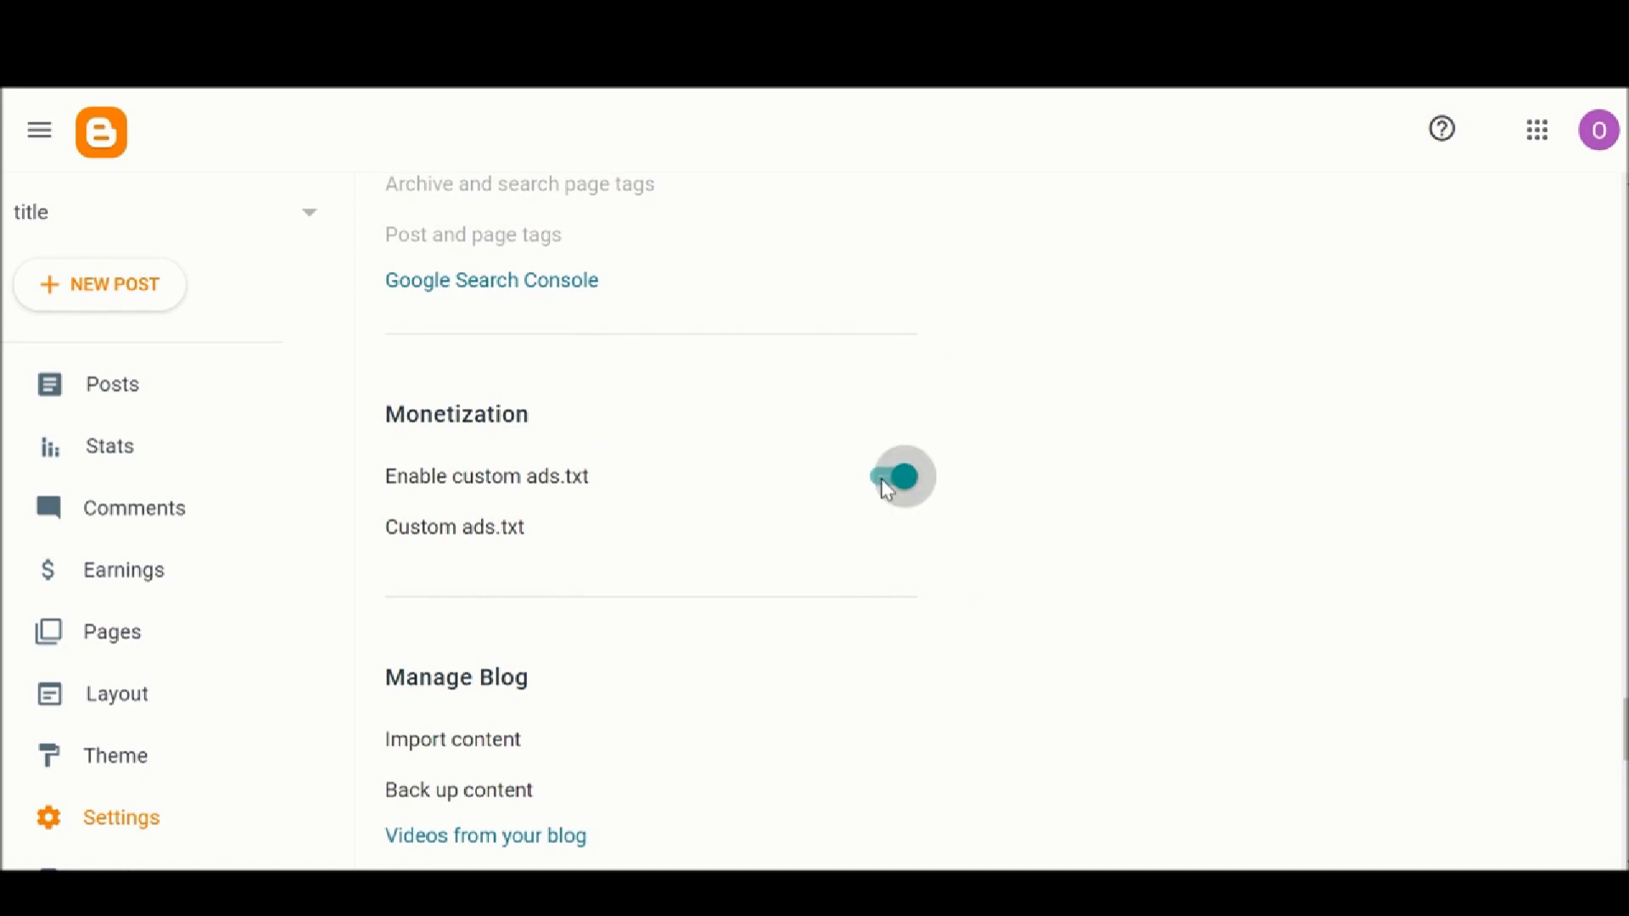
{"action": "left_click", "coordinate": [884, 483]}
Open the Allow blog feed setting under Site feed and save it as Full
{"action": "scroll", "coordinate": [523, 621], "scroll_direction": "down", "scroll_amount": 4}
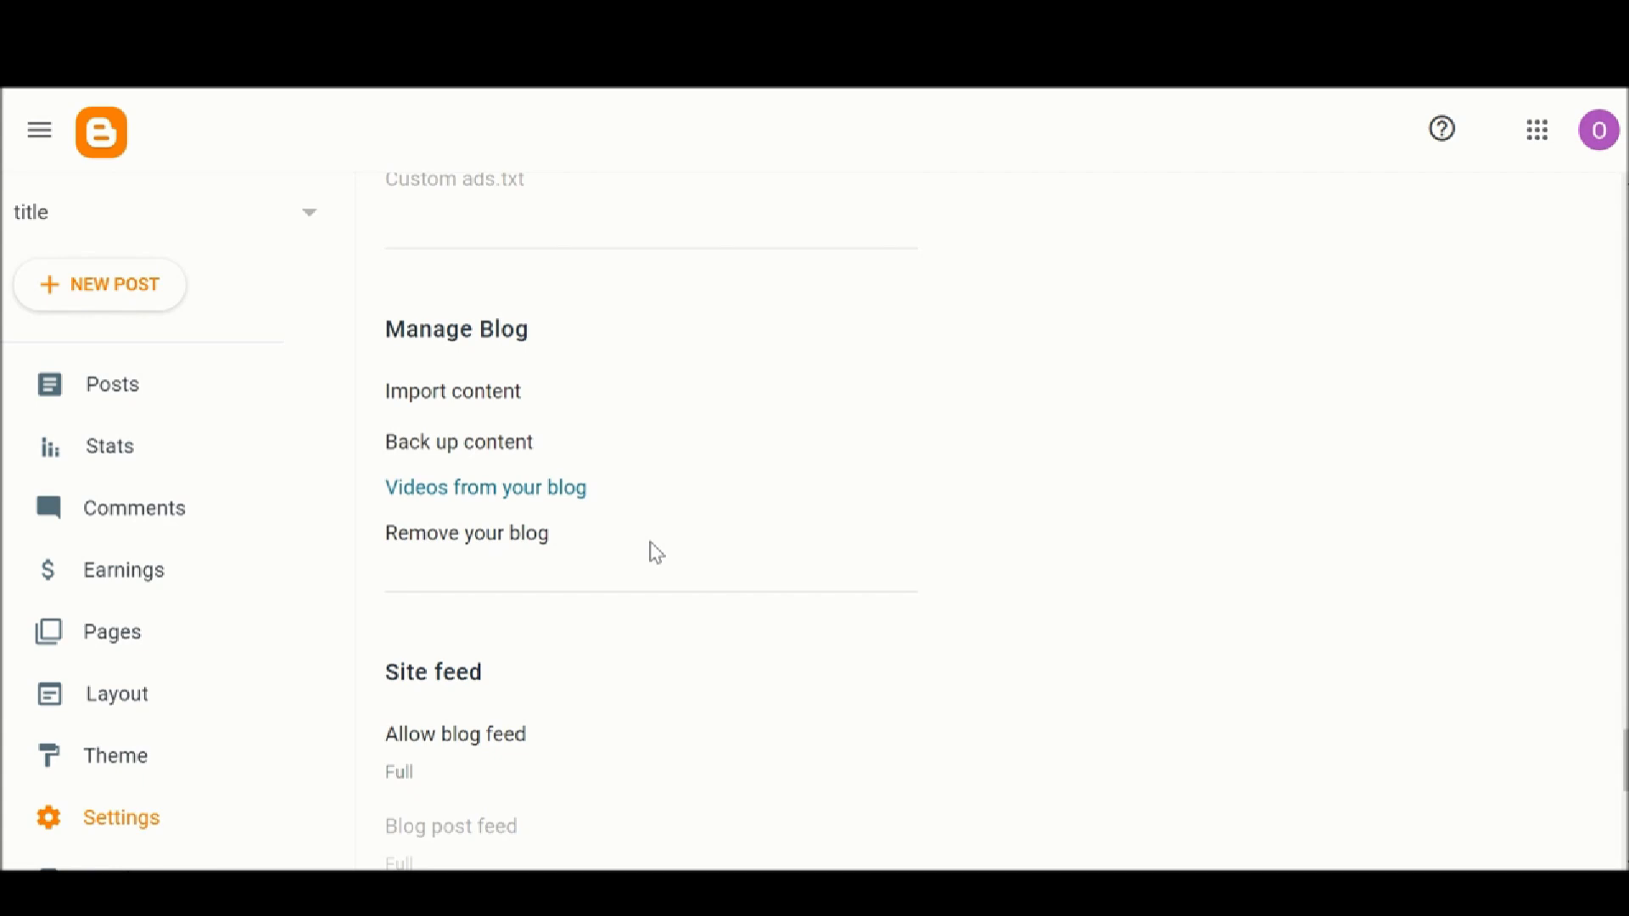
{"action": "scroll", "coordinate": [656, 552], "scroll_direction": "down", "scroll_amount": 5}
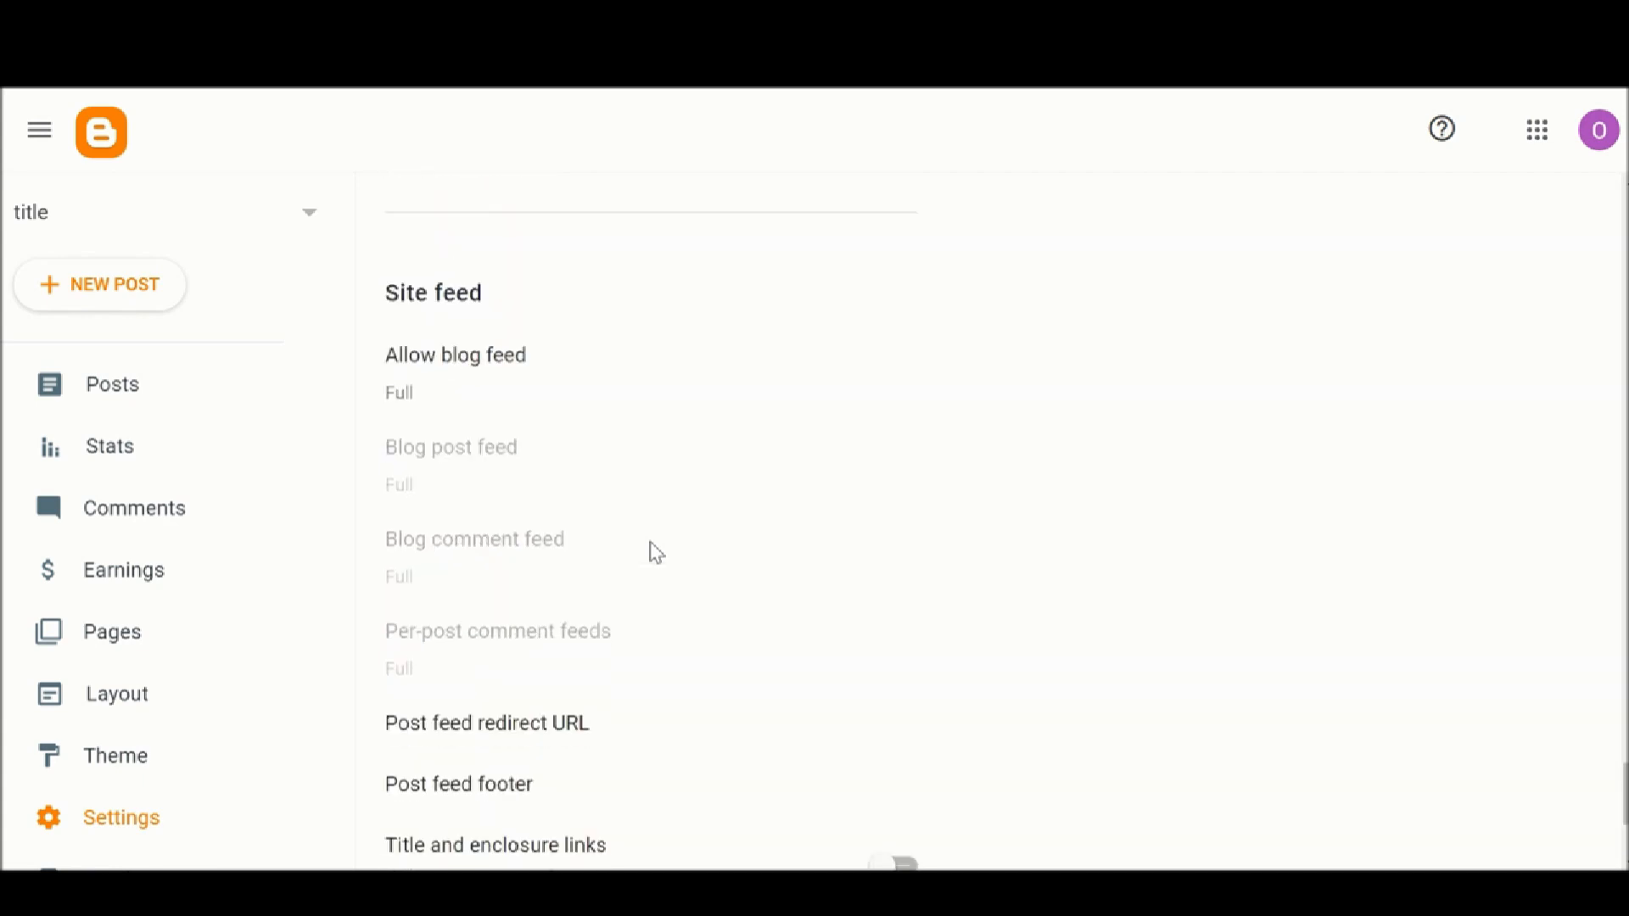
{"action": "left_click", "coordinate": [418, 389]}
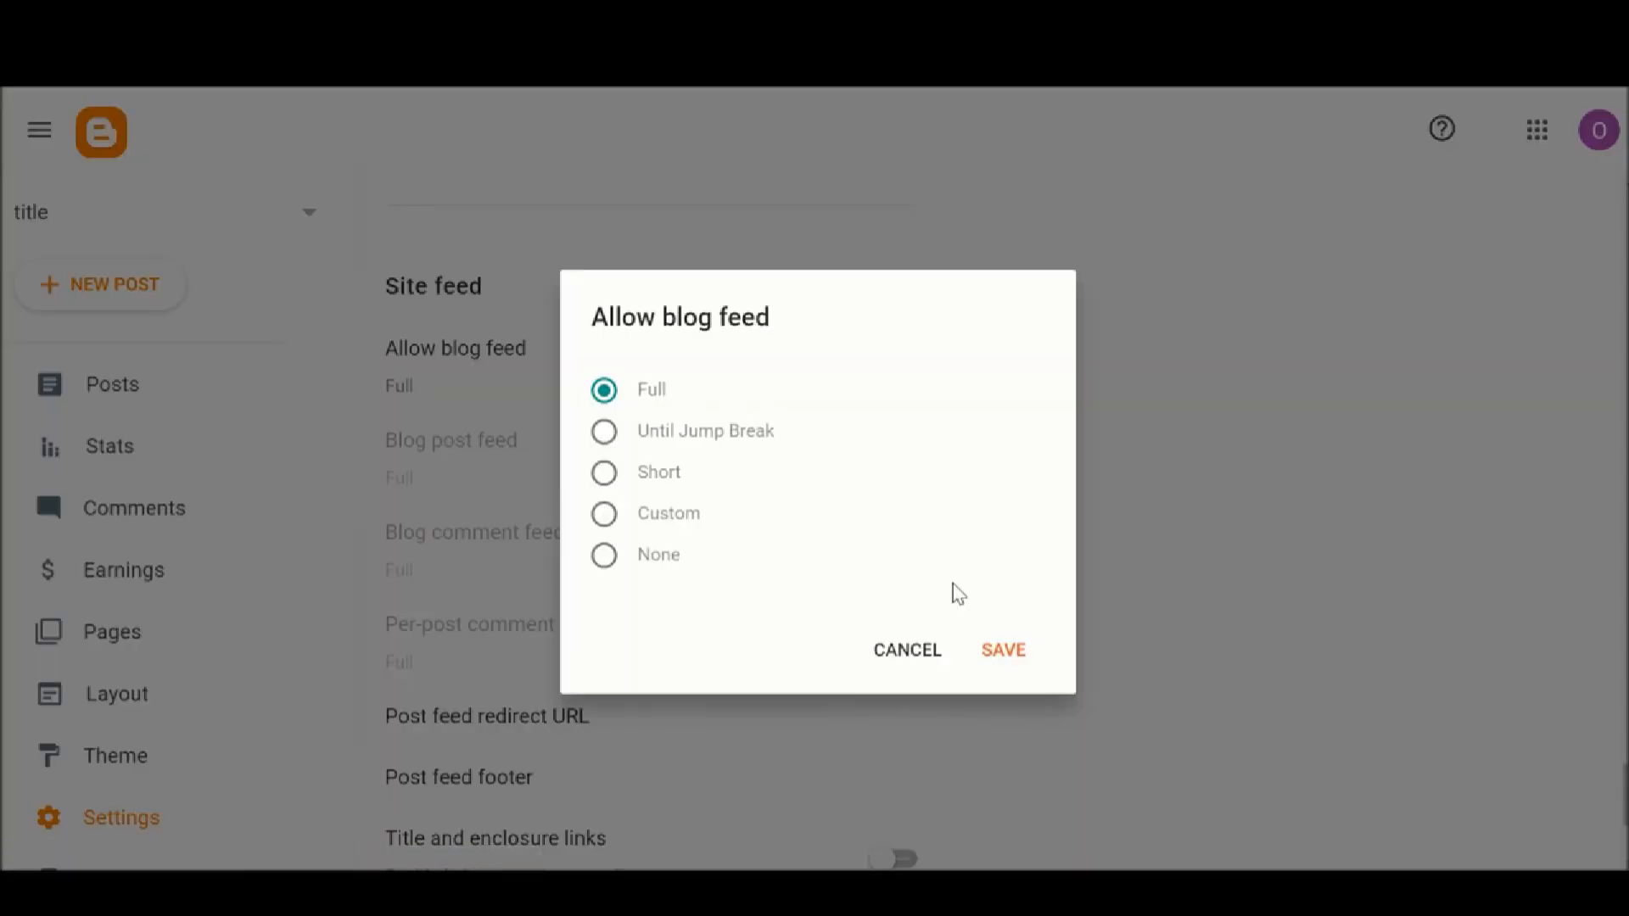
{"action": "left_click", "coordinate": [1007, 655]}
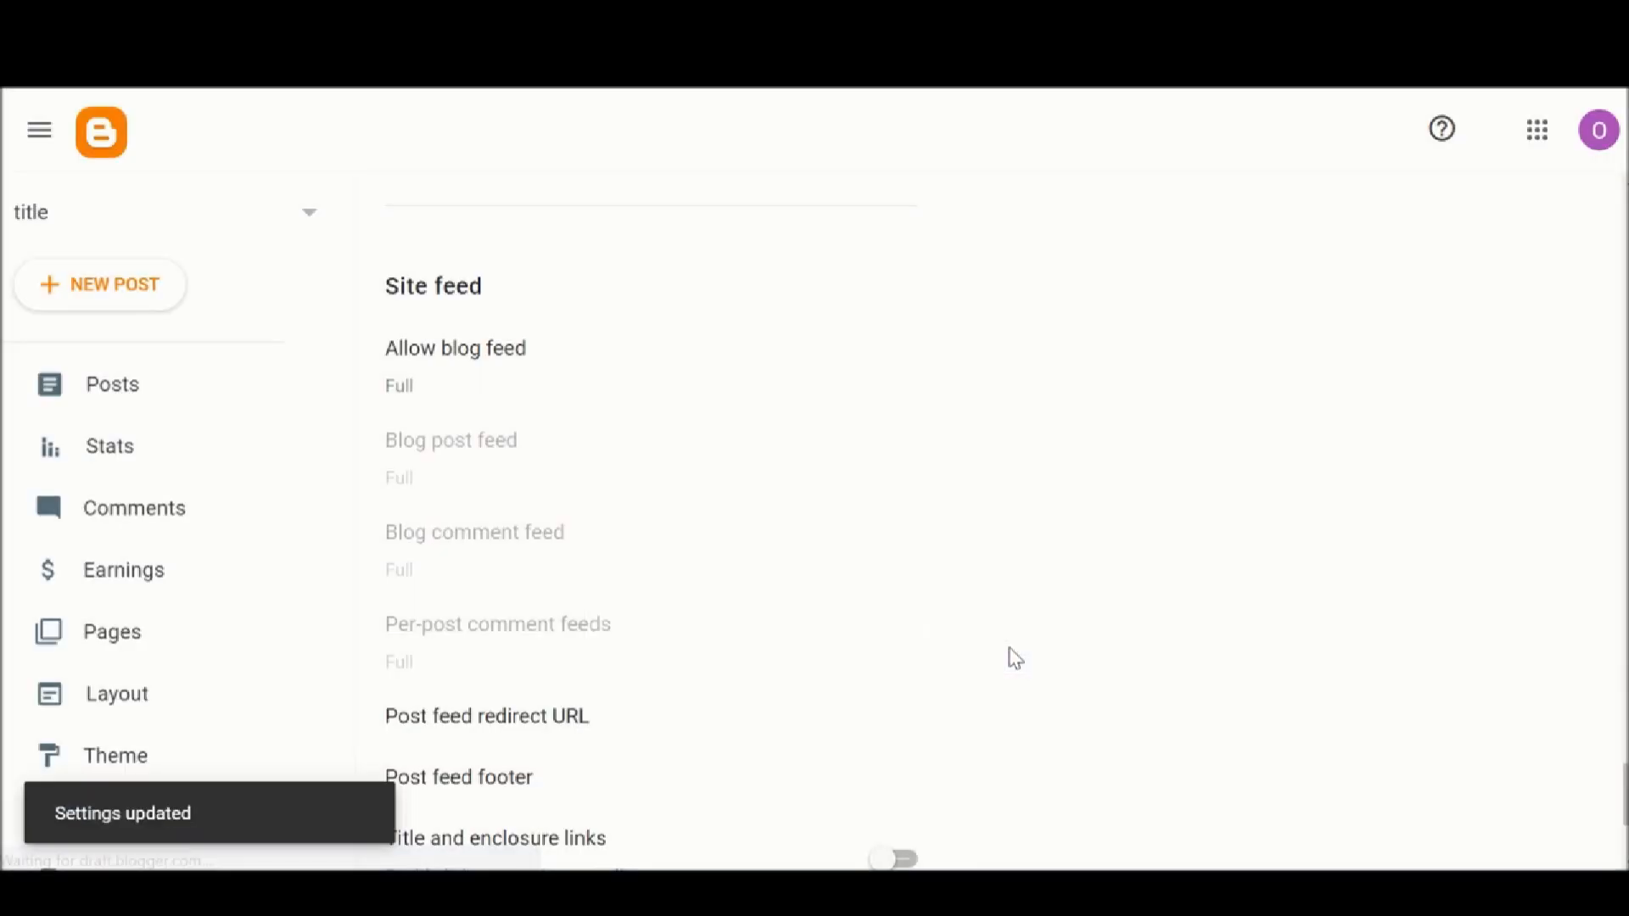
{"action": "scroll", "coordinate": [548, 642], "scroll_direction": "down", "scroll_amount": 2}
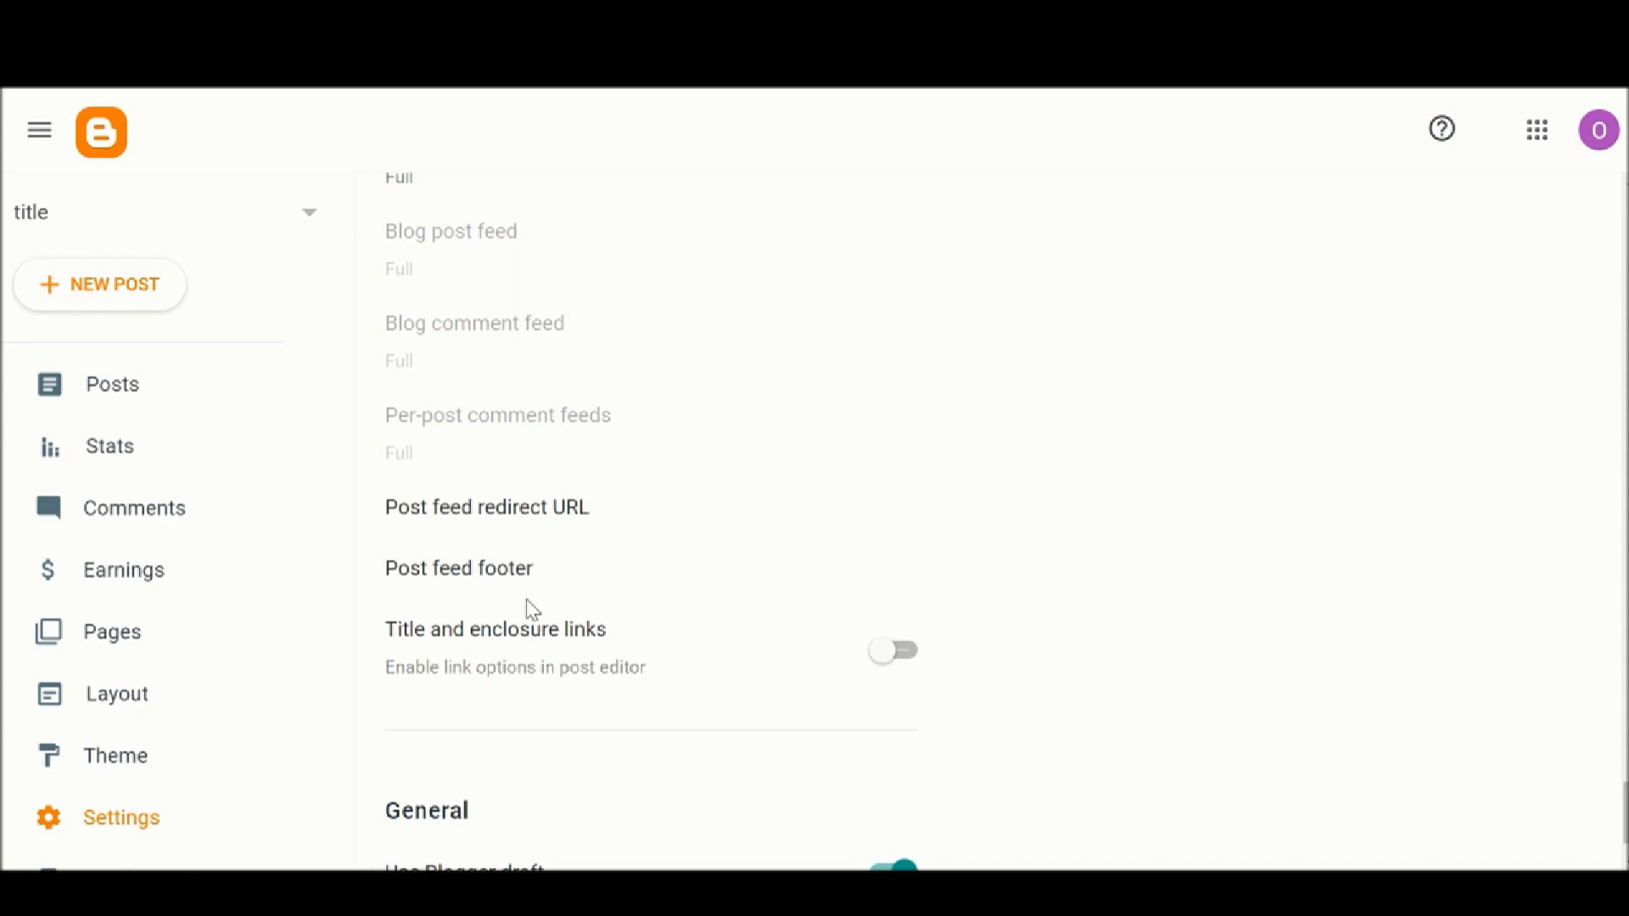
Review the remaining Site feed and General settings, and look back over the Comments, Publishing and Basic sections
{"action": "scroll", "coordinate": [529, 610], "scroll_direction": "down", "scroll_amount": 1}
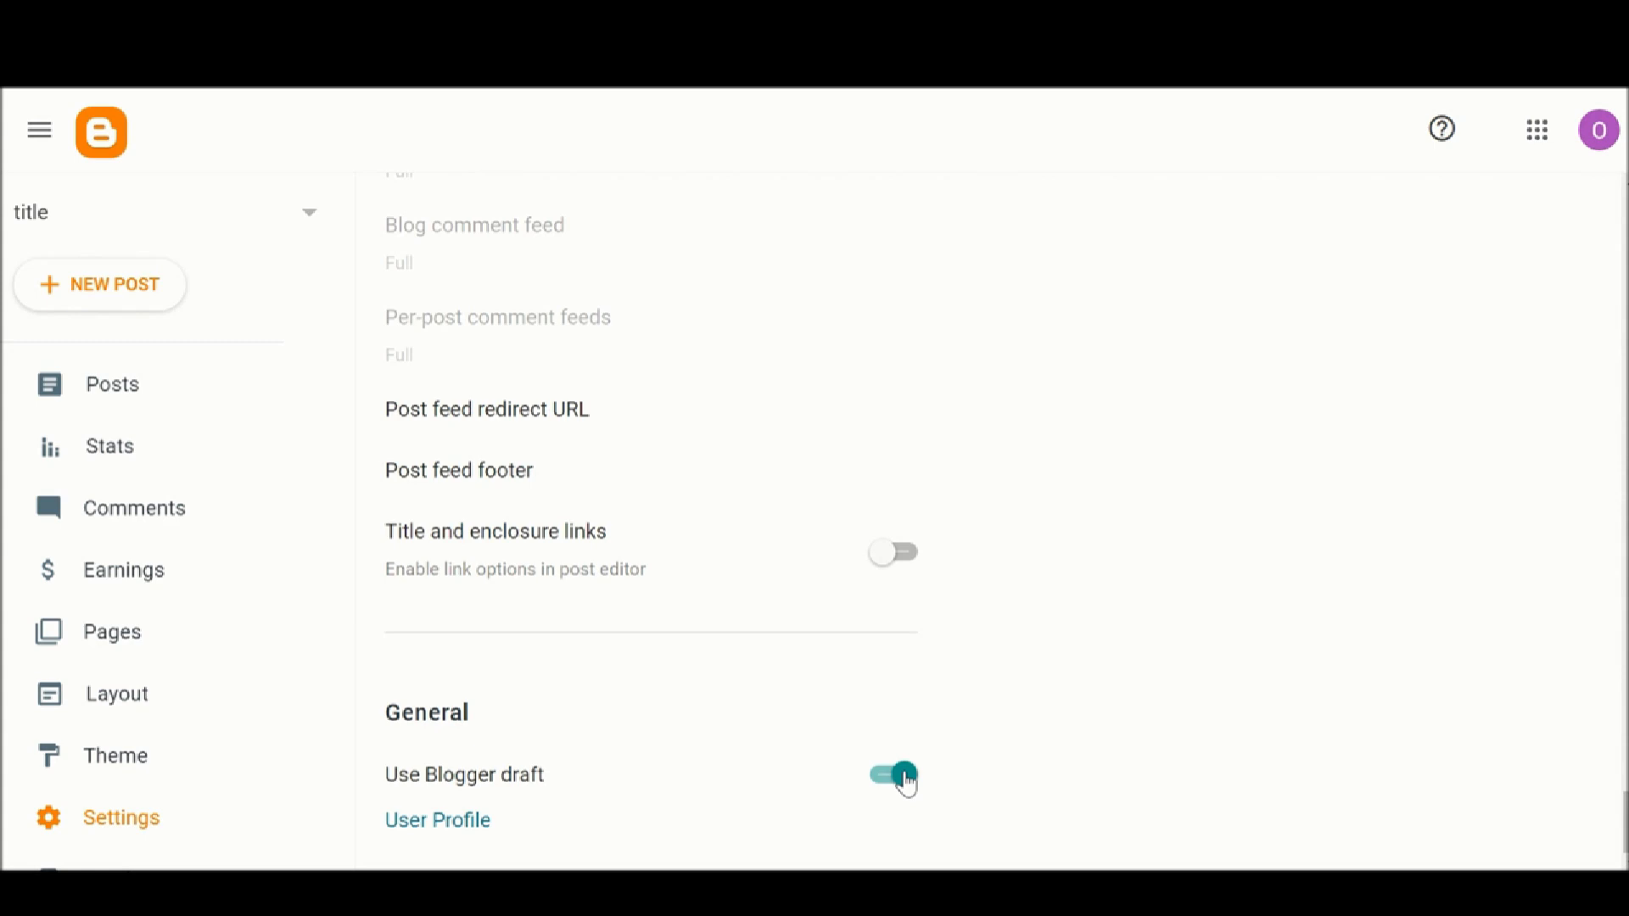
{"action": "scroll", "coordinate": [527, 713], "scroll_direction": "up", "scroll_amount": 15}
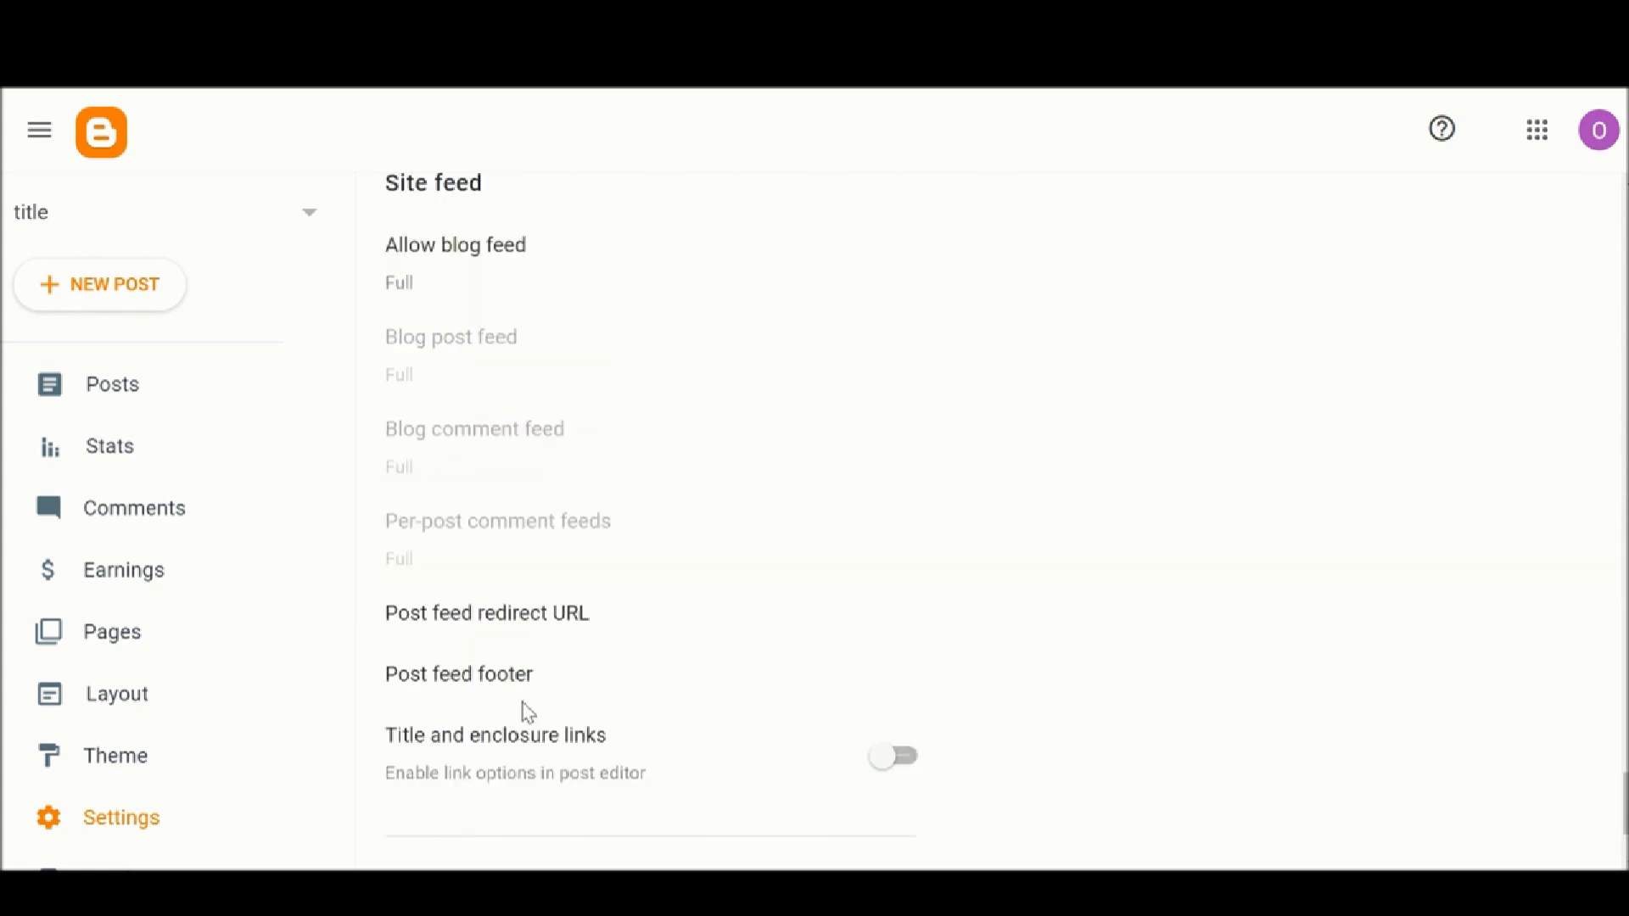
{"action": "scroll", "coordinate": [524, 715], "scroll_direction": "up", "scroll_amount": 20}
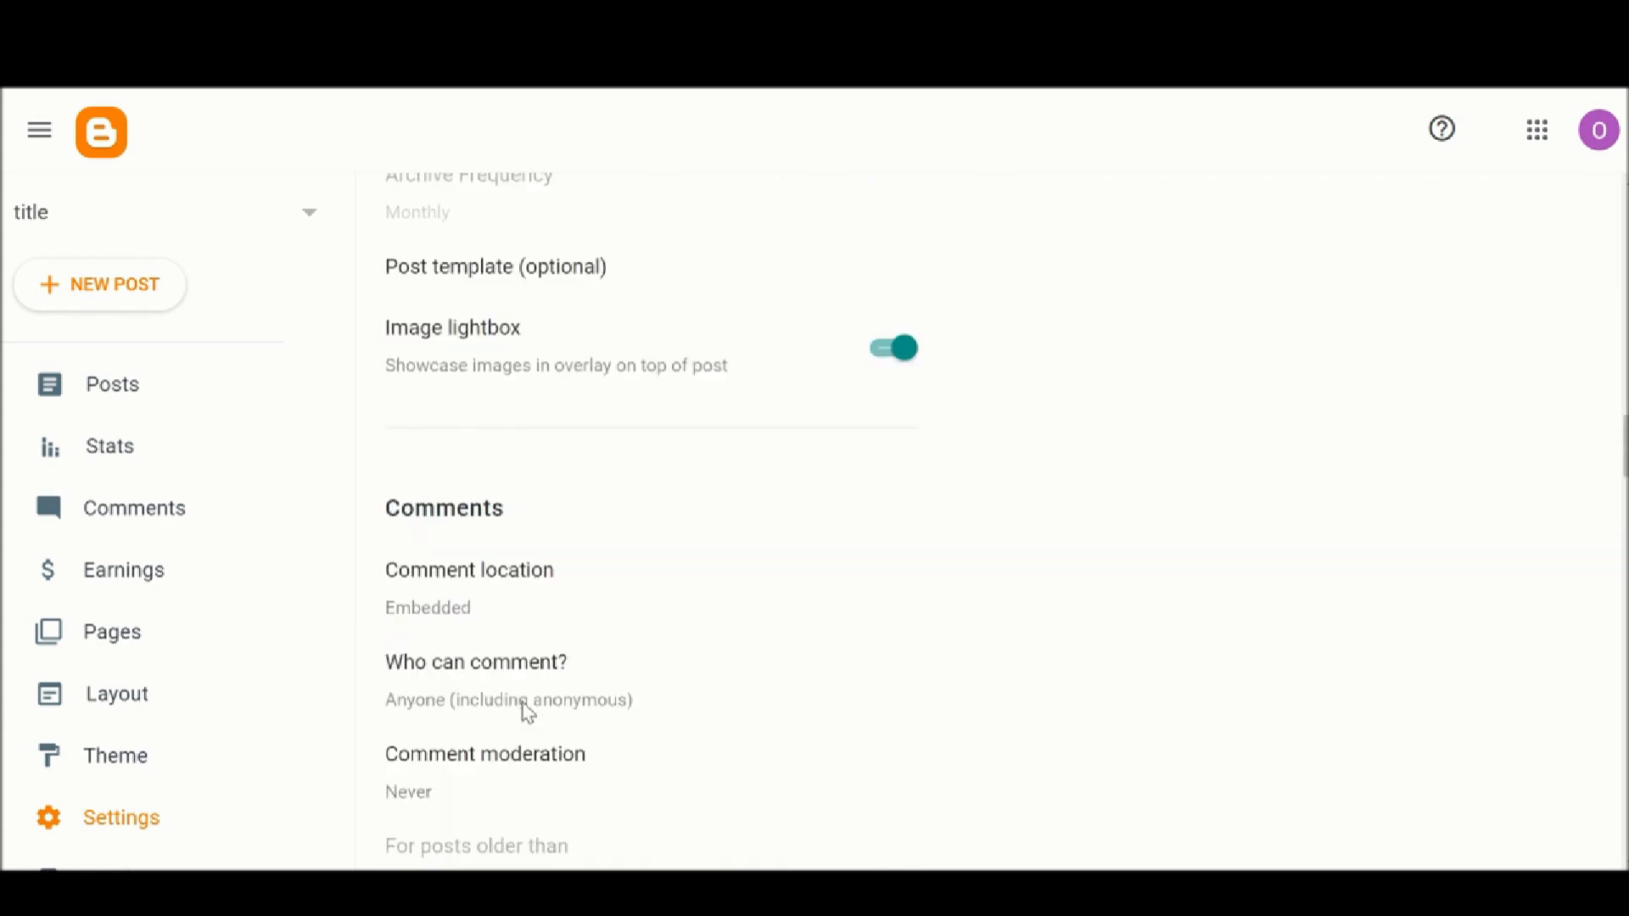
{"action": "scroll", "coordinate": [524, 715], "scroll_direction": "up", "scroll_amount": 10}
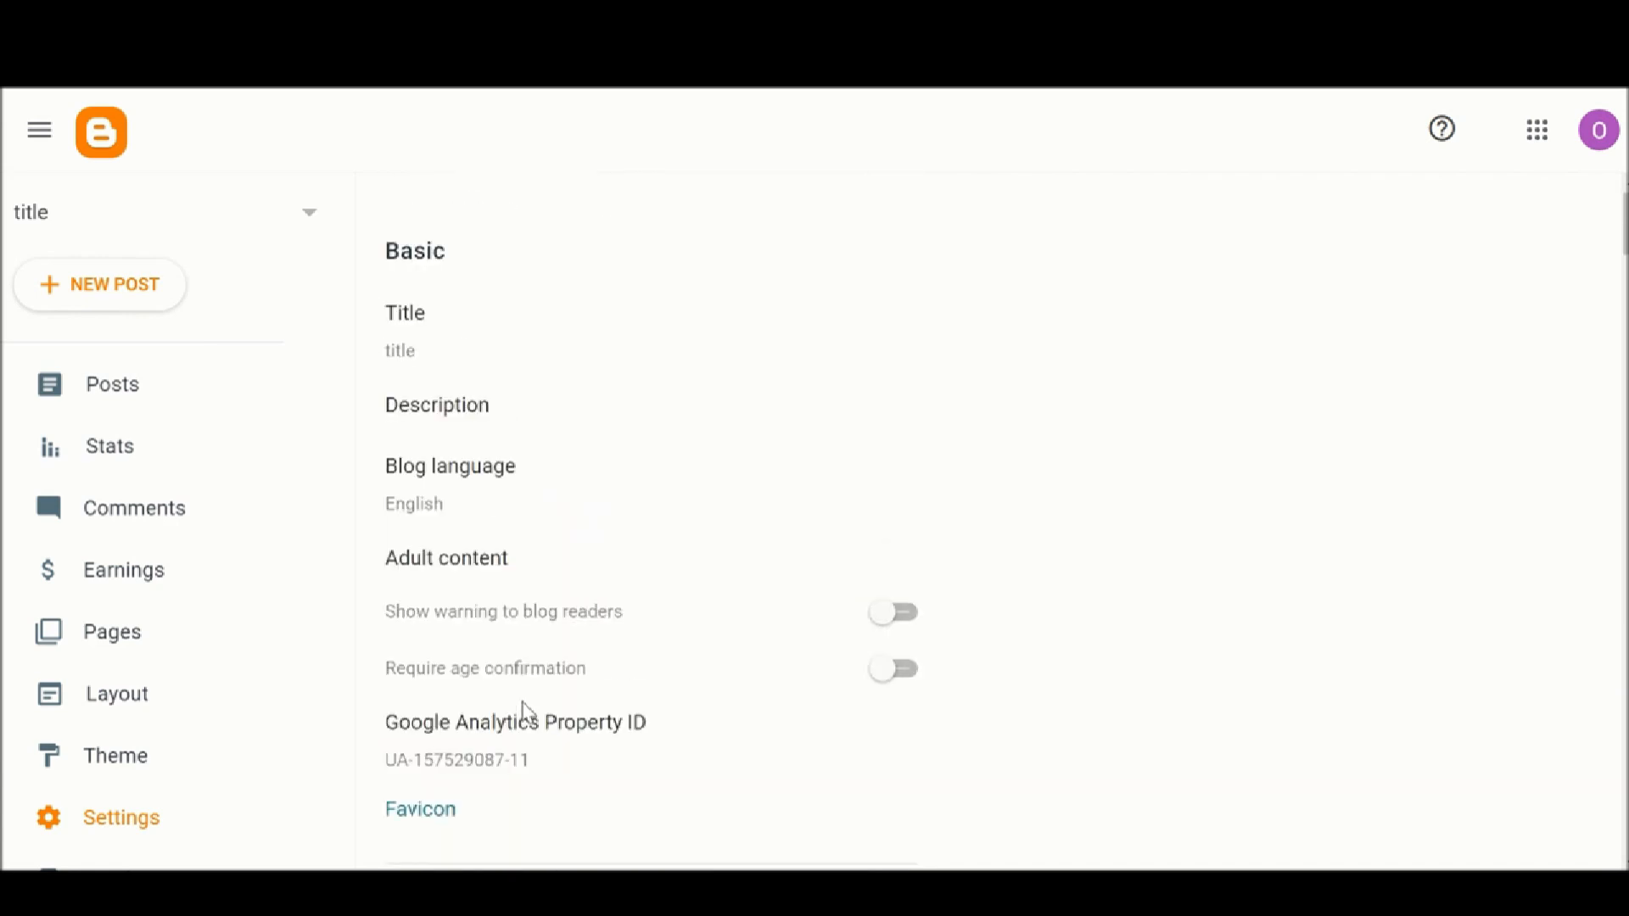
{"action": "scroll", "coordinate": [523, 712], "scroll_direction": "down", "scroll_amount": 9}
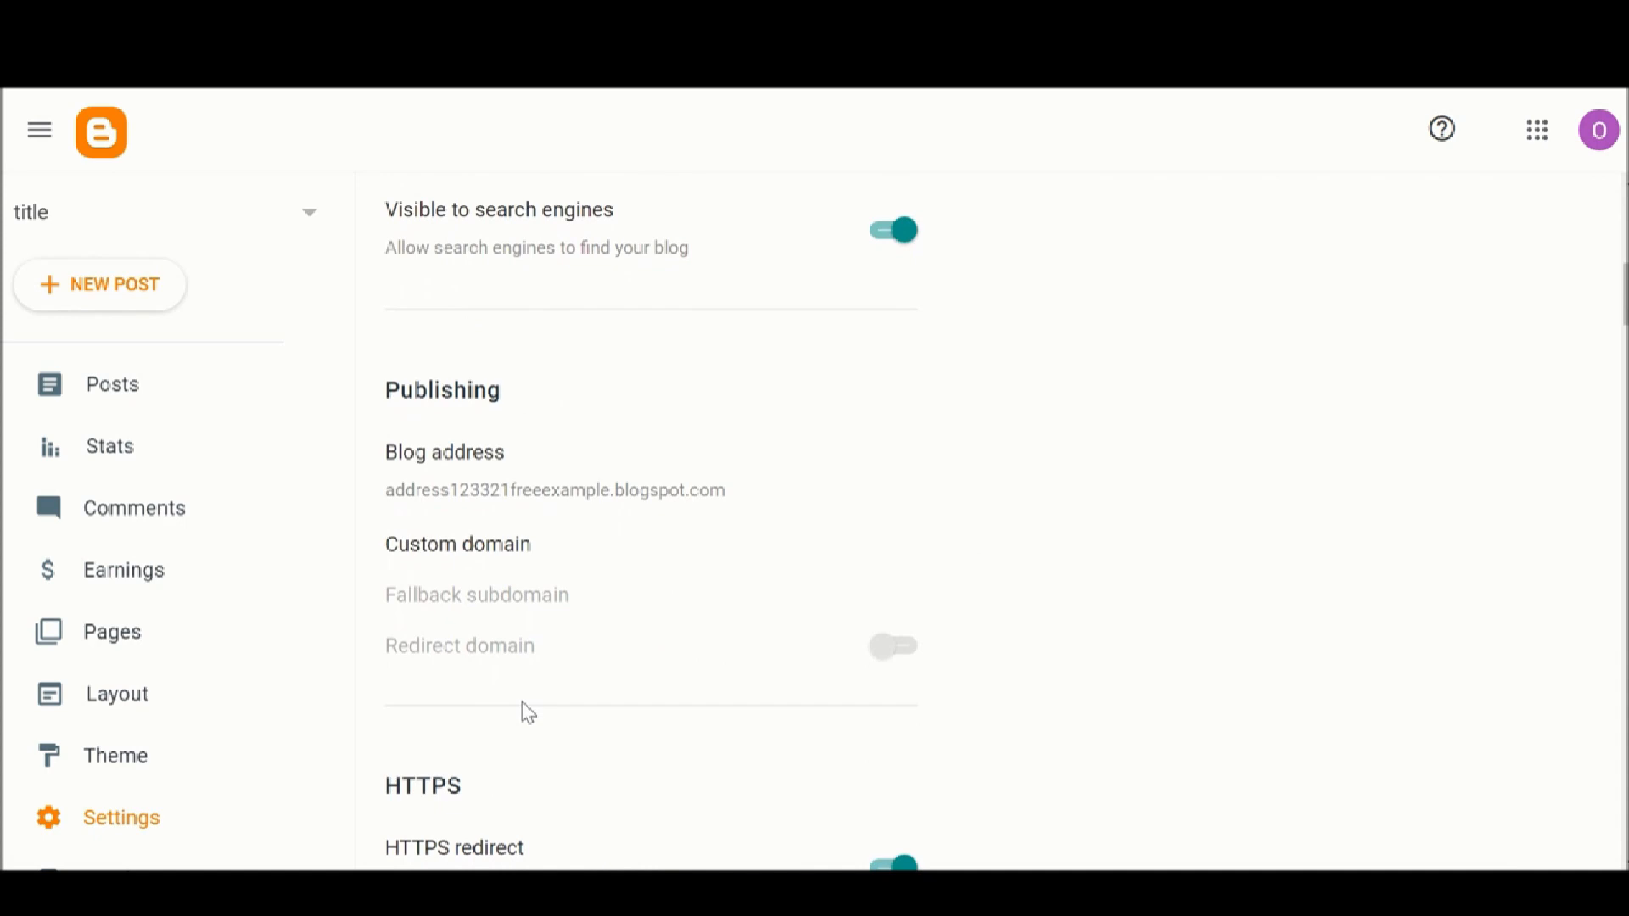
{"action": "scroll", "coordinate": [525, 714], "scroll_direction": "up", "scroll_amount": 10}
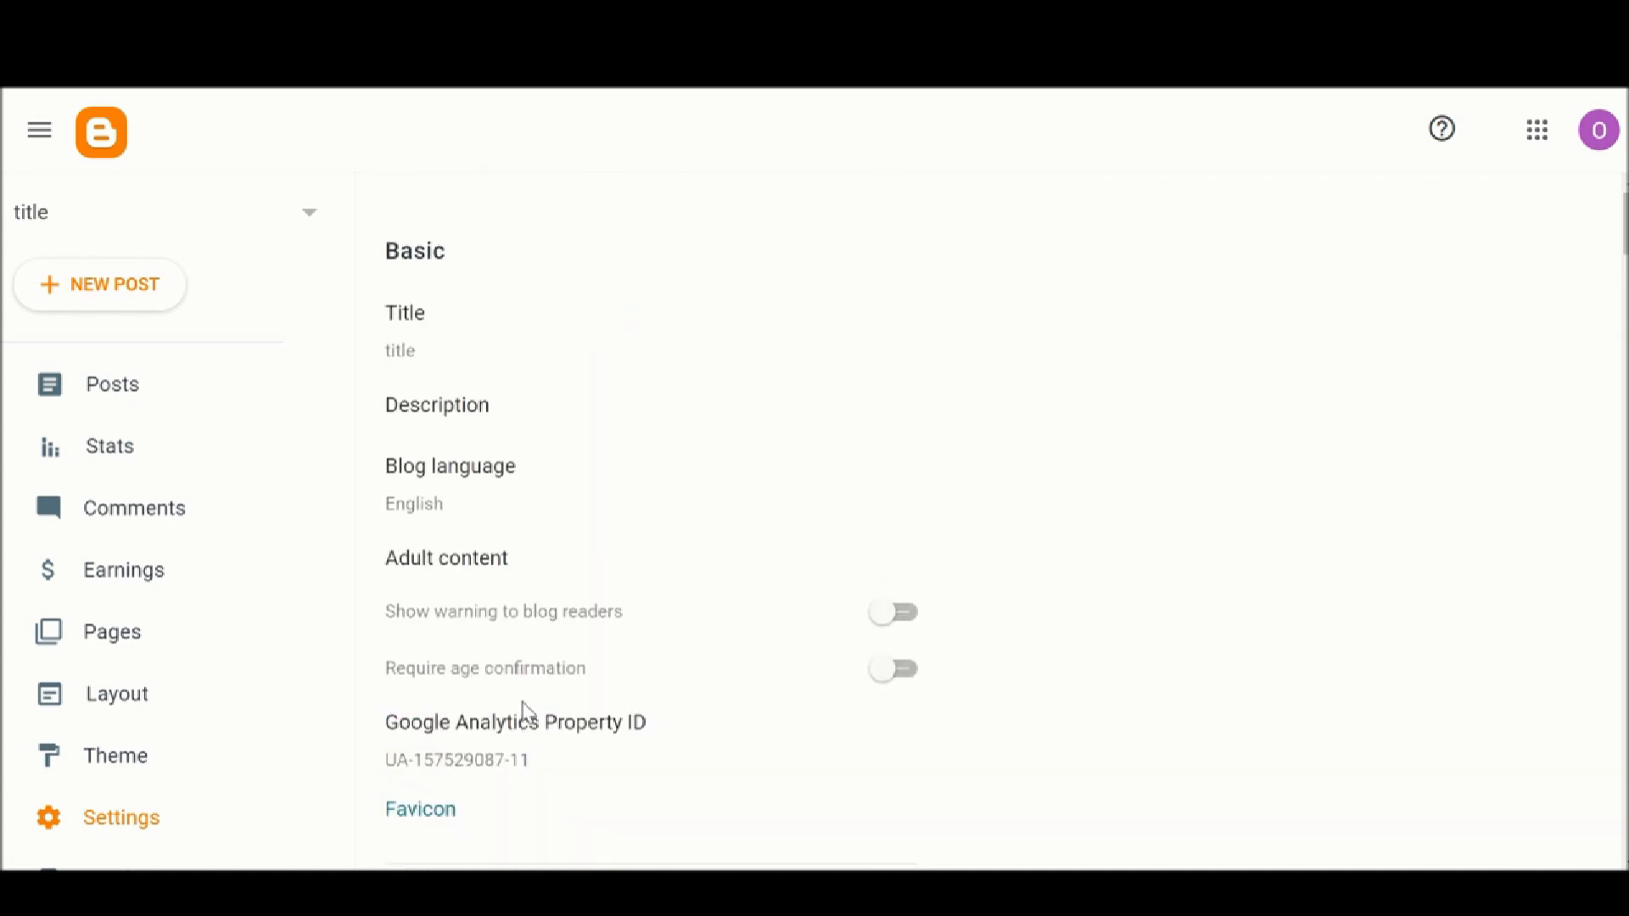
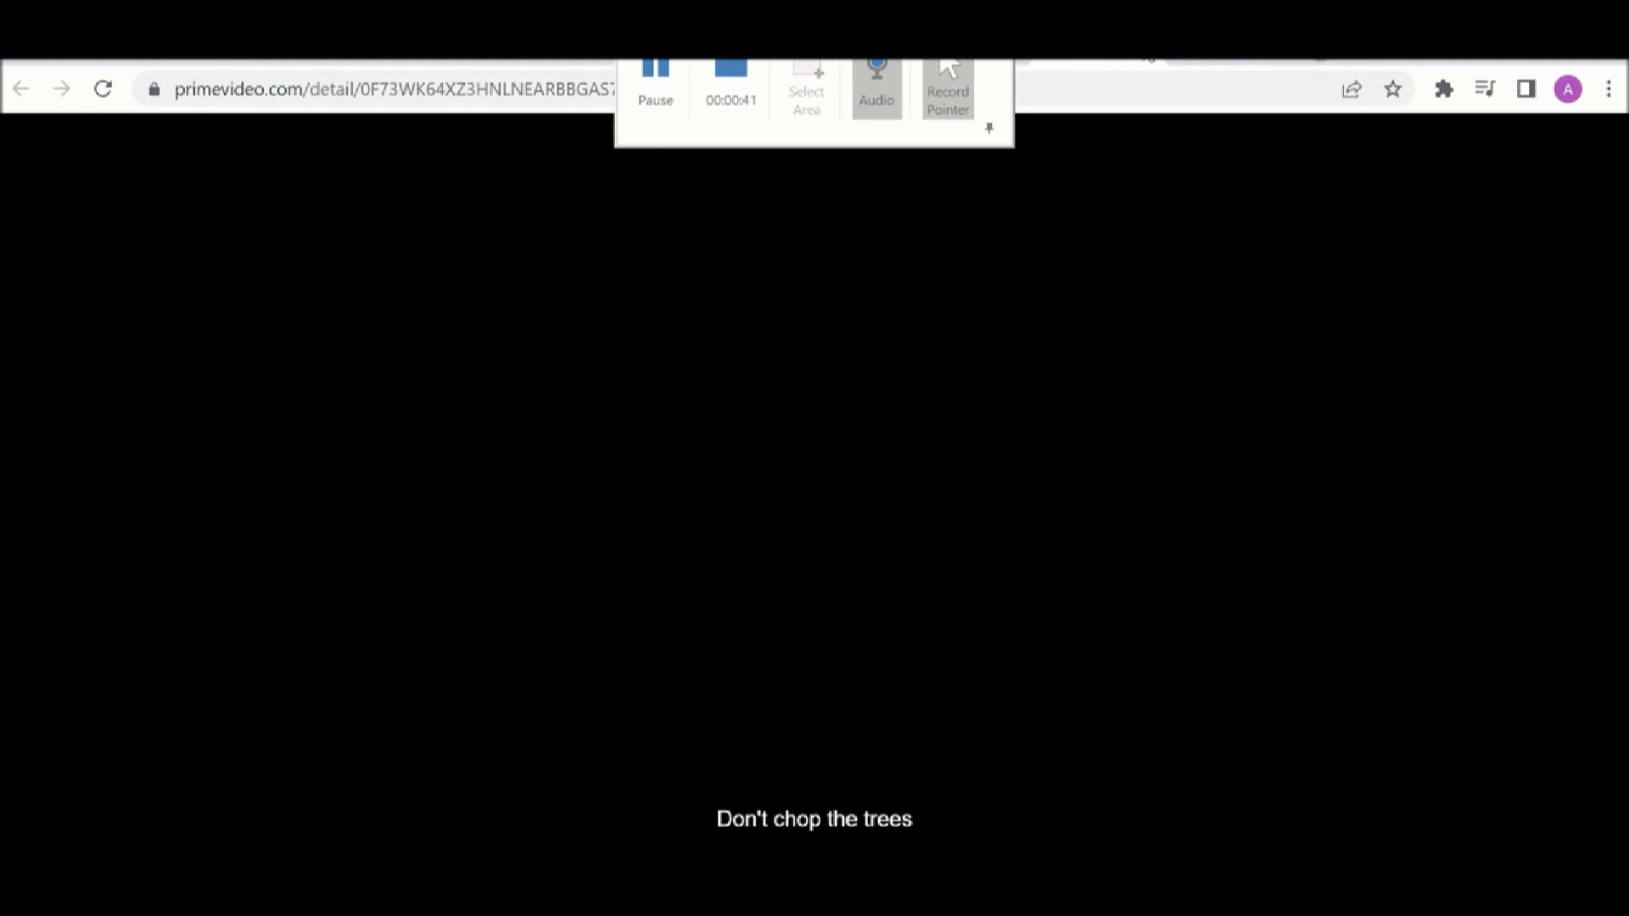
Open dailynewsintern.blogspot.com in a new browser tab and examine the ads and posts on its home page
{"action": "left_click", "coordinate": [1188, 50]}
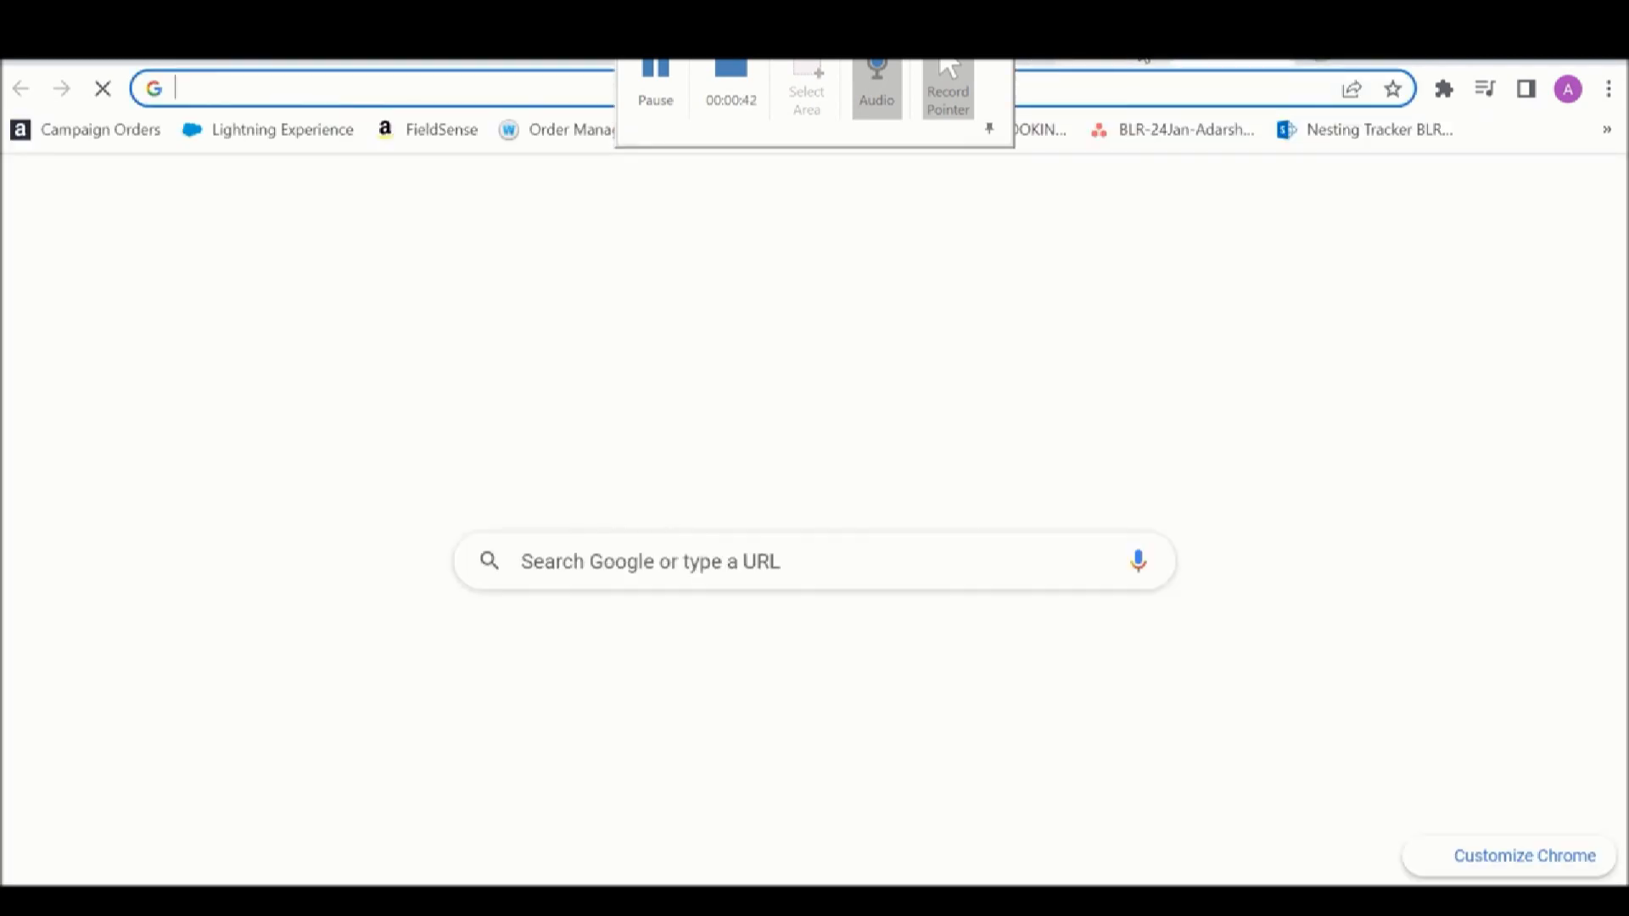
{"action": "left_click", "coordinate": [1142, 52]}
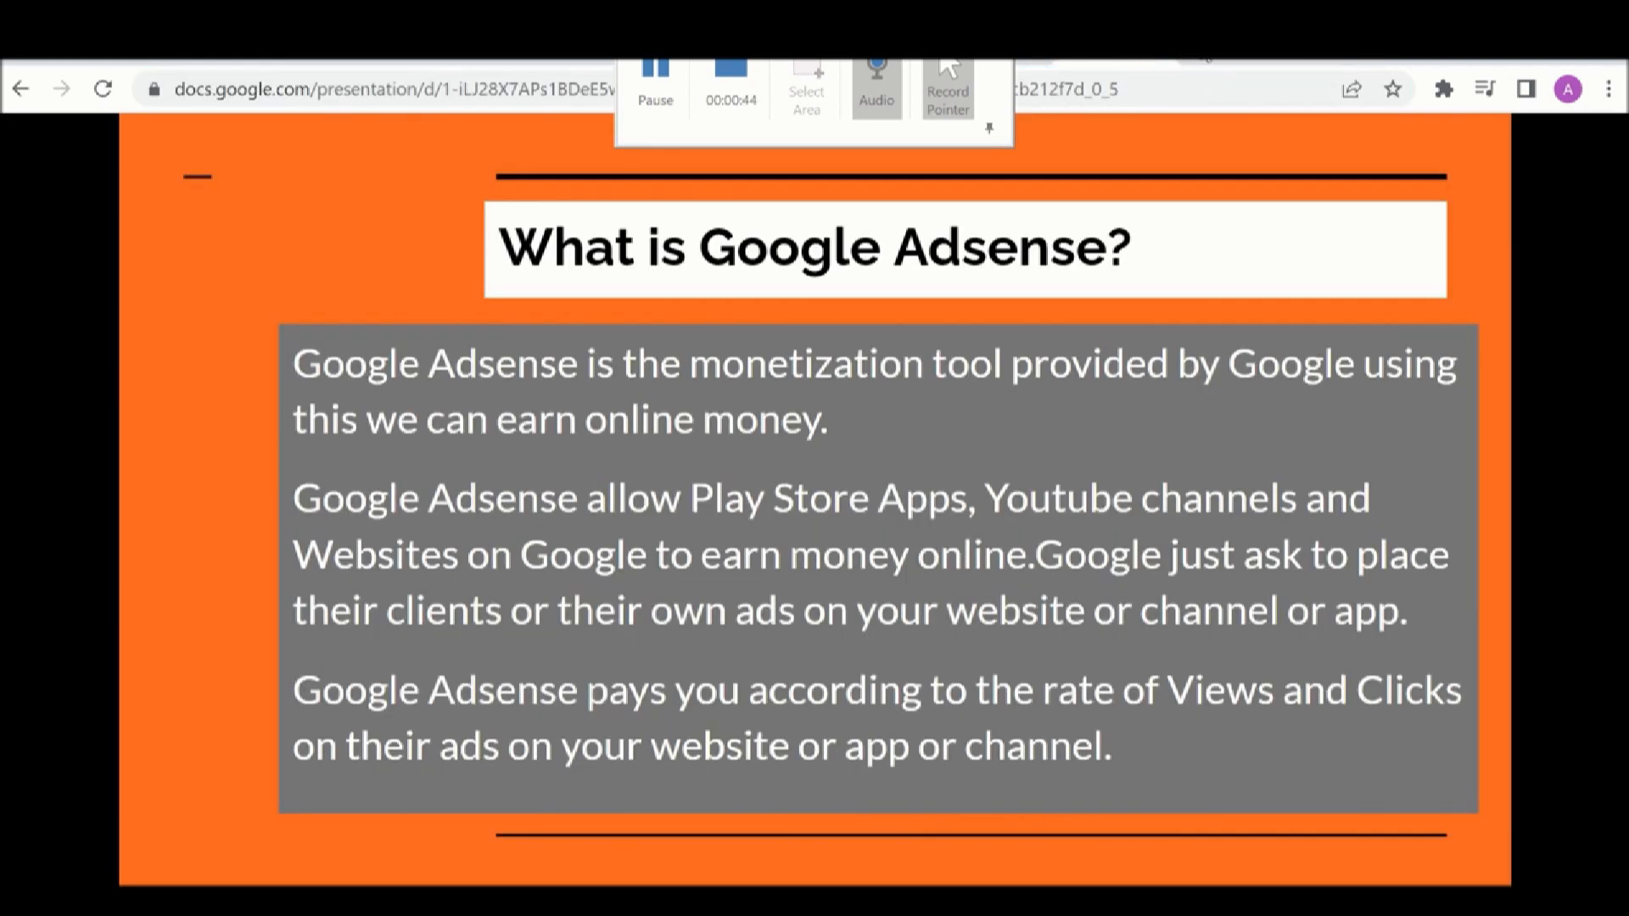
{"action": "left_click", "coordinate": [1188, 52]}
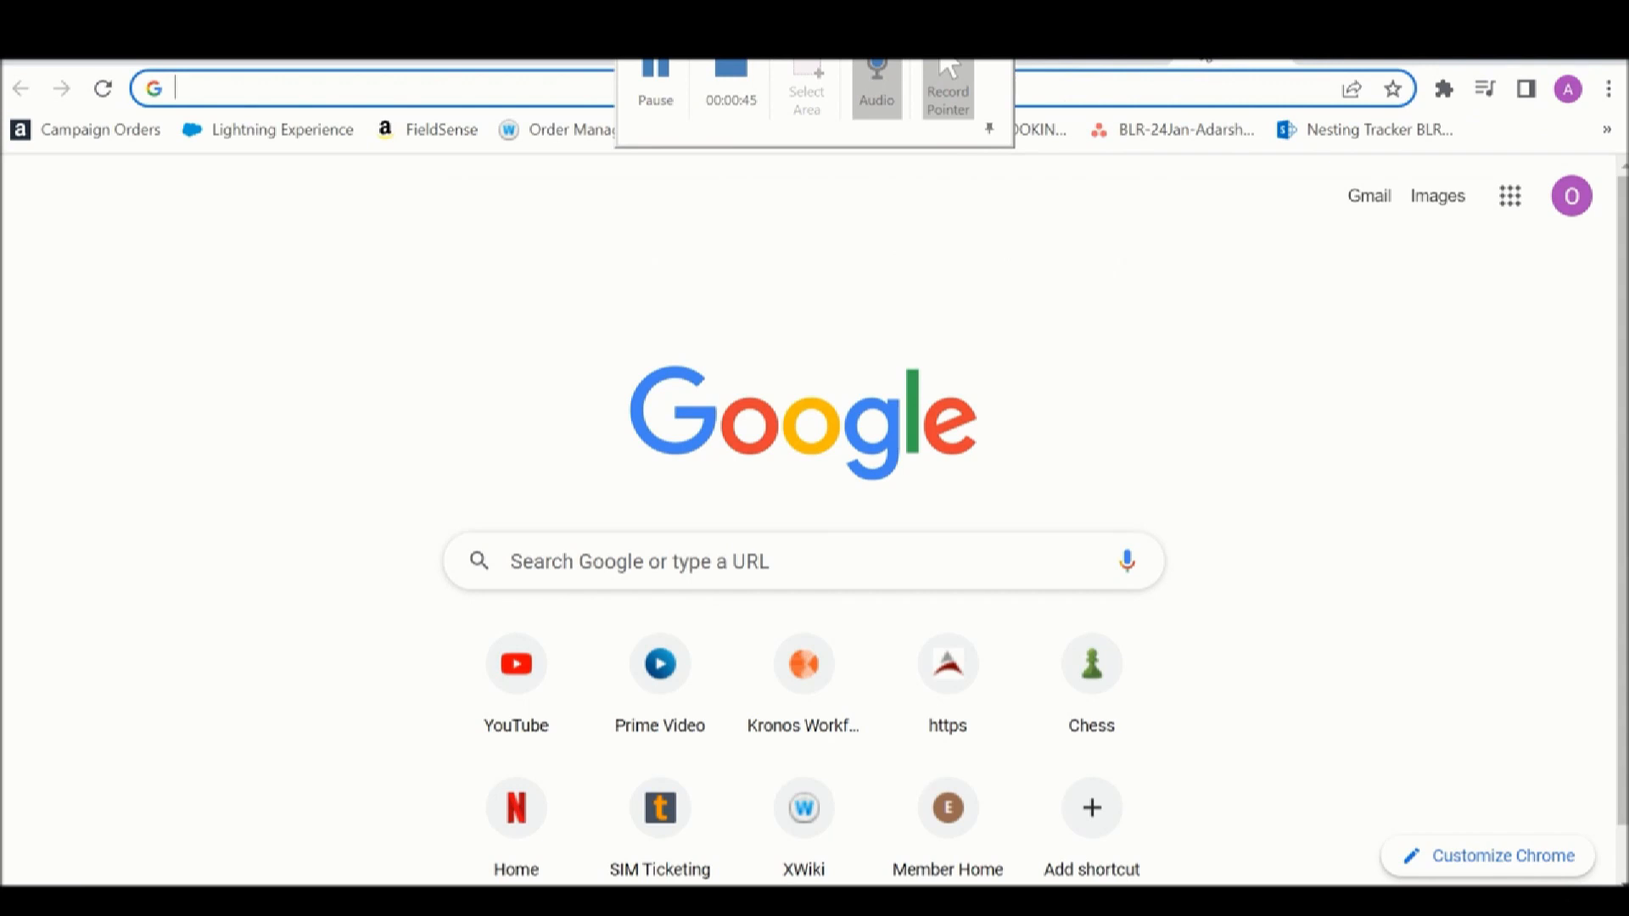
{"action": "left_click", "coordinate": [1157, 86]}
{"action": "type", "text": "dailynewsintern.blogspot.com"}
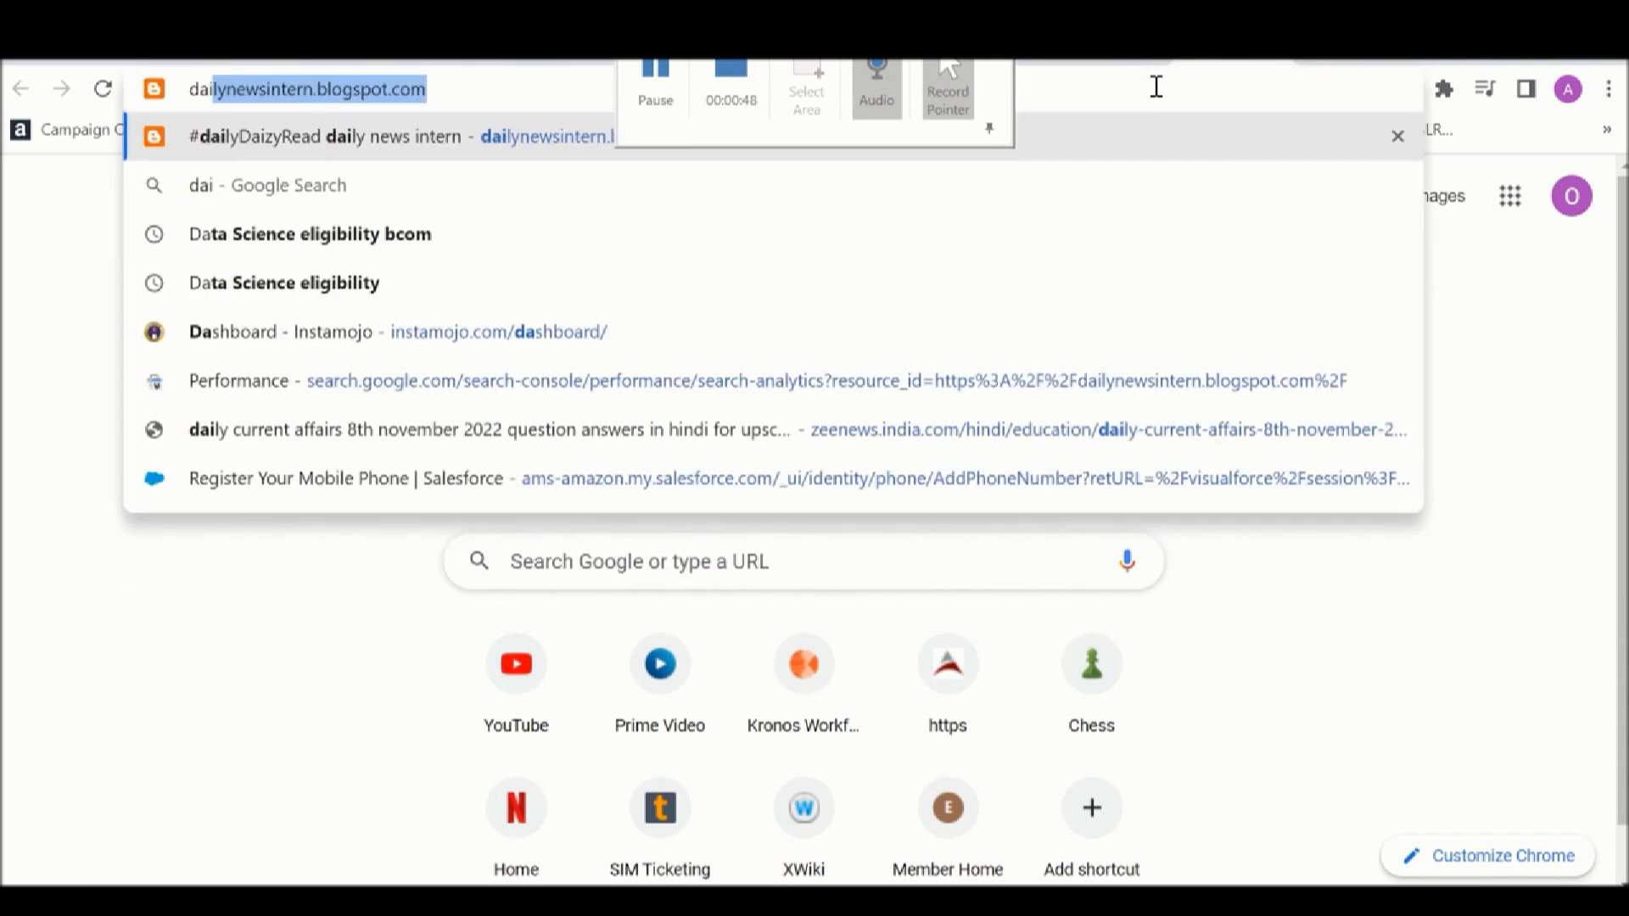
{"action": "key", "text": "Return"}
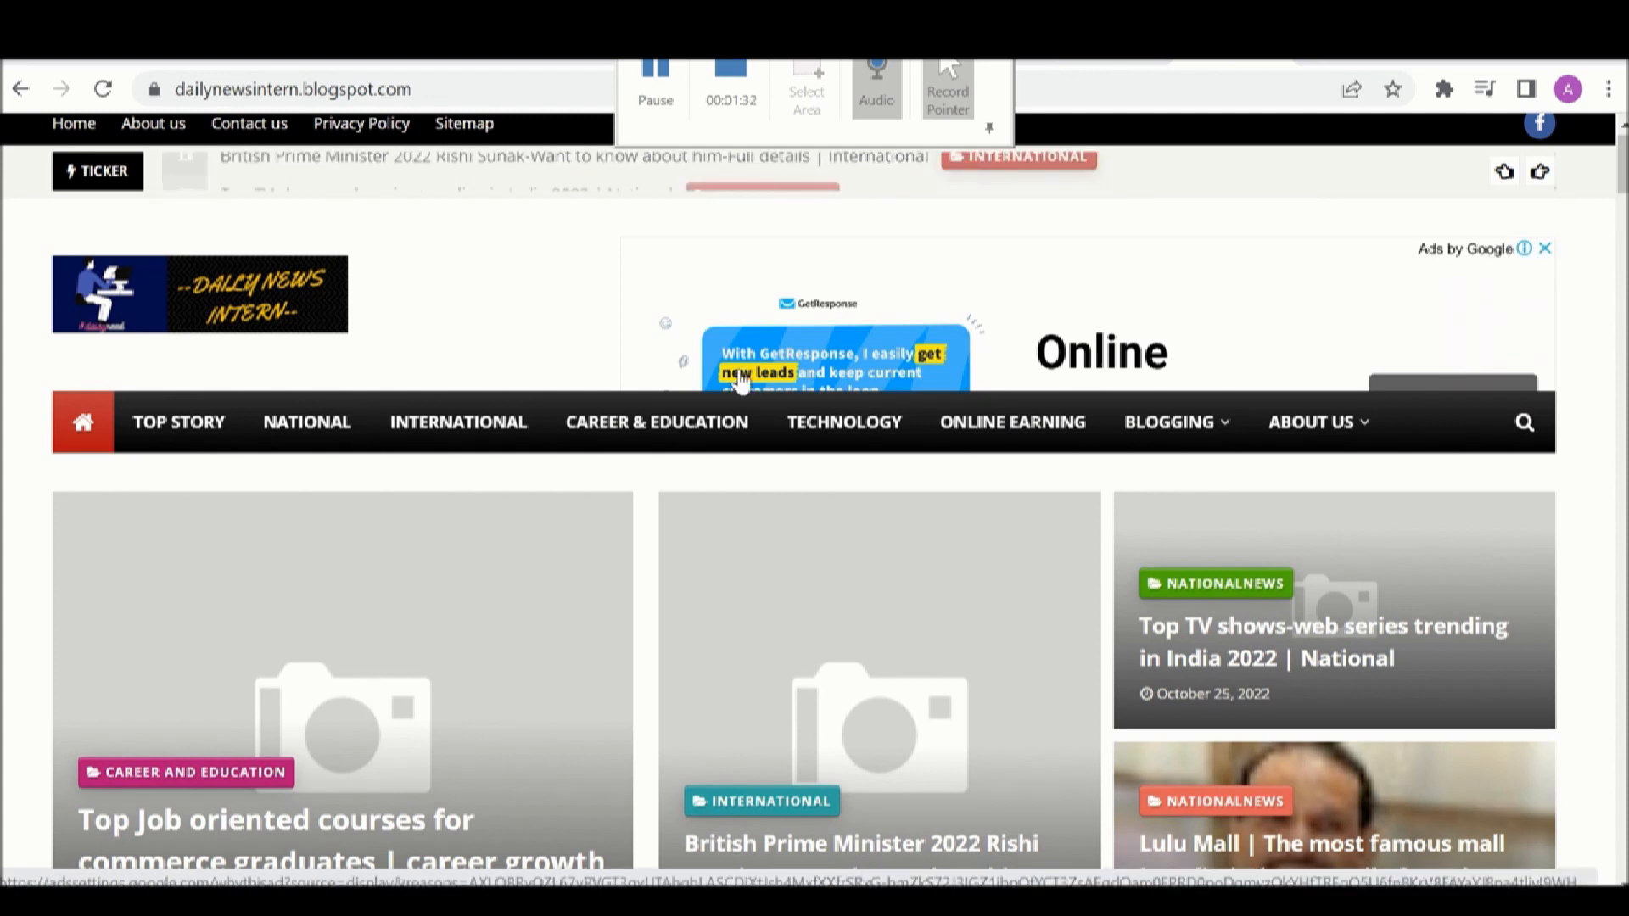
{"action": "scroll", "coordinate": [553, 333], "scroll_direction": "down", "scroll_amount": 5}
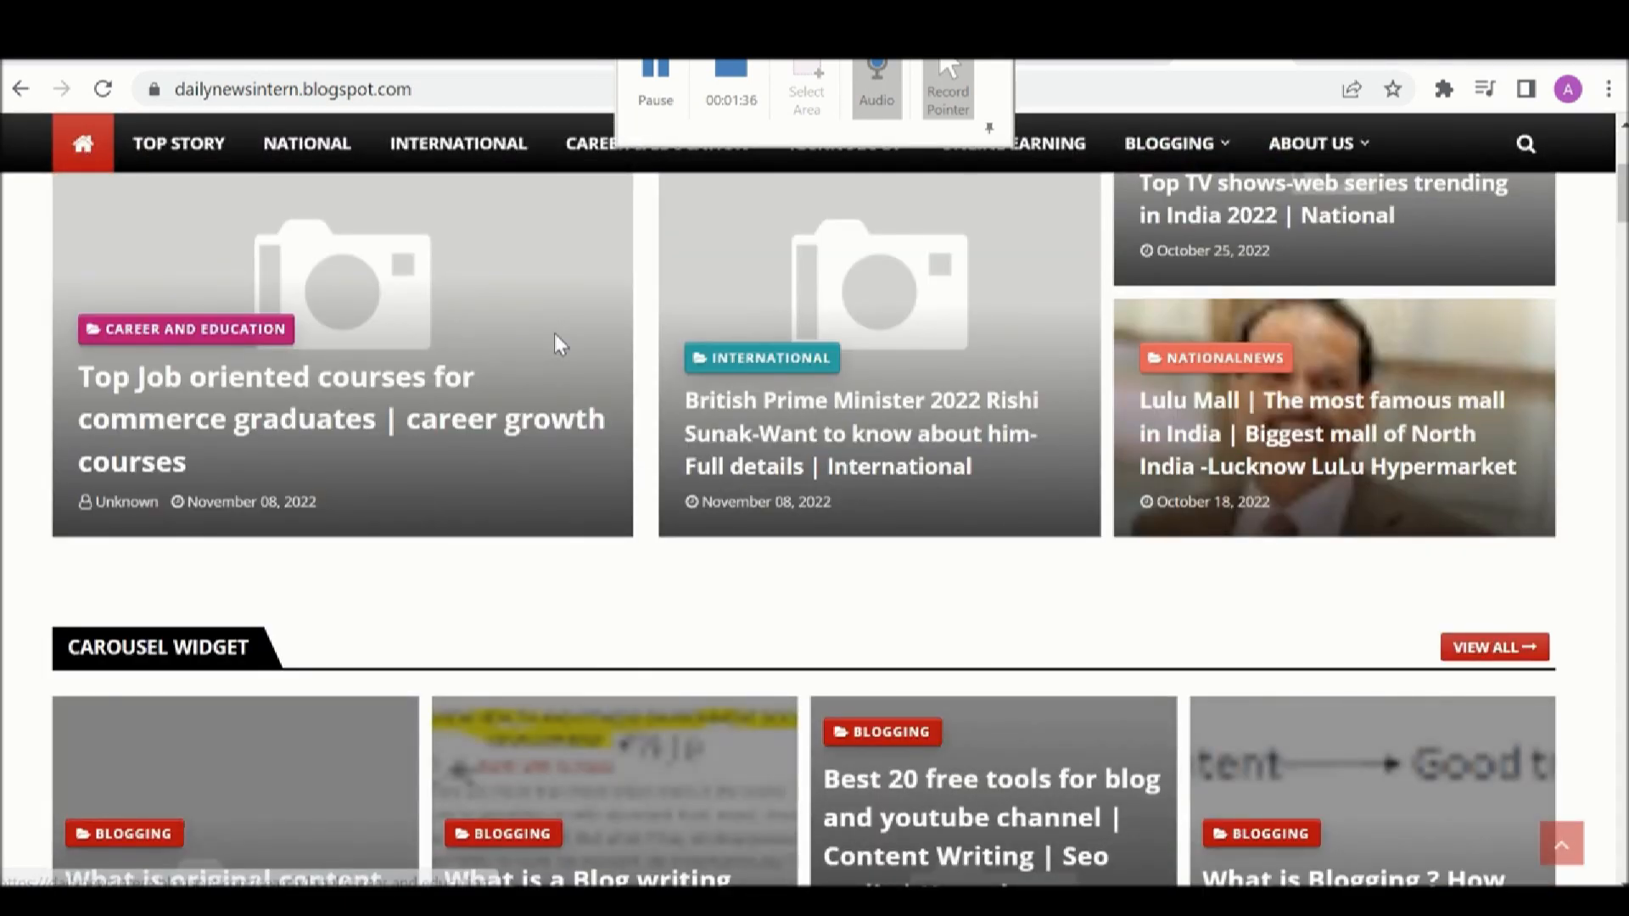
{"action": "scroll", "coordinate": [556, 337], "scroll_direction": "down", "scroll_amount": 1}
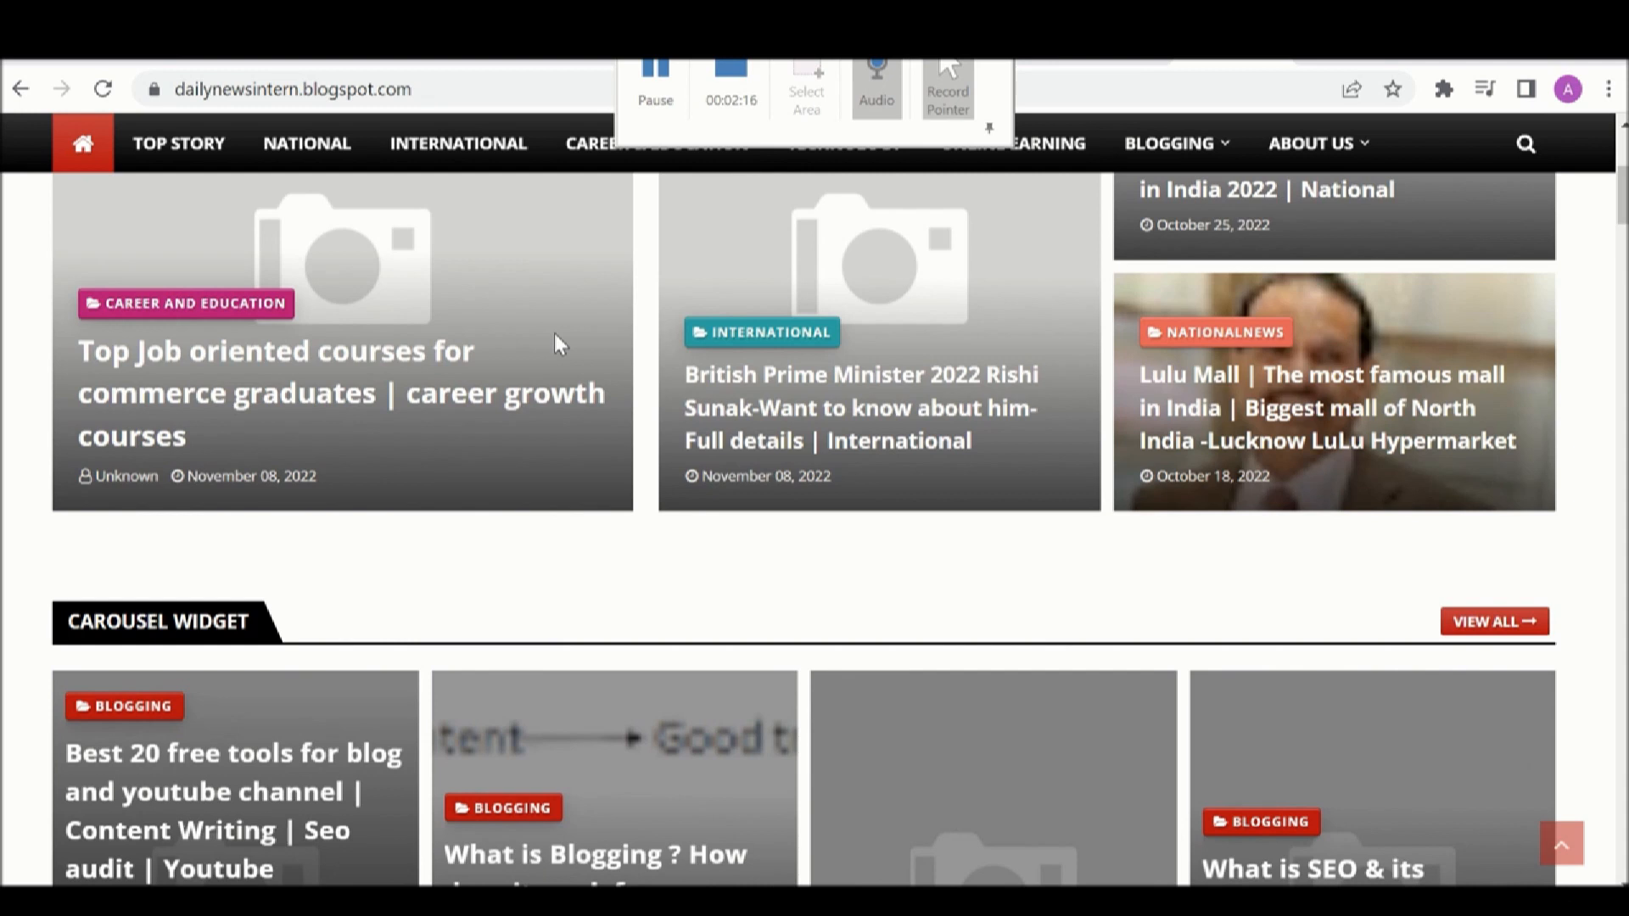
Search Google for "google adsense", open the AdSense home page from the results and sign in to the account
{"action": "left_click", "coordinate": [374, 89]}
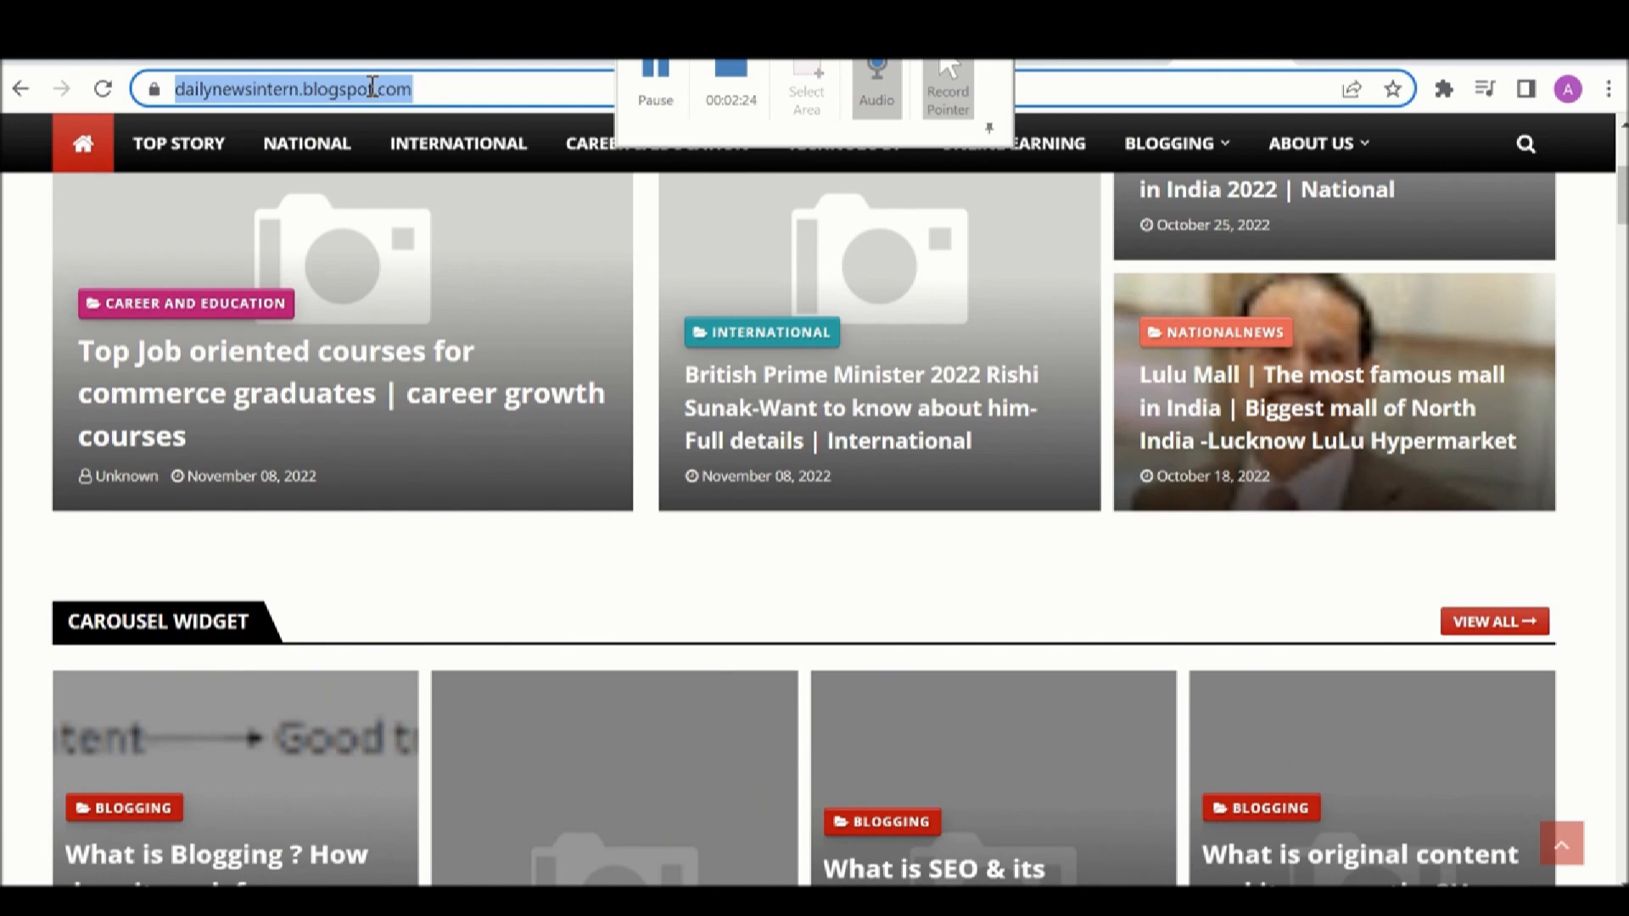
{"action": "type", "text": "google adsense"}
{"action": "key", "text": "Return"}
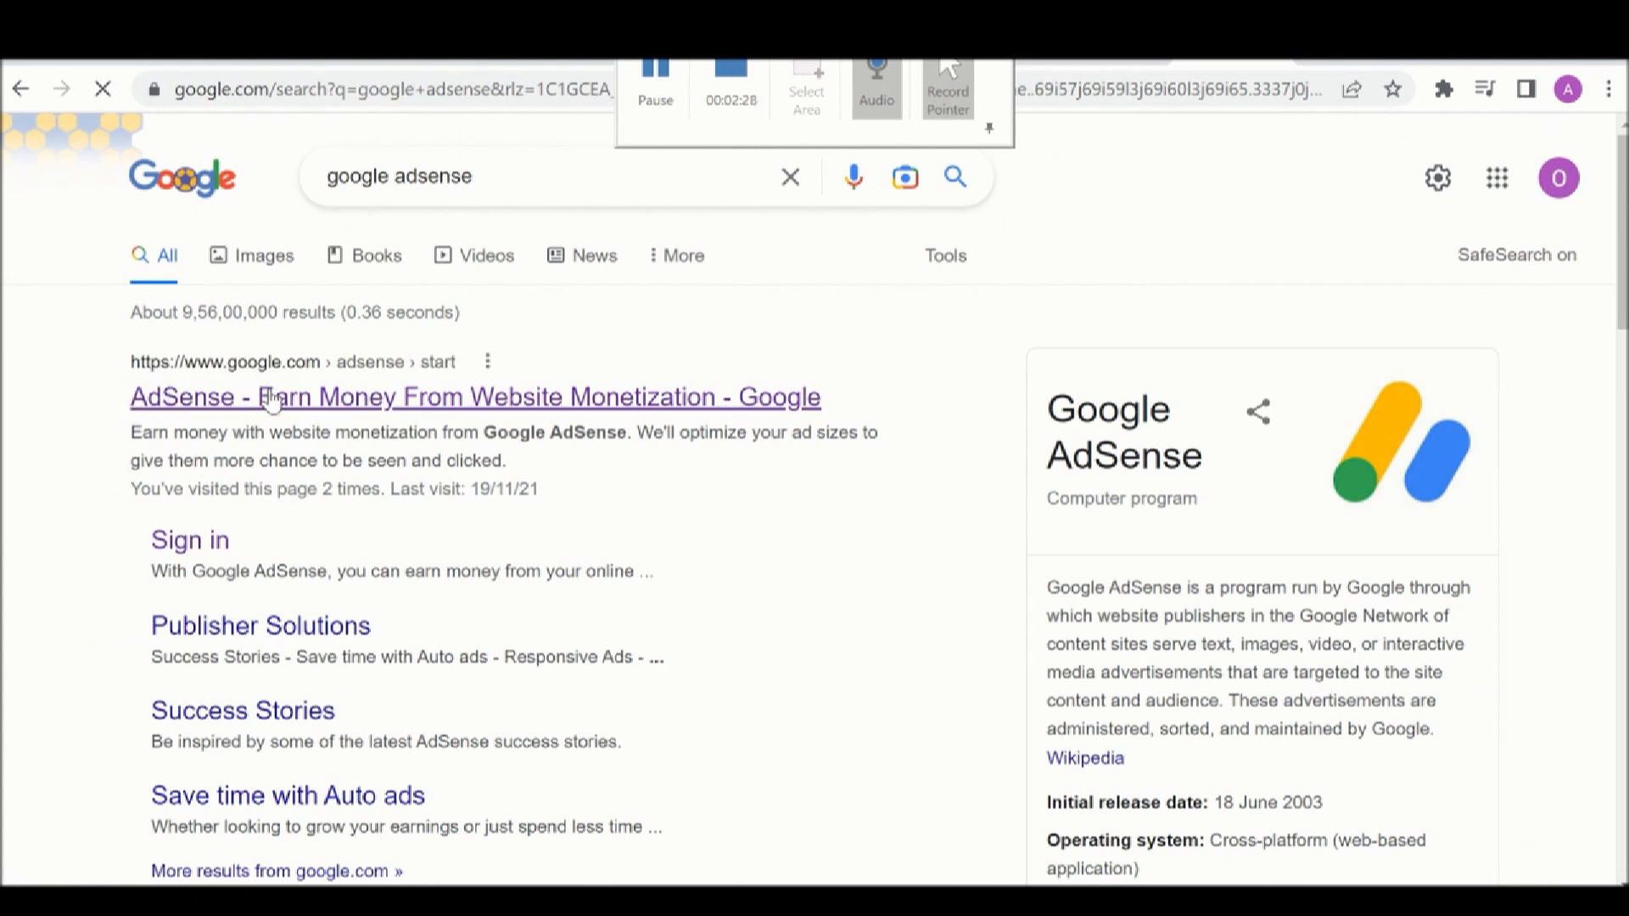
{"action": "left_click", "coordinate": [338, 411]}
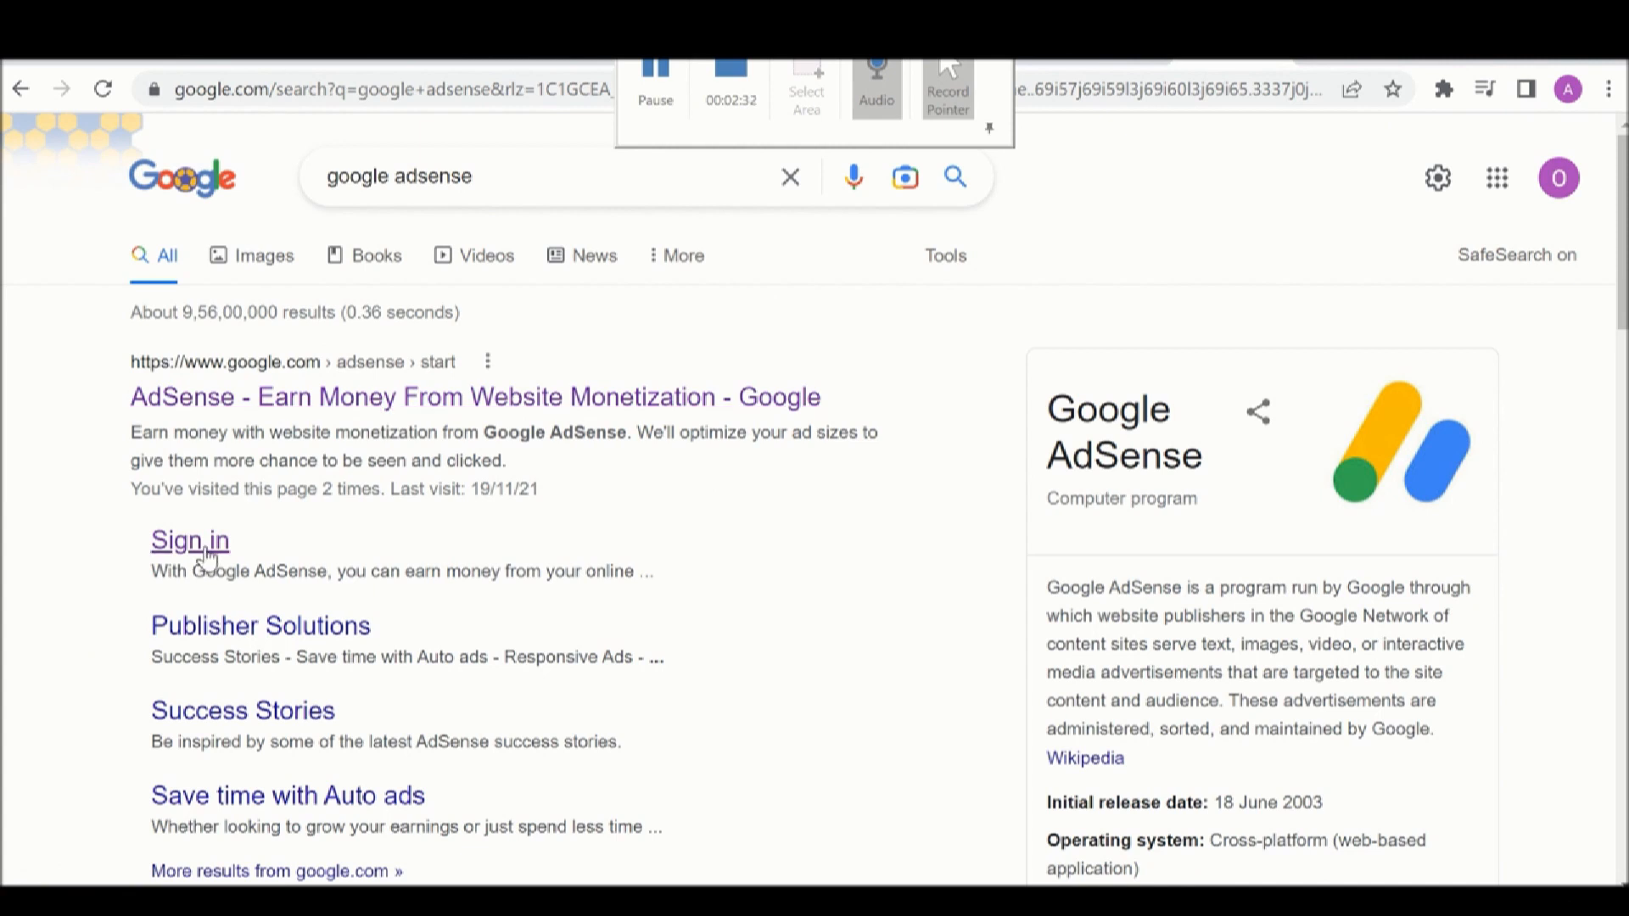
{"action": "left_click", "coordinate": [328, 411]}
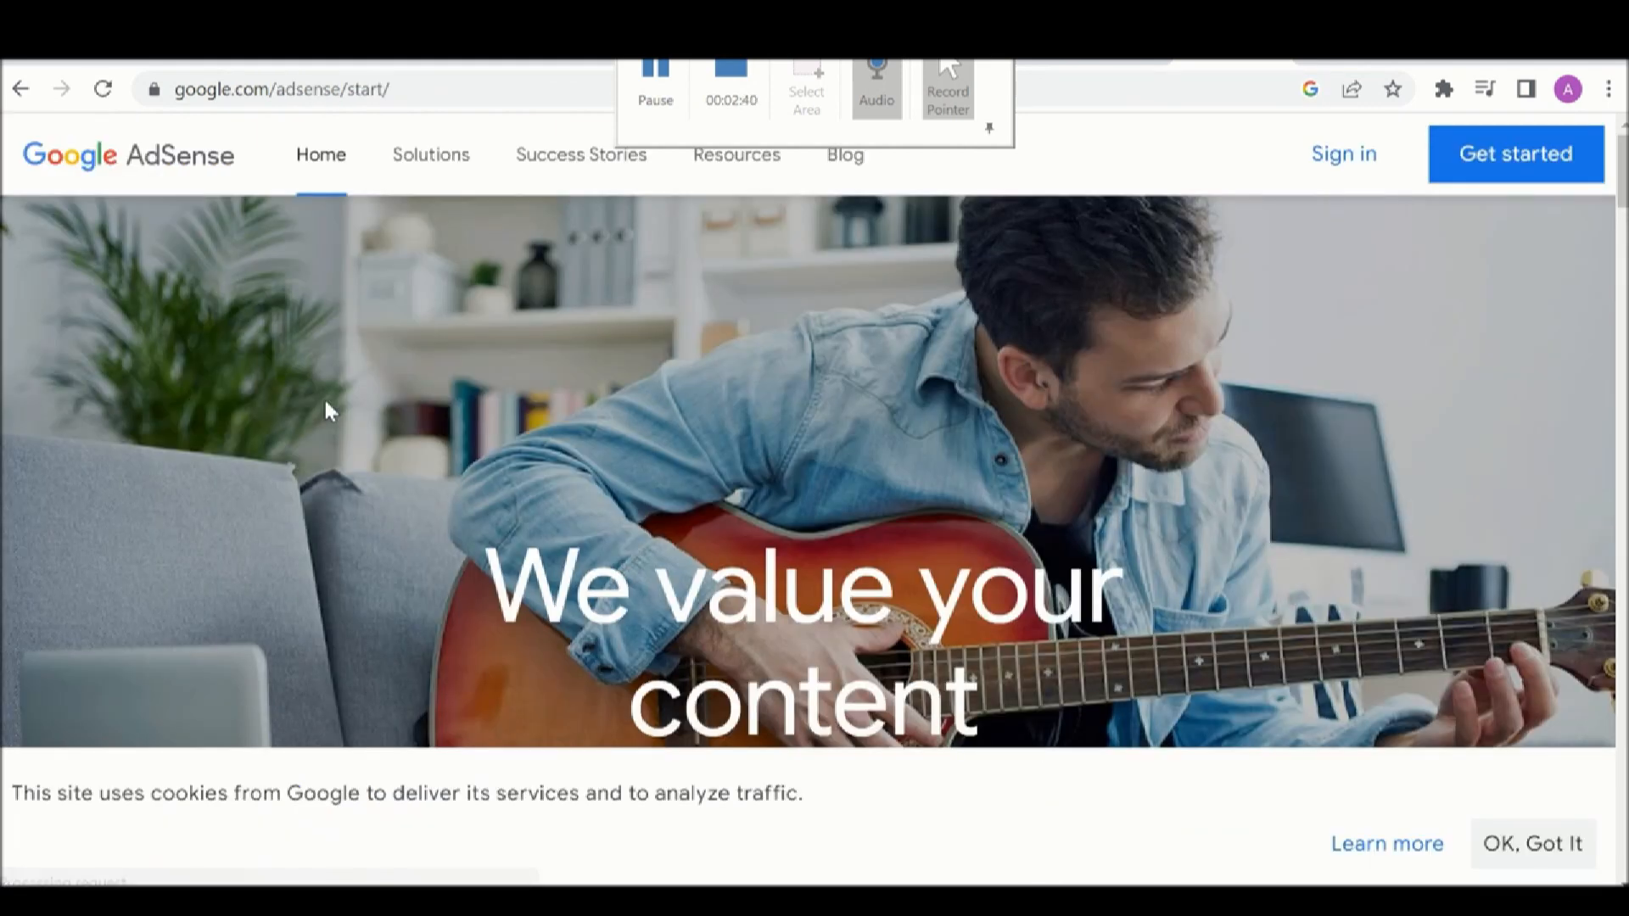
{"action": "left_click", "coordinate": [1340, 155]}
{"action": "left_click", "coordinate": [1367, 176]}
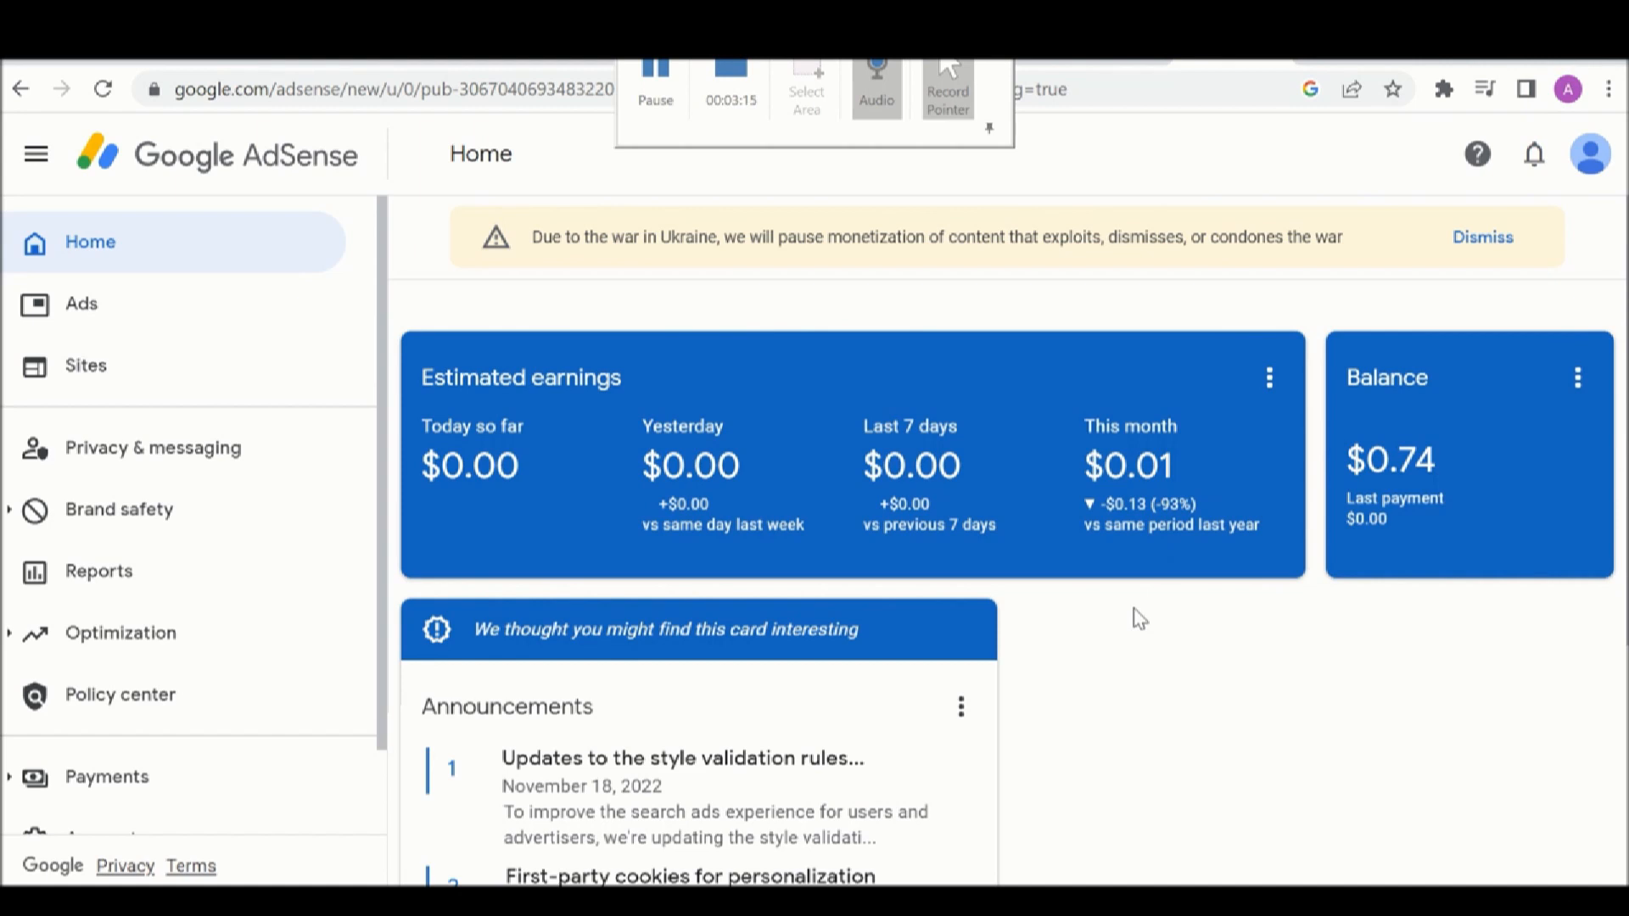
Look through the AdSense navigation sections, expand the Account options, and switch back to the Google AdSense presentation slide
{"action": "scroll", "coordinate": [111, 489], "scroll_direction": "down", "scroll_amount": 1}
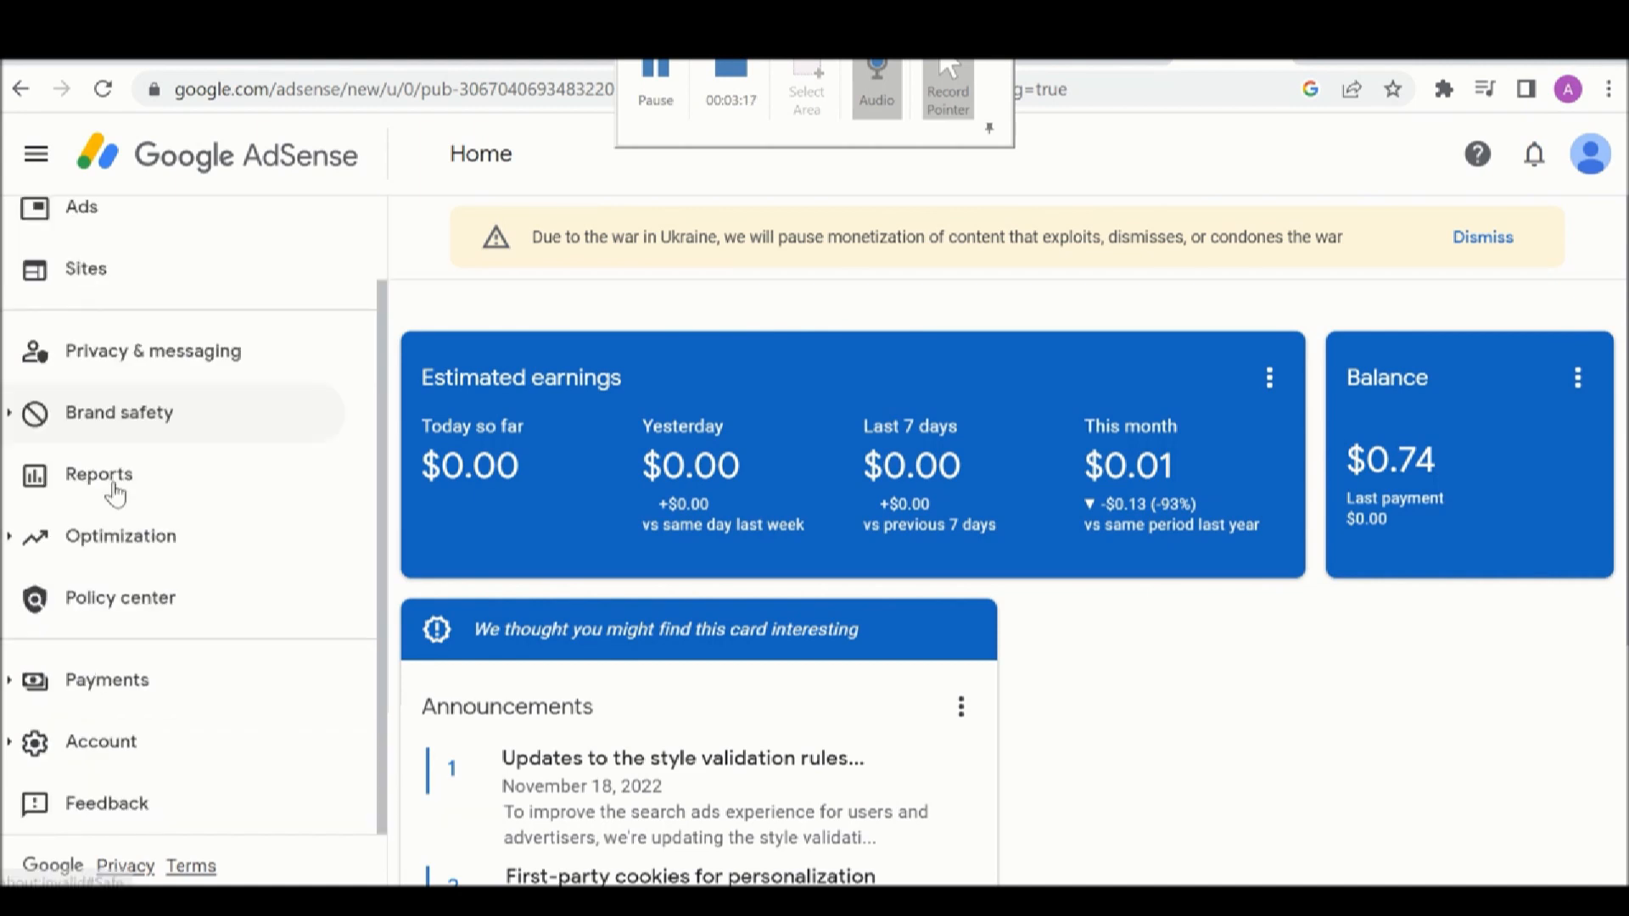
{"action": "scroll", "coordinate": [116, 490], "scroll_direction": "up", "scroll_amount": 1}
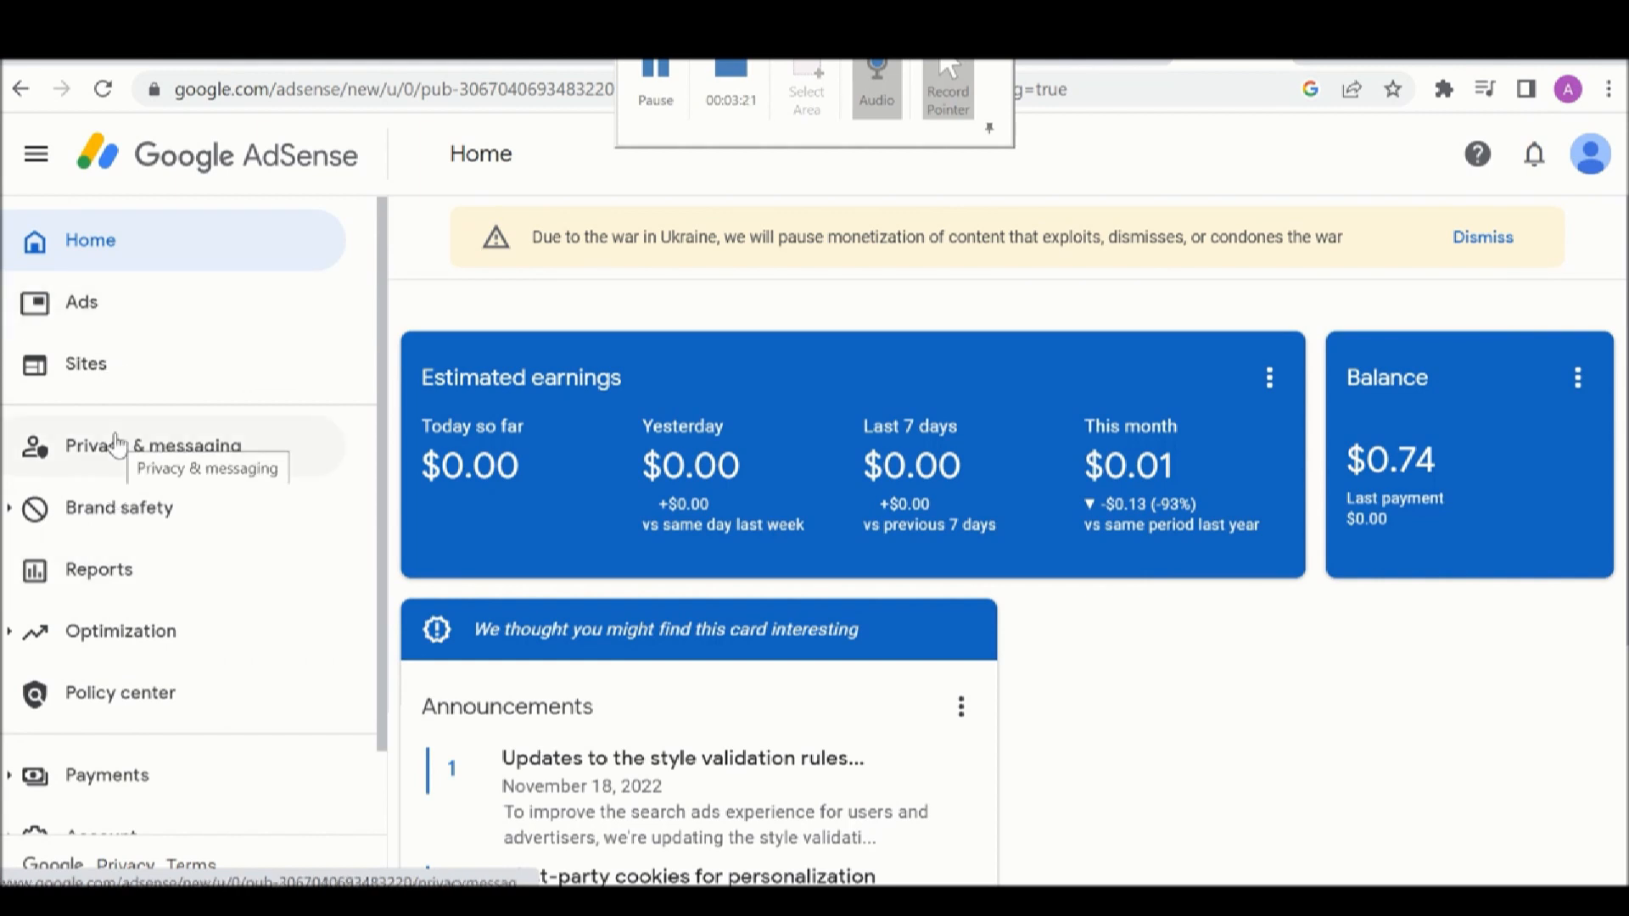
{"action": "scroll", "coordinate": [116, 444], "scroll_direction": "down", "scroll_amount": 1}
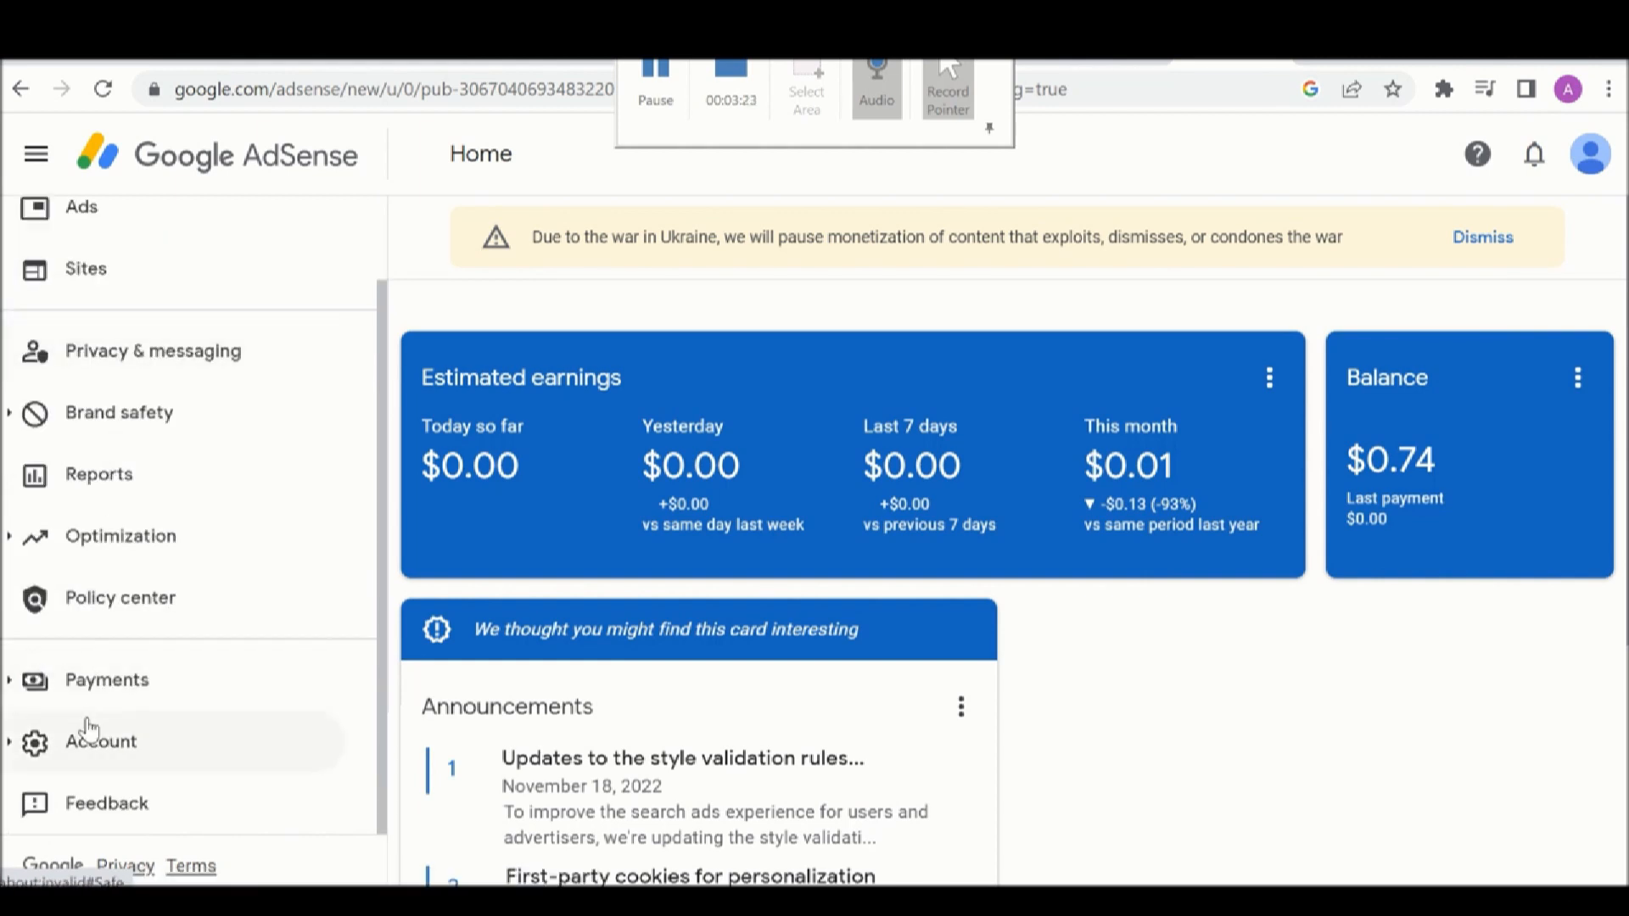
{"action": "left_click", "coordinate": [90, 756]}
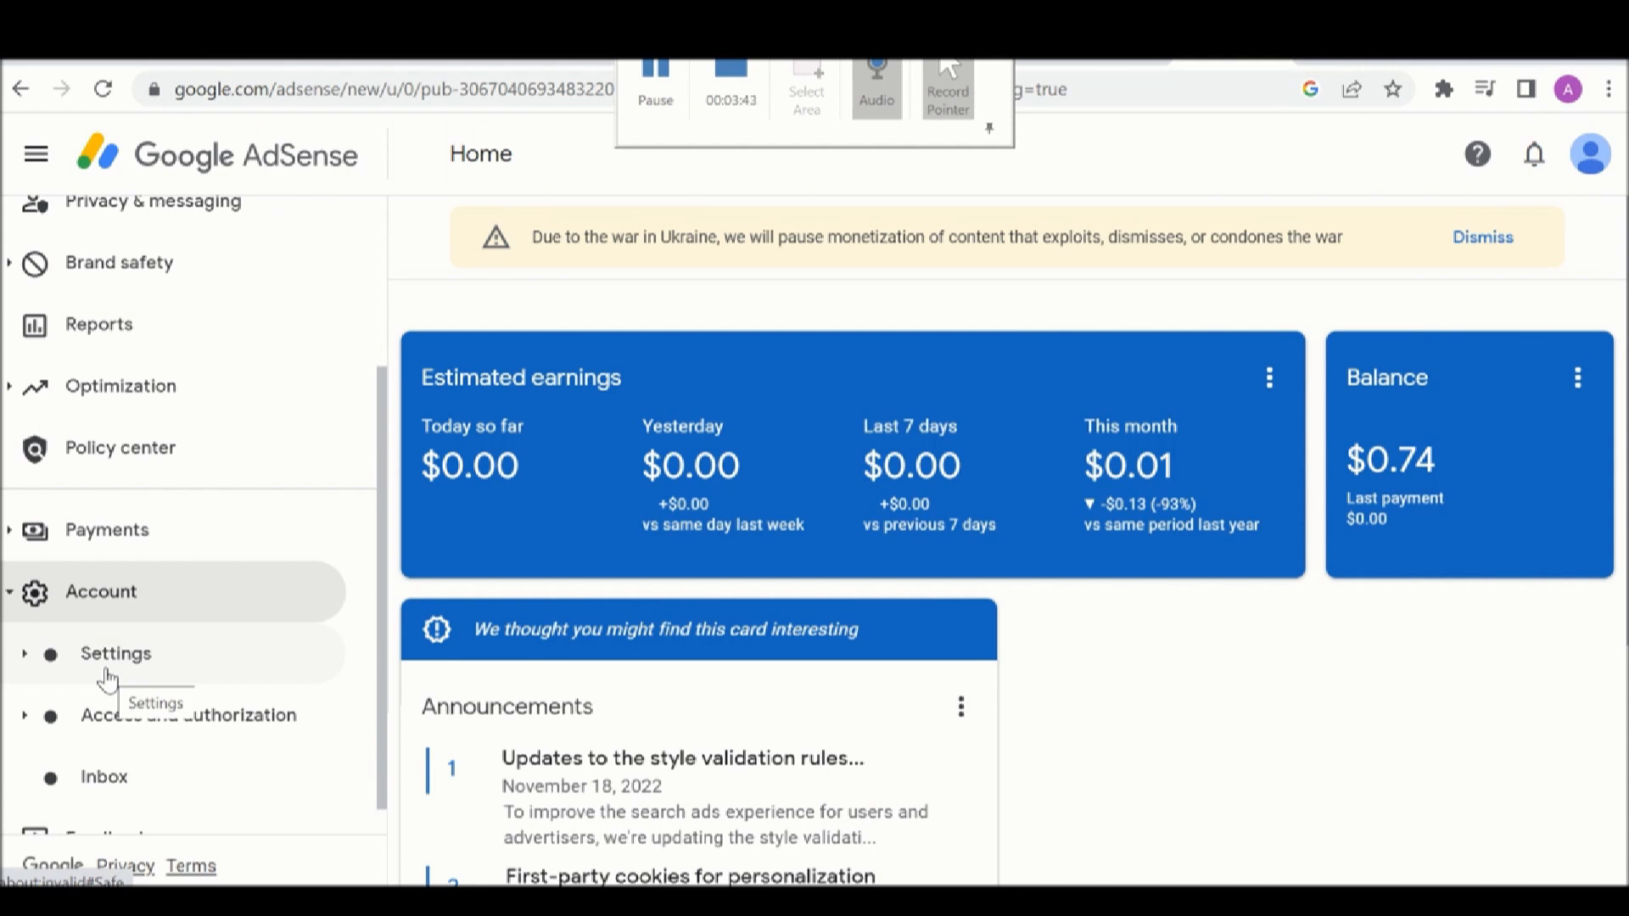
{"action": "scroll", "coordinate": [106, 543], "scroll_direction": "down", "scroll_amount": 1}
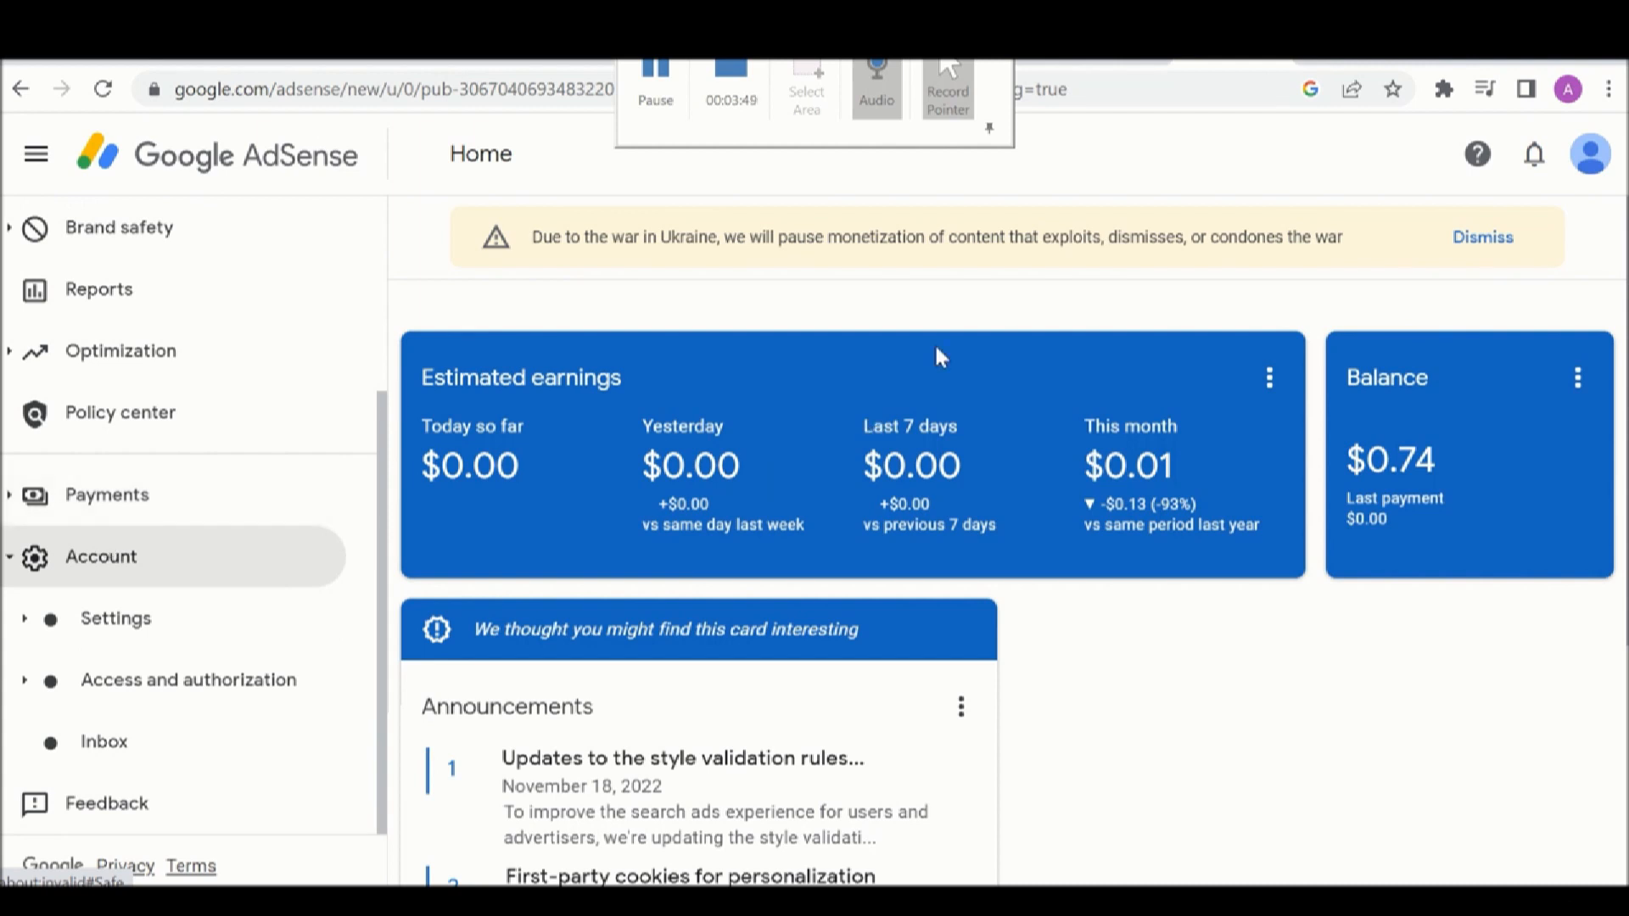
{"action": "left_click", "coordinate": [1092, 61]}
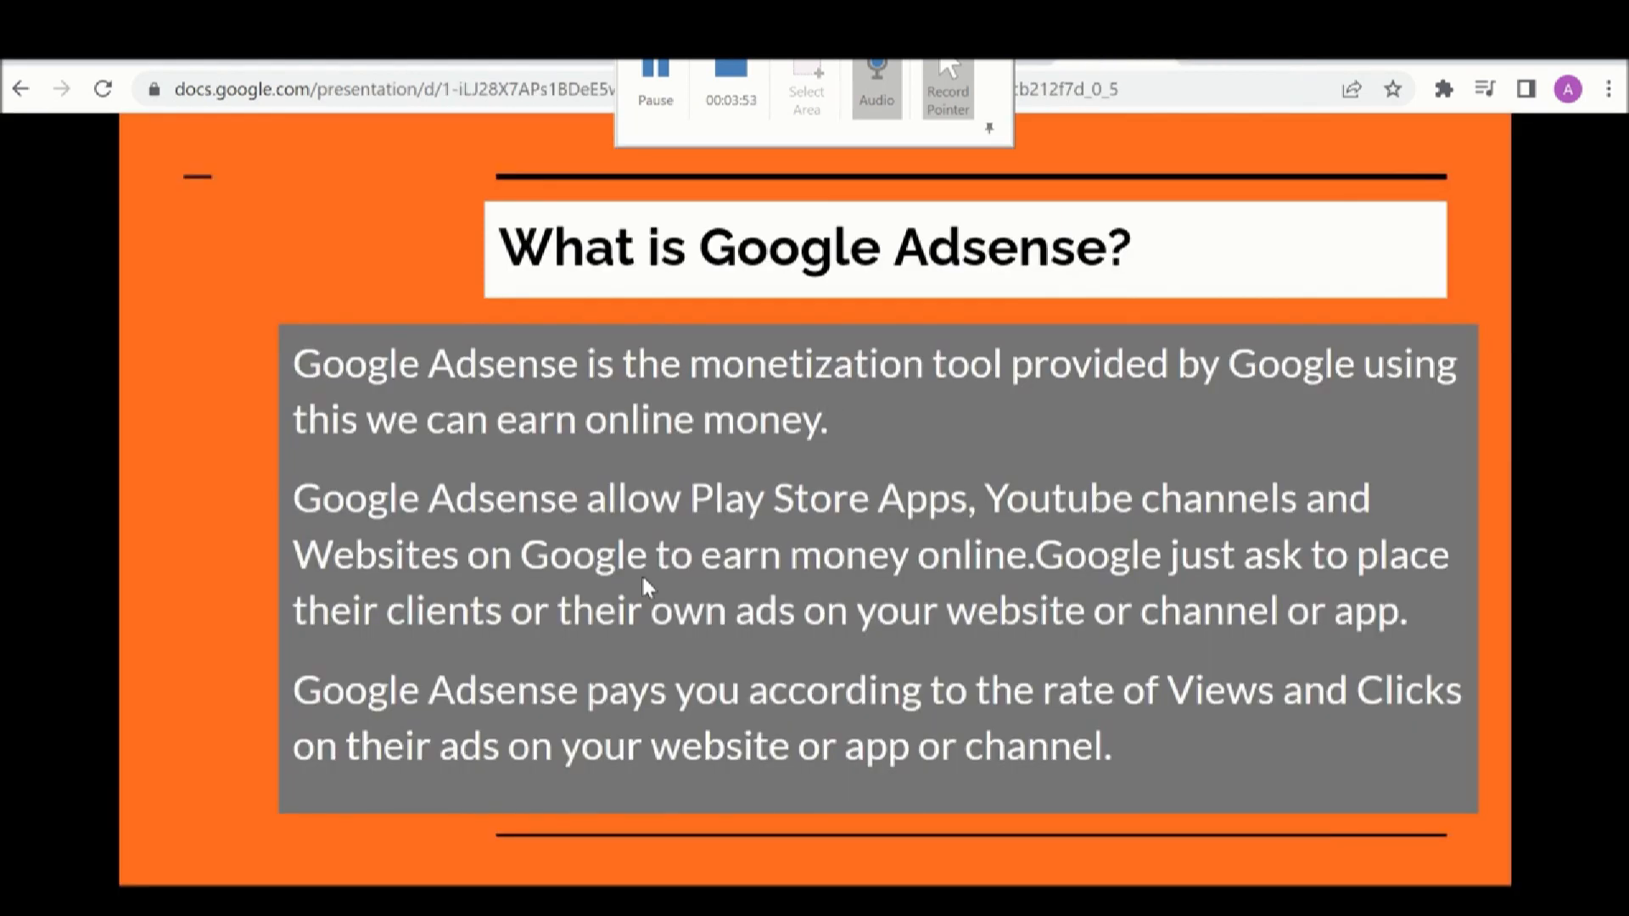
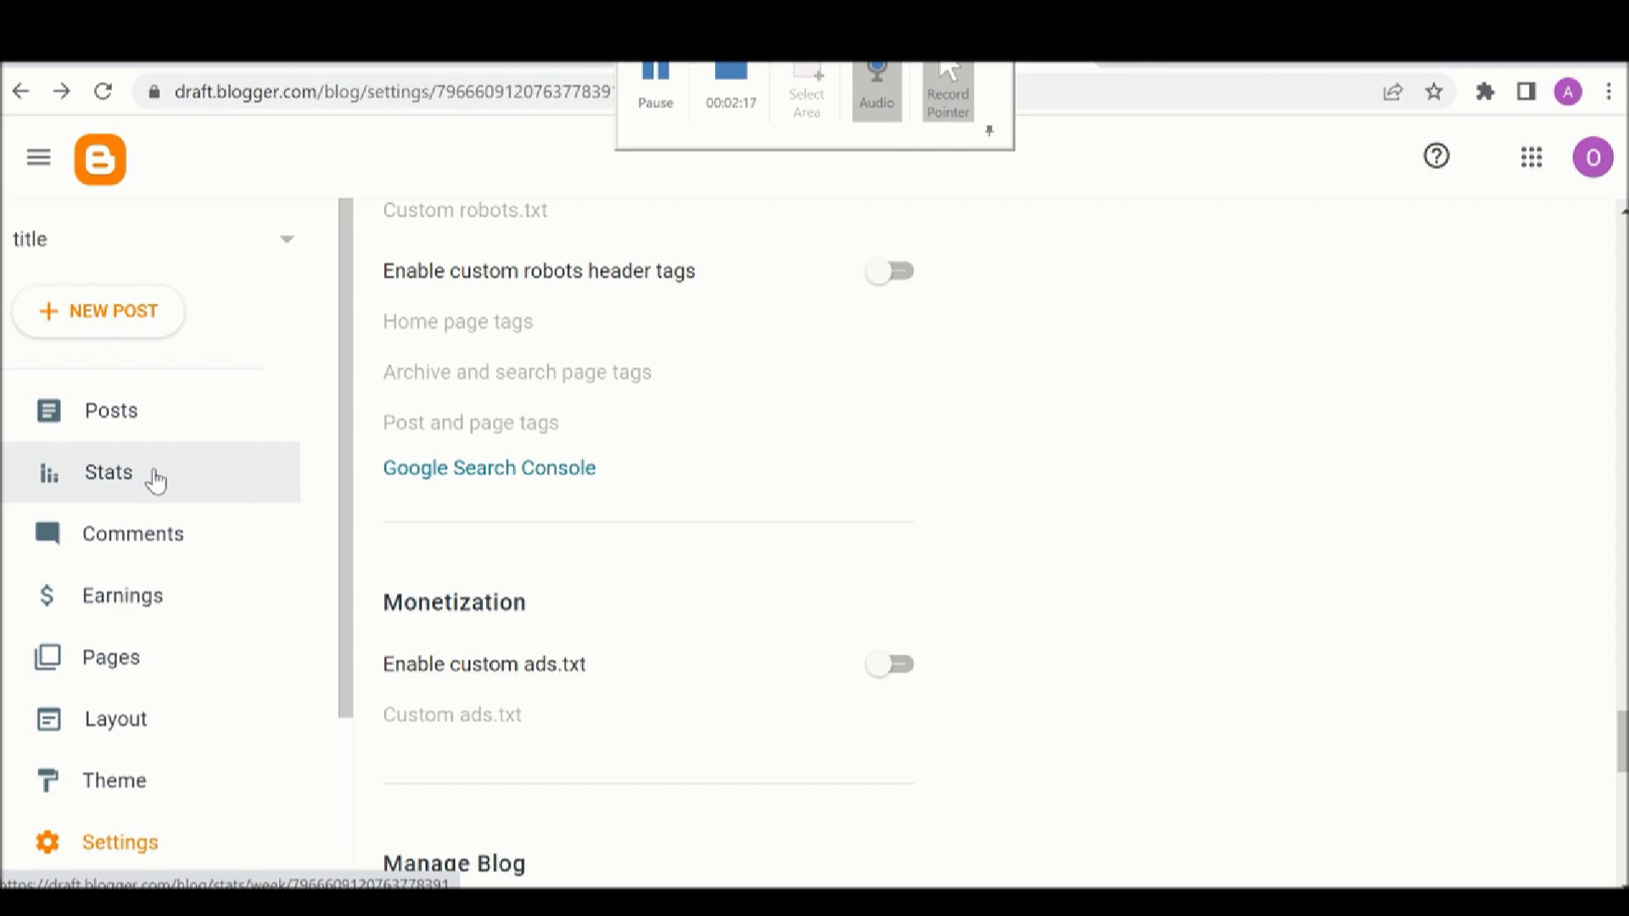
Open the blog's current Contempo Light theme in the HTML editor
{"action": "left_click", "coordinate": [128, 796]}
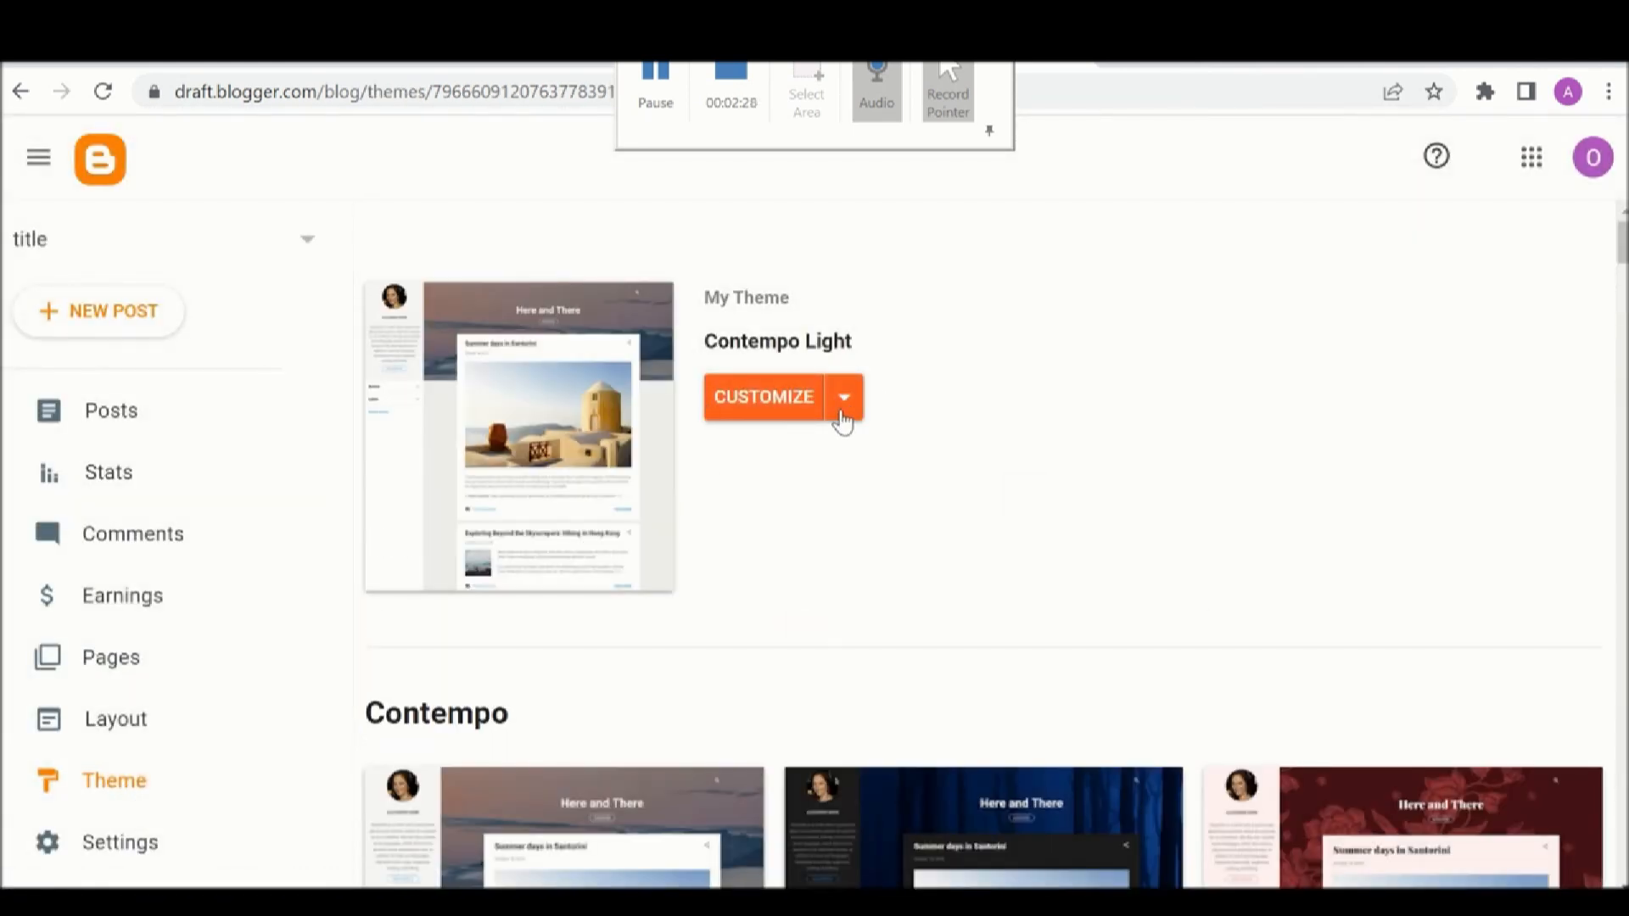
{"action": "left_click", "coordinate": [844, 414]}
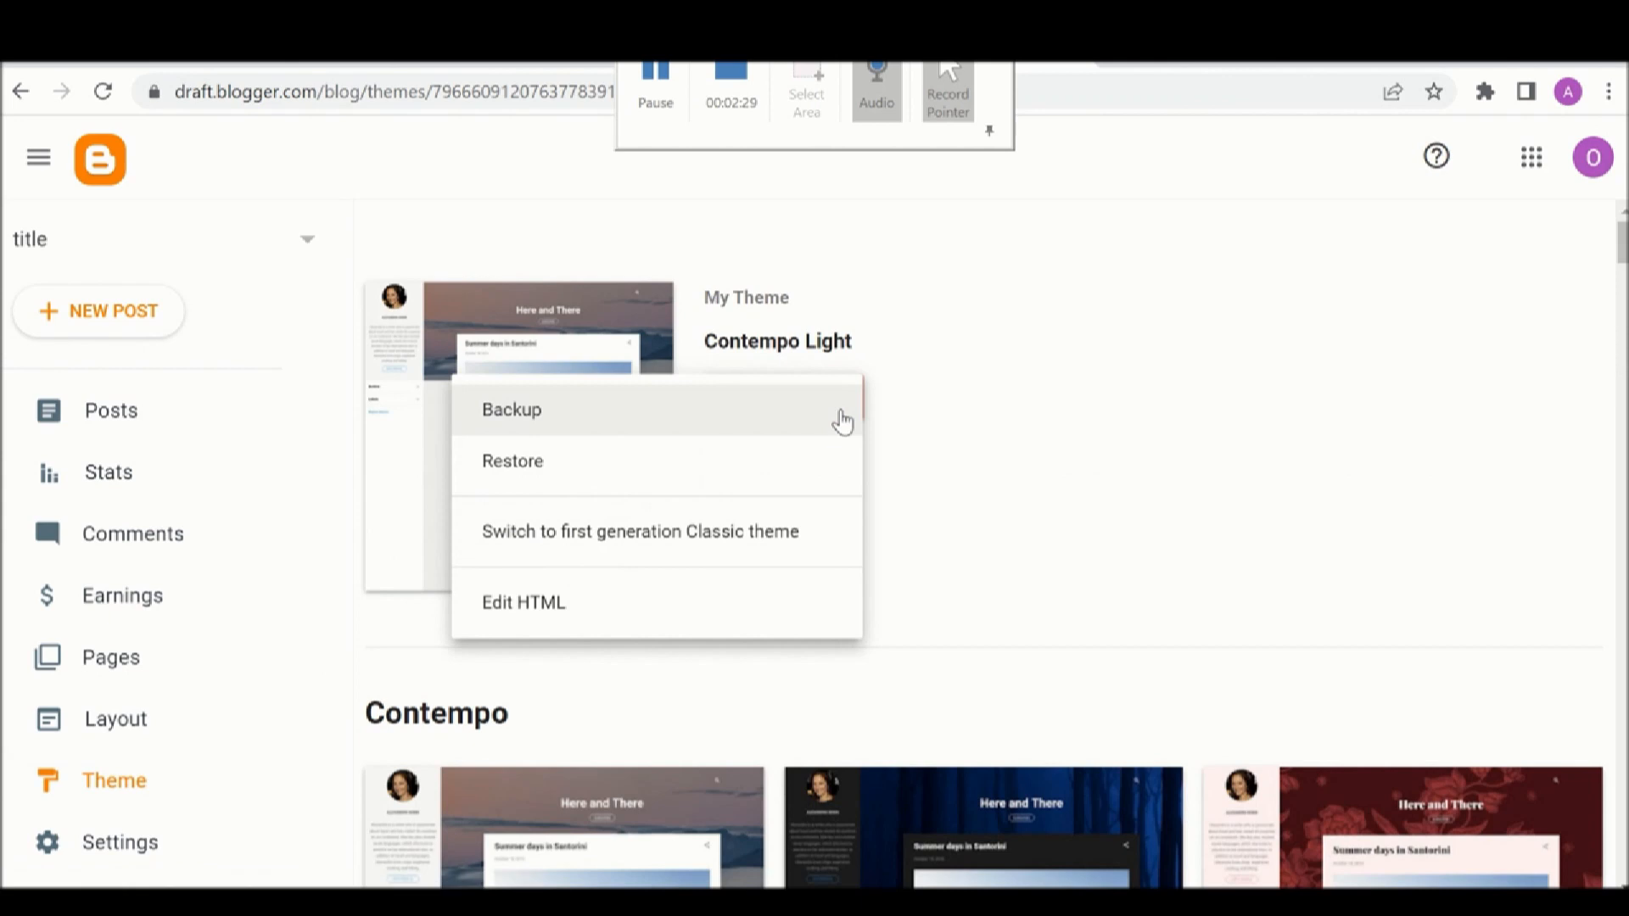
{"action": "left_click", "coordinate": [532, 610]}
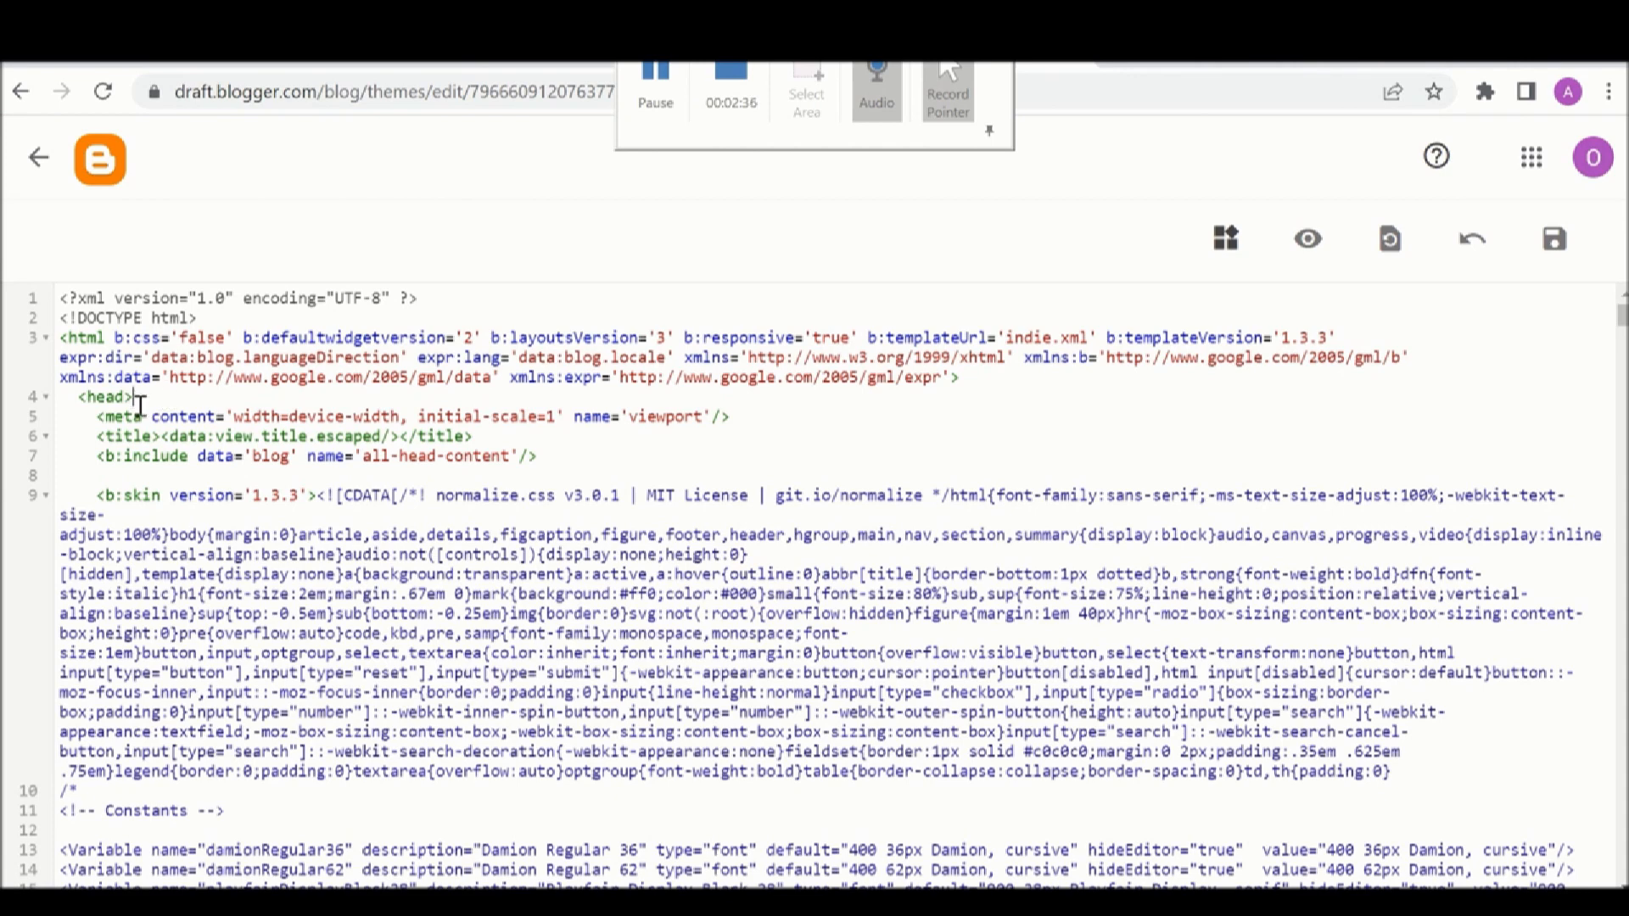
Paste the copied AdSense script directly after the opening head tag in the theme's HTML and save the theme
{"action": "key", "text": "shift+Left"}
{"action": "key", "text": "shift+Left"}
{"action": "key", "text": "shift+Left"}
{"action": "key", "text": "shift+Left"}
{"action": "key", "text": "shift+Left"}
{"action": "left_click", "coordinate": [134, 401]}
{"action": "key", "text": "ctrl+v"}
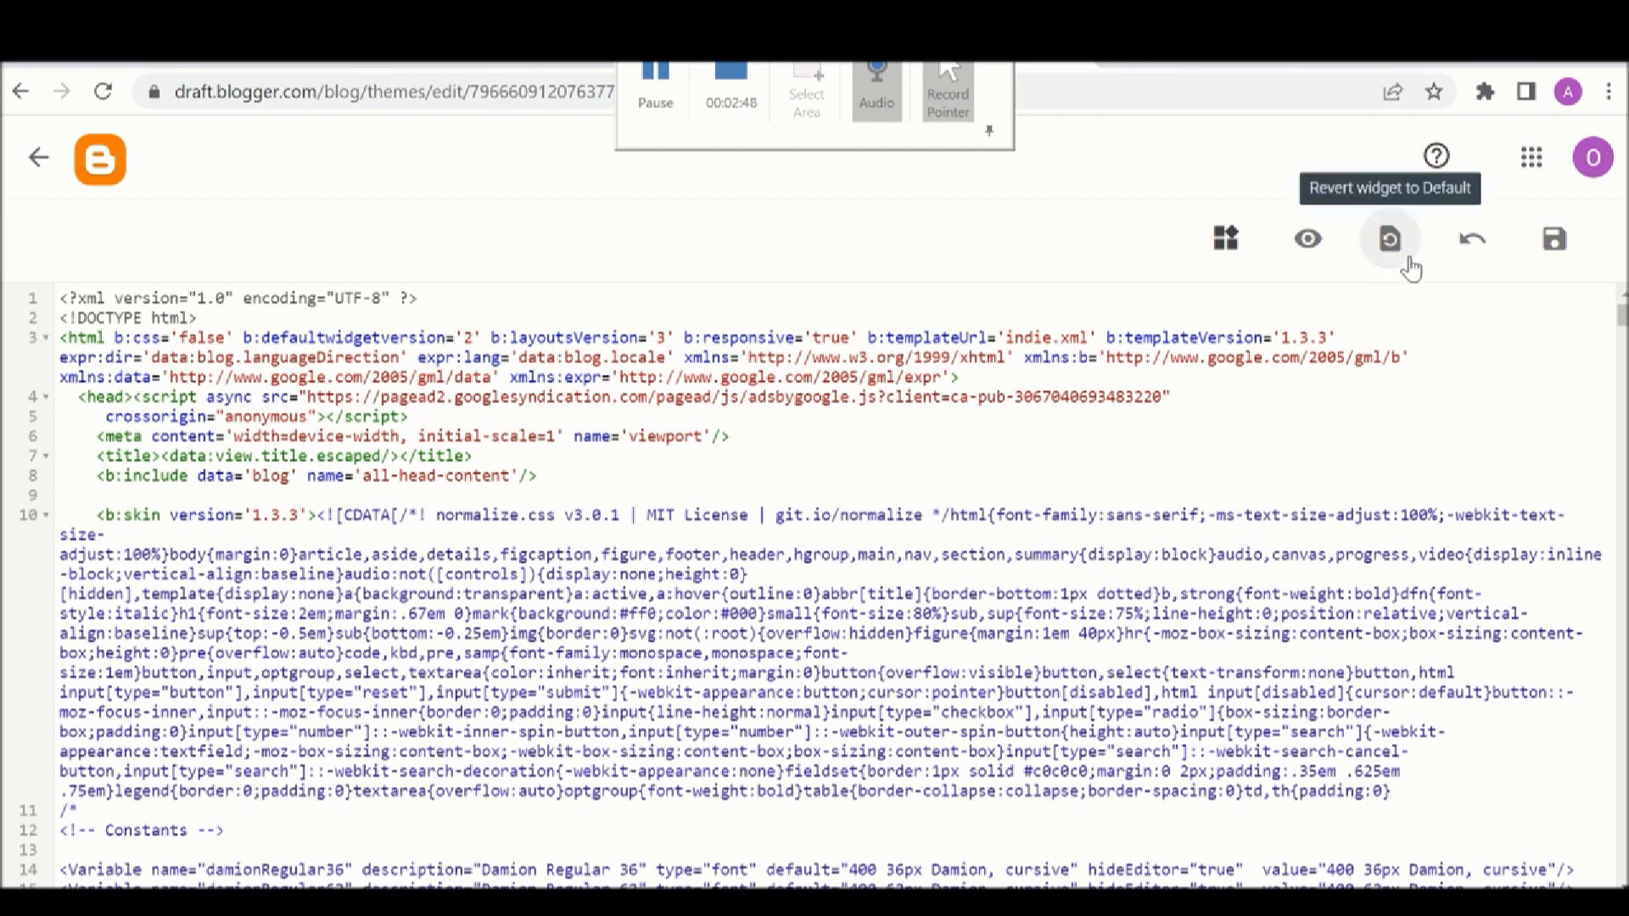
{"action": "left_click", "coordinate": [1547, 256]}
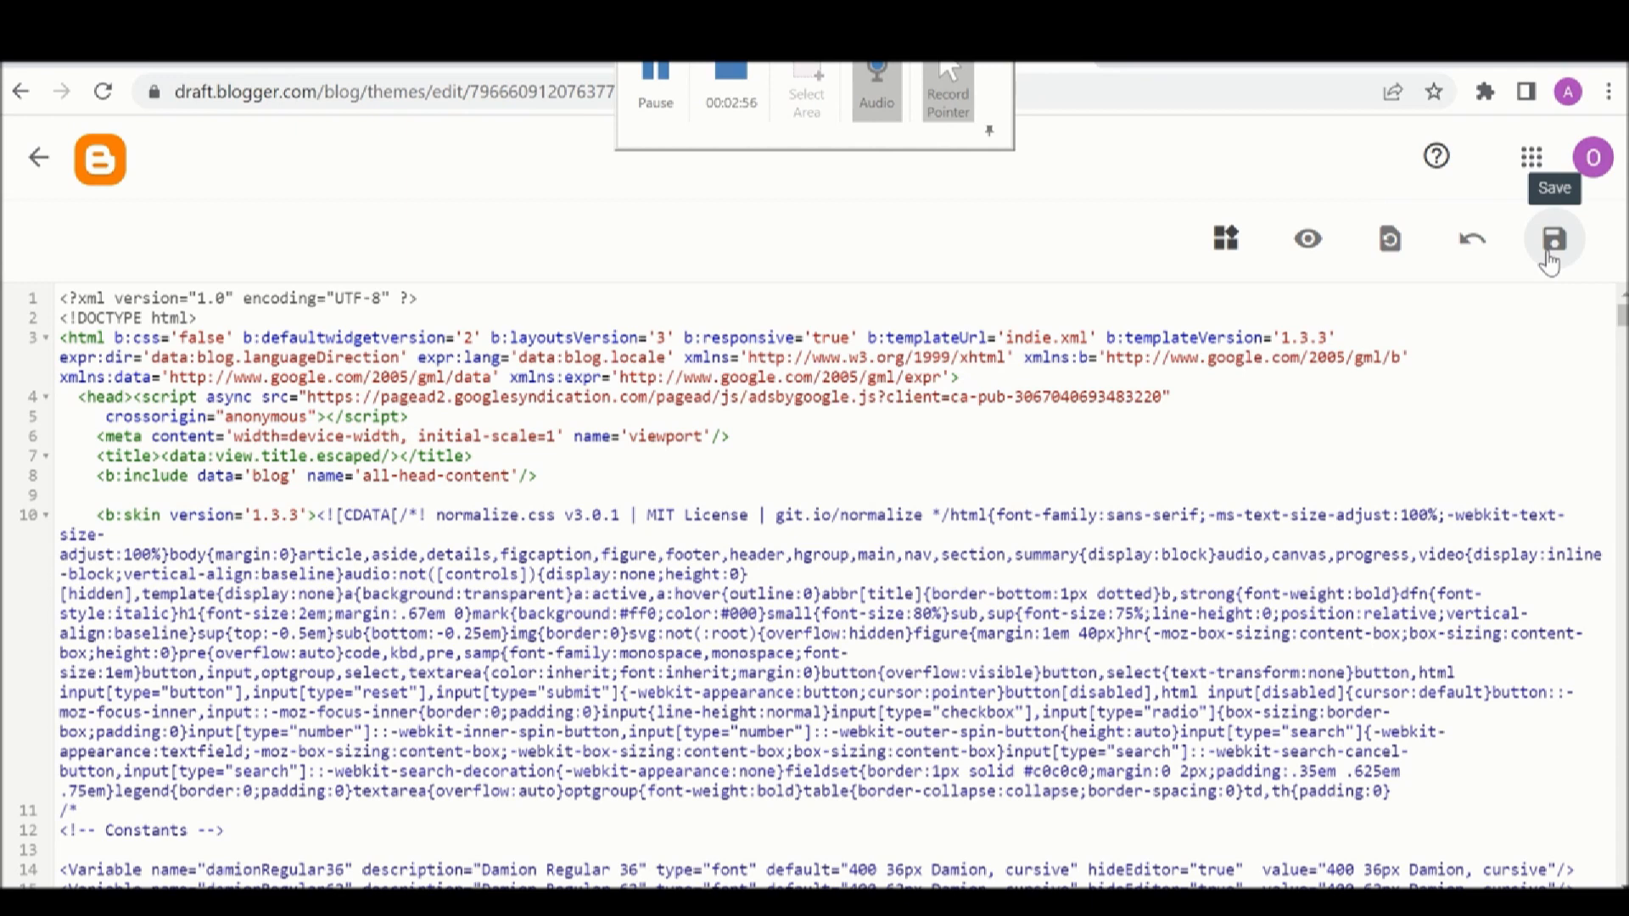
{"action": "left_click", "coordinate": [1549, 261]}
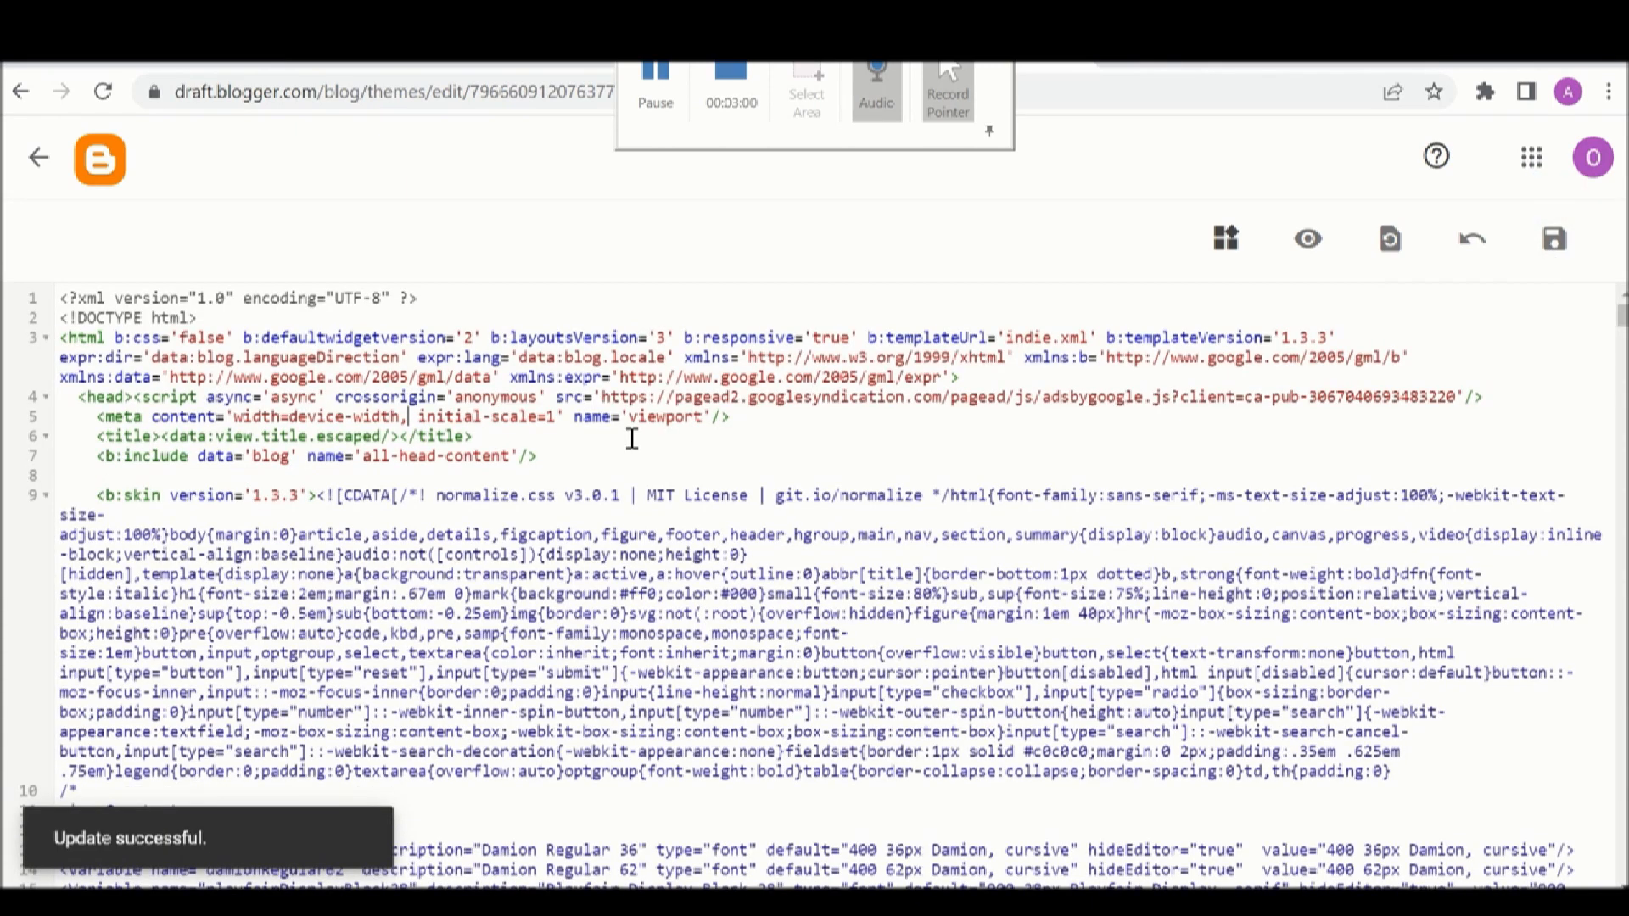
Leave the theme's HTML editor and open the blog's settings
{"action": "left_click", "coordinate": [36, 178]}
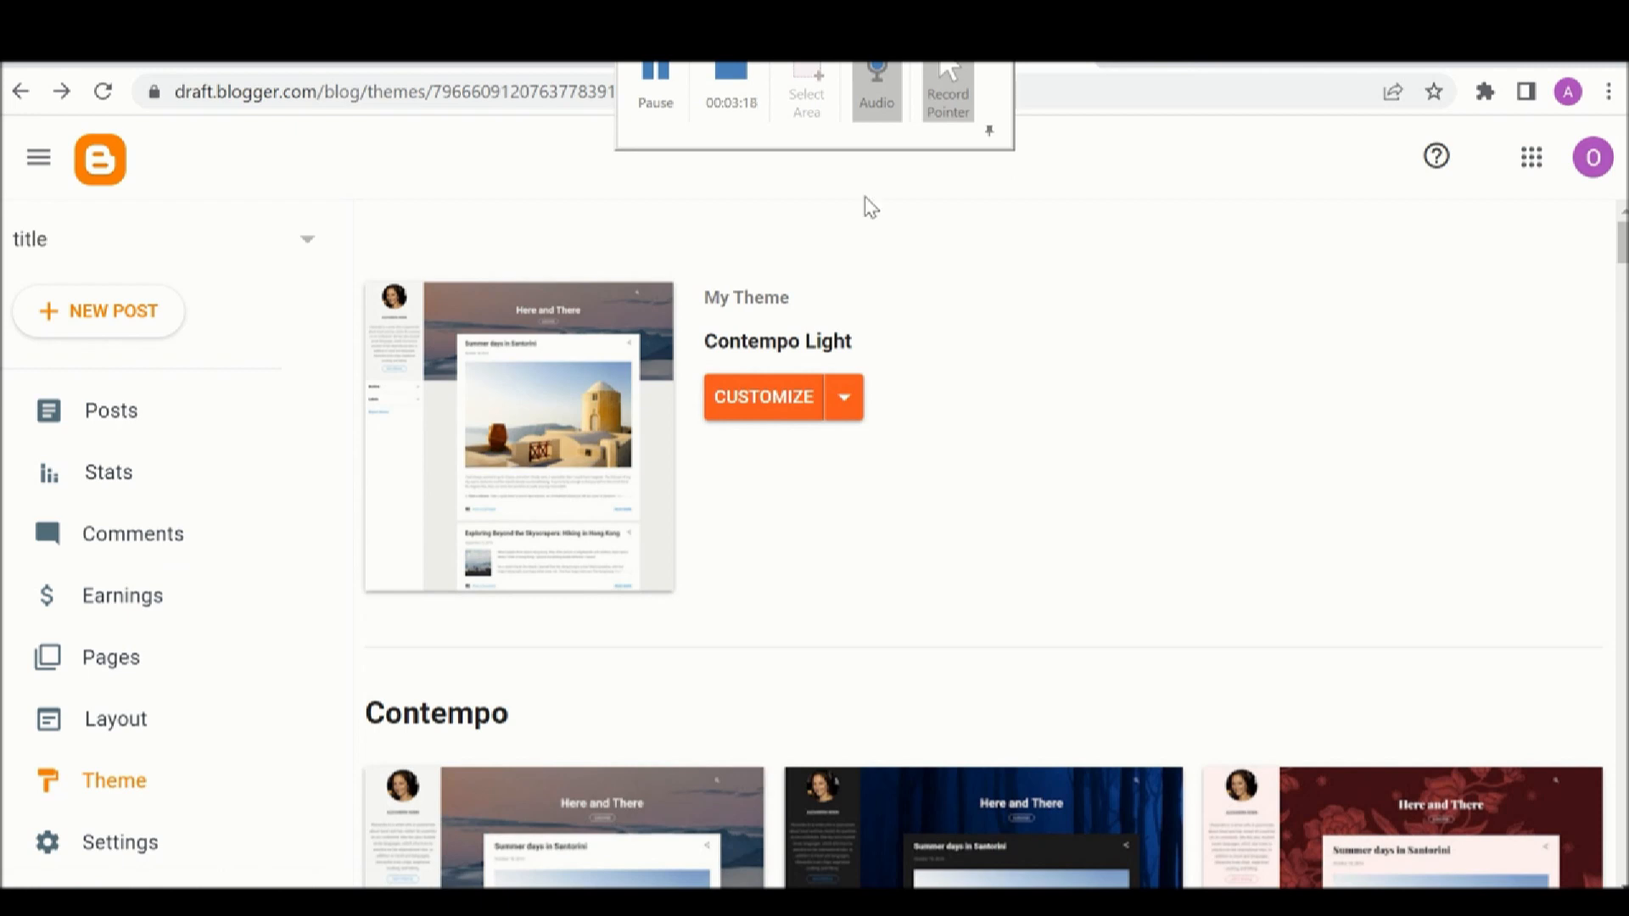
{"action": "left_click", "coordinate": [144, 843]}
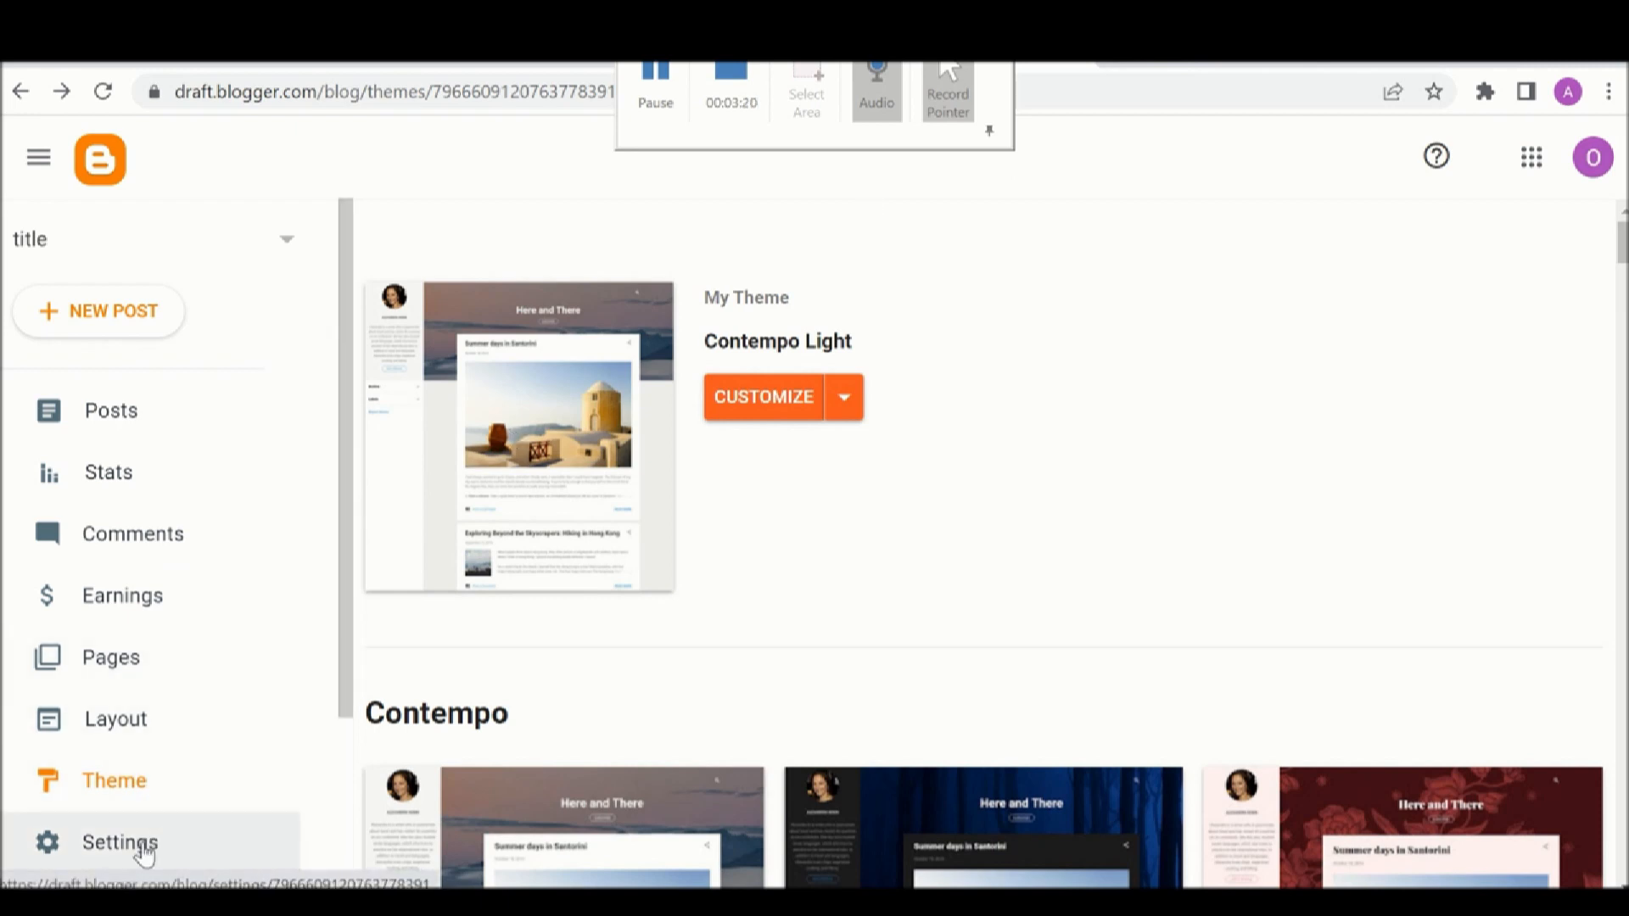
Open the blog's settings and enable custom ads.txt in the Monetization section
{"action": "scroll", "coordinate": [579, 702], "scroll_direction": "down", "scroll_amount": 14}
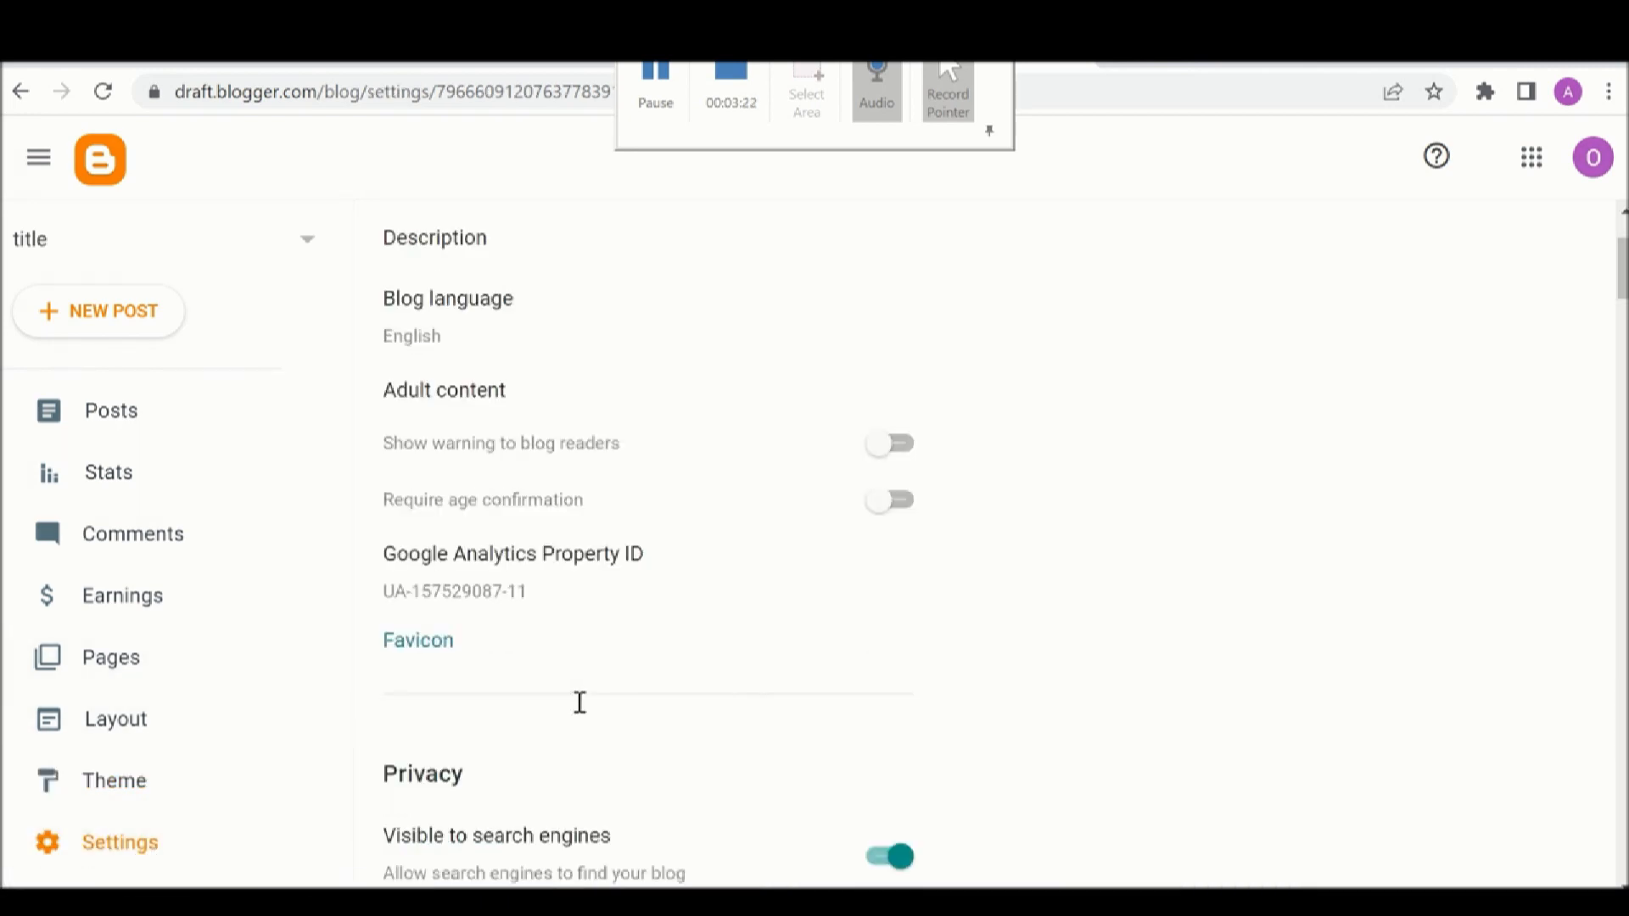
{"action": "scroll", "coordinate": [583, 713], "scroll_direction": "down", "scroll_amount": 18}
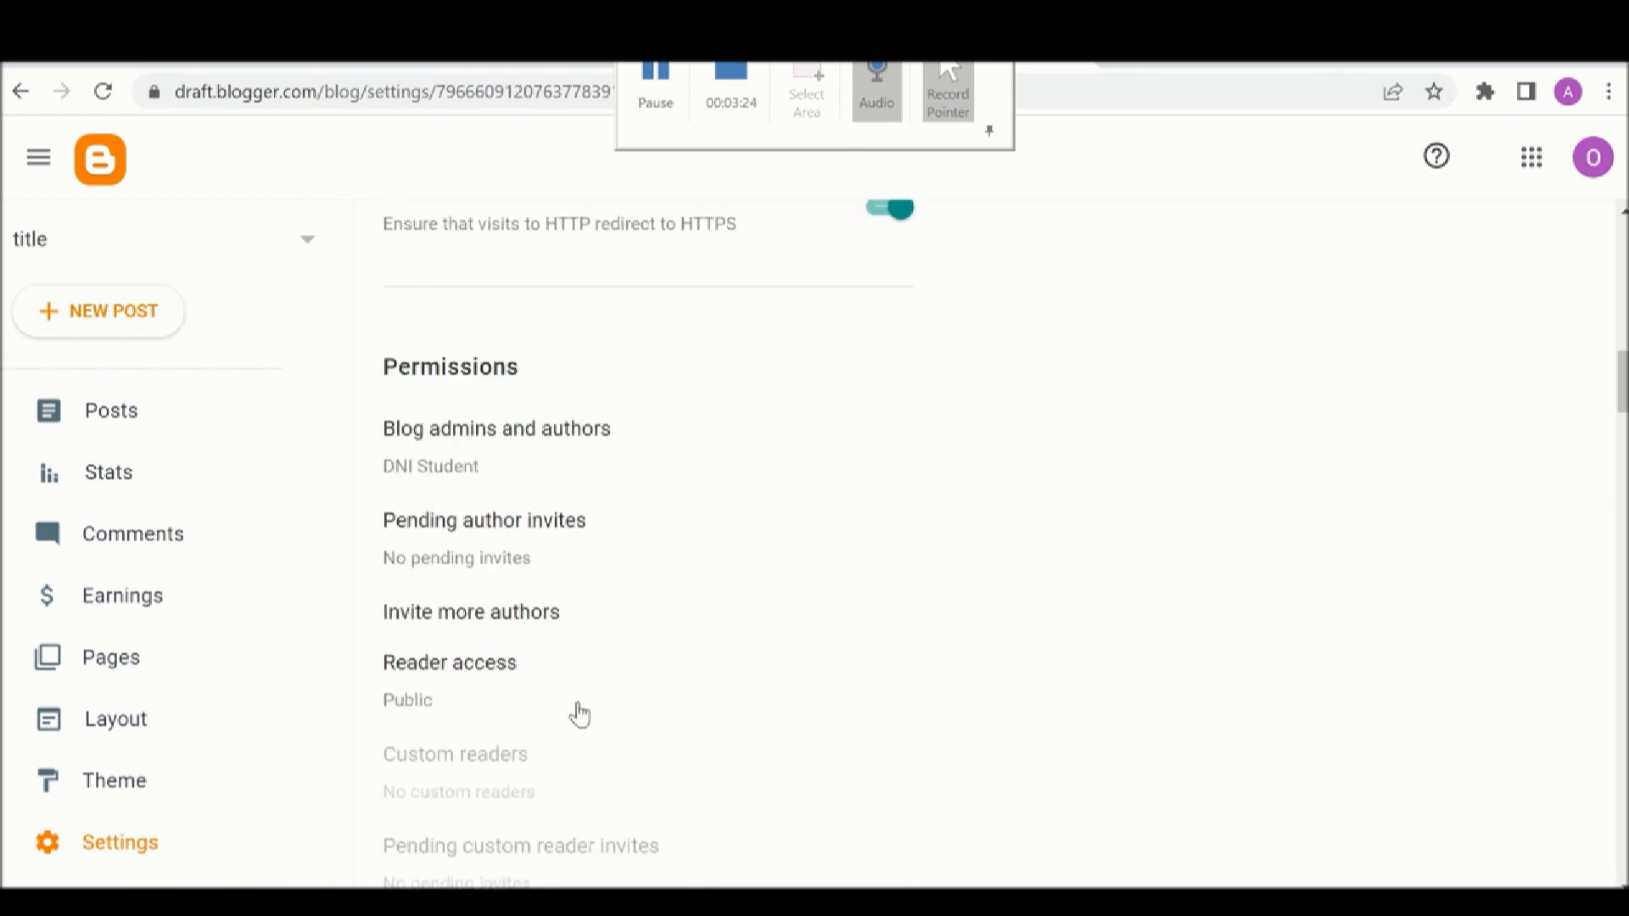
{"action": "scroll", "coordinate": [583, 712], "scroll_direction": "down", "scroll_amount": 9}
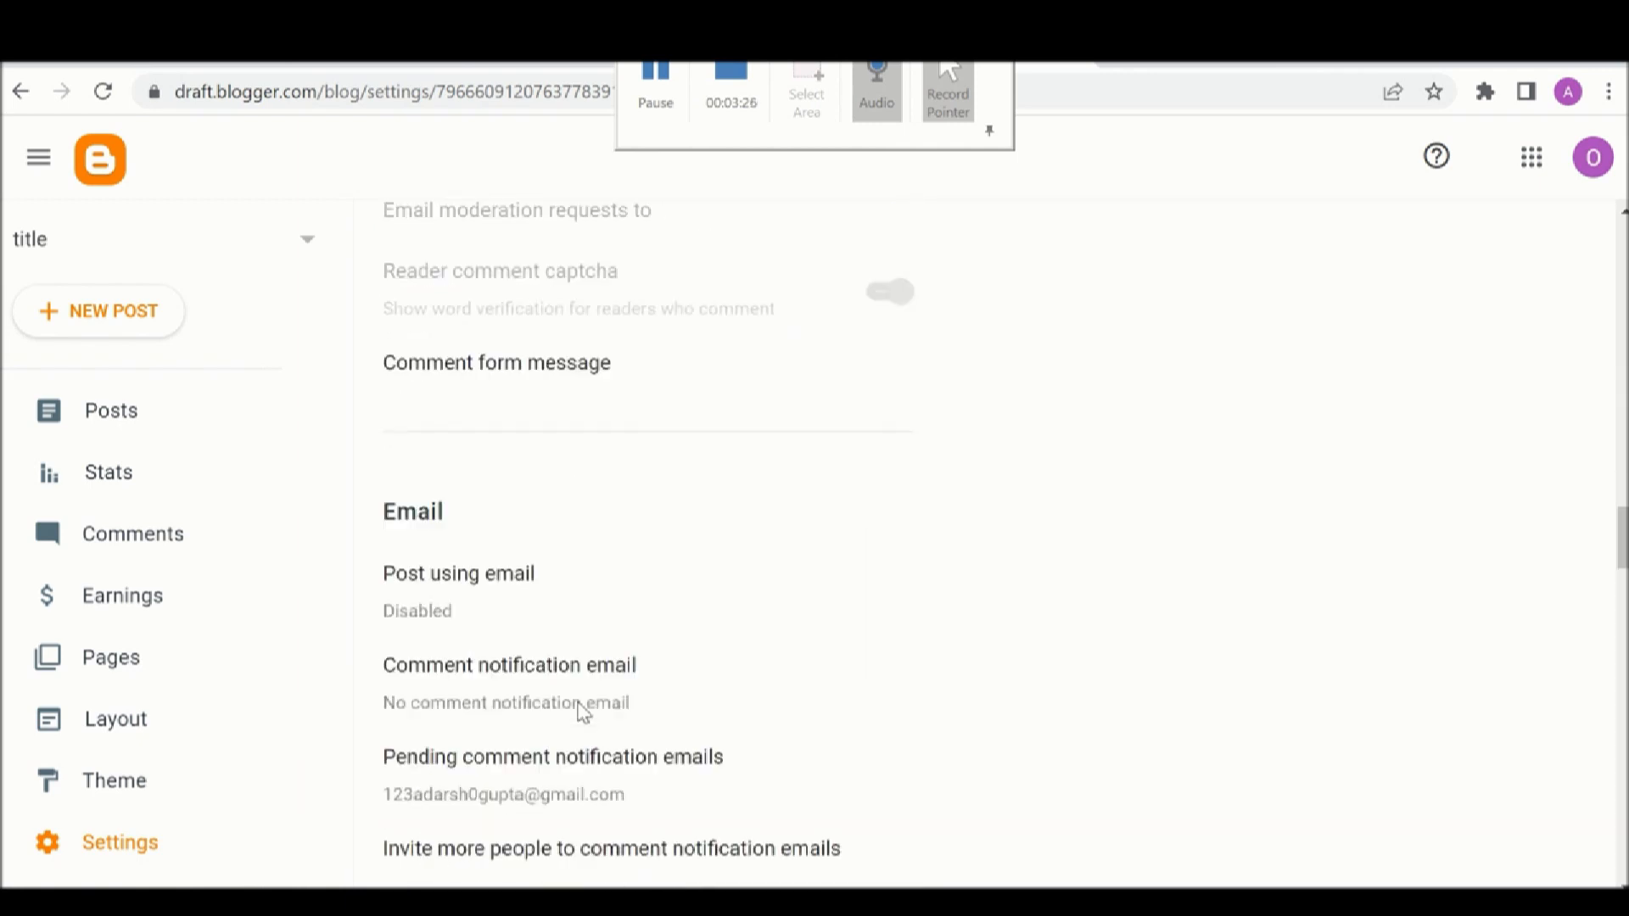
{"action": "scroll", "coordinate": [580, 715], "scroll_direction": "down", "scroll_amount": 18}
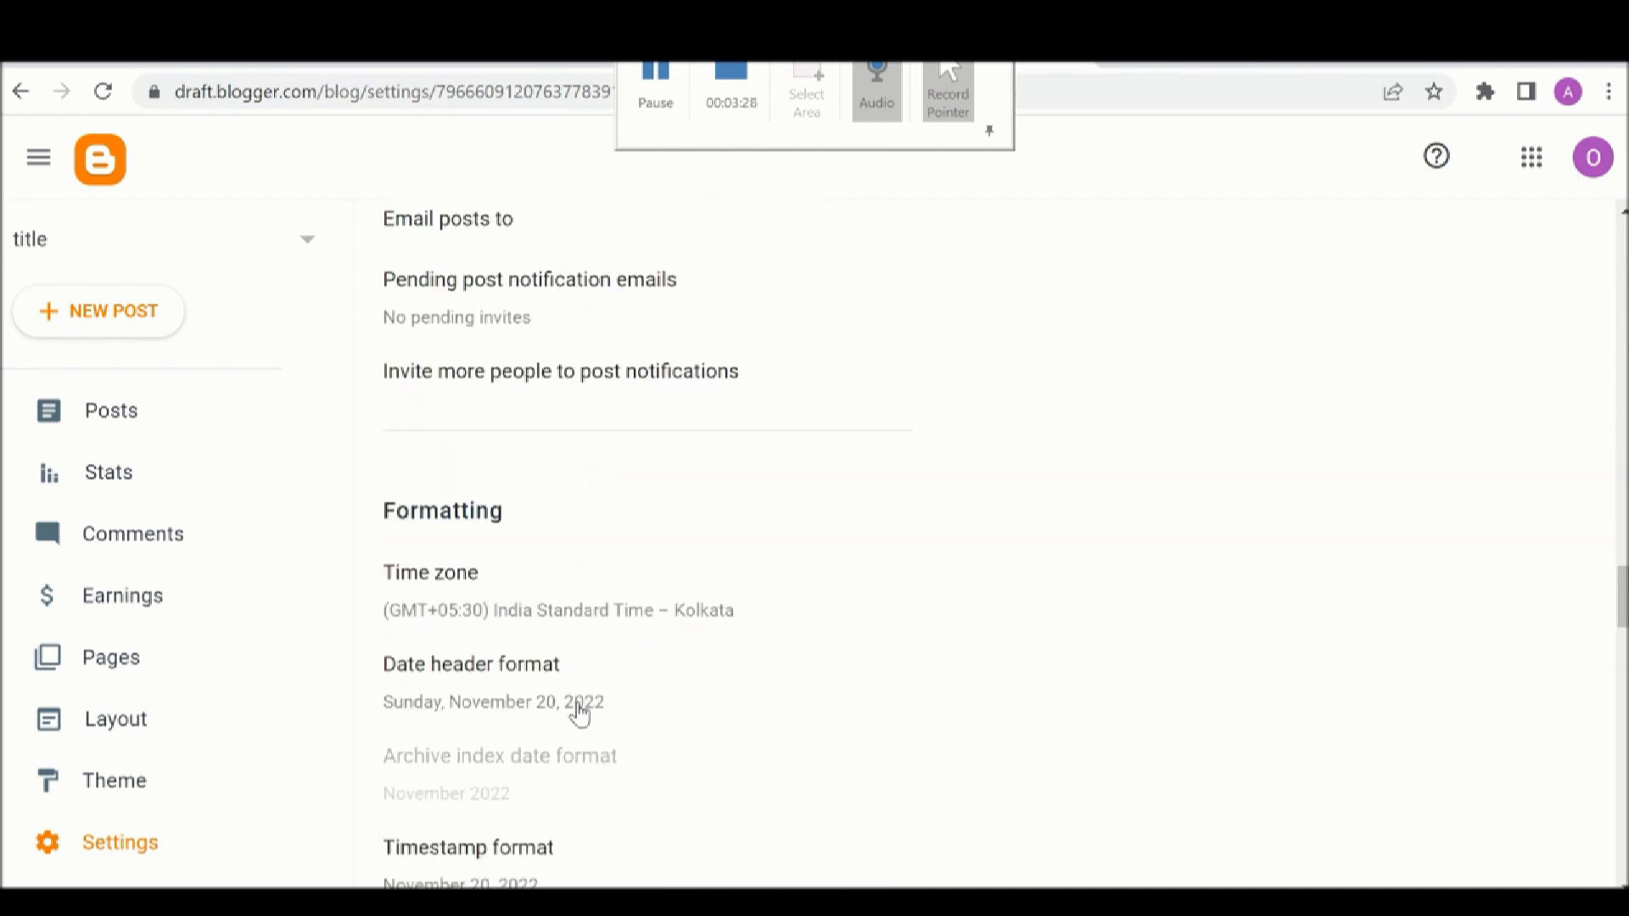
{"action": "scroll", "coordinate": [583, 712], "scroll_direction": "down", "scroll_amount": 8}
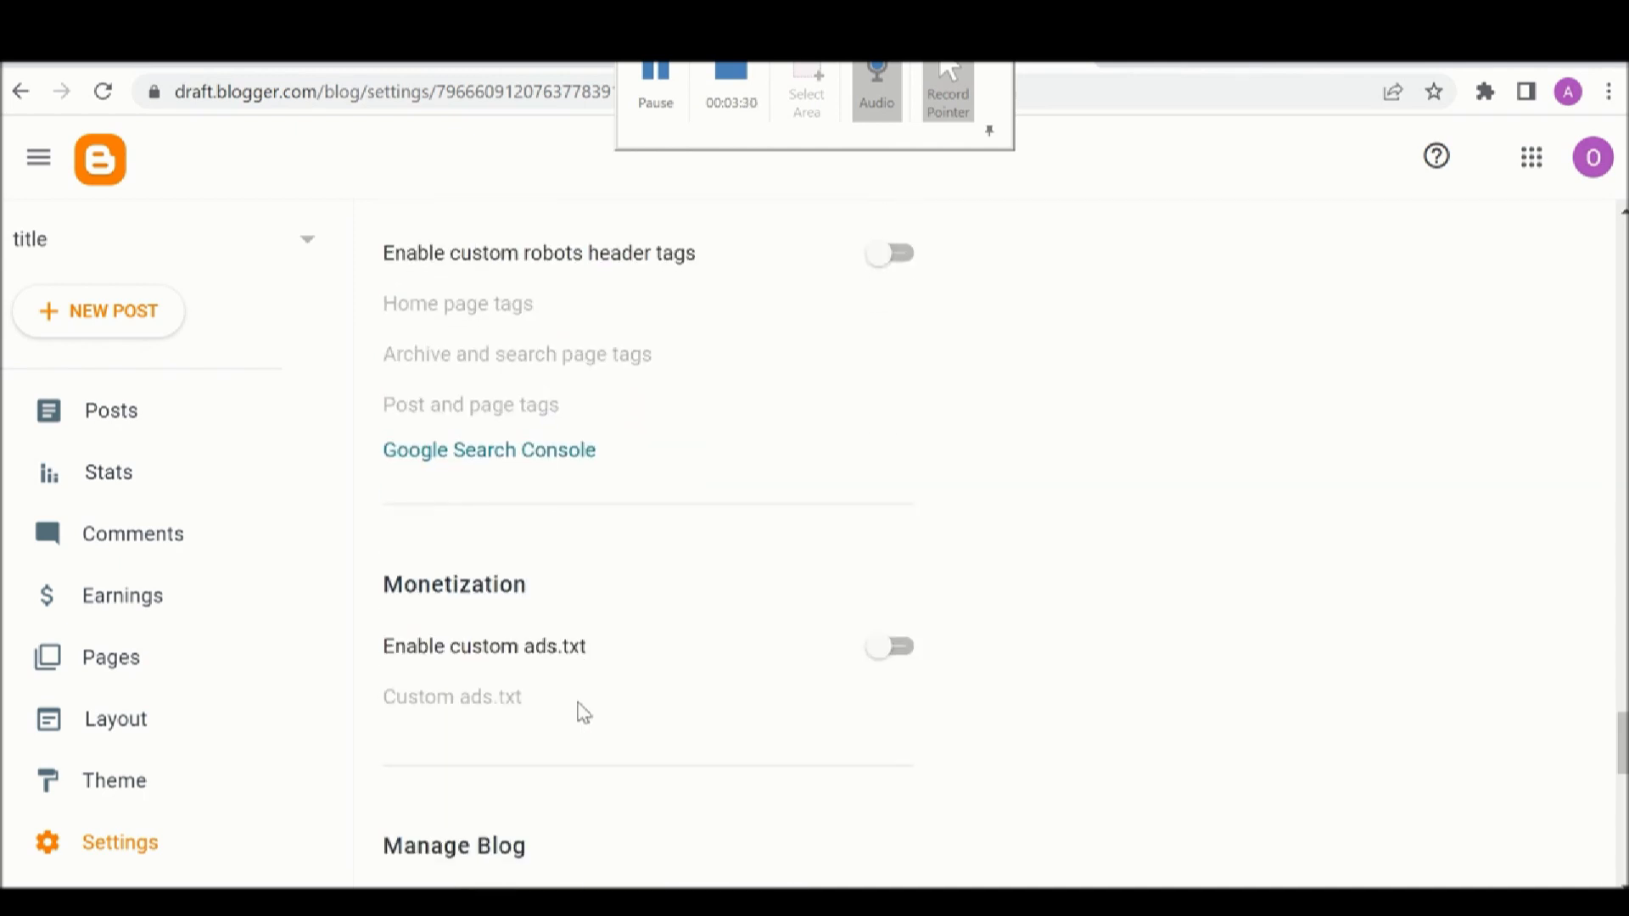
{"action": "scroll", "coordinate": [560, 644], "scroll_direction": "up", "scroll_amount": 1}
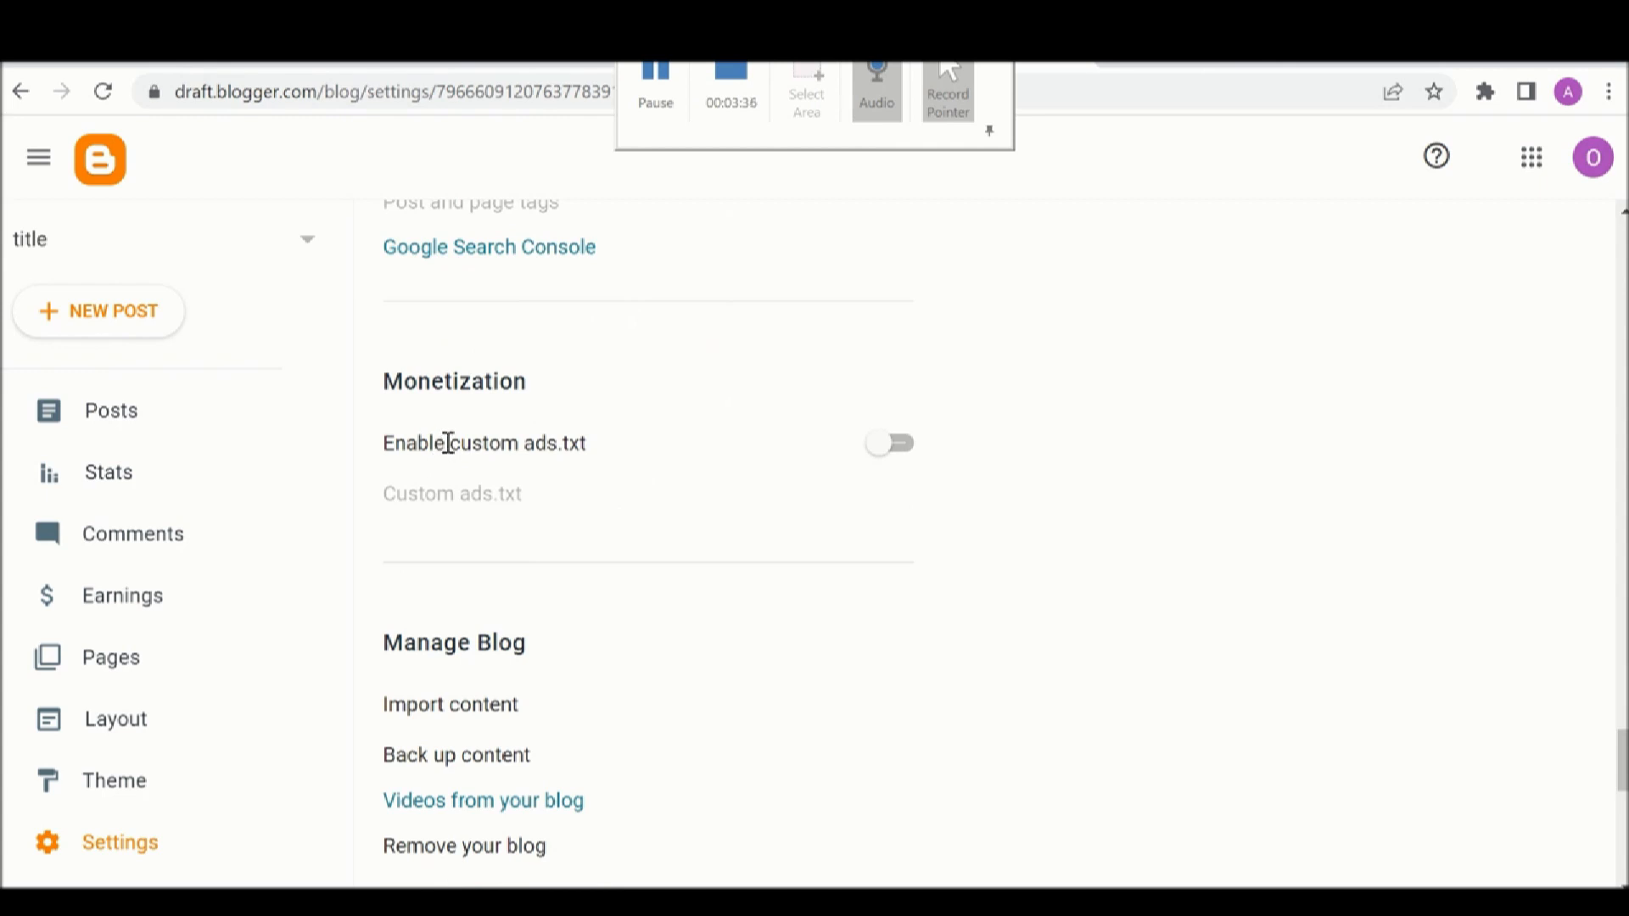
{"action": "left_click", "coordinate": [898, 441]}
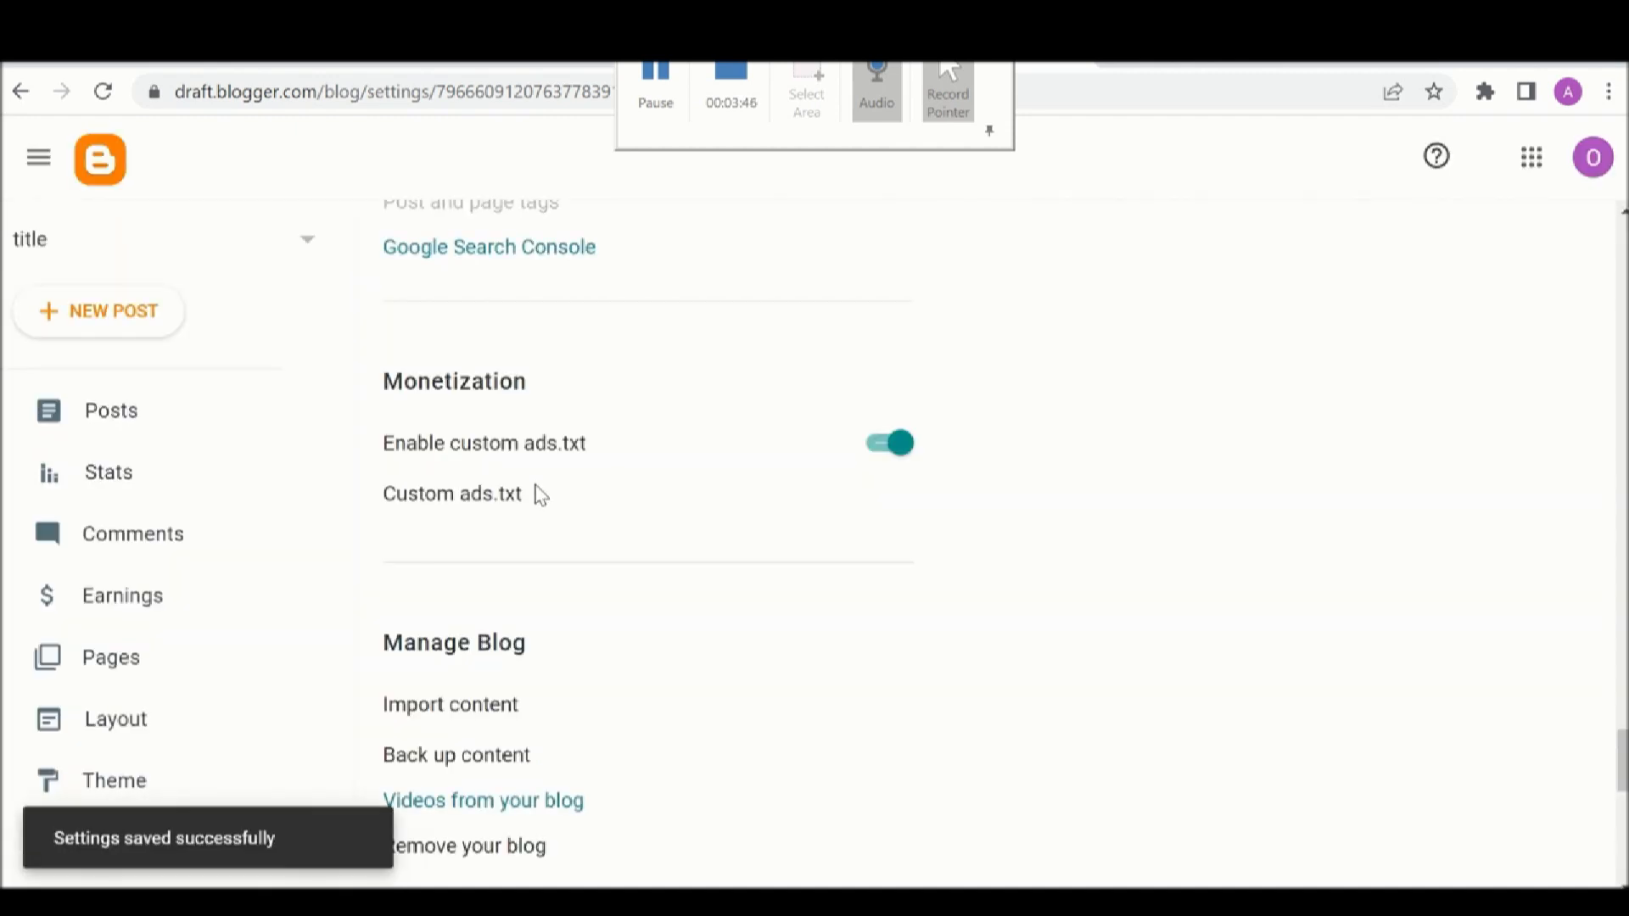
Open the custom ads.txt entry, cancel it without adding text, and disable custom ads.txt again
{"action": "left_click", "coordinate": [517, 500]}
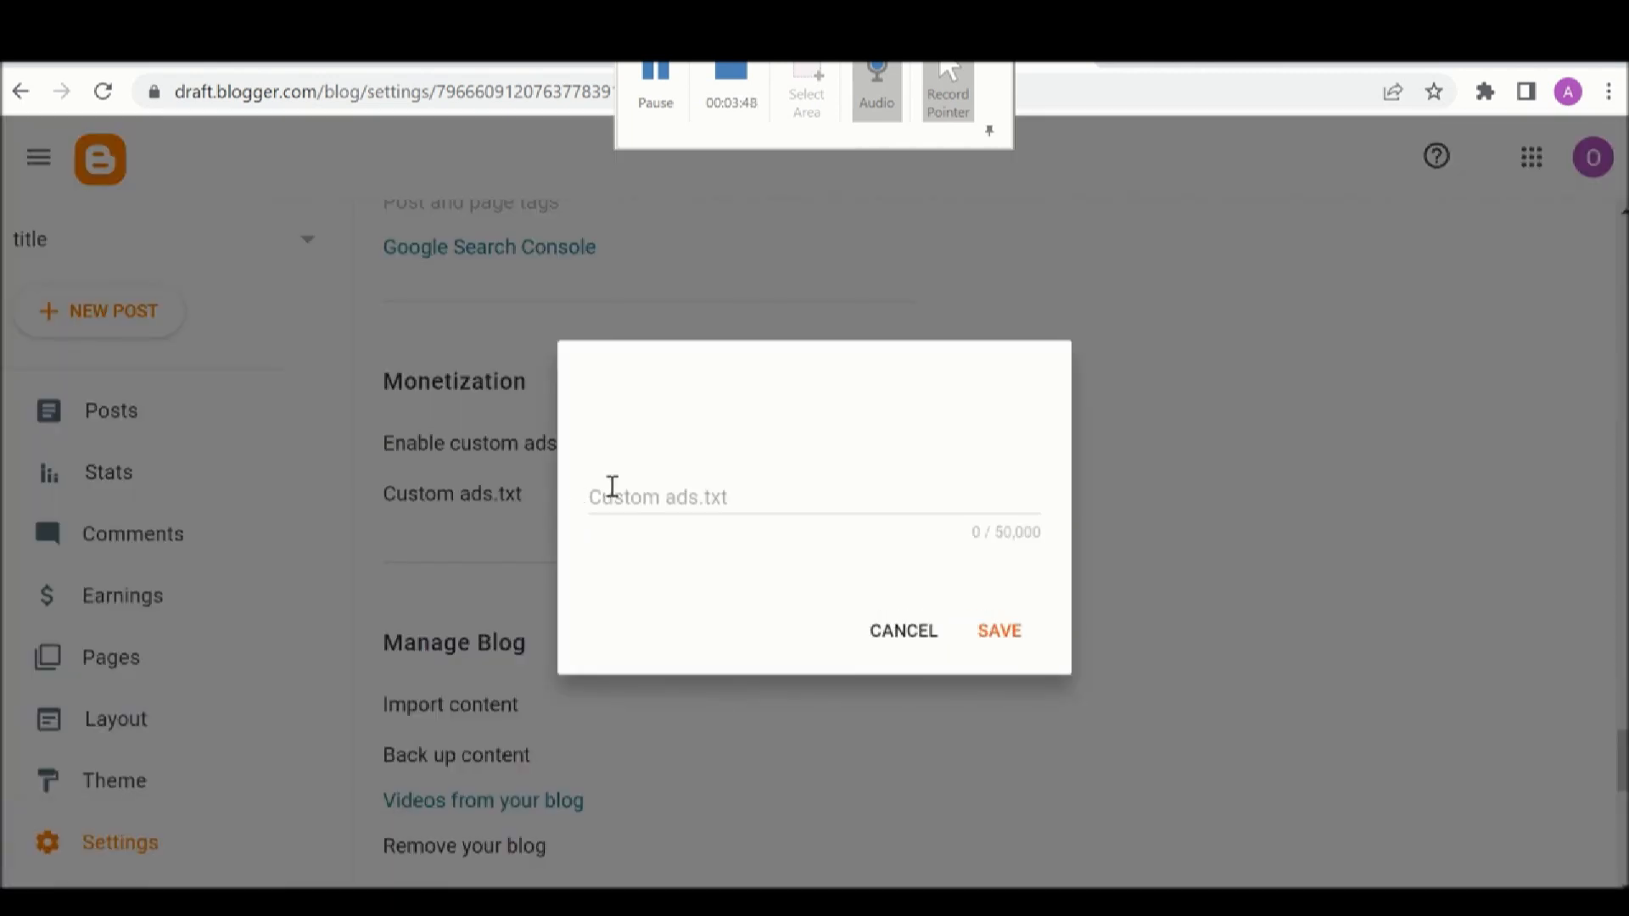
{"action": "left_click", "coordinate": [644, 429]}
{"action": "left_click", "coordinate": [891, 641]}
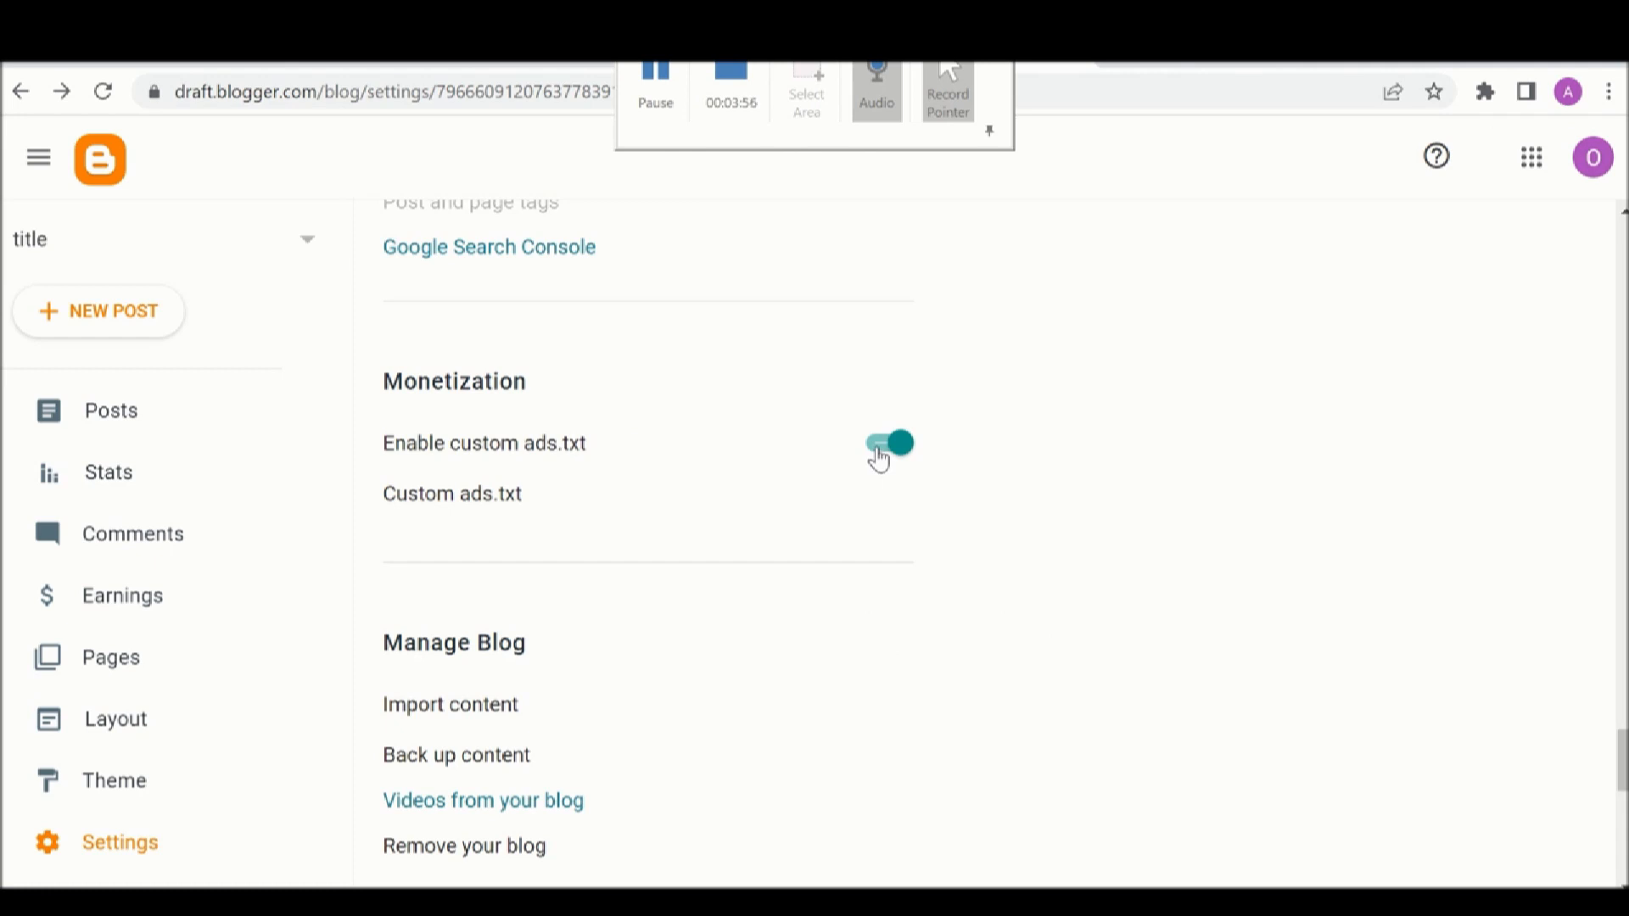
{"action": "left_click", "coordinate": [878, 459]}
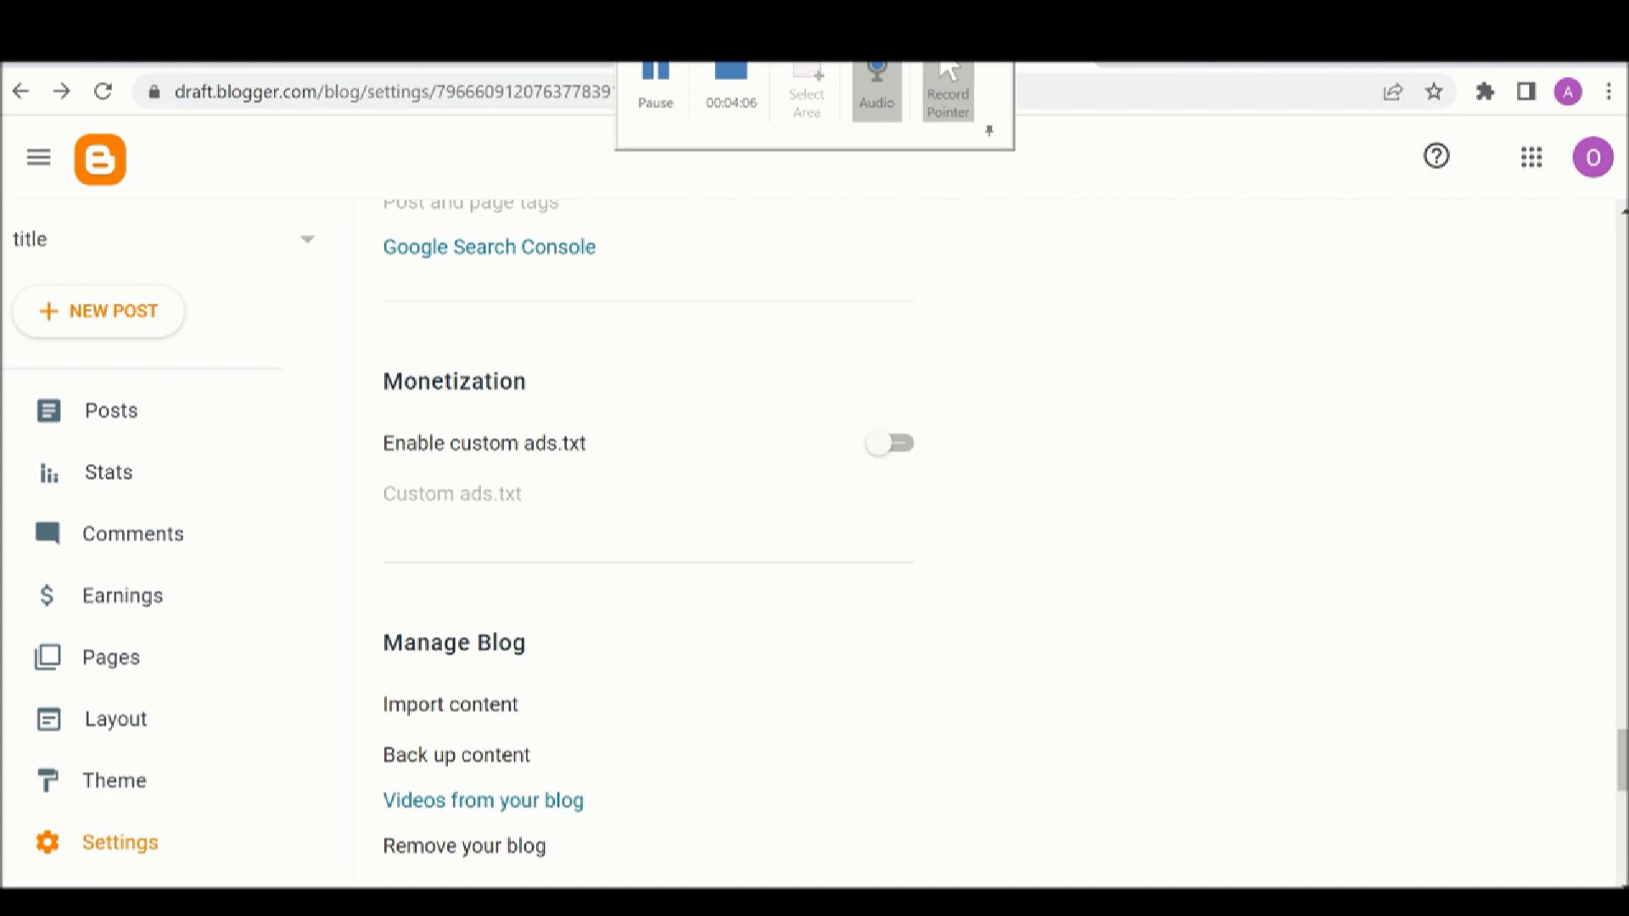
Search the web for "google search console" in the blog's browser tab and start Google Search Console from the Google Search Console Tools result
{"action": "left_click", "coordinate": [1141, 52]}
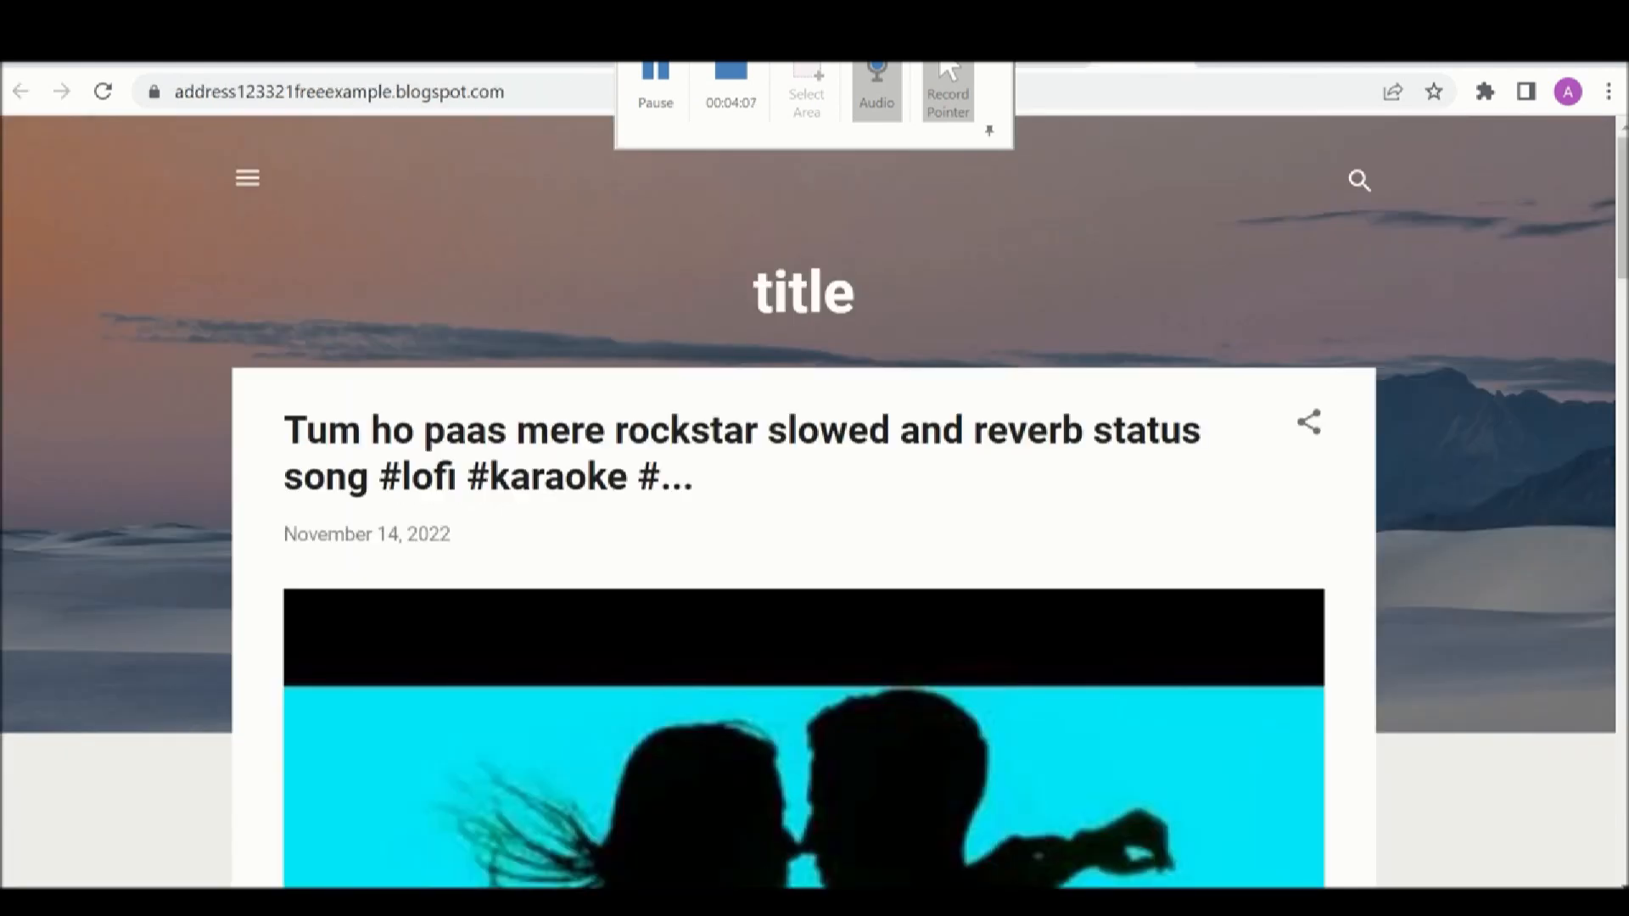
{"action": "left_click", "coordinate": [1071, 97]}
{"action": "type", "text": "g"}
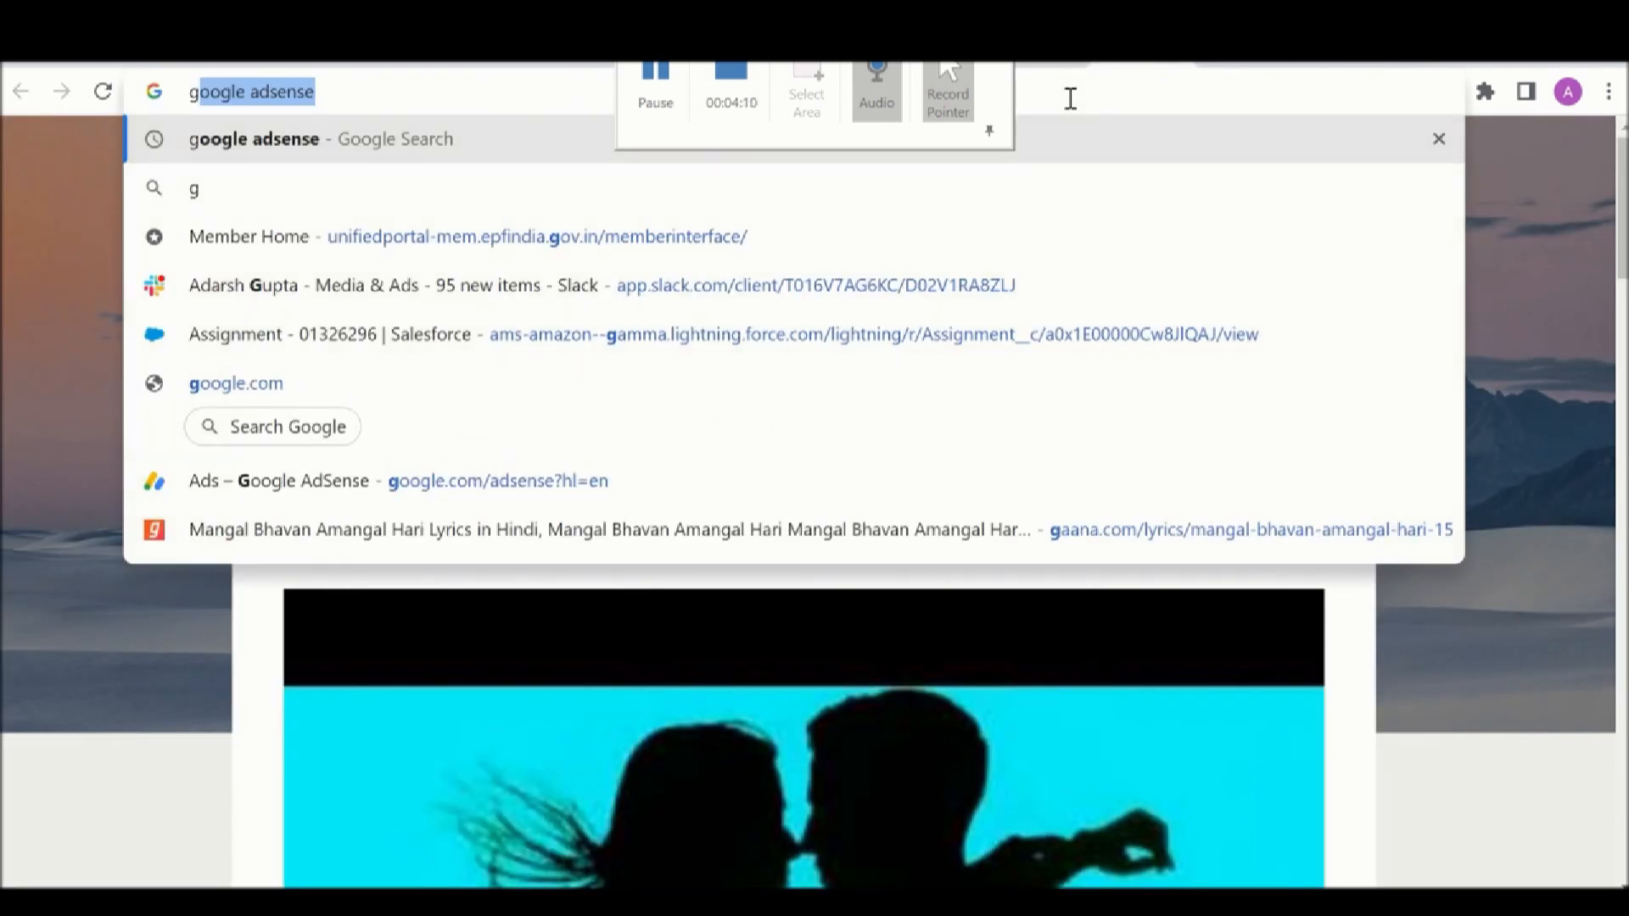
{"action": "type", "text": "oogle search "}
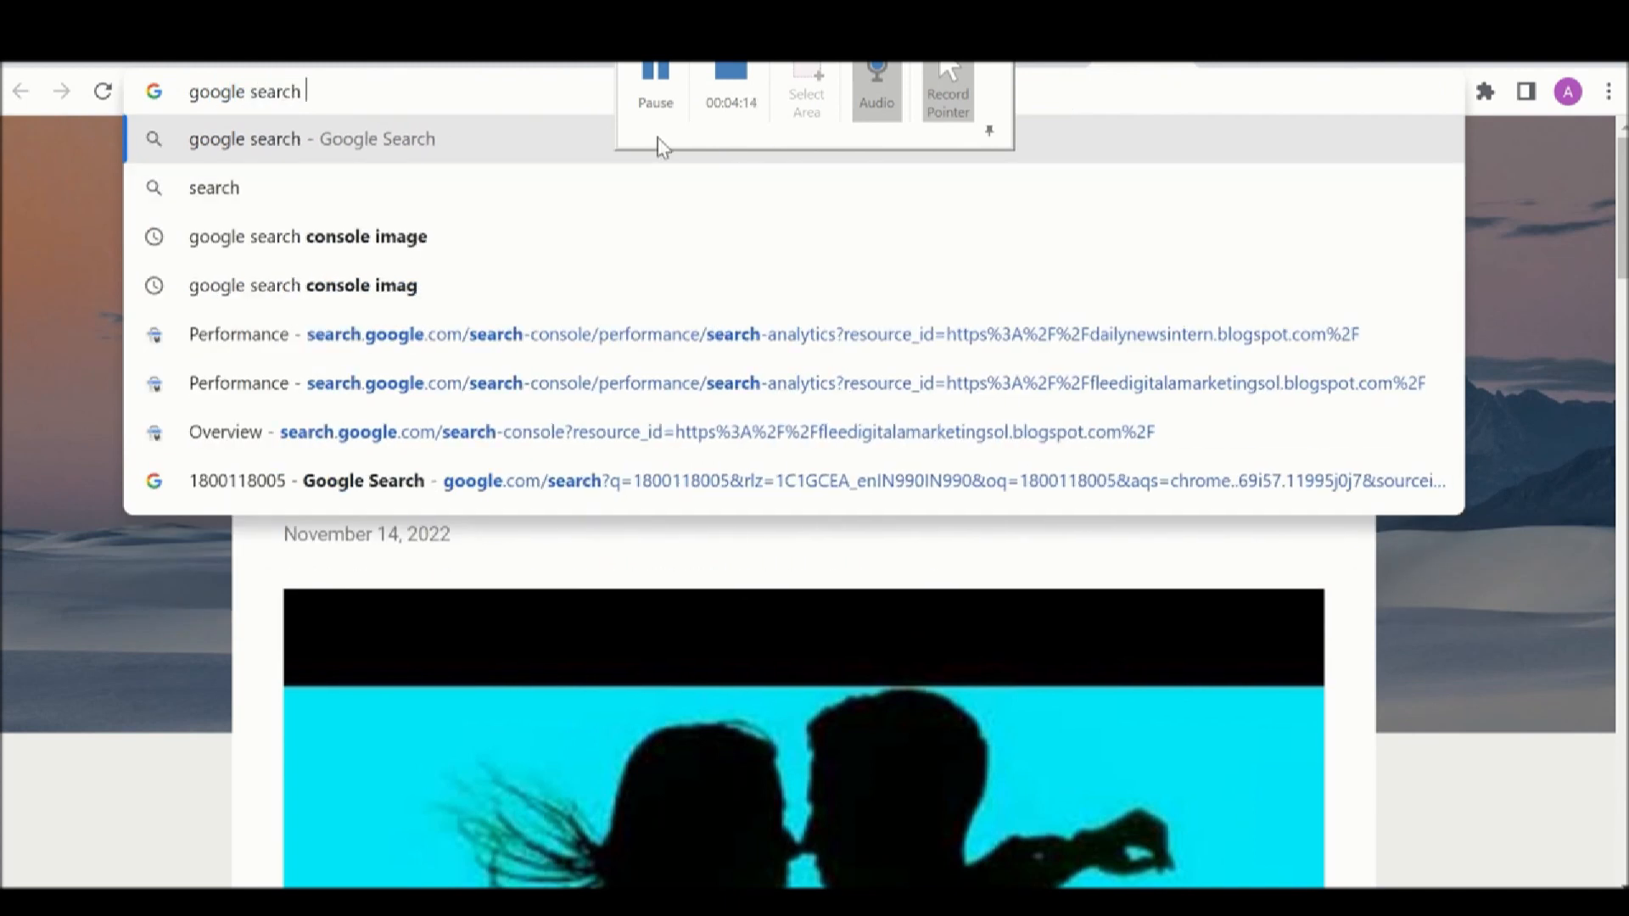
{"action": "type", "text": "console"}
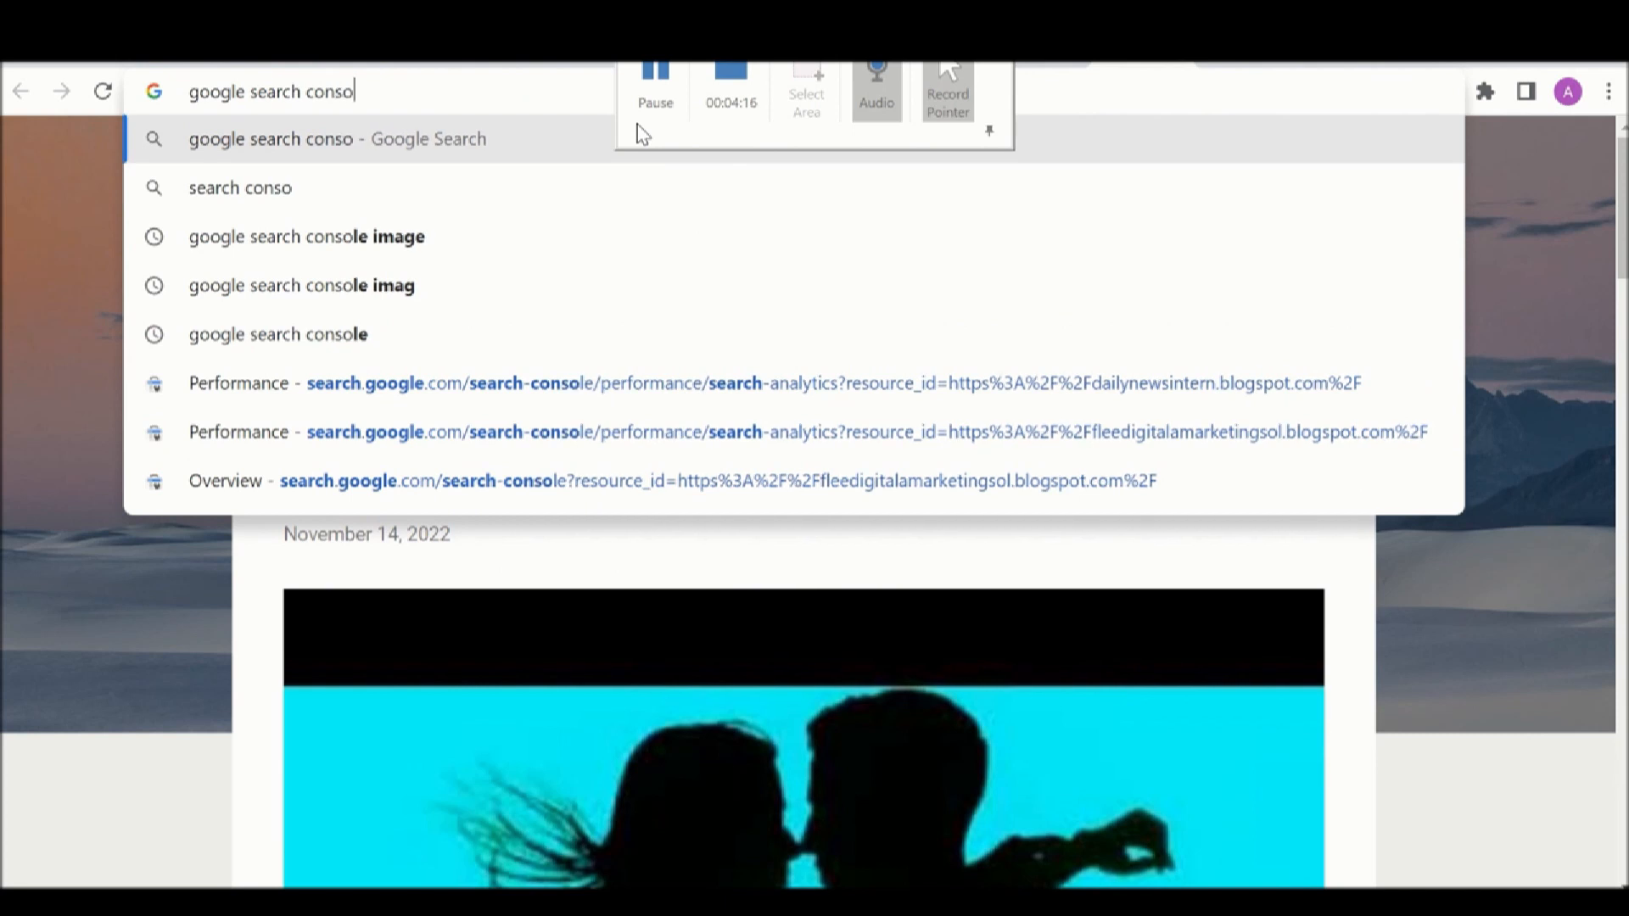
{"action": "key", "text": "Return"}
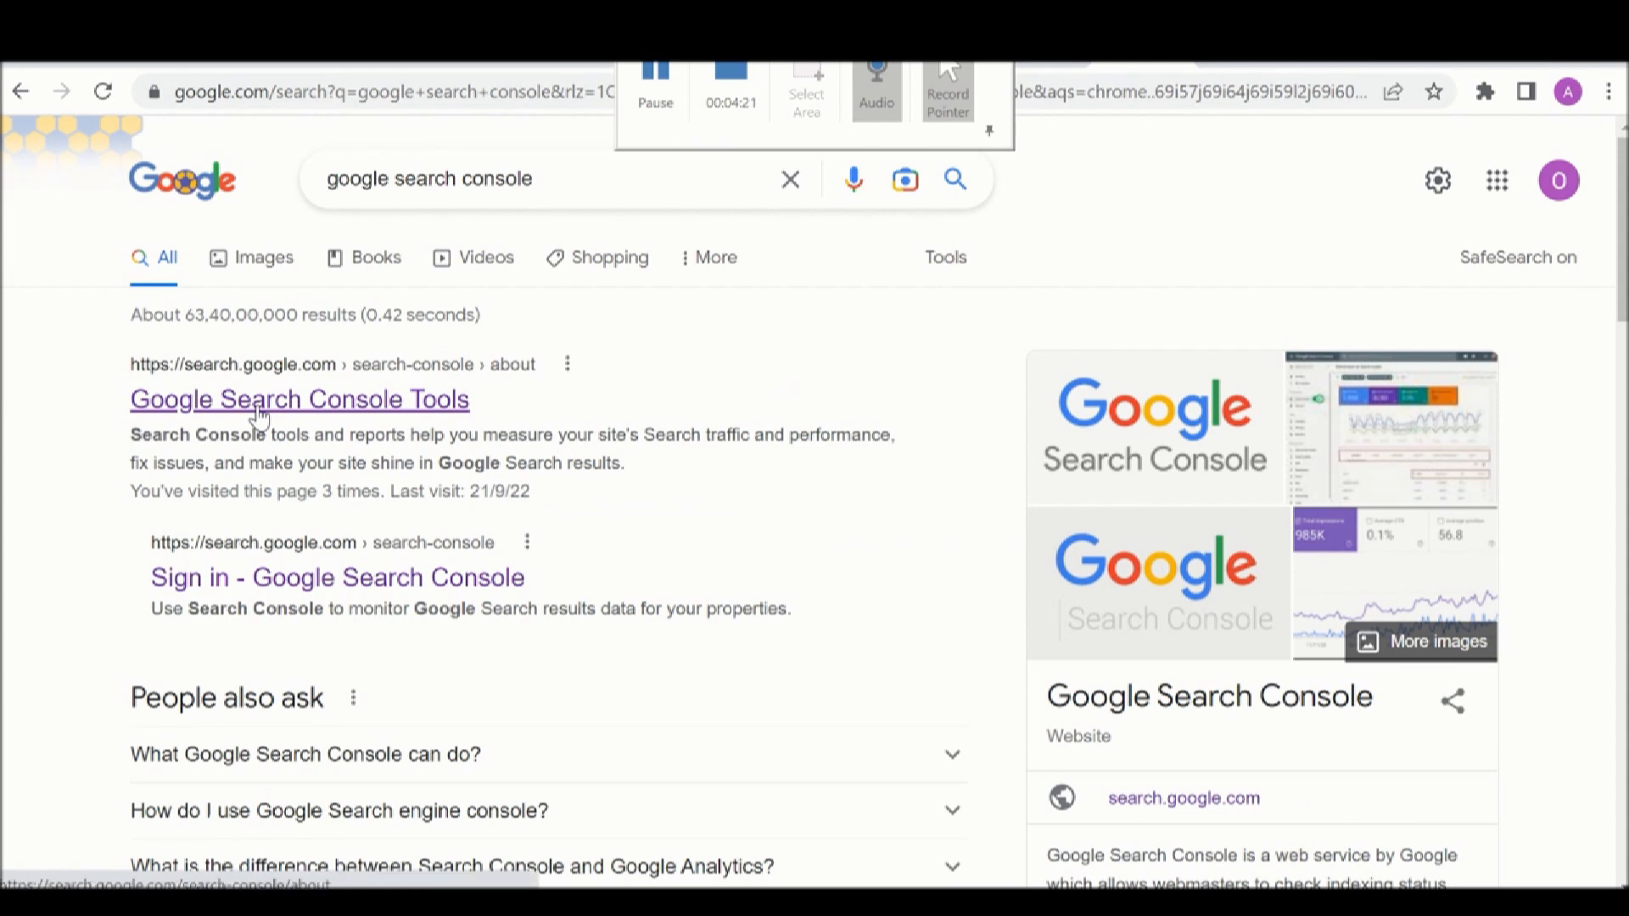
{"action": "left_click", "coordinate": [281, 414]}
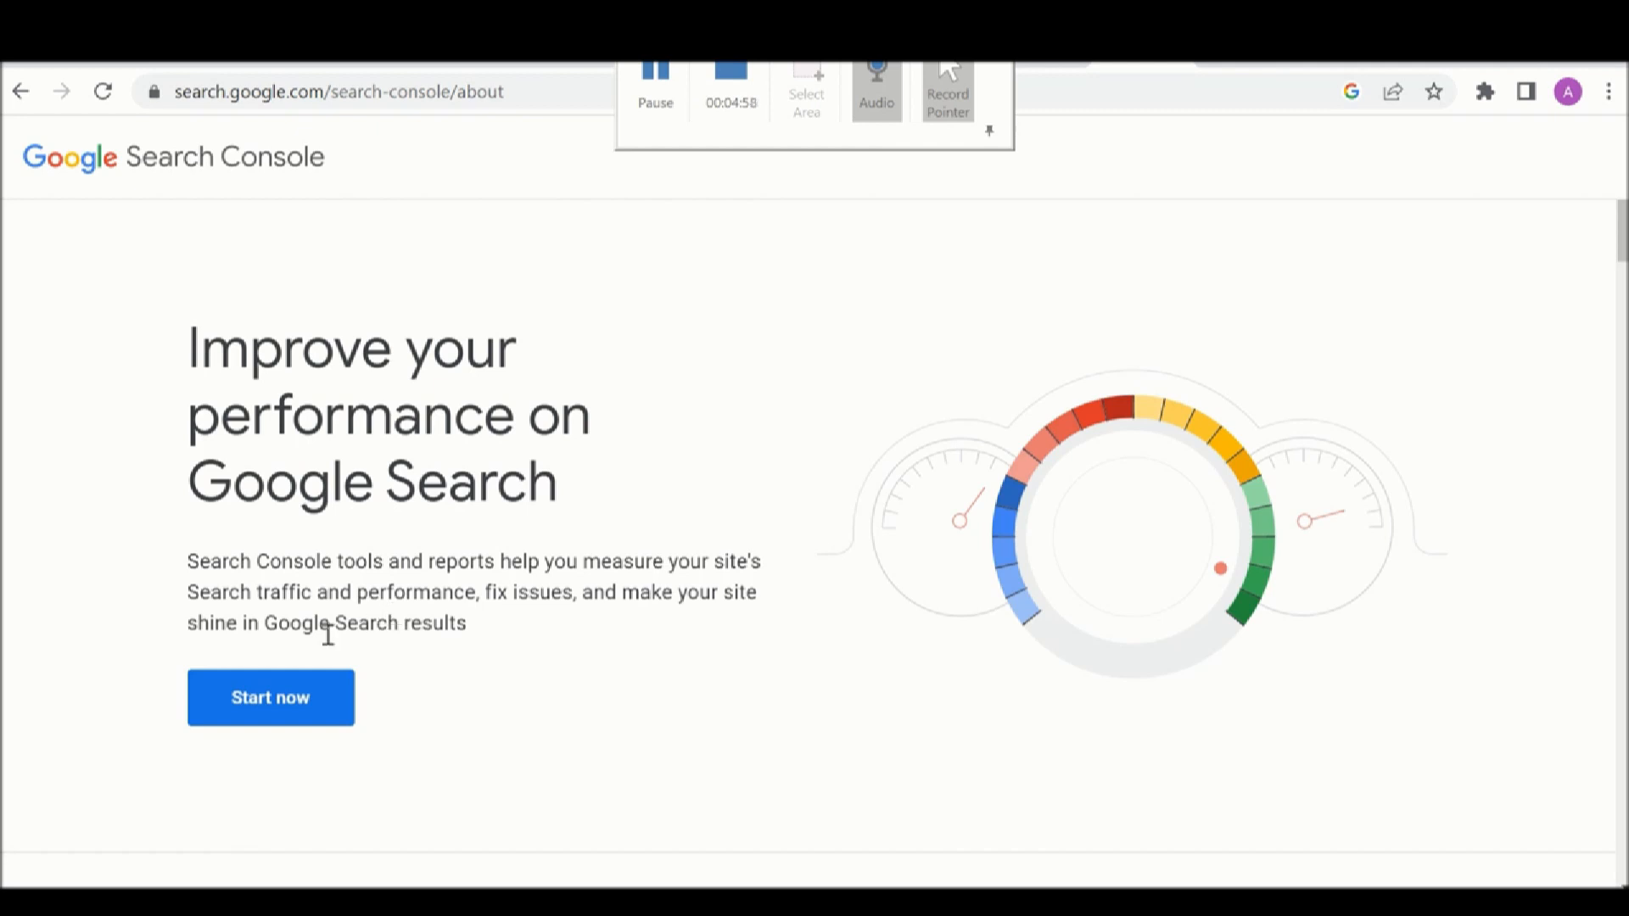
{"action": "left_click", "coordinate": [264, 695]}
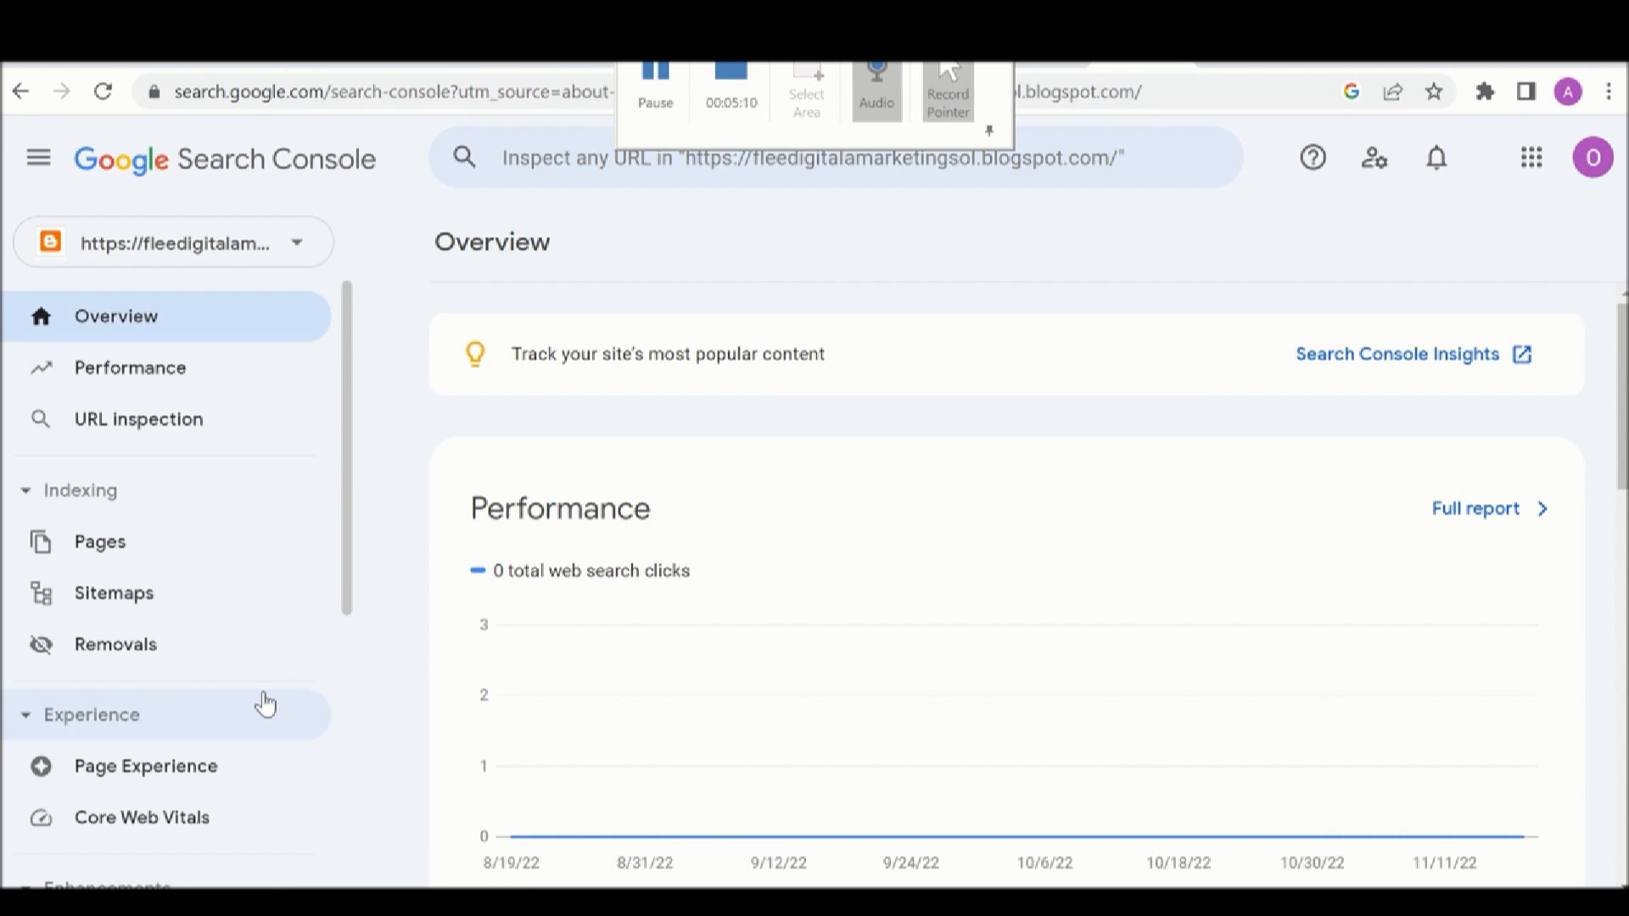
Switch back to Blogger and copy the link address of the published blog
{"action": "left_click", "coordinate": [1047, 61]}
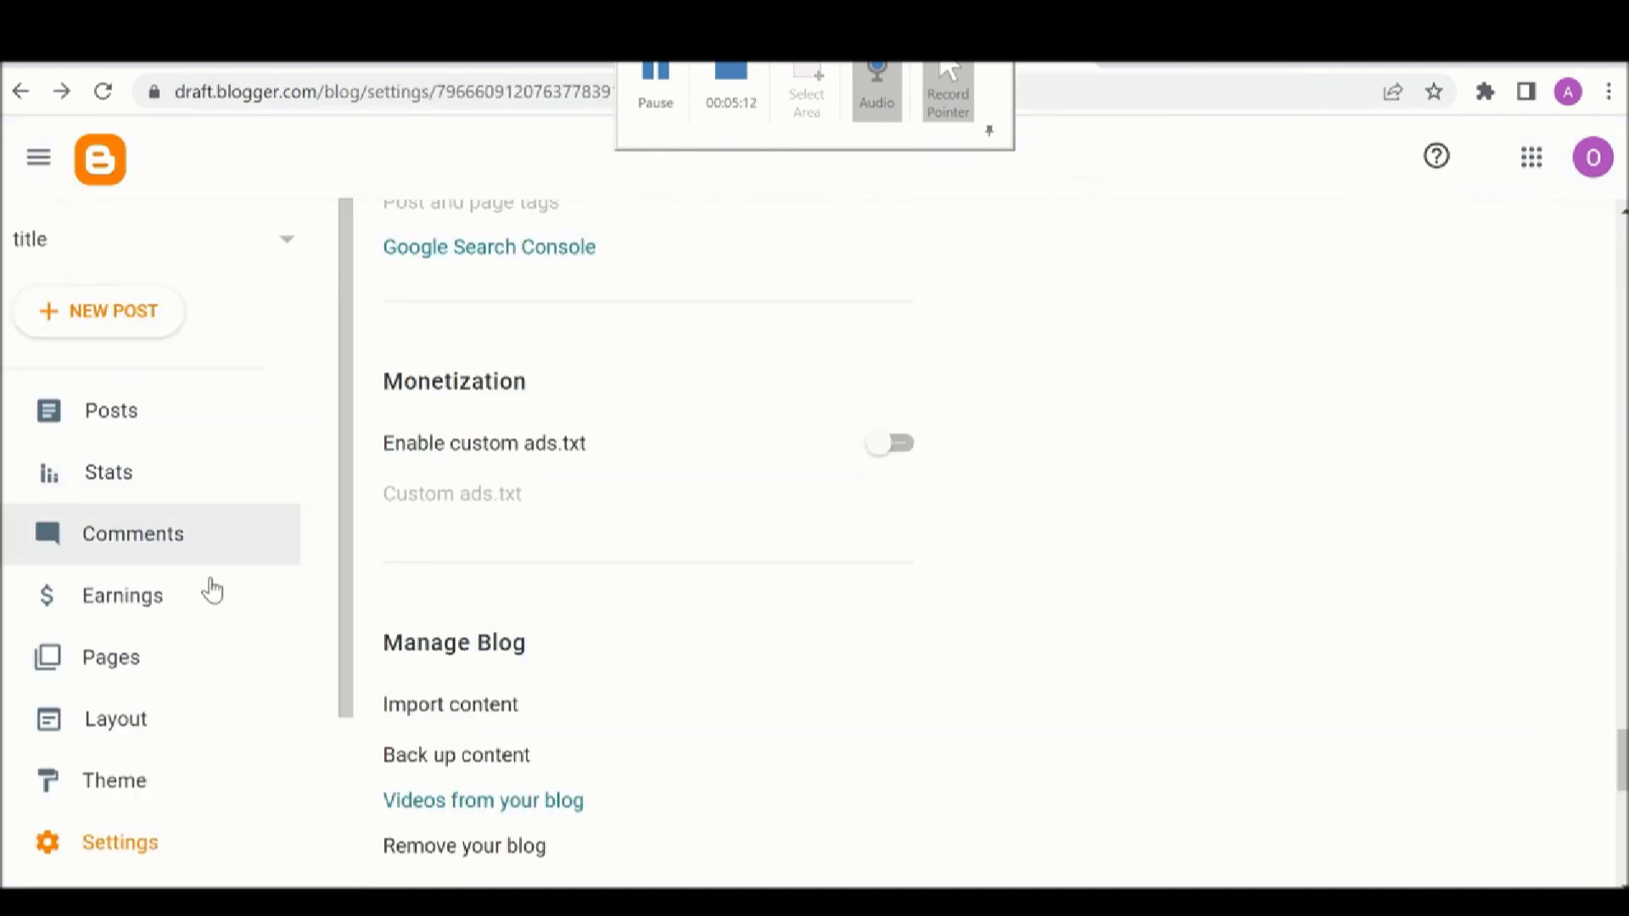
{"action": "scroll", "coordinate": [207, 597], "scroll_direction": "down", "scroll_amount": 3}
{"action": "right_click", "coordinate": [145, 732]}
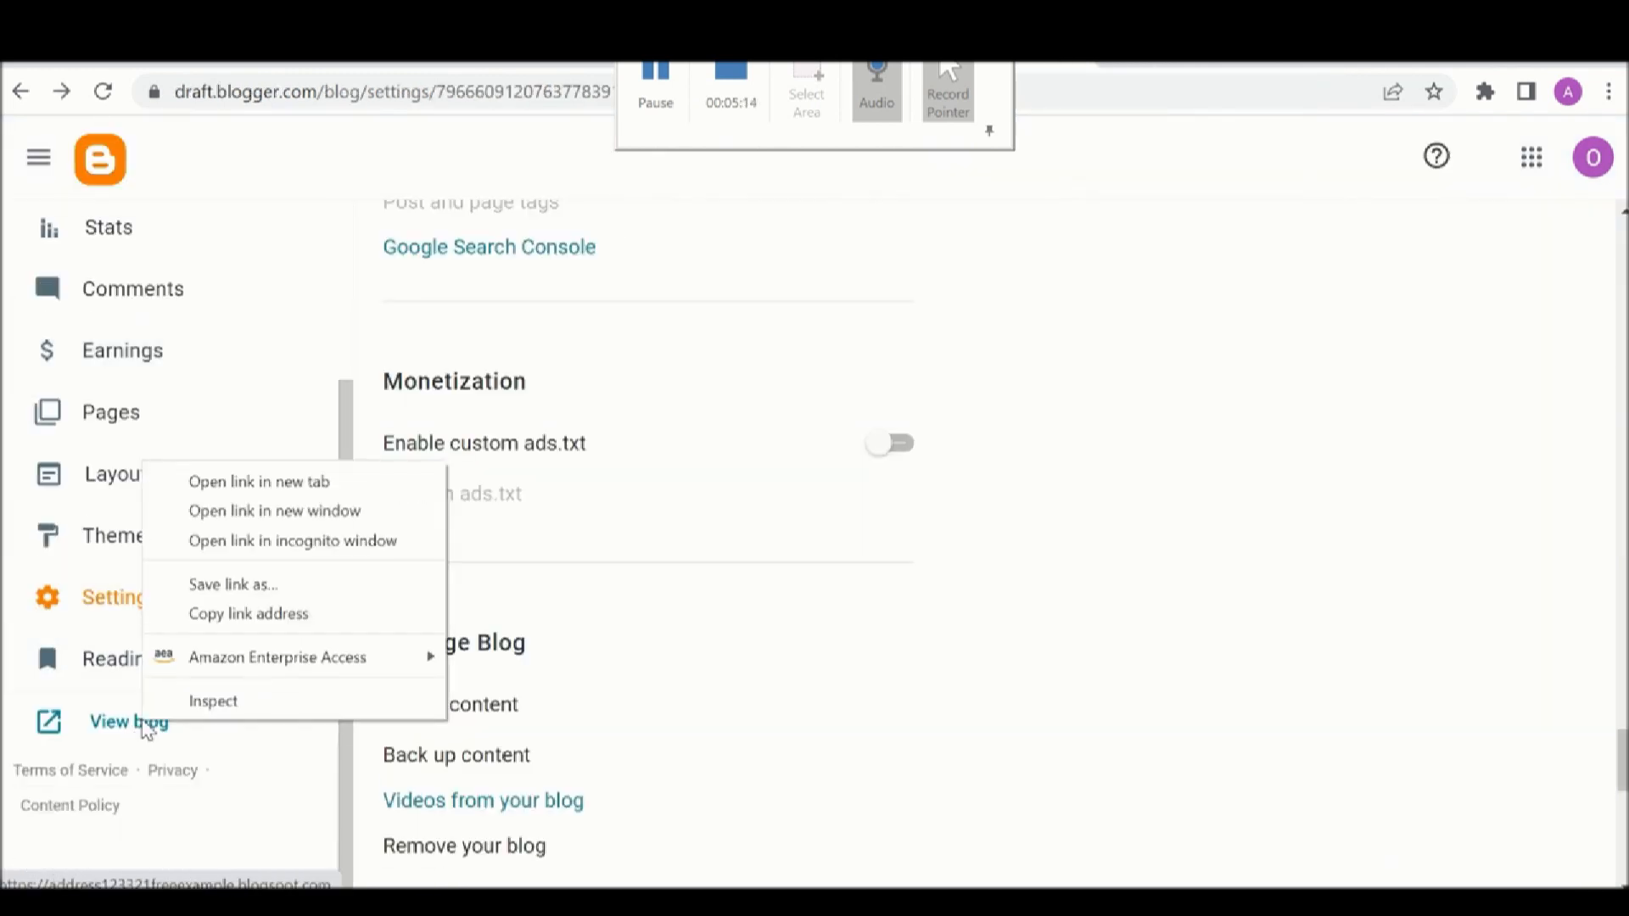
{"action": "left_click", "coordinate": [197, 615]}
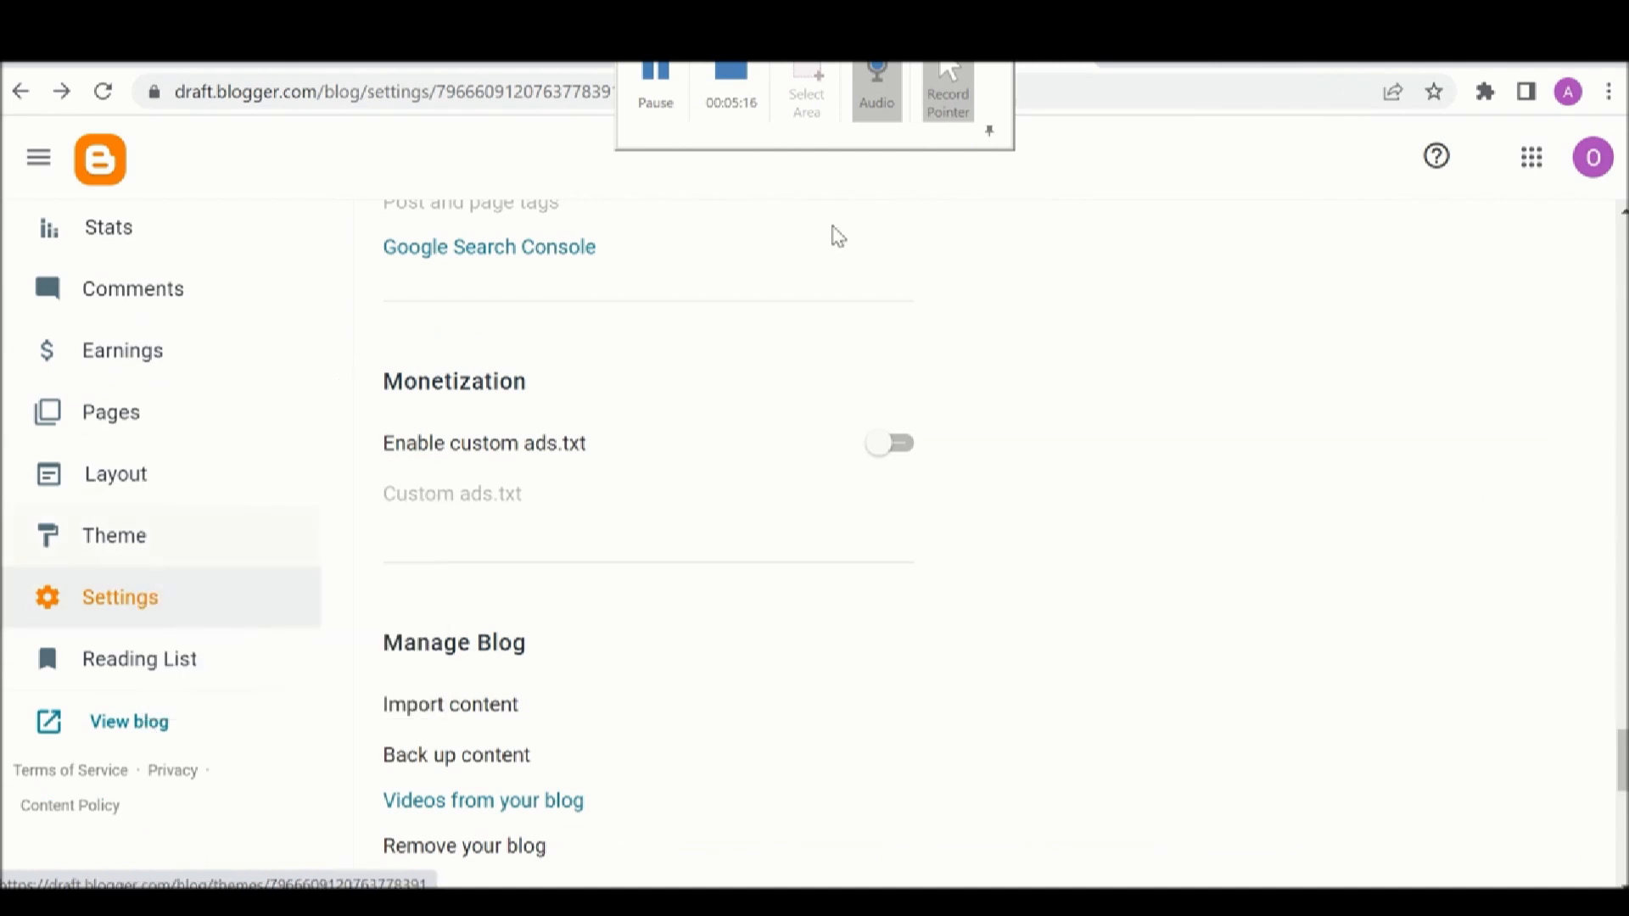
{"action": "left_click", "coordinate": [1150, 62]}
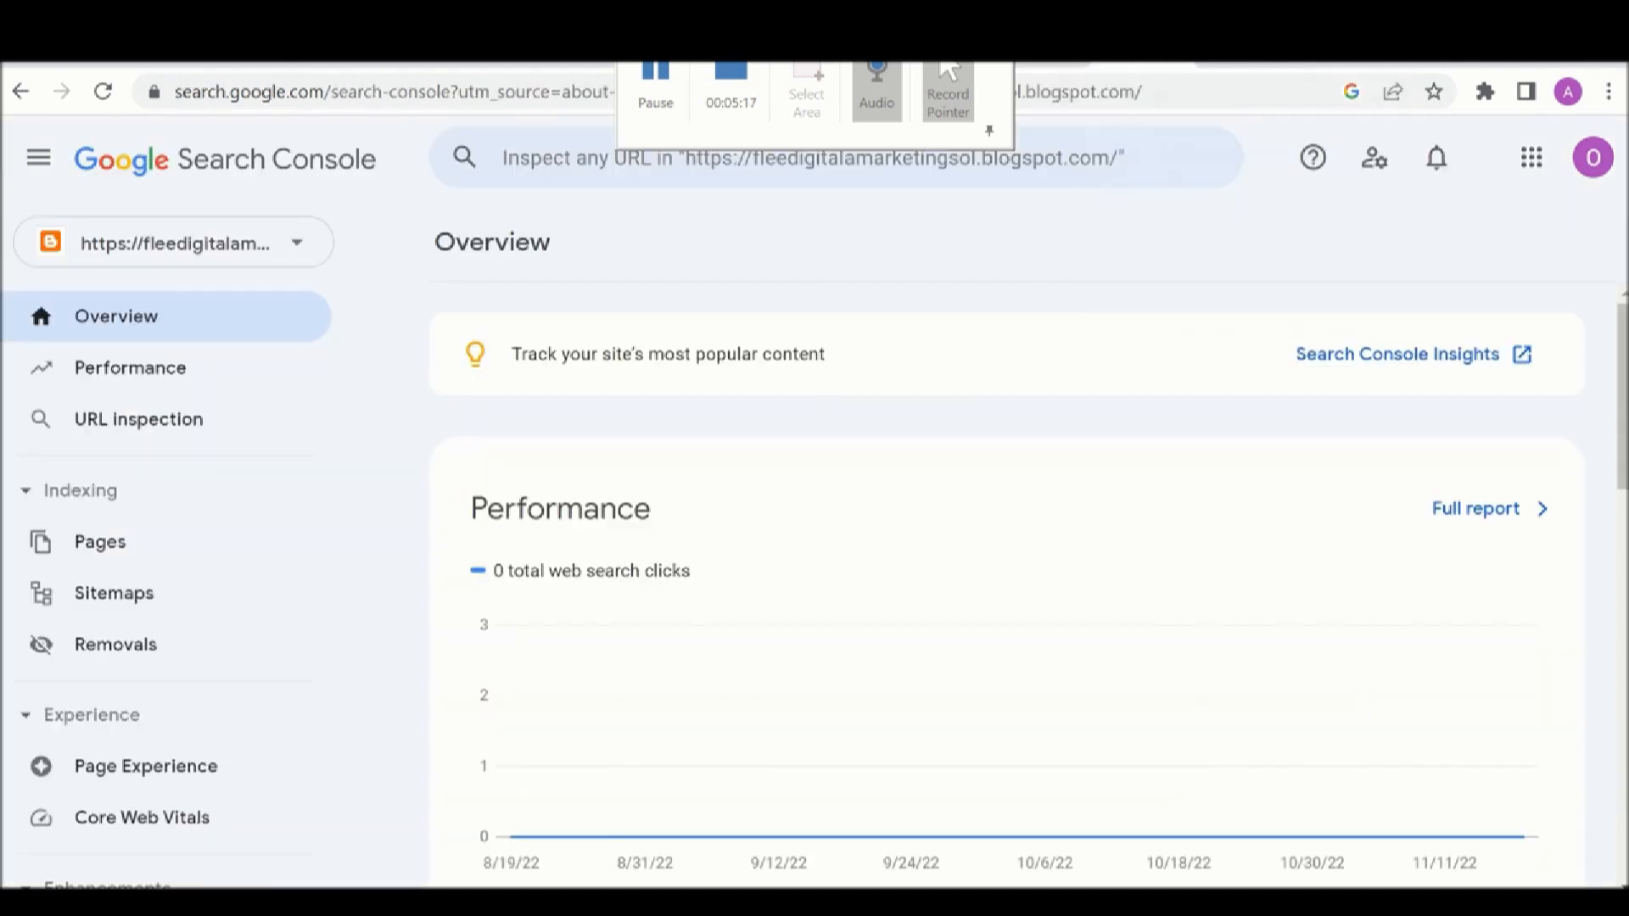
{"action": "left_click", "coordinate": [298, 249]}
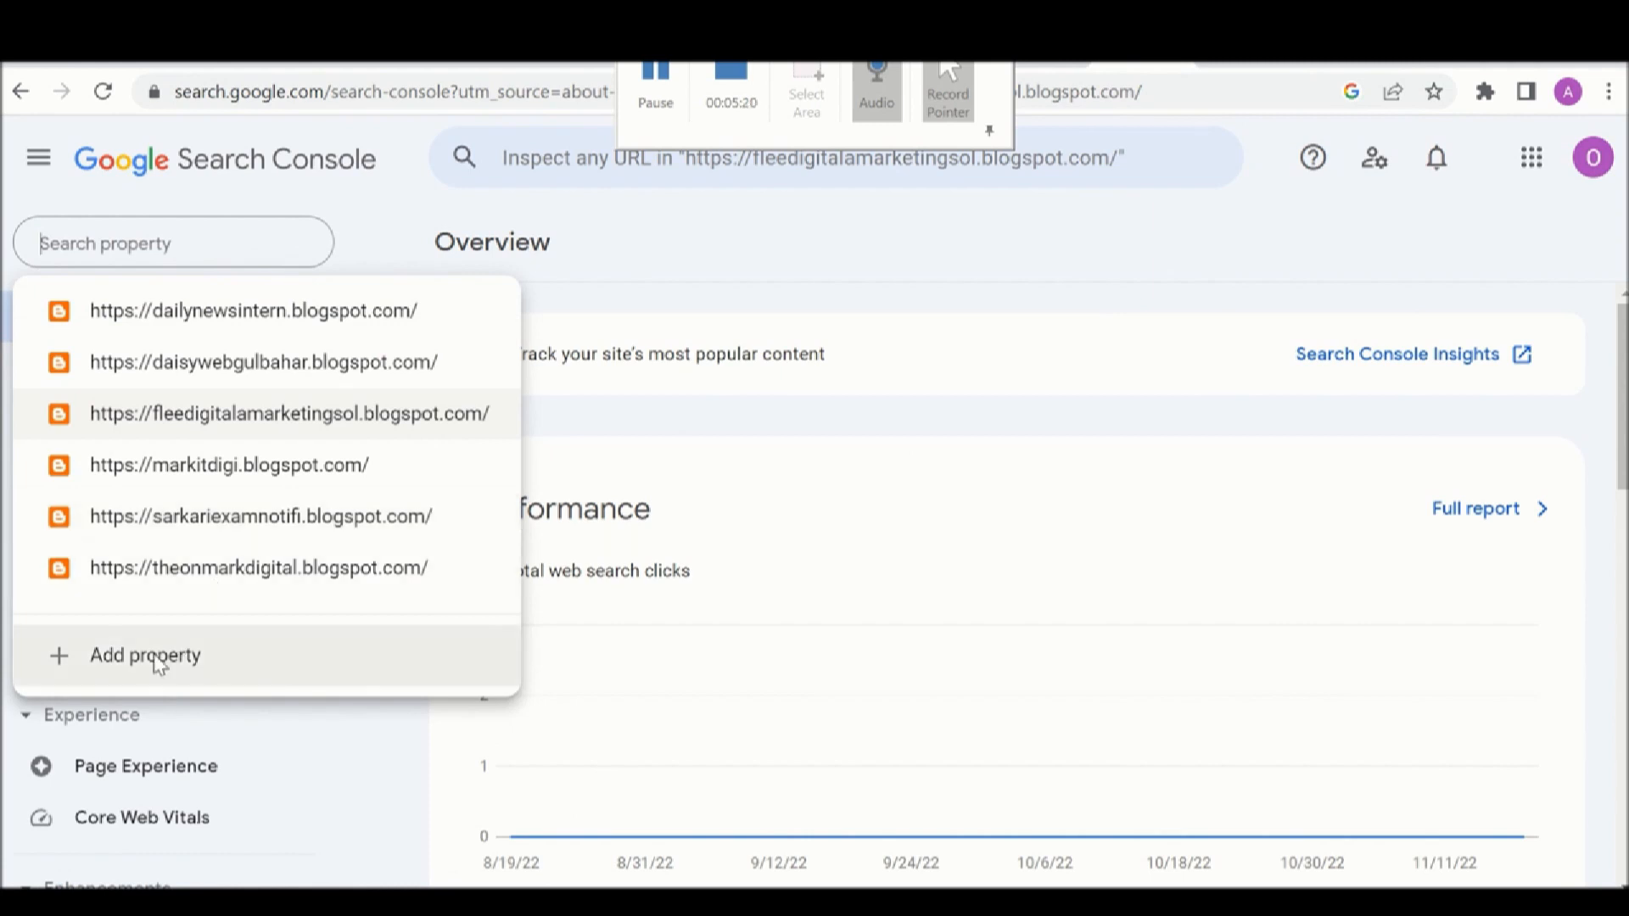
{"action": "left_click", "coordinate": [154, 655]}
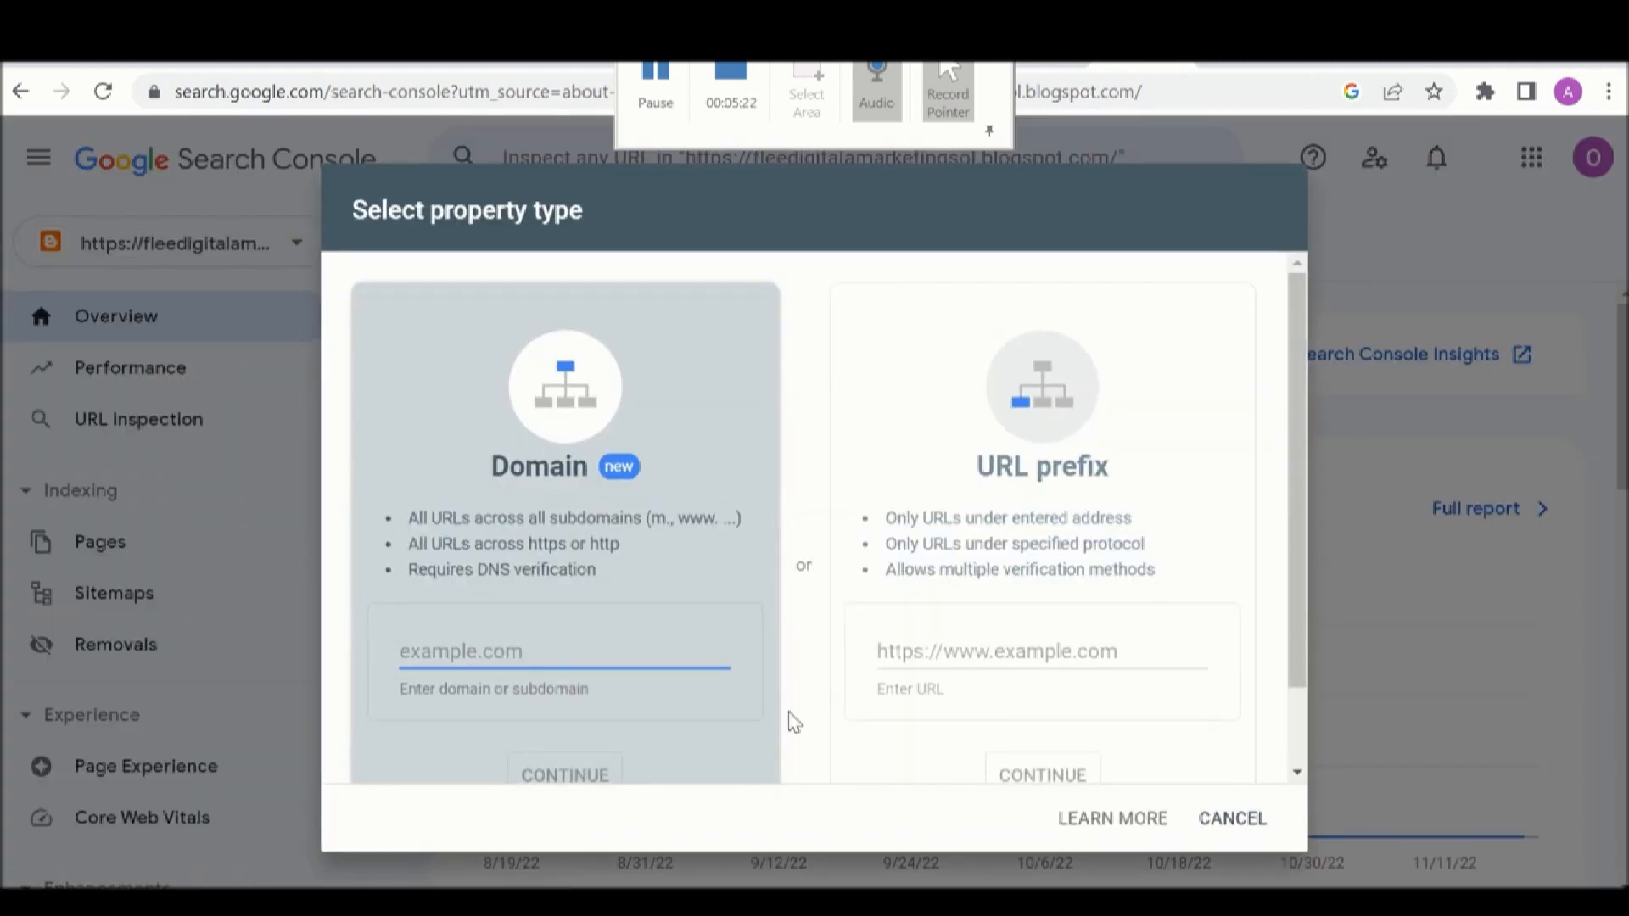
{"action": "left_click", "coordinate": [931, 652]}
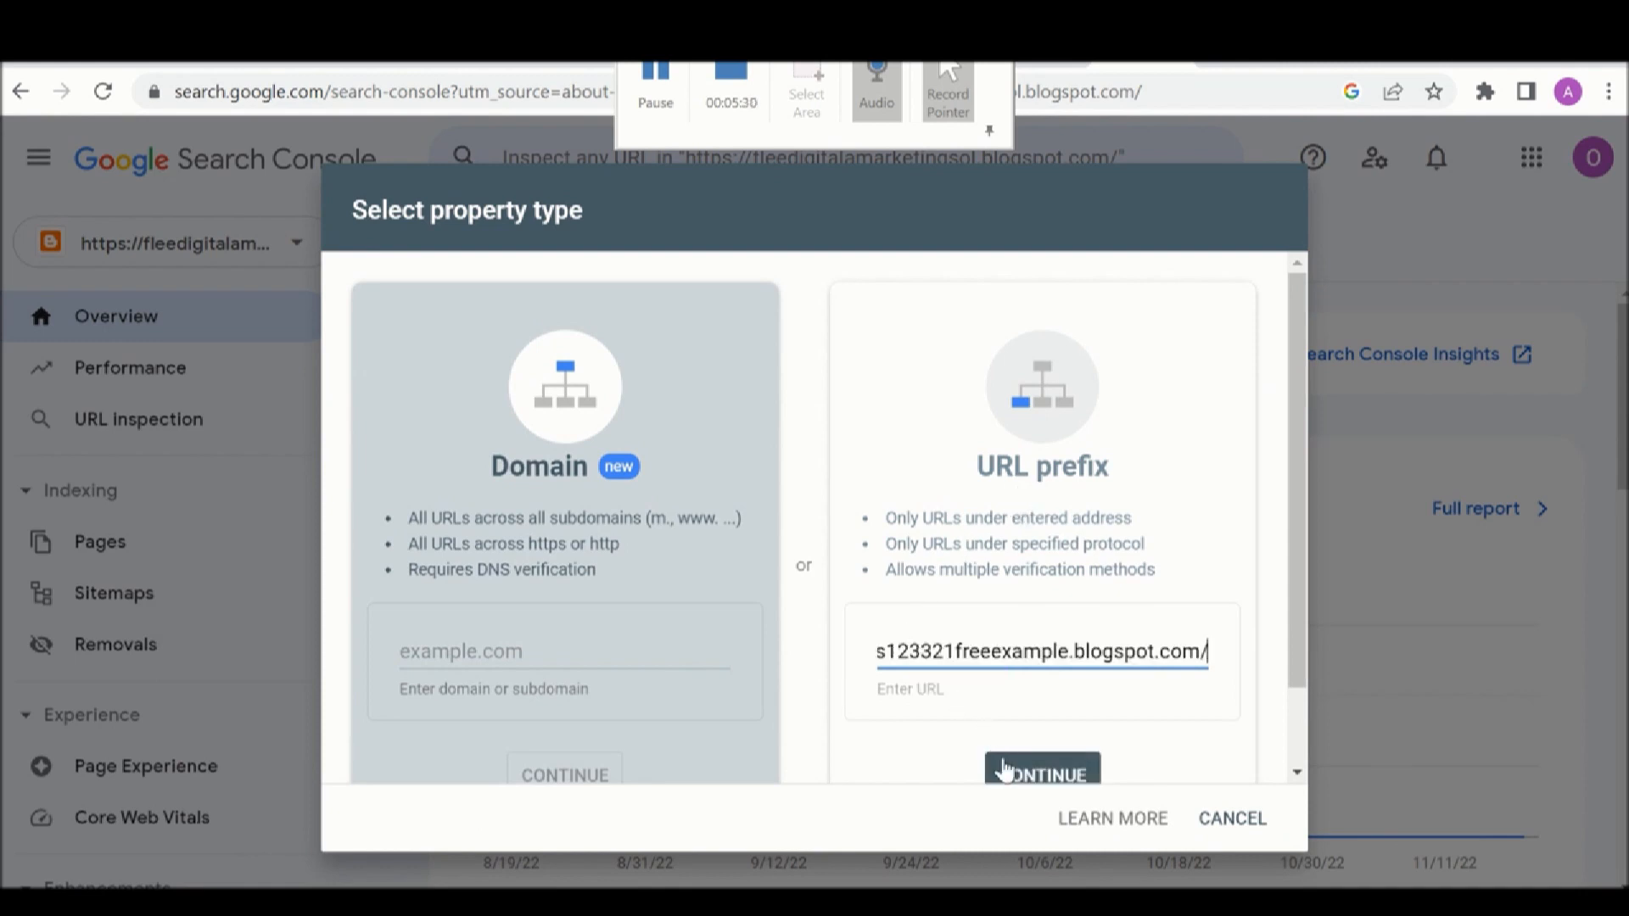
{"action": "left_click", "coordinate": [1012, 777]}
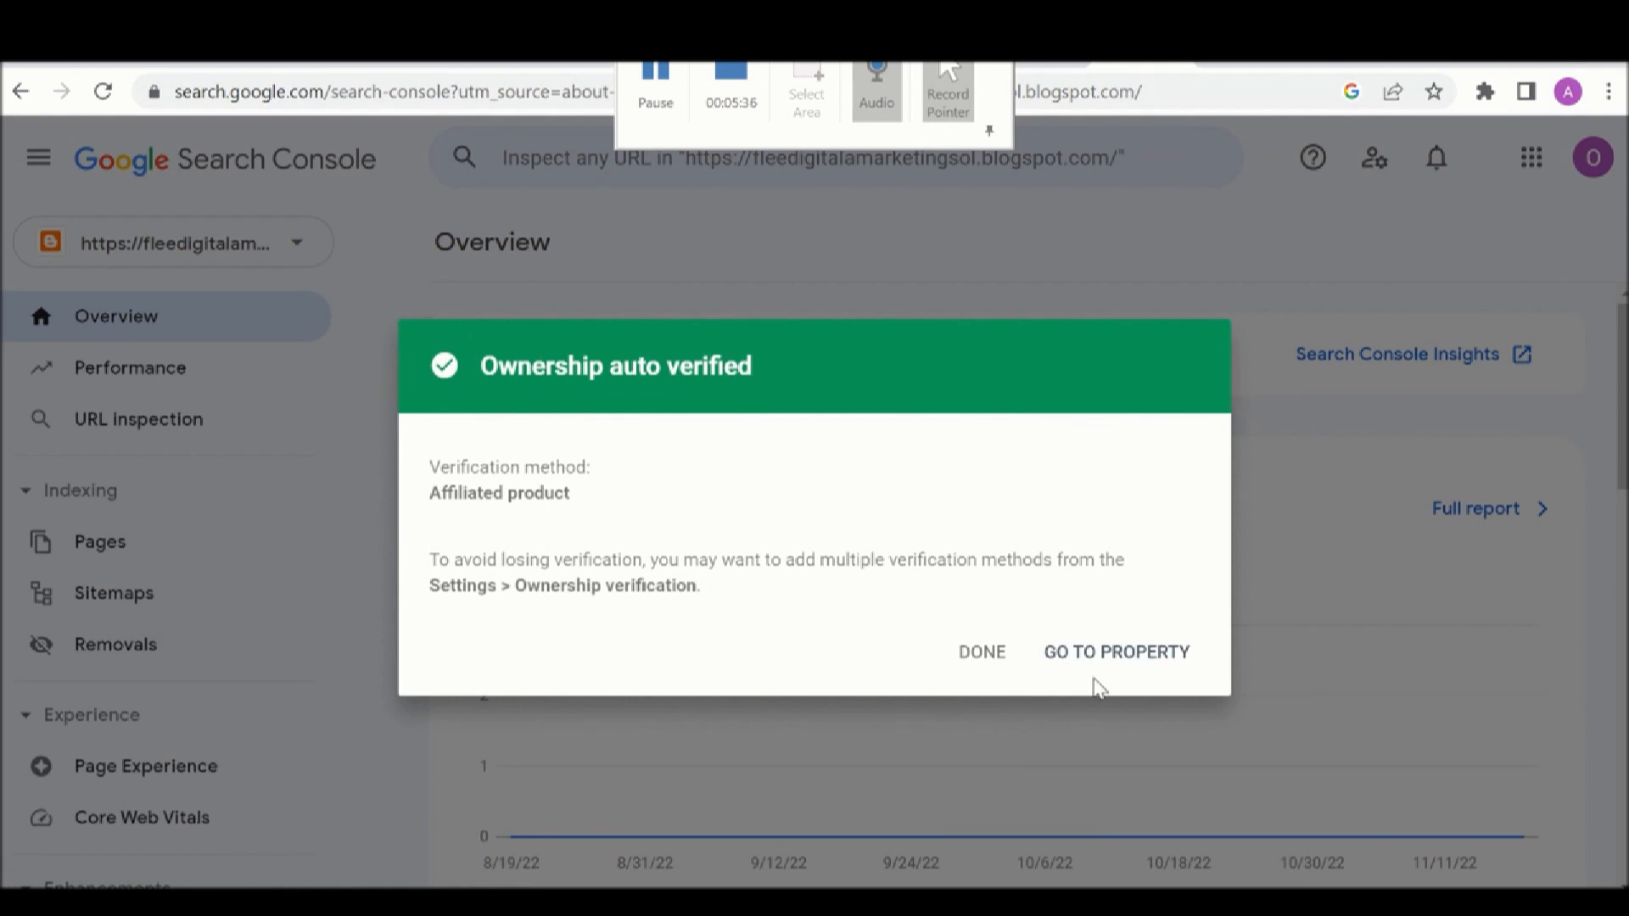
{"action": "left_click", "coordinate": [1094, 673]}
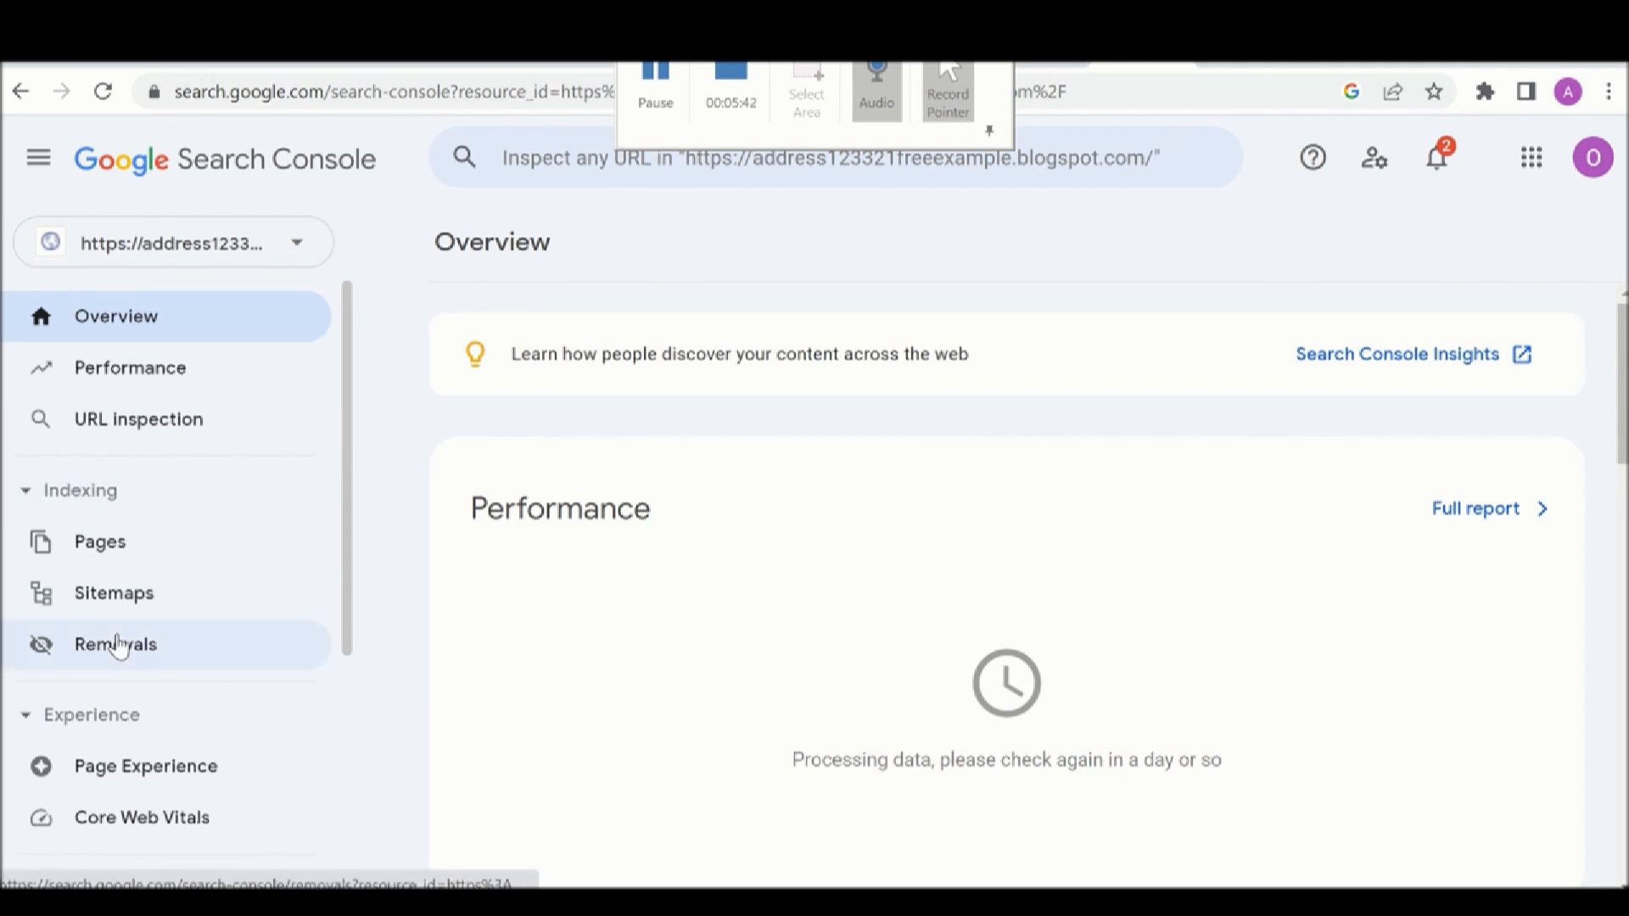
Open the new property's ownership verification settings and go to the additional verification methods
{"action": "scroll", "coordinate": [119, 647], "scroll_direction": "down", "scroll_amount": 3}
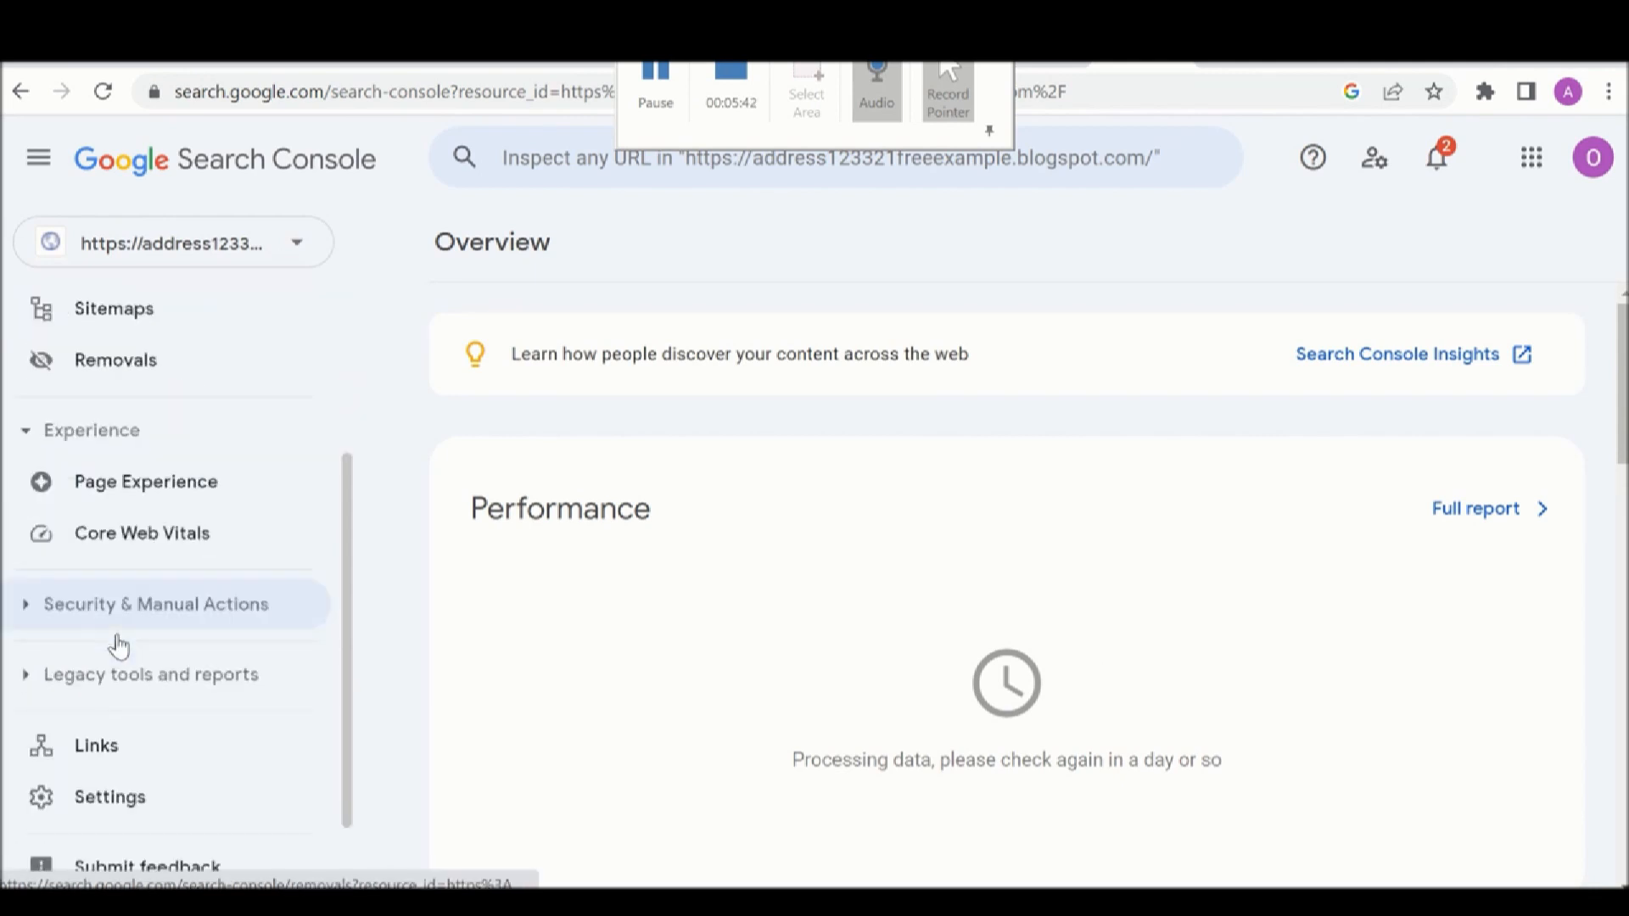
{"action": "left_click", "coordinate": [112, 785]}
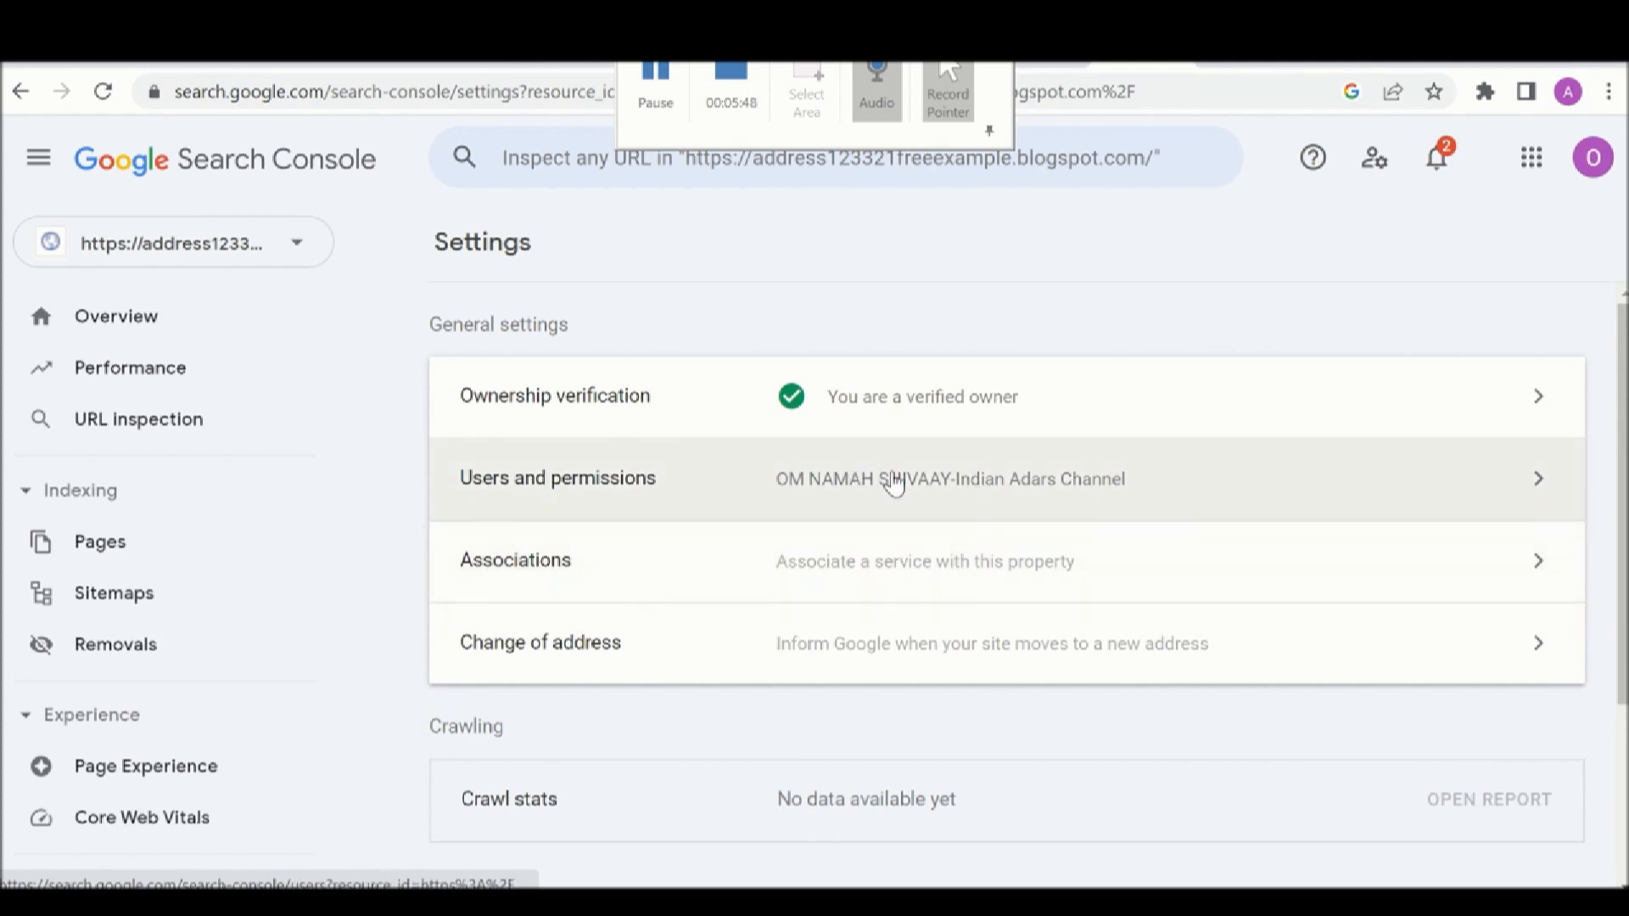
{"action": "left_click", "coordinate": [967, 409]}
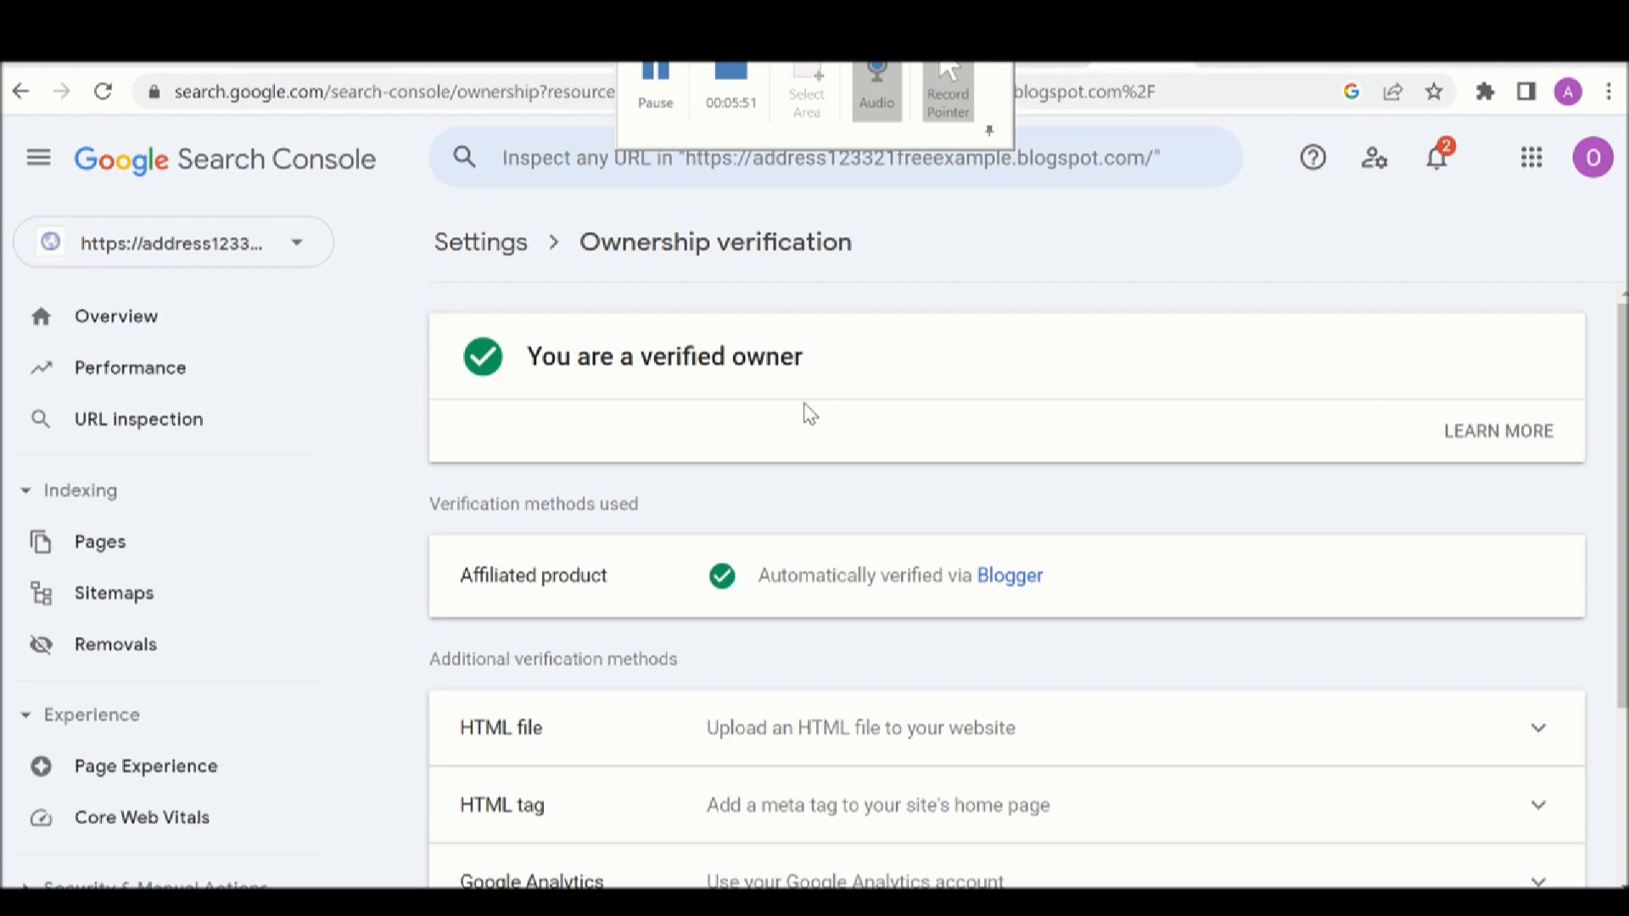
{"action": "scroll", "coordinate": [545, 658], "scroll_direction": "down", "scroll_amount": 2}
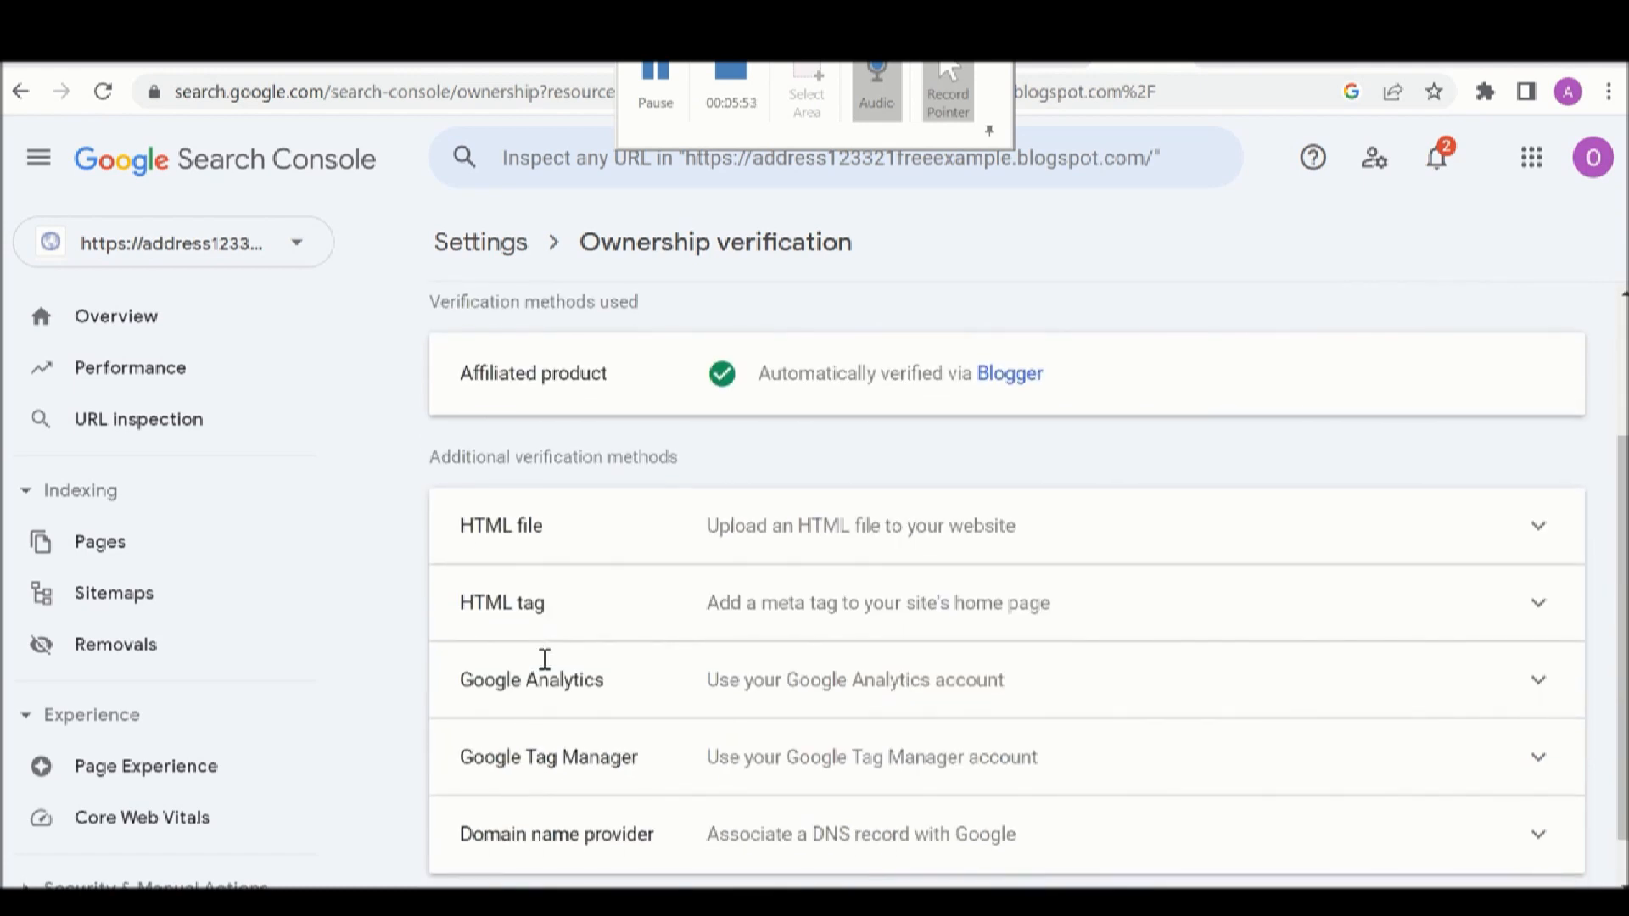
{"action": "left_click", "coordinate": [501, 245]}
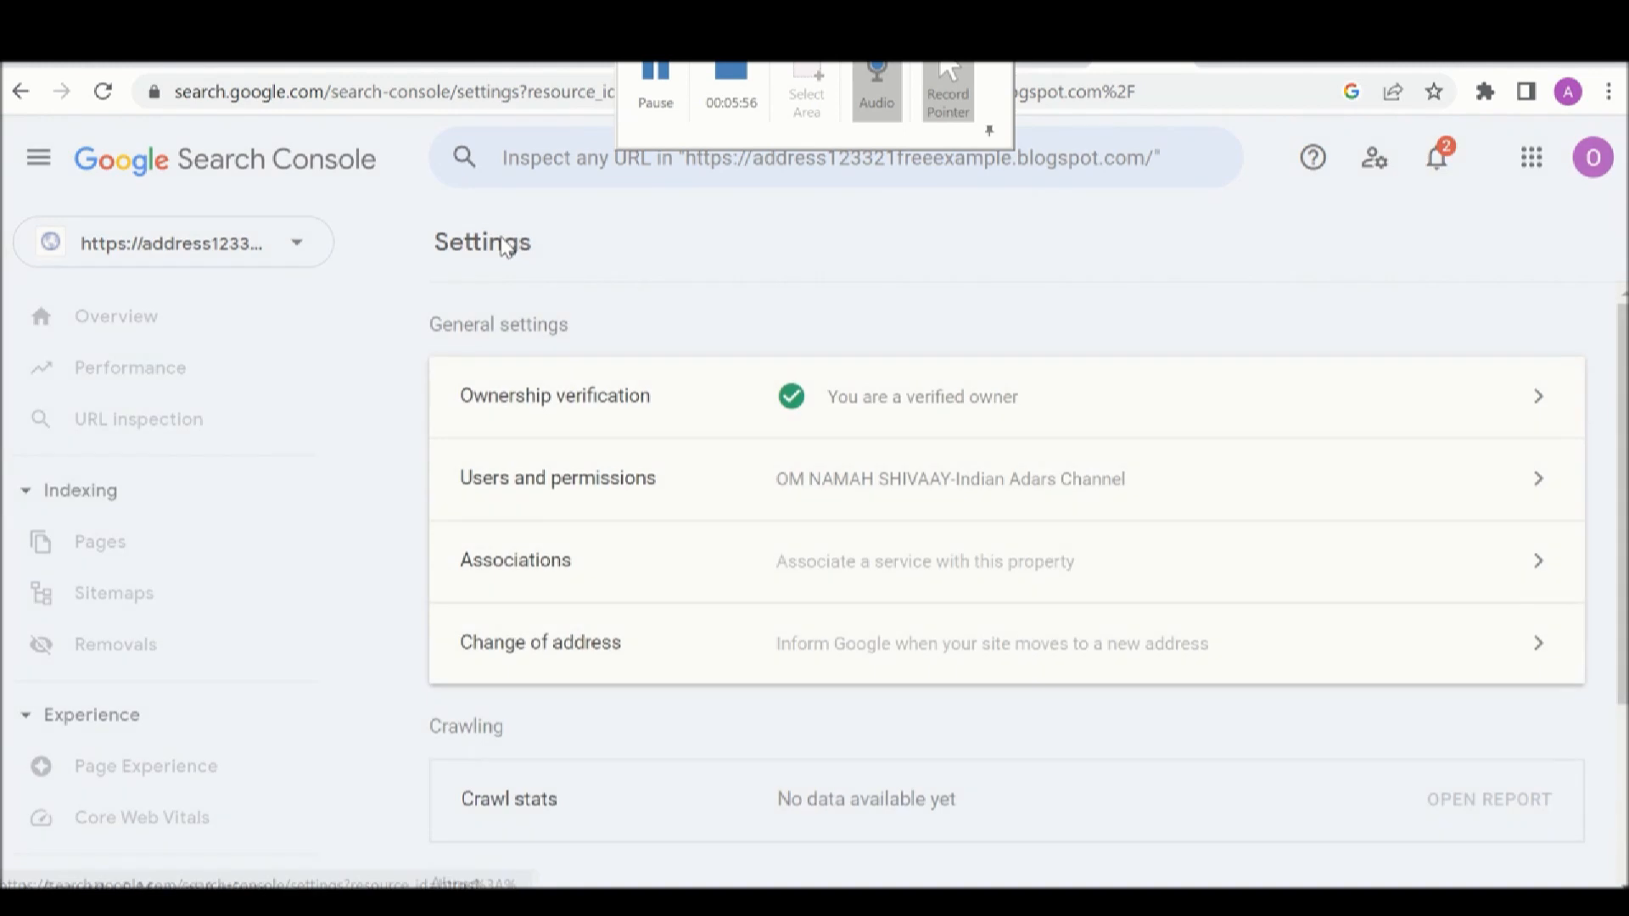
{"action": "left_click", "coordinate": [887, 415]}
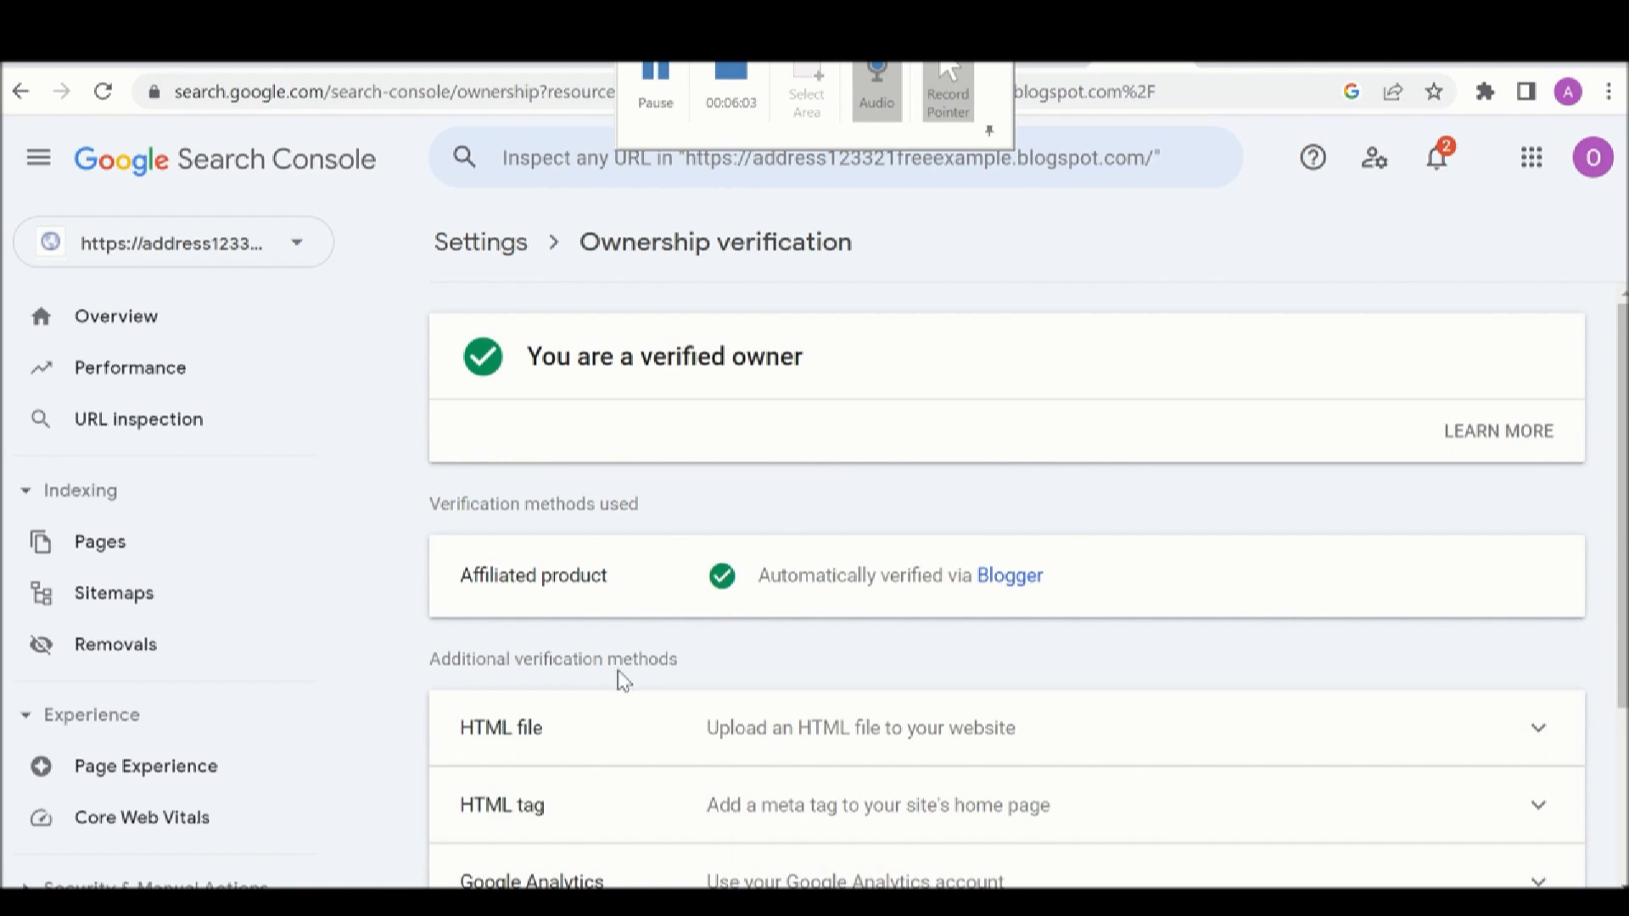
{"action": "scroll", "coordinate": [619, 676], "scroll_direction": "down", "scroll_amount": 2}
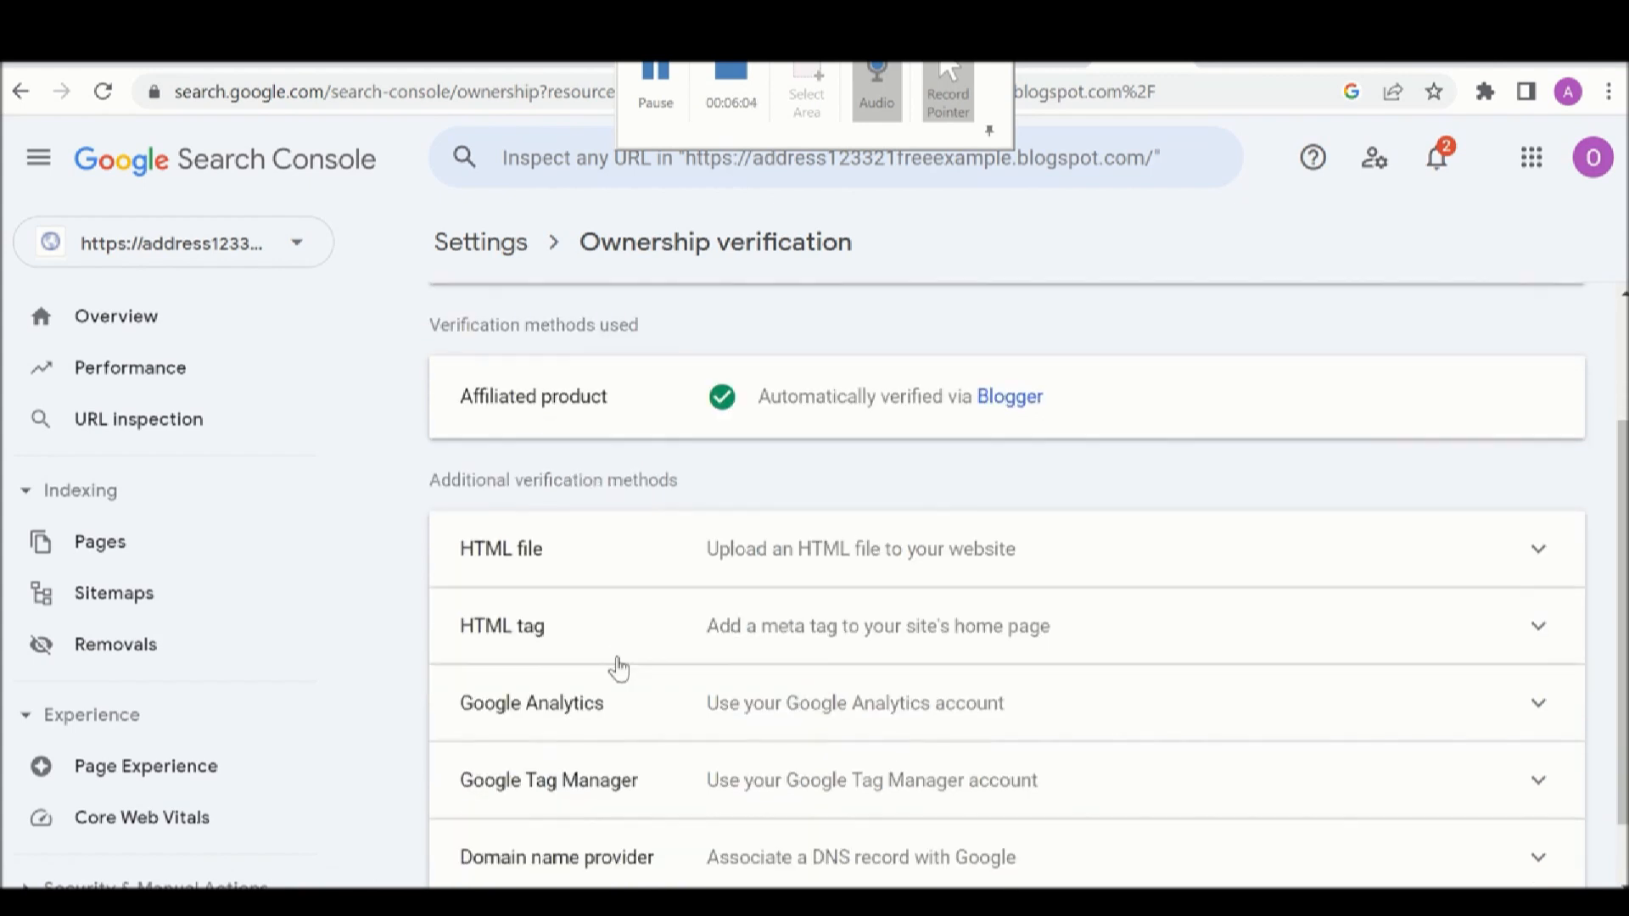
Expand the HTML tag verification method and copy its google-site-verification meta tag
{"action": "left_click", "coordinate": [845, 642]}
{"action": "scroll", "coordinate": [845, 642], "scroll_direction": "down", "scroll_amount": 3}
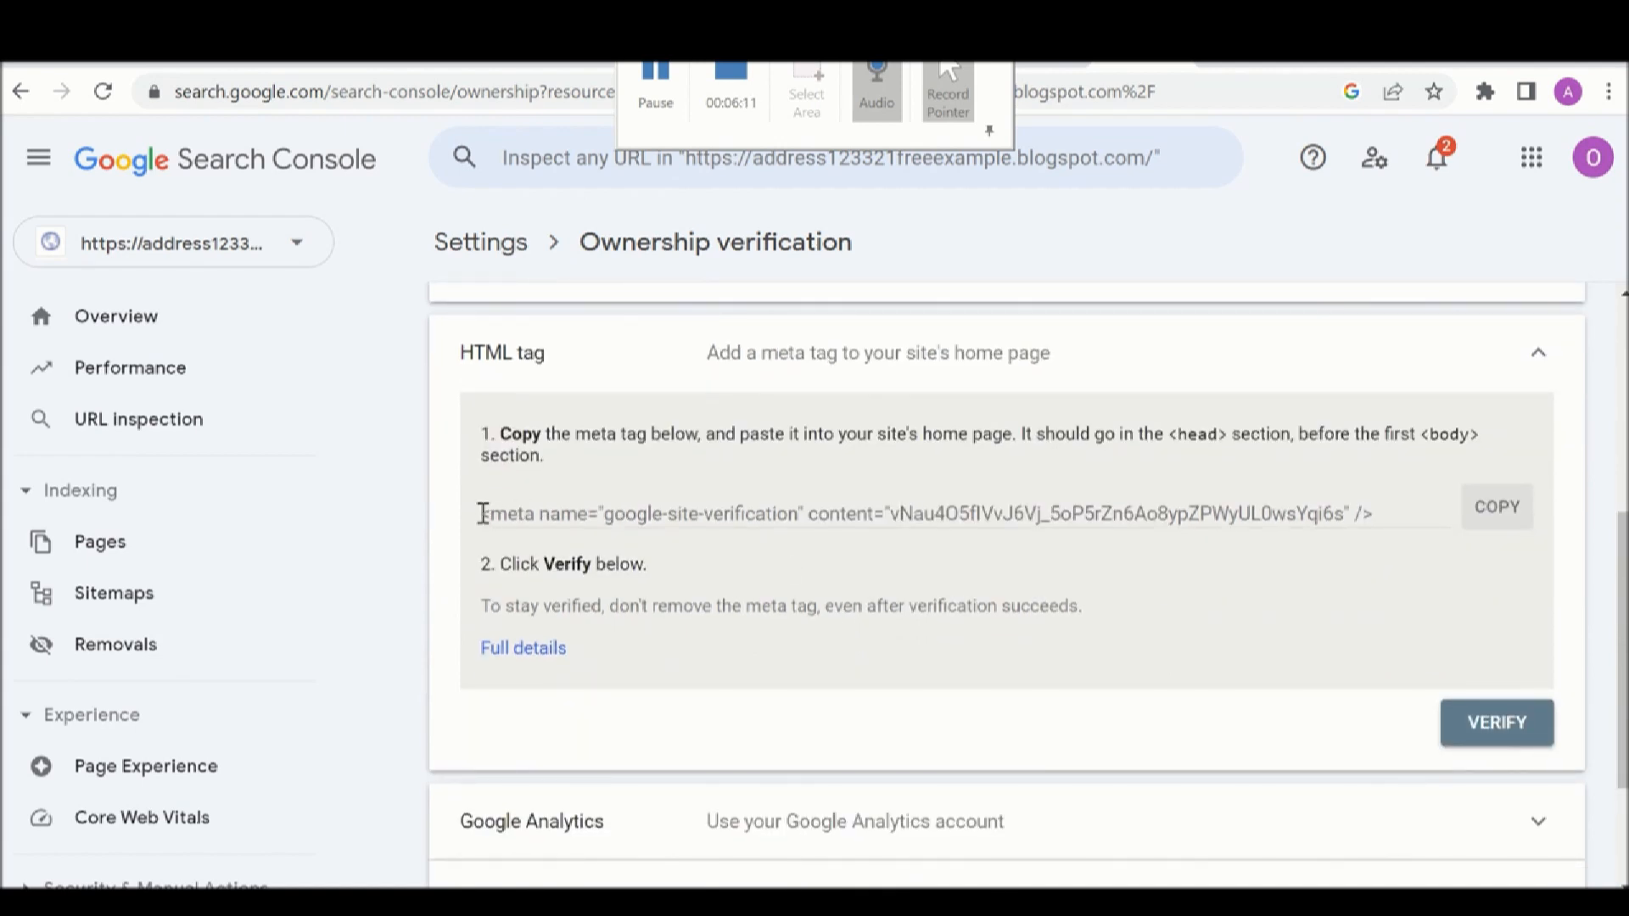
{"action": "left_click_drag", "start_coordinate": [482, 515], "coordinate": [976, 515]}
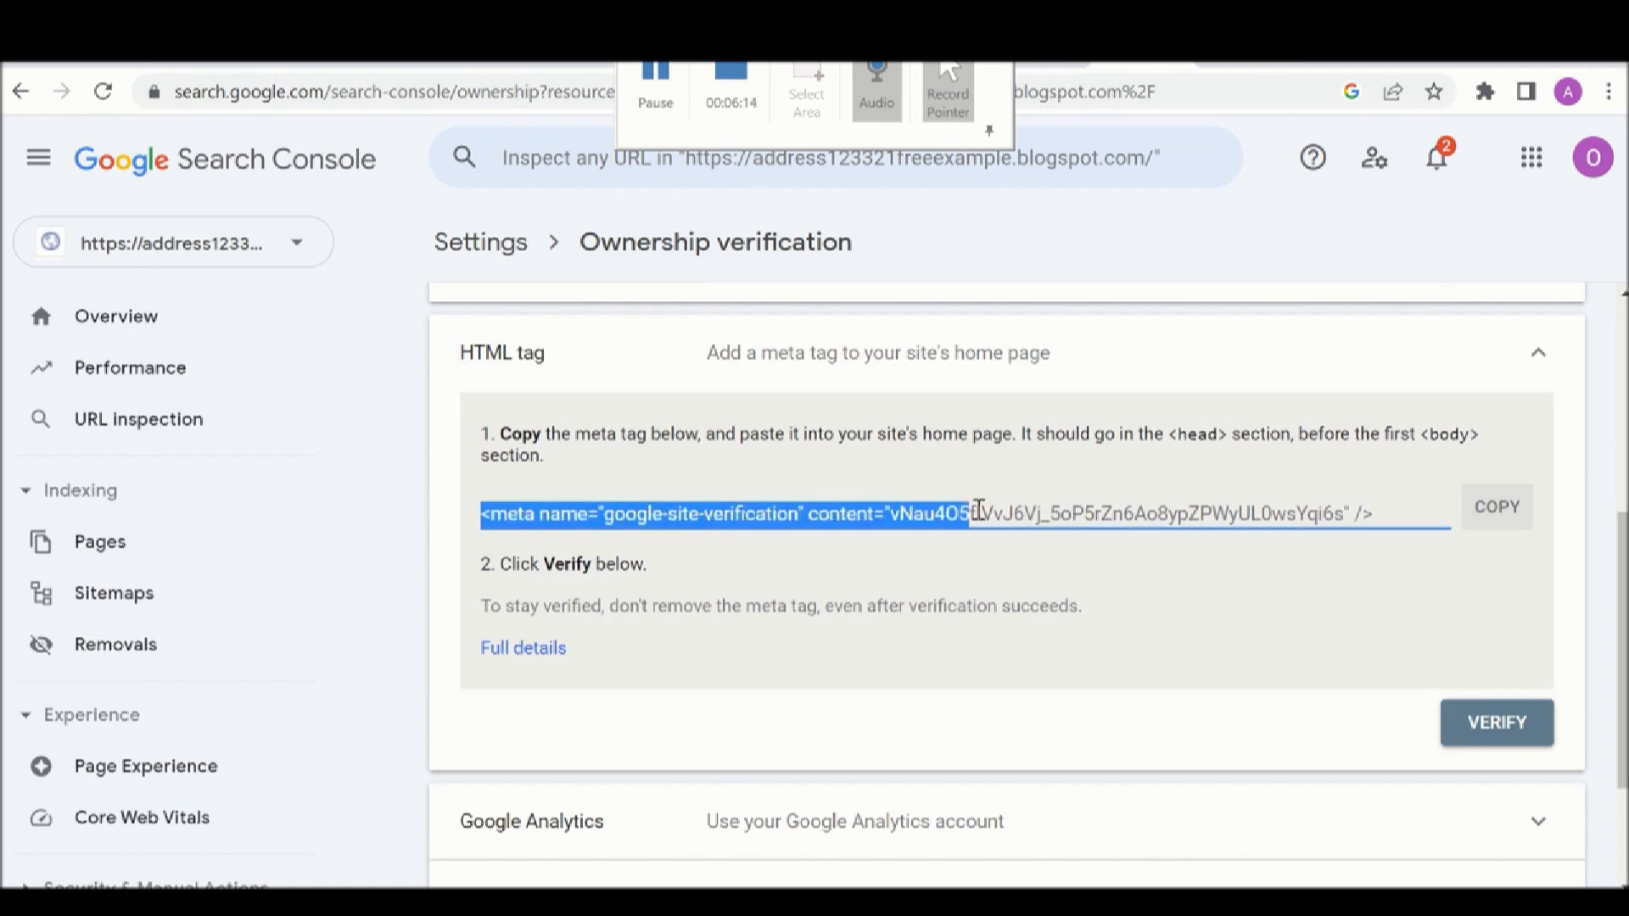
{"action": "left_click", "coordinate": [1485, 517]}
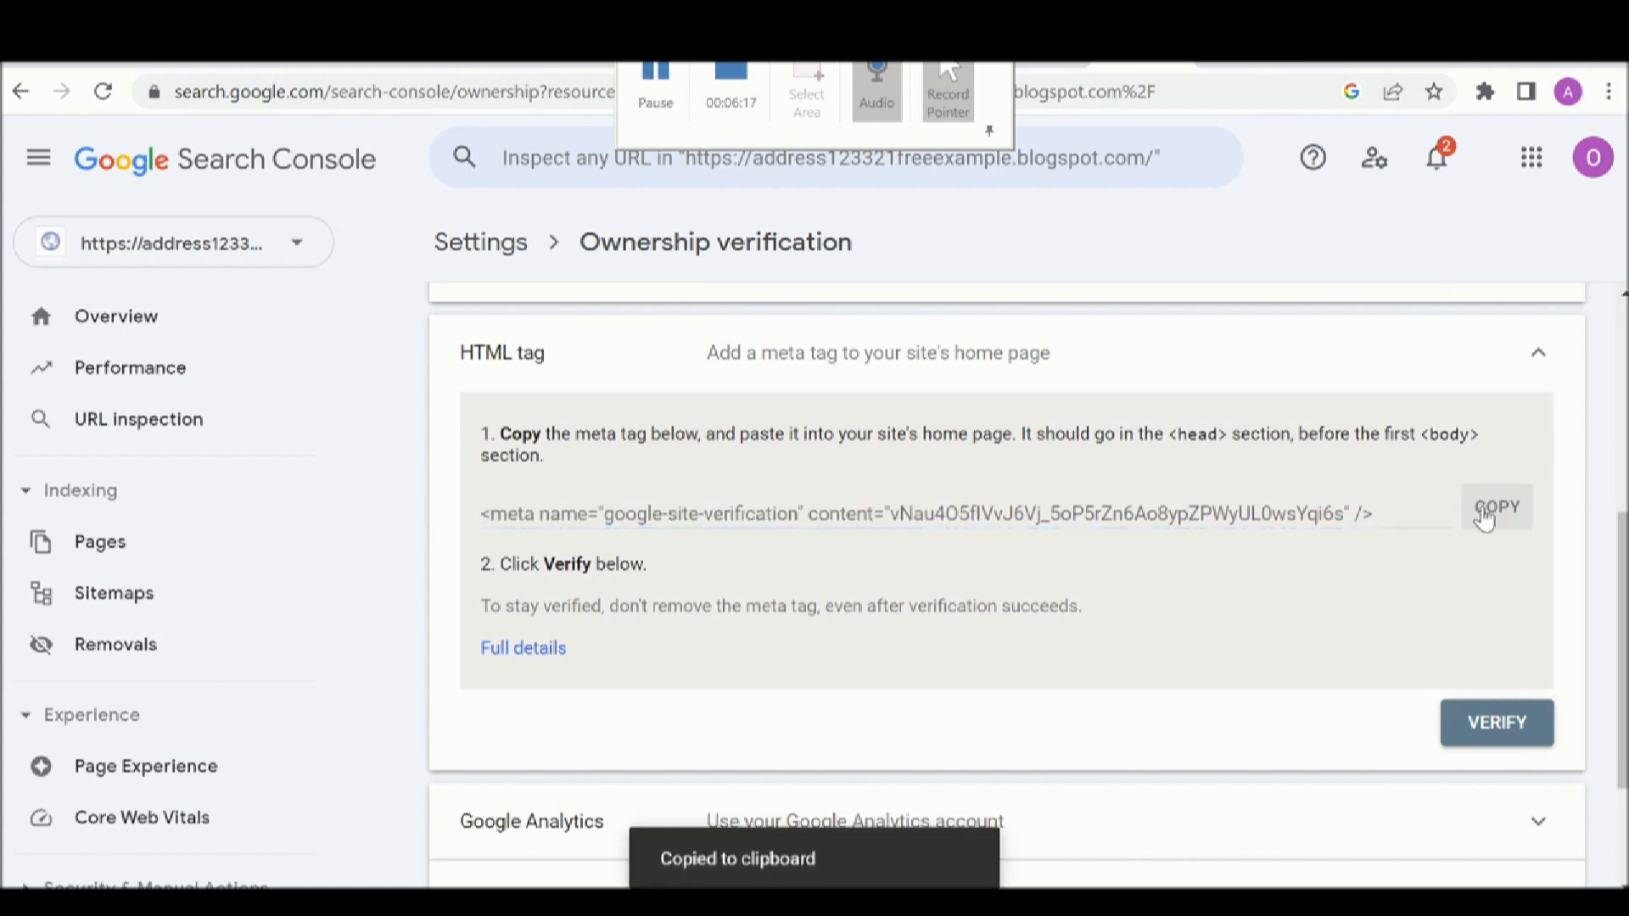
Switch to Blogger, paste the site verification meta tag directly after <head> in the theme's HTML, and save the theme
{"action": "left_click", "coordinate": [1045, 70]}
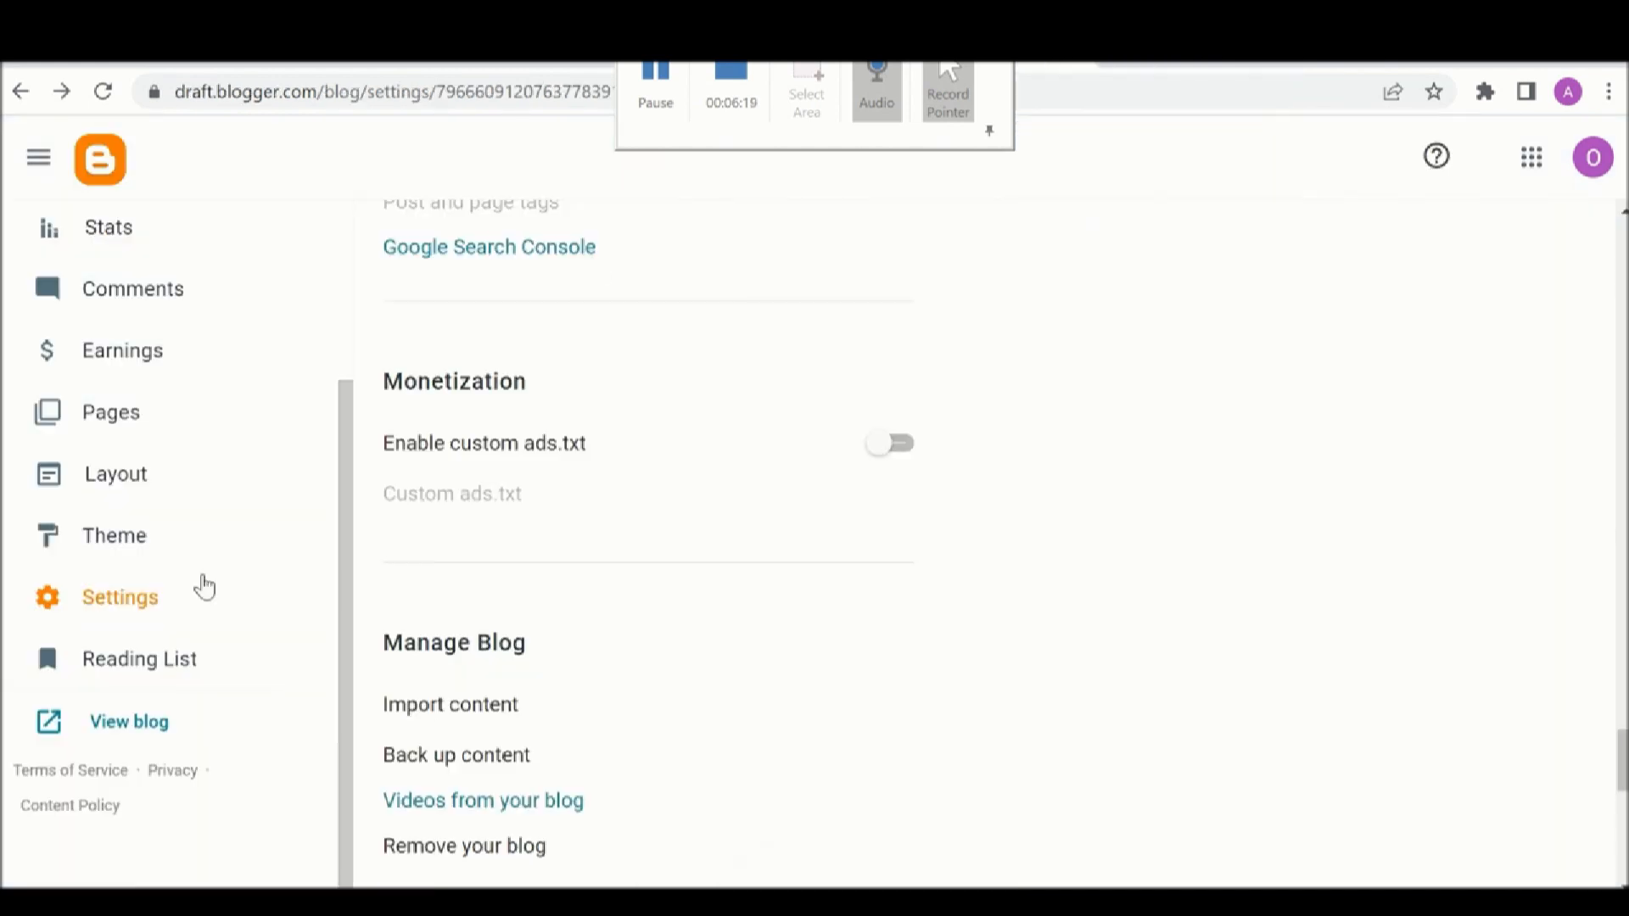
{"action": "left_click", "coordinate": [113, 550]}
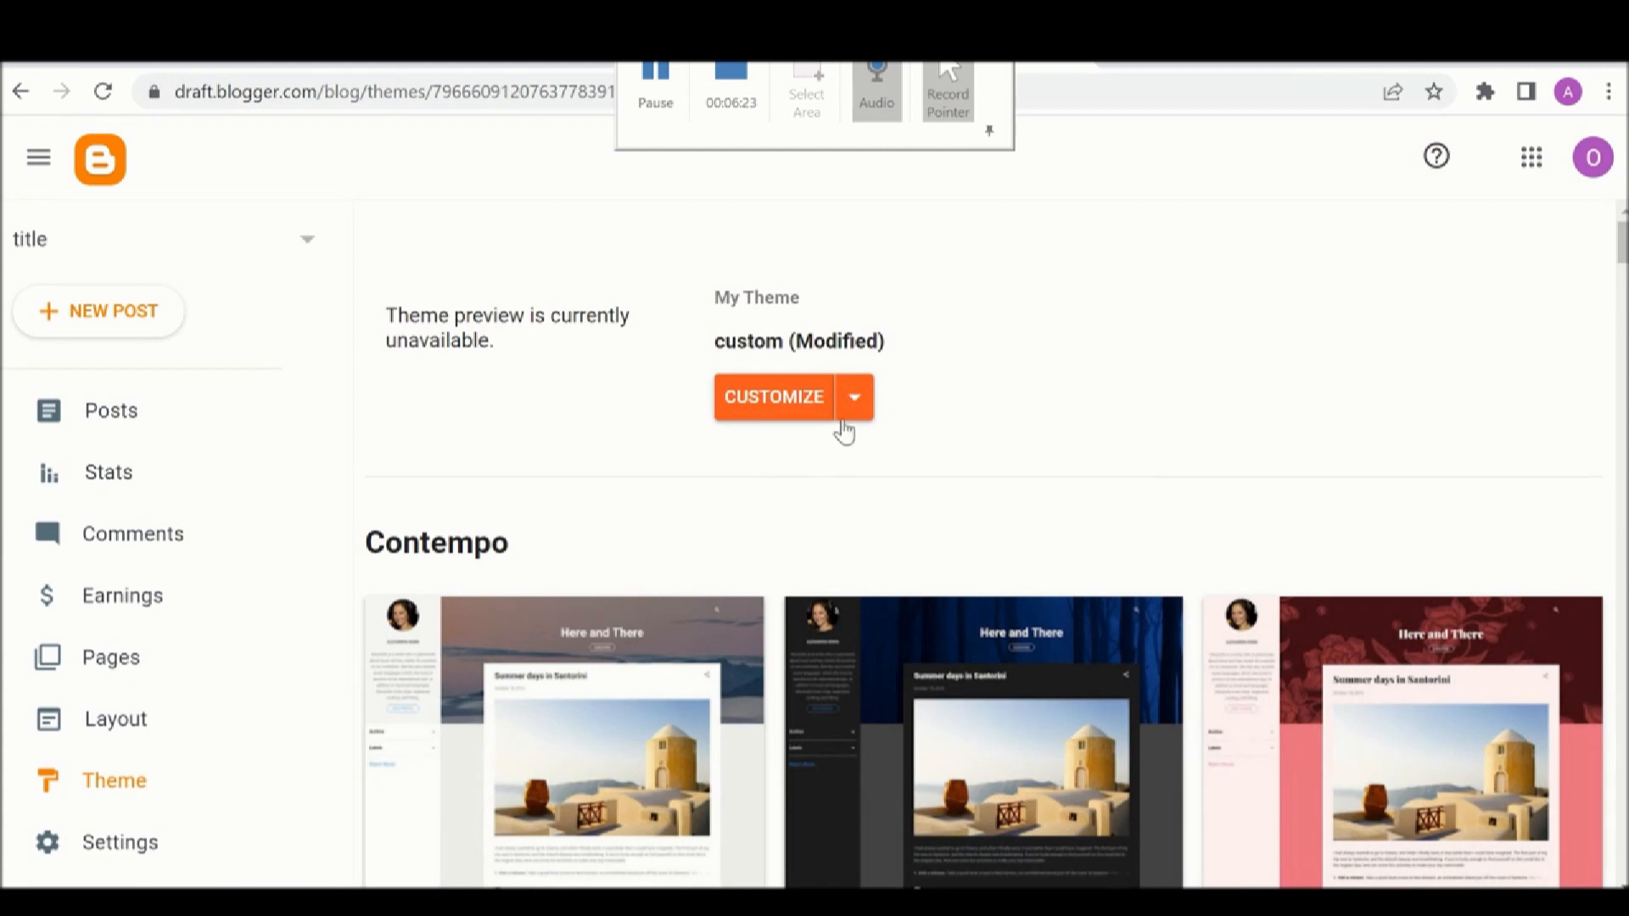
{"action": "left_click", "coordinate": [857, 406]}
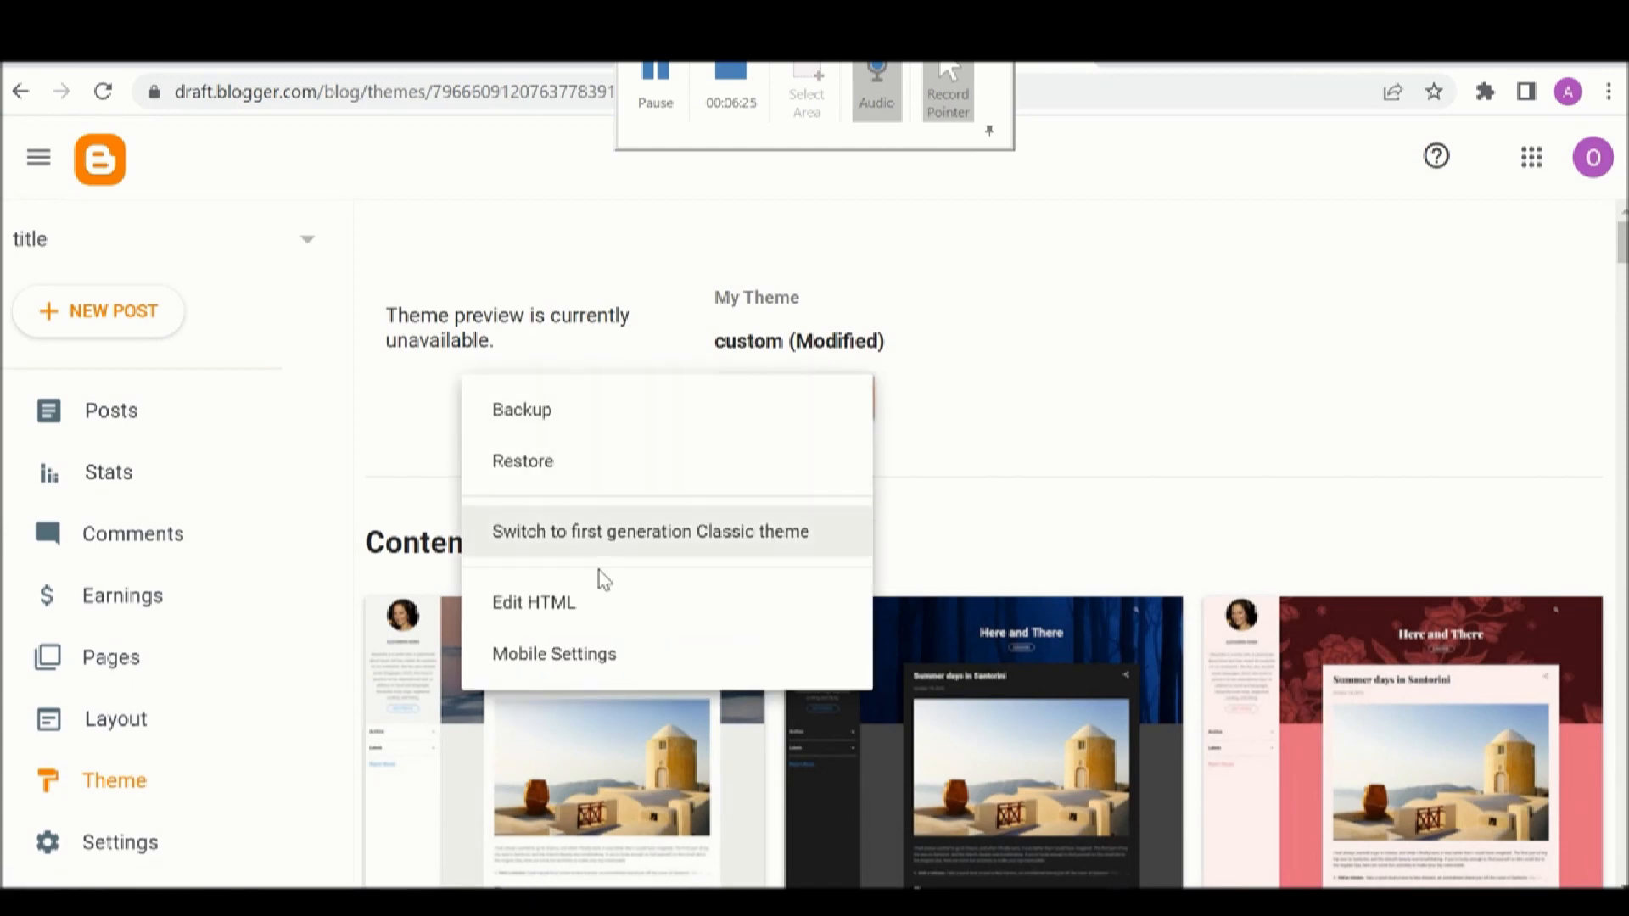
{"action": "left_click", "coordinate": [584, 602]}
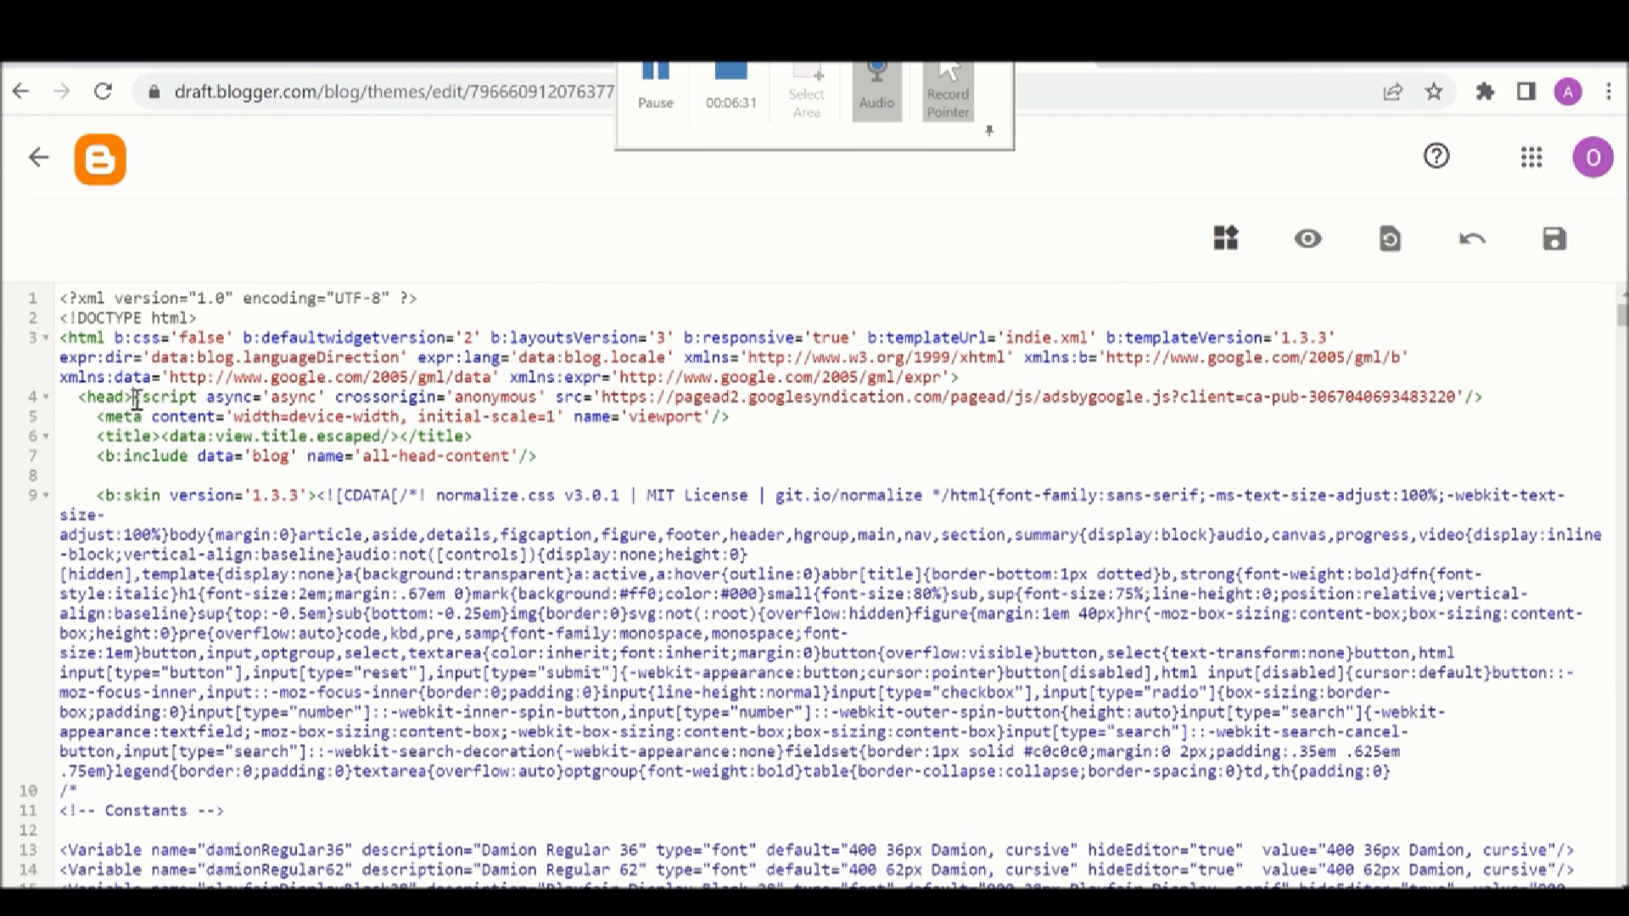
{"action": "key", "text": "ctrl+v"}
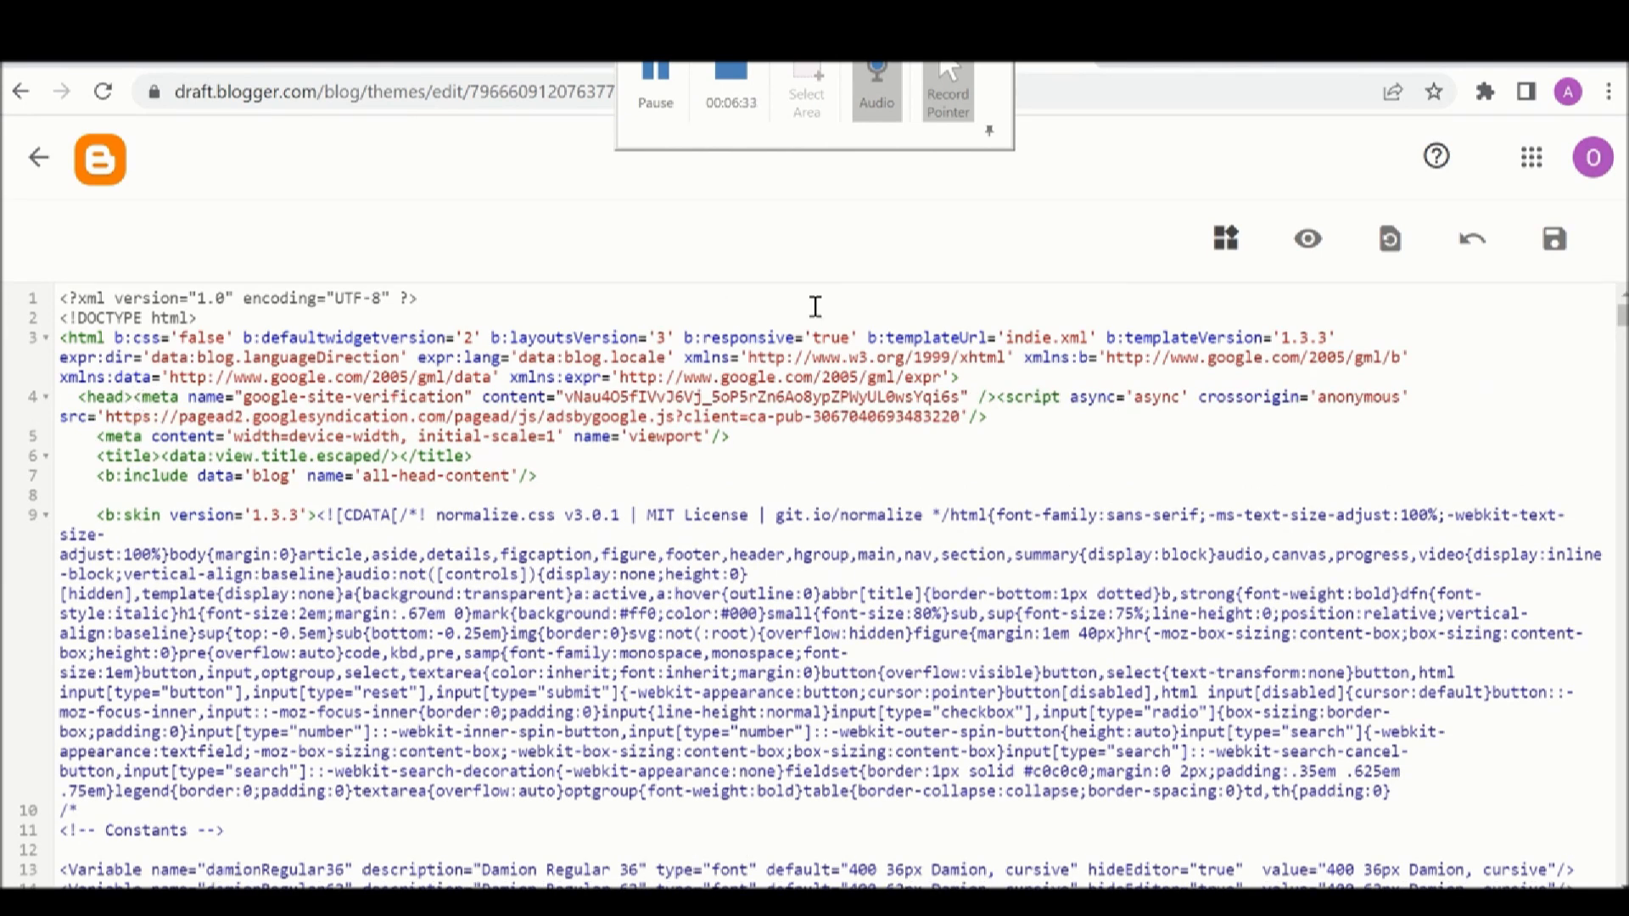
{"action": "left_click", "coordinate": [1542, 252]}
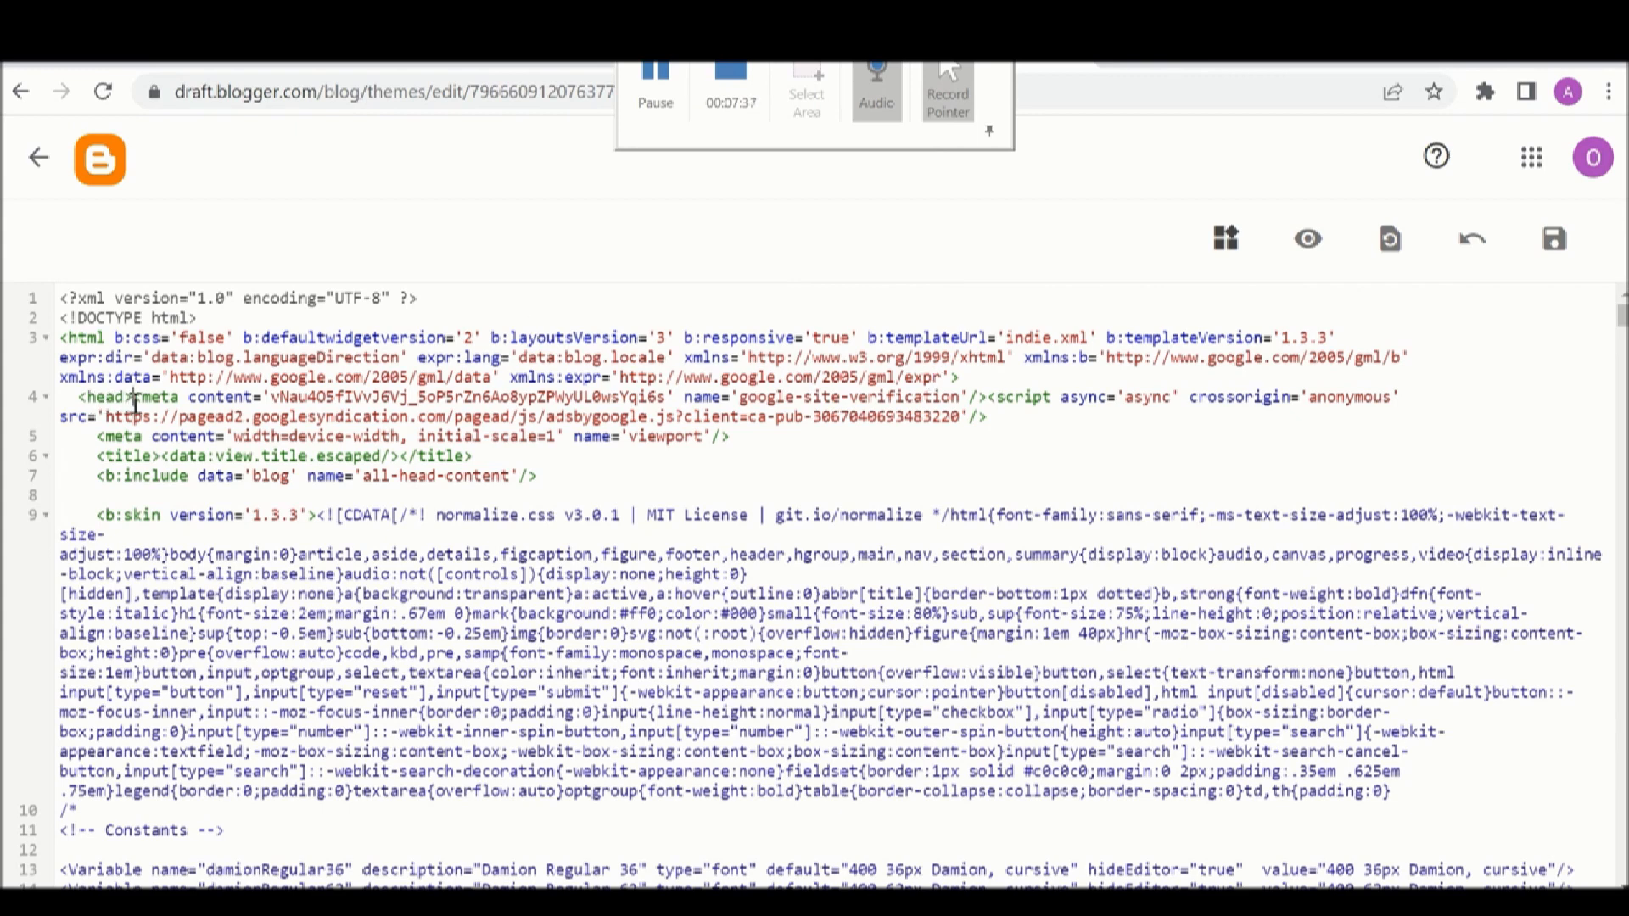
Highlight the opening <head> tag in the theme's HTML to check where the verification meta tag sits, and clear the selection
{"action": "key", "text": "shift+Left"}
{"action": "key", "text": "shift+Left"}
{"action": "key", "text": "shift+Left"}
{"action": "key", "text": "shift+Left"}
{"action": "key", "text": "shift+Left"}
{"action": "key", "text": "shift+Left"}
{"action": "key", "text": "shift+Left"}
{"action": "key", "text": "shift+Left"}
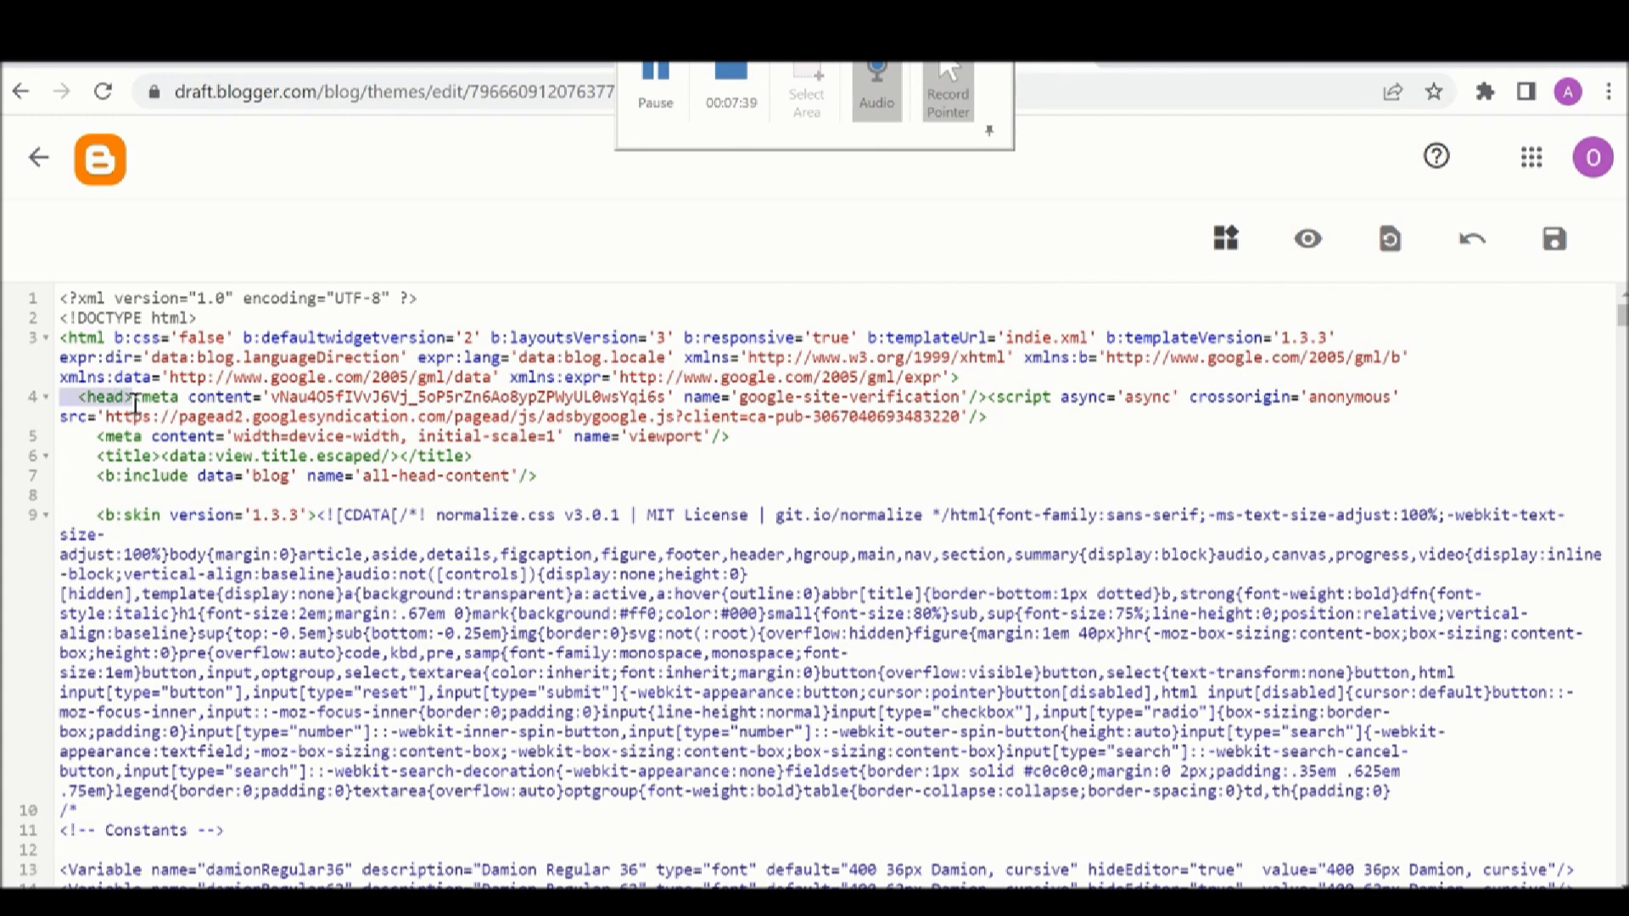
{"action": "left_click", "coordinate": [135, 404]}
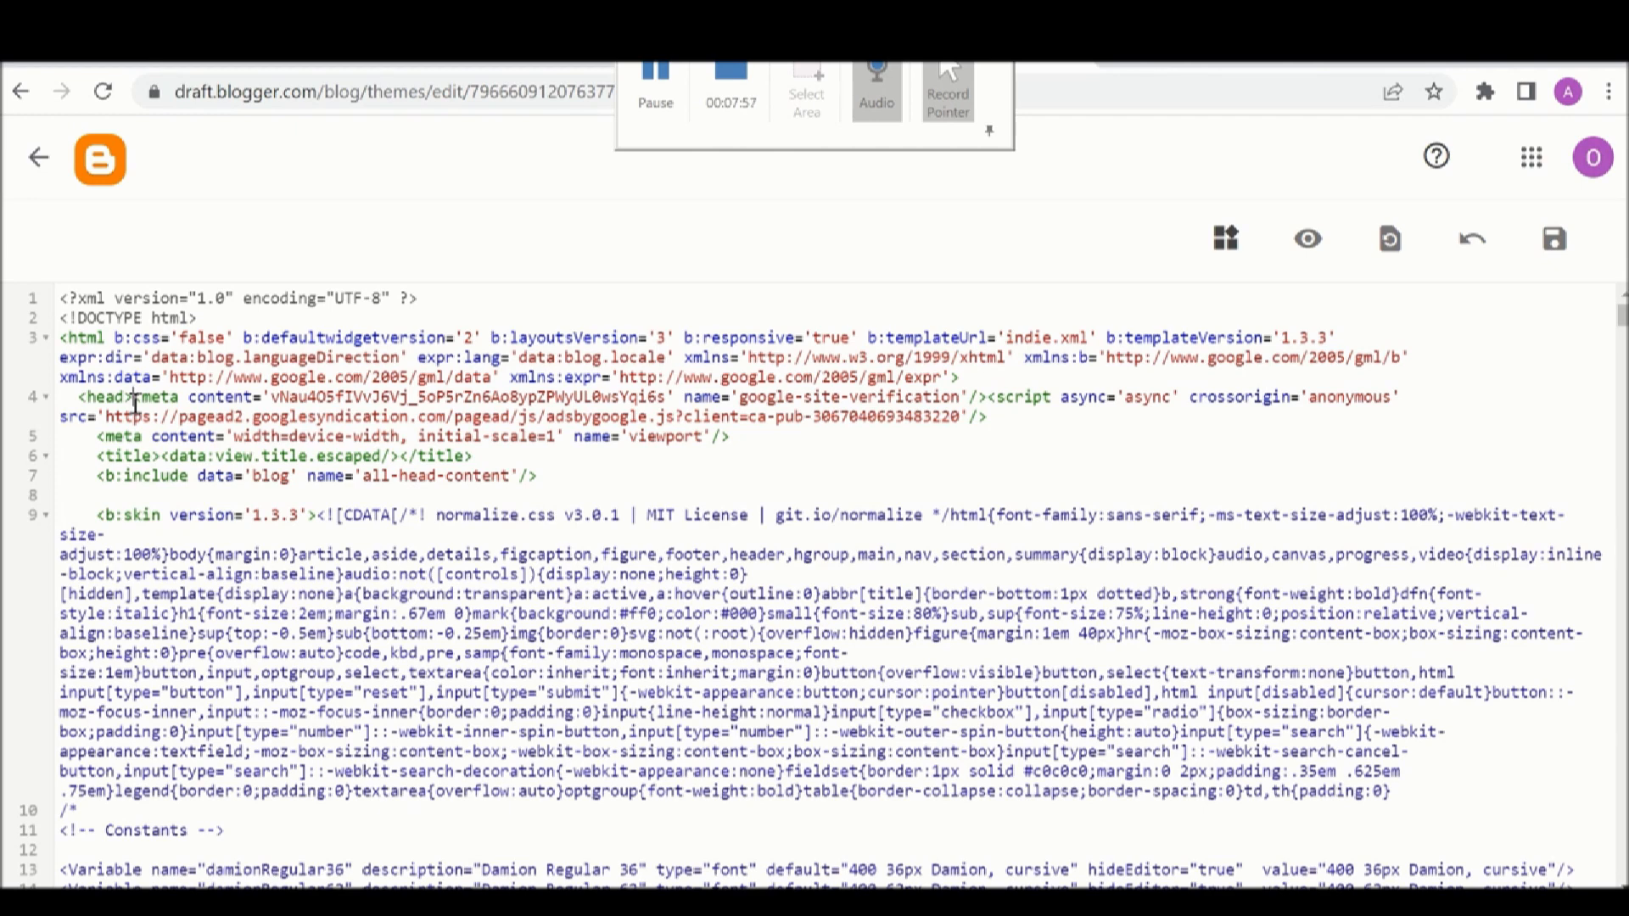
Leave the theme's HTML editor and look through the blog settings, from comments to crawlers, monetization and Manage Blog
{"action": "left_click", "coordinate": [38, 158]}
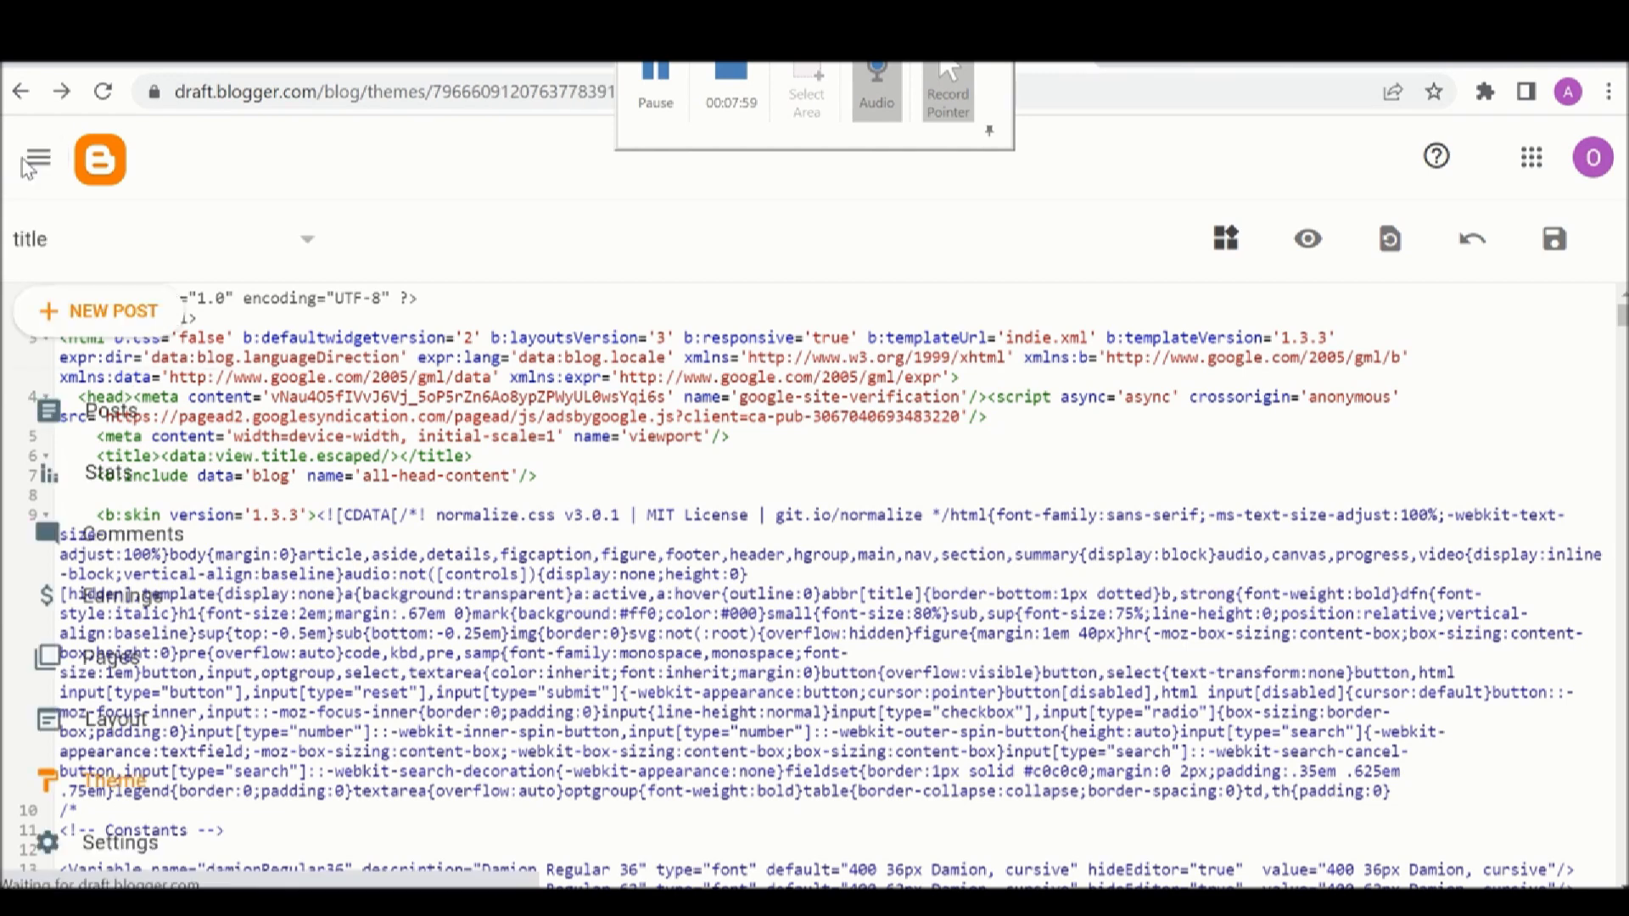
{"action": "left_click", "coordinate": [132, 845]}
{"action": "scroll", "coordinate": [556, 724], "scroll_direction": "down", "scroll_amount": 20}
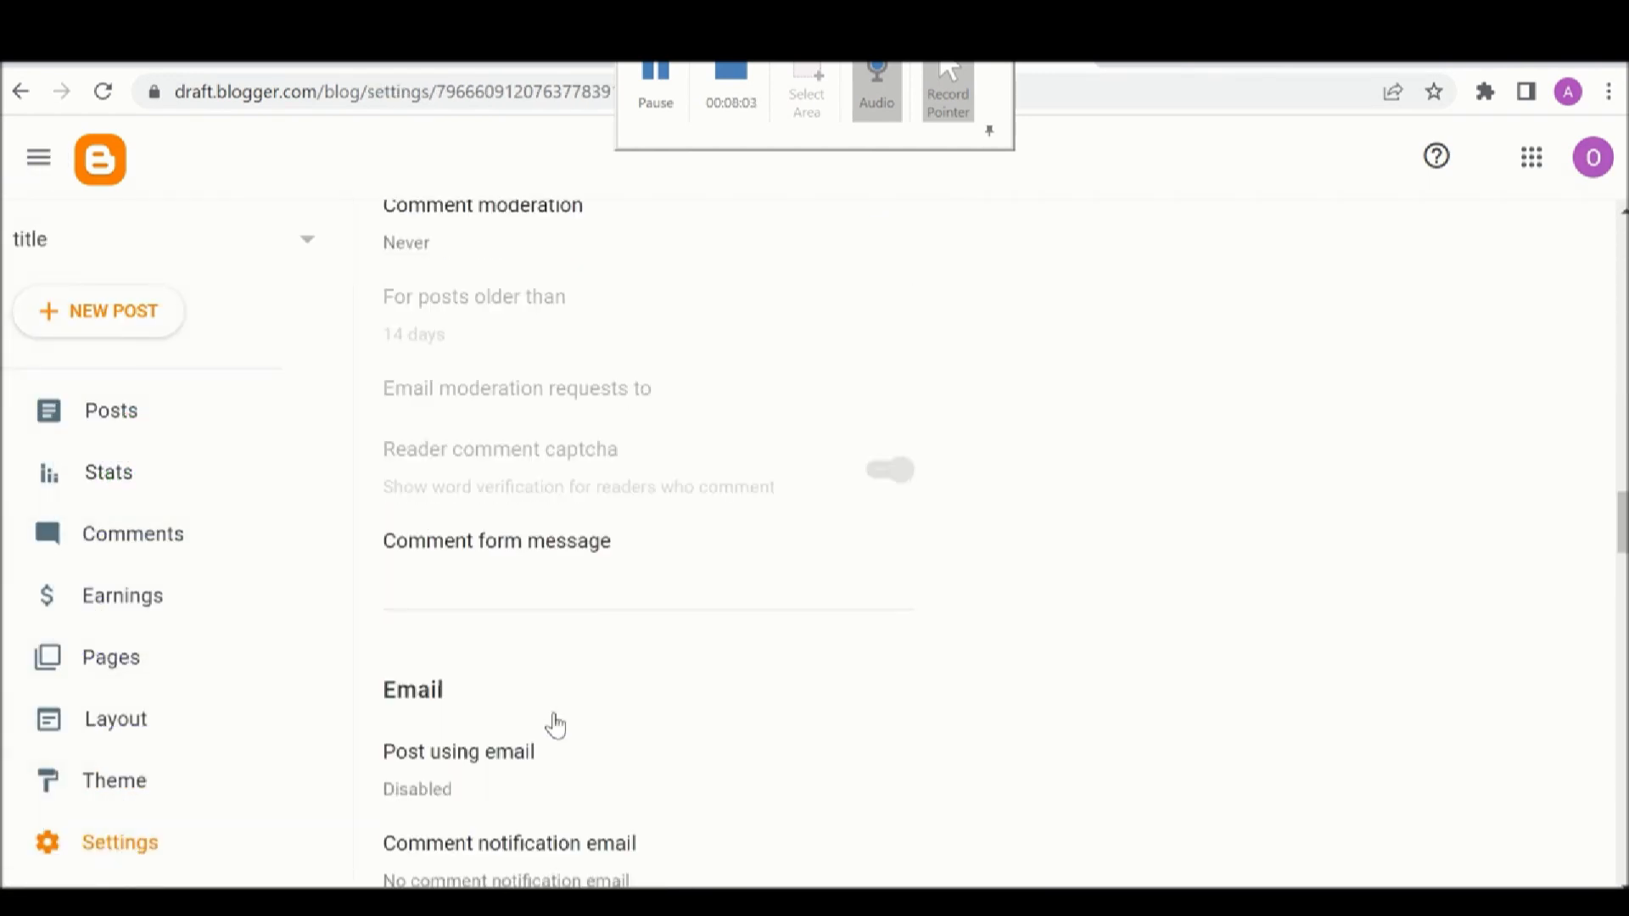
{"action": "scroll", "coordinate": [556, 723], "scroll_direction": "down", "scroll_amount": 15}
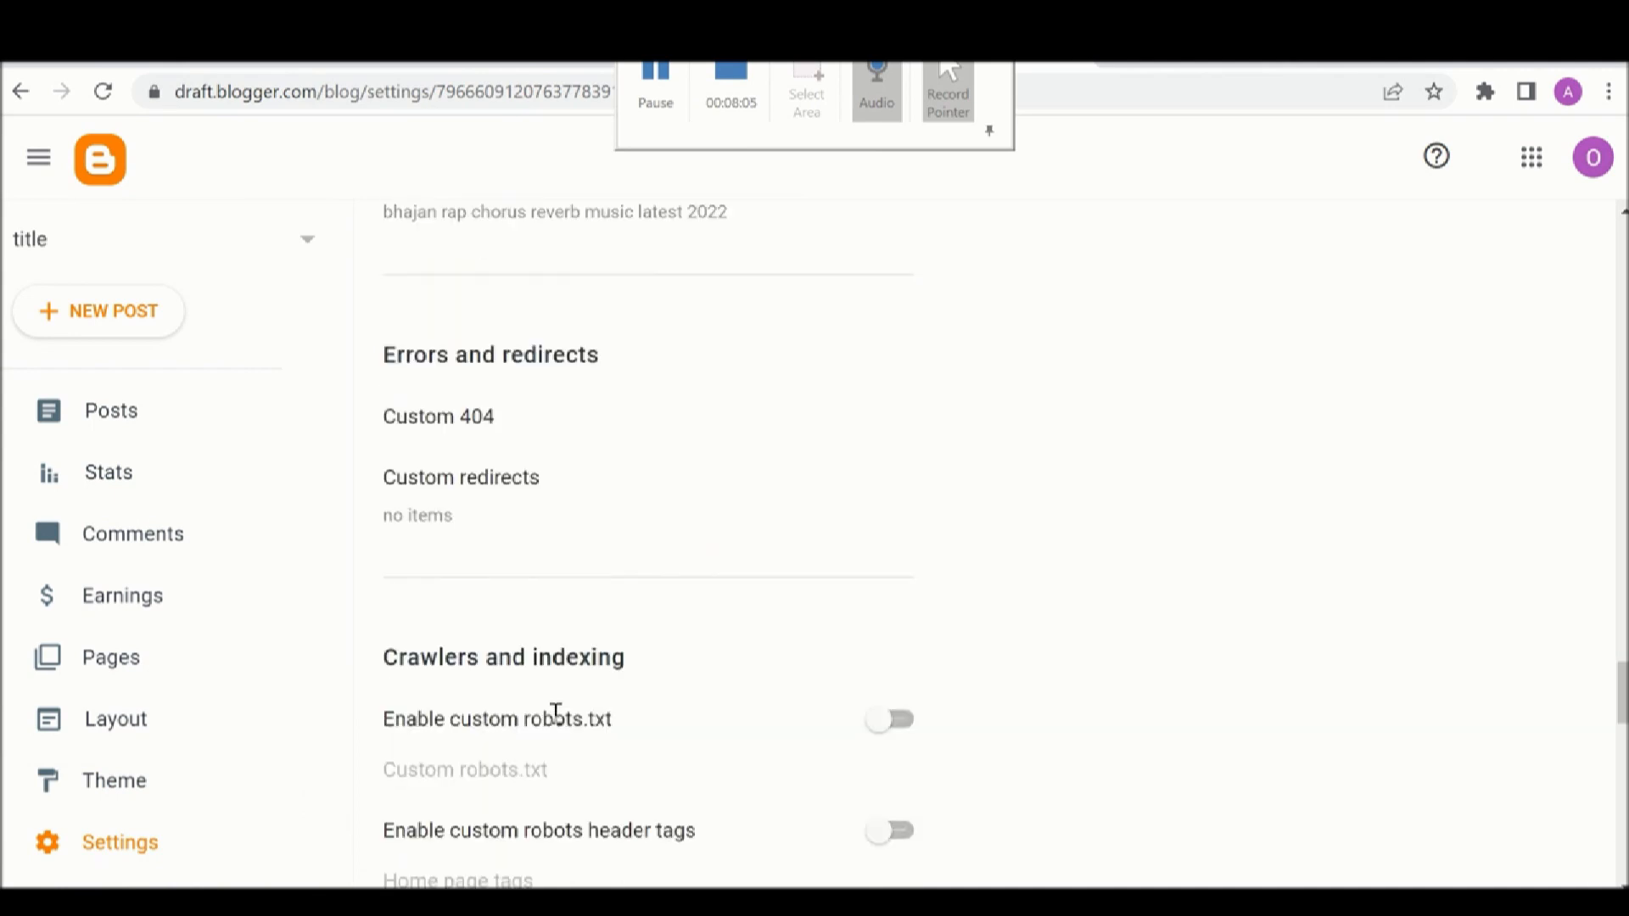
{"action": "scroll", "coordinate": [556, 714], "scroll_direction": "down", "scroll_amount": 7}
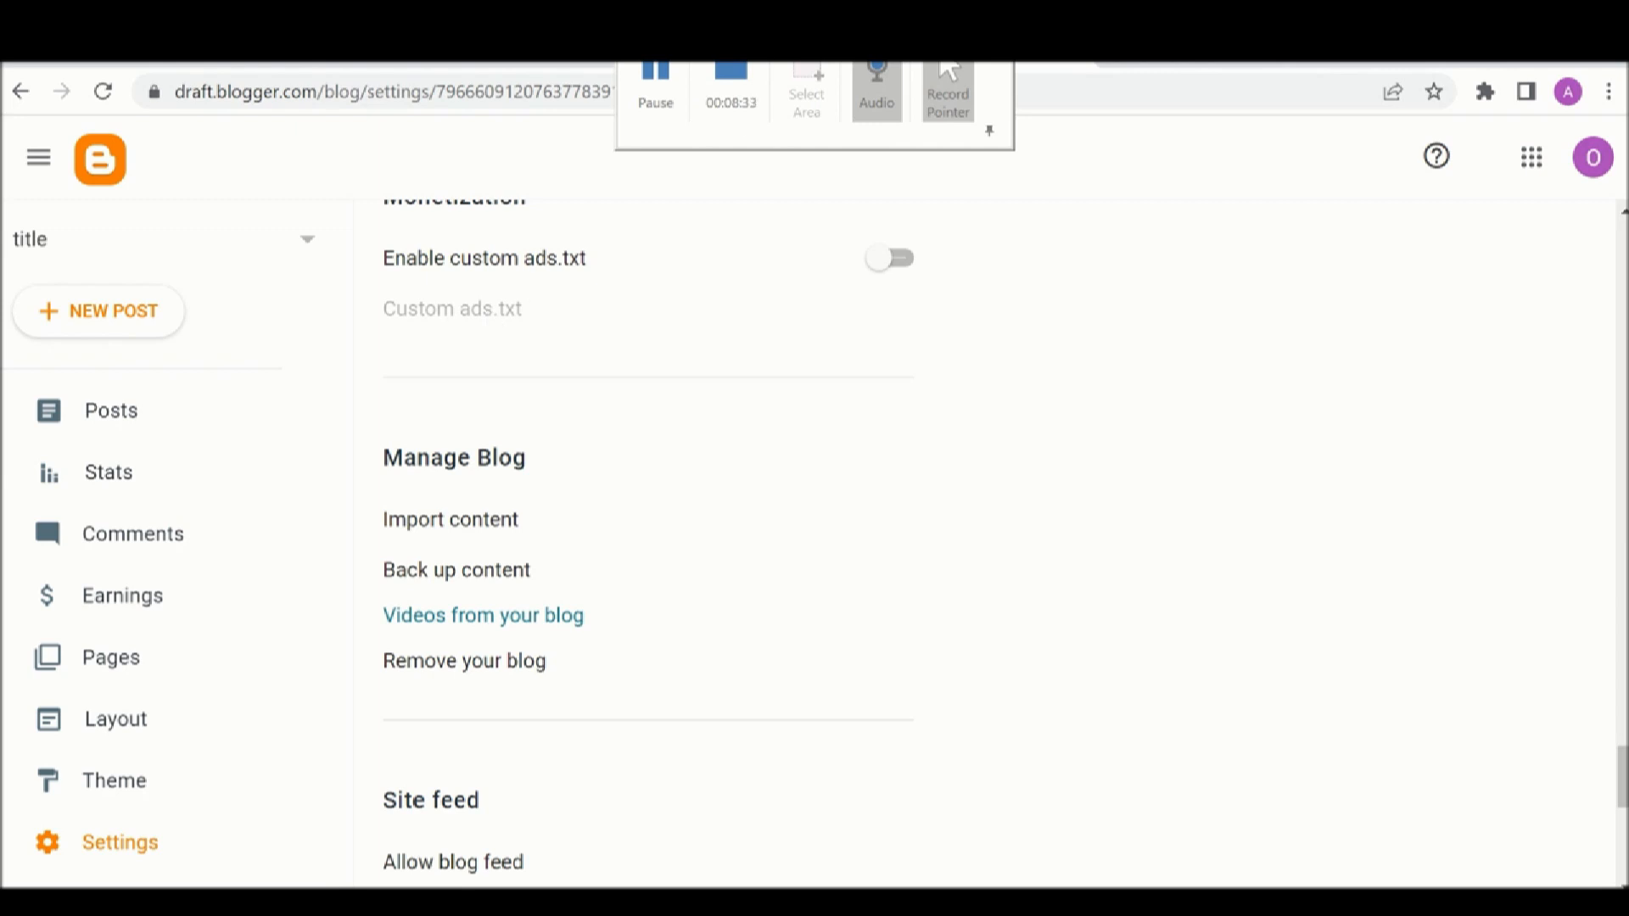
{"action": "left_click", "coordinate": [731, 98]}
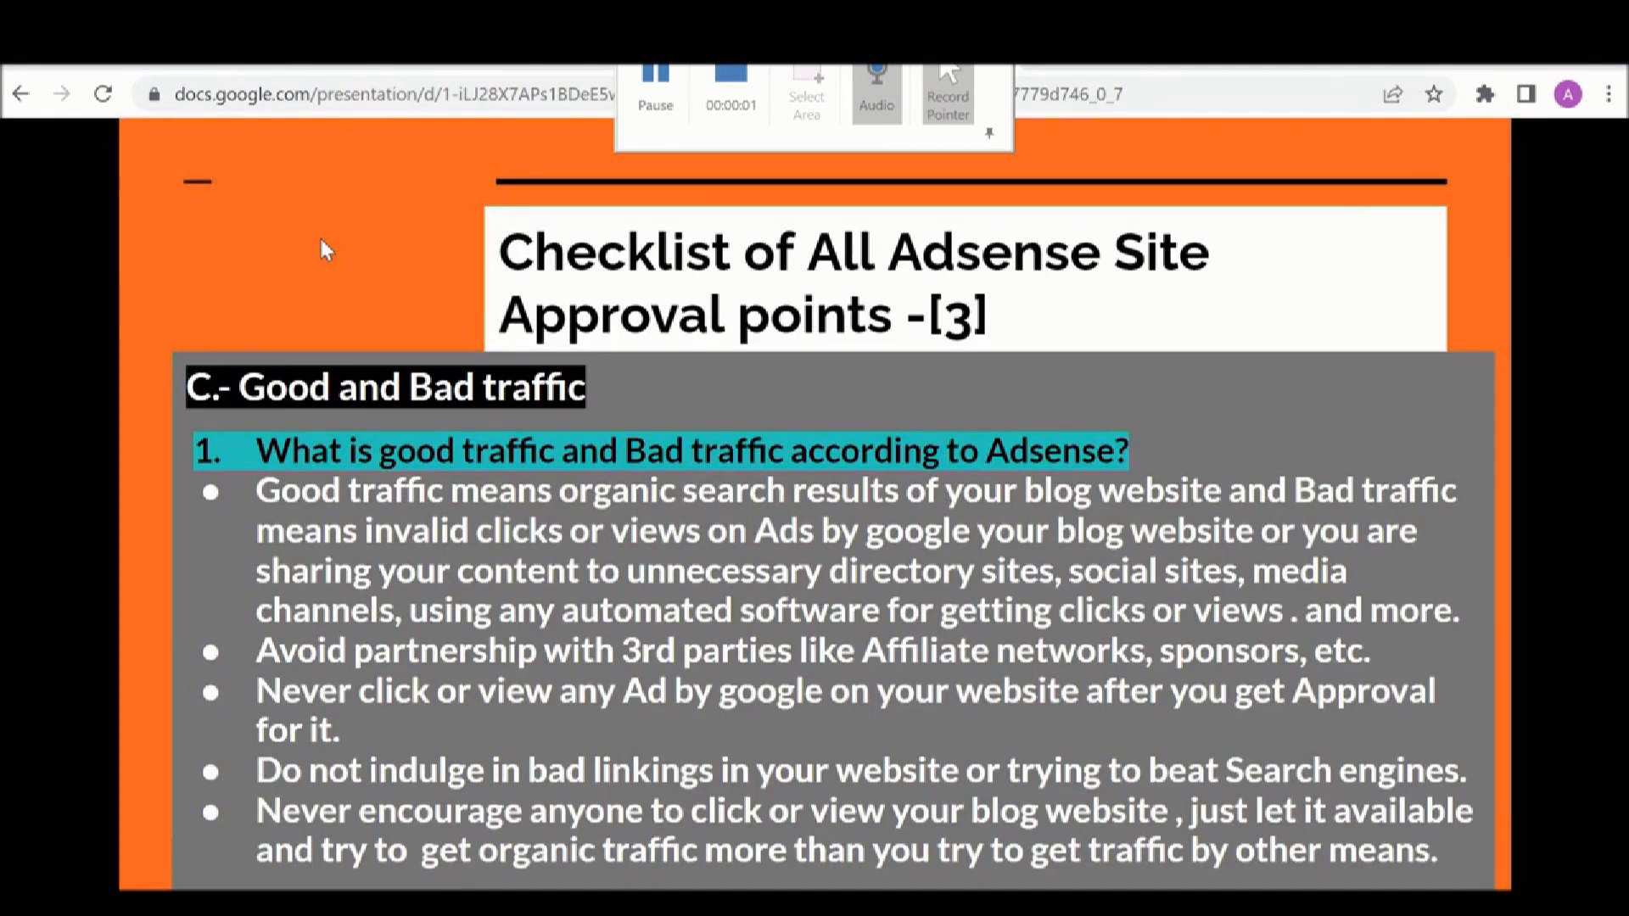
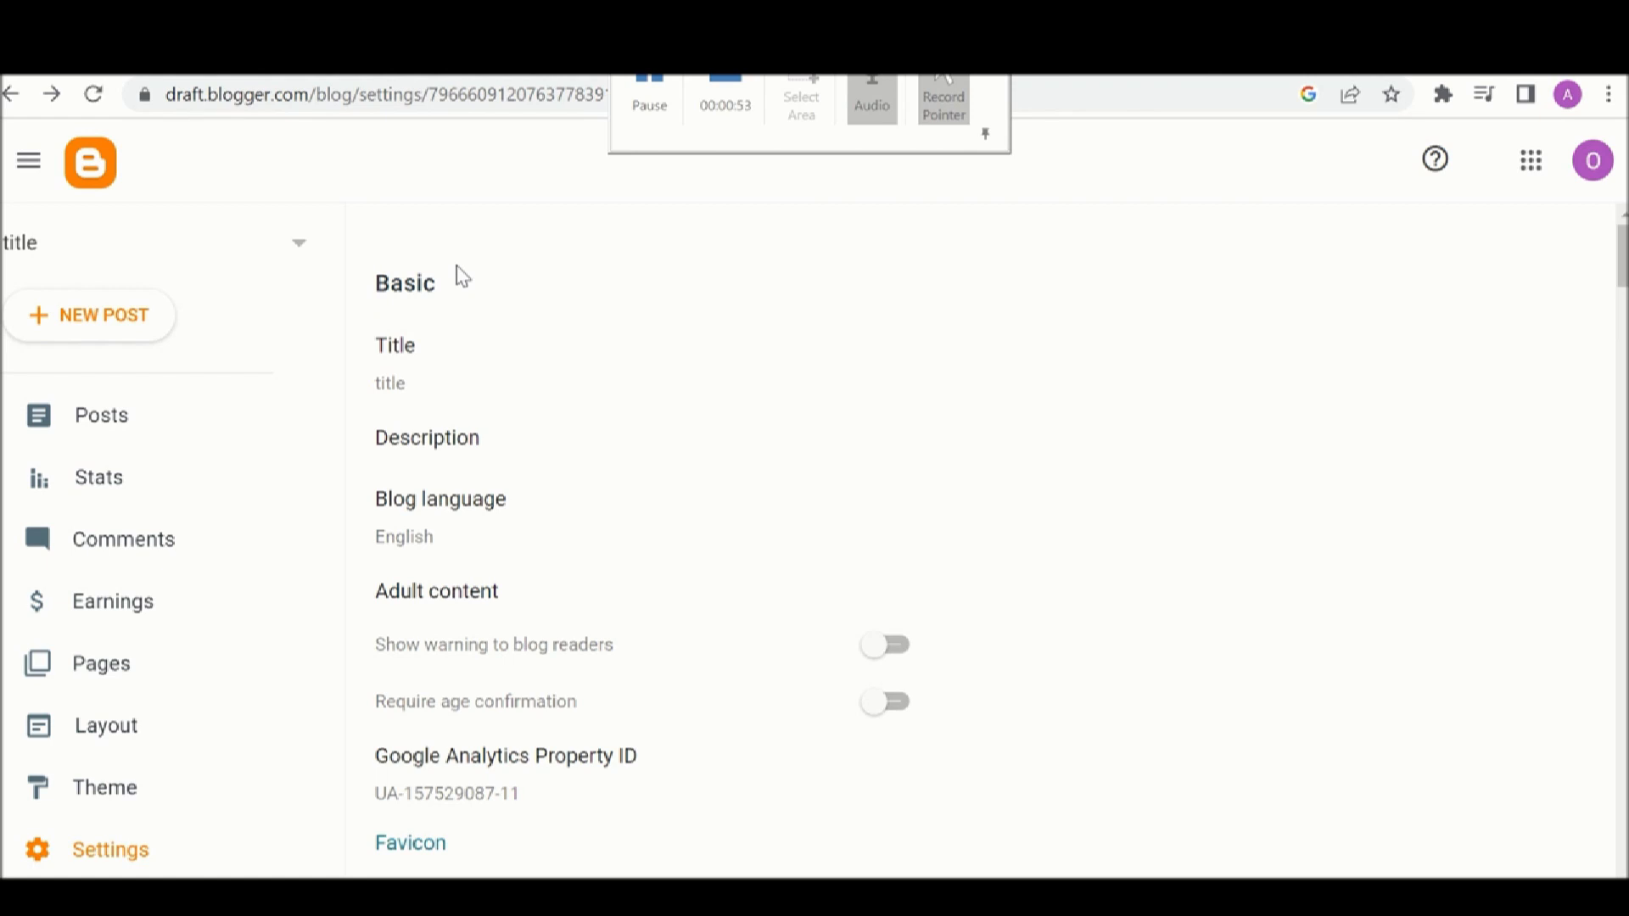
Save the blog's title as "title" and save its description empty
{"action": "left_click", "coordinate": [404, 384]}
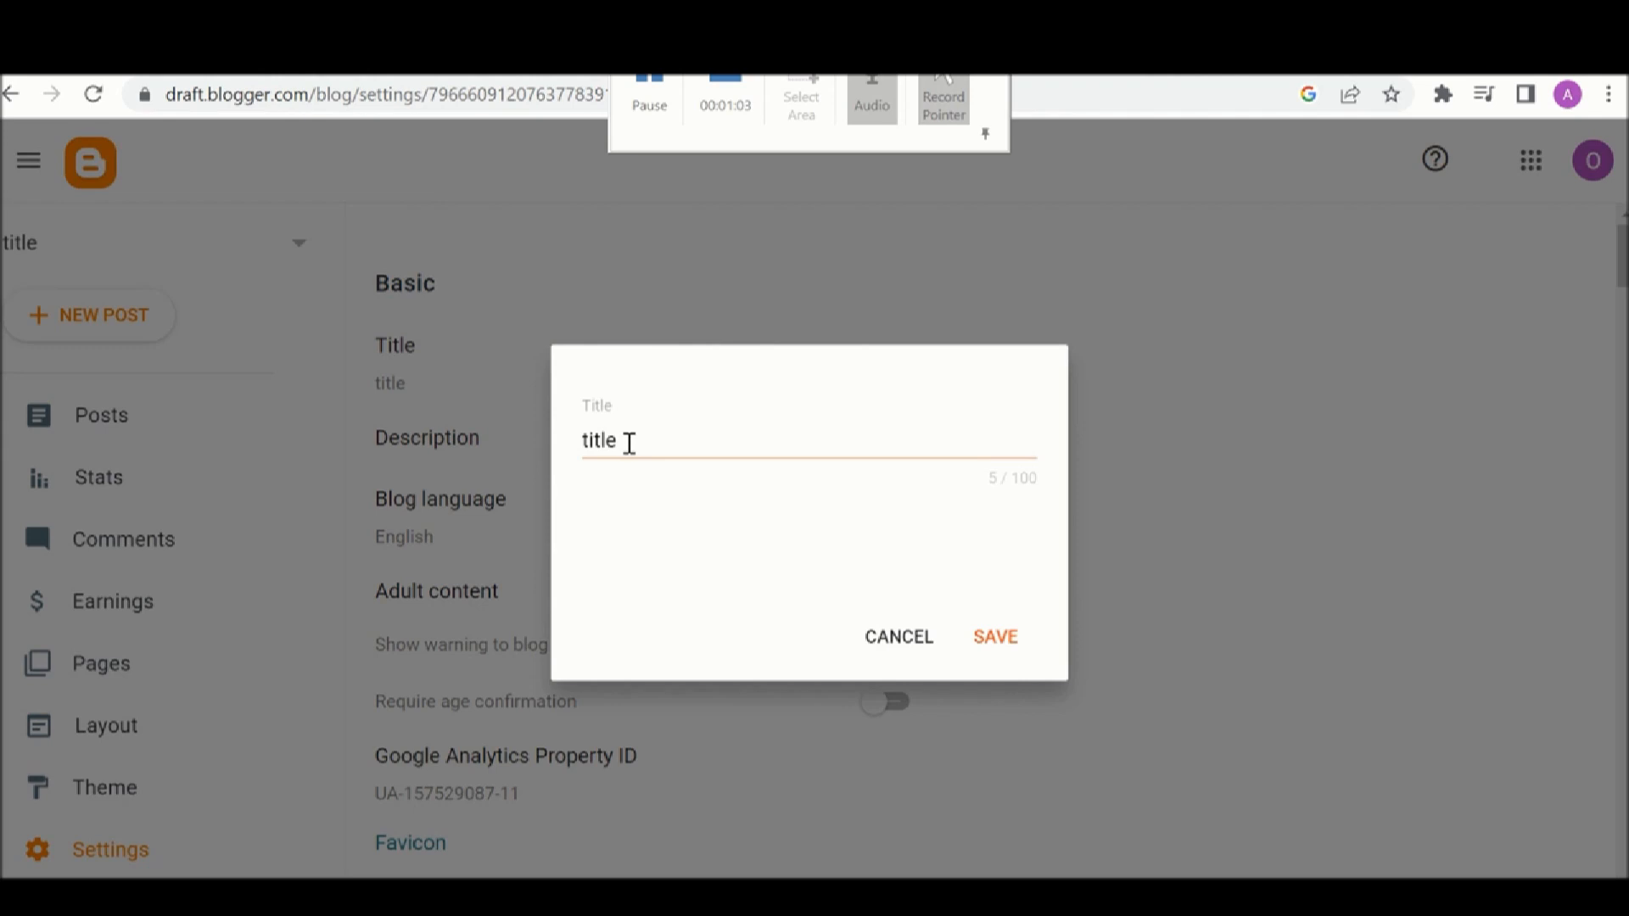
{"action": "left_click", "coordinate": [989, 638]}
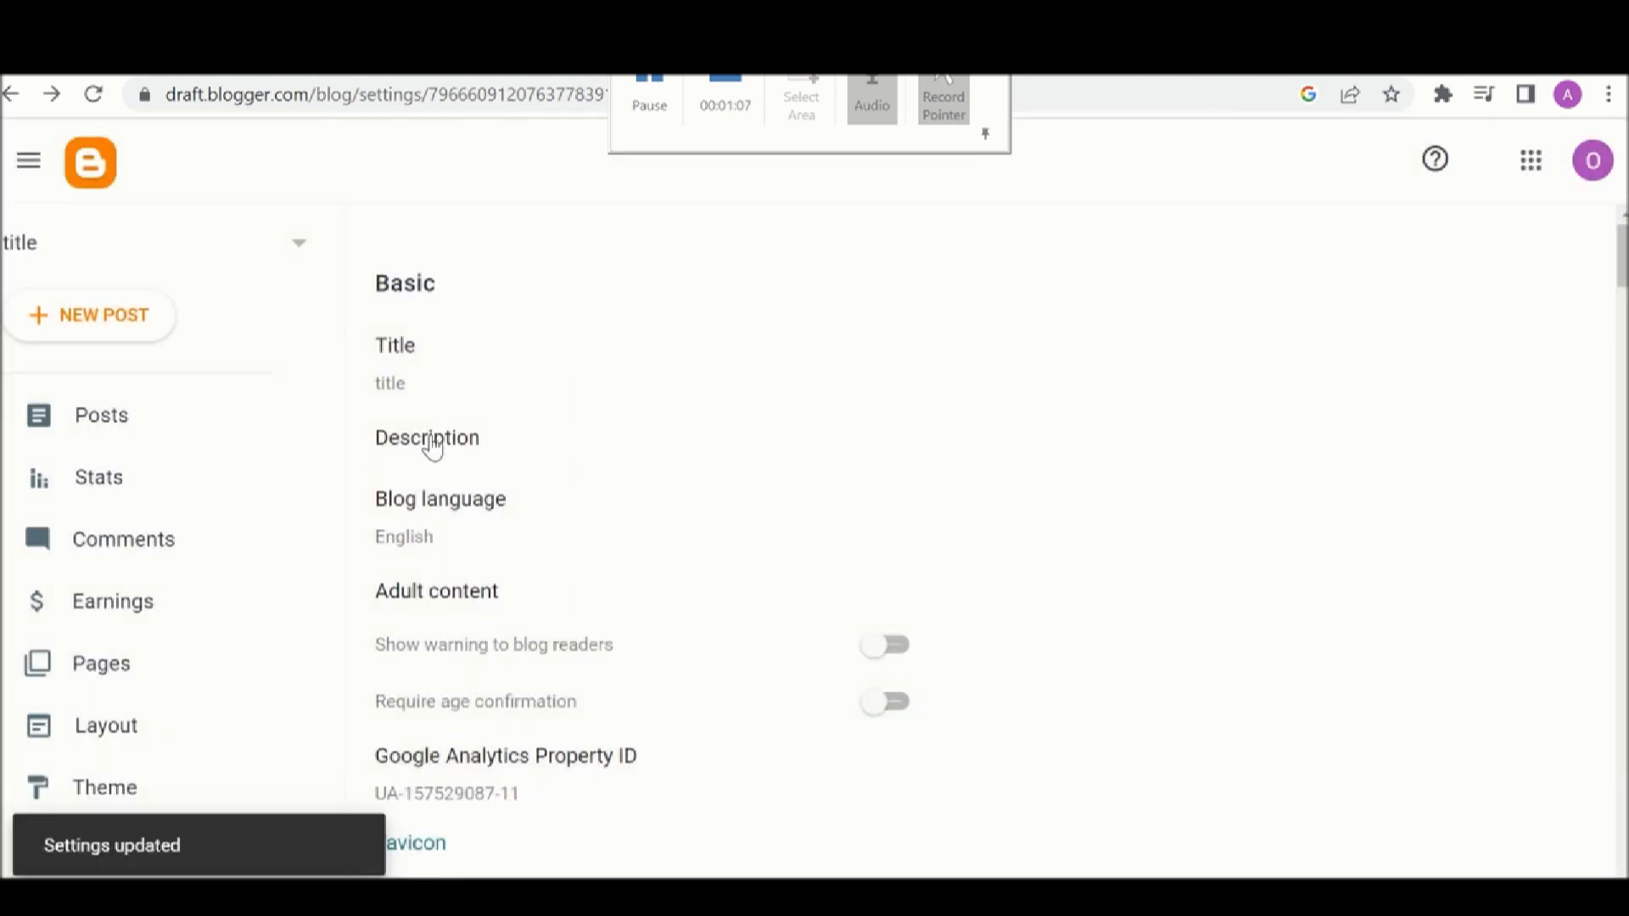
{"action": "left_click", "coordinate": [432, 447]}
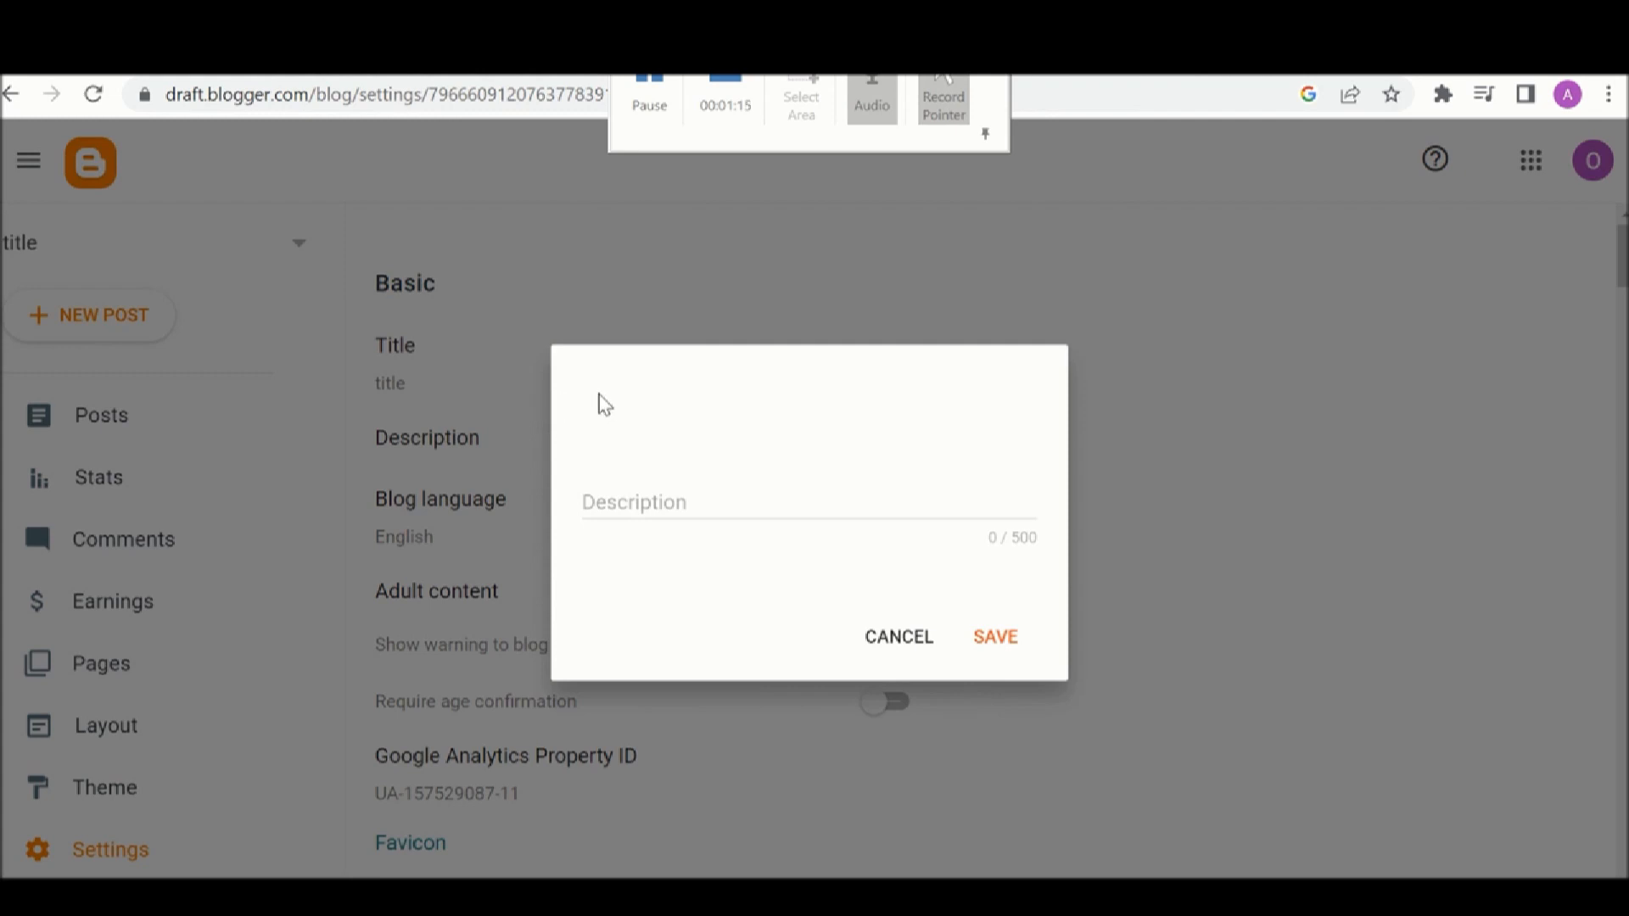
{"action": "left_click", "coordinate": [989, 642]}
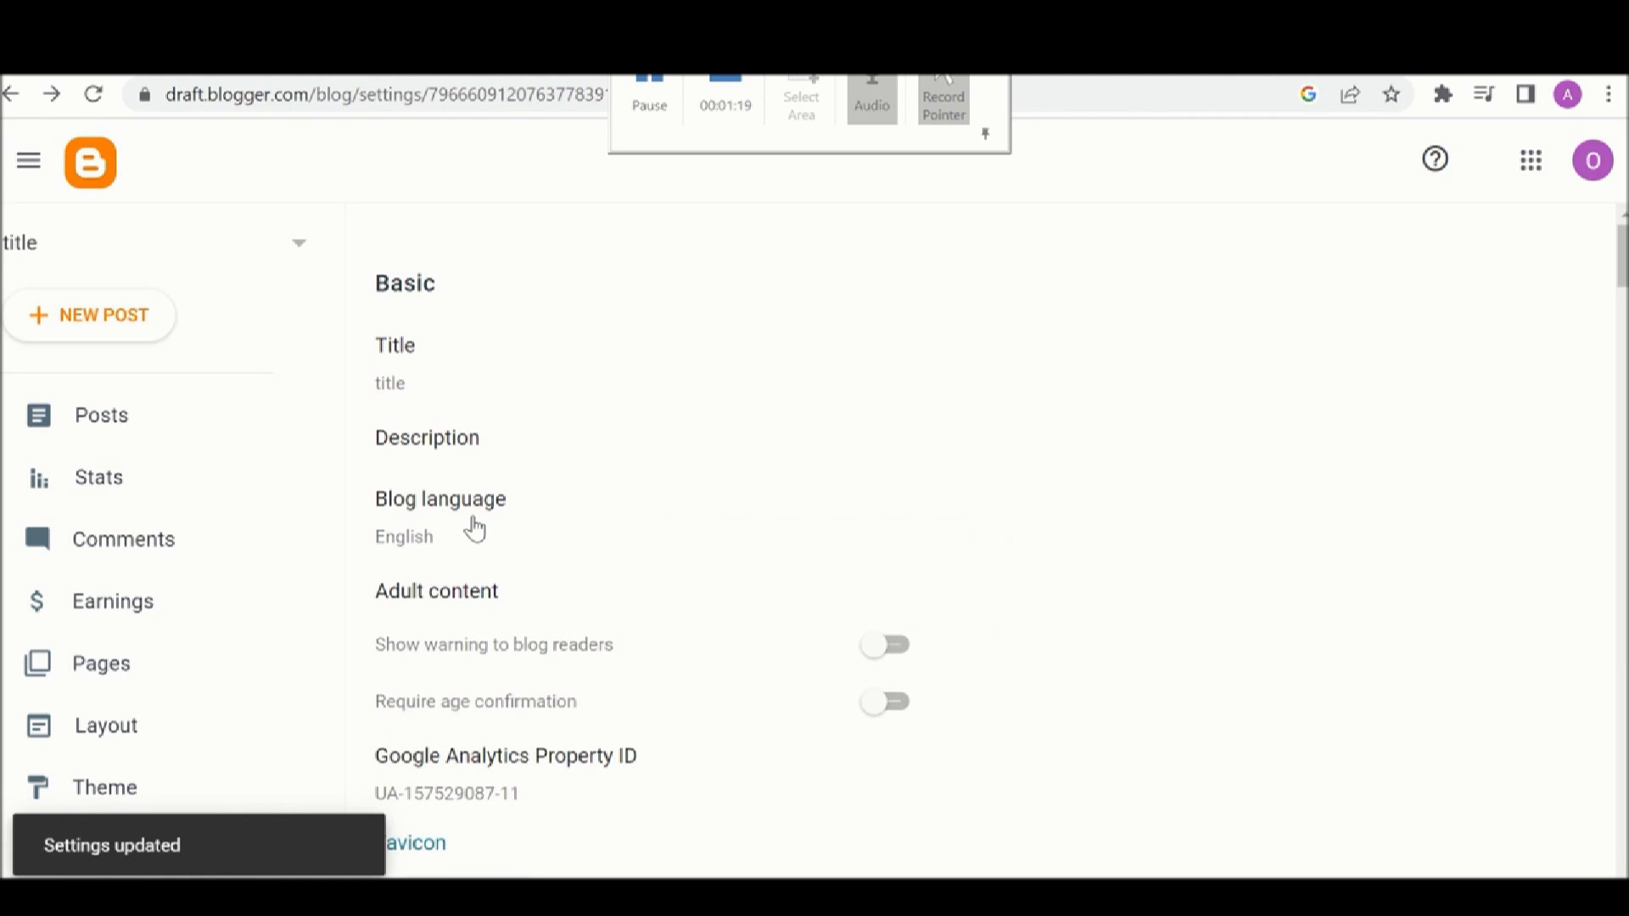
Look through the available blog languages, choose English as the blog language and save it
{"action": "left_click", "coordinate": [475, 524]}
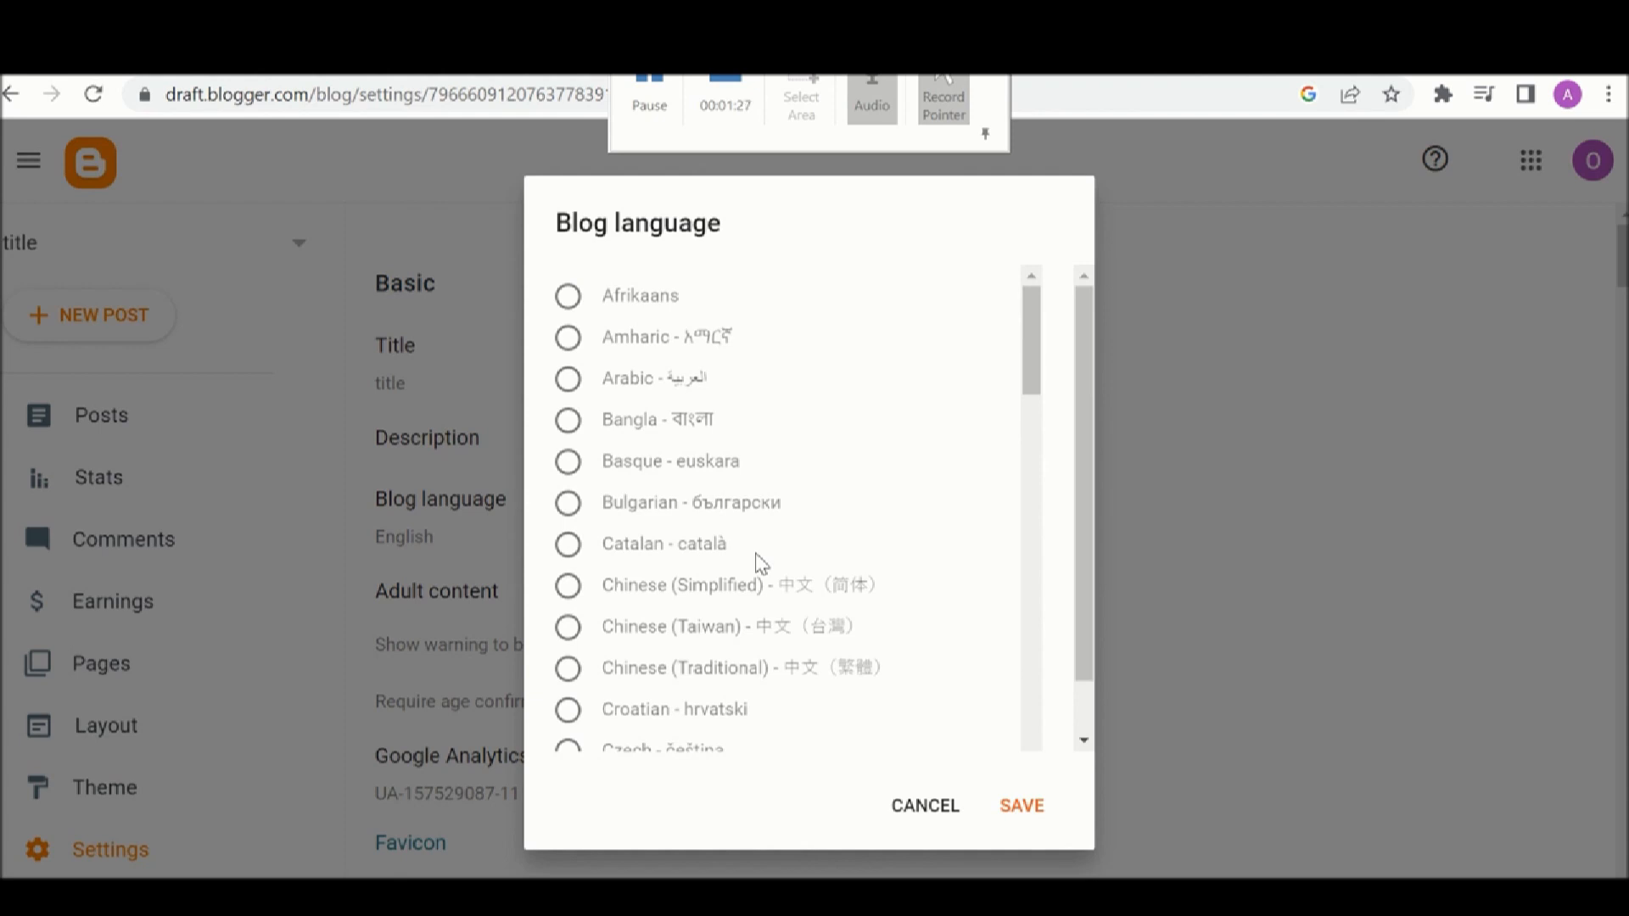
{"action": "scroll", "coordinate": [760, 564], "scroll_direction": "down", "scroll_amount": 5}
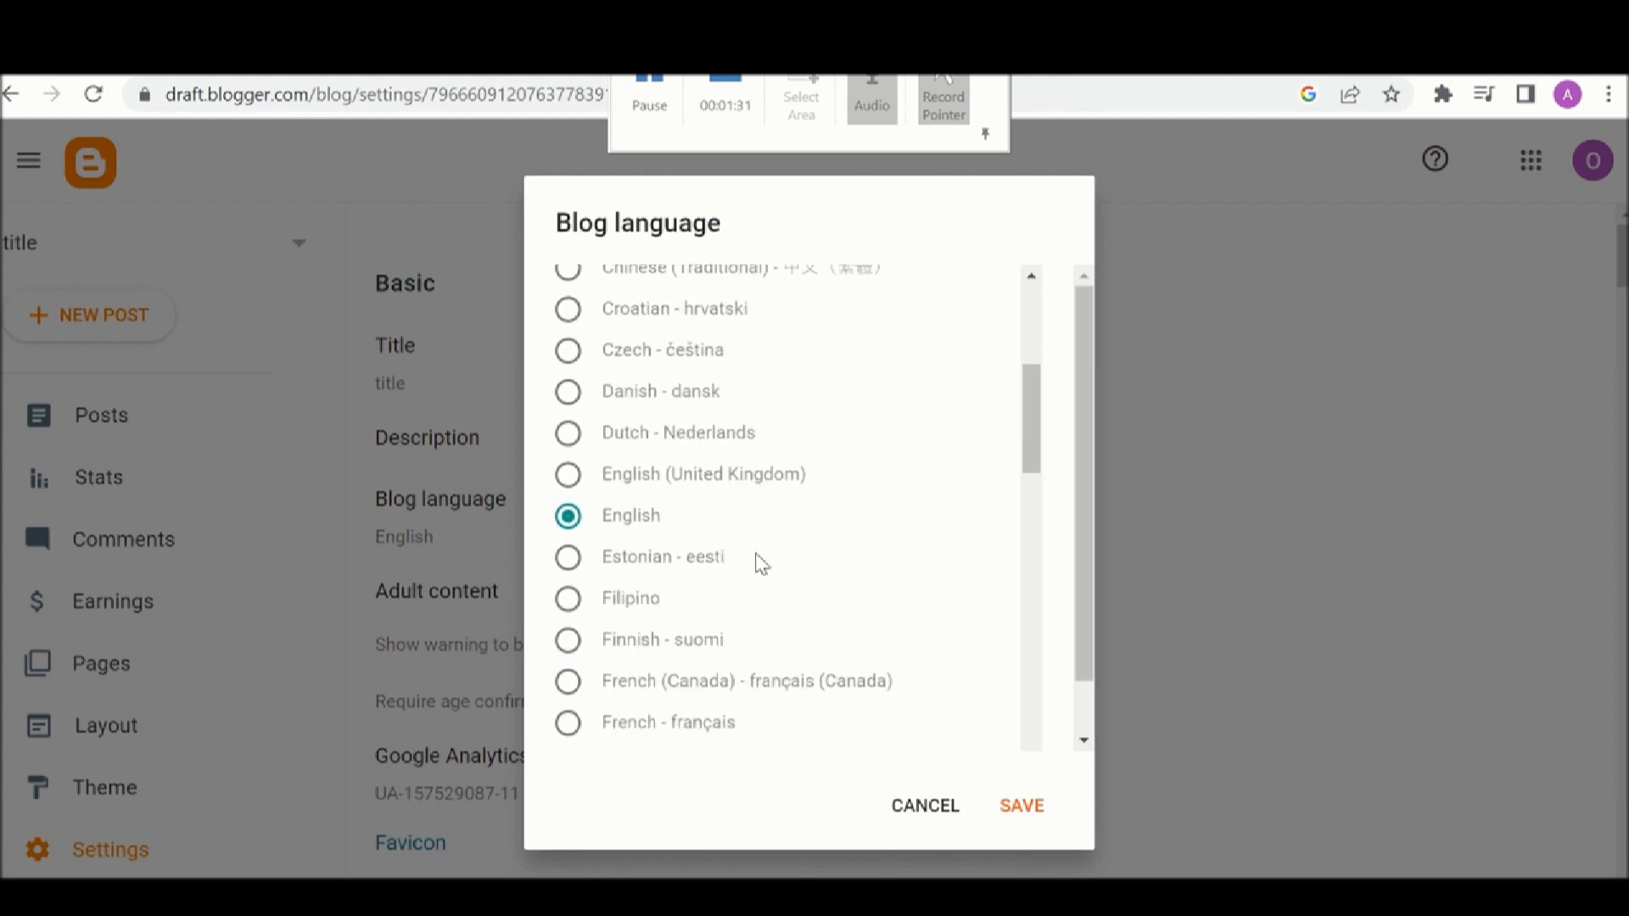
{"action": "scroll", "coordinate": [761, 565], "scroll_direction": "down", "scroll_amount": 2}
{"action": "scroll", "coordinate": [761, 564], "scroll_direction": "down", "scroll_amount": 2}
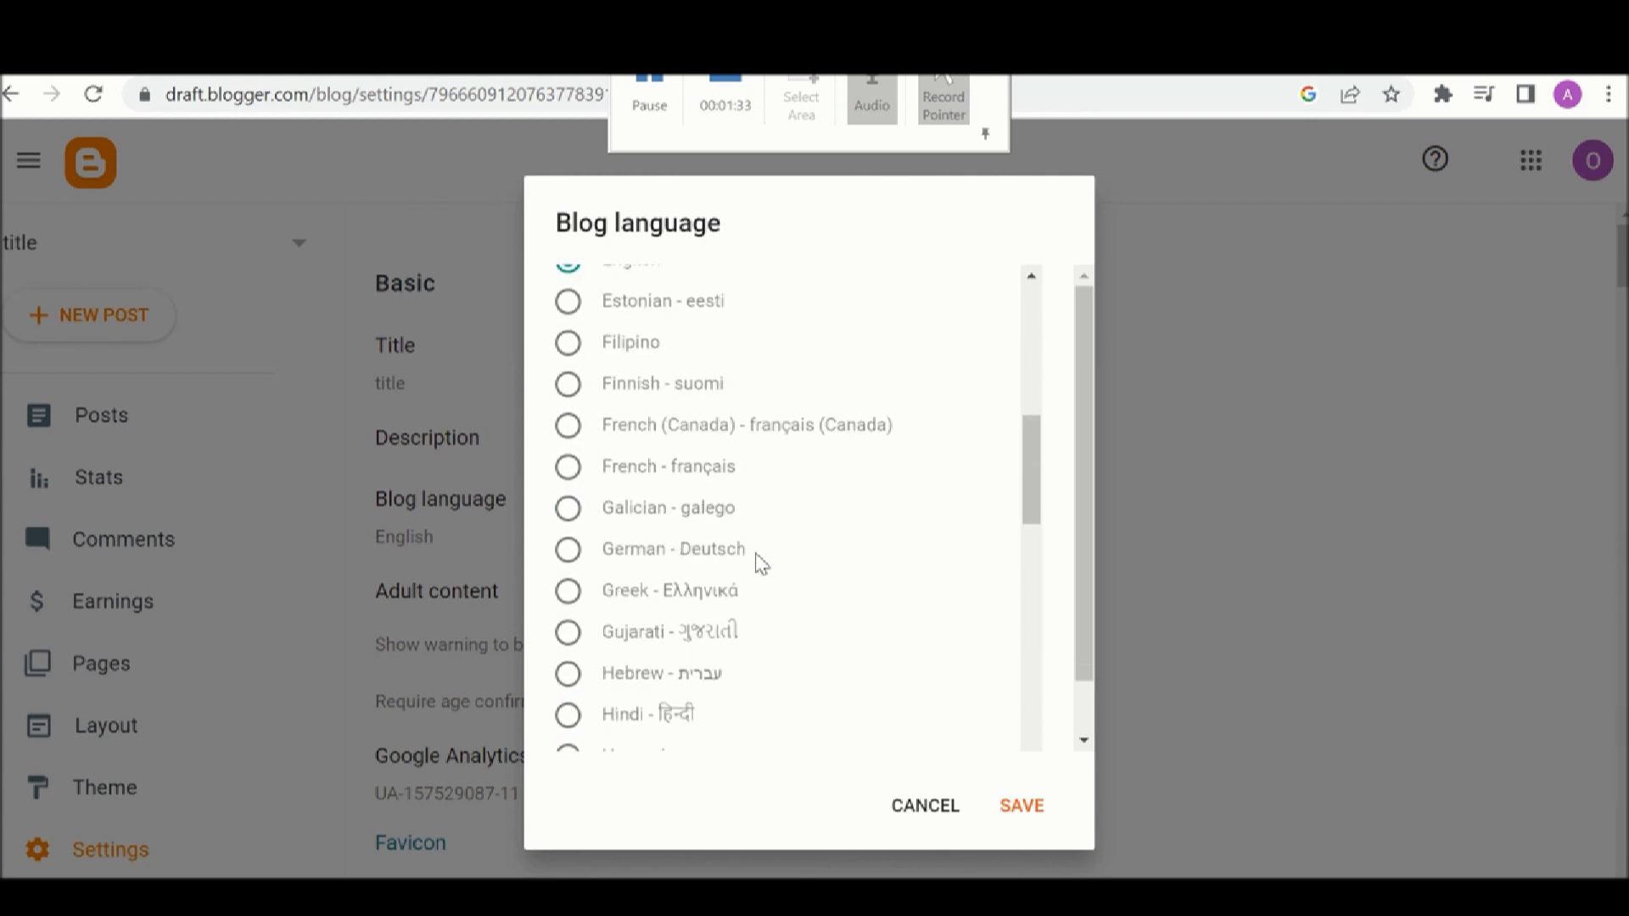
{"action": "scroll", "coordinate": [761, 564], "scroll_direction": "down", "scroll_amount": 6}
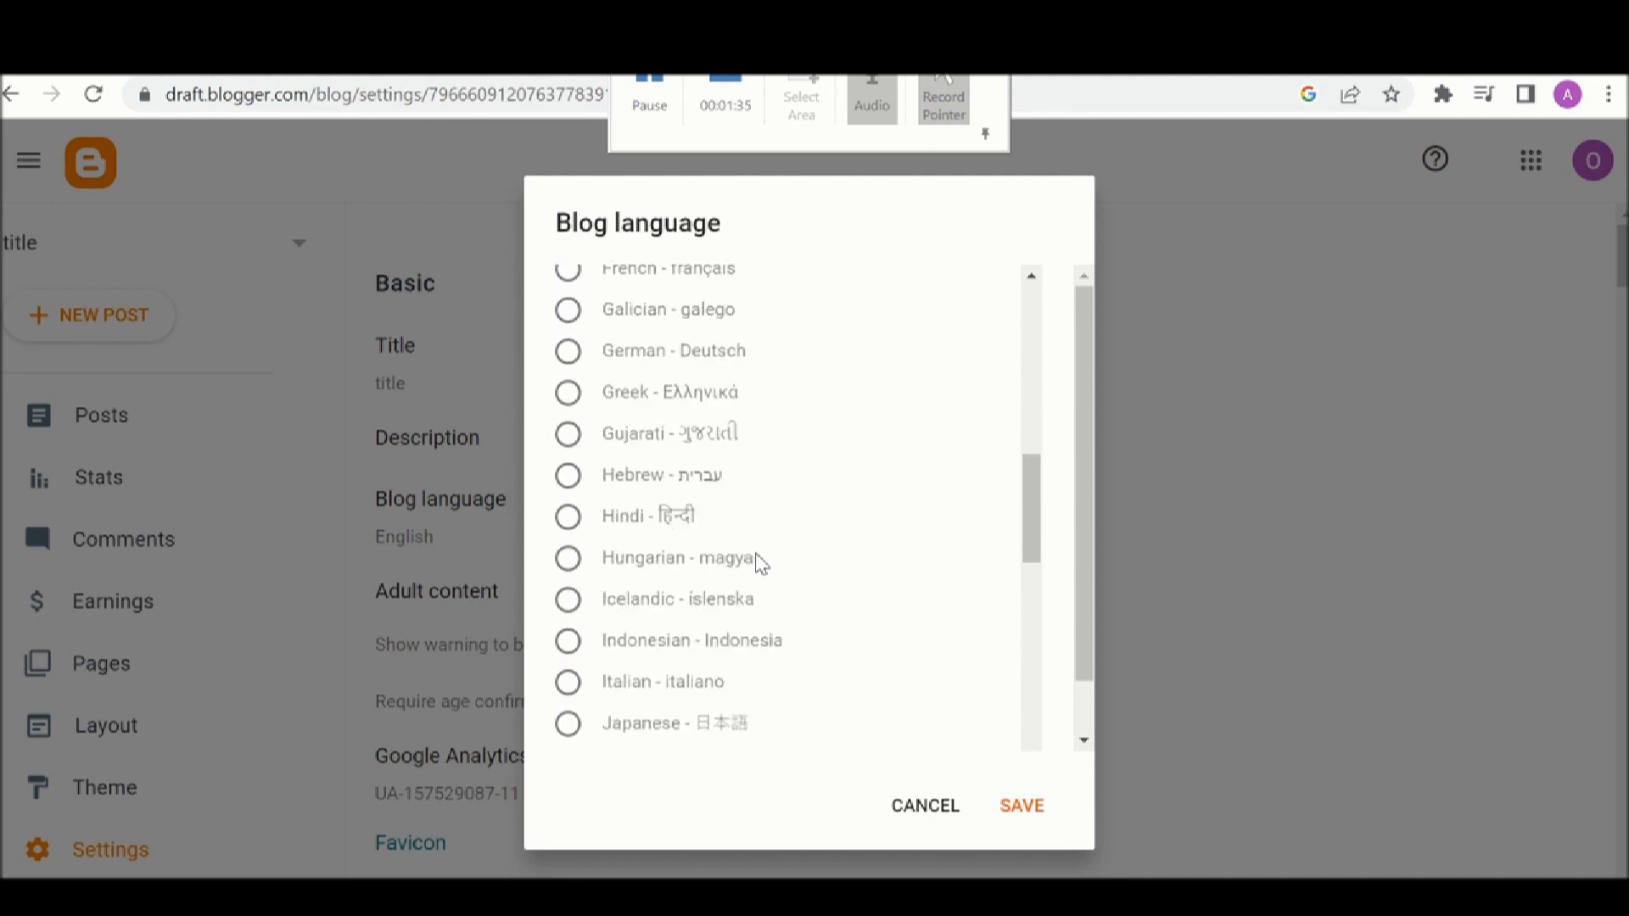
{"action": "scroll", "coordinate": [761, 564], "scroll_direction": "down", "scroll_amount": 5}
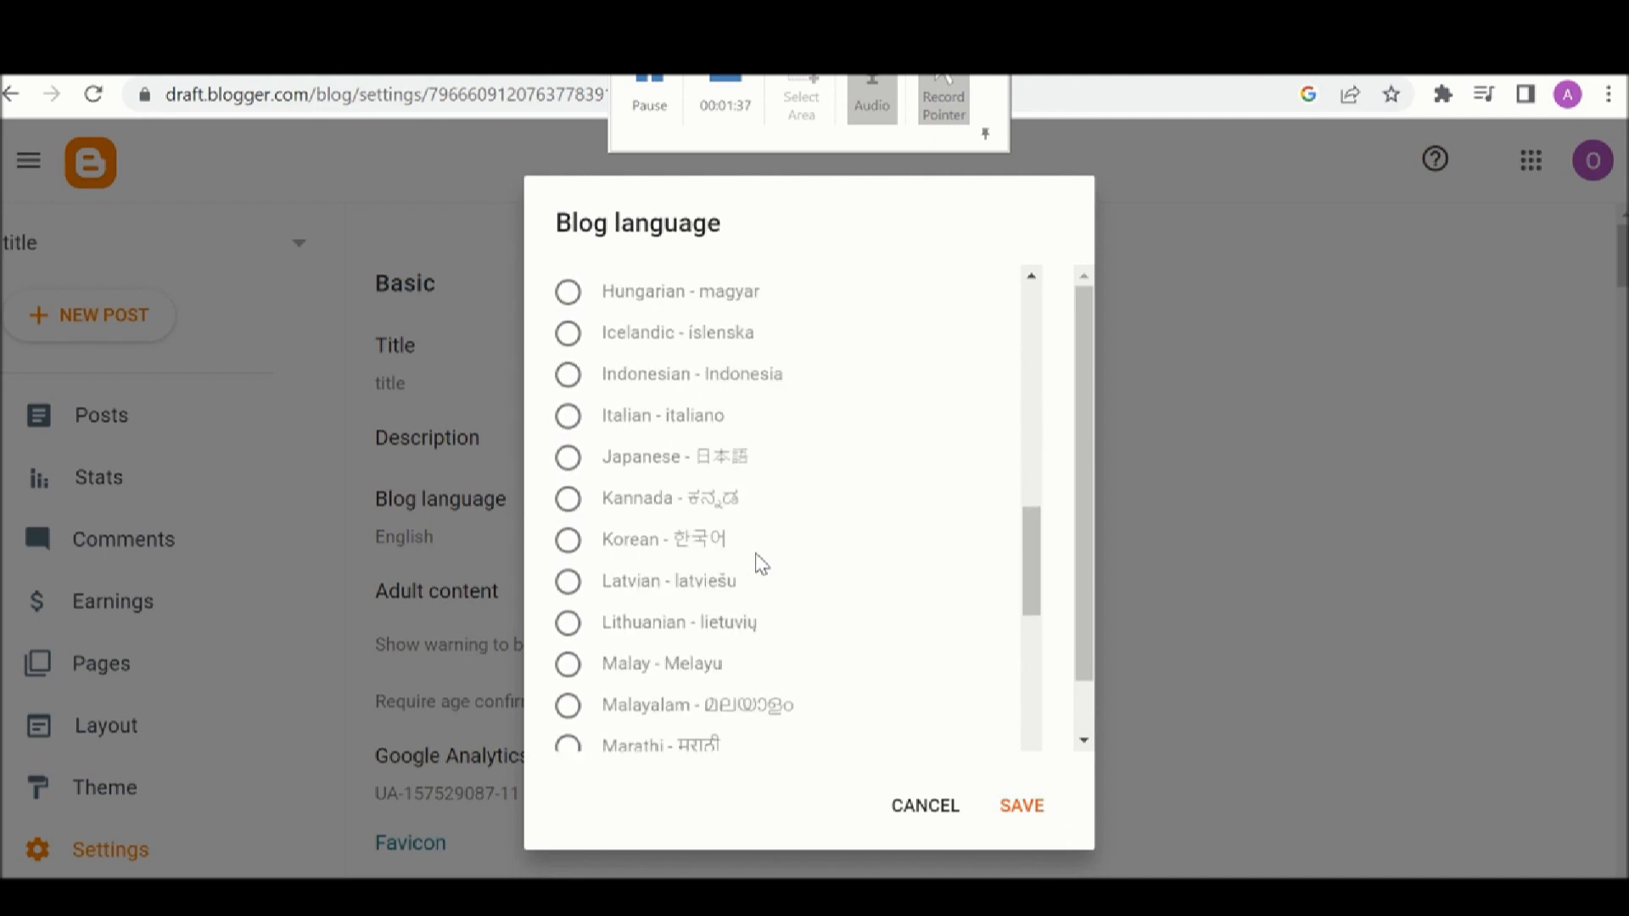
{"action": "scroll", "coordinate": [761, 564], "scroll_direction": "down", "scroll_amount": 8}
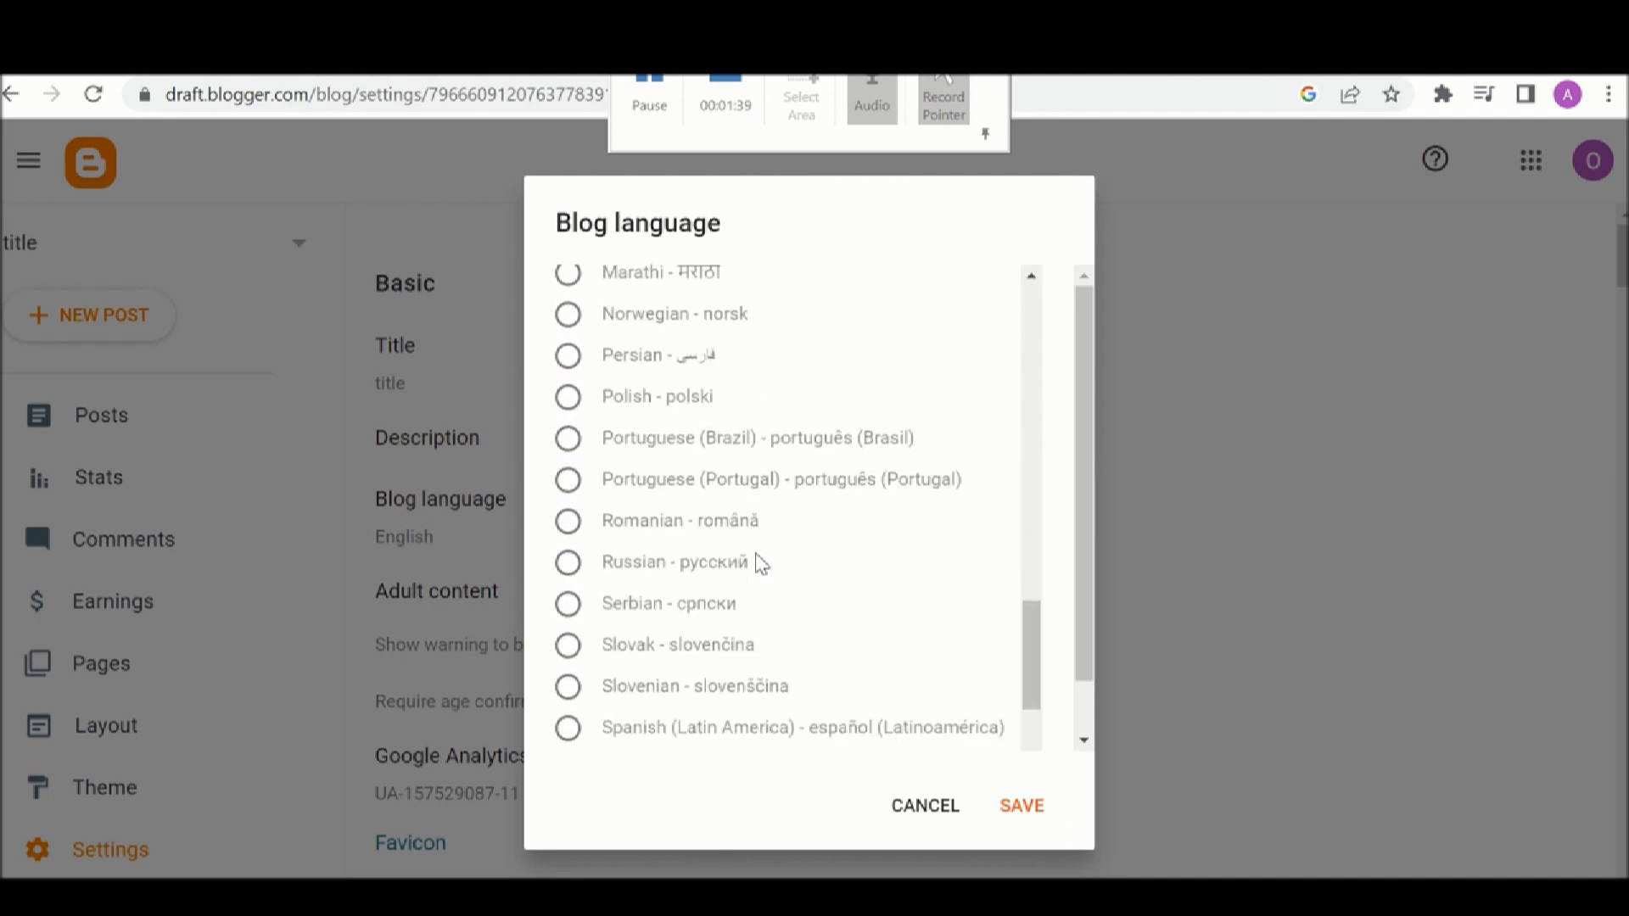
{"action": "scroll", "coordinate": [761, 564], "scroll_direction": "down", "scroll_amount": 2}
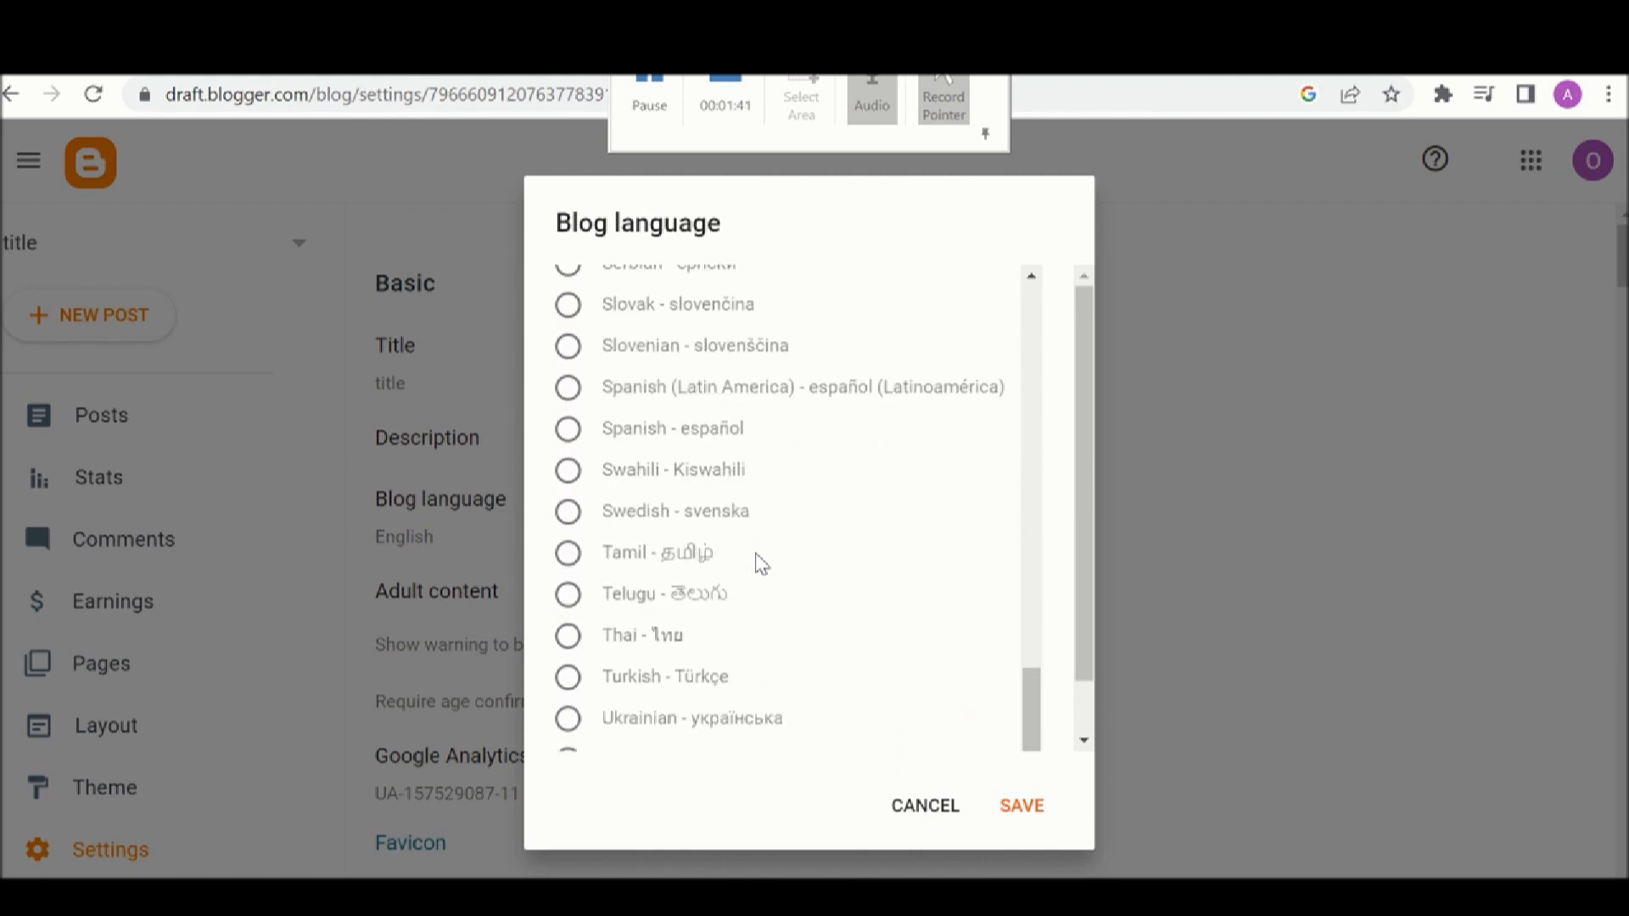
{"action": "scroll", "coordinate": [761, 564], "scroll_direction": "up", "scroll_amount": 15}
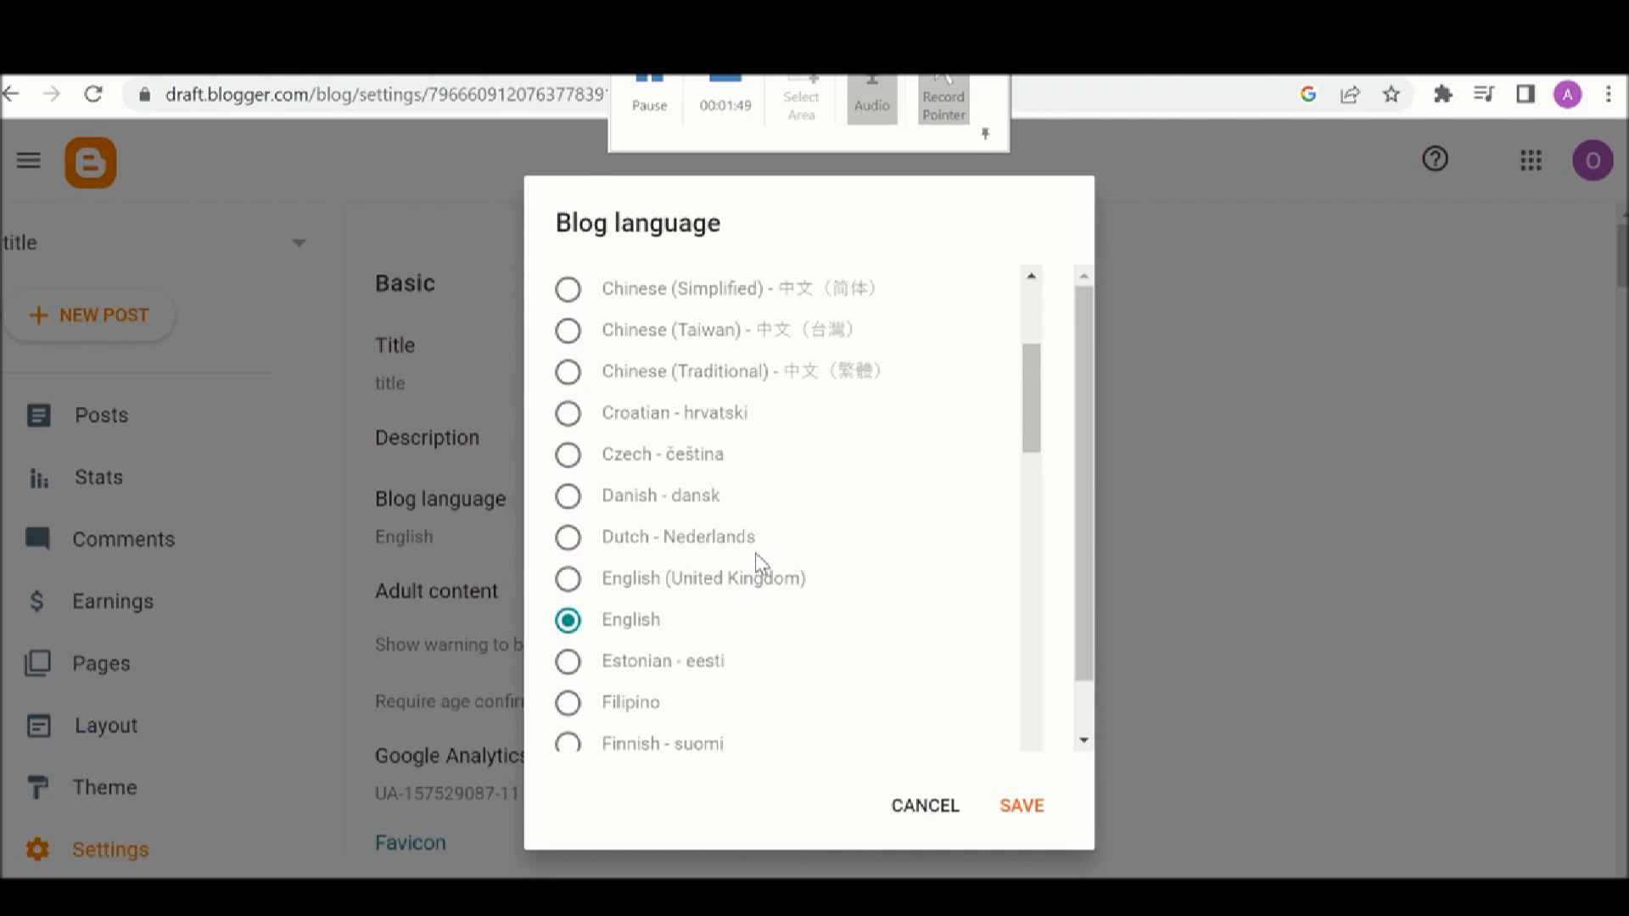
{"action": "left_click", "coordinate": [570, 627]}
{"action": "left_click", "coordinate": [1020, 810]}
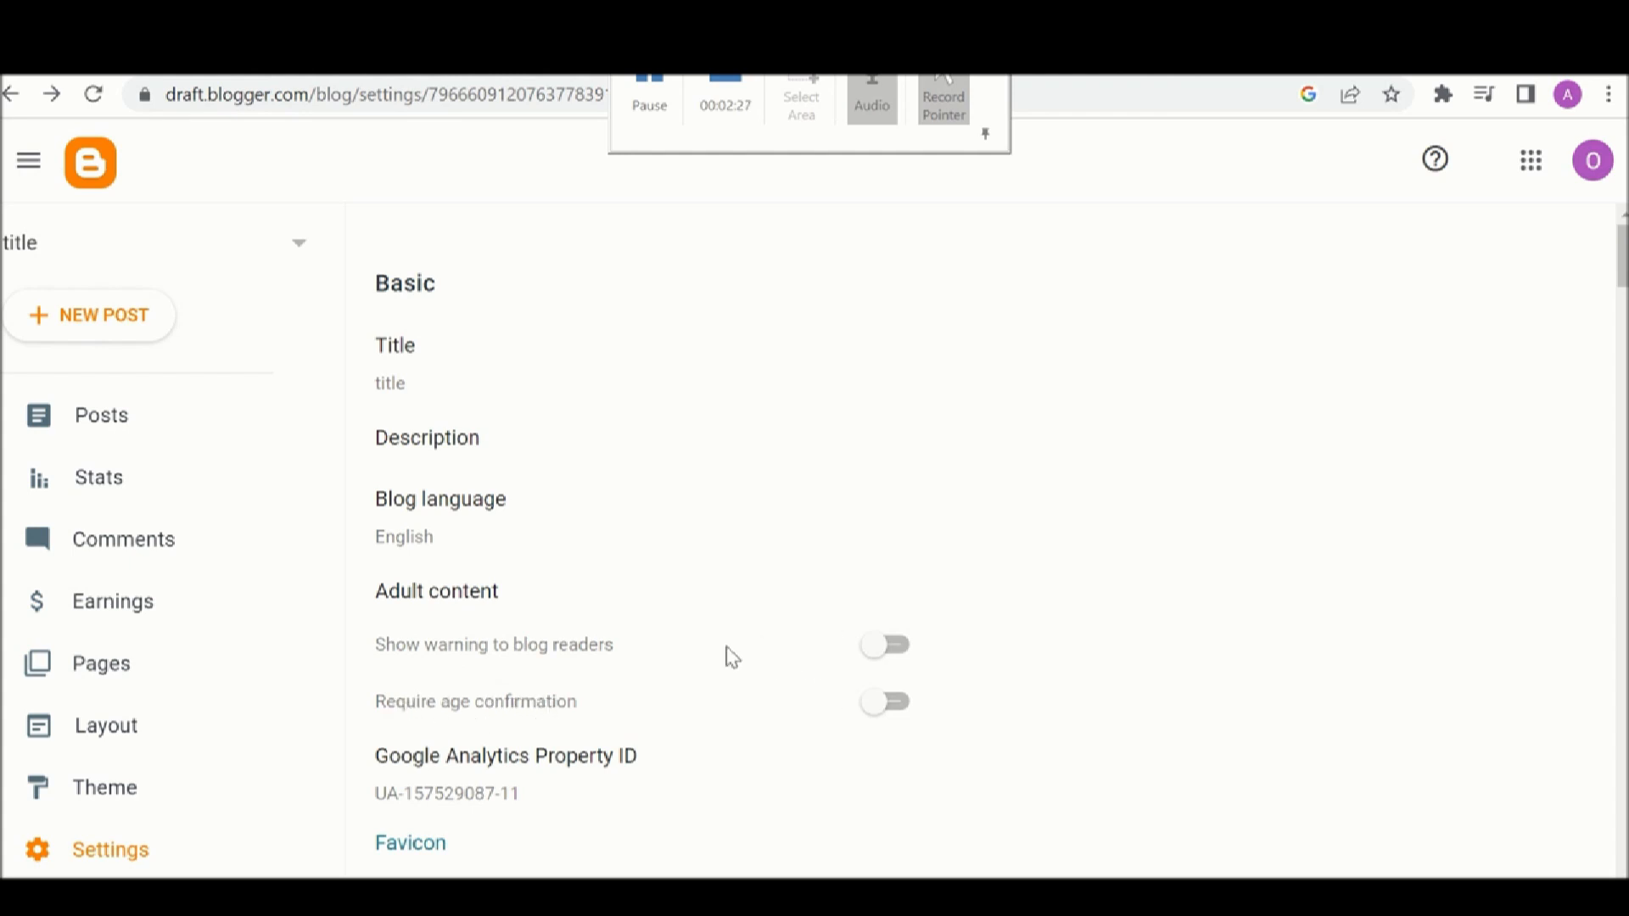
Open the blog's Google Analytics Property ID setting and save the ID already entered
{"action": "scroll", "coordinate": [728, 653], "scroll_direction": "down", "scroll_amount": 3}
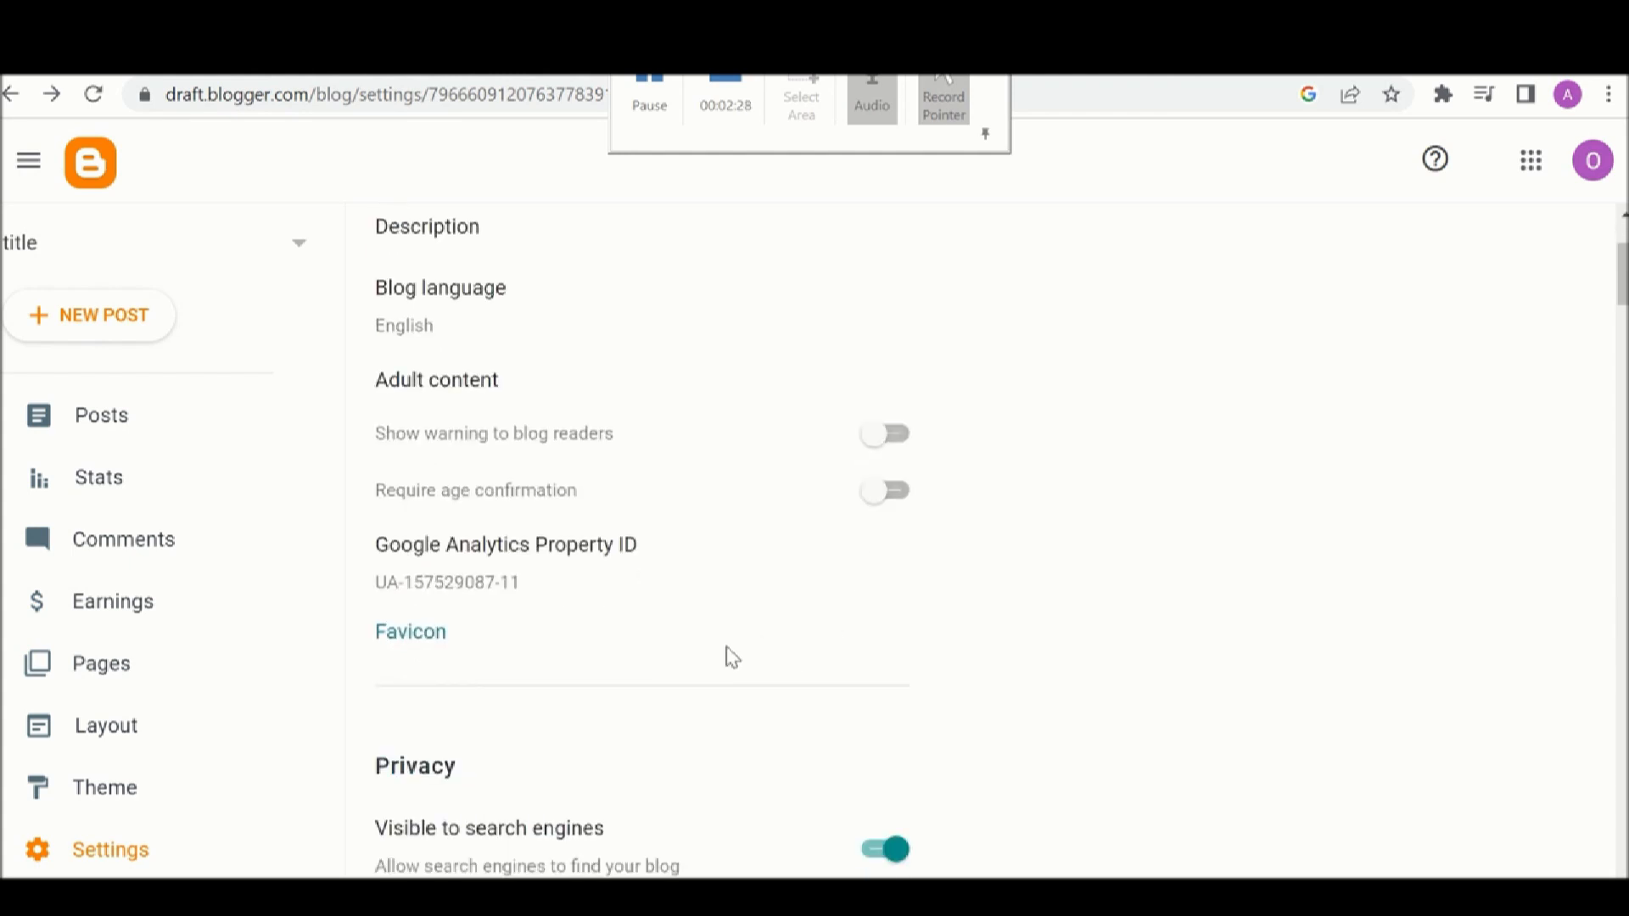
{"action": "left_click", "coordinate": [502, 577]}
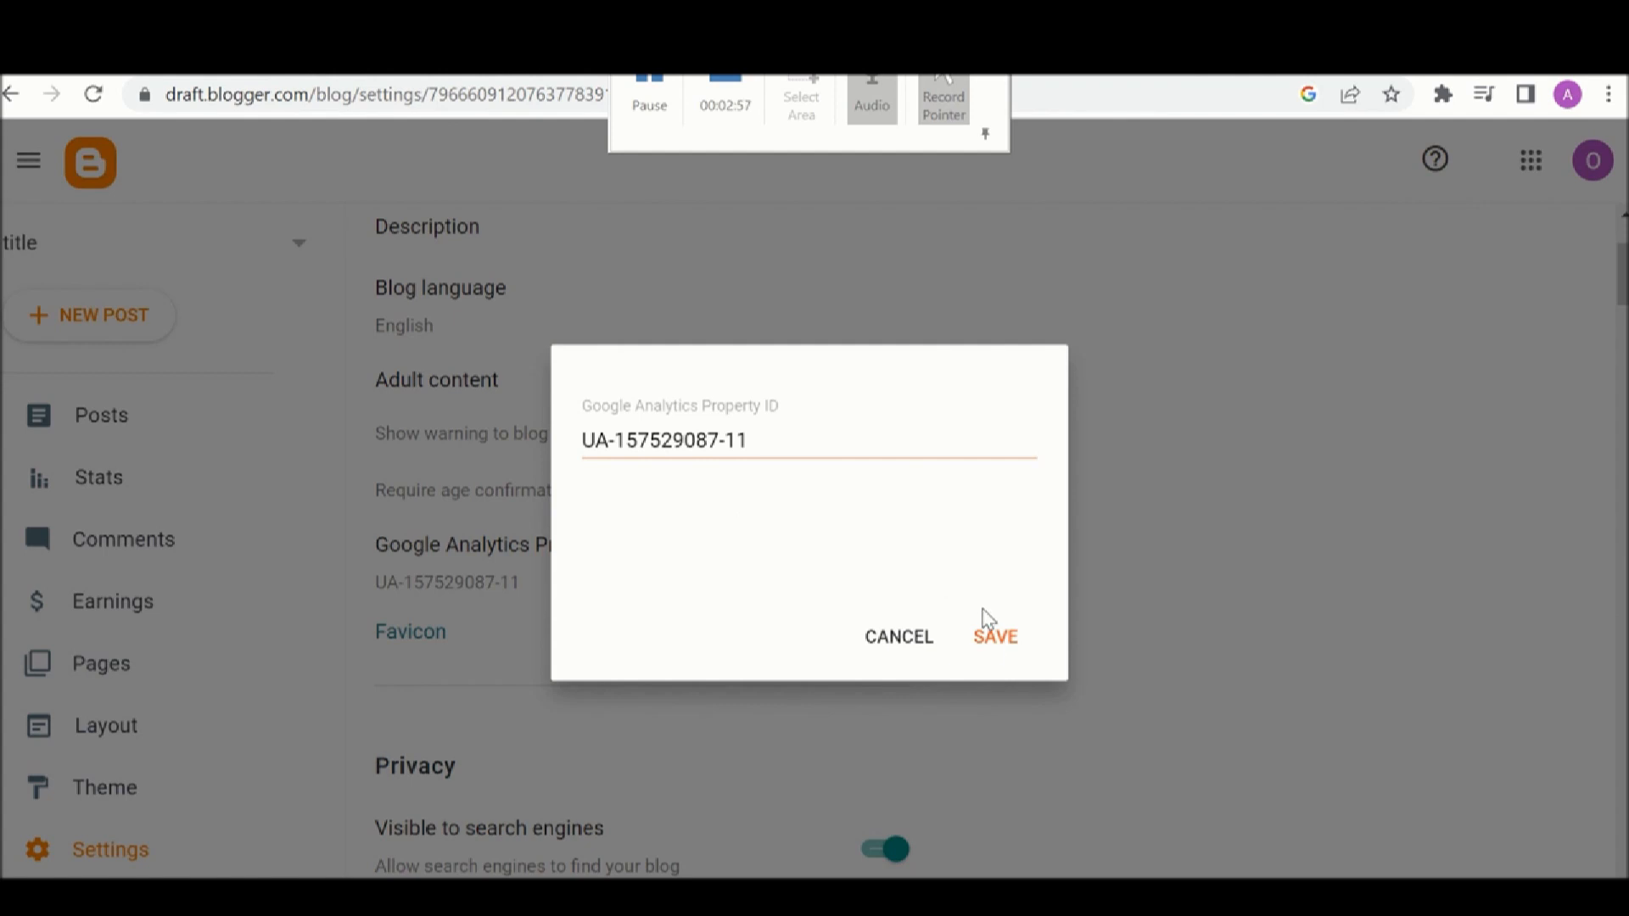
{"action": "left_click", "coordinate": [995, 639]}
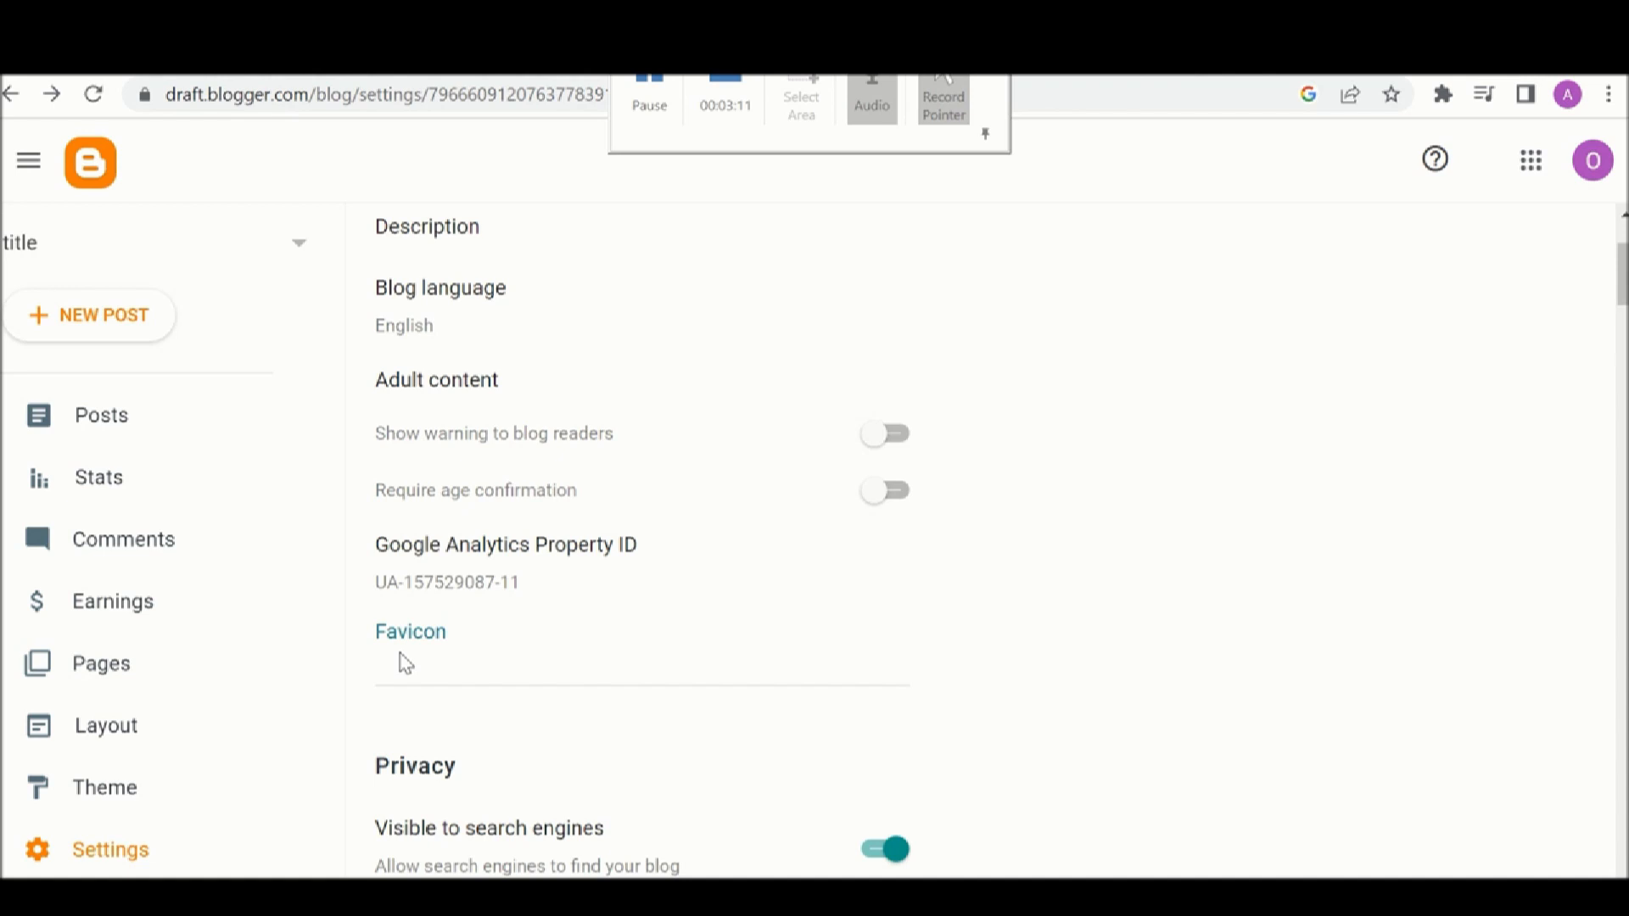
View the Configure Favicon page and return to the blog settings at the Privacy section
{"action": "left_click", "coordinate": [408, 643]}
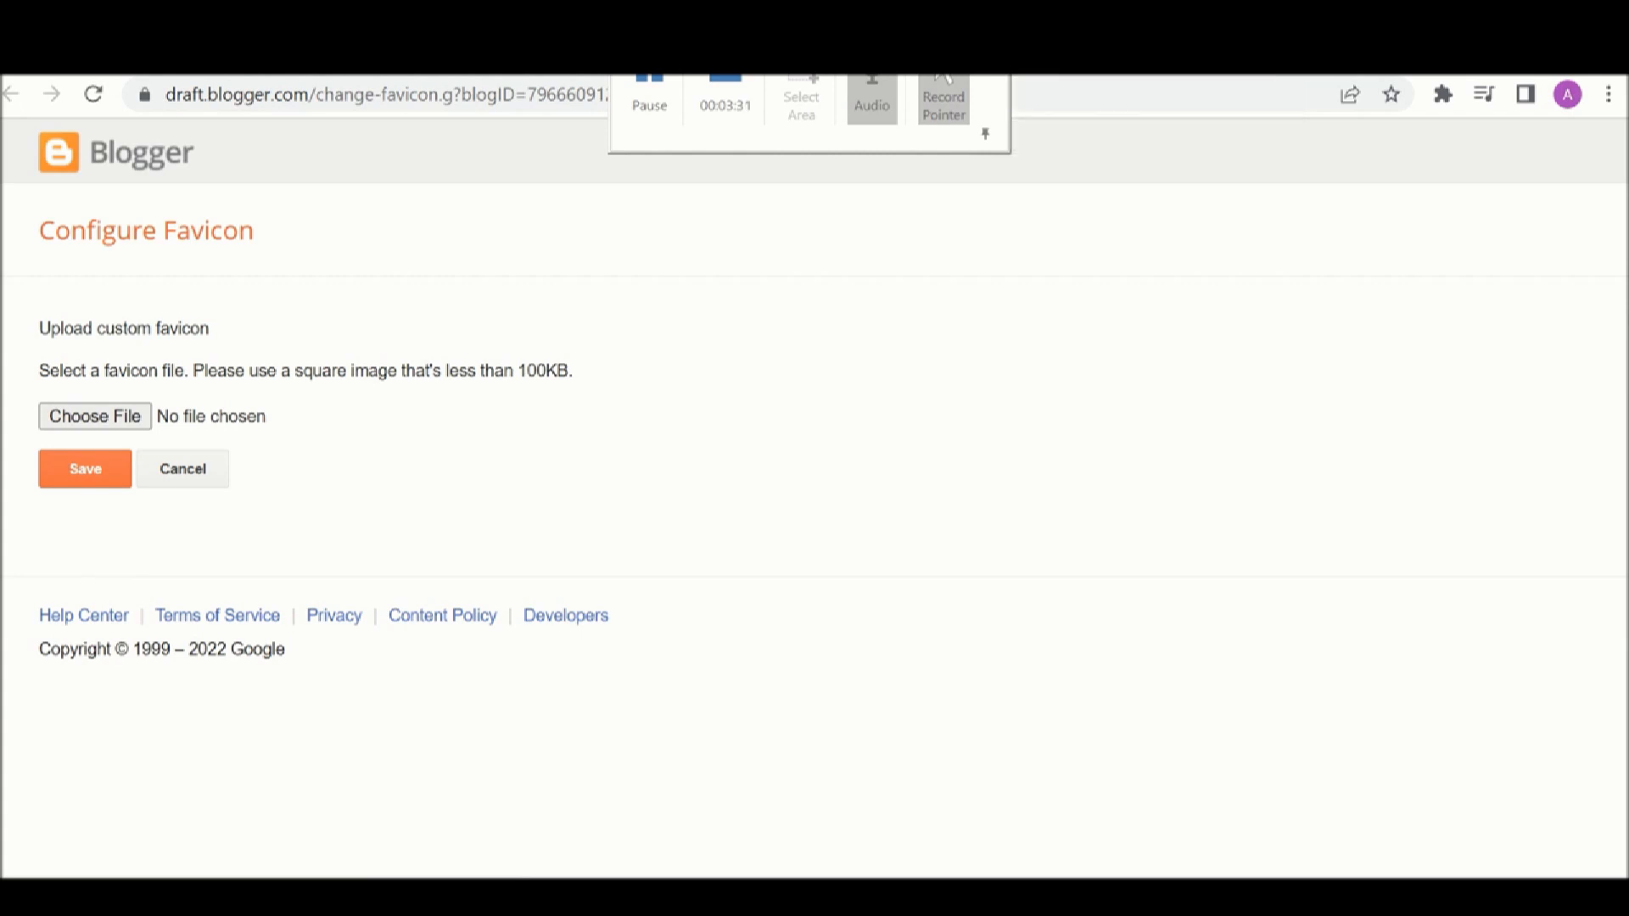
{"action": "left_click", "coordinate": [1145, 50]}
{"action": "scroll", "coordinate": [600, 633], "scroll_direction": "down", "scroll_amount": 3}
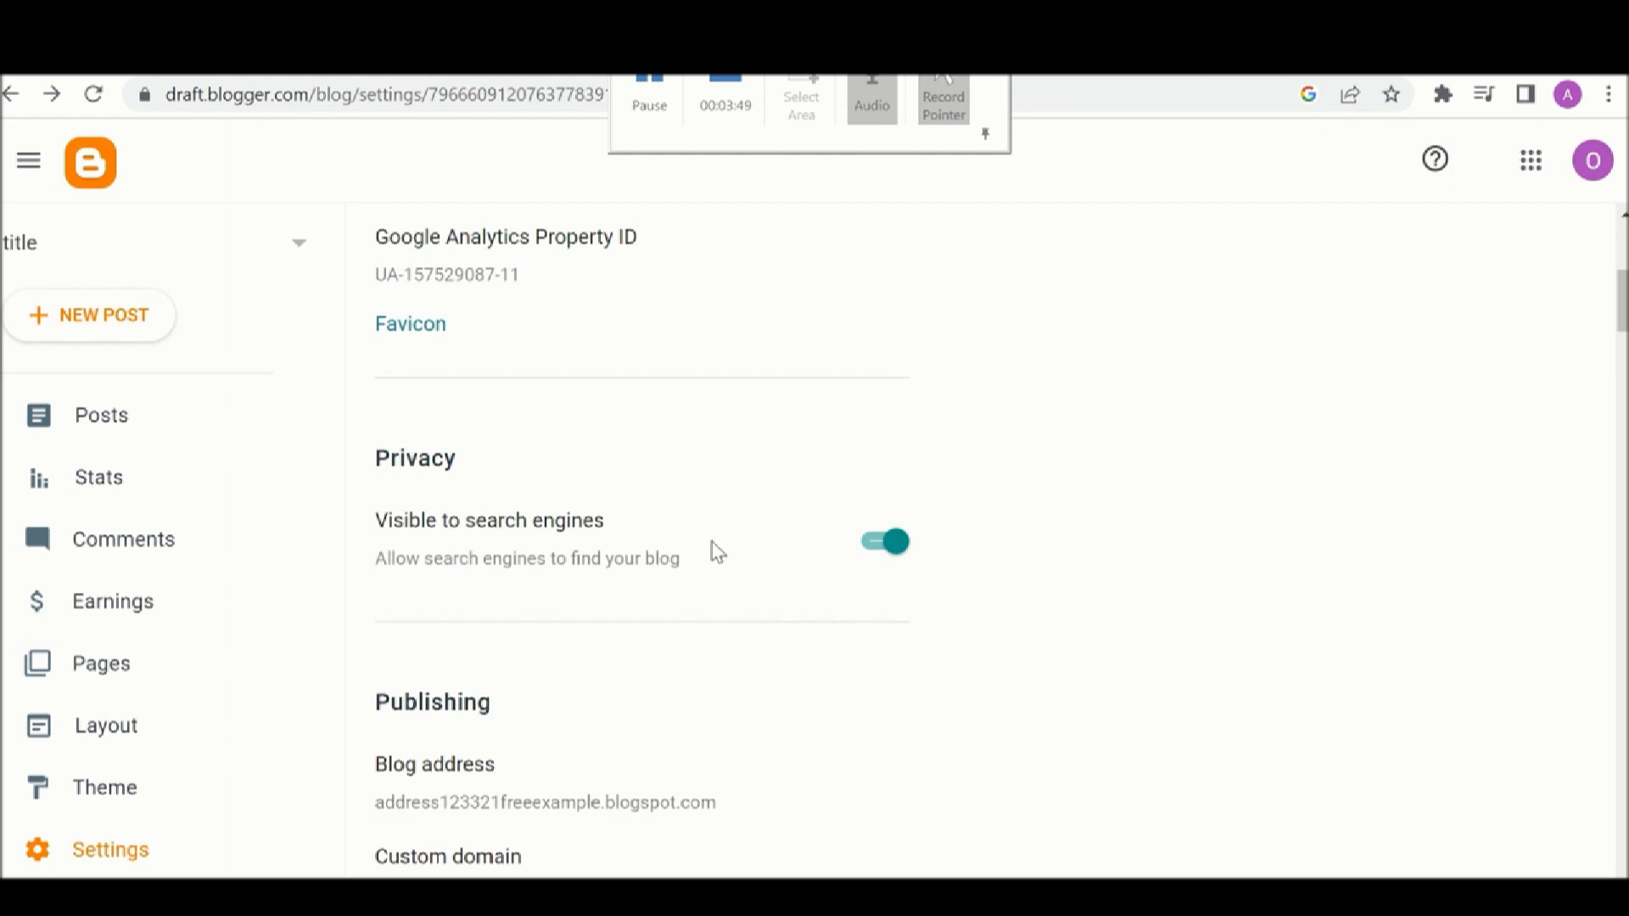
Open the blog address setting under Publishing and save the address already entered, twice in a row
{"action": "scroll", "coordinate": [588, 553], "scroll_direction": "down", "scroll_amount": 3}
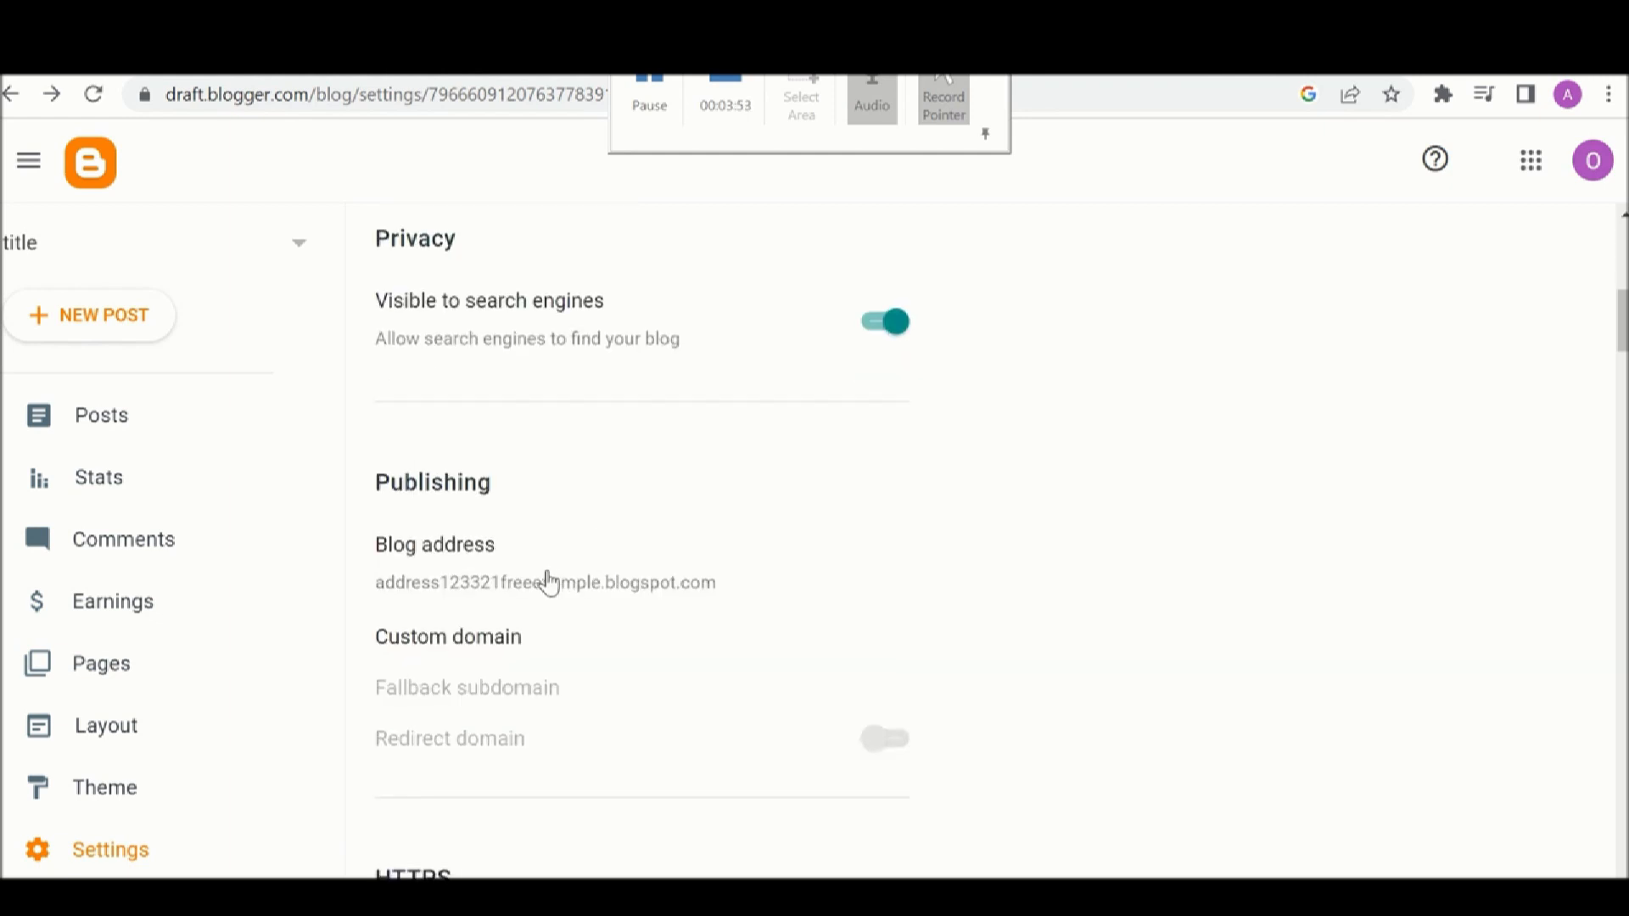
{"action": "left_click", "coordinate": [550, 582]}
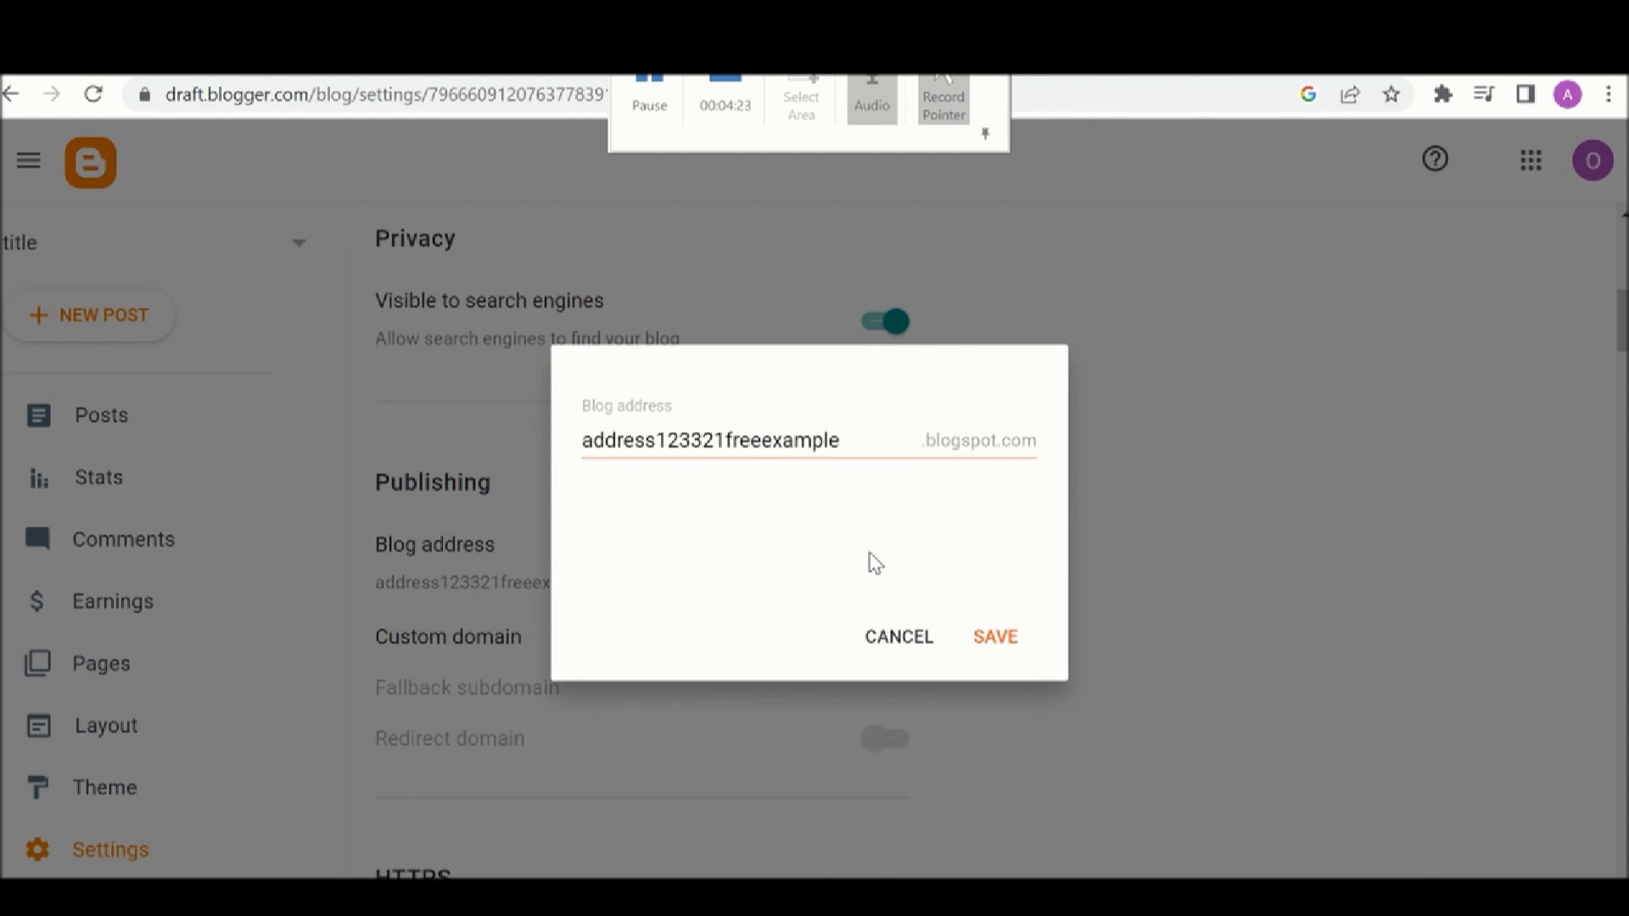
{"action": "left_click", "coordinate": [994, 645]}
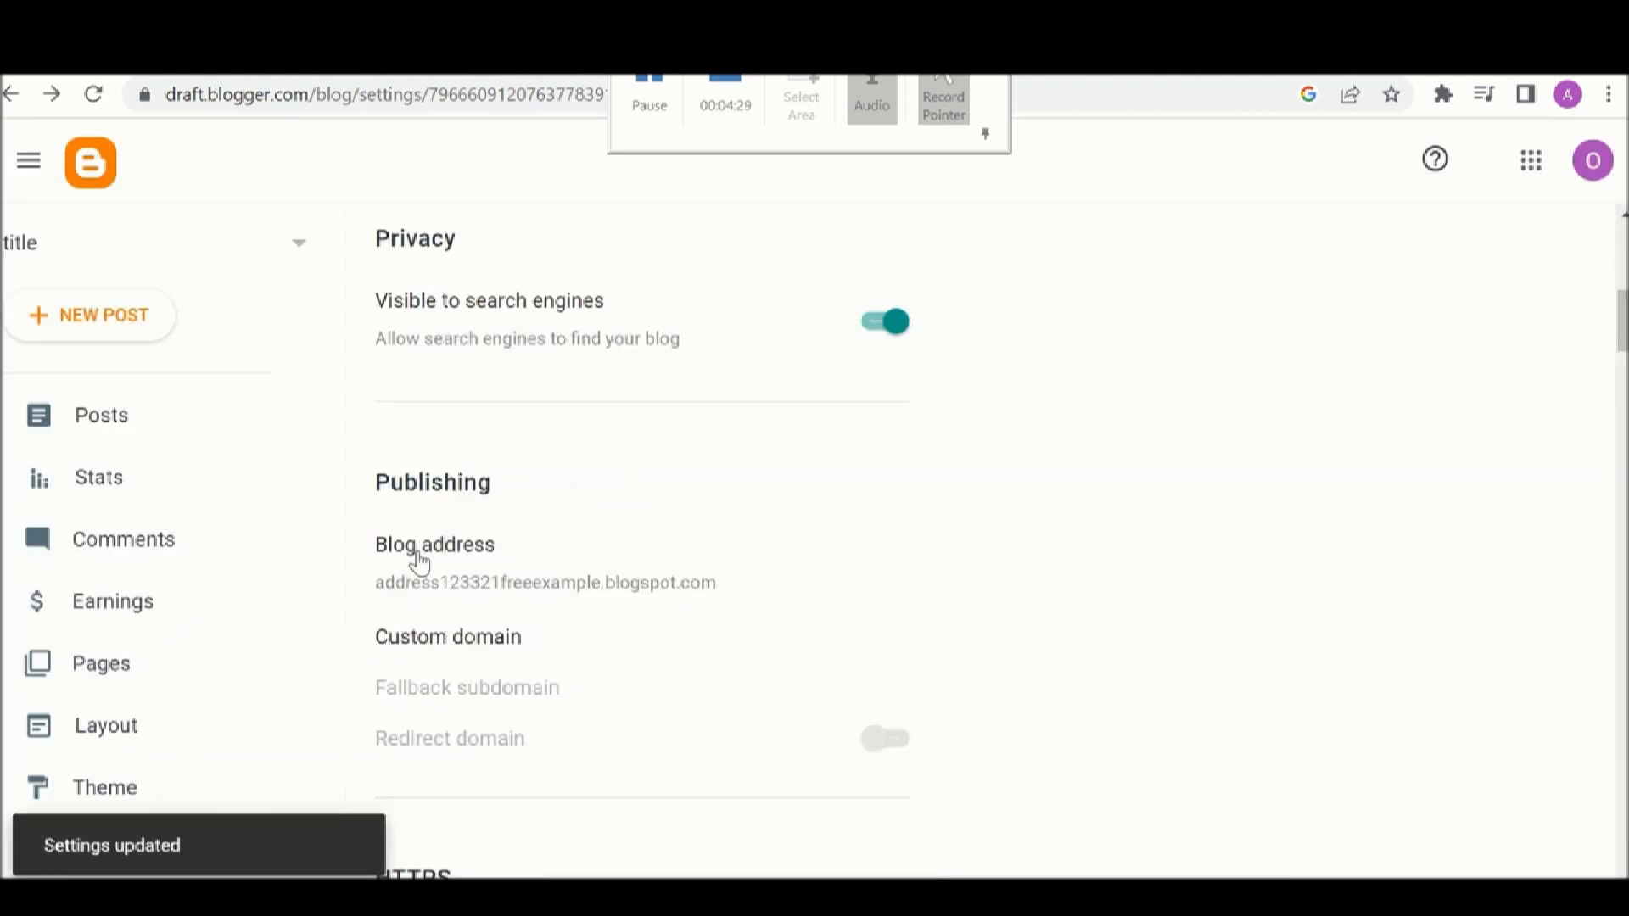
{"action": "left_click", "coordinate": [521, 584]}
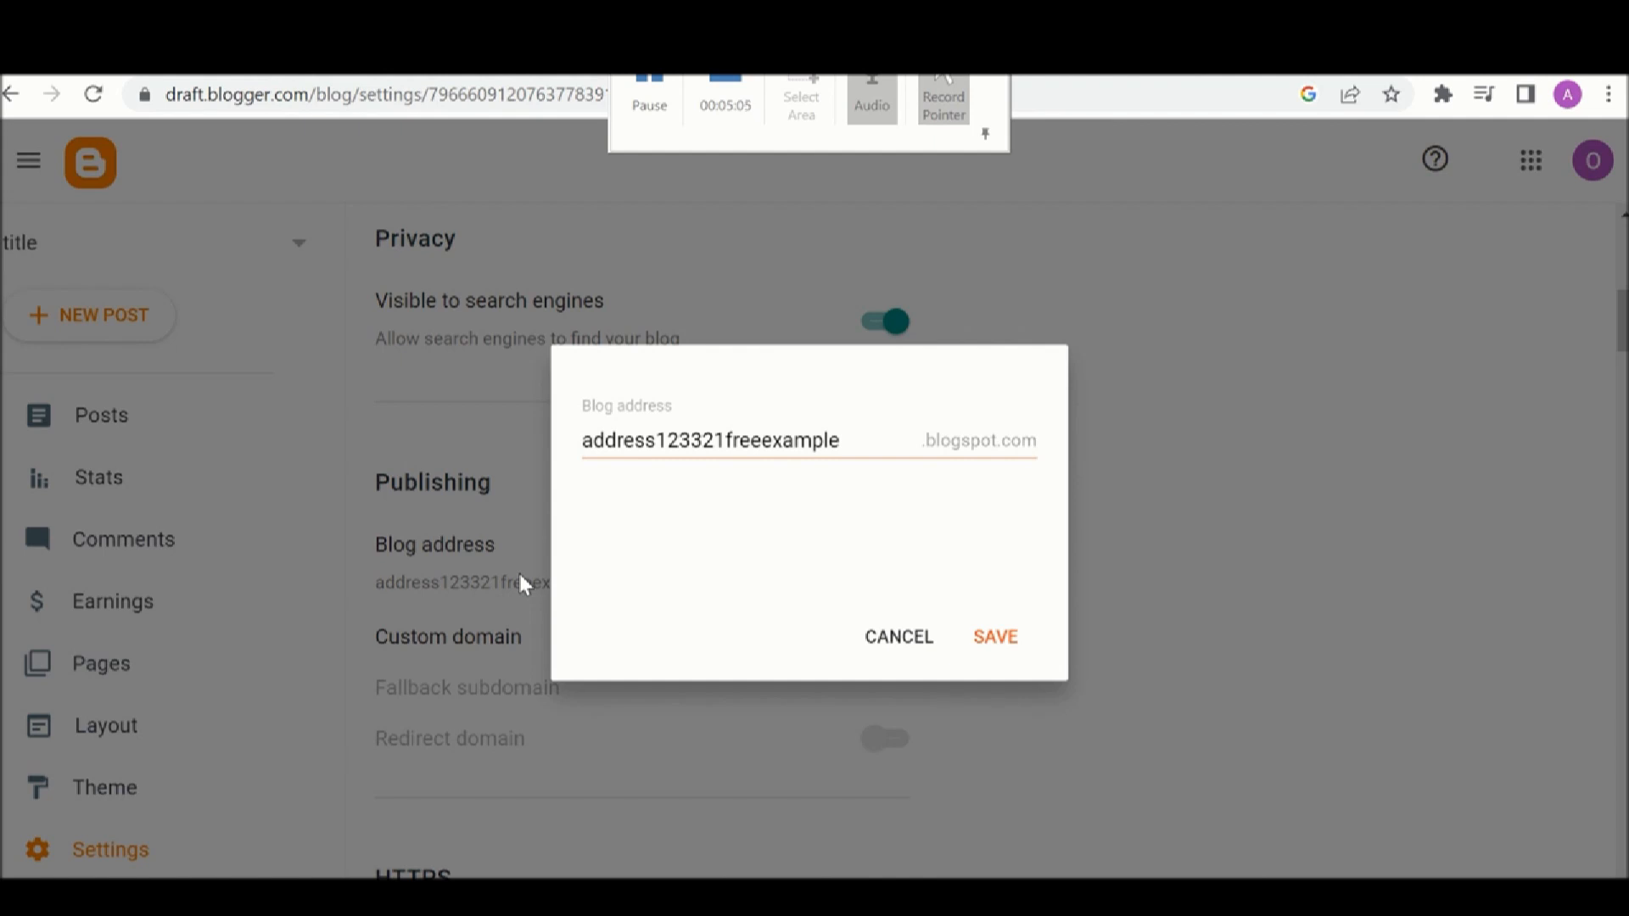
{"action": "left_click", "coordinate": [996, 638]}
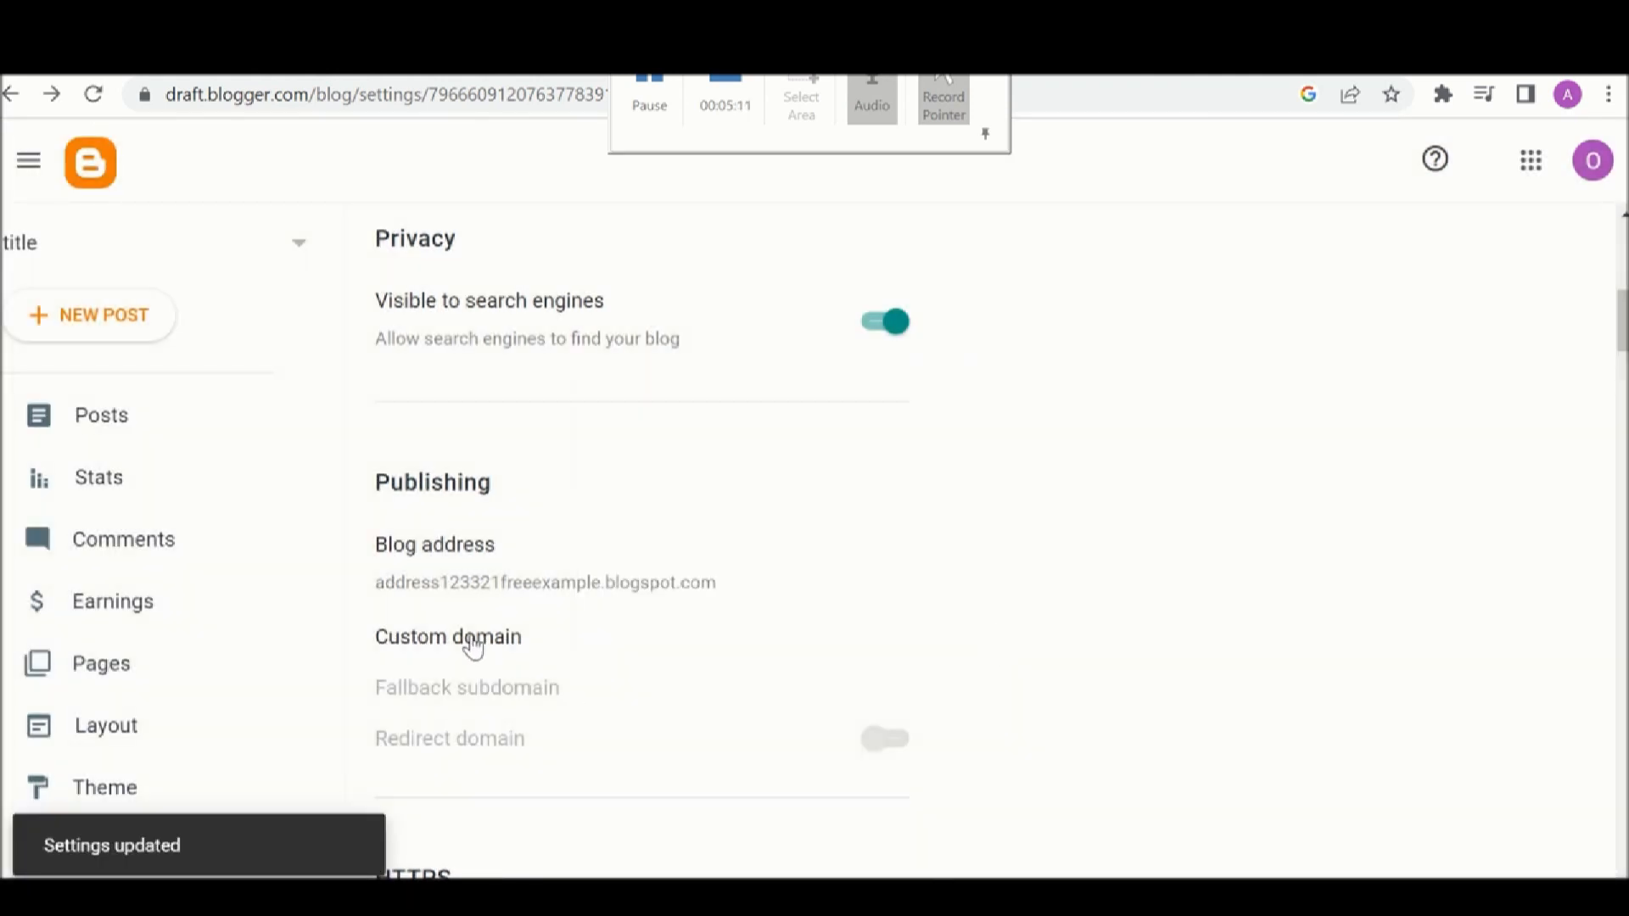
Open the custom domain setting, look through the suggested names and prices on Google Domains, and return to the blog settings
{"action": "left_click", "coordinate": [473, 647]}
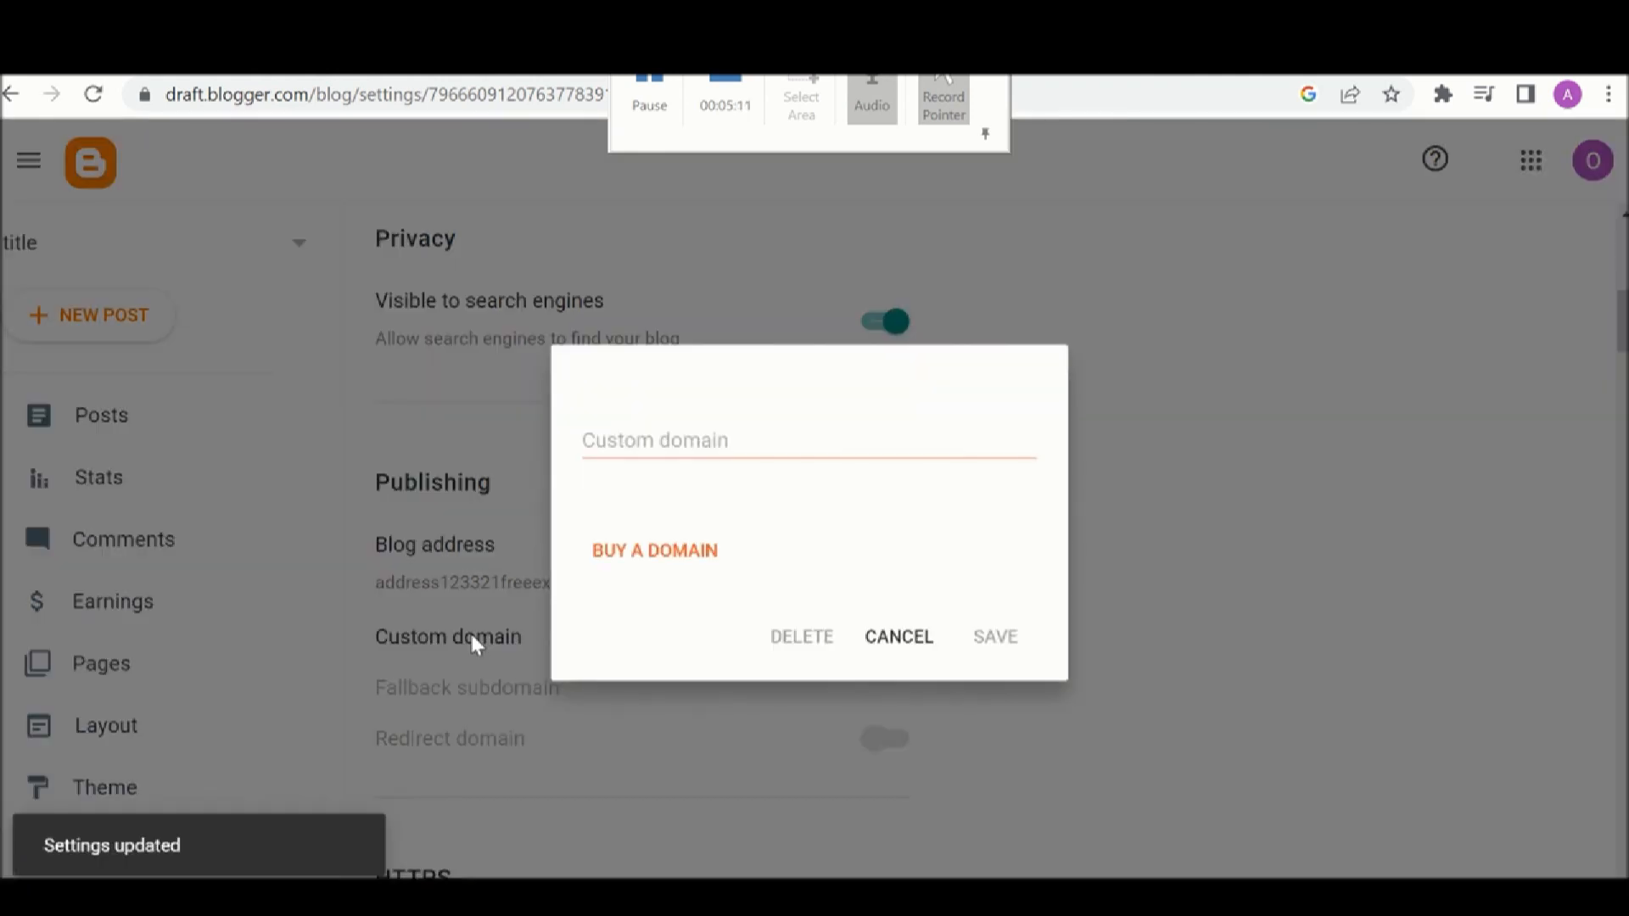
{"action": "left_click", "coordinate": [621, 555]}
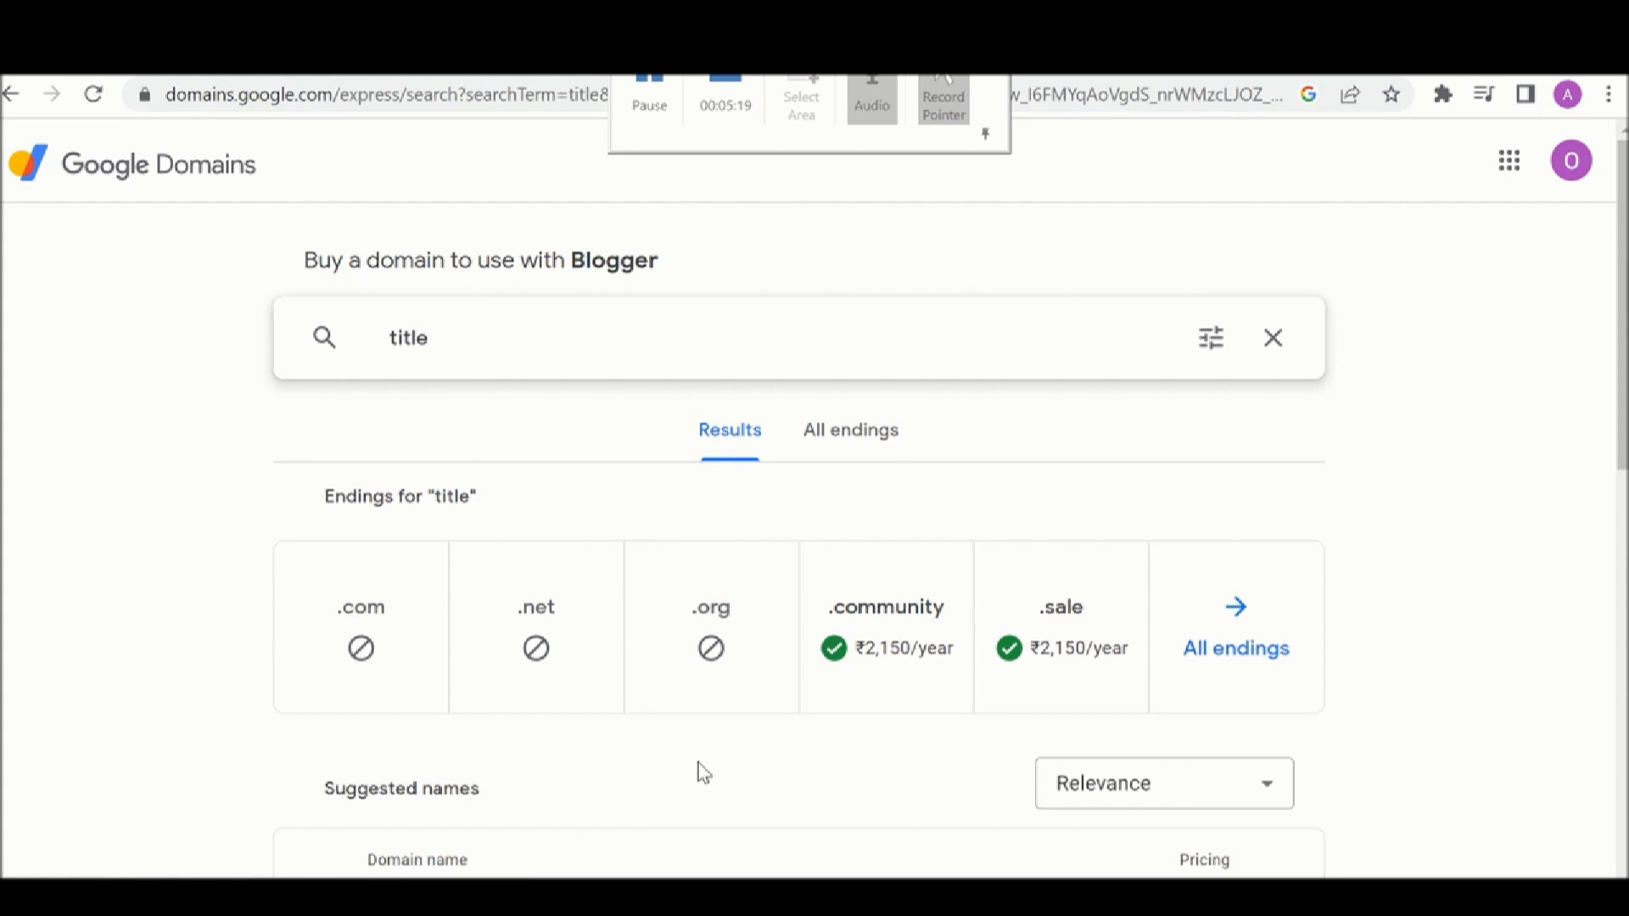
{"action": "scroll", "coordinate": [701, 772], "scroll_direction": "down", "scroll_amount": 5}
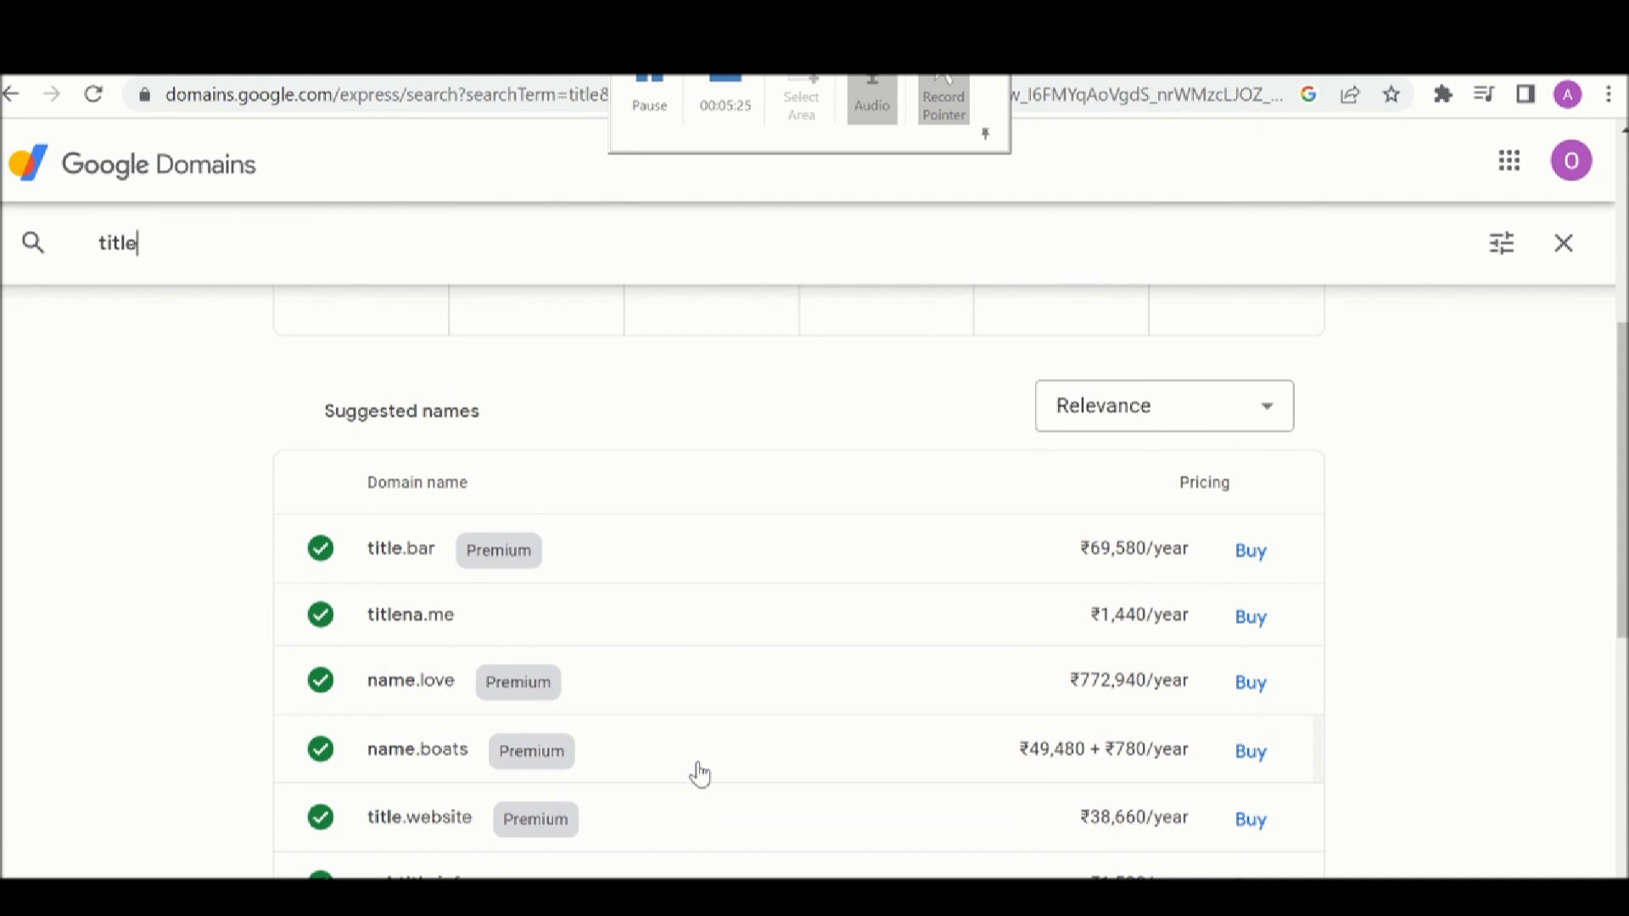
{"action": "scroll", "coordinate": [700, 774], "scroll_direction": "down", "scroll_amount": 4}
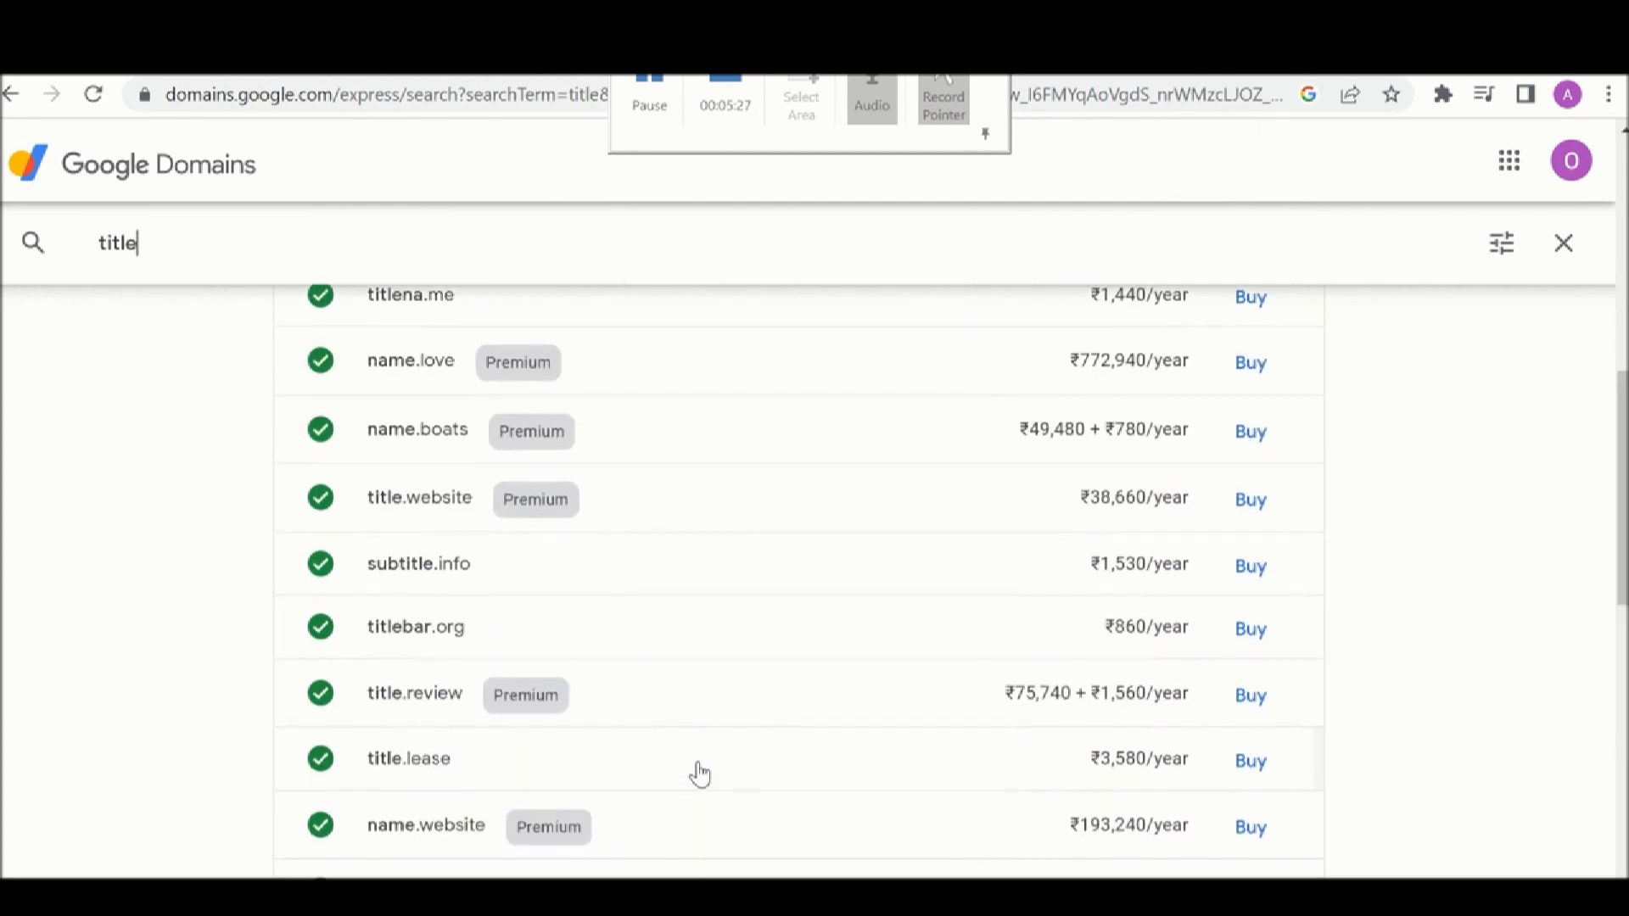
{"action": "scroll", "coordinate": [700, 773], "scroll_direction": "down", "scroll_amount": 1}
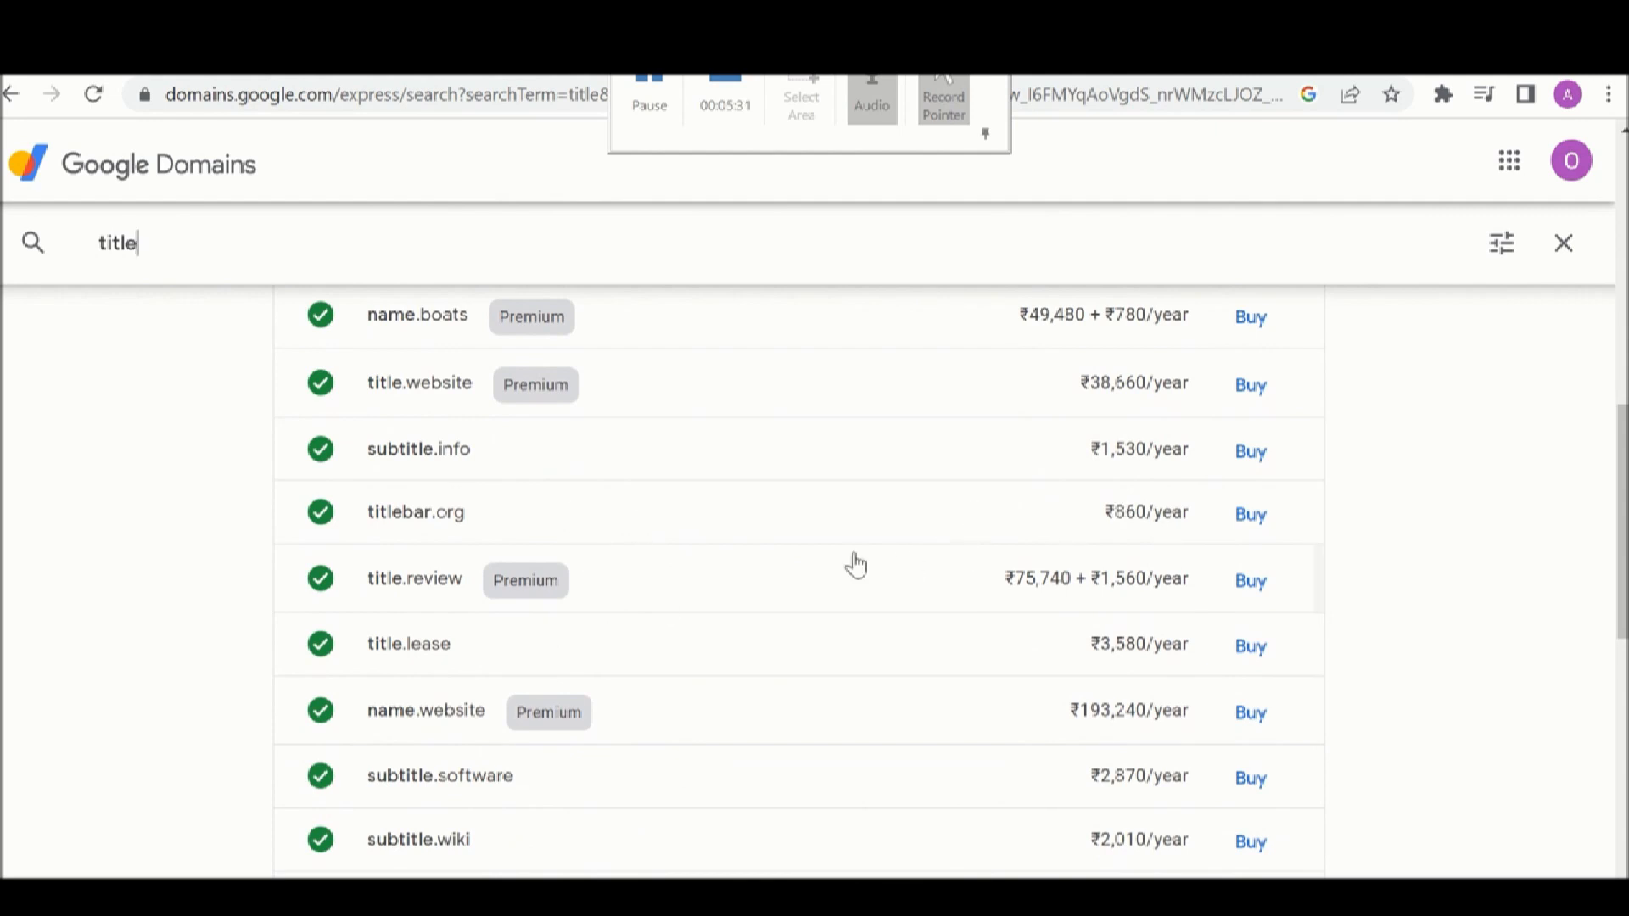
{"action": "left_click", "coordinate": [12, 95]}
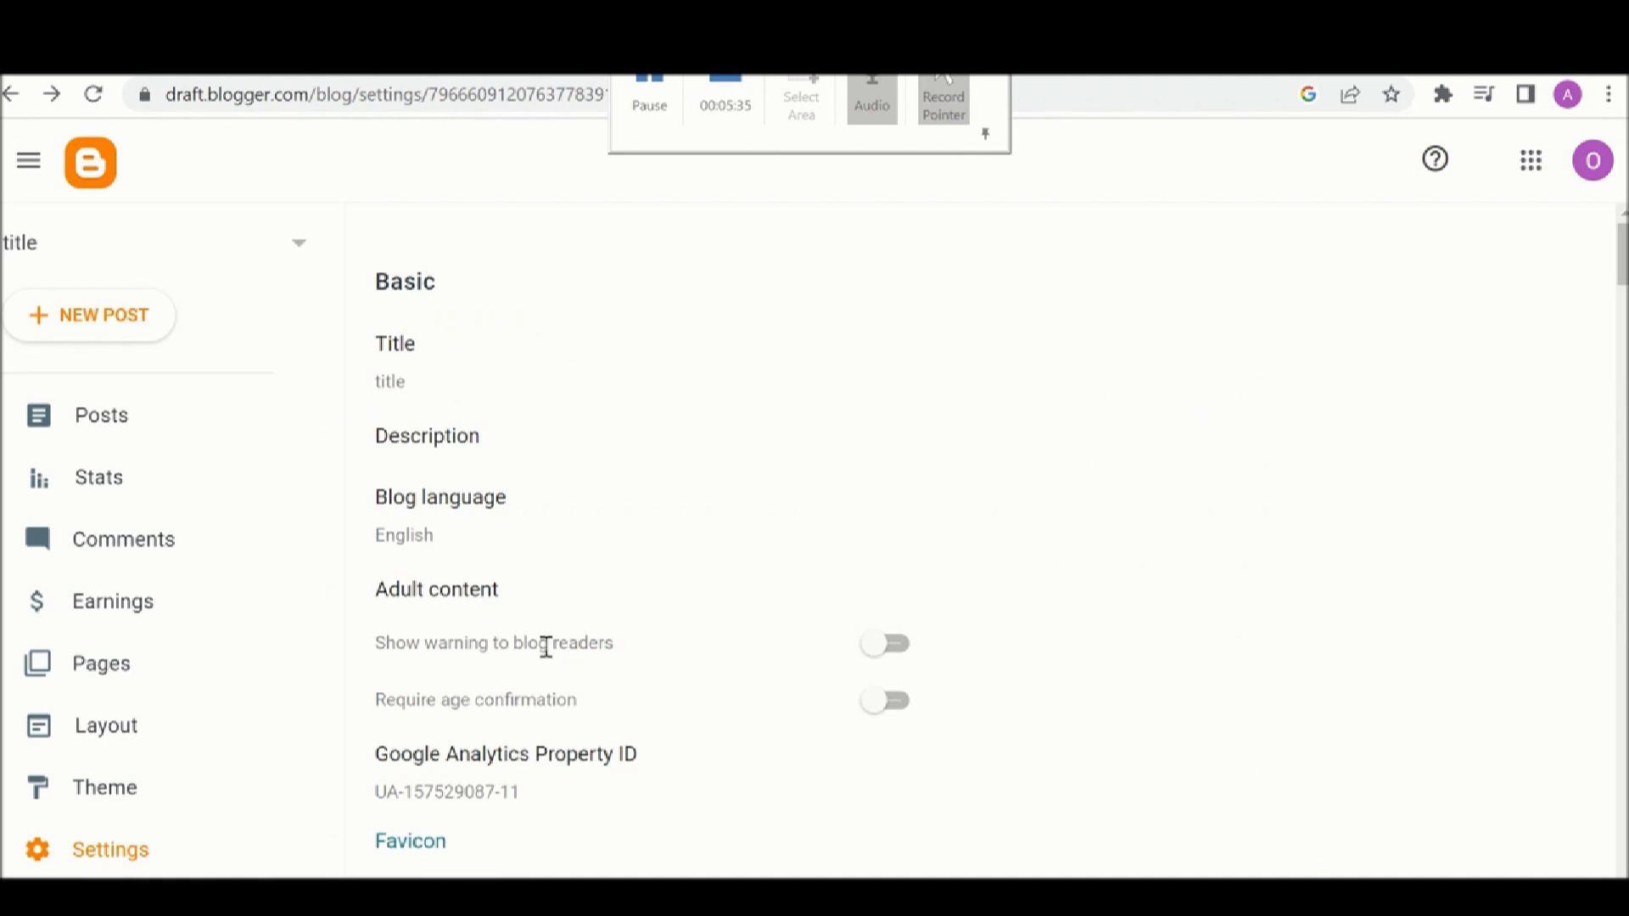
View the blog admins and authors list and the form for inviting more authors, closing both without saving
{"action": "scroll", "coordinate": [546, 647], "scroll_direction": "down", "scroll_amount": 13}
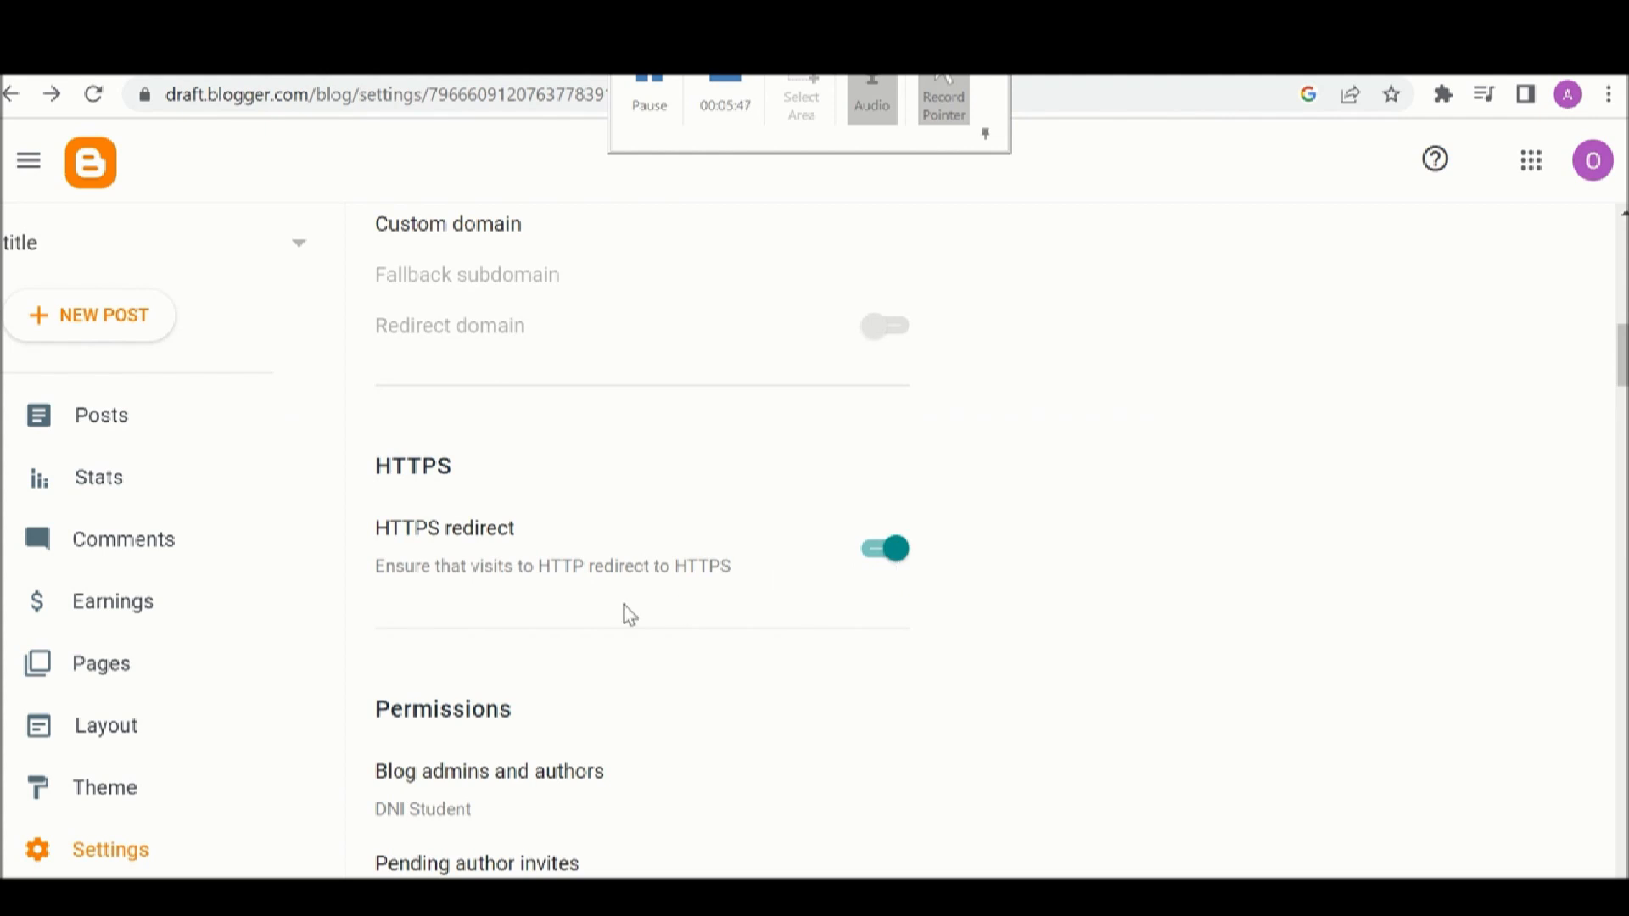
{"action": "scroll", "coordinate": [628, 616], "scroll_direction": "down", "scroll_amount": 1}
{"action": "scroll", "coordinate": [628, 615], "scroll_direction": "down", "scroll_amount": 1}
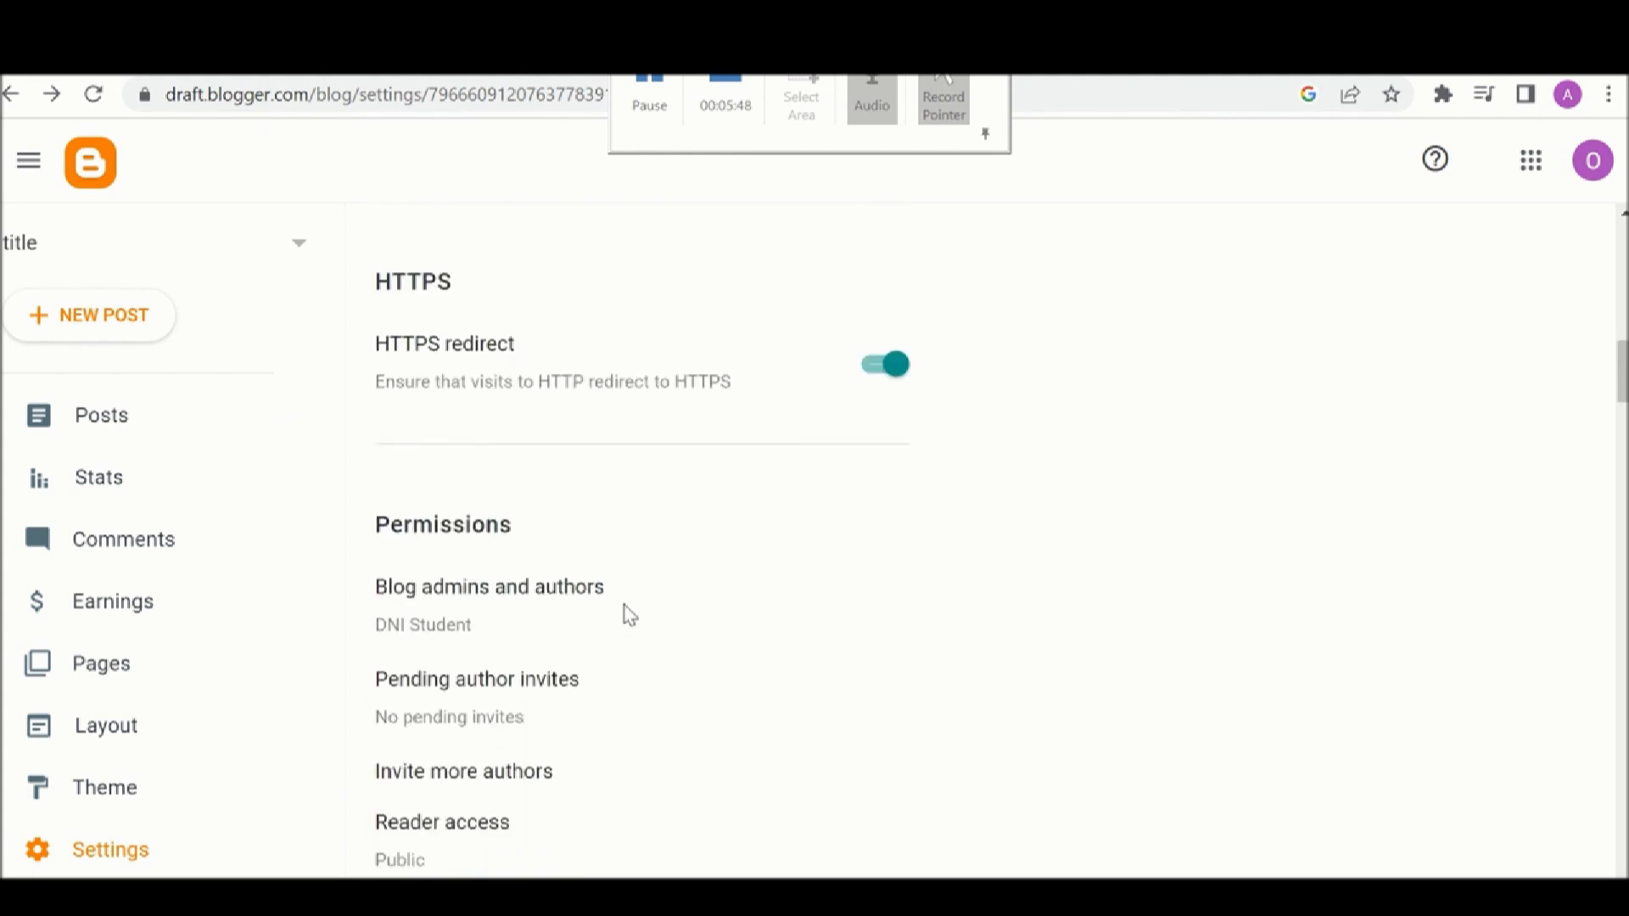
{"action": "left_click", "coordinate": [524, 624]}
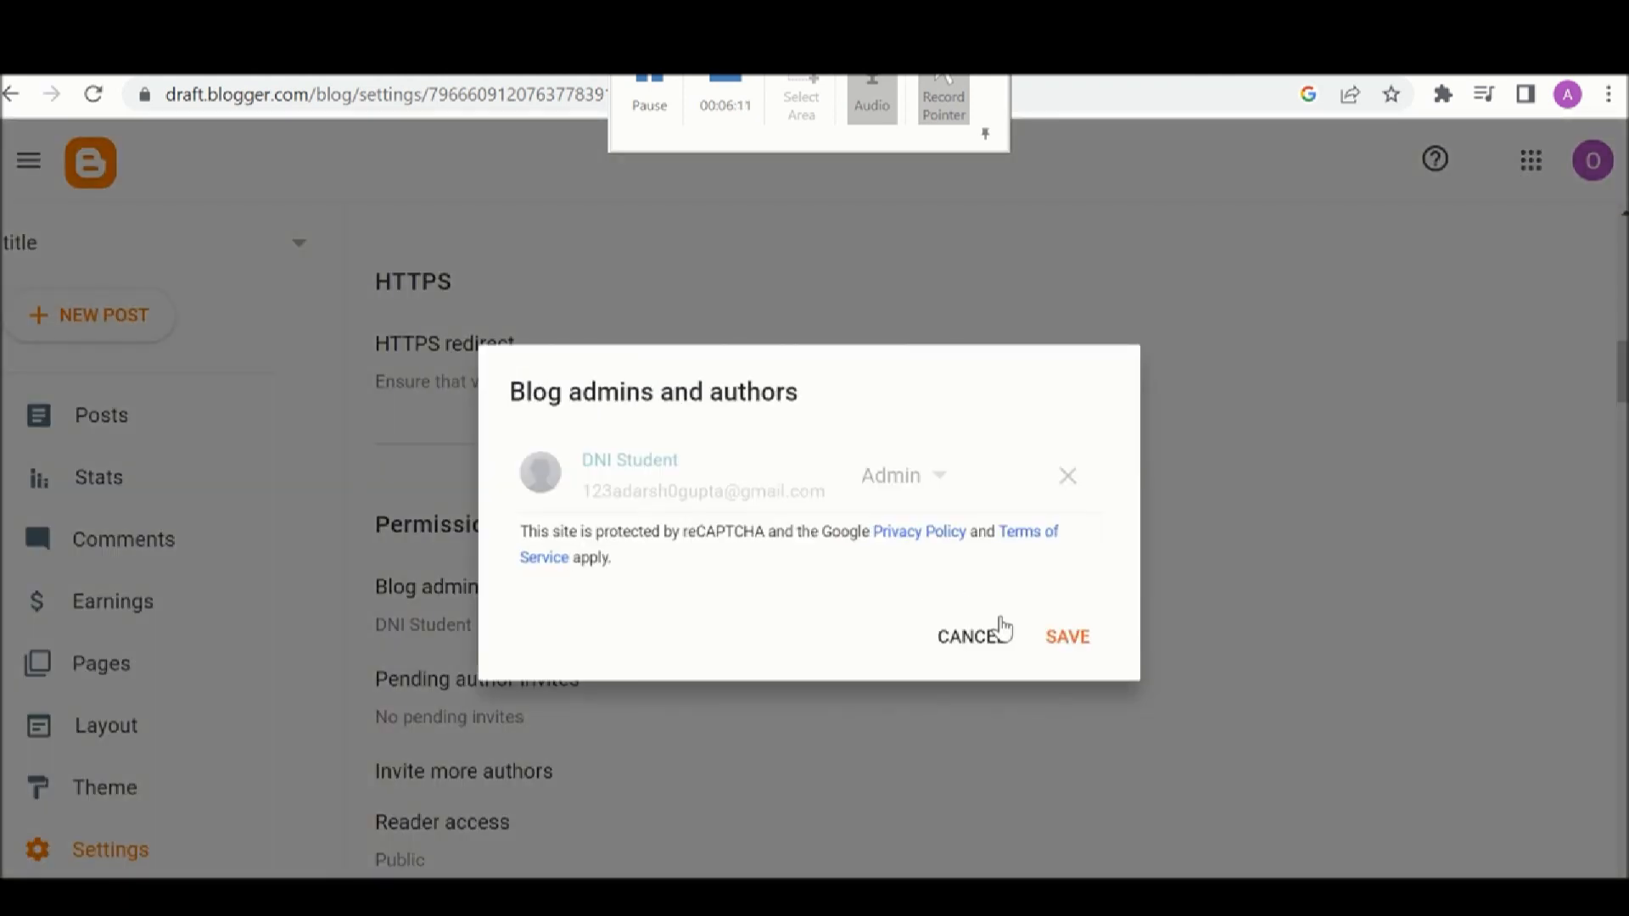
{"action": "left_click", "coordinate": [975, 646]}
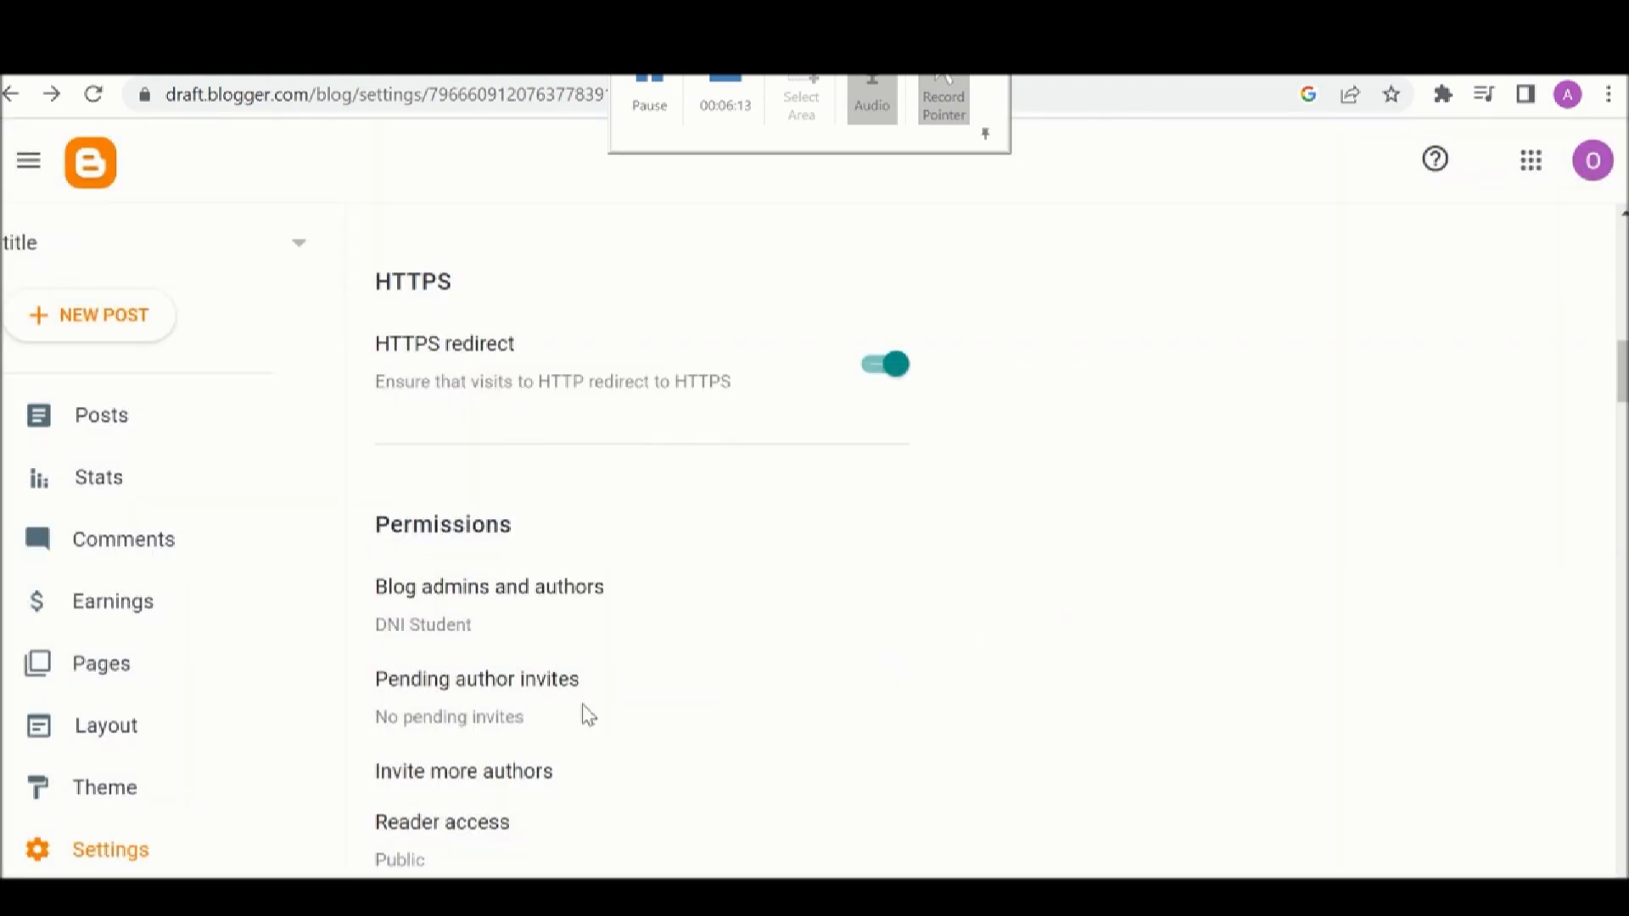
{"action": "scroll", "coordinate": [582, 708], "scroll_direction": "down", "scroll_amount": 2}
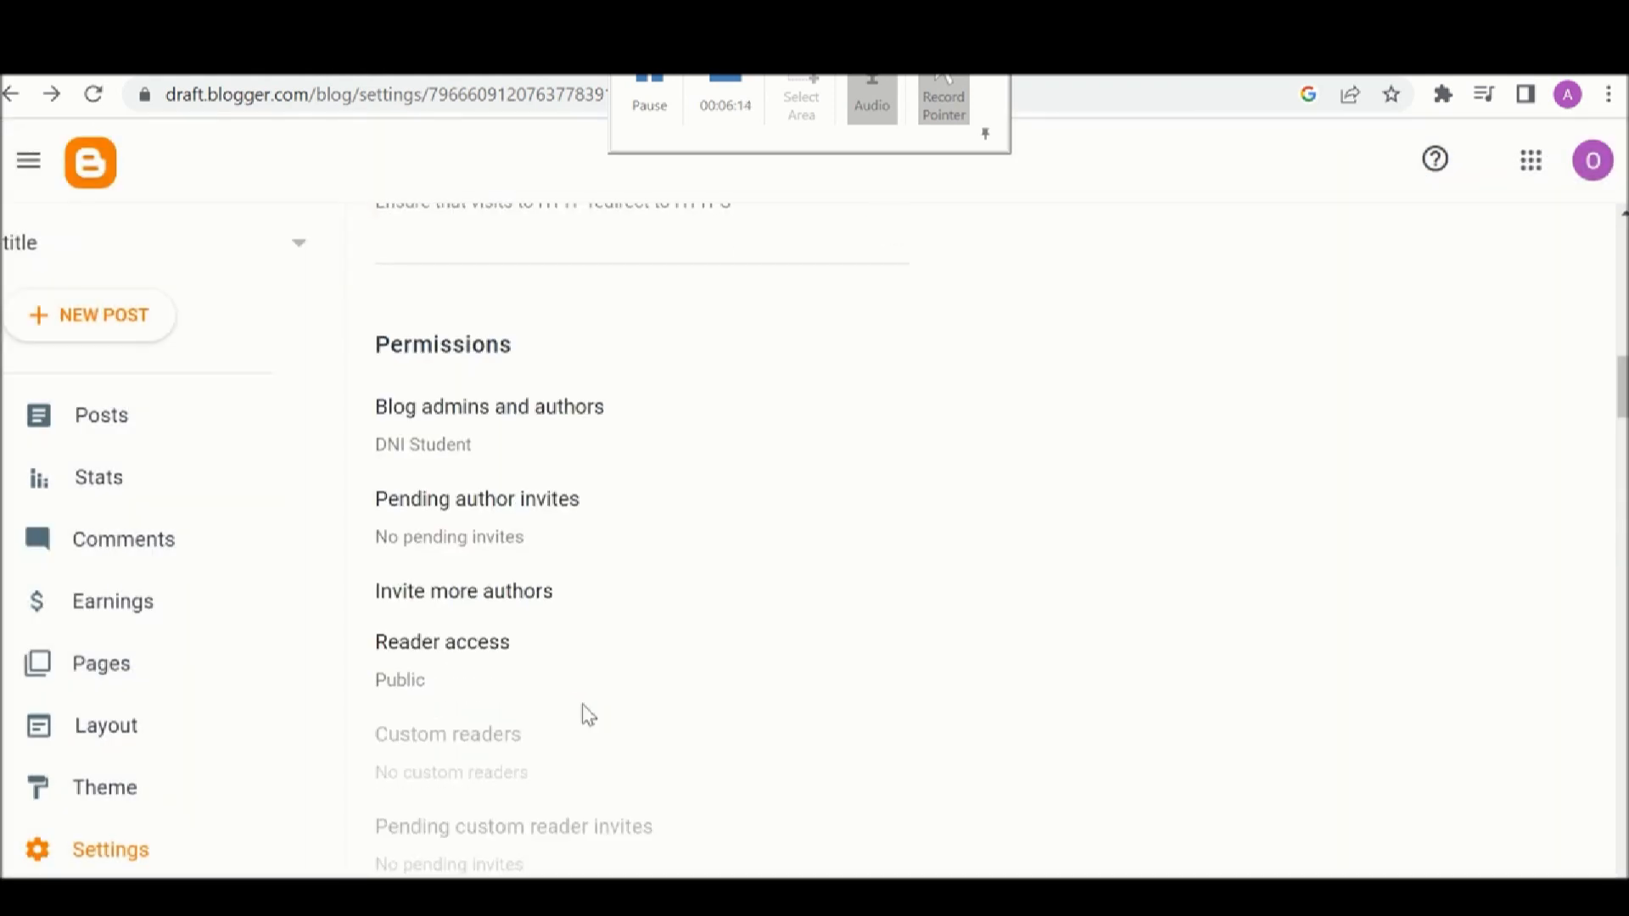
{"action": "left_click", "coordinate": [520, 611]}
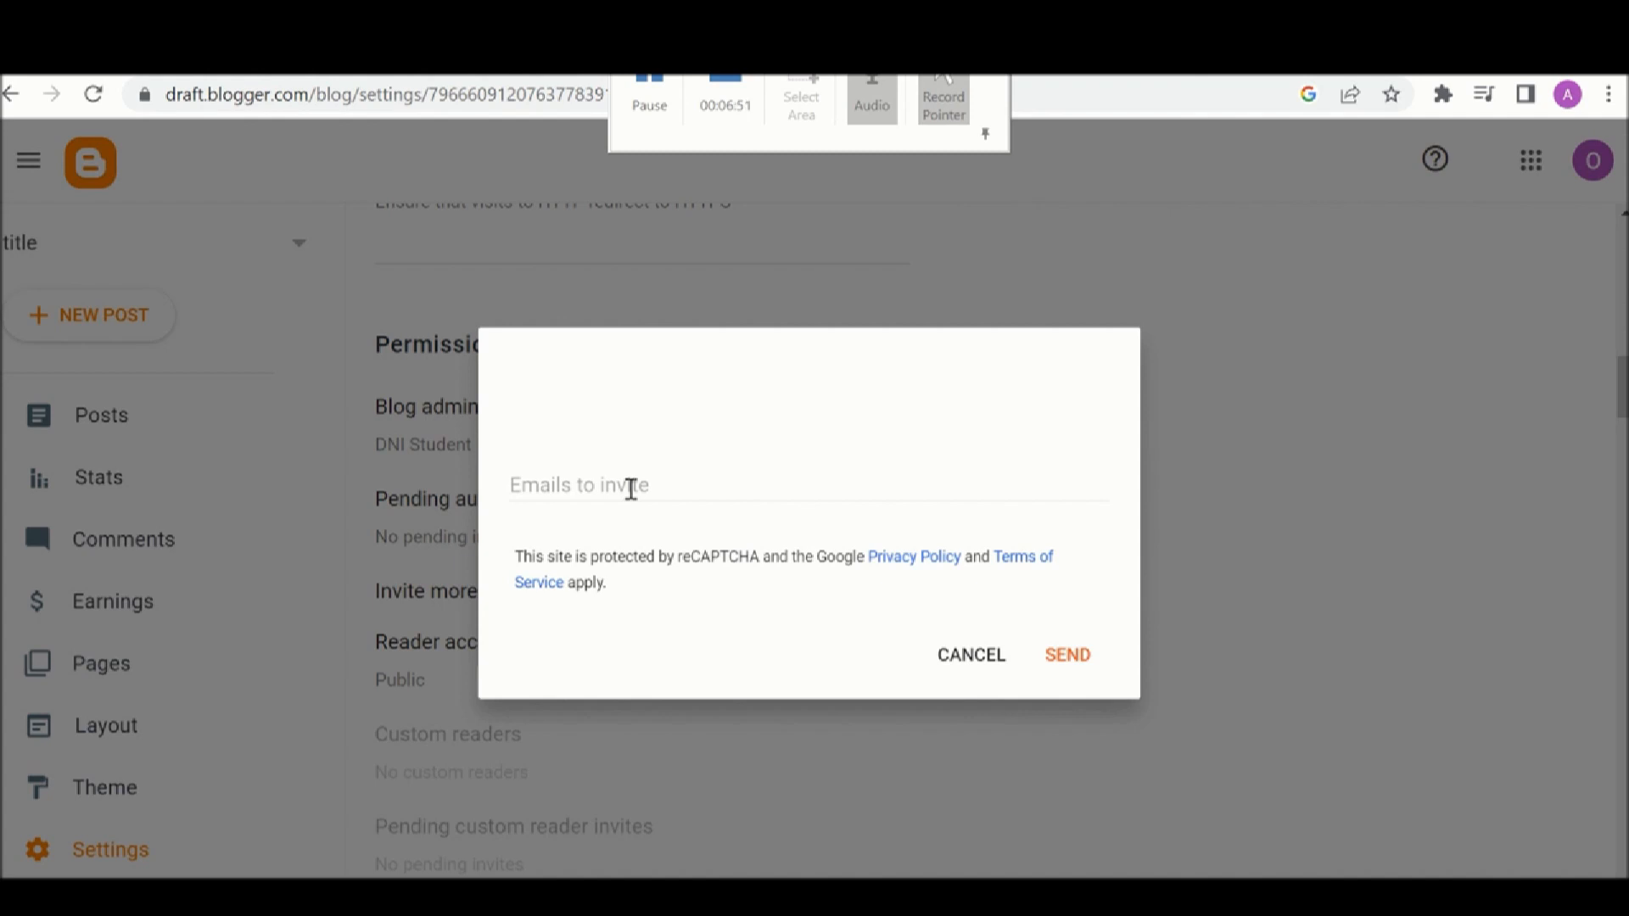
{"action": "left_click", "coordinate": [962, 663]}
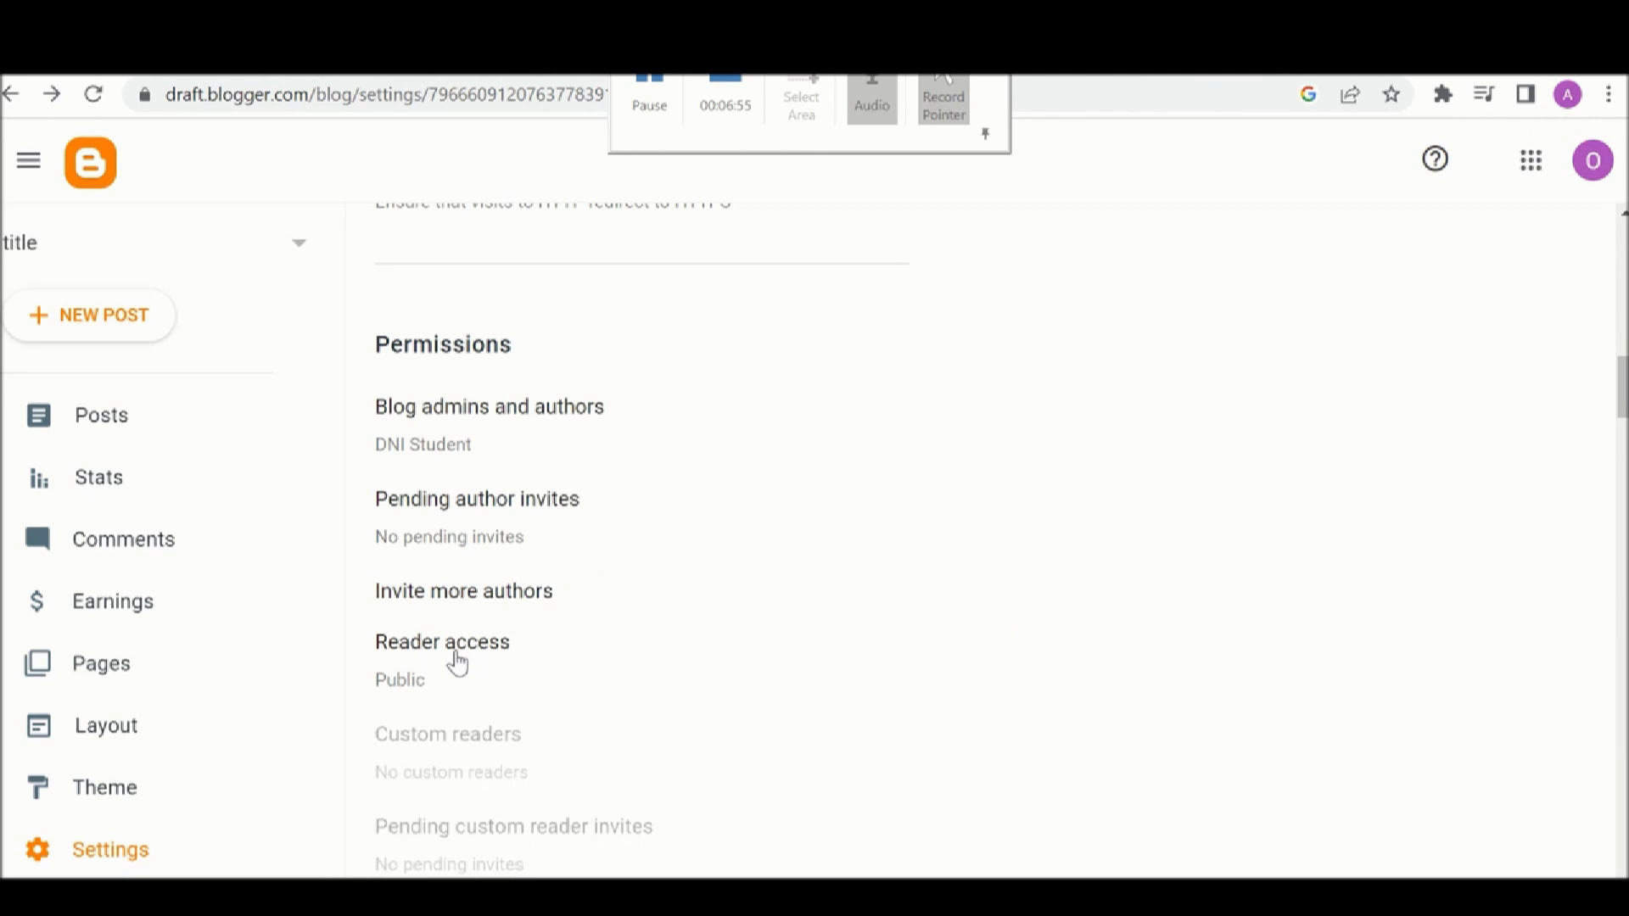
Save reader access as Public and the maximum number of posts shown on the main page as 10
{"action": "left_click", "coordinate": [456, 655]}
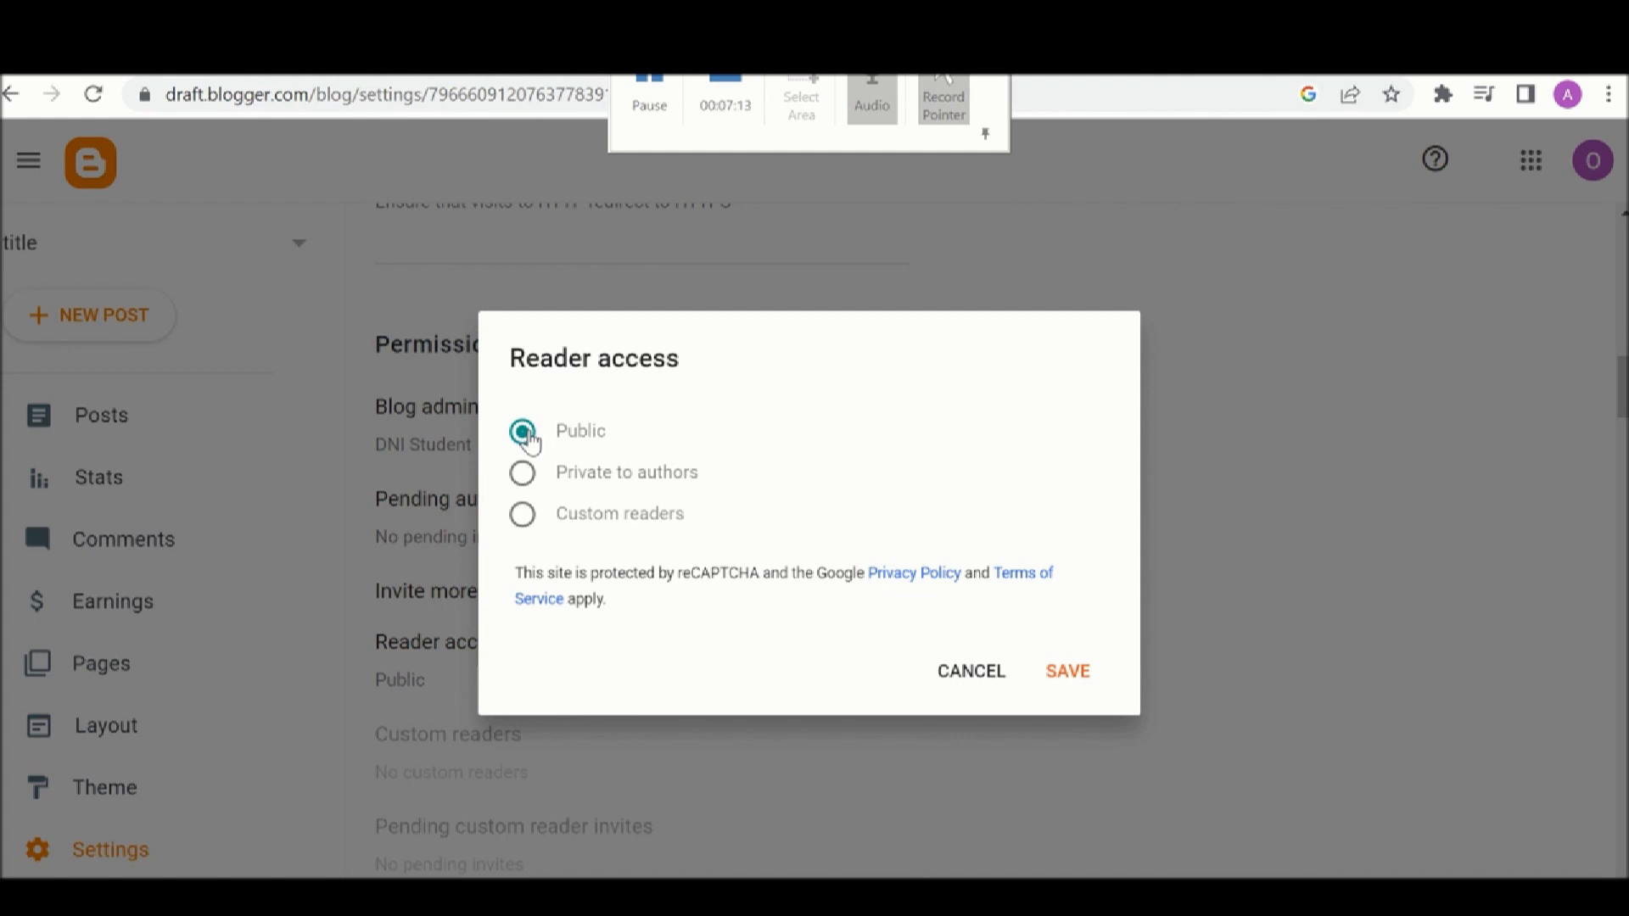
{"action": "left_click", "coordinate": [1070, 679]}
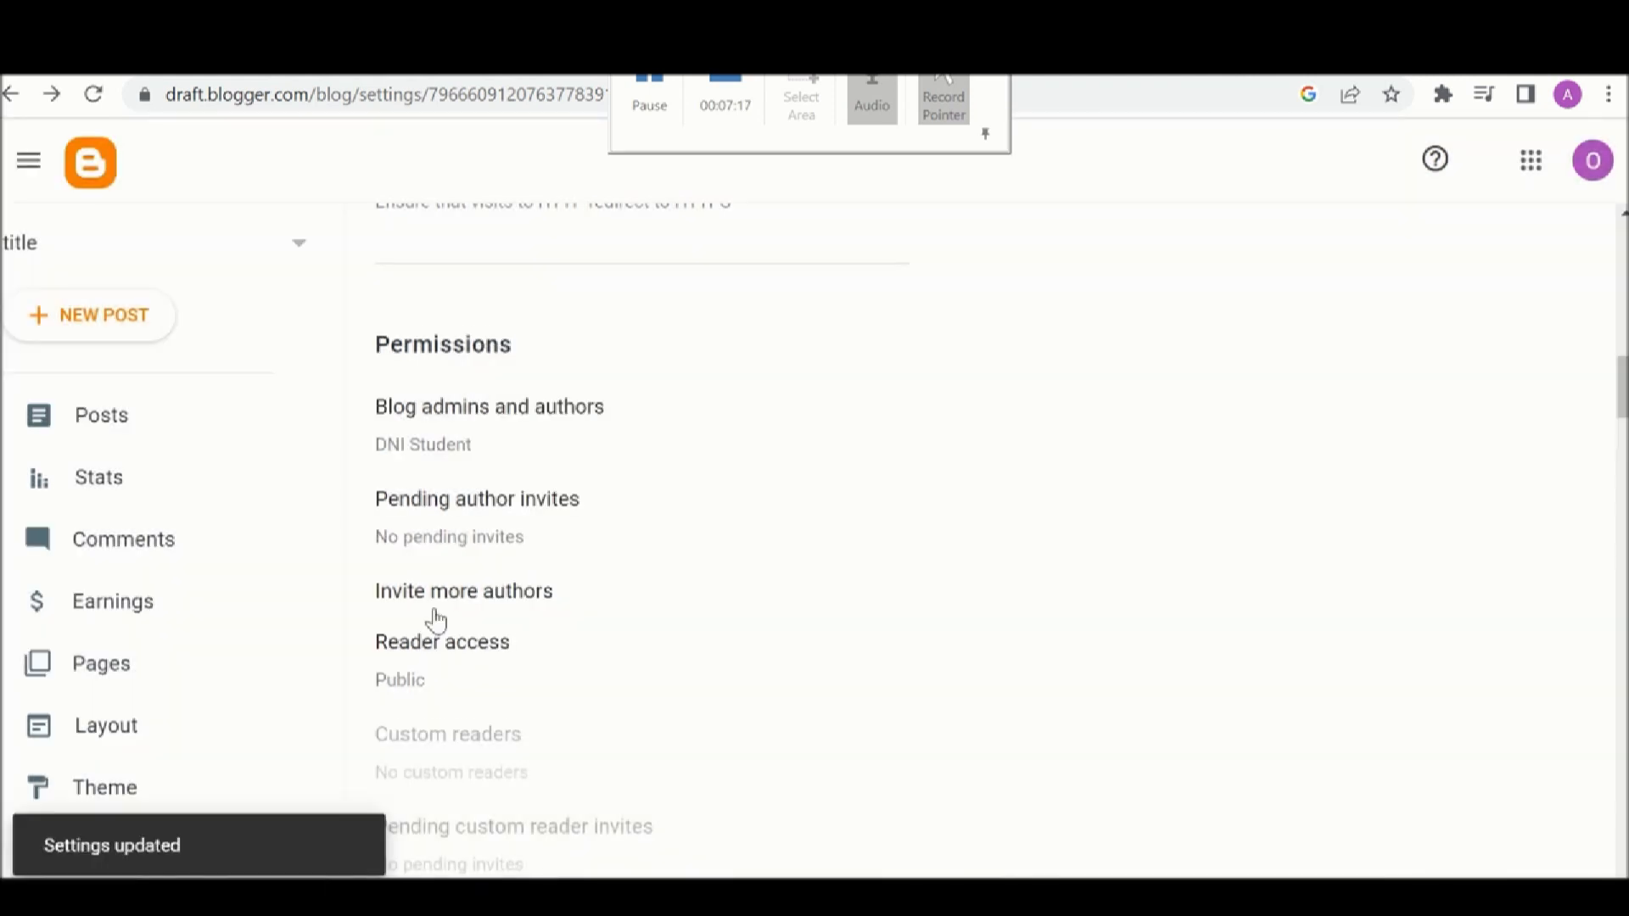
{"action": "scroll", "coordinate": [434, 617], "scroll_direction": "down", "scroll_amount": 3}
{"action": "scroll", "coordinate": [436, 618], "scroll_direction": "down", "scroll_amount": 4}
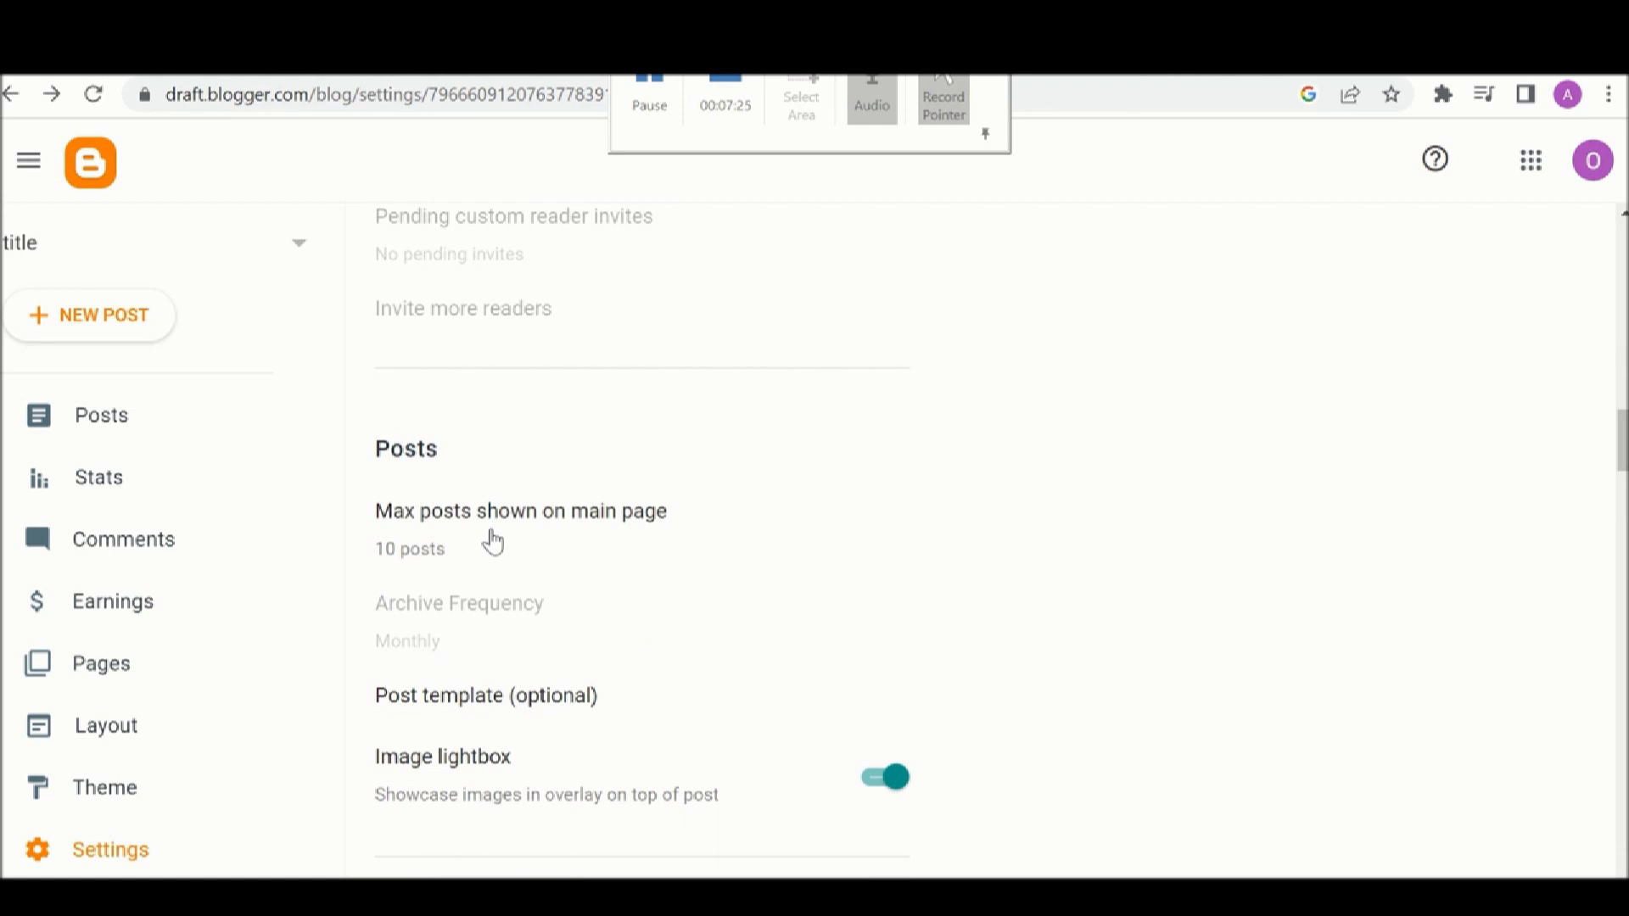
{"action": "left_click", "coordinate": [493, 542]}
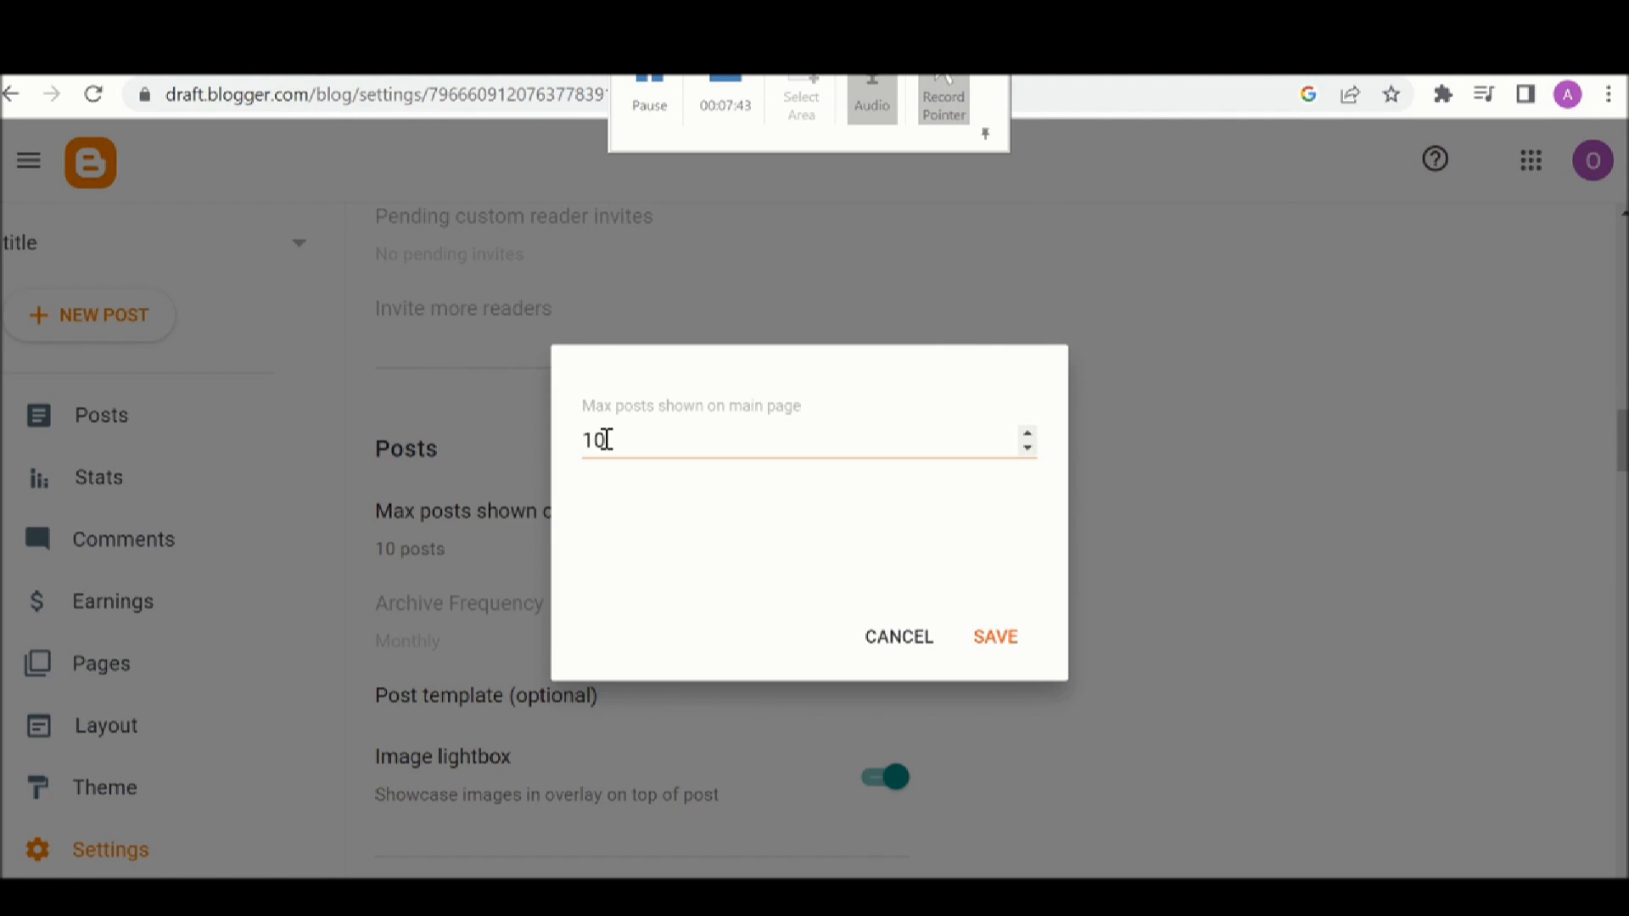
{"action": "left_click", "coordinate": [998, 645]}
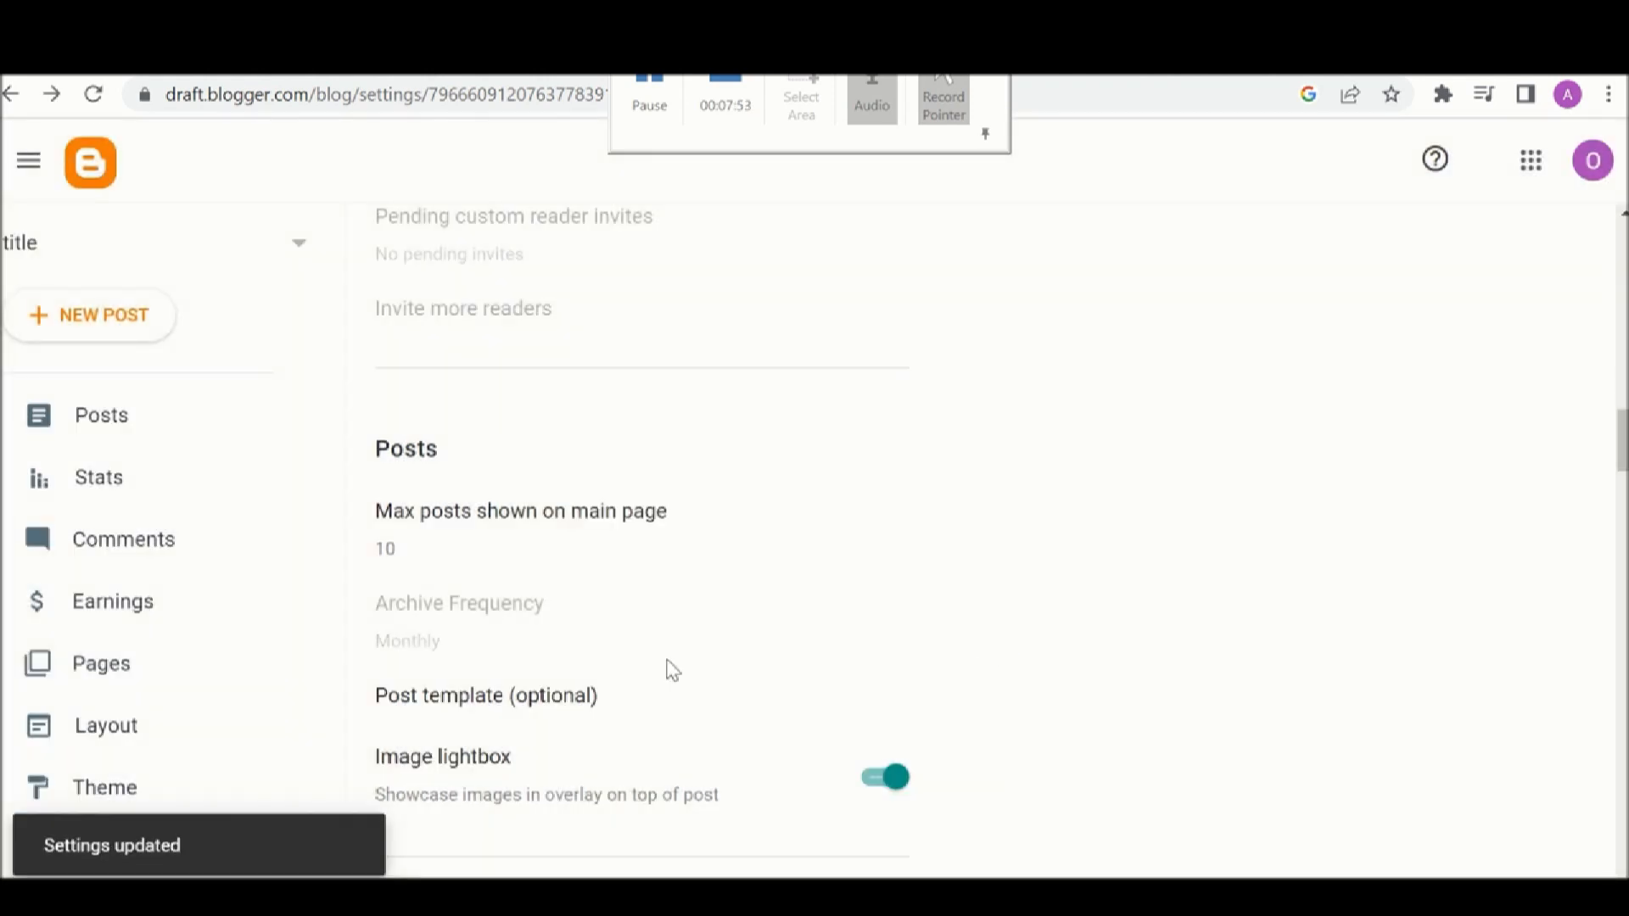
Save the comment location as Embedded and allow comments from Anyone (including anonymous)
{"action": "scroll", "coordinate": [497, 700], "scroll_direction": "down", "scroll_amount": 2}
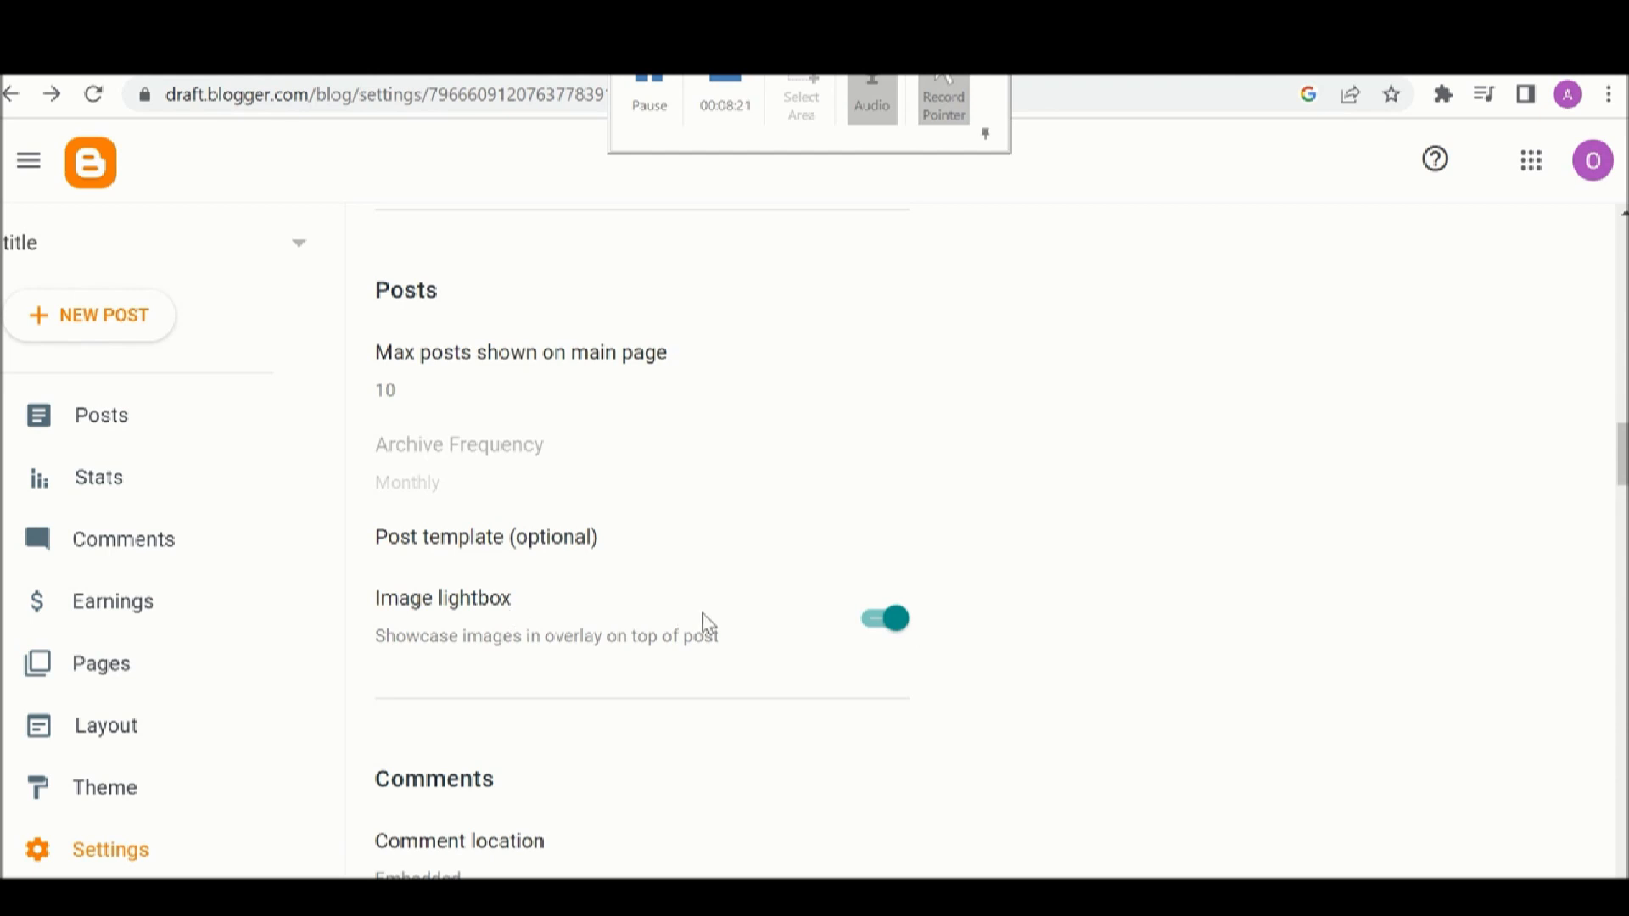
{"action": "scroll", "coordinate": [689, 632], "scroll_direction": "down", "scroll_amount": 5}
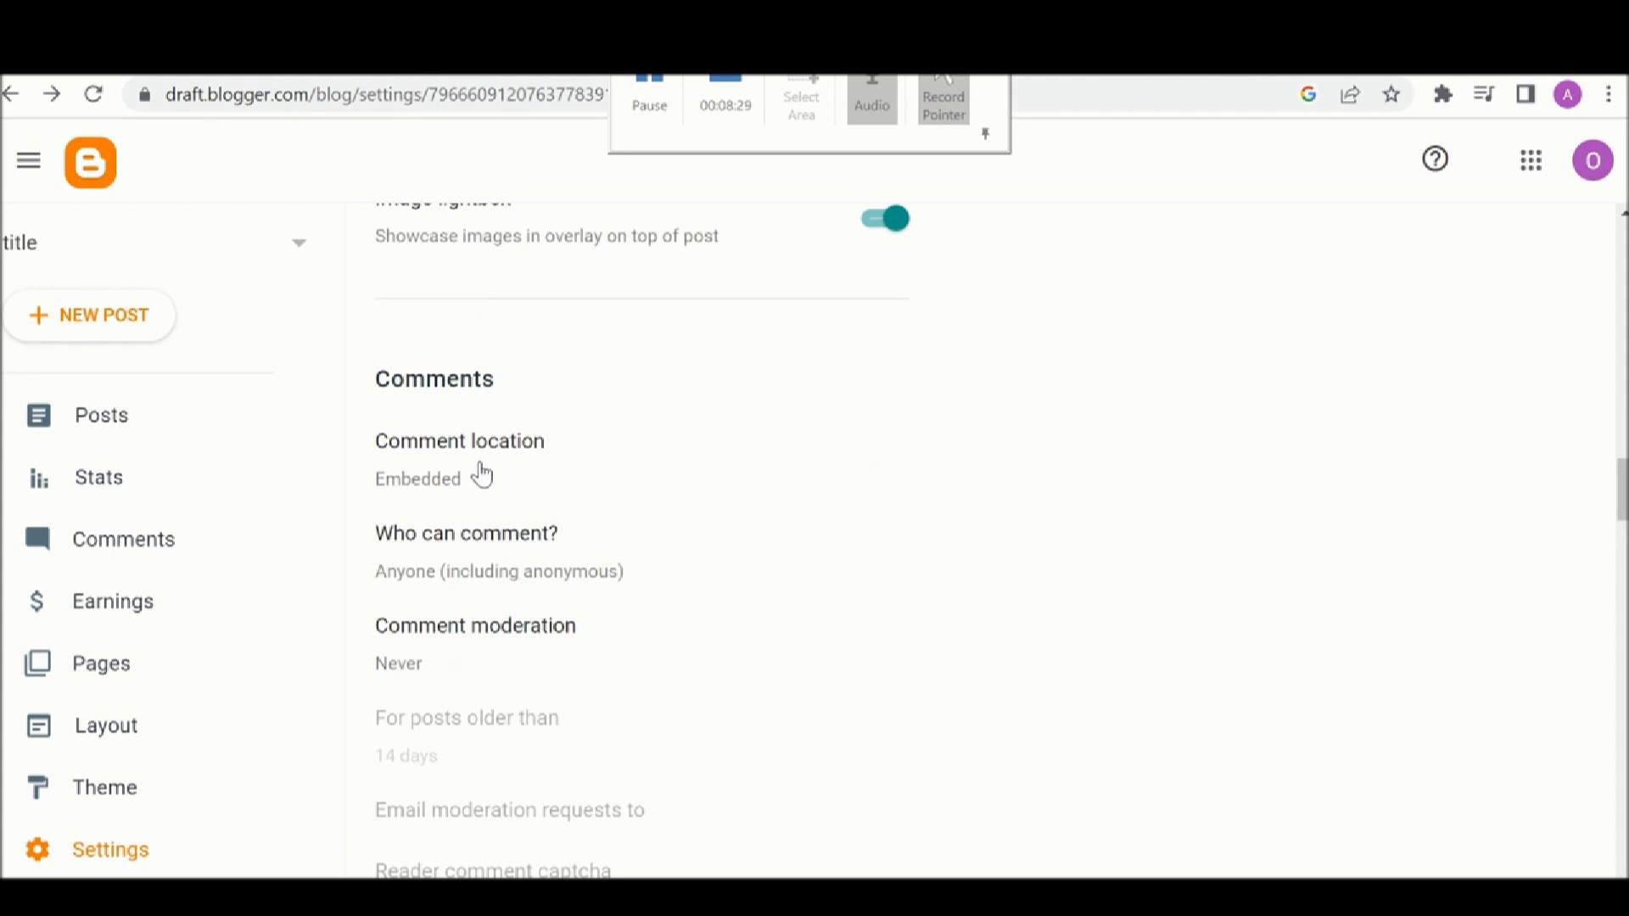
{"action": "left_click", "coordinate": [481, 475]}
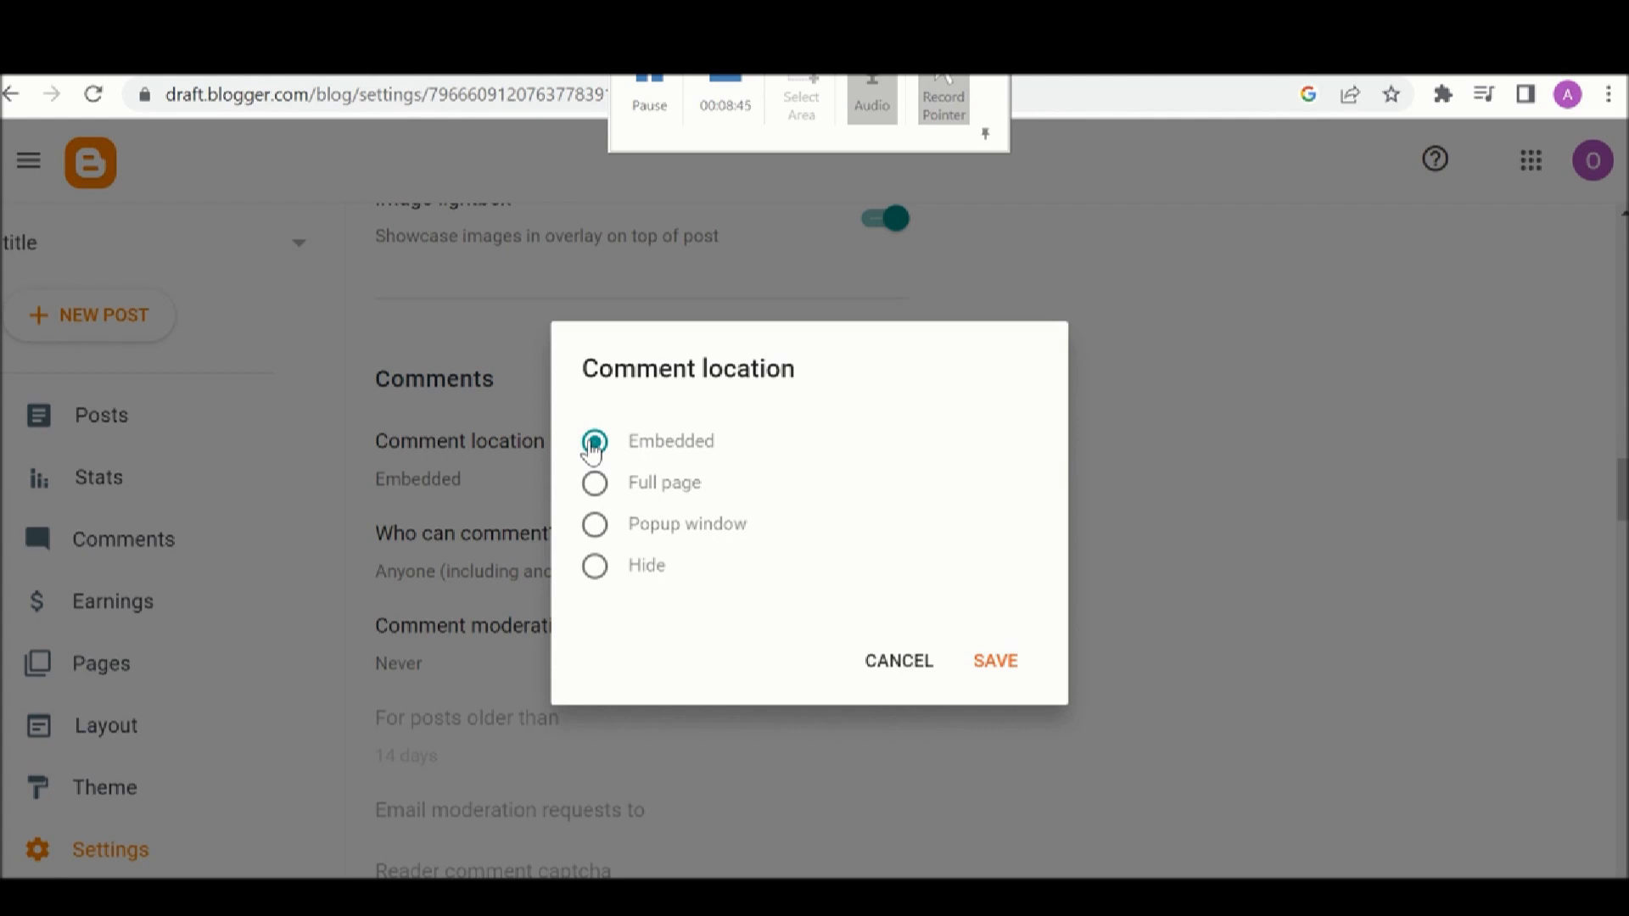
{"action": "left_click", "coordinate": [986, 665]}
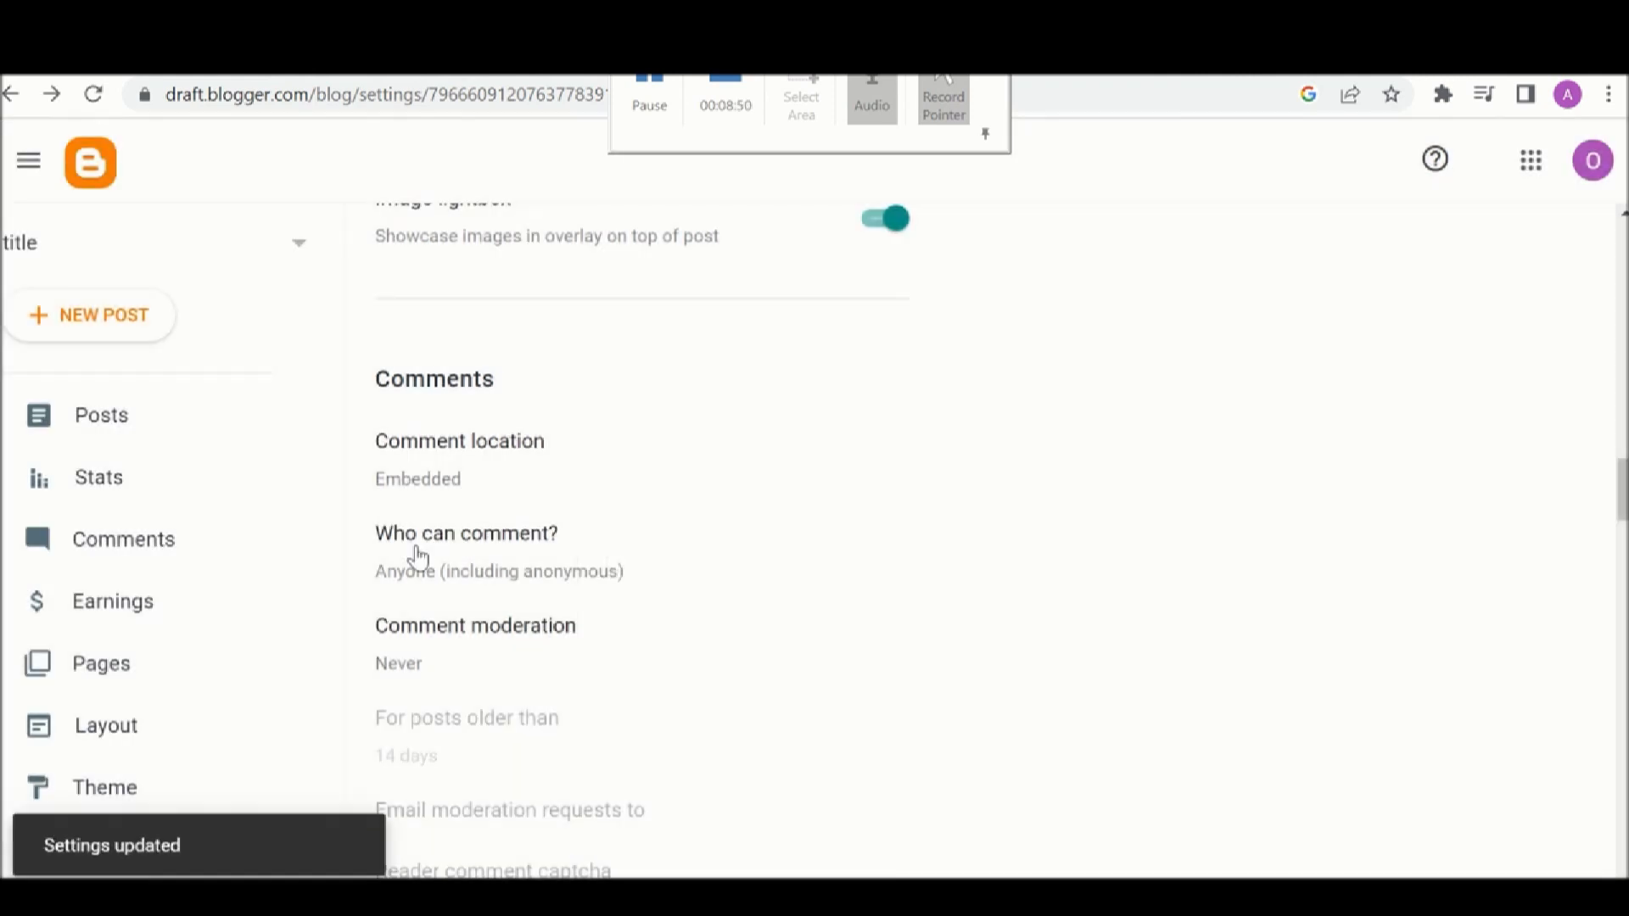
{"action": "left_click", "coordinate": [469, 569]}
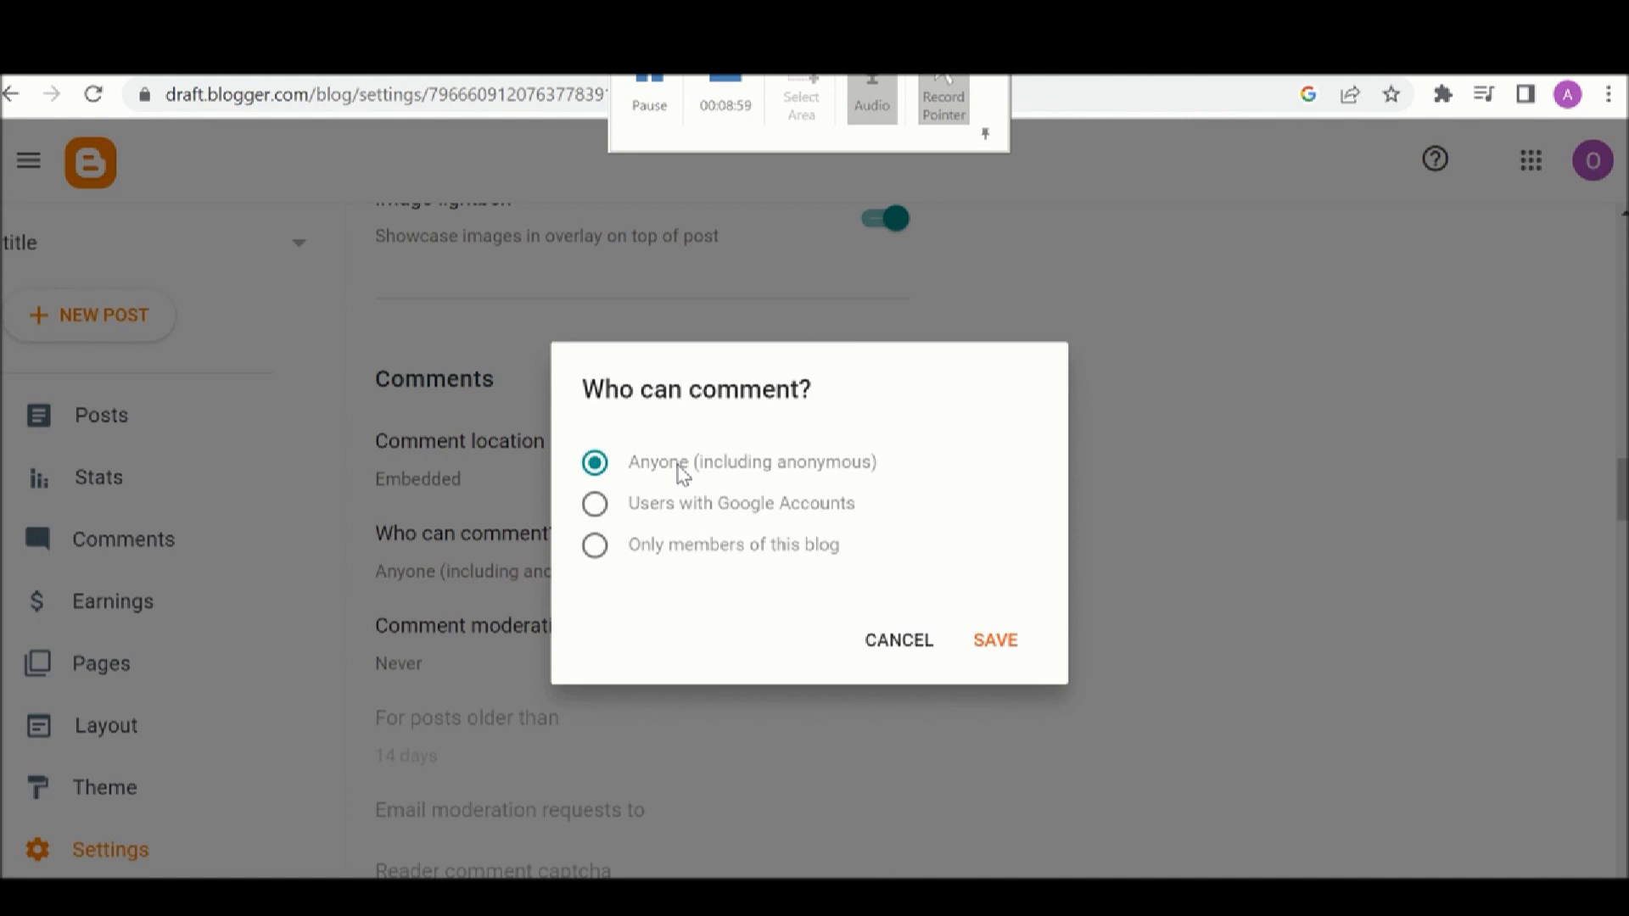
{"action": "left_click", "coordinate": [994, 647]}
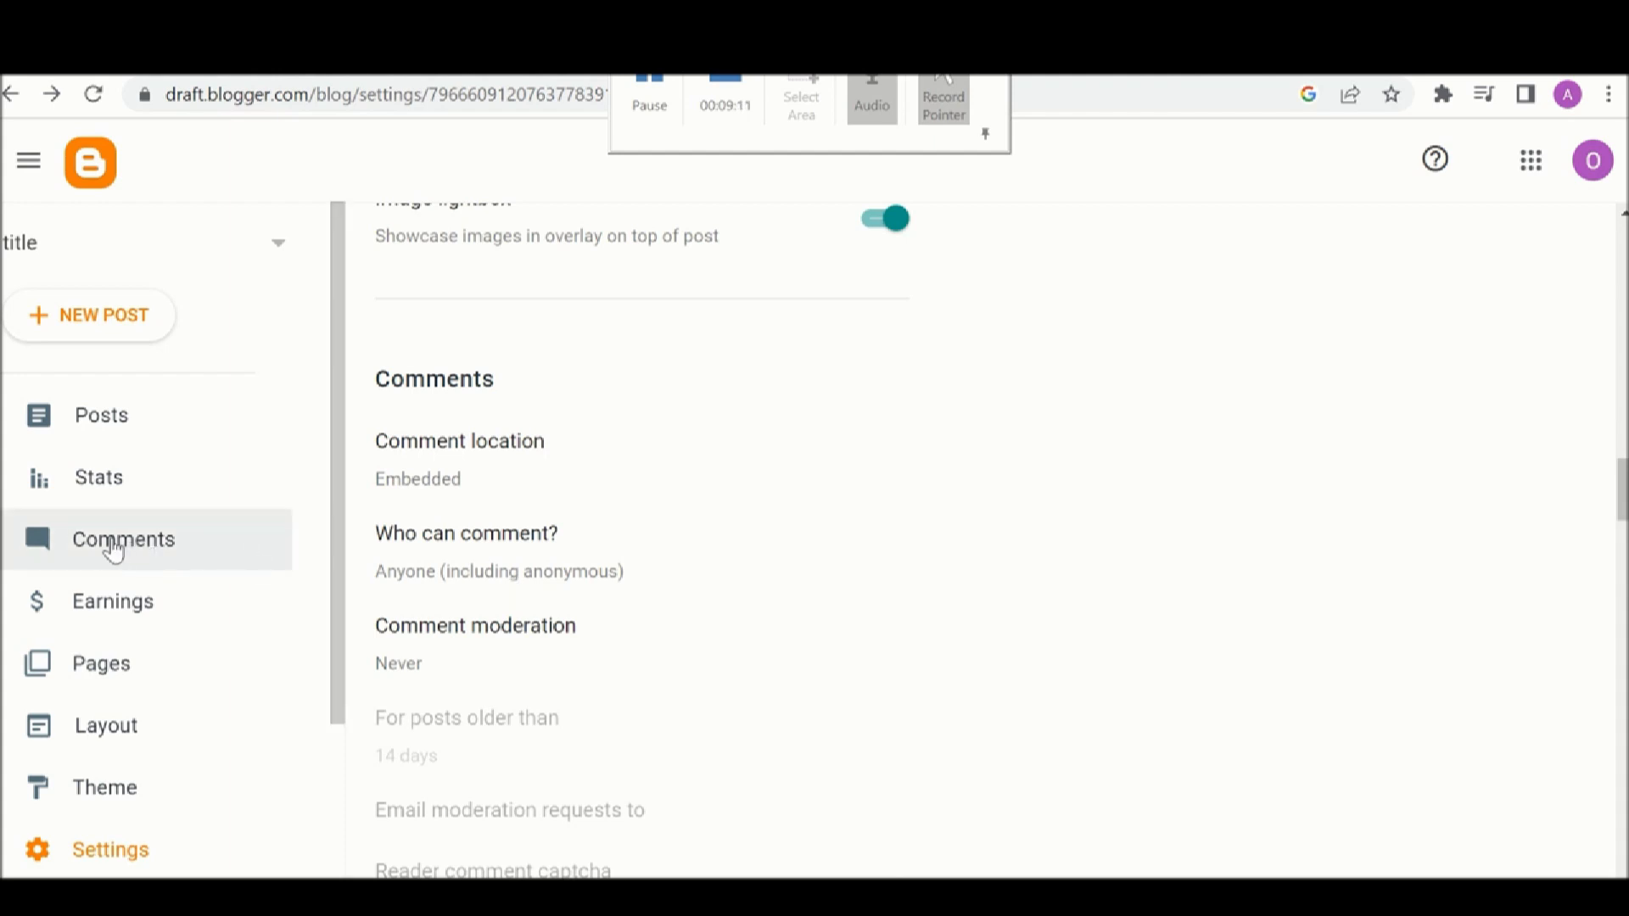
View the blog's Comments page and return to the blog settings
{"action": "left_click", "coordinate": [180, 555]}
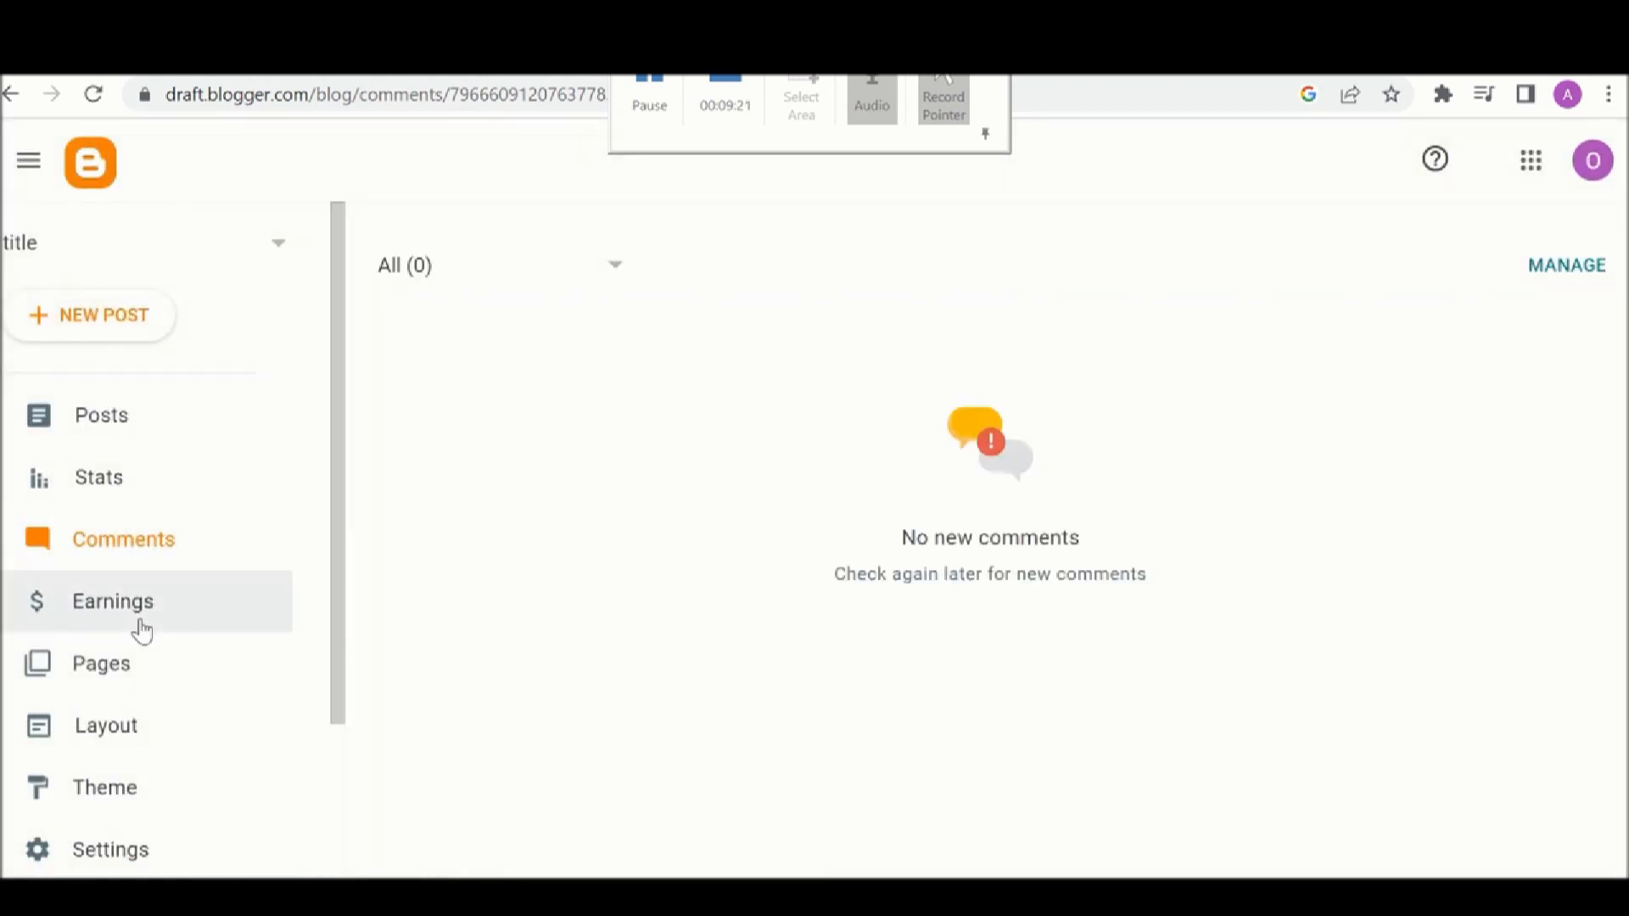
{"action": "left_click", "coordinate": [125, 845]}
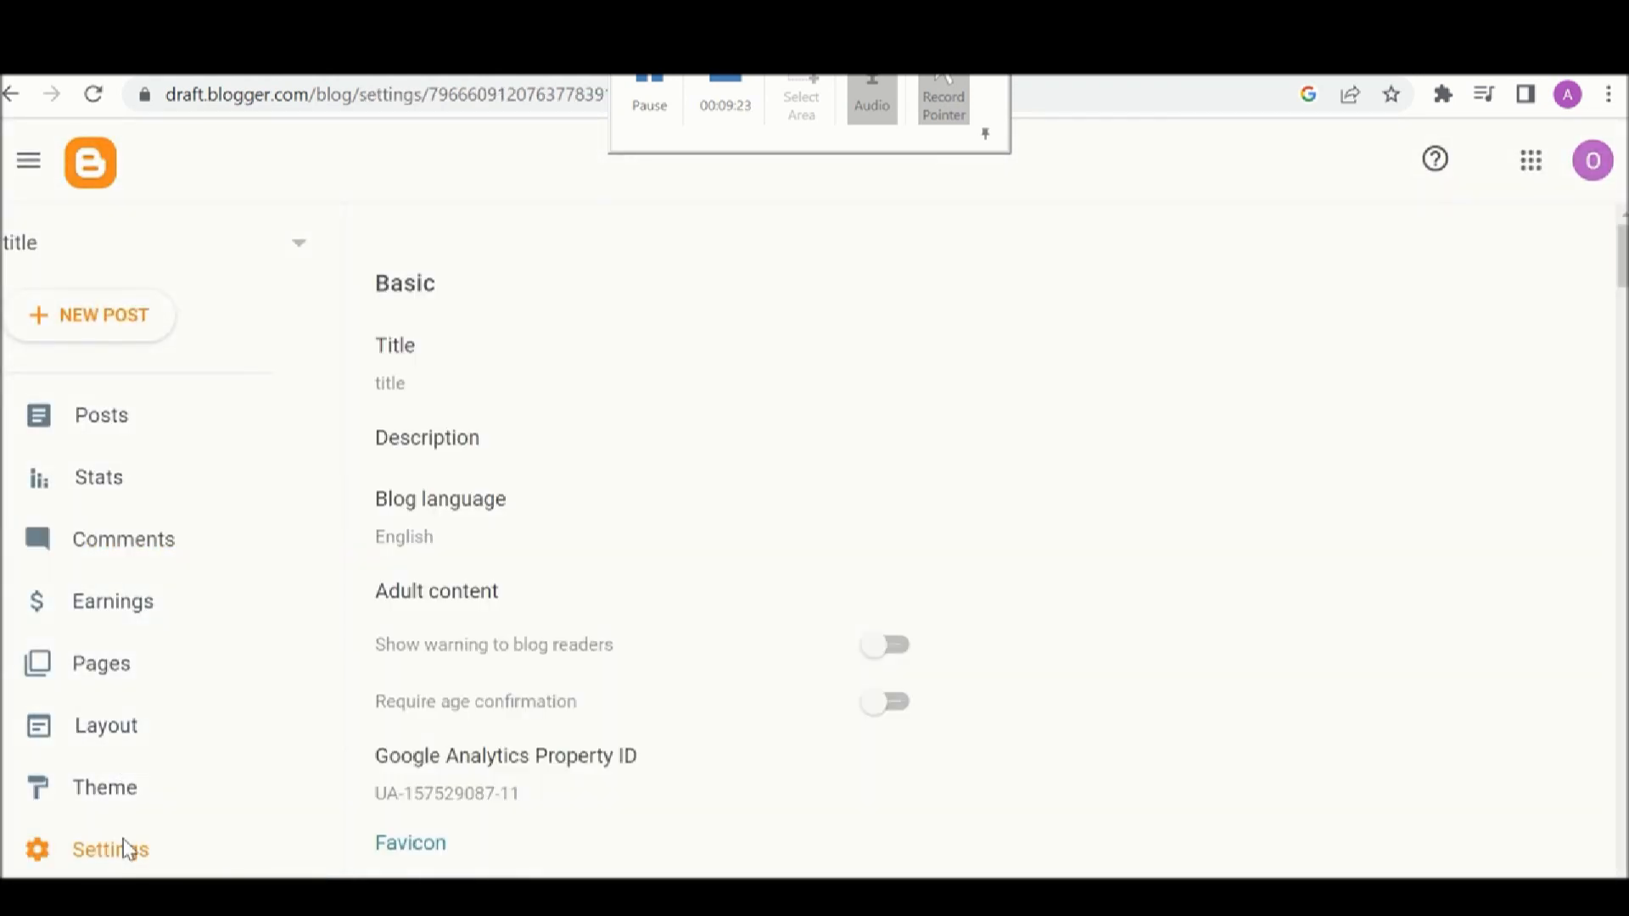
Save the comment moderation setting as Never in the blog's Comments settings
{"action": "scroll", "coordinate": [496, 636], "scroll_direction": "down", "scroll_amount": 12}
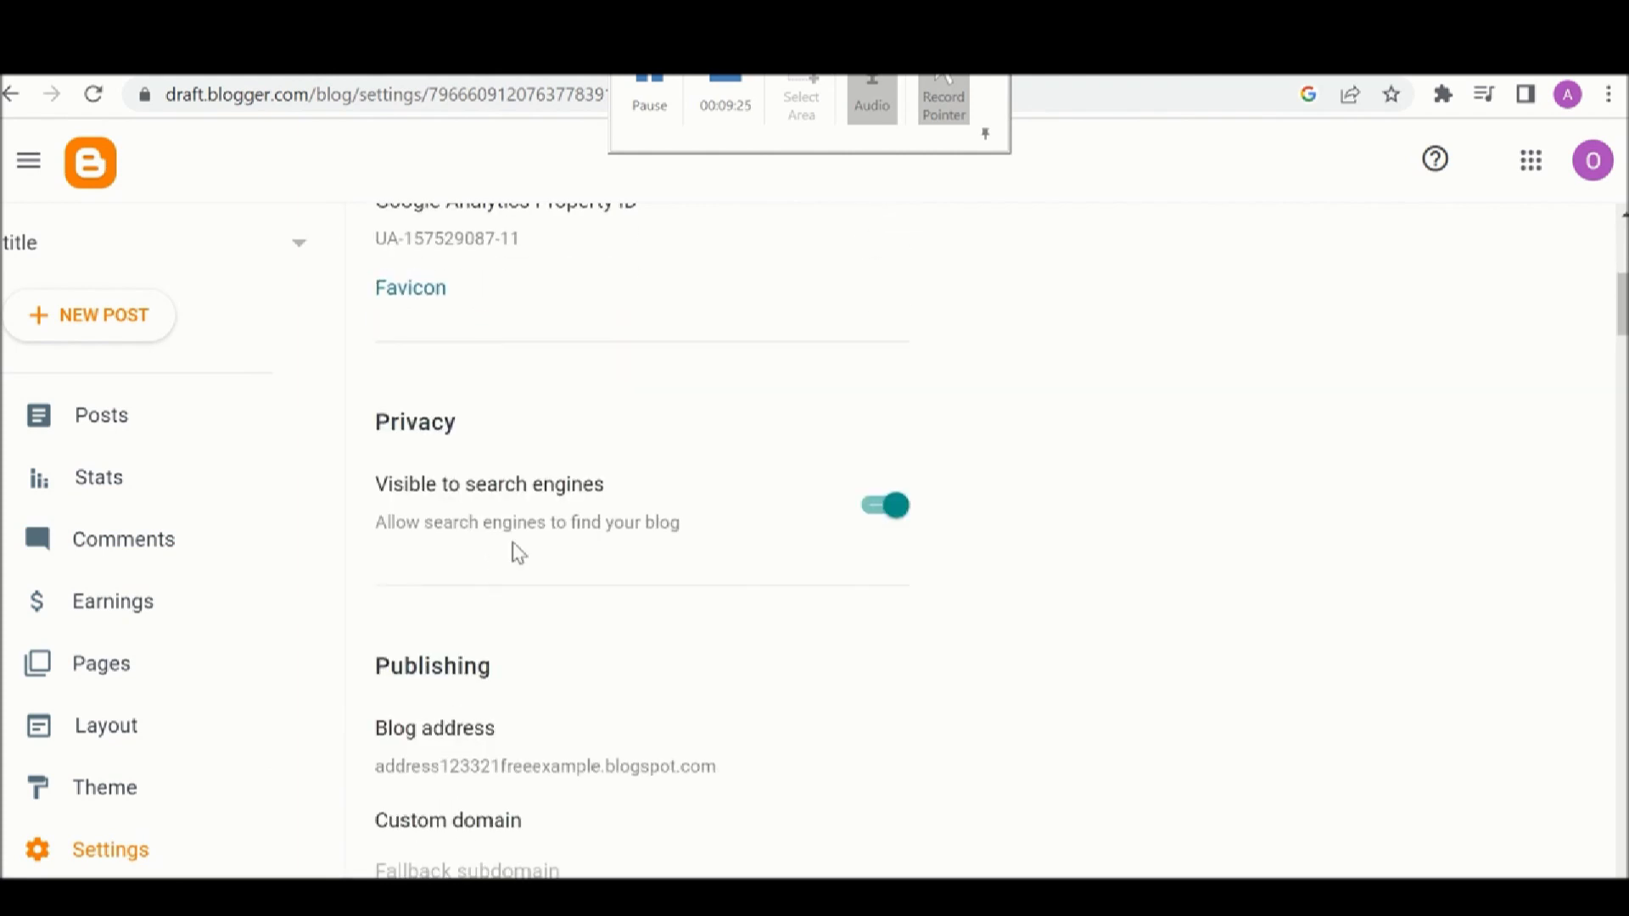
{"action": "scroll", "coordinate": [521, 537], "scroll_direction": "down", "scroll_amount": 11}
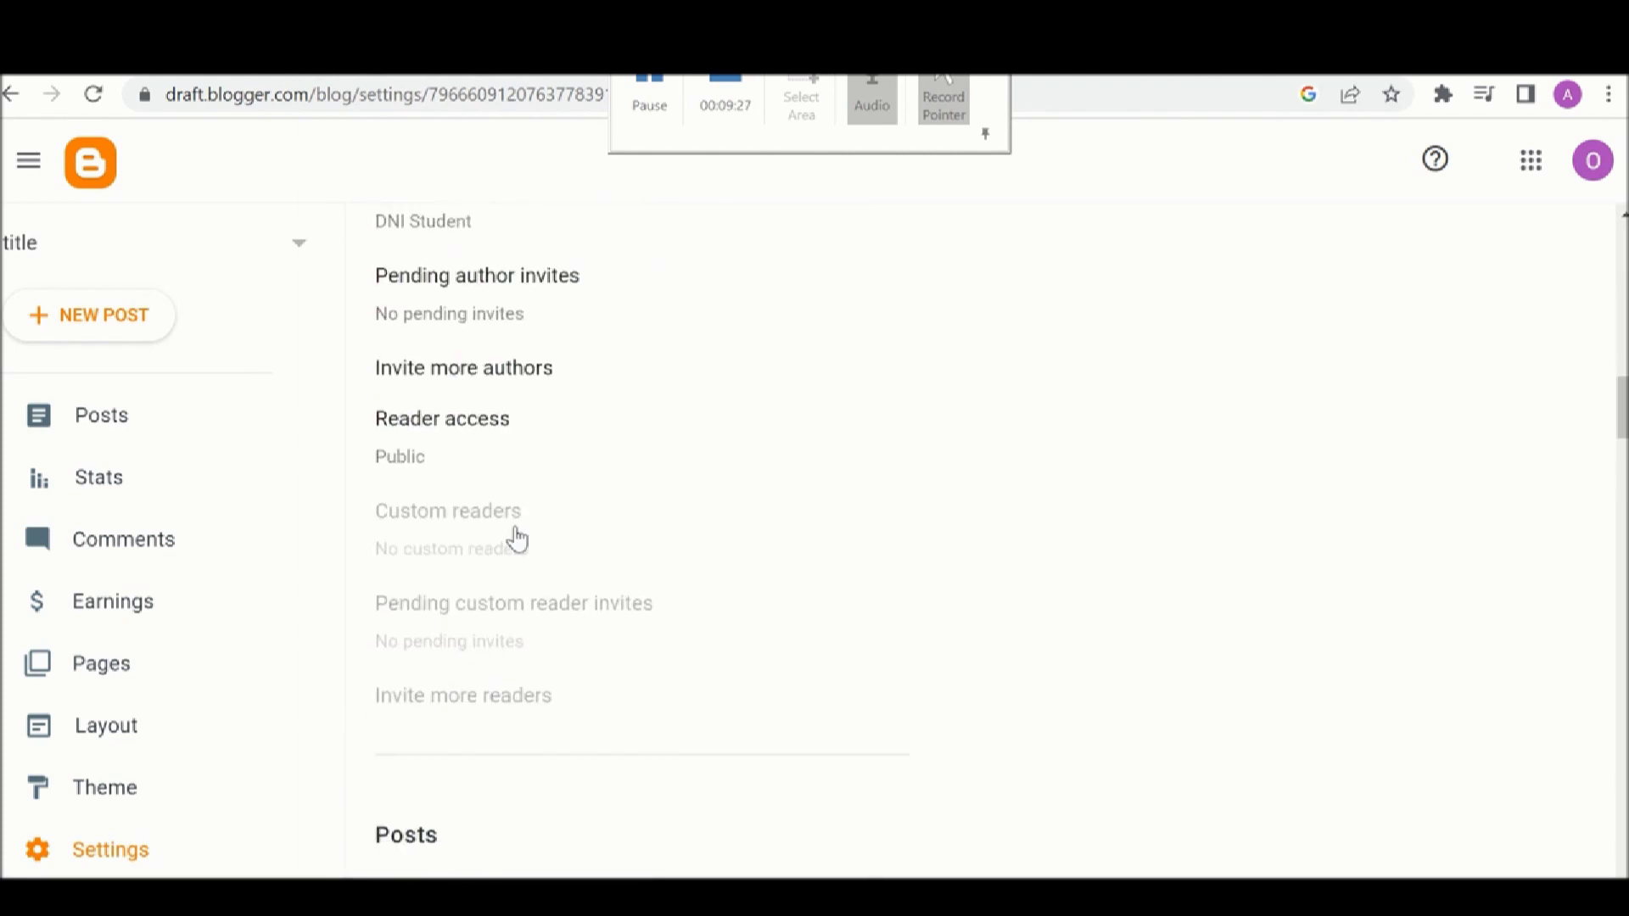
{"action": "scroll", "coordinate": [521, 537], "scroll_direction": "down", "scroll_amount": 8}
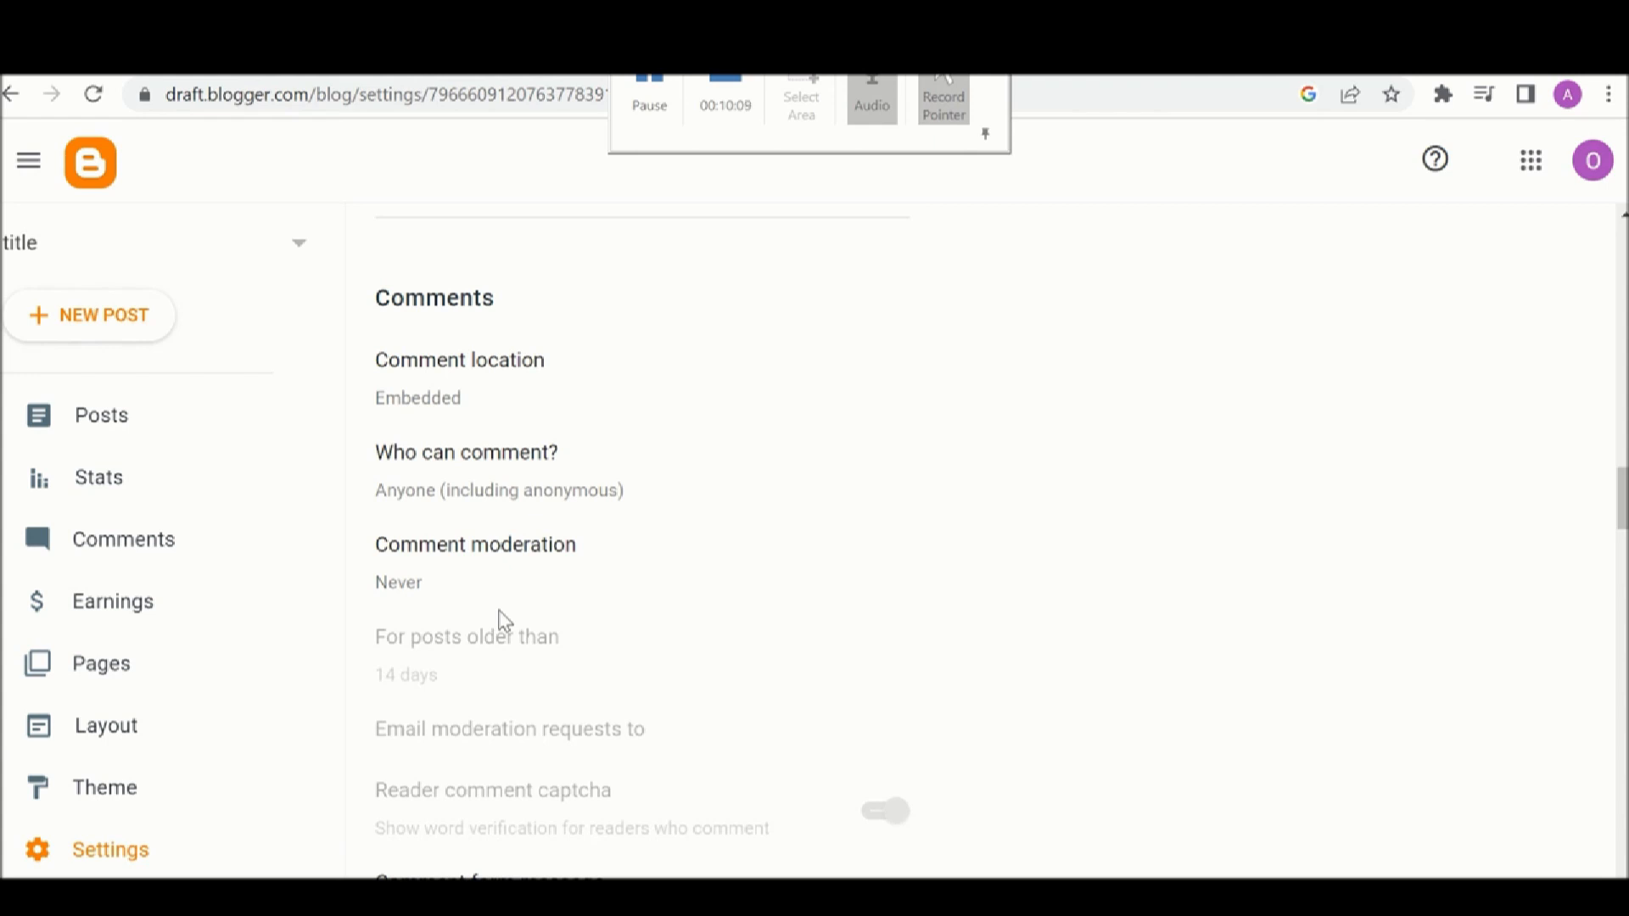
{"action": "left_click", "coordinate": [442, 593]}
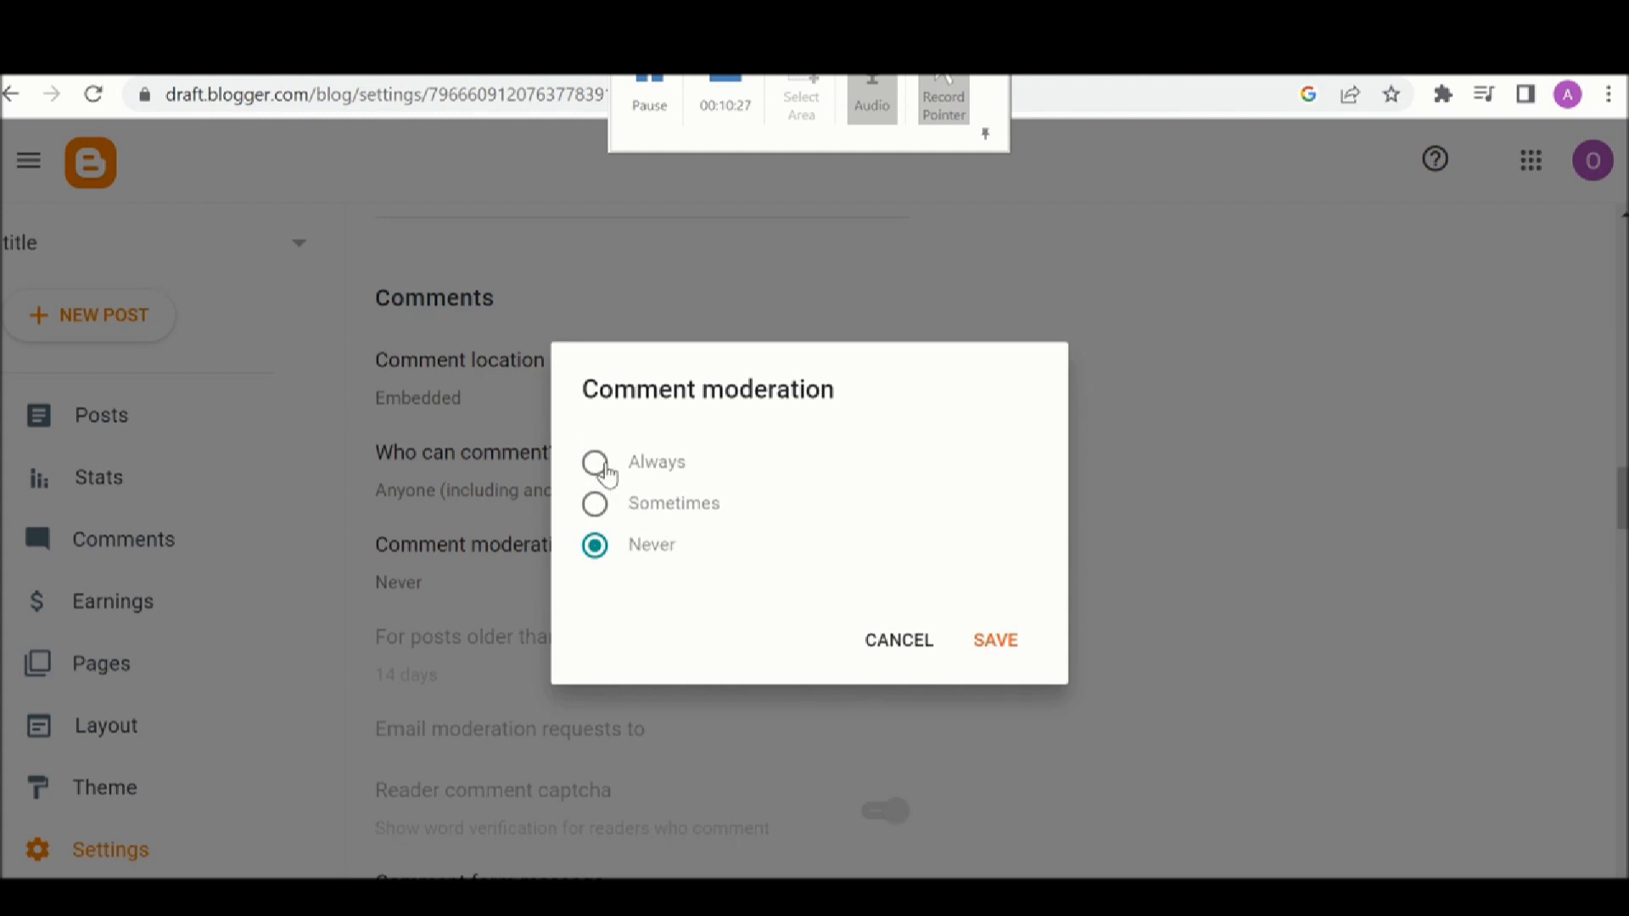
{"action": "left_click", "coordinate": [987, 643]}
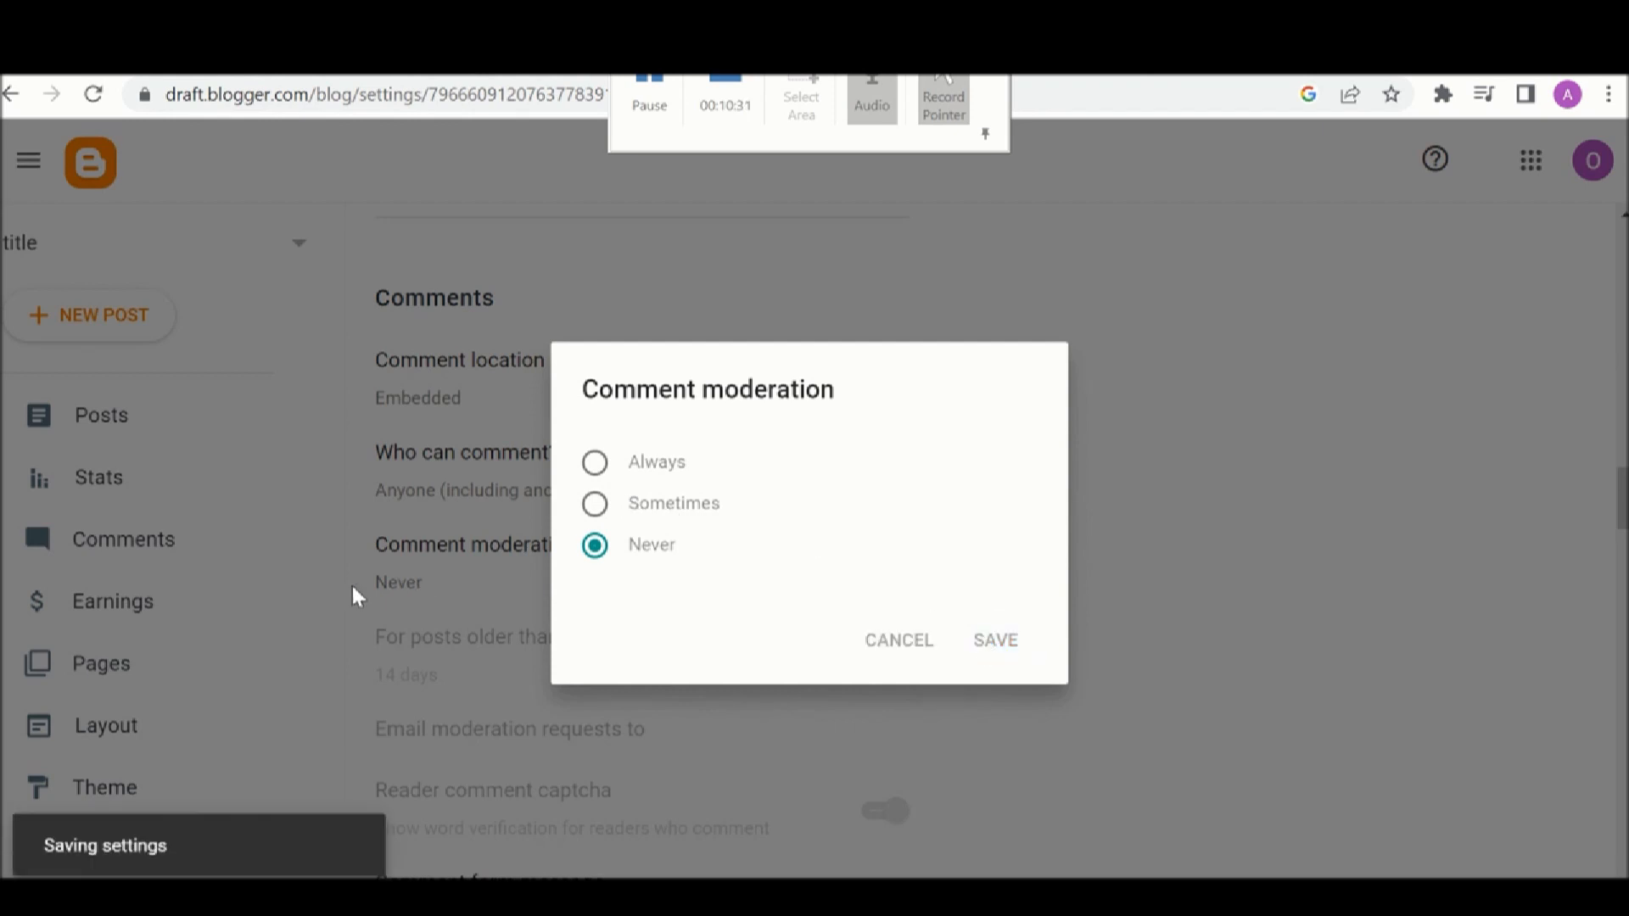
View the empty comment form message form and close it without saving
{"action": "scroll", "coordinate": [483, 611], "scroll_direction": "down", "scroll_amount": 4}
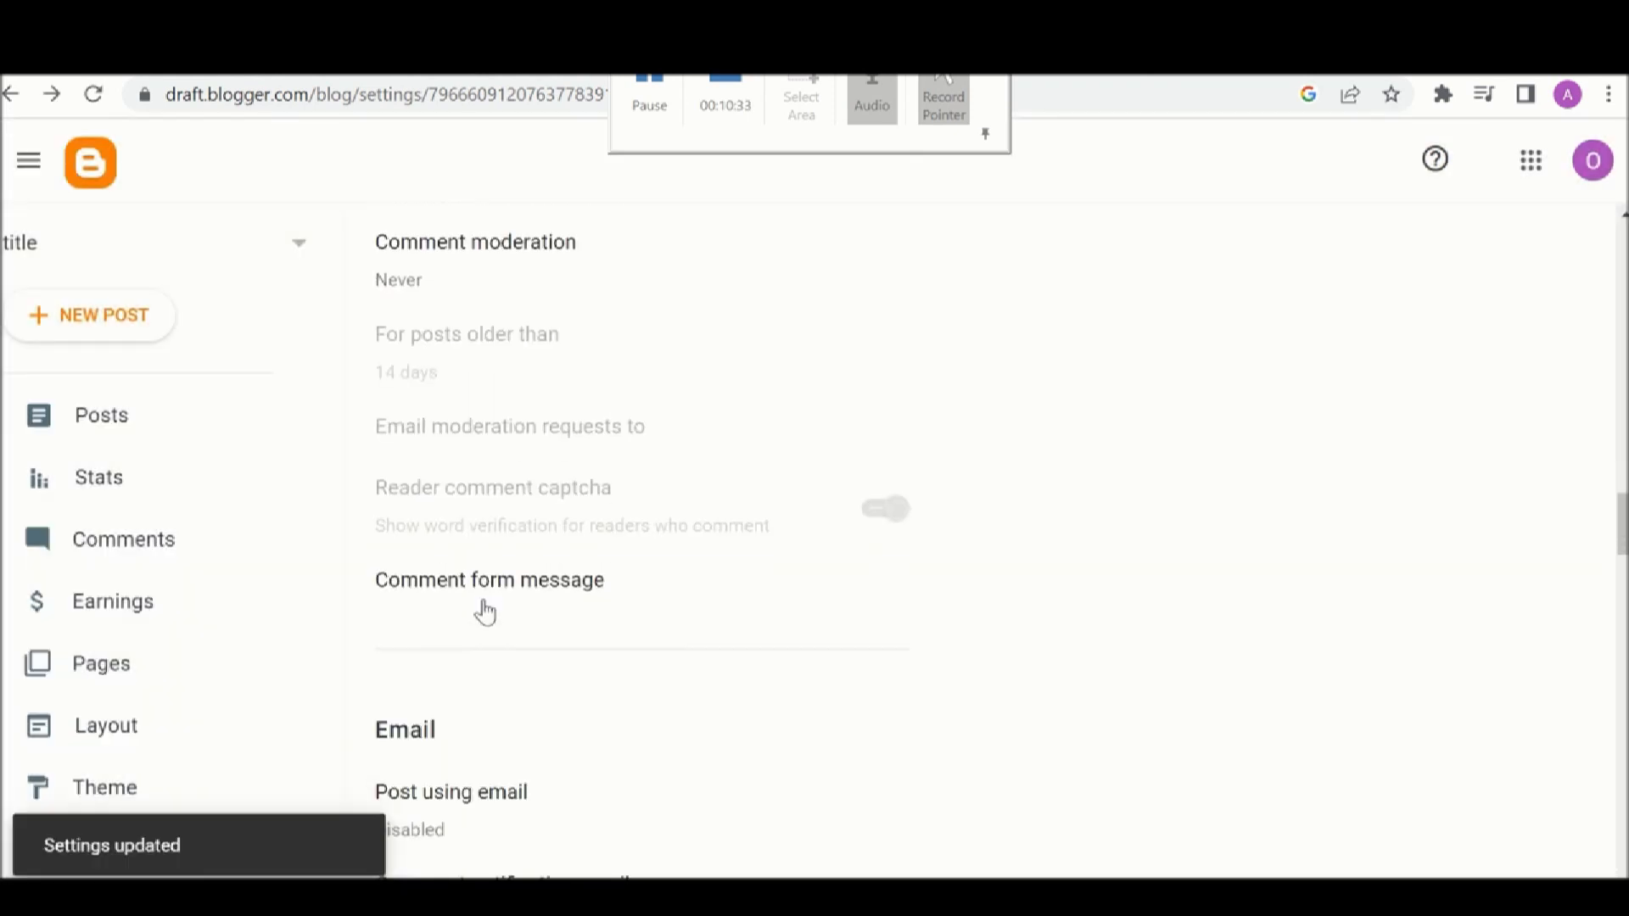
{"action": "scroll", "coordinate": [485, 613], "scroll_direction": "down", "scroll_amount": 2}
{"action": "left_click", "coordinate": [481, 440]}
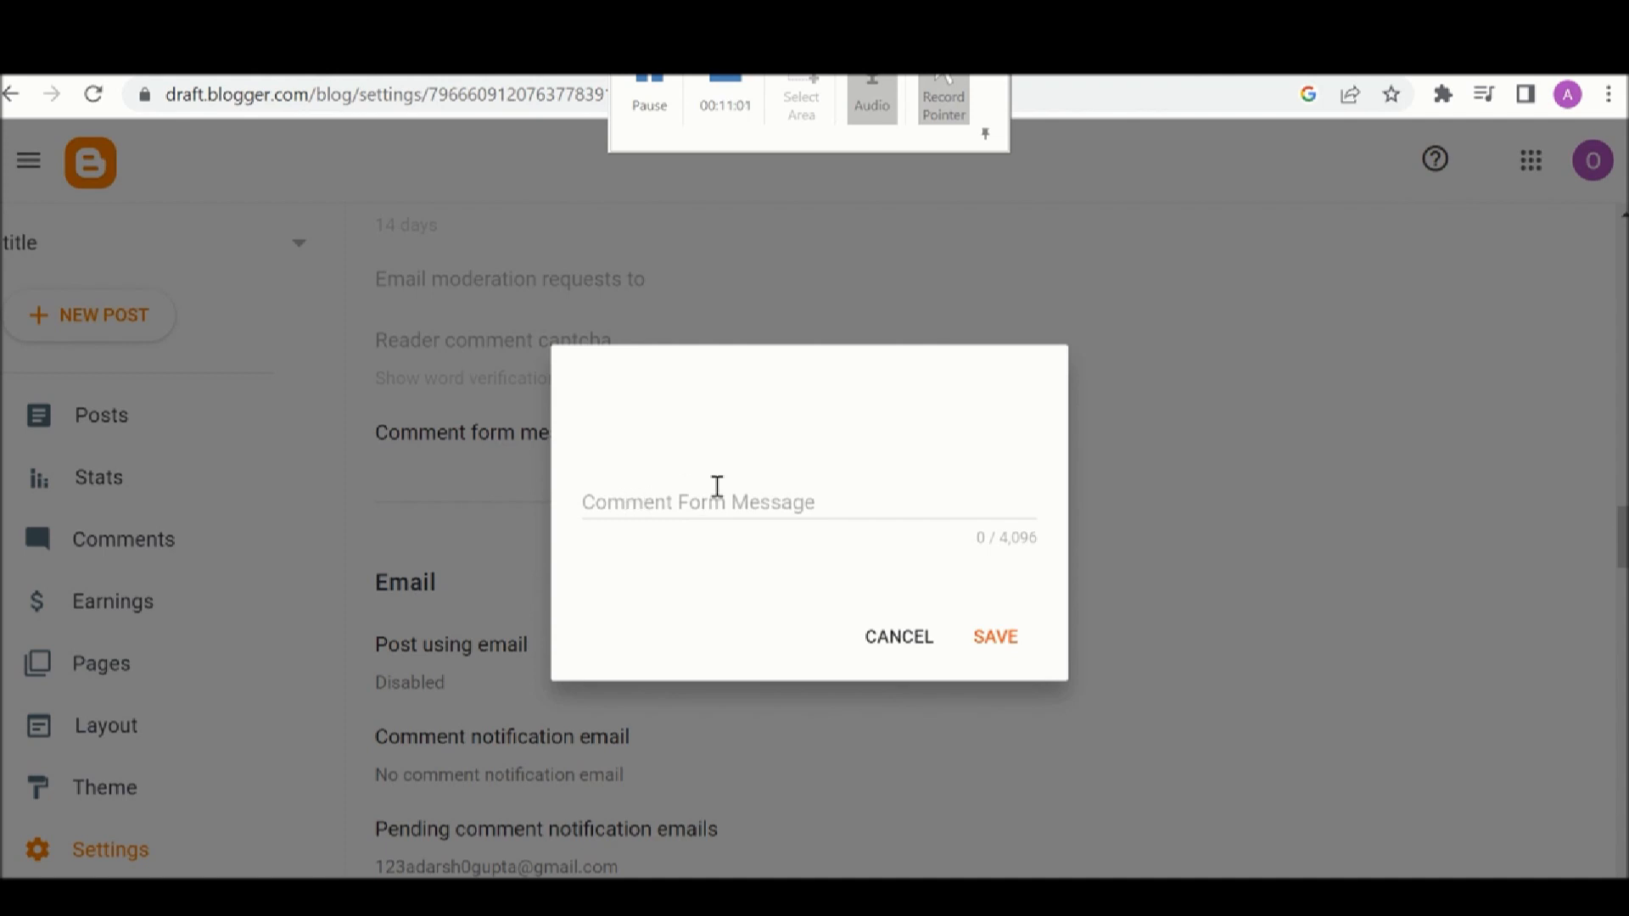
{"action": "left_click", "coordinate": [904, 644]}
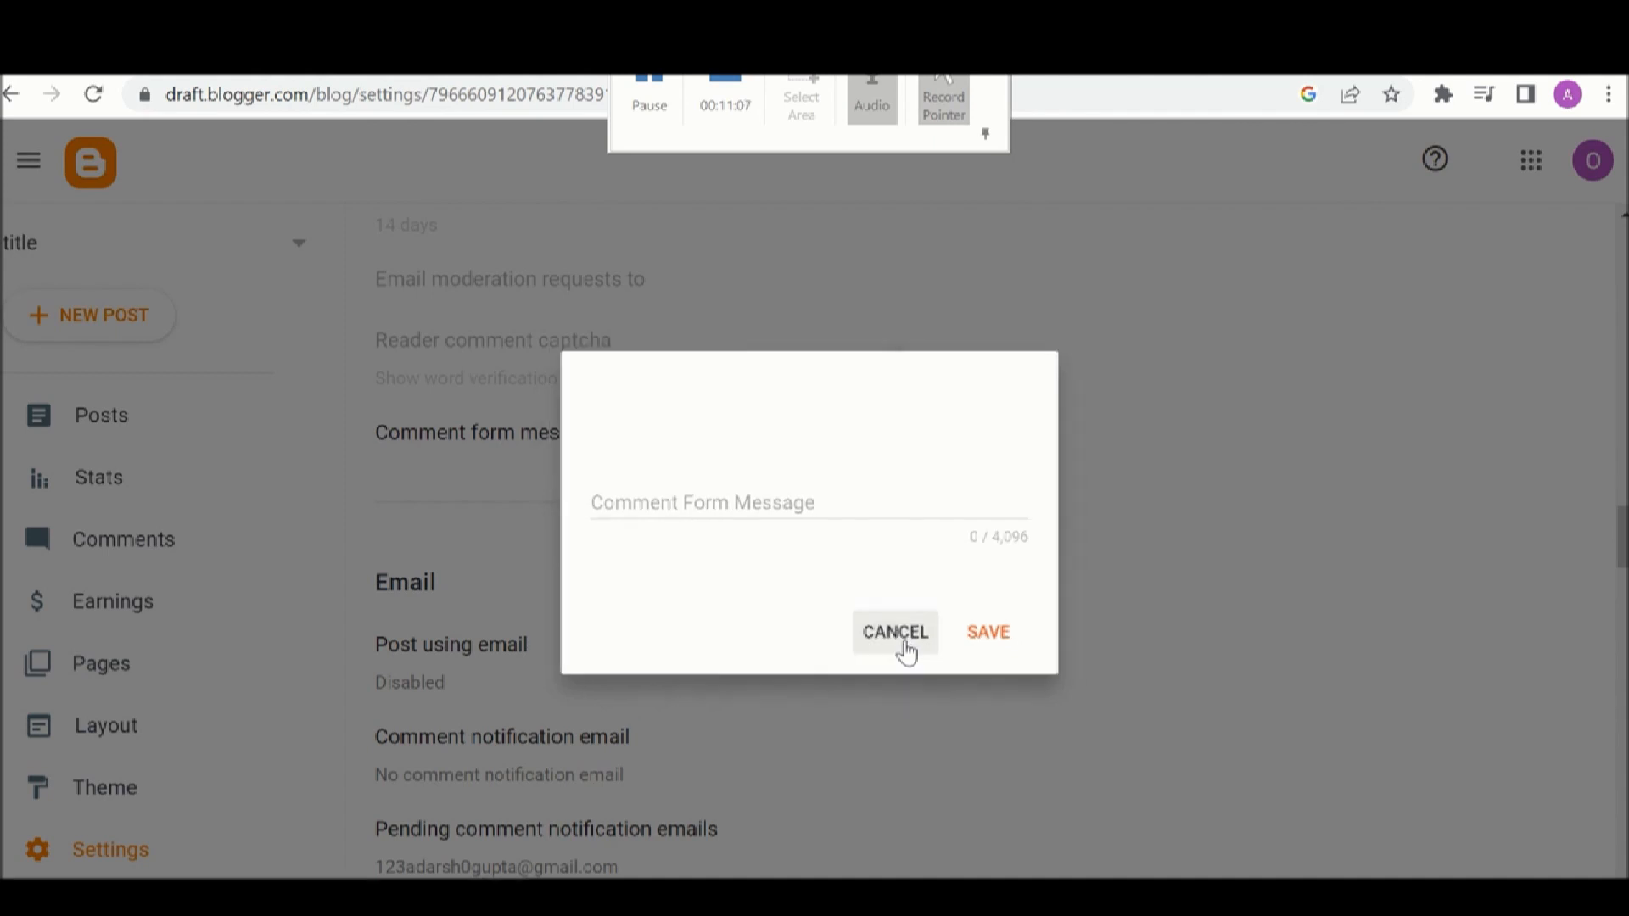
Try the Publish email immediately option for Post using email, then save the setting as Disabled
{"action": "scroll", "coordinate": [561, 587], "scroll_direction": "down", "scroll_amount": 4}
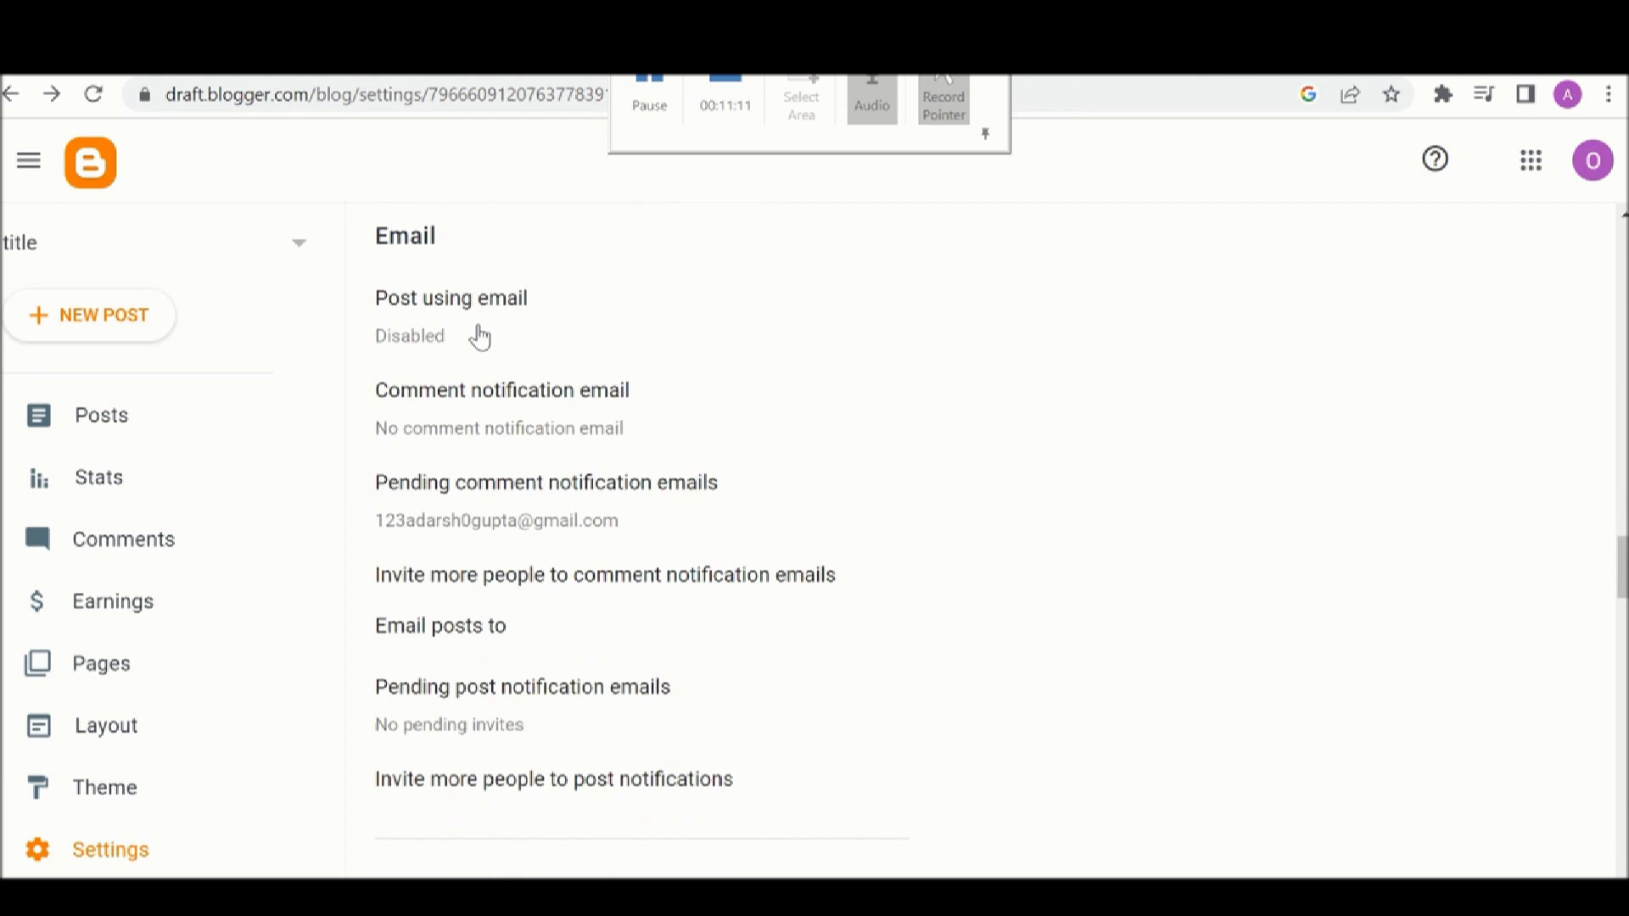
{"action": "left_click", "coordinate": [480, 337]}
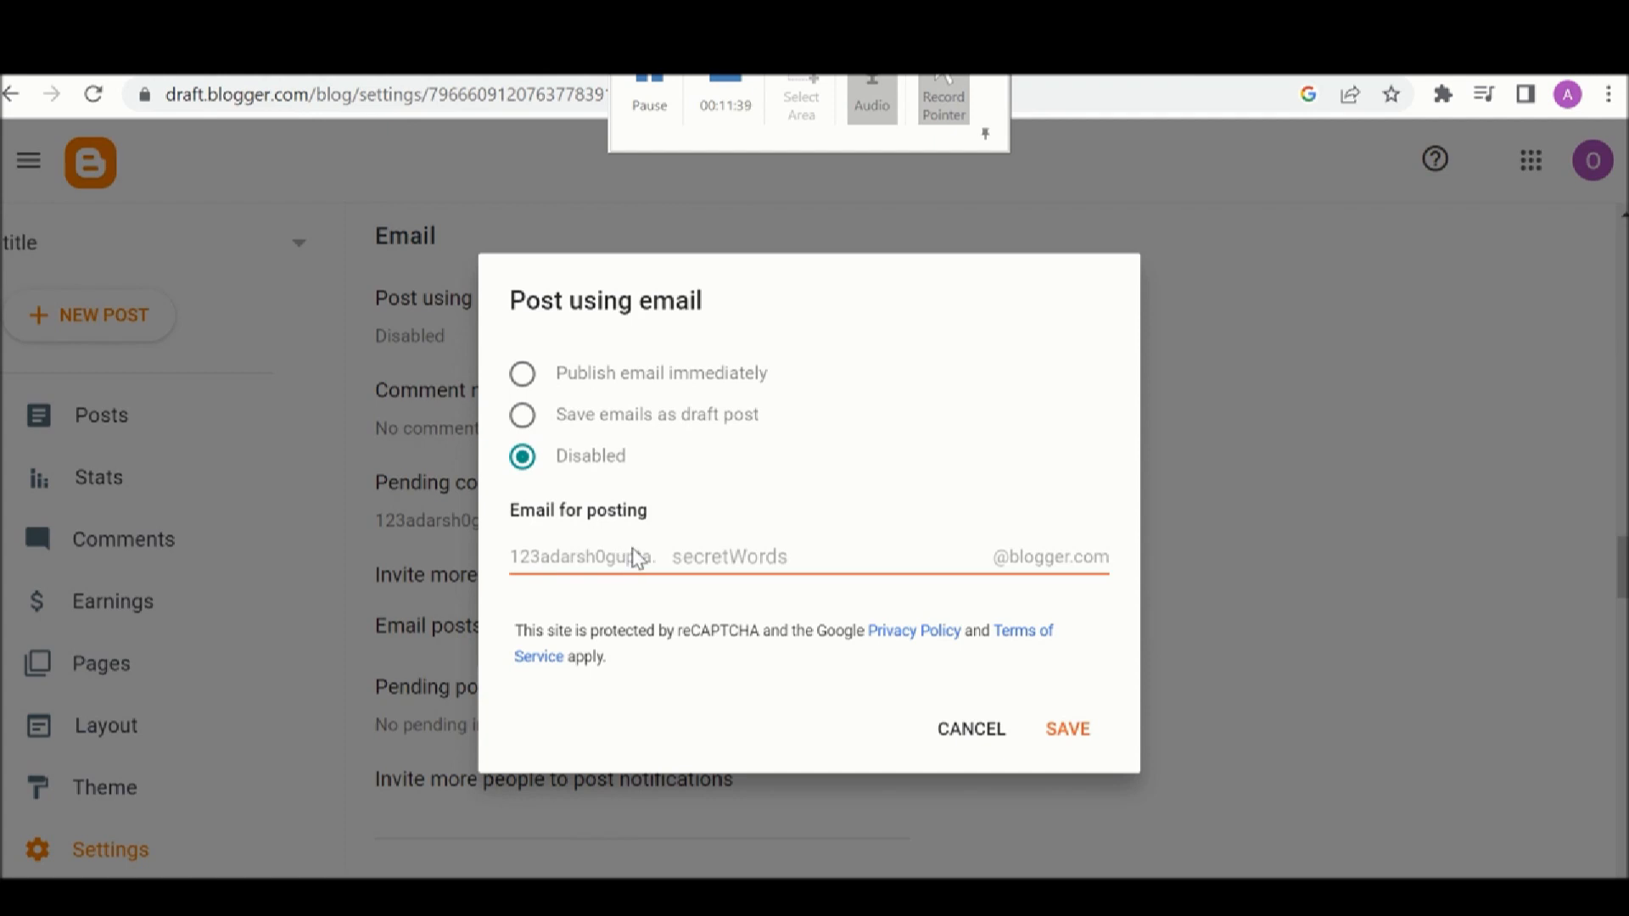
{"action": "left_click", "coordinate": [522, 375]}
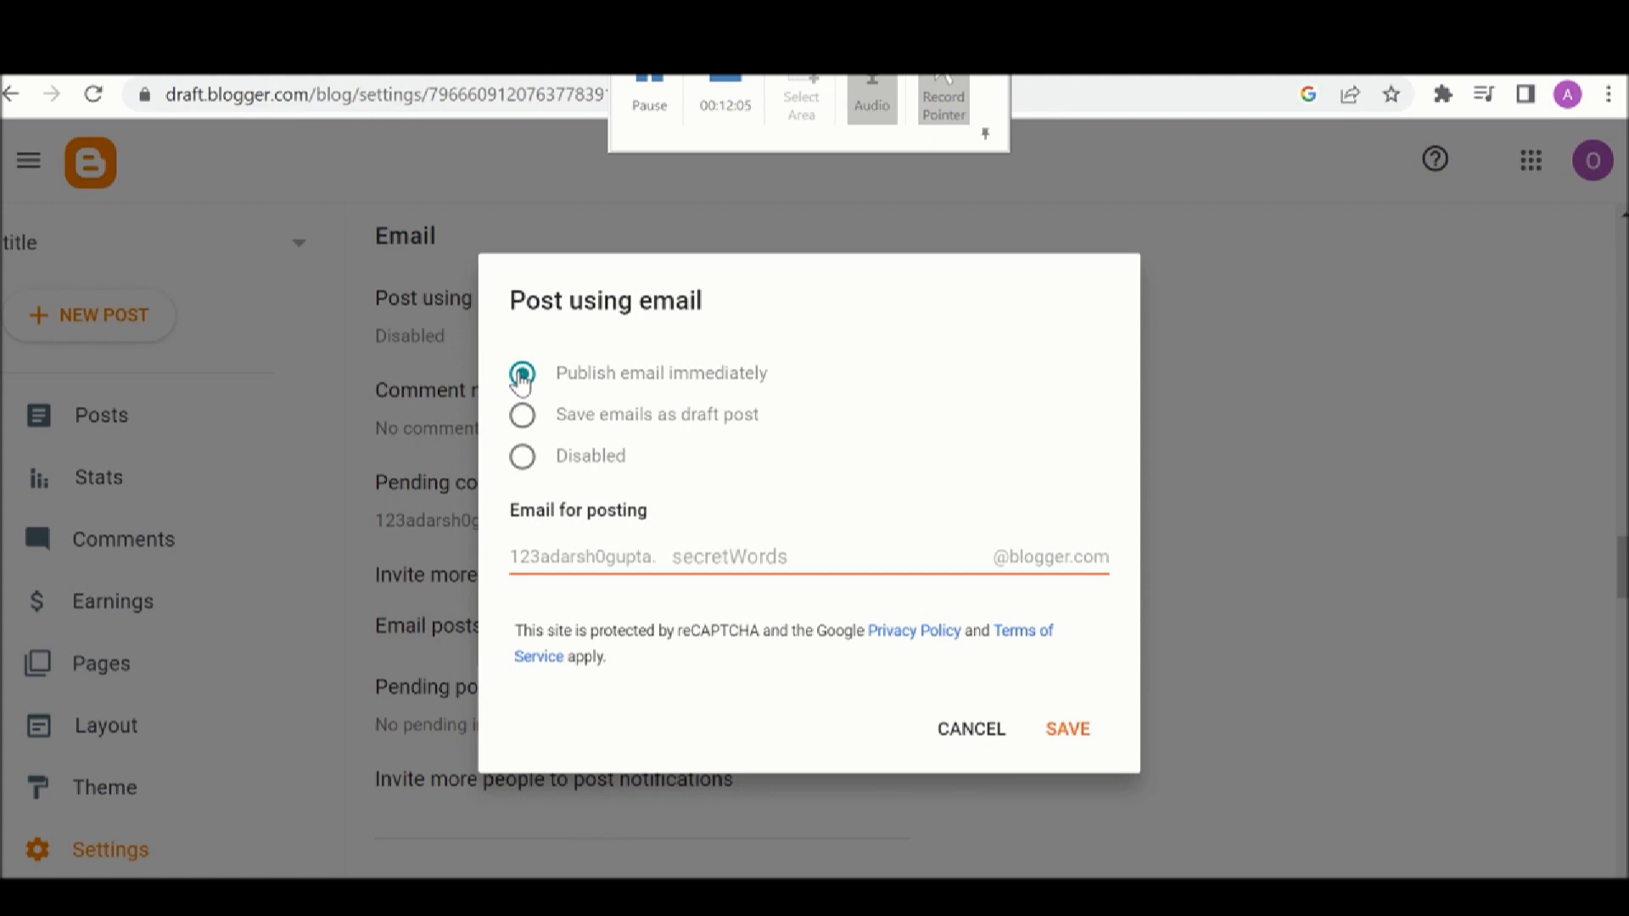
{"action": "left_click", "coordinate": [521, 461]}
{"action": "left_click", "coordinate": [1071, 735]}
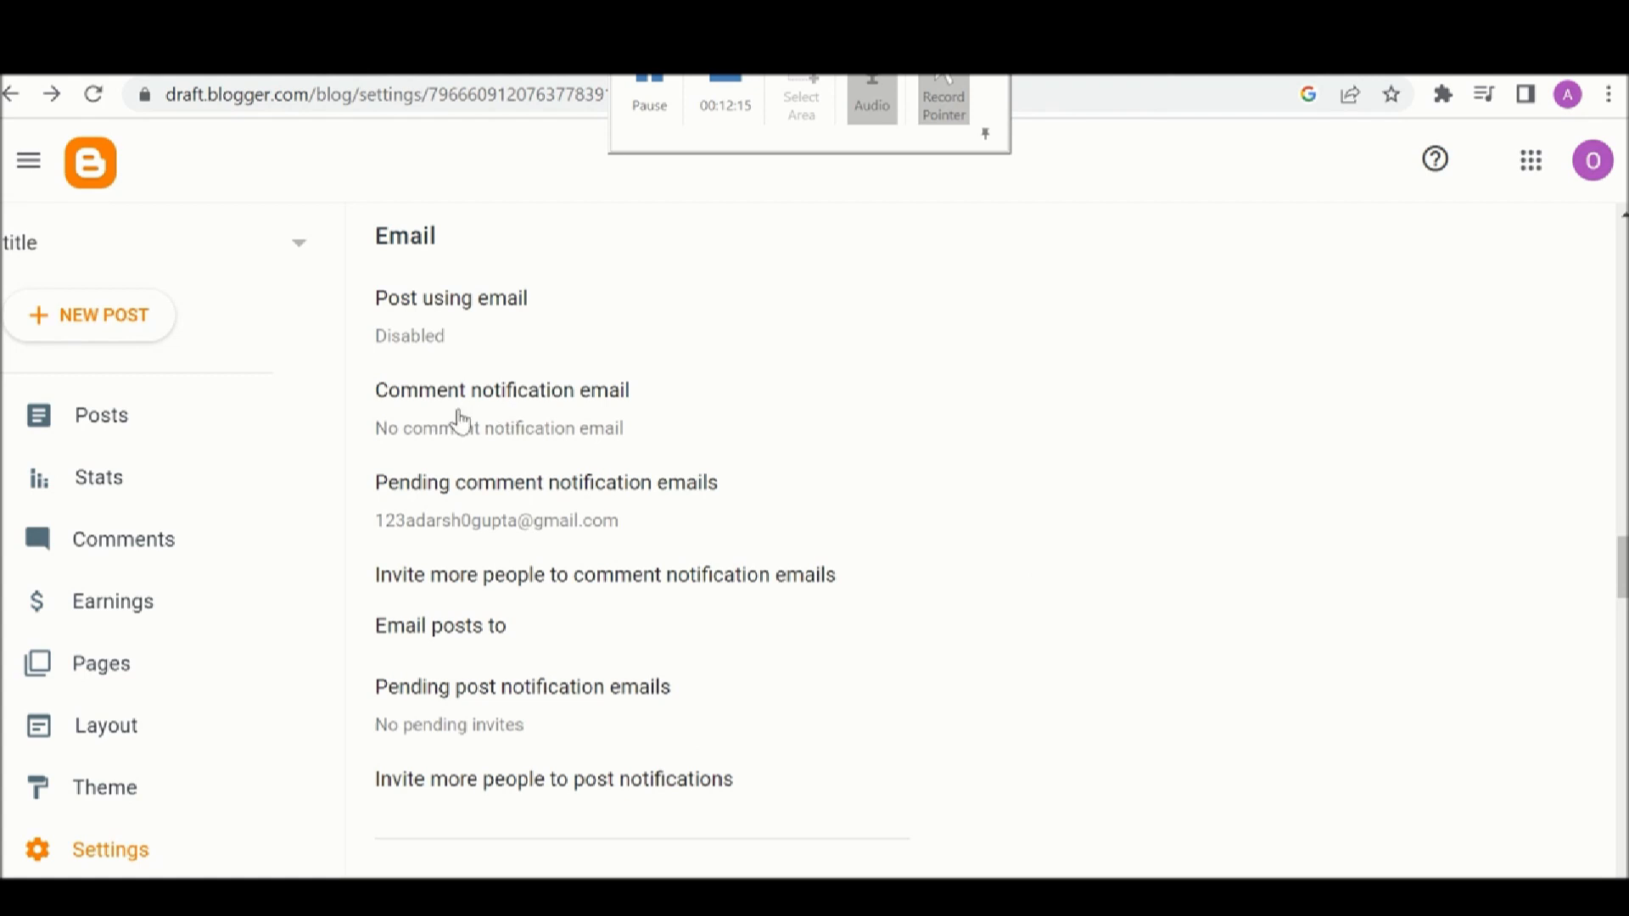
View the comment notification email and pending comment notification emails settings, closing both without saving
{"action": "left_click", "coordinate": [479, 415]}
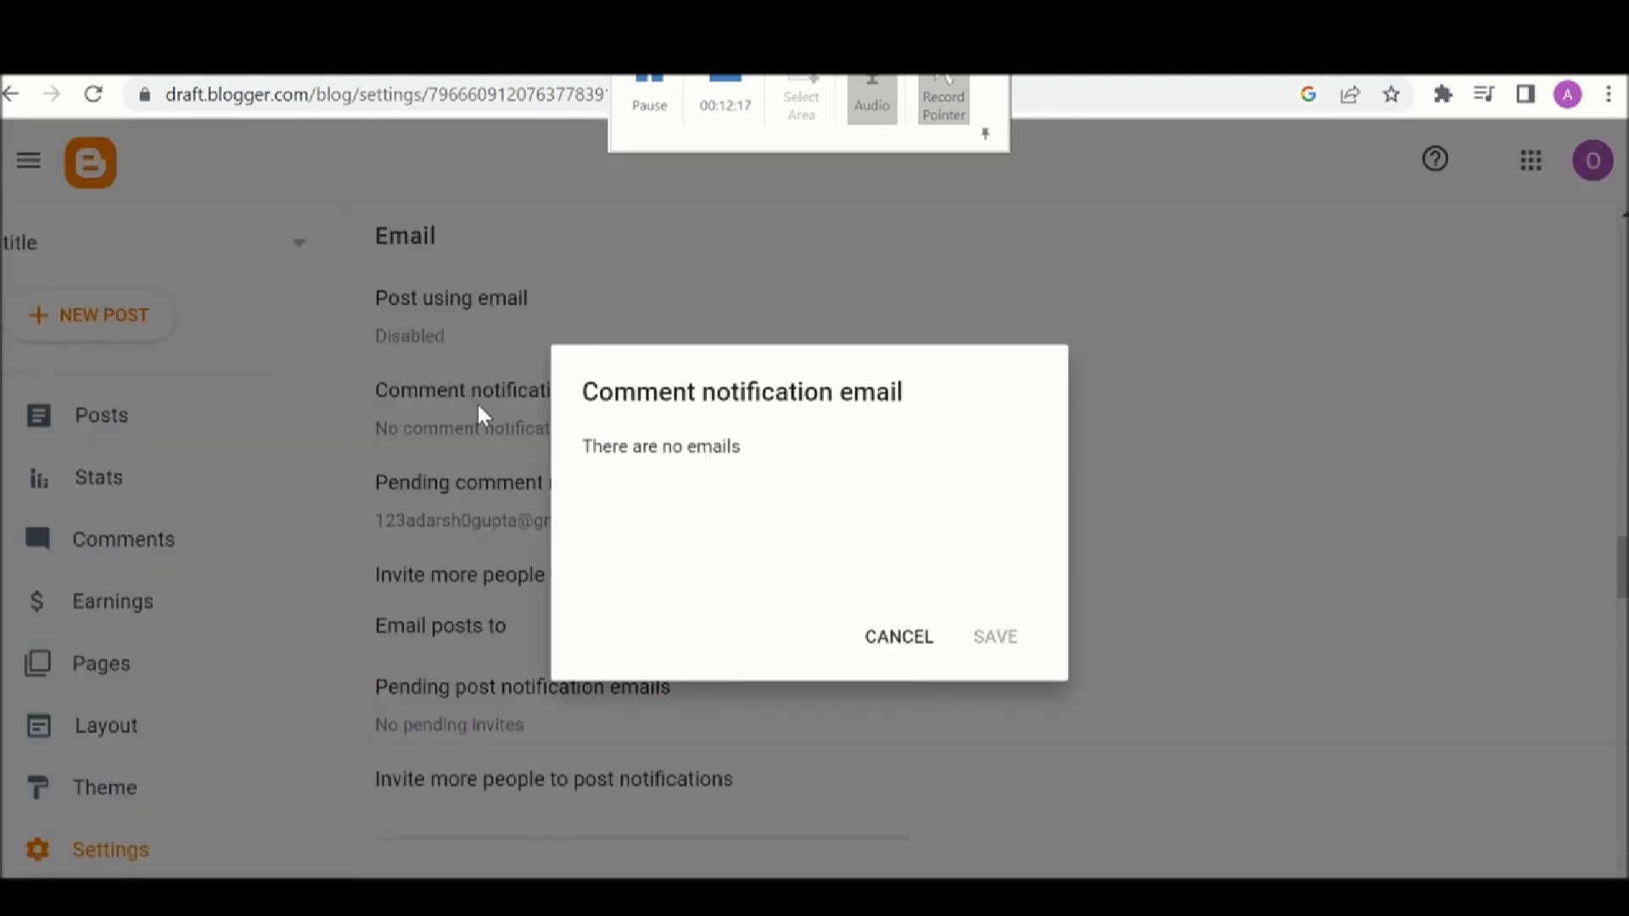
{"action": "left_click", "coordinate": [900, 642]}
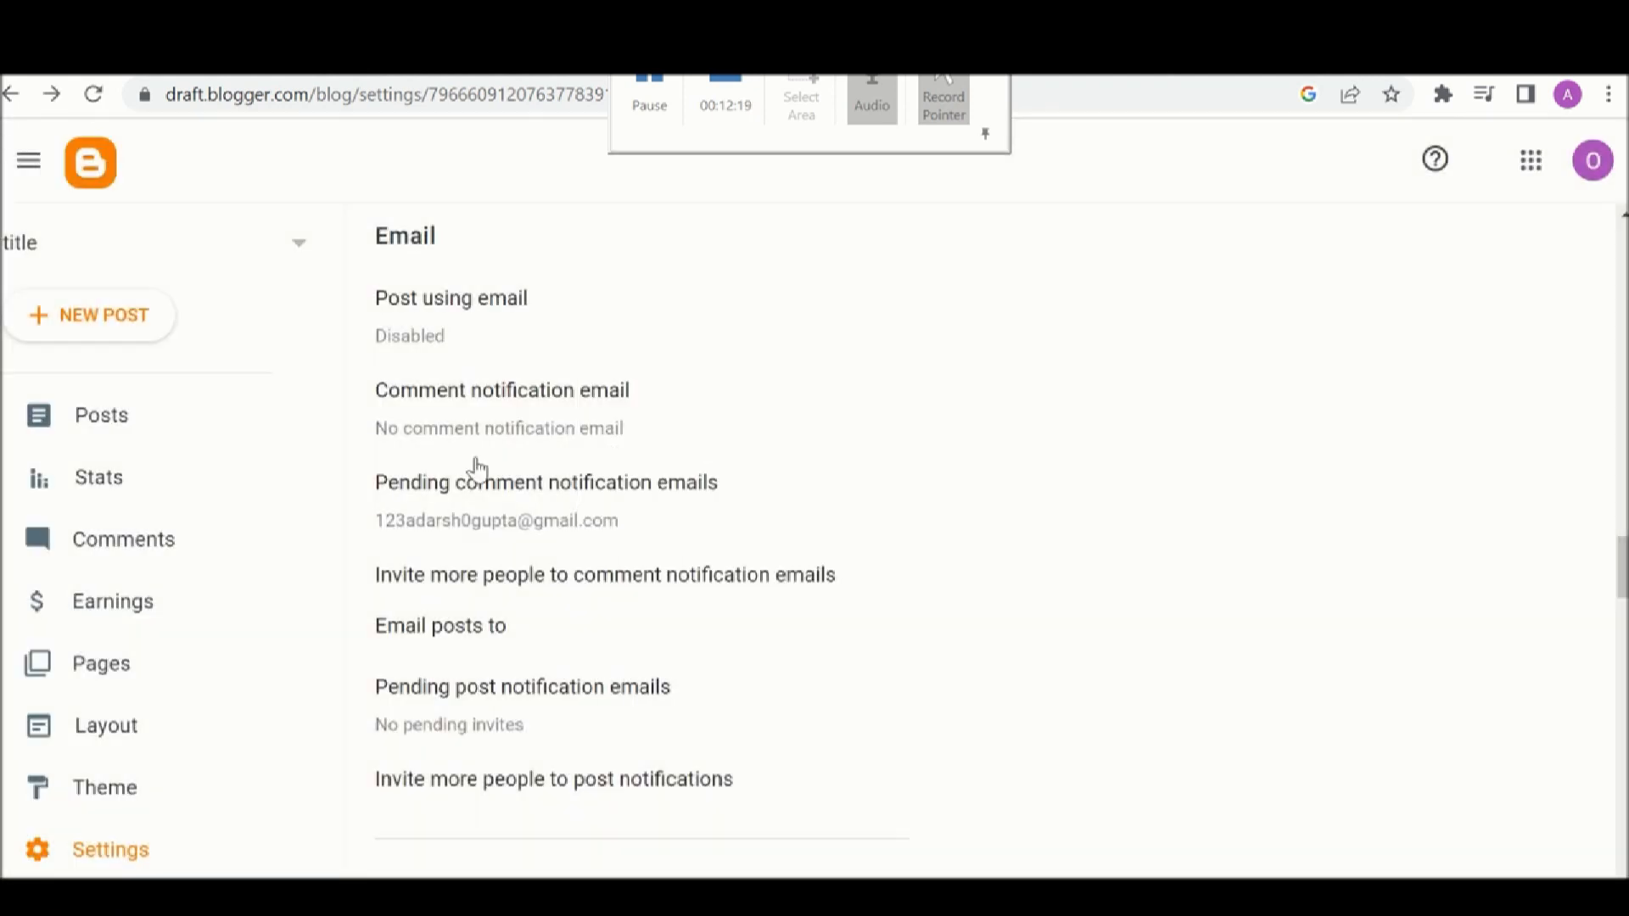
{"action": "left_click", "coordinate": [508, 517]}
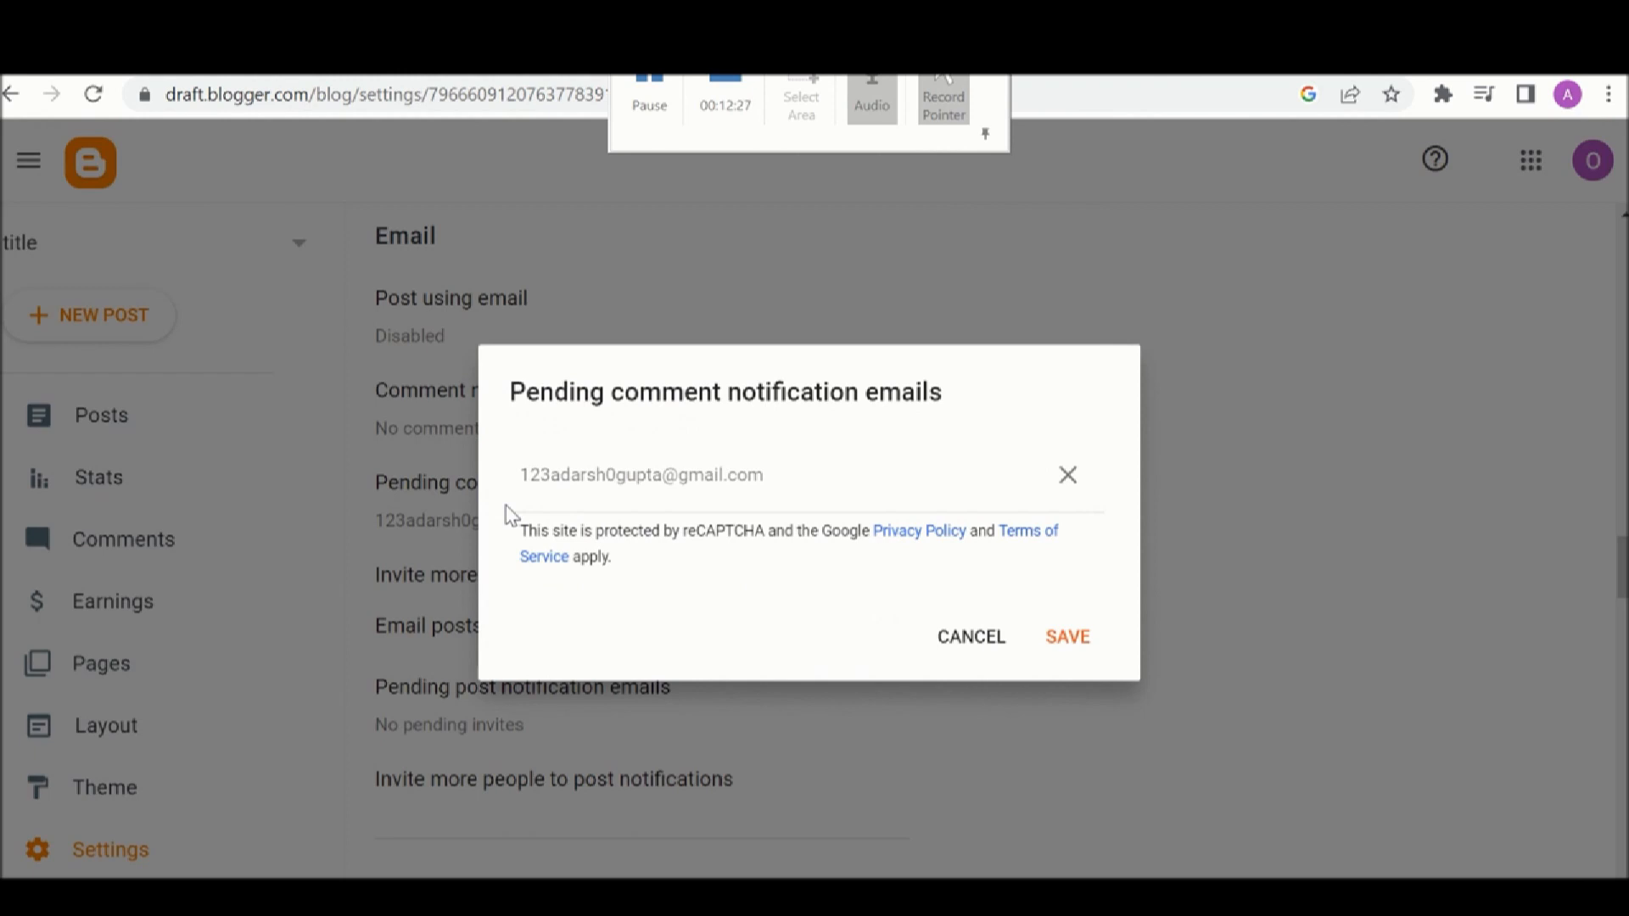
{"action": "left_click", "coordinate": [974, 638]}
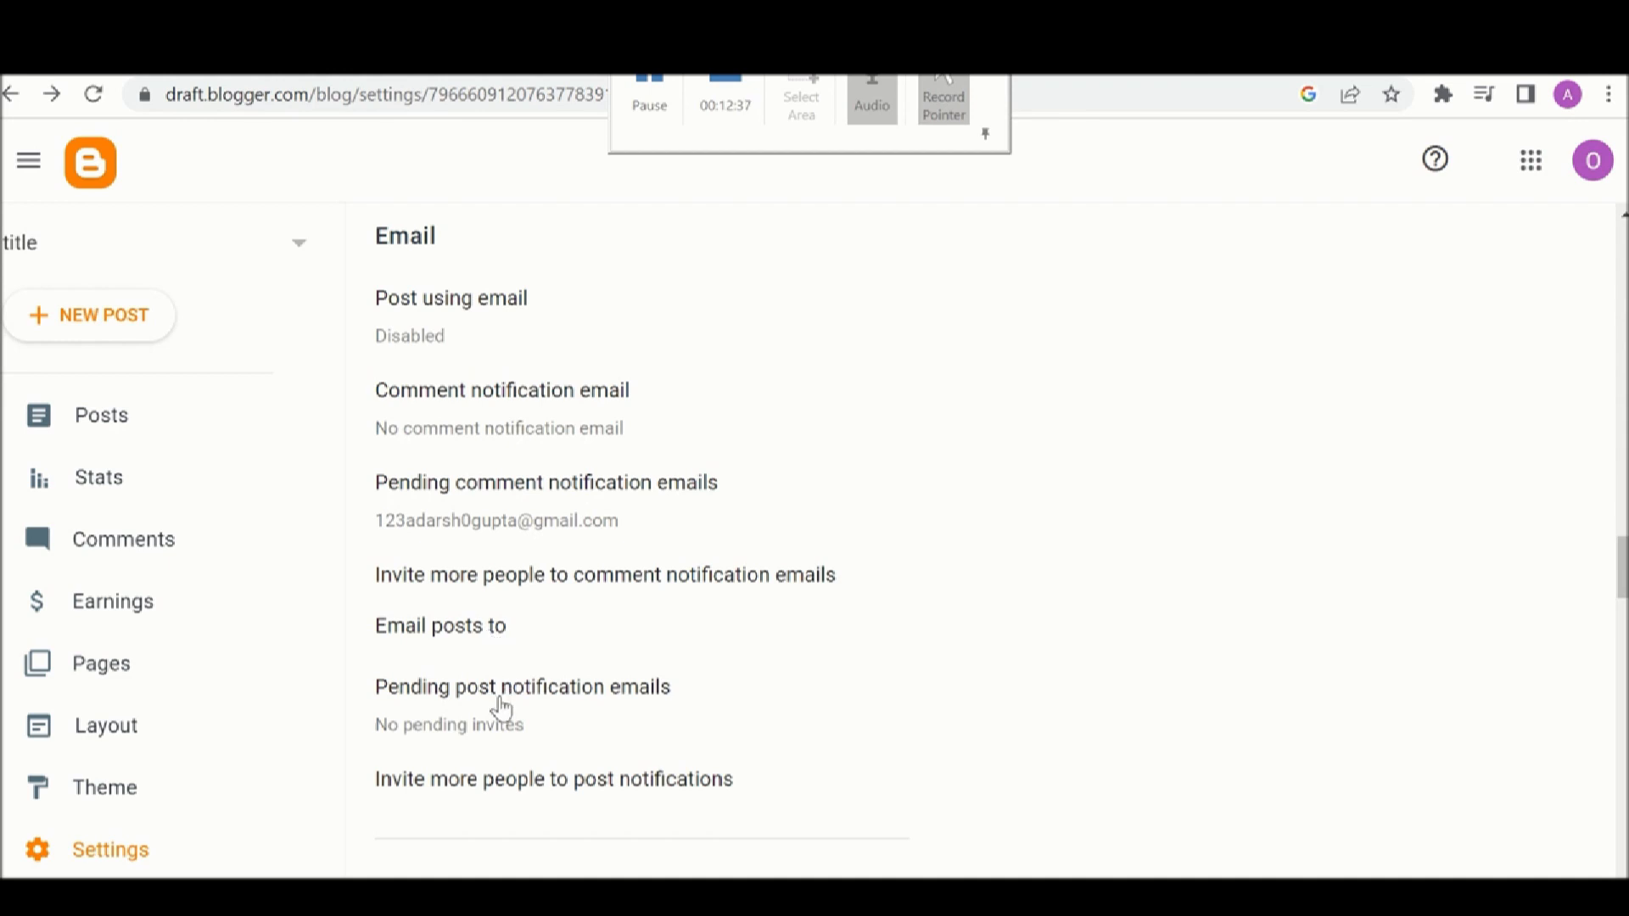
Save the time zone as (GMT+05:30) India Standard Time – Kolkata and the date header format as Tuesday, November 22, 2022
{"action": "scroll", "coordinate": [501, 710], "scroll_direction": "down", "scroll_amount": 2}
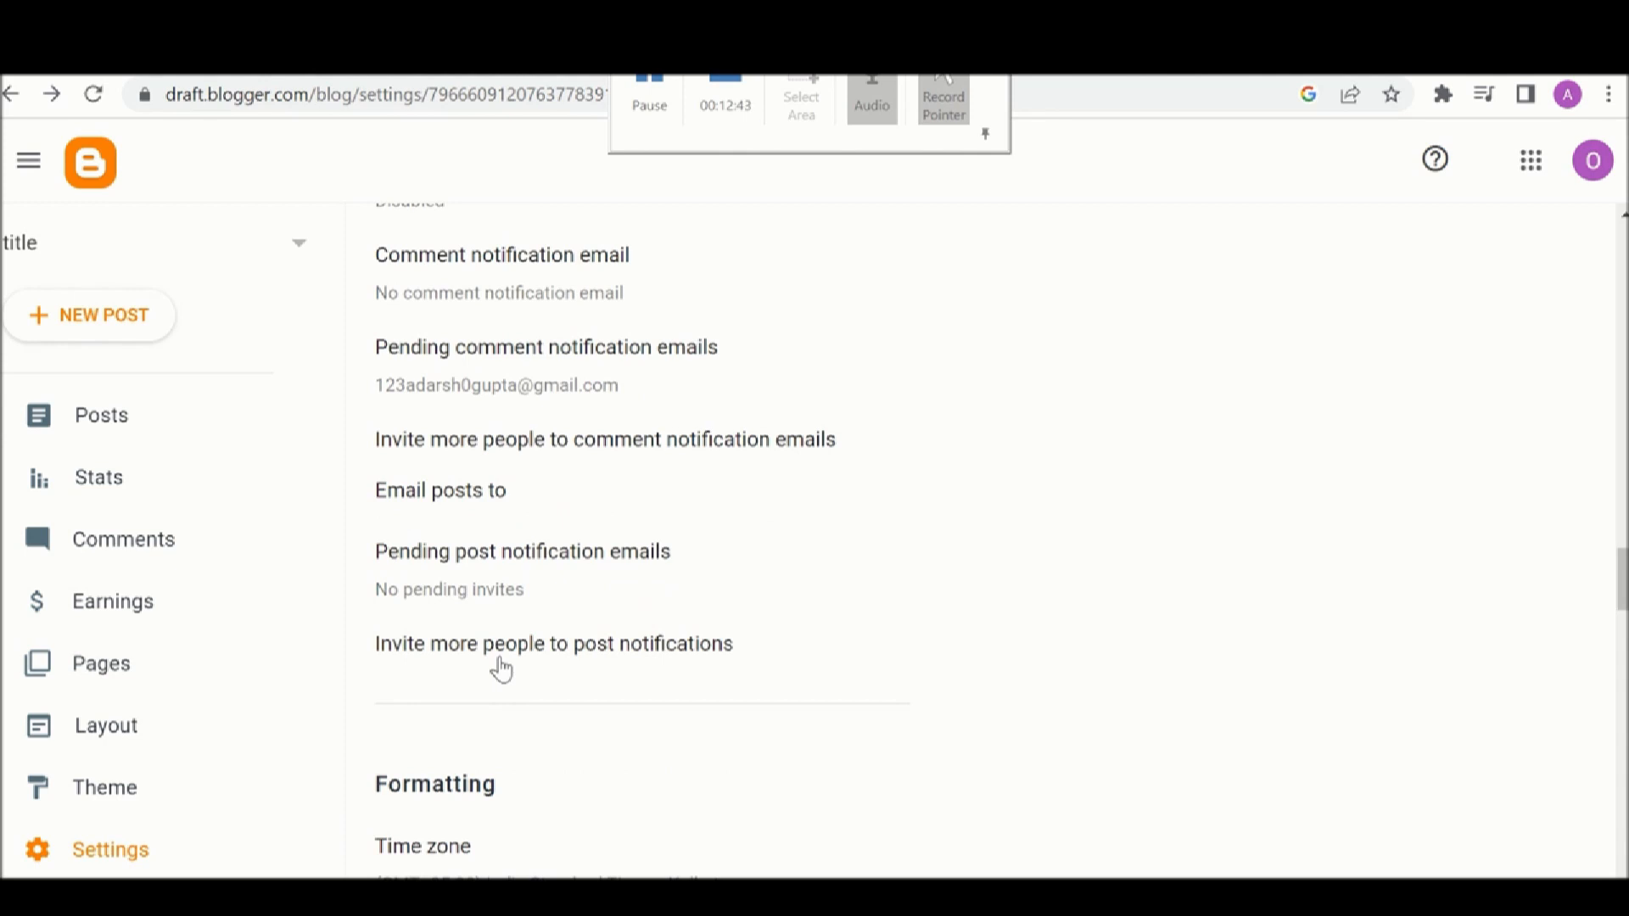
{"action": "scroll", "coordinate": [502, 670], "scroll_direction": "down", "scroll_amount": 2}
{"action": "scroll", "coordinate": [501, 670], "scroll_direction": "down", "scroll_amount": 3}
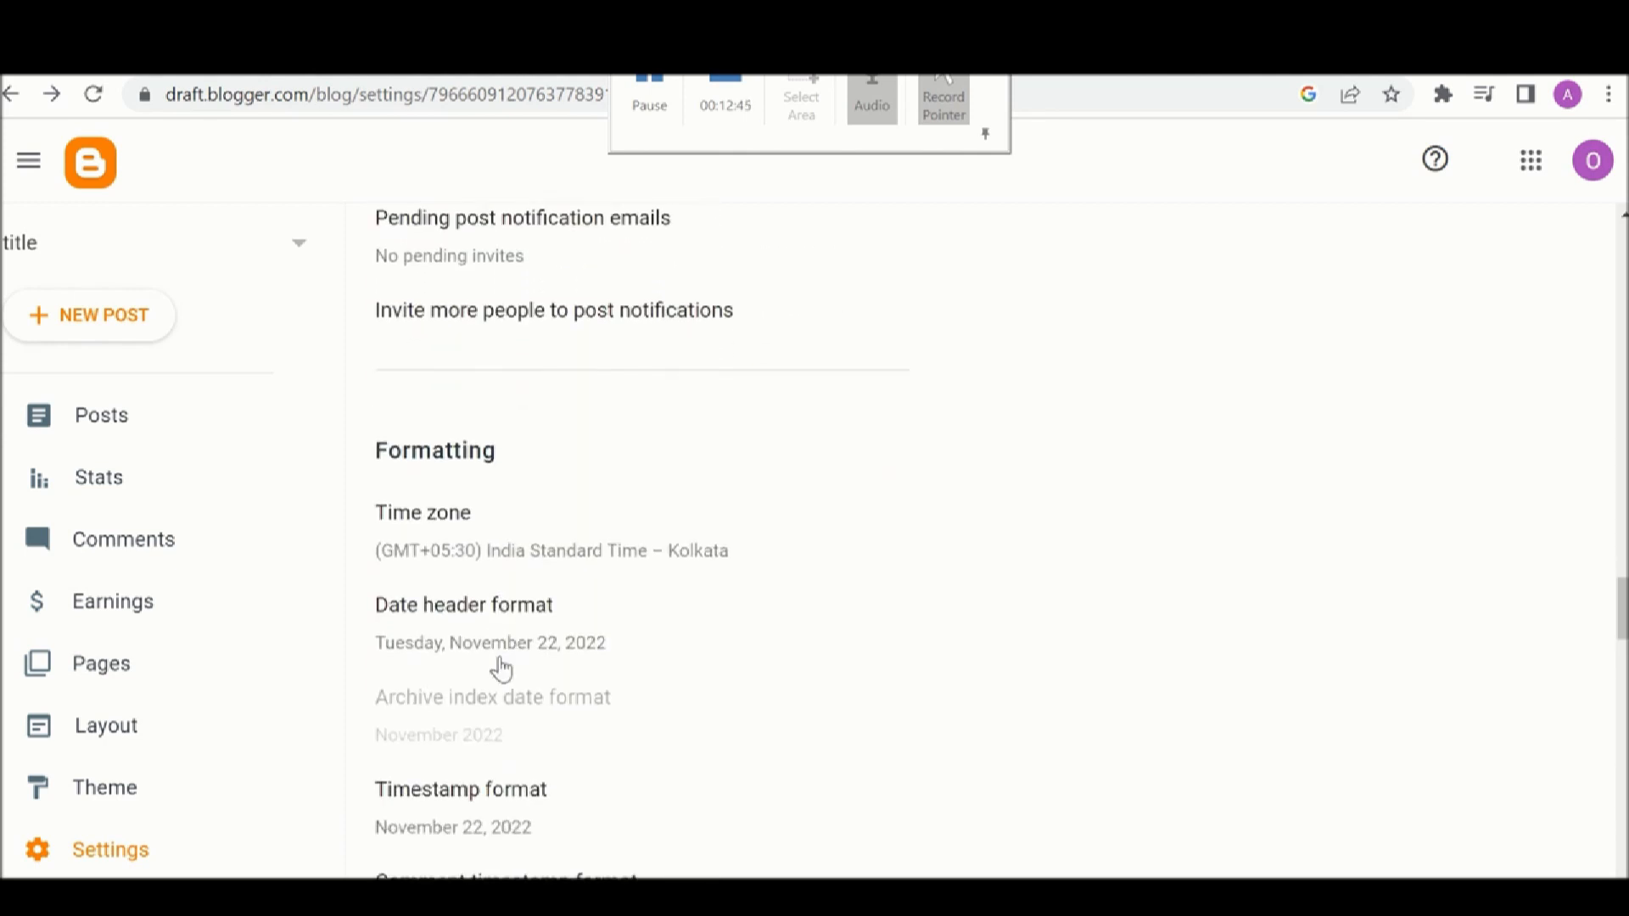
{"action": "scroll", "coordinate": [502, 670], "scroll_direction": "down", "scroll_amount": 1}
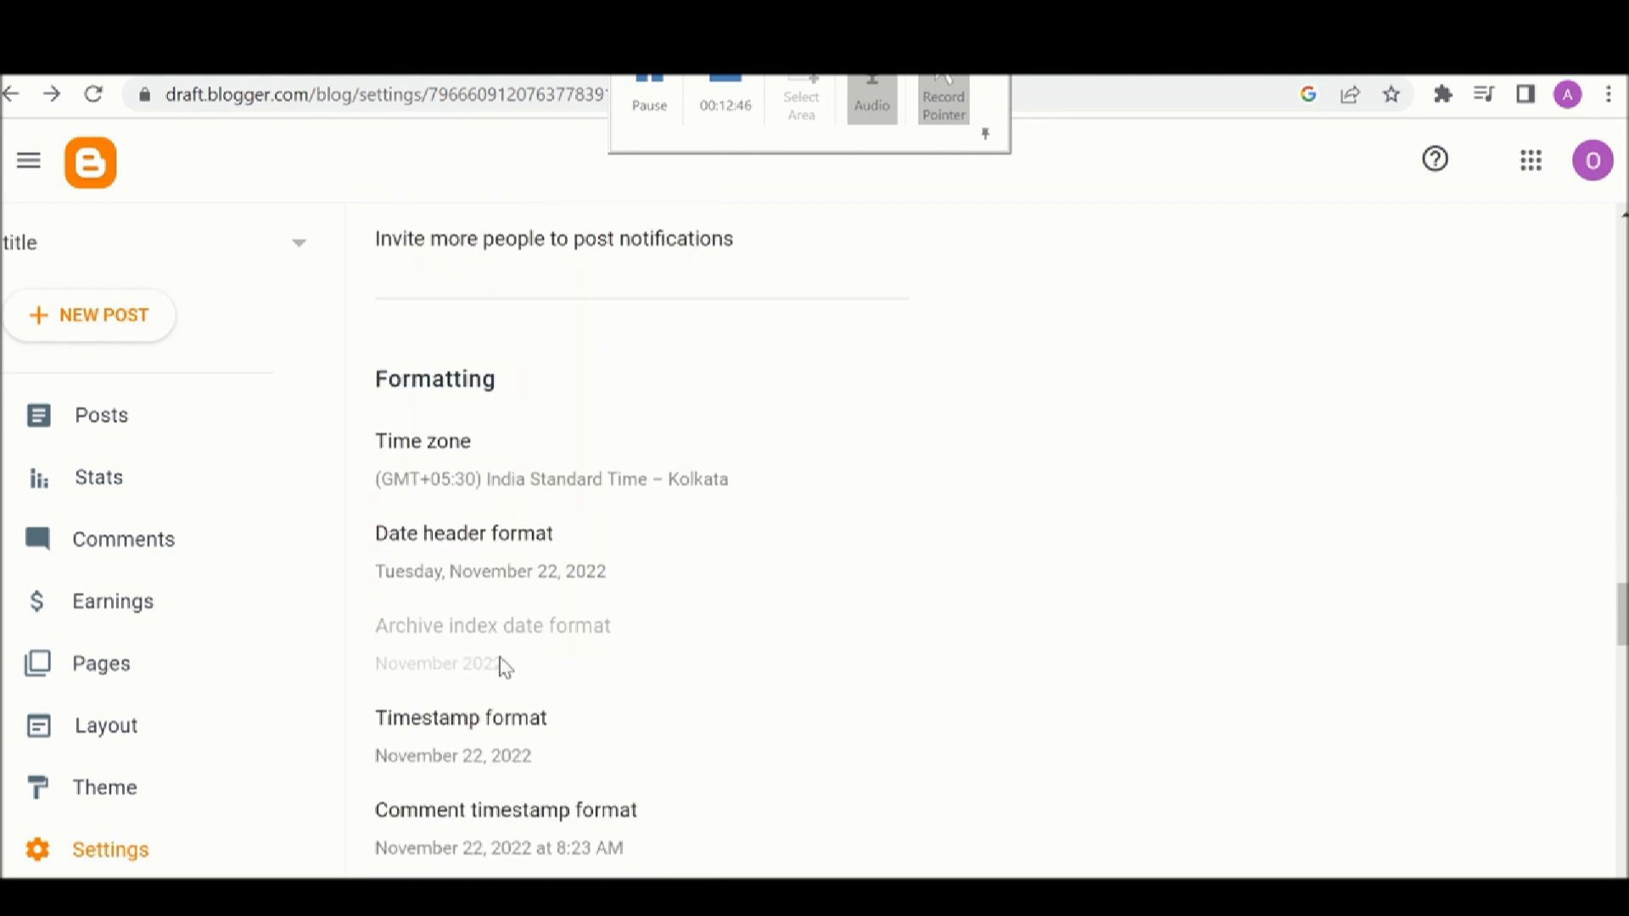
{"action": "left_click", "coordinate": [479, 476]}
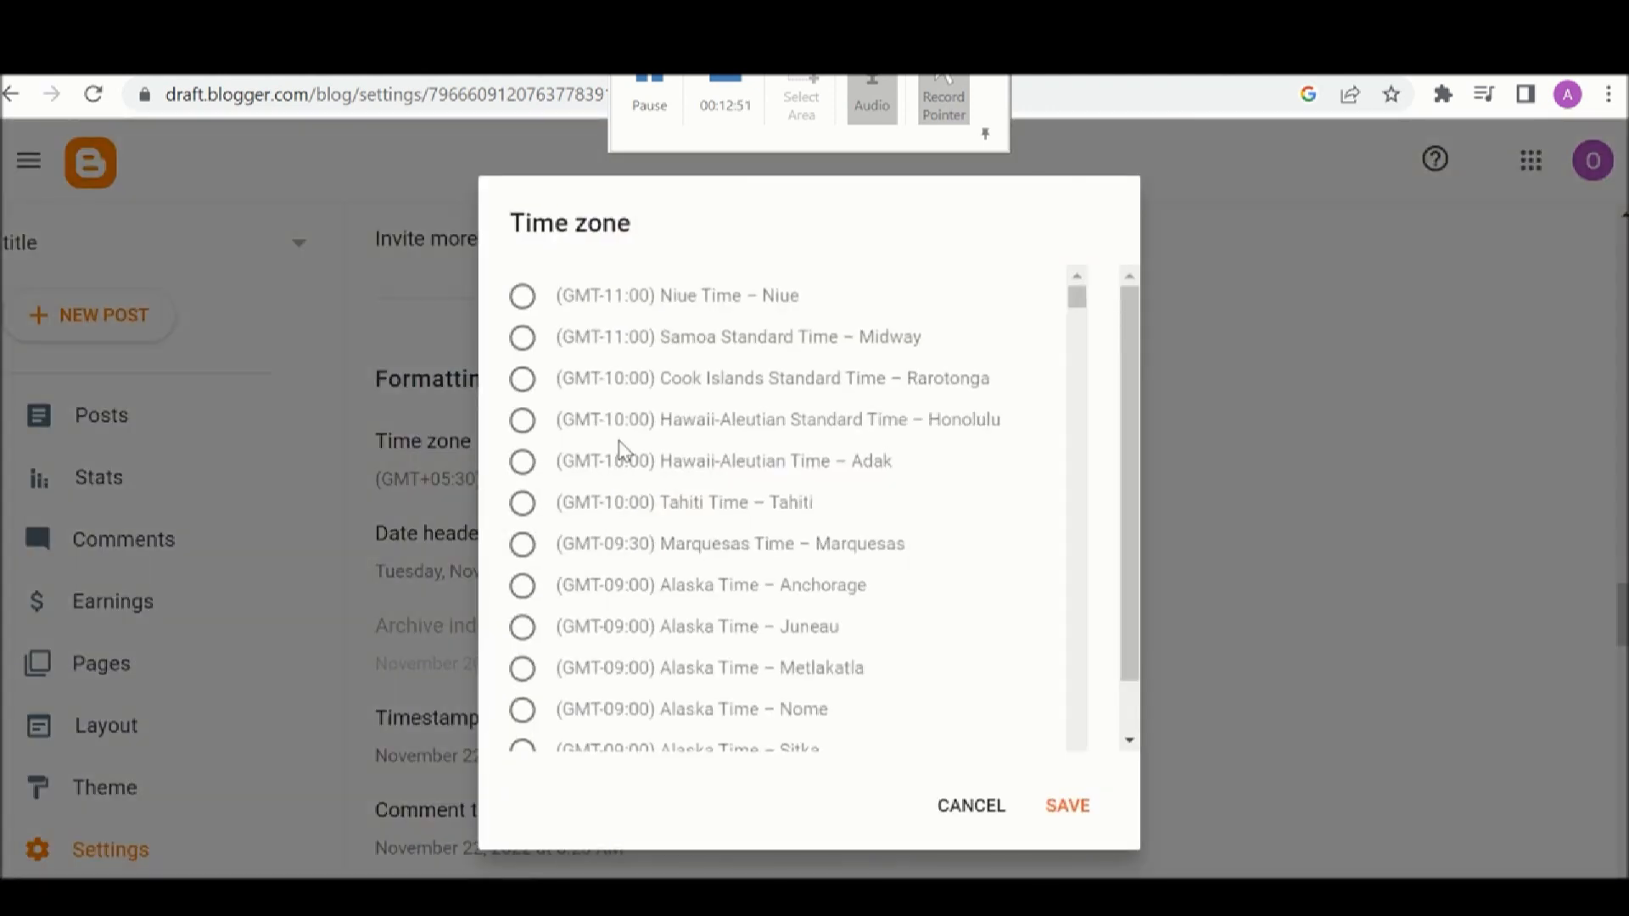
{"action": "scroll", "coordinate": [678, 528], "scroll_direction": "down", "scroll_amount": 20}
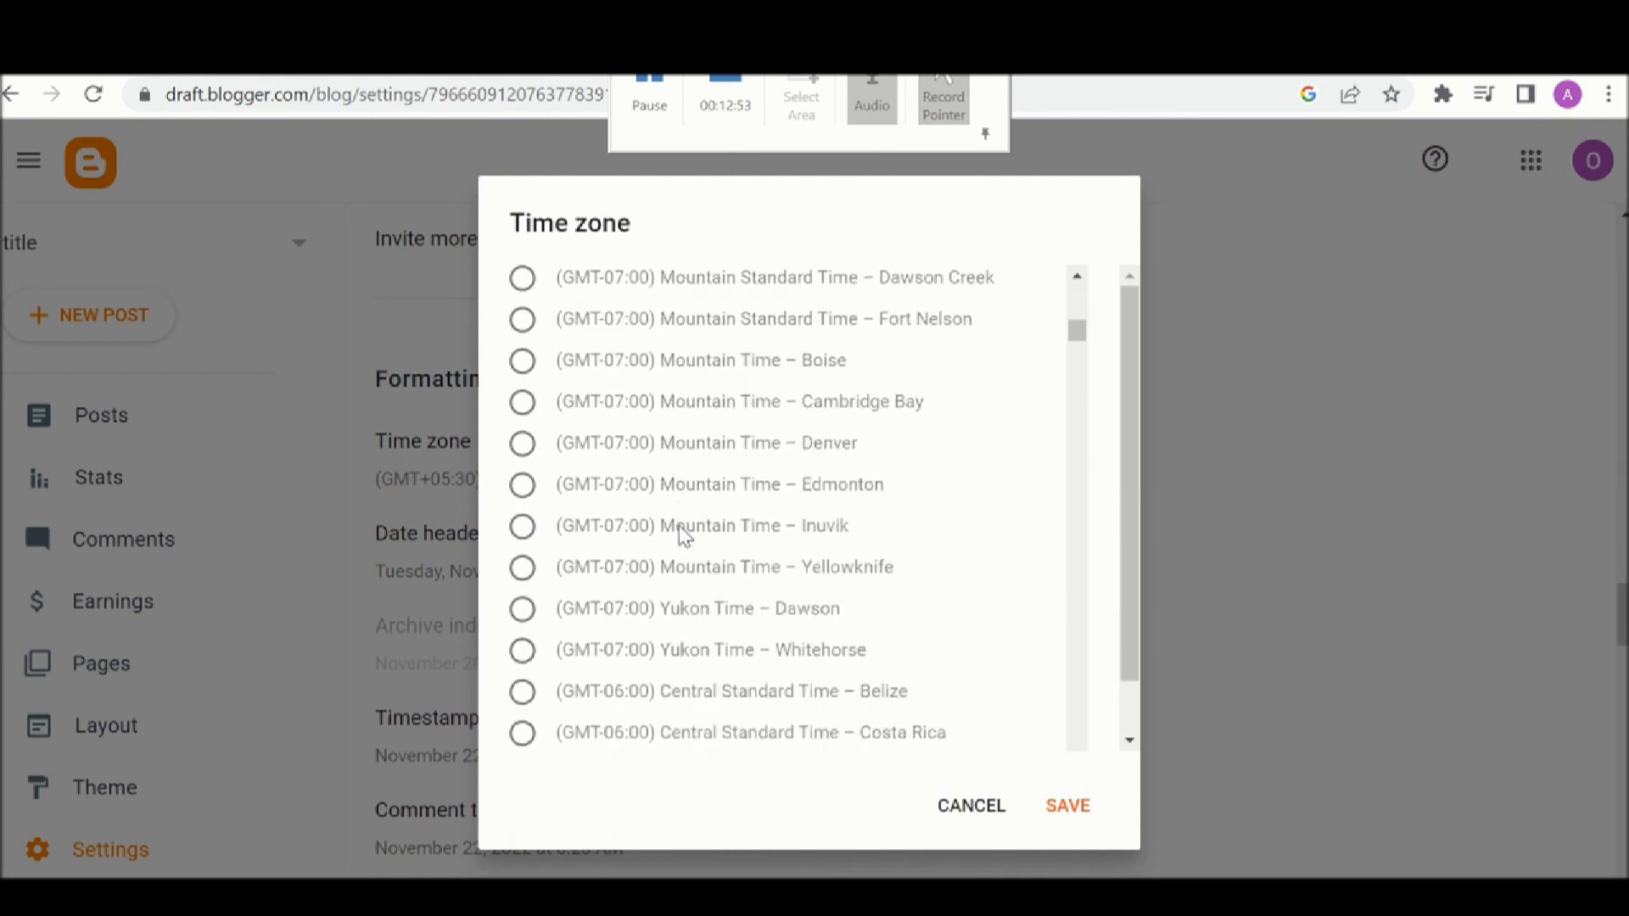
{"action": "scroll", "coordinate": [678, 526], "scroll_direction": "down", "scroll_amount": 20}
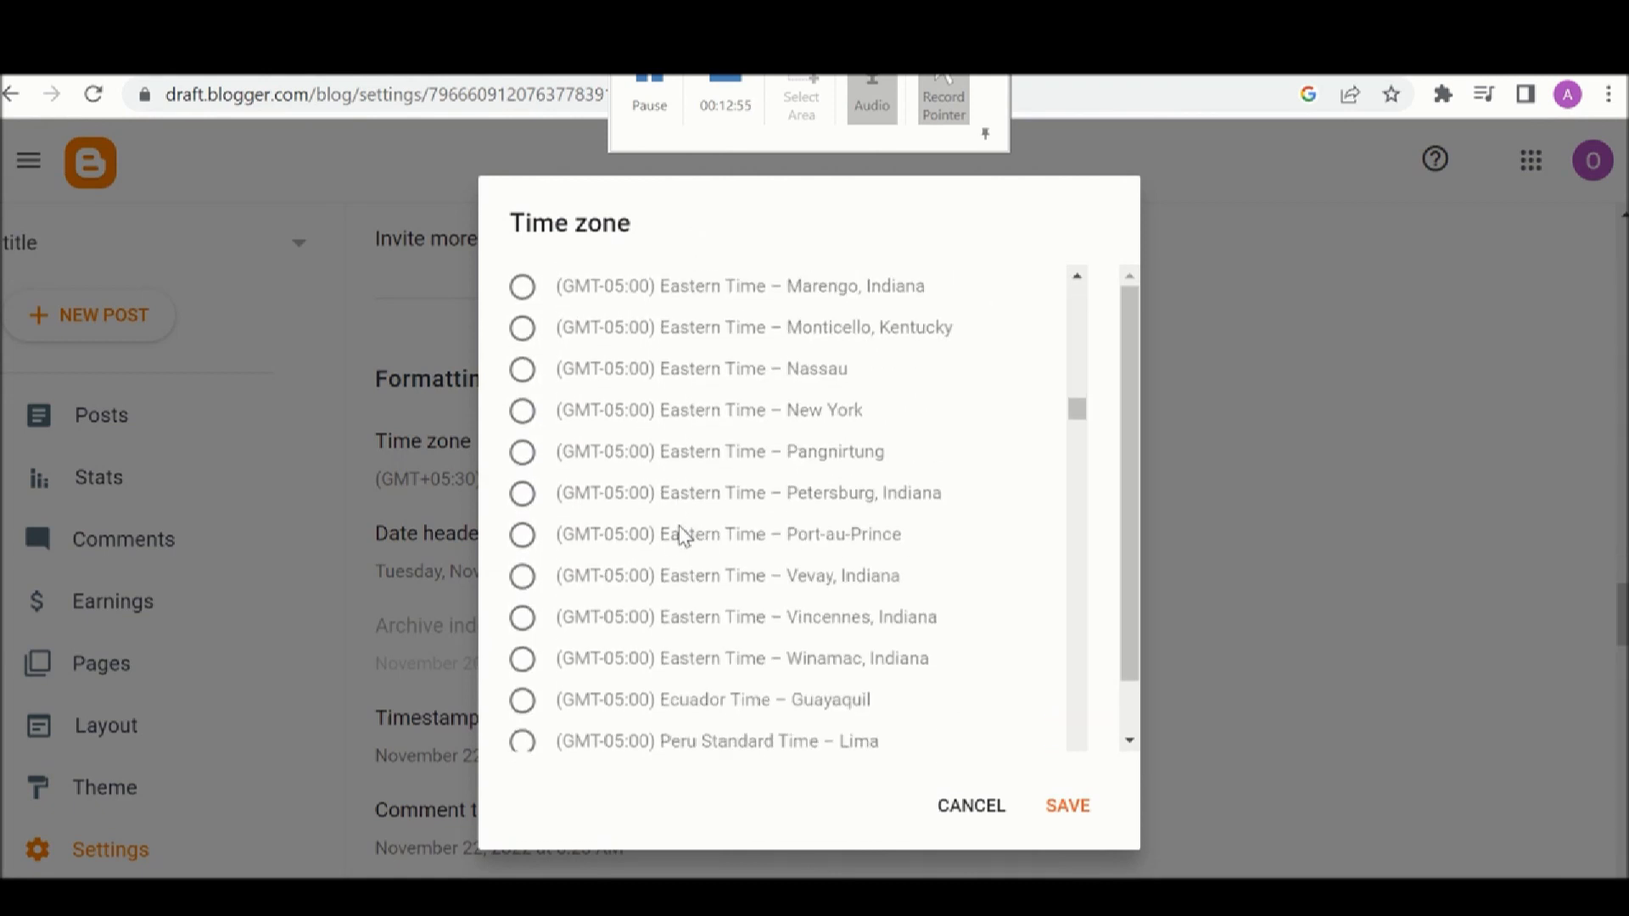
{"action": "scroll", "coordinate": [679, 526], "scroll_direction": "down", "scroll_amount": 20}
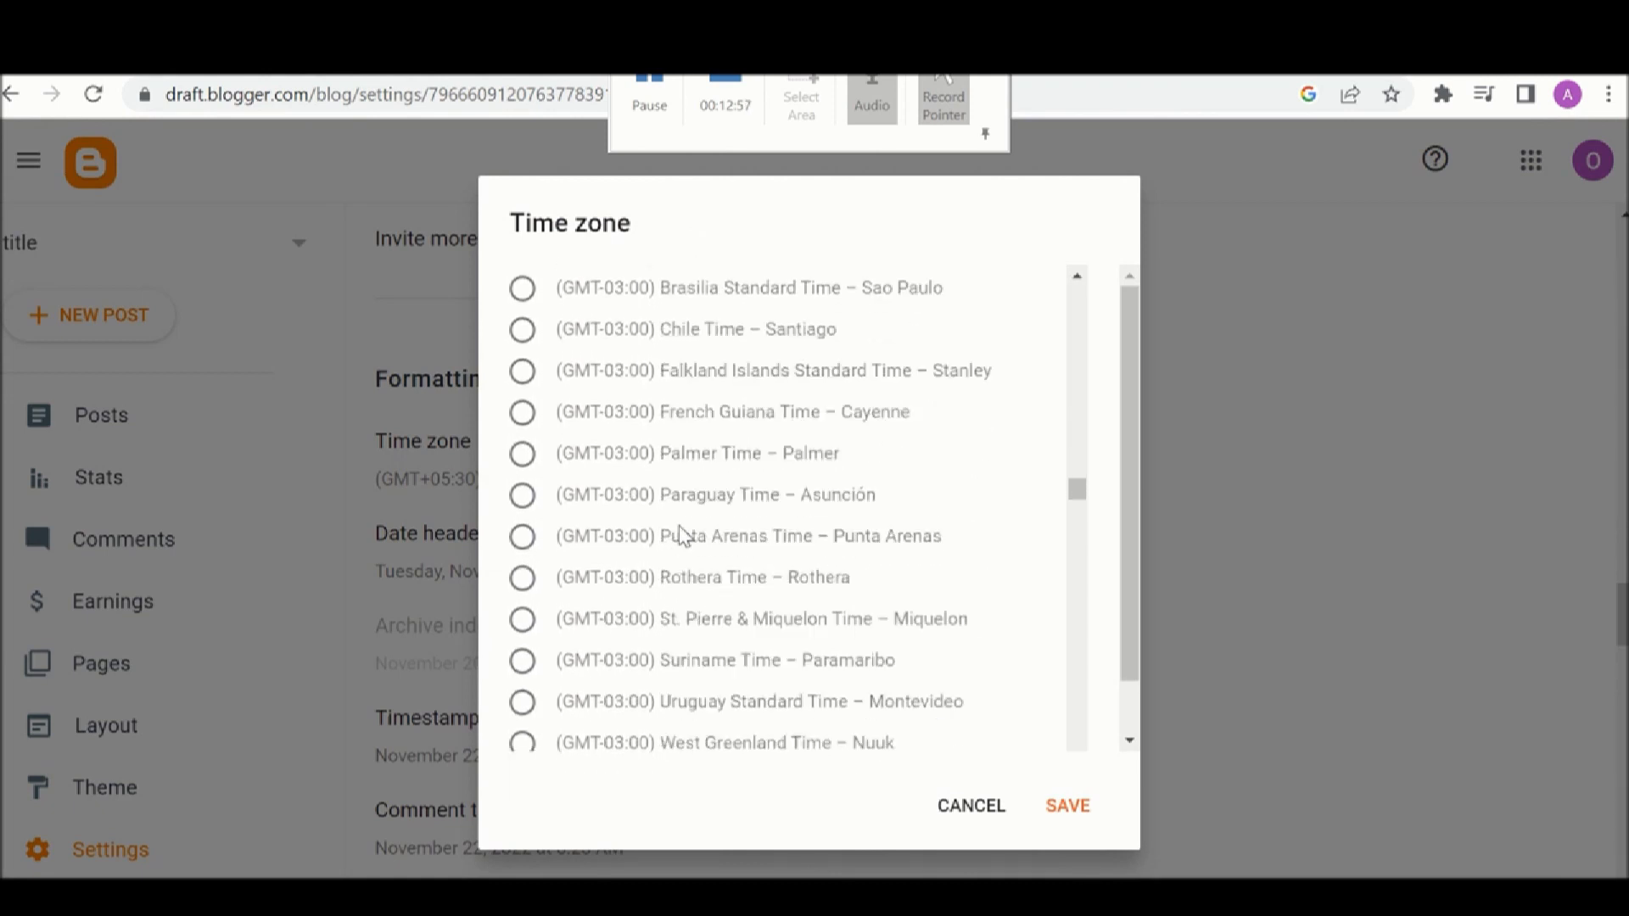
{"action": "scroll", "coordinate": [678, 526], "scroll_direction": "down", "scroll_amount": 20}
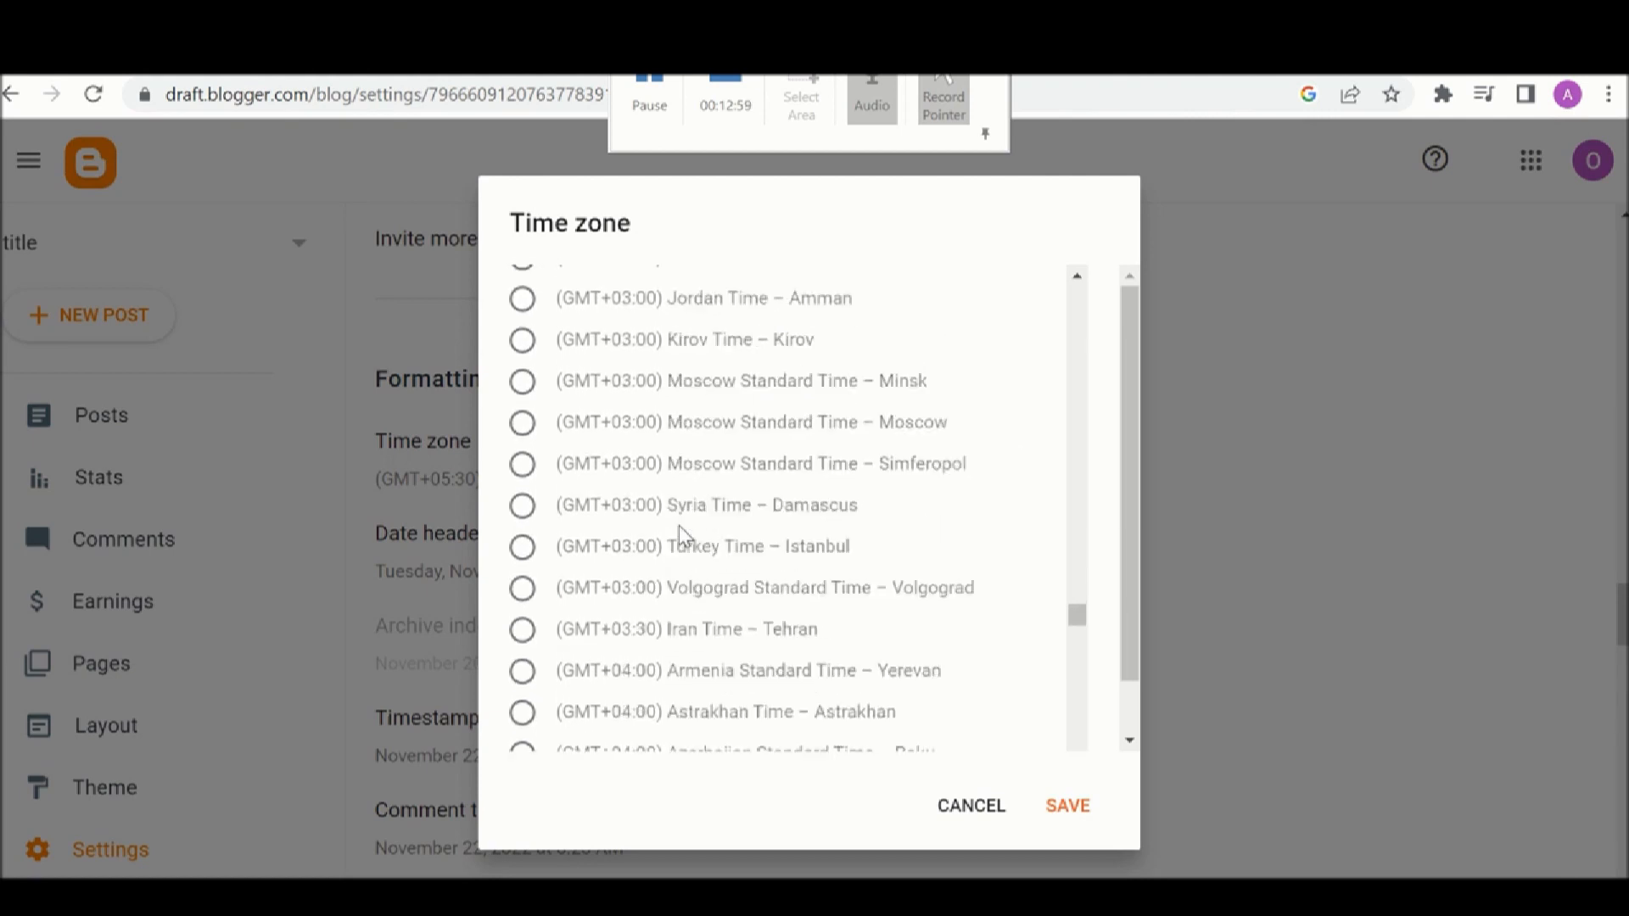
{"action": "scroll", "coordinate": [679, 526], "scroll_direction": "down", "scroll_amount": 4}
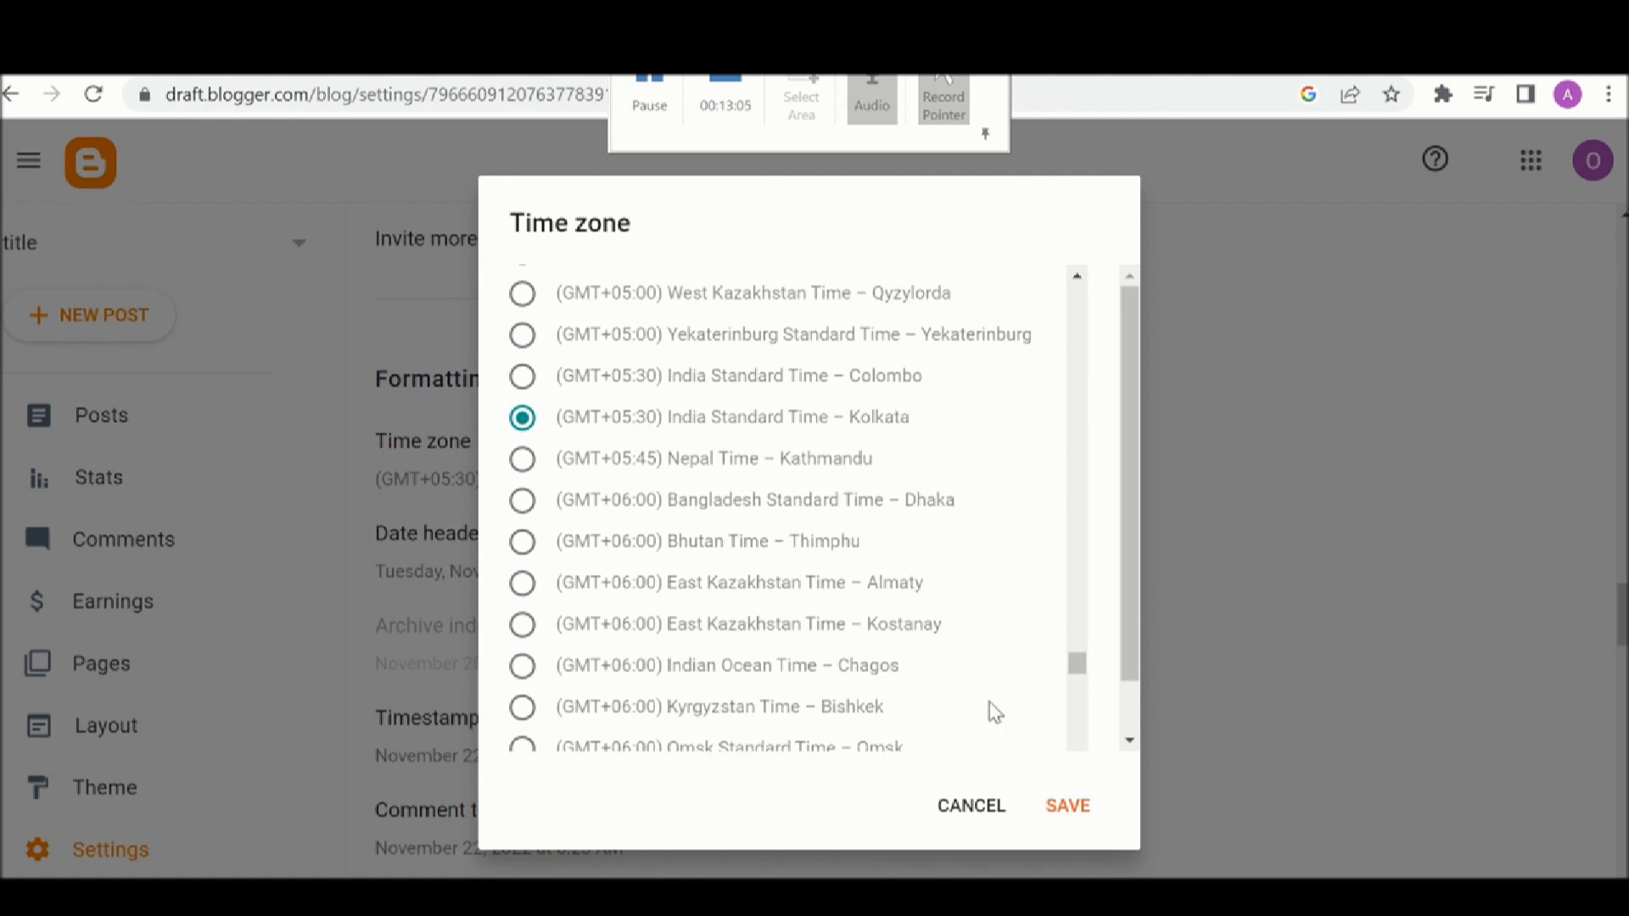
{"action": "left_click", "coordinate": [1066, 807]}
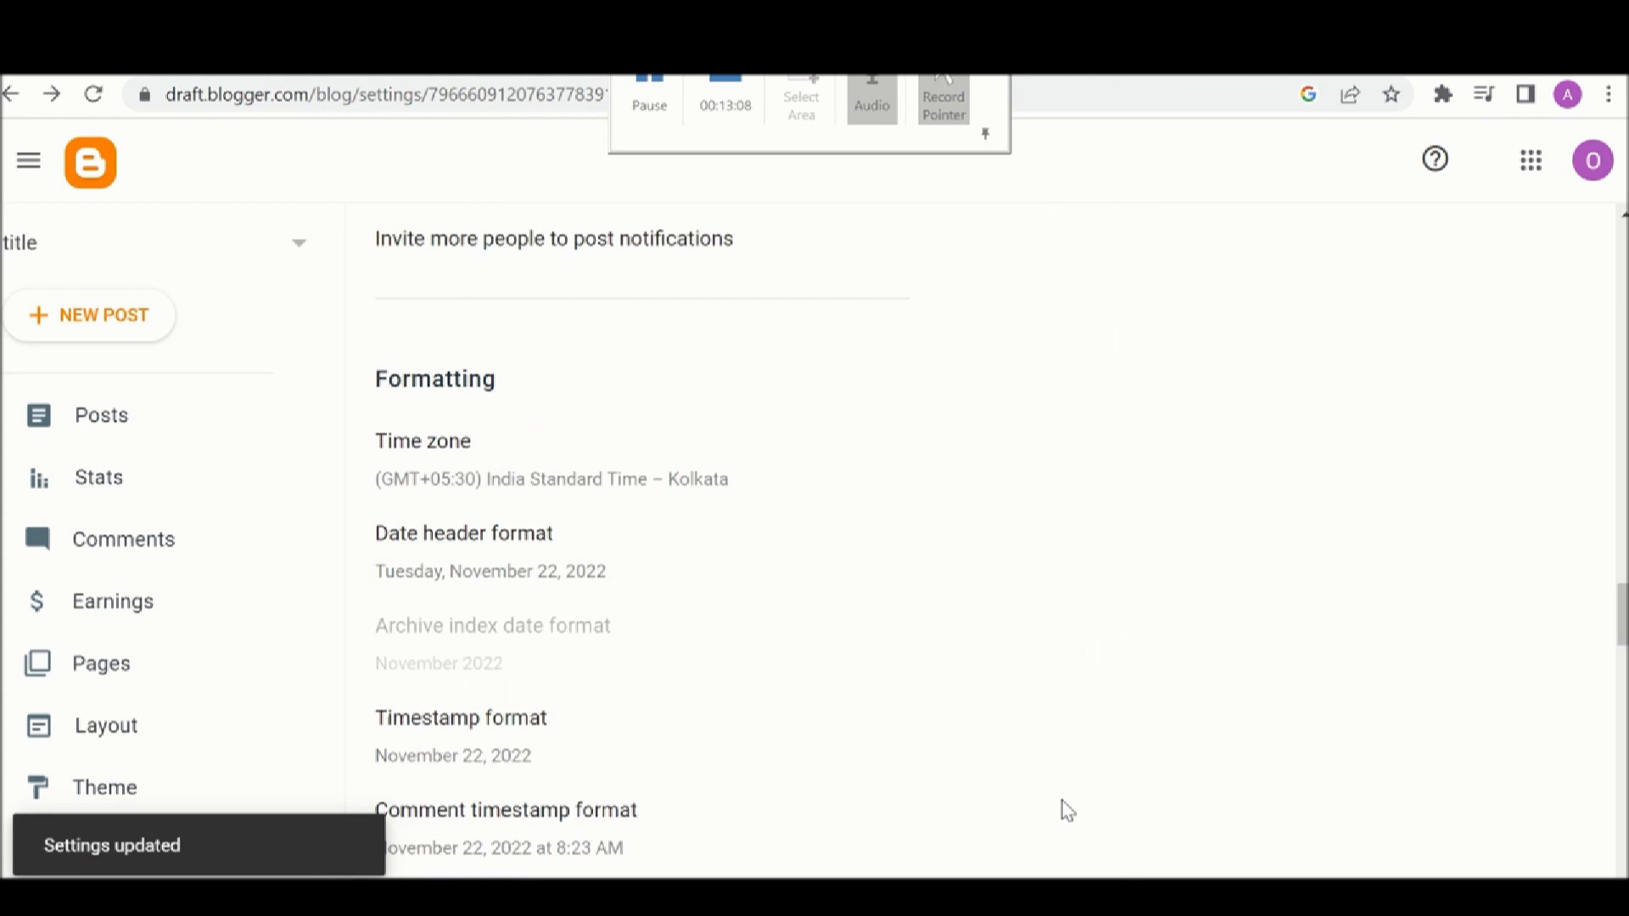
{"action": "left_click", "coordinate": [494, 565]}
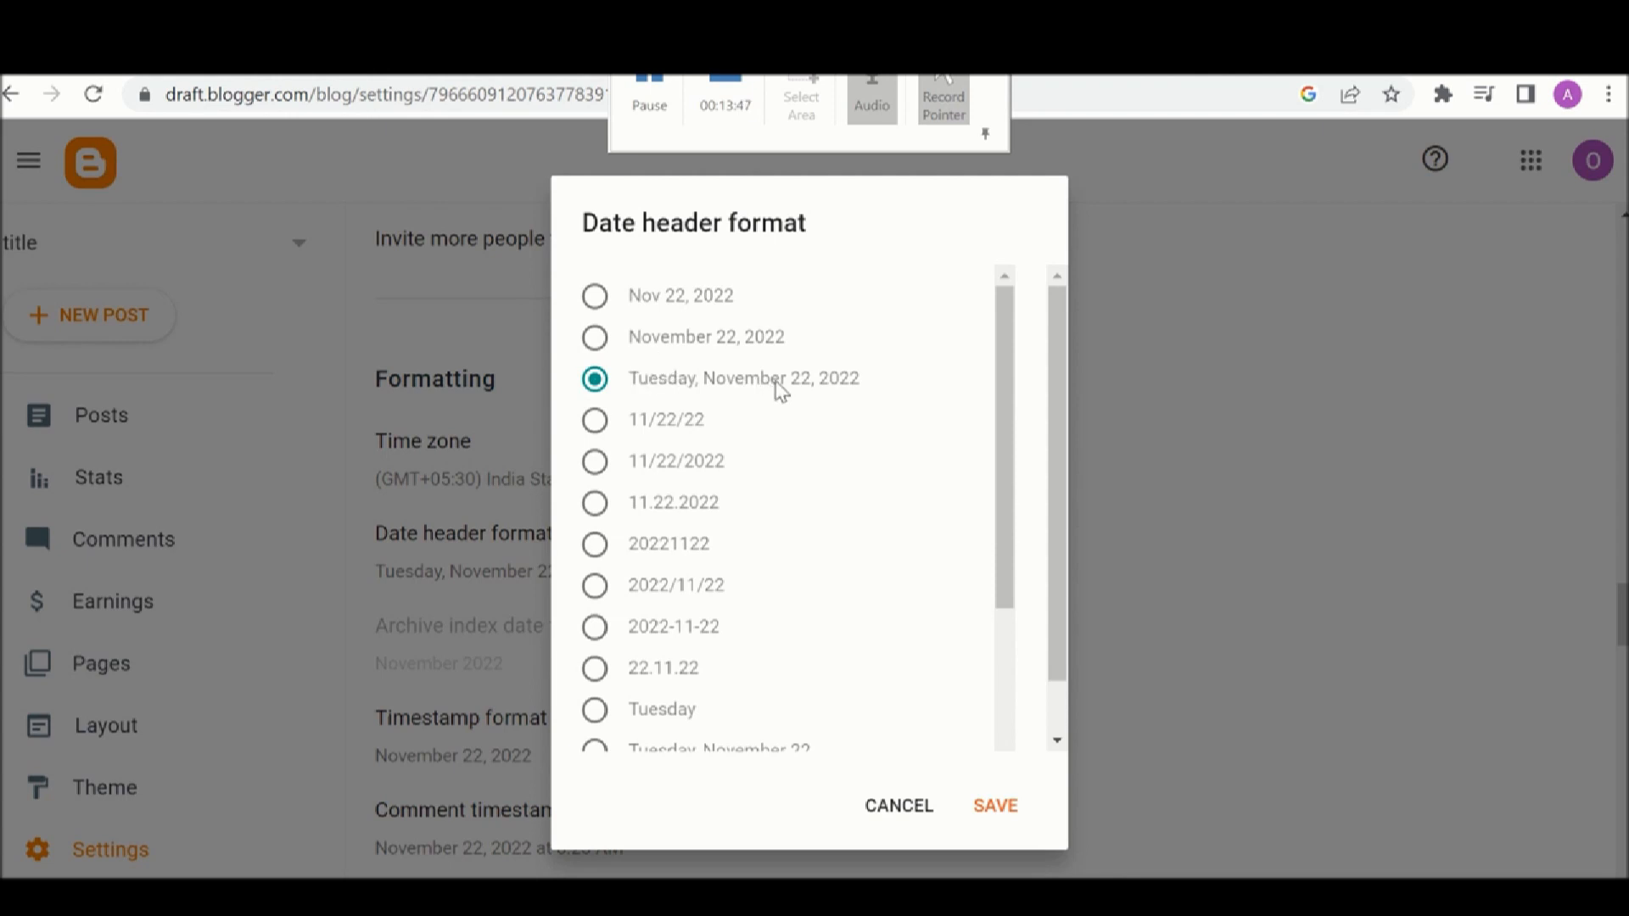
{"action": "left_click", "coordinate": [994, 807]}
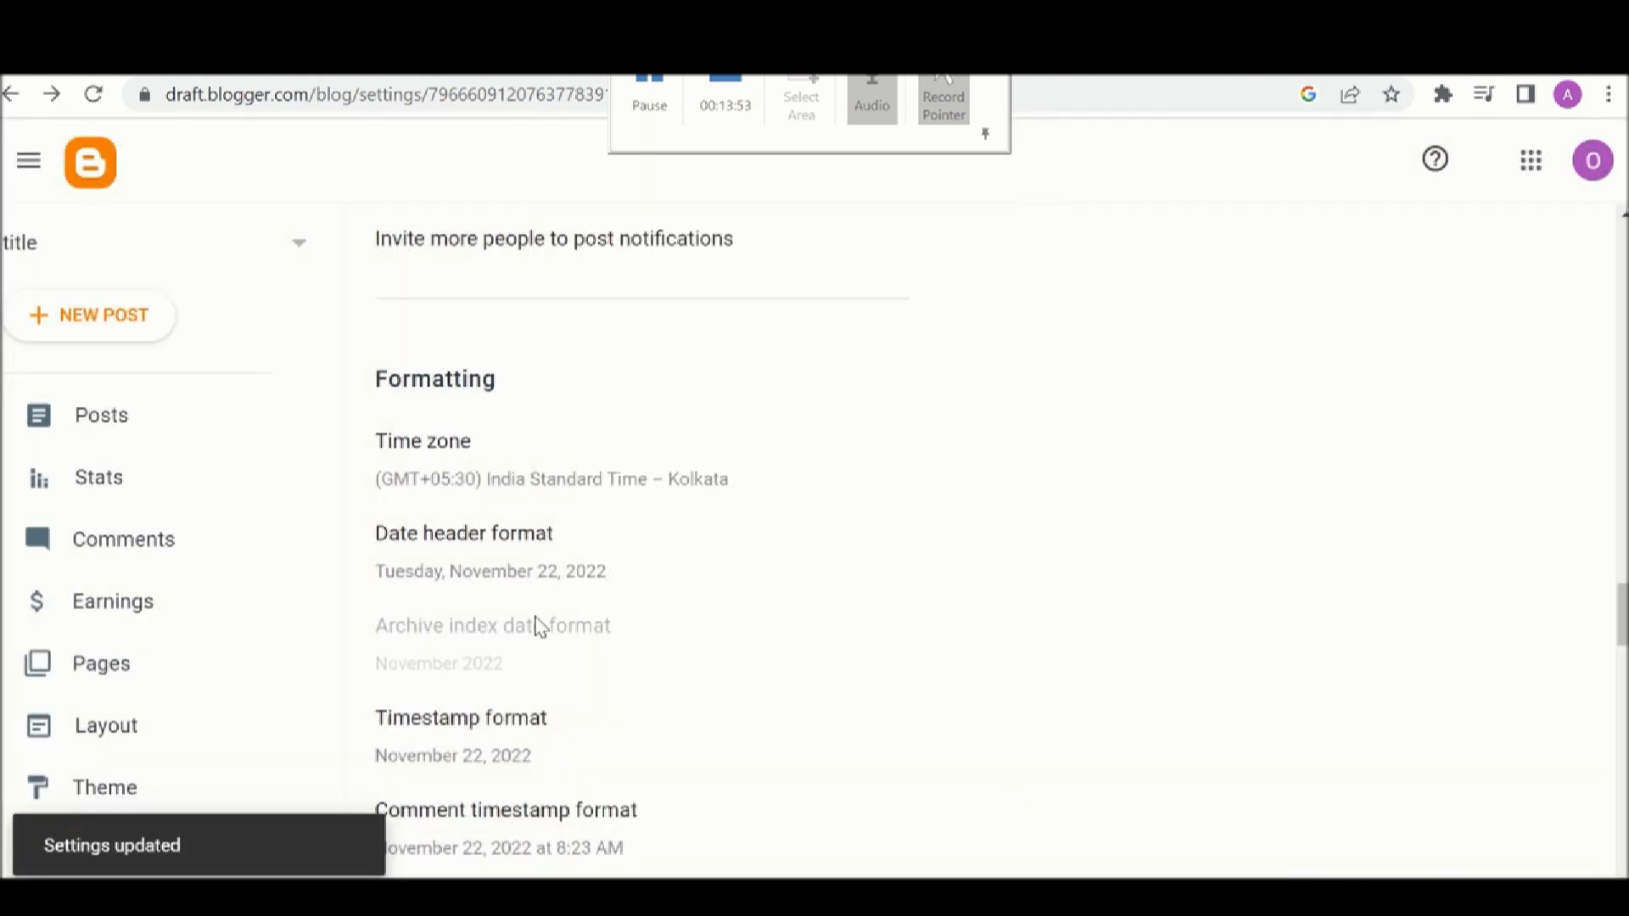
Save the timestamp format as November 22, 2022 and the comment timestamp format as November 22, 2022 at 8:23 AM
{"action": "scroll", "coordinate": [476, 622], "scroll_direction": "down", "scroll_amount": 2}
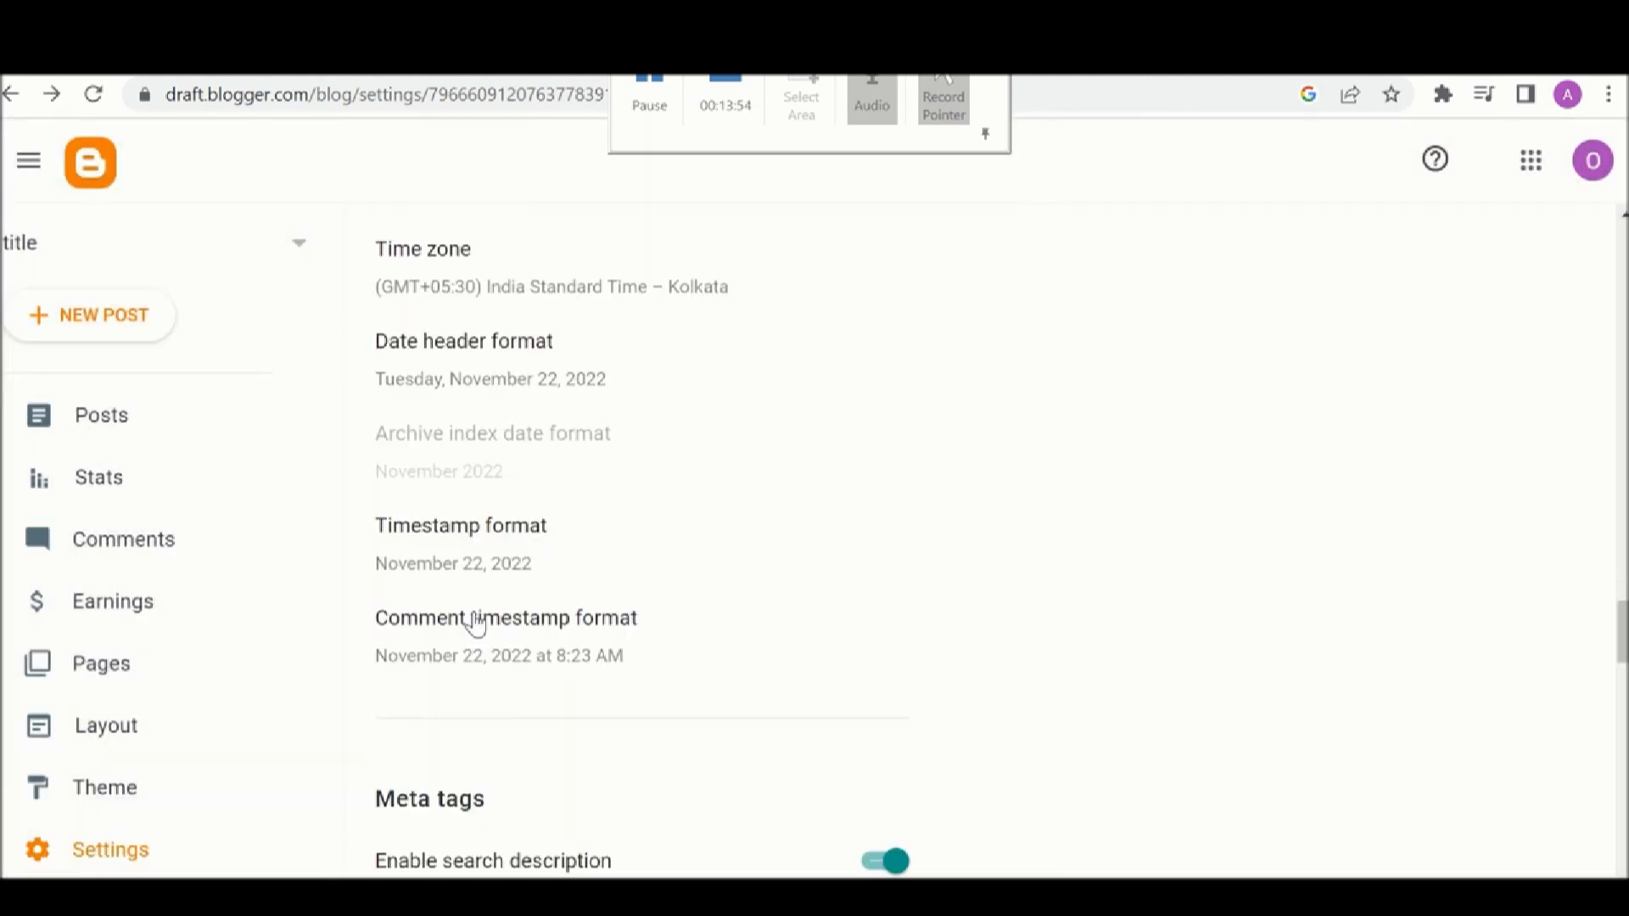
{"action": "left_click", "coordinate": [468, 561]}
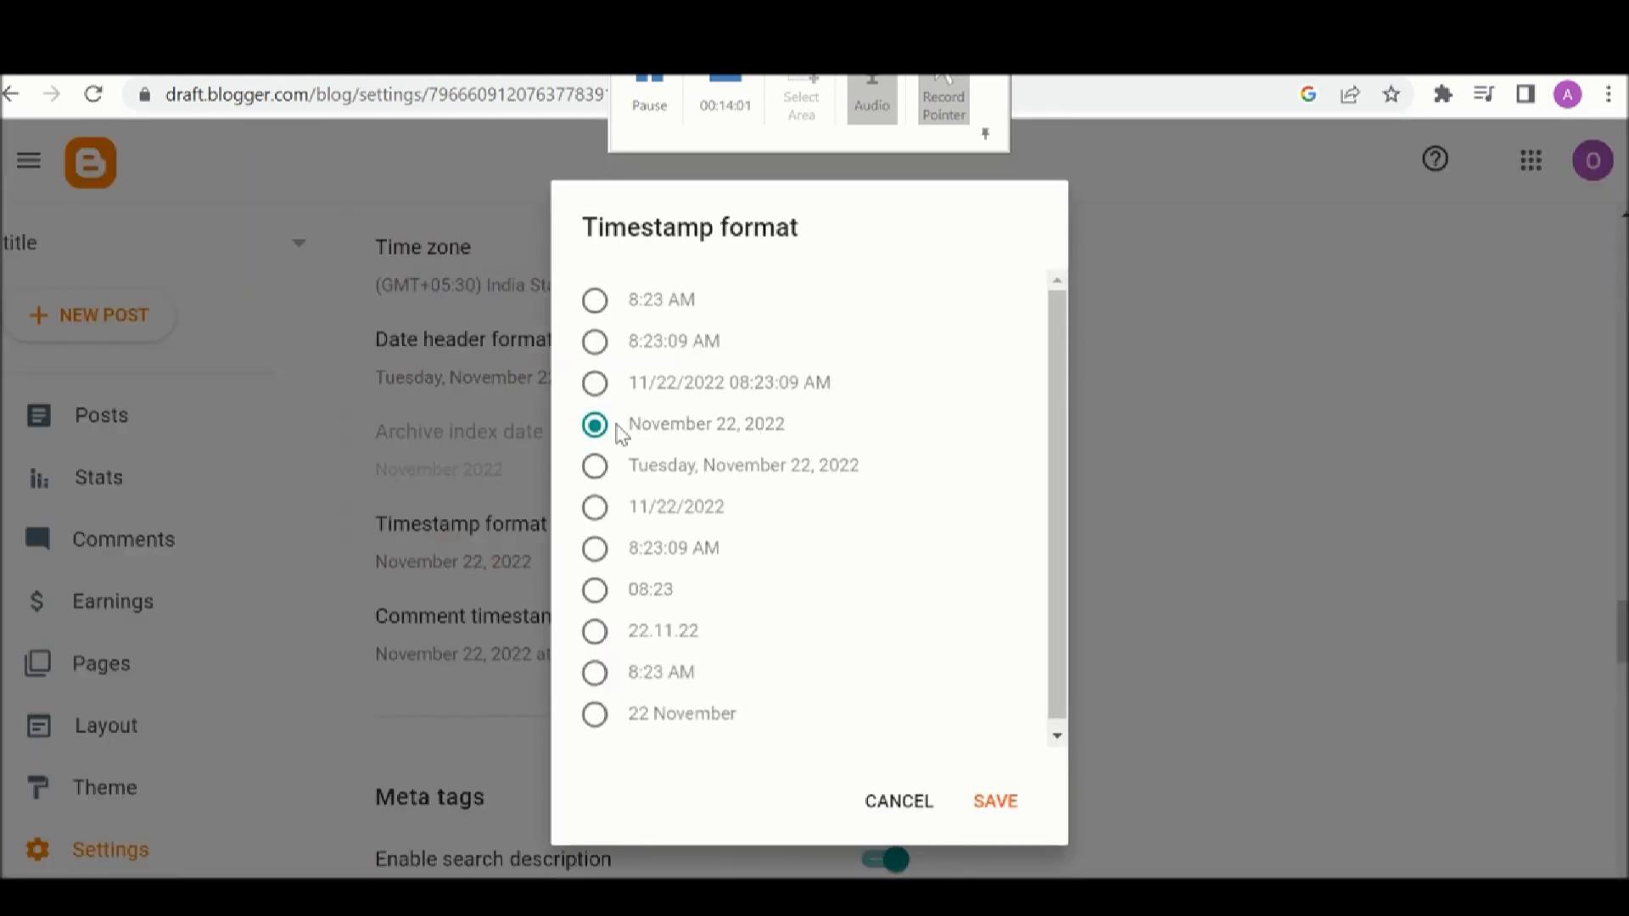
{"action": "left_click", "coordinate": [997, 804]}
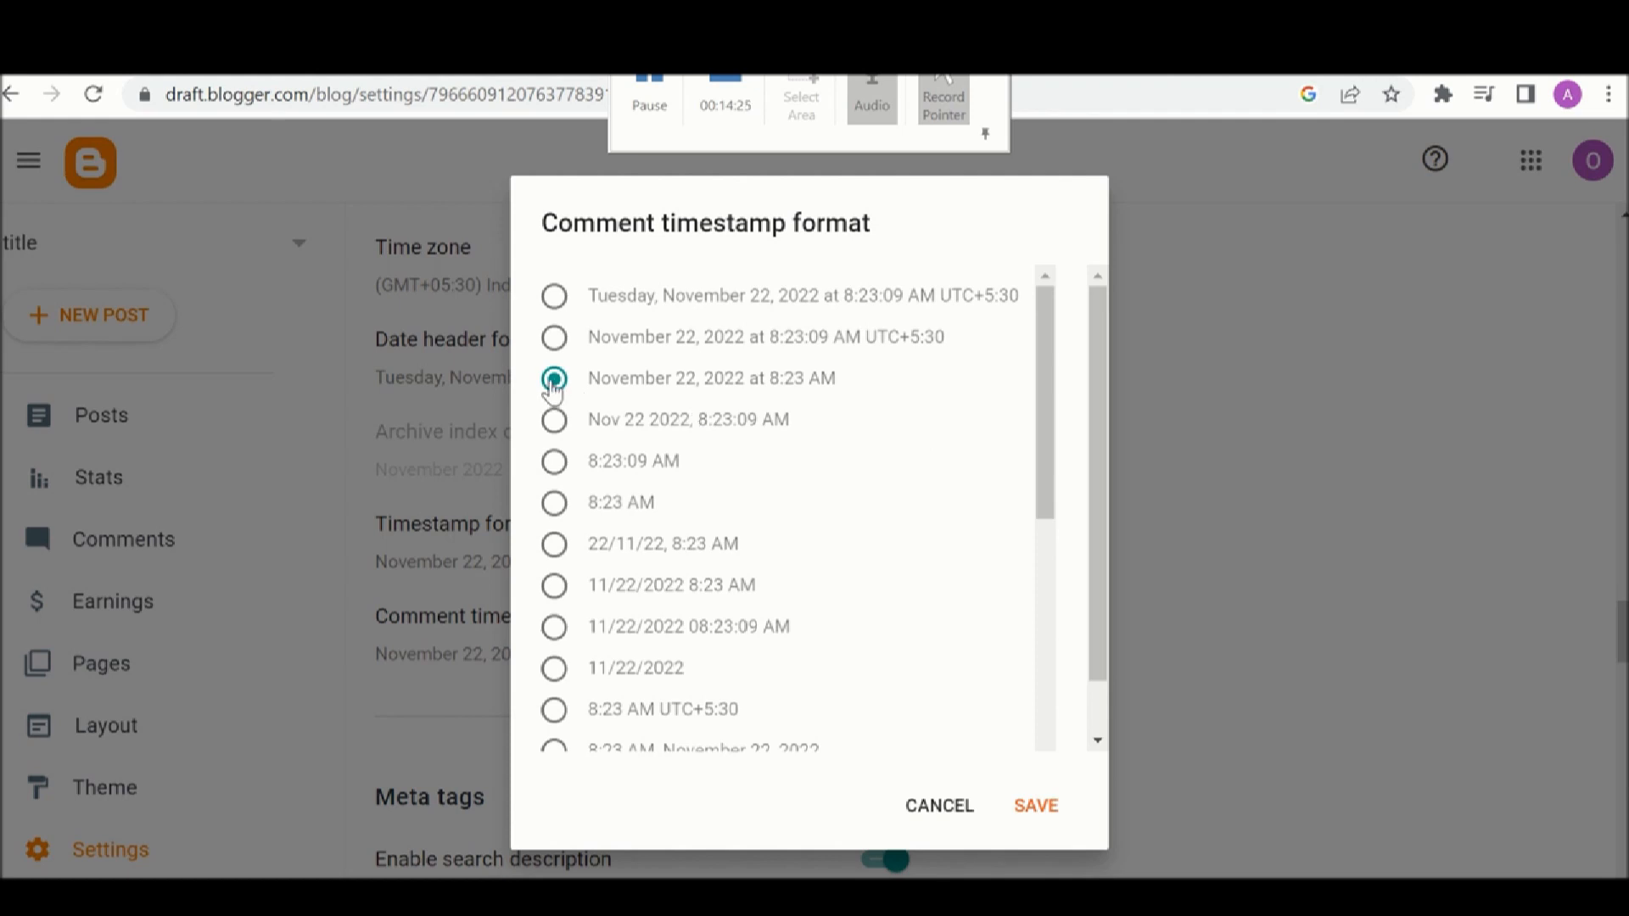
{"action": "left_click", "coordinate": [1032, 813]}
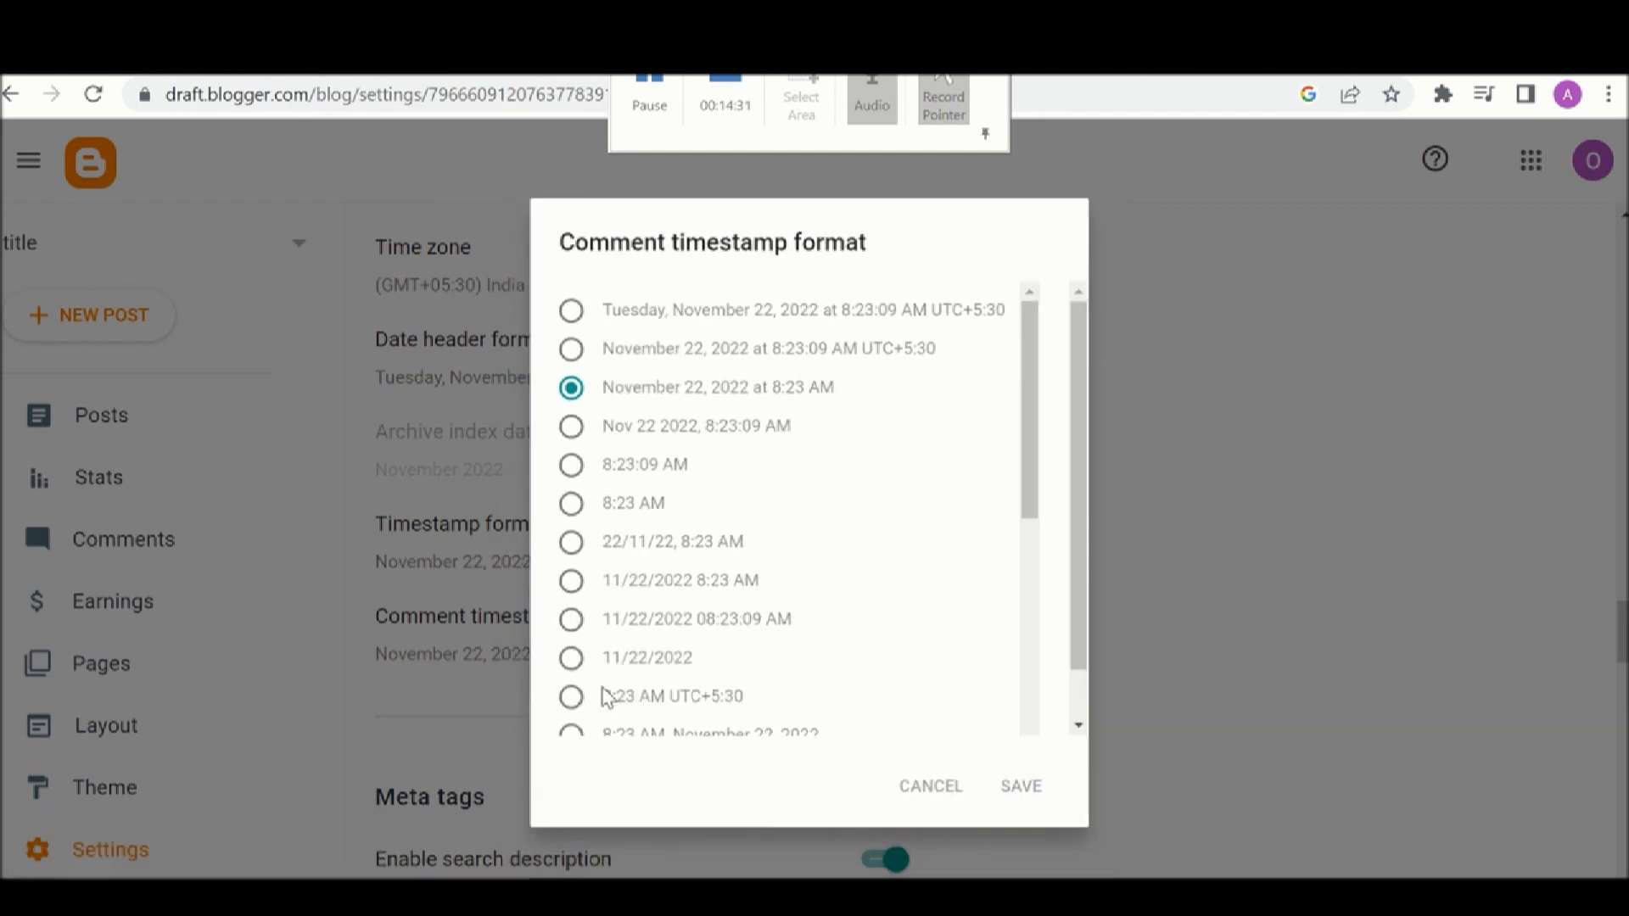
View the blog's description setting in the Basic section and close it without saving
{"action": "scroll", "coordinate": [462, 622], "scroll_direction": "down", "scroll_amount": 5}
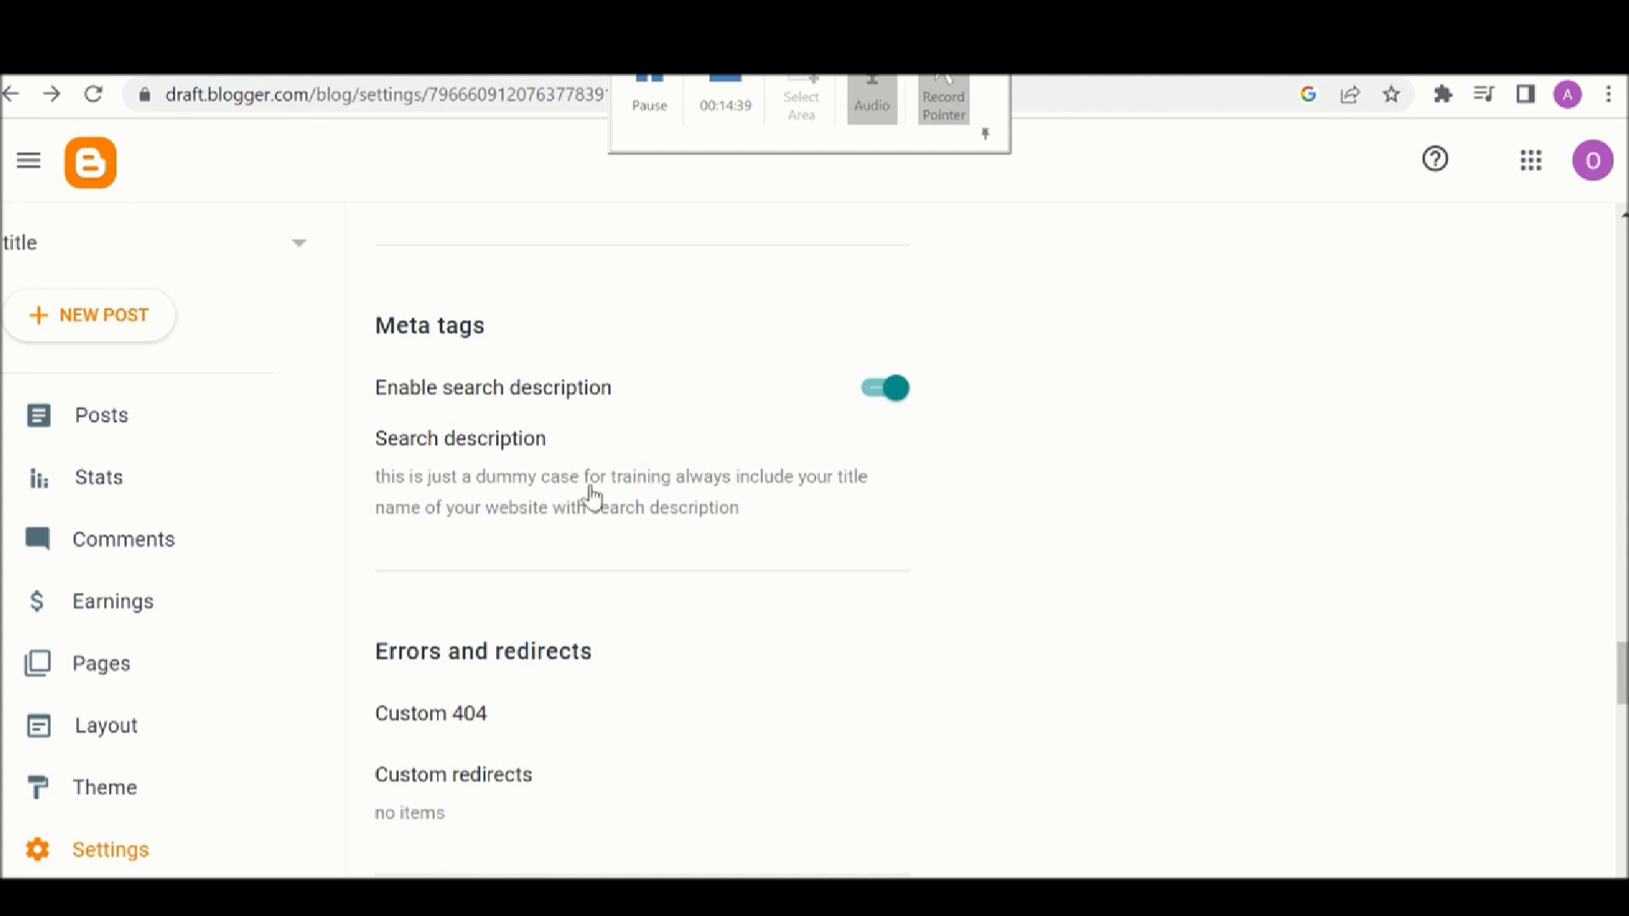
{"action": "scroll", "coordinate": [509, 480], "scroll_direction": "up", "scroll_amount": 15}
{"action": "scroll", "coordinate": [514, 475], "scroll_direction": "up", "scroll_amount": 15}
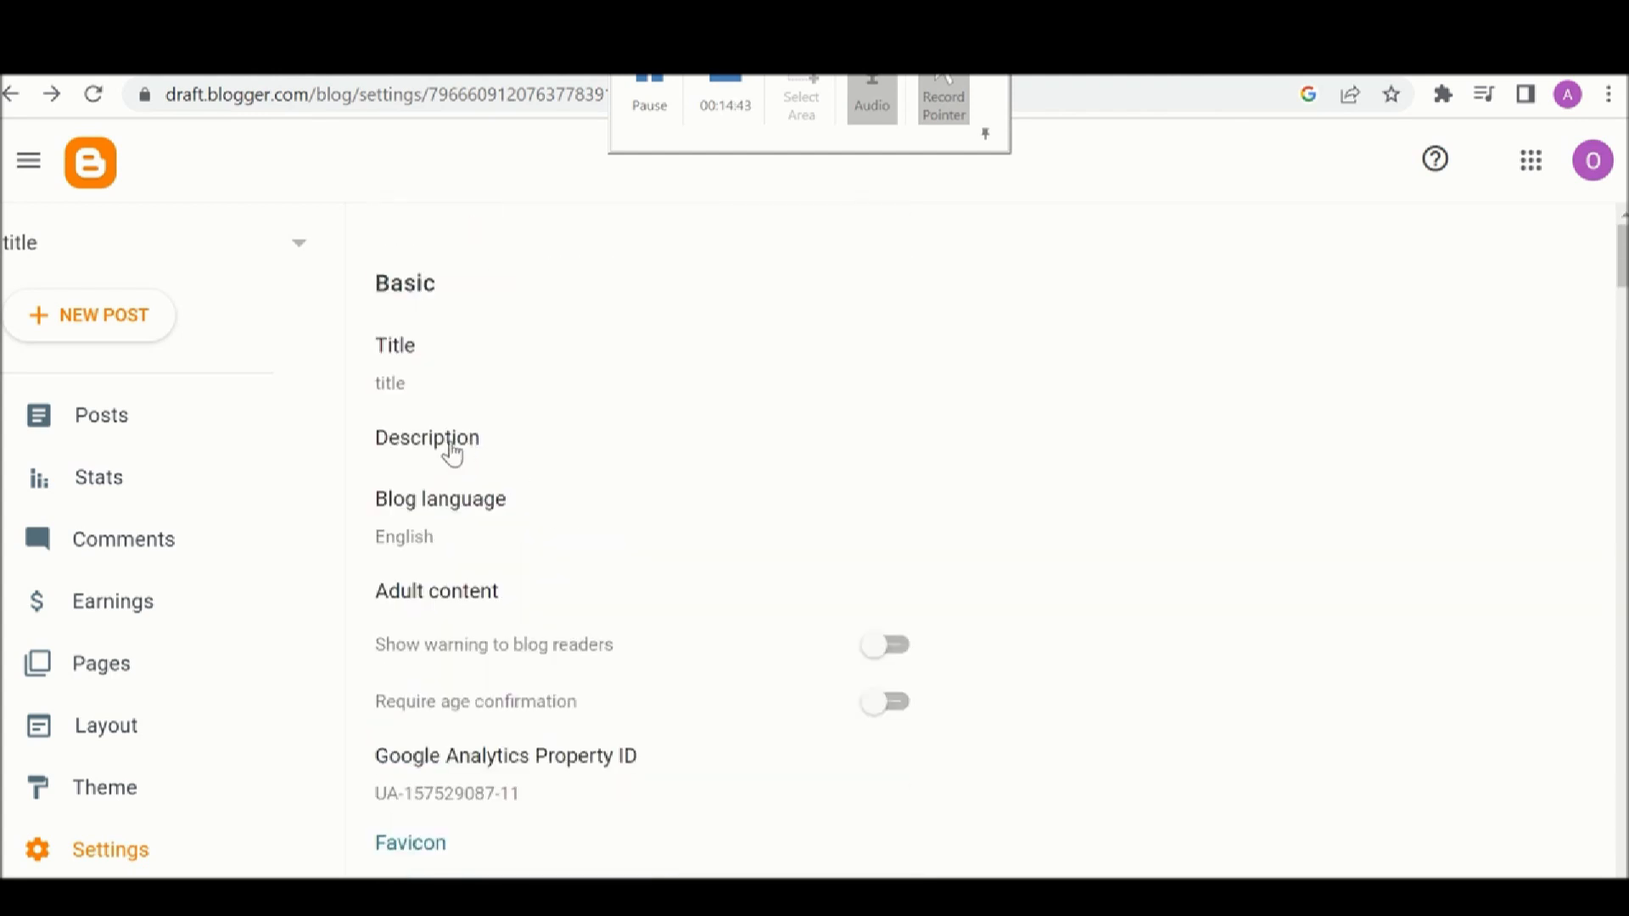
{"action": "left_click", "coordinate": [451, 448]}
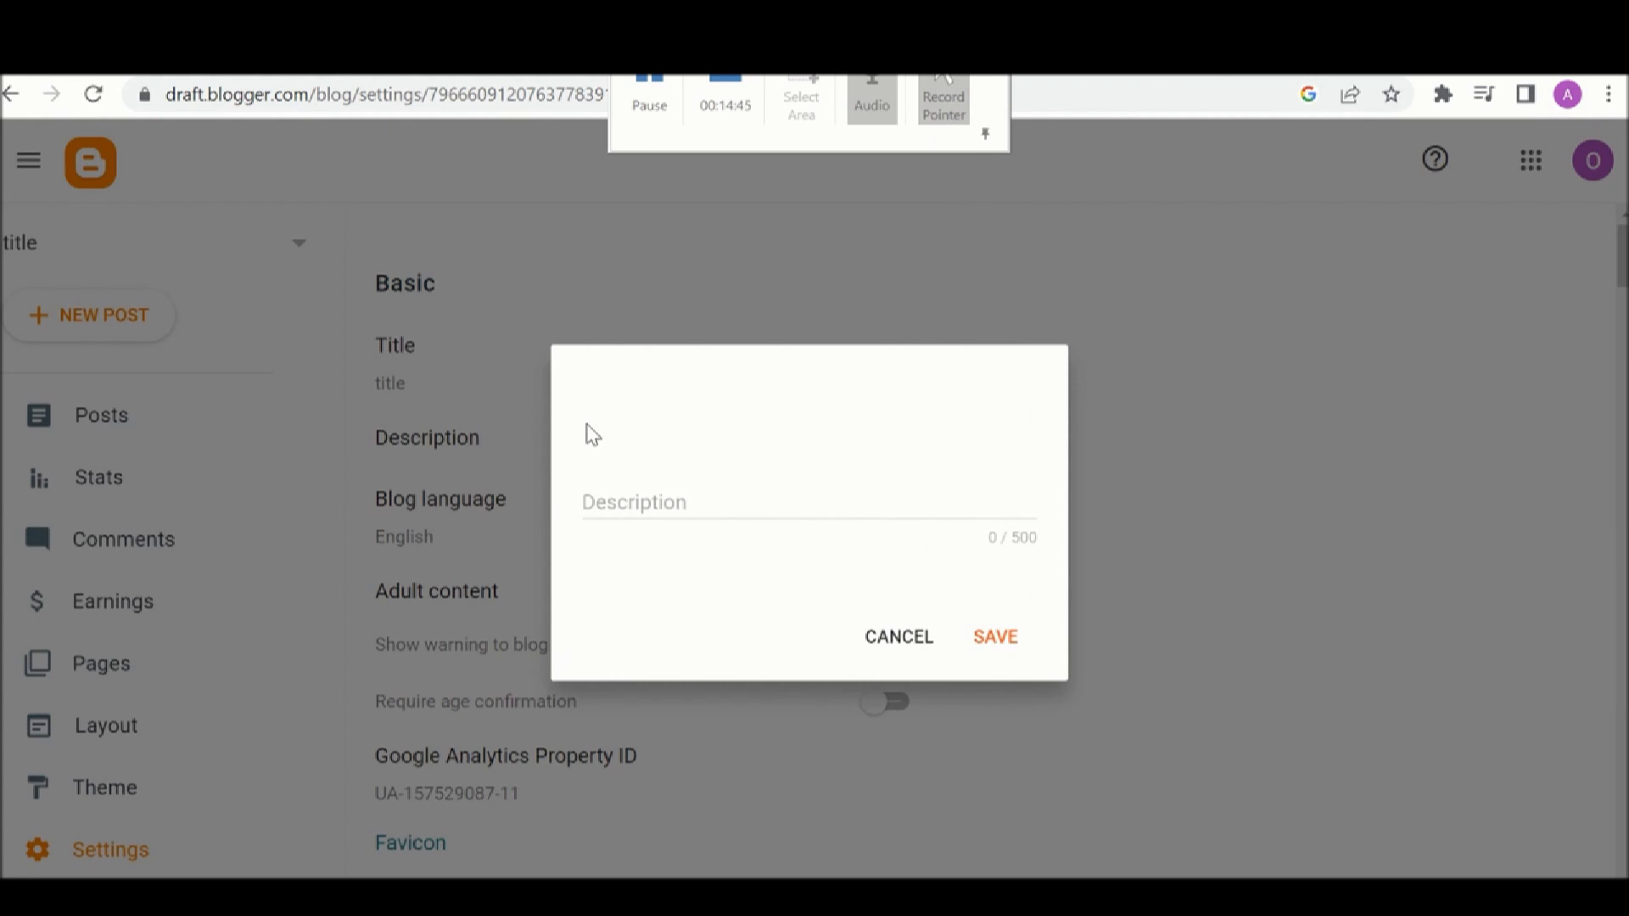
{"action": "left_click", "coordinate": [898, 643]}
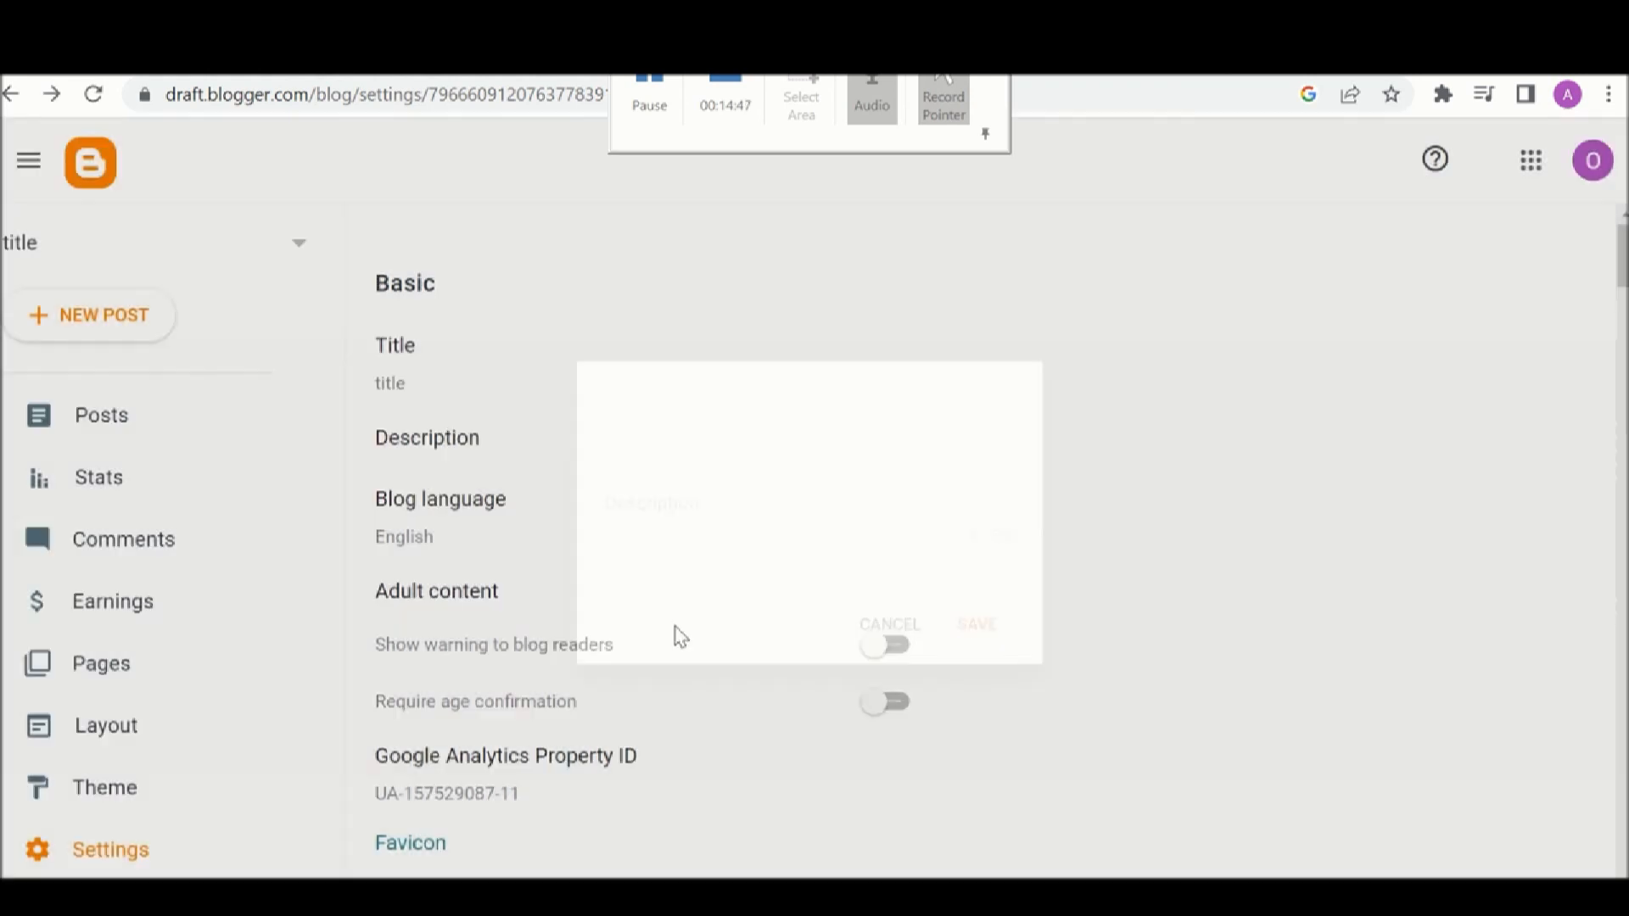
Append "- title" to the end of the meta tags search description and save it
{"action": "scroll", "coordinate": [682, 636], "scroll_direction": "down", "scroll_amount": 20}
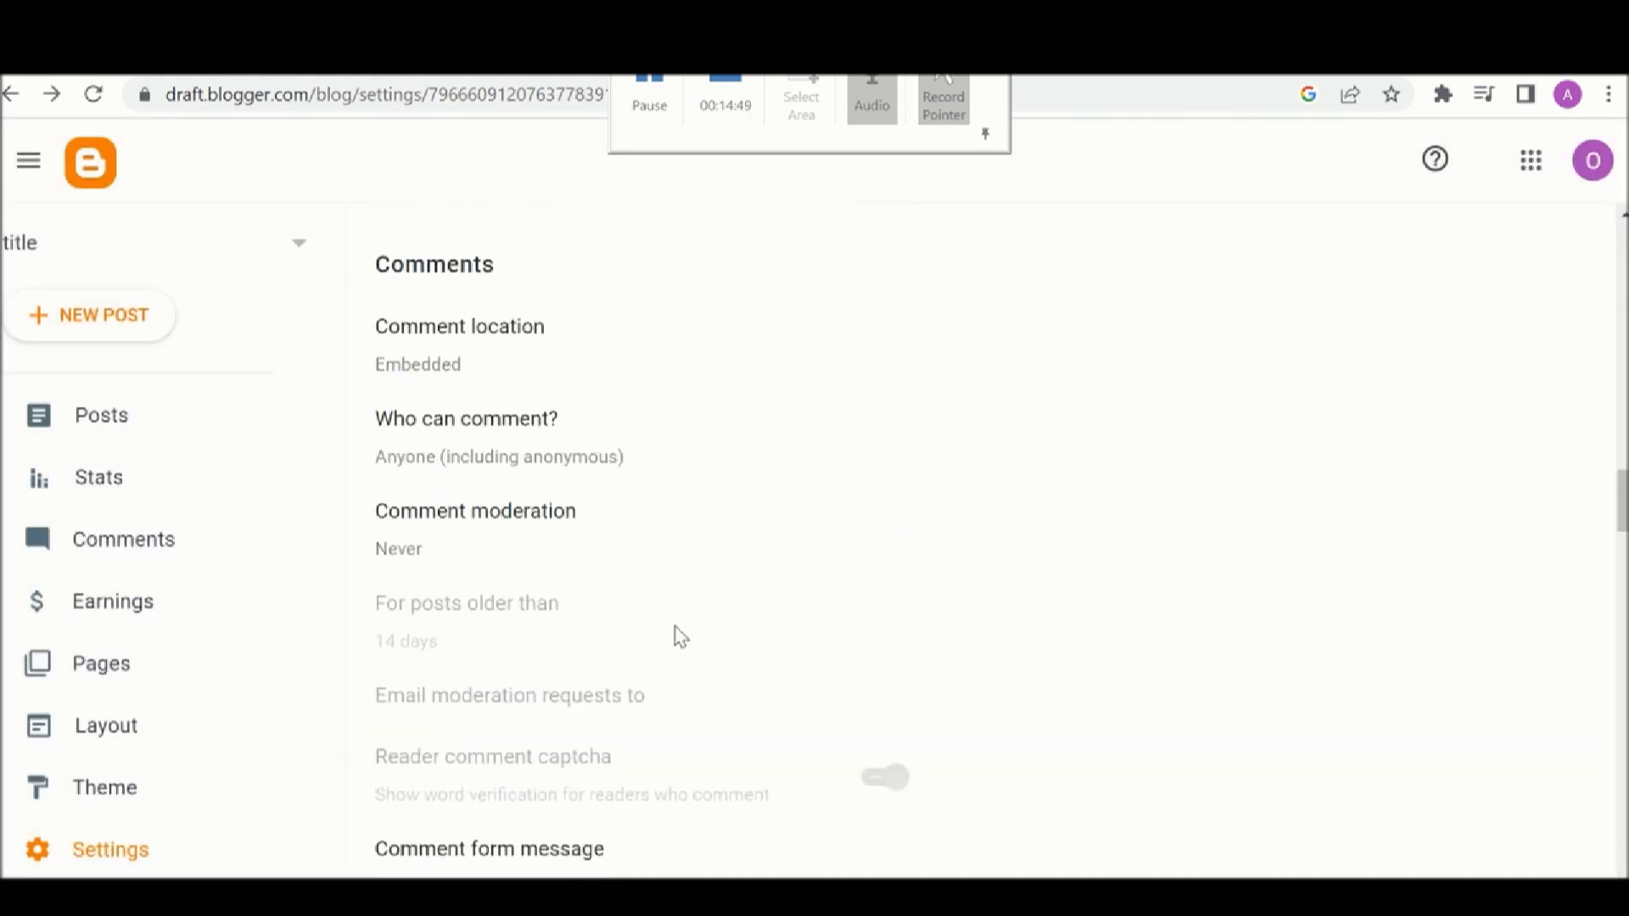
{"action": "scroll", "coordinate": [681, 636], "scroll_direction": "down", "scroll_amount": 17}
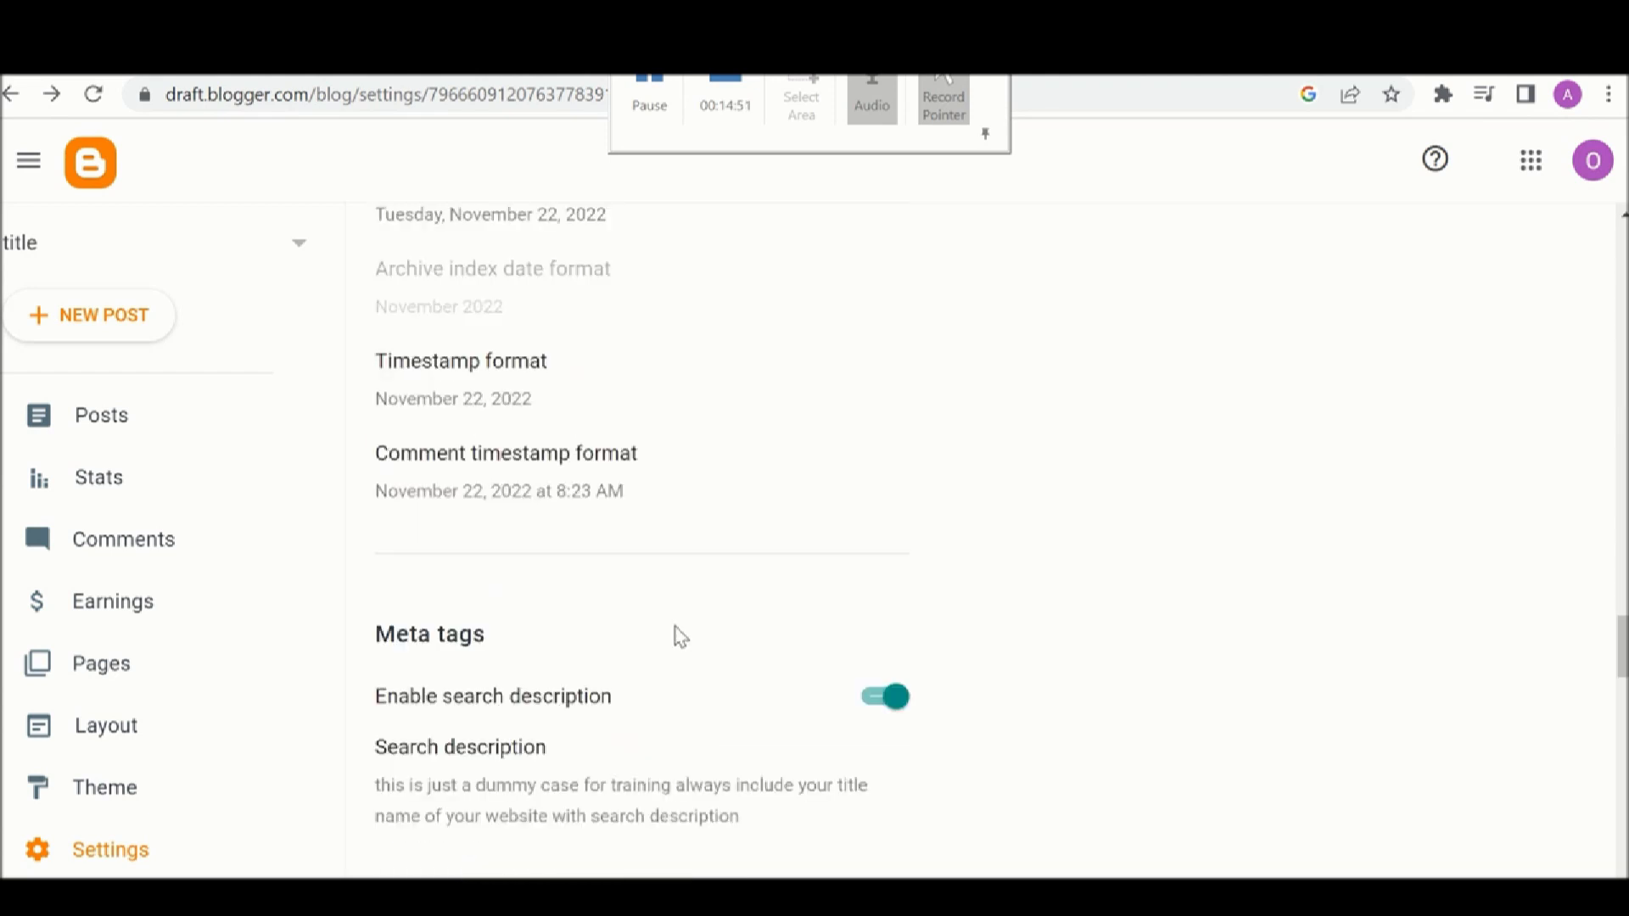
{"action": "left_click", "coordinate": [533, 522]}
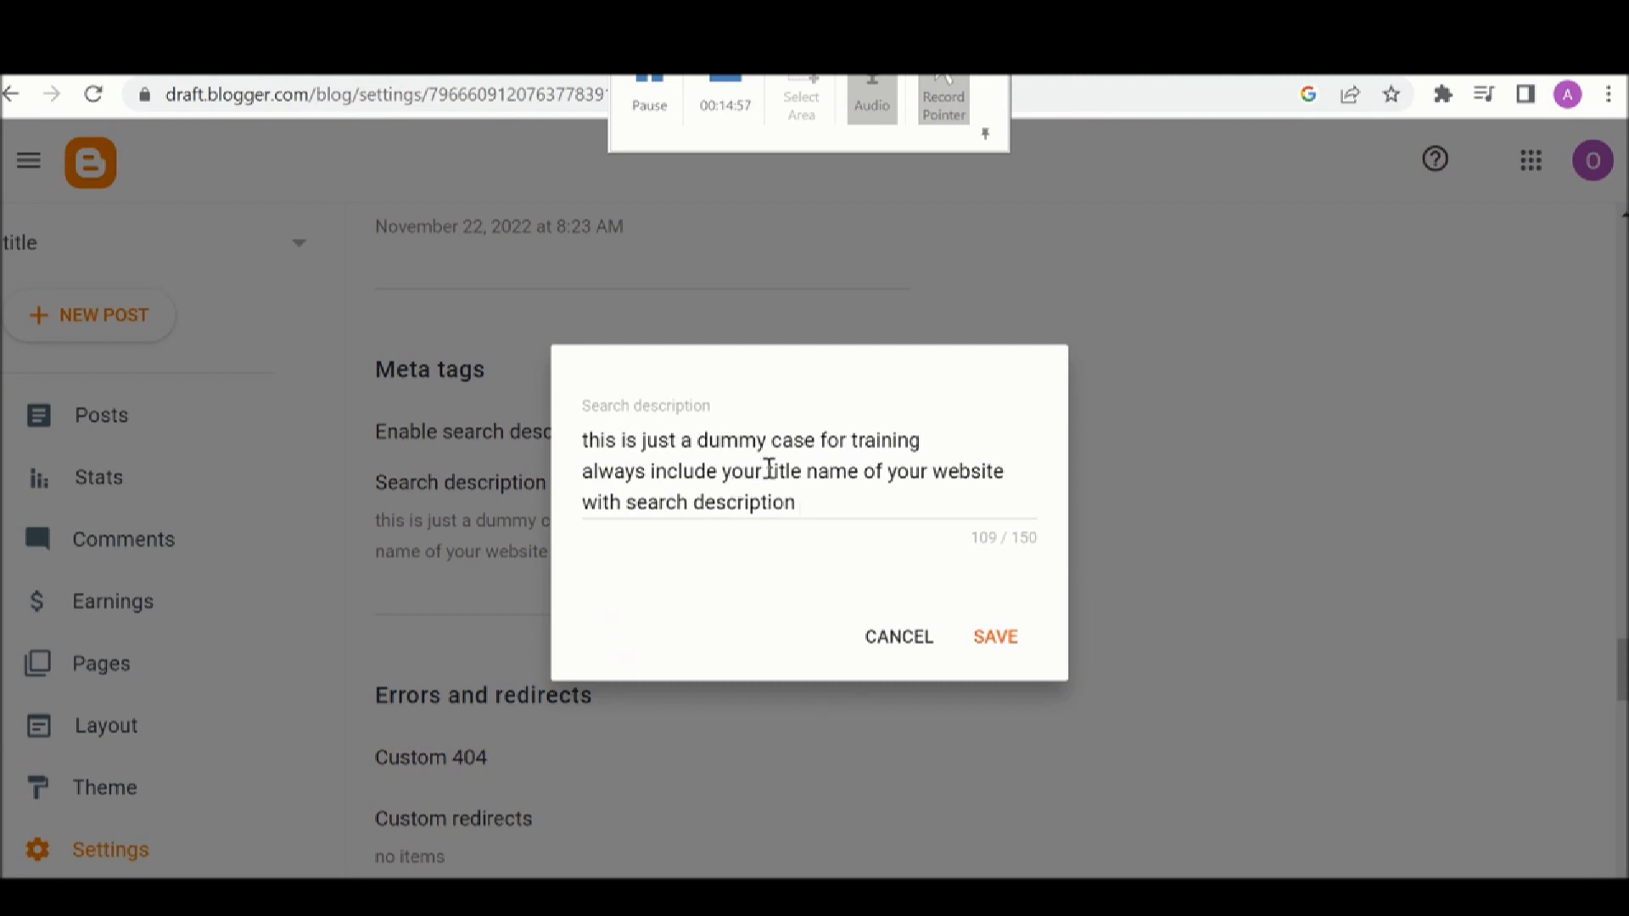
{"action": "left_click_drag", "start_coordinate": [722, 472], "coordinate": [804, 502]}
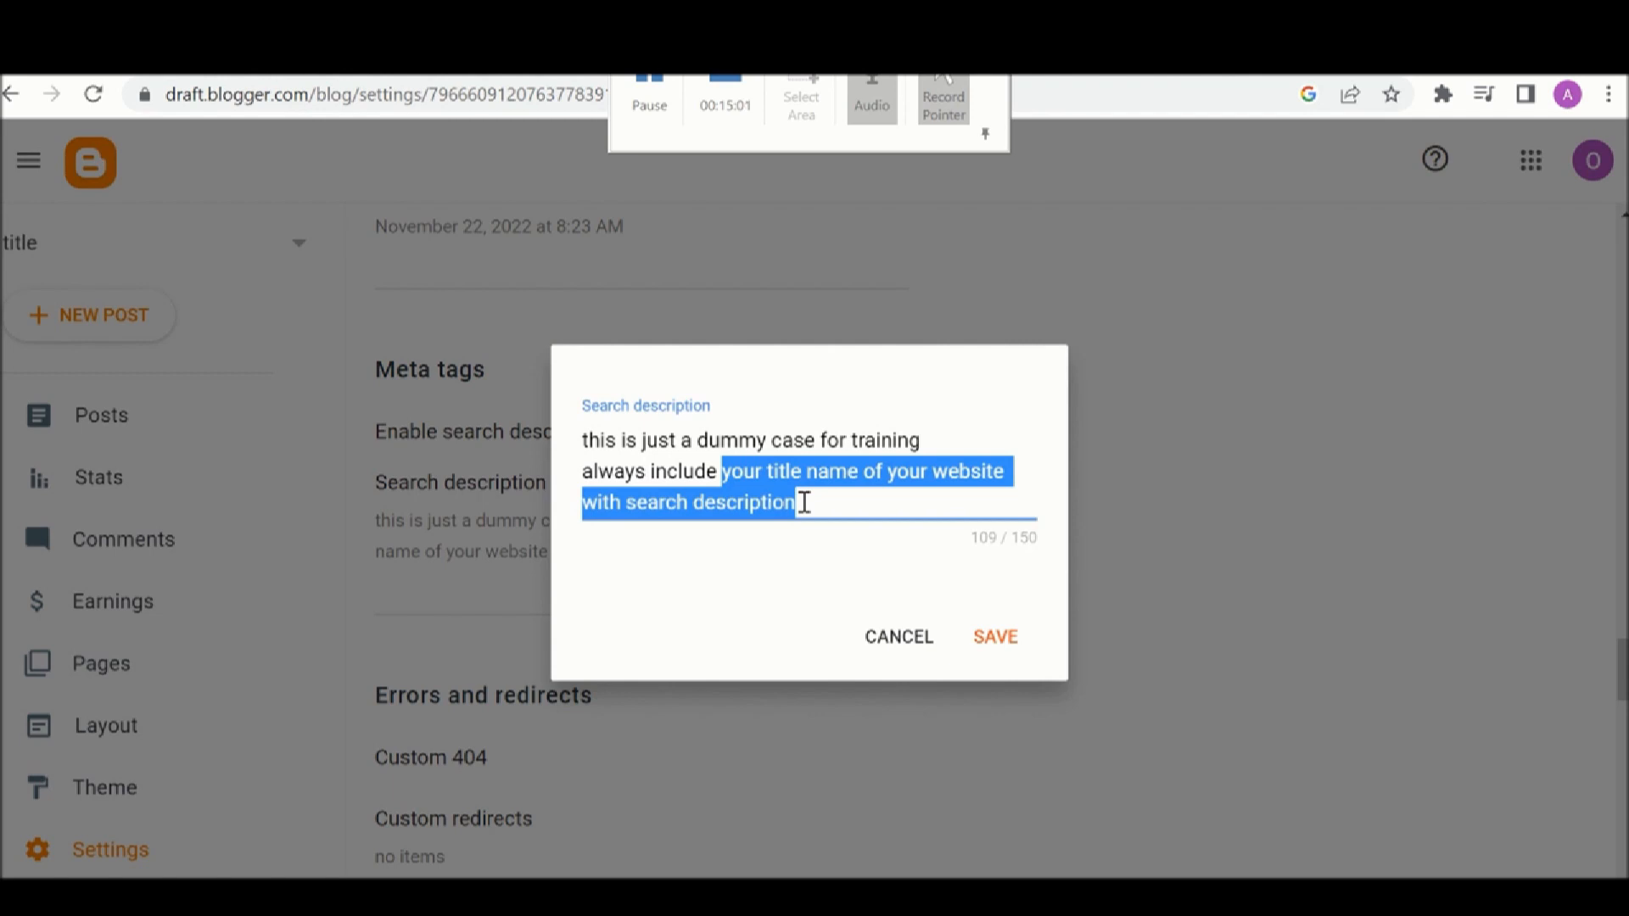
{"action": "left_click", "coordinate": [804, 502]}
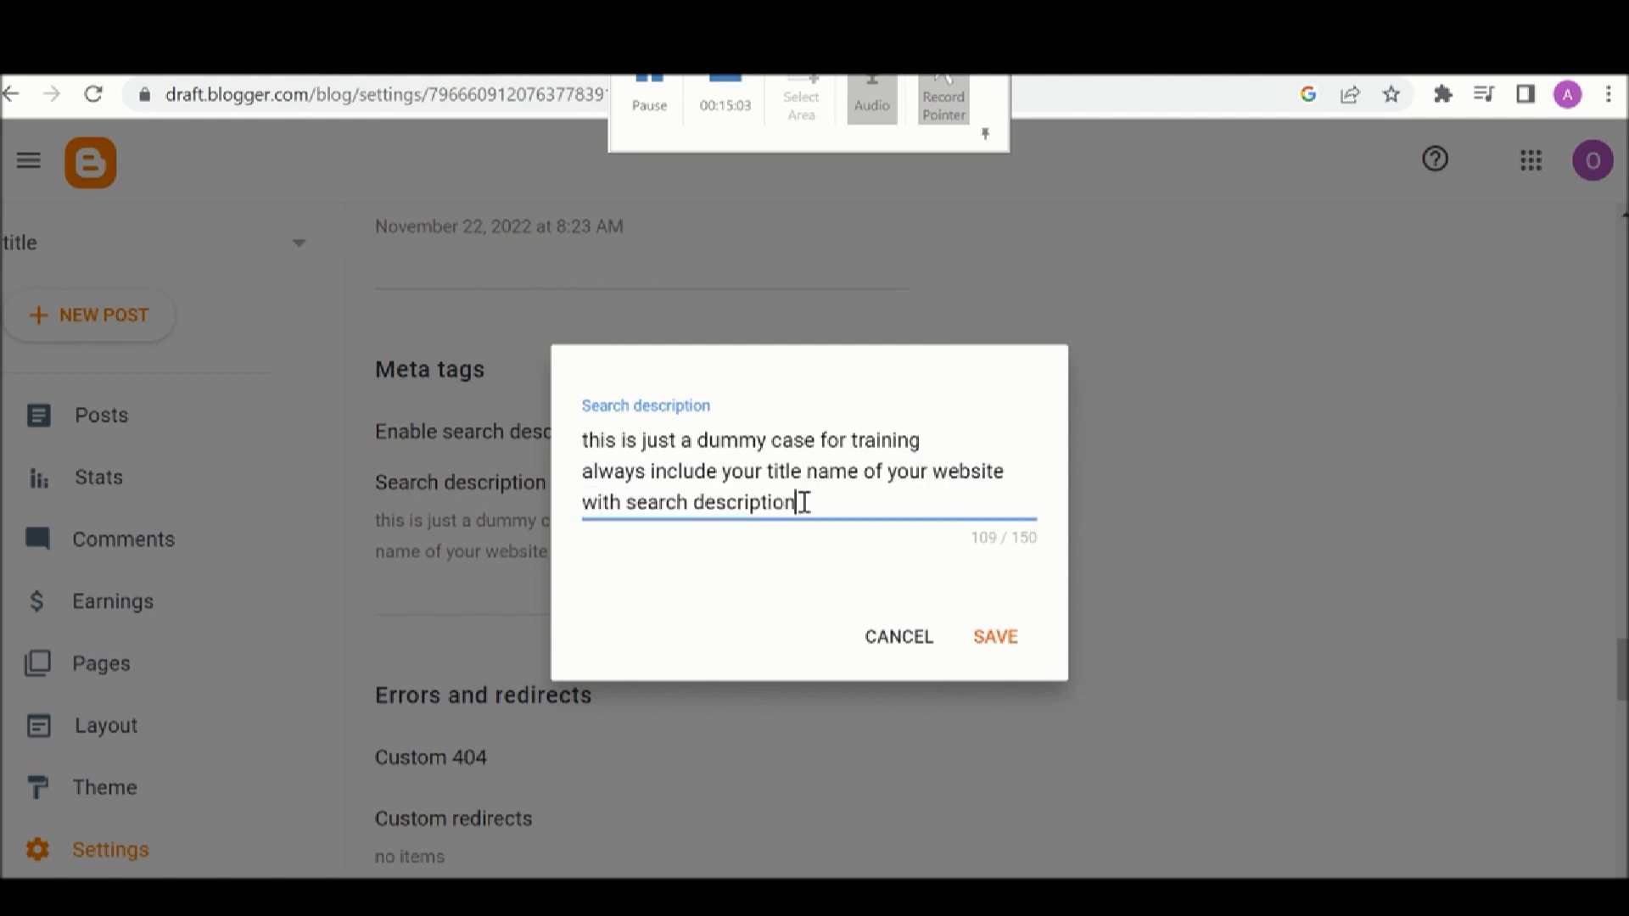
{"action": "type", "text": "- title"}
{"action": "left_click", "coordinate": [989, 643]}
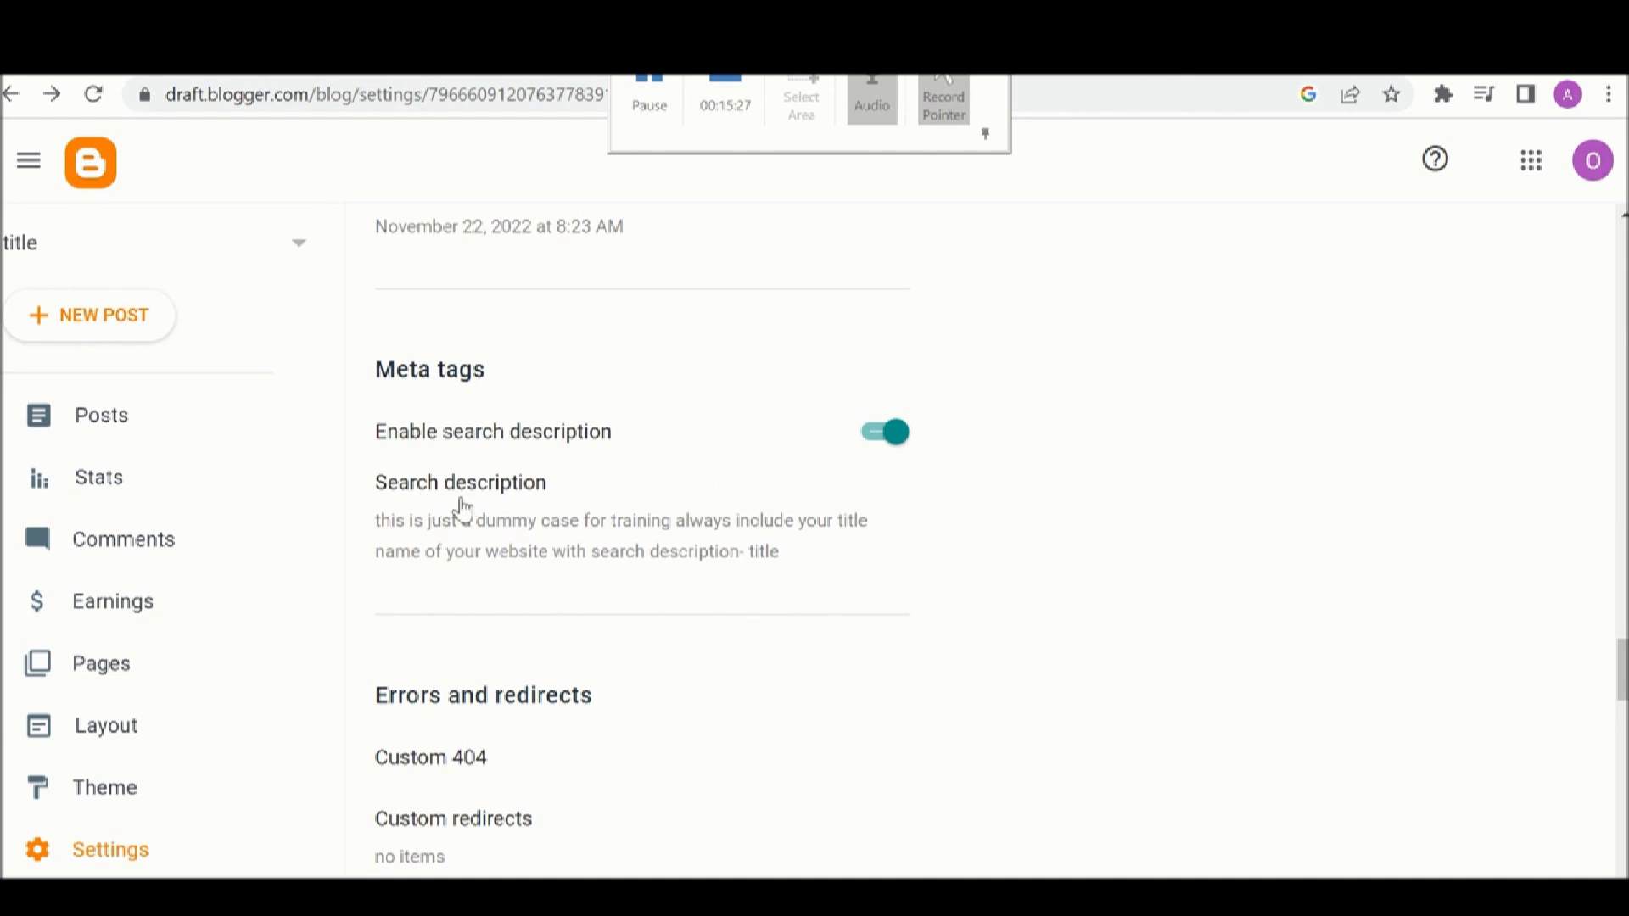
Reopen the empty blog description in the Basic settings and cancel it without entering any text
{"action": "scroll", "coordinate": [469, 528], "scroll_direction": "up", "scroll_amount": 20}
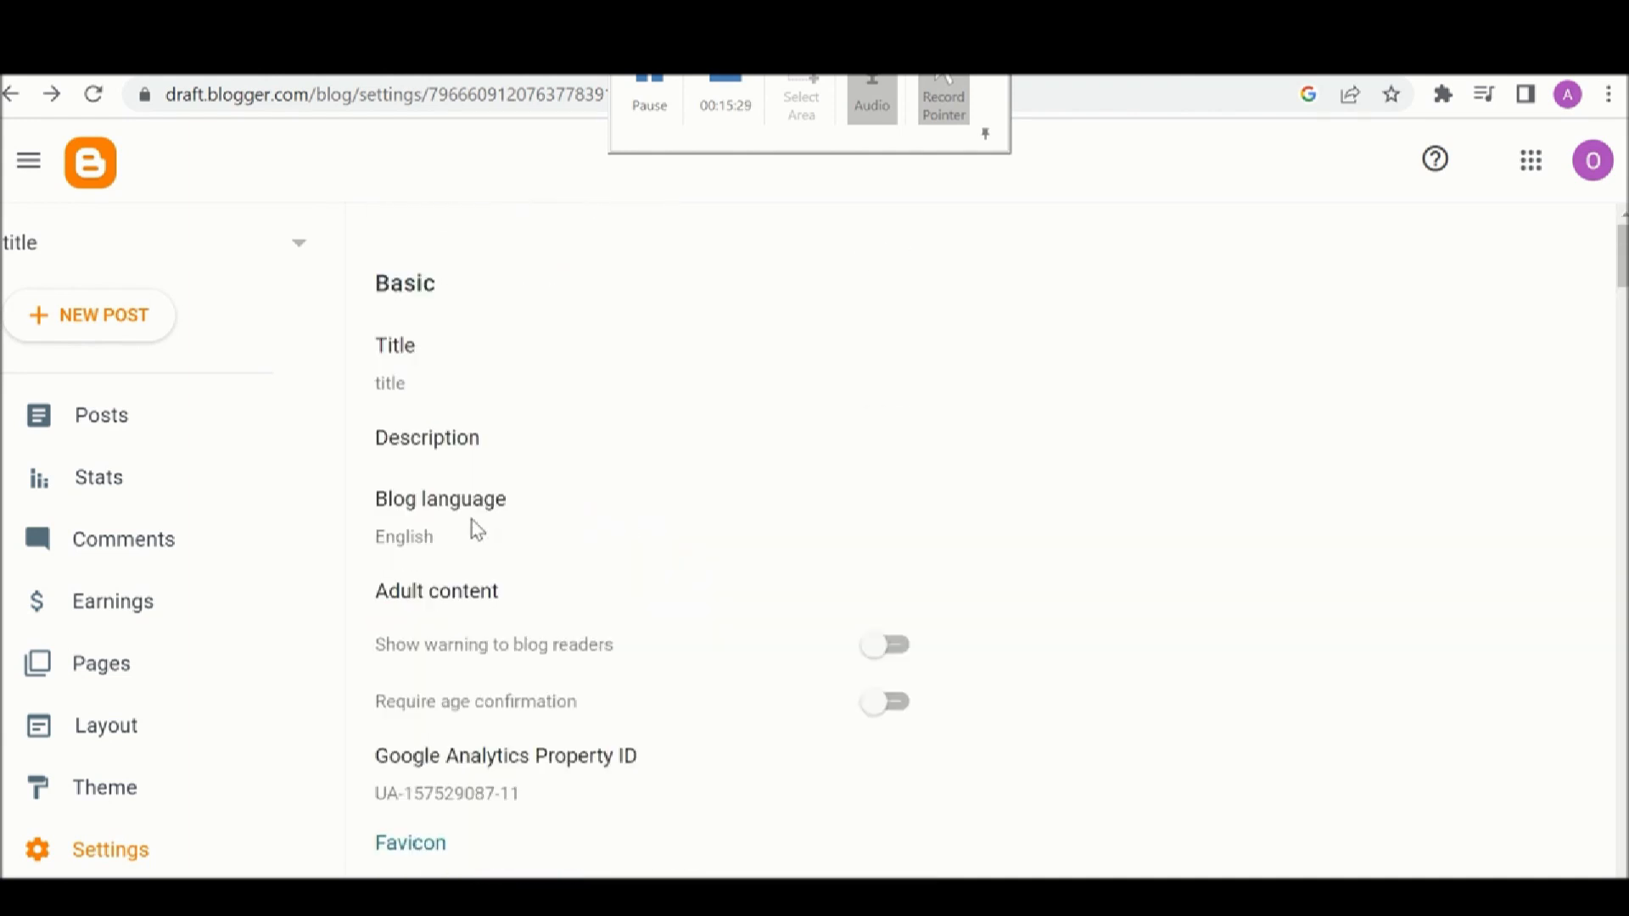
{"action": "left_click", "coordinate": [436, 452]}
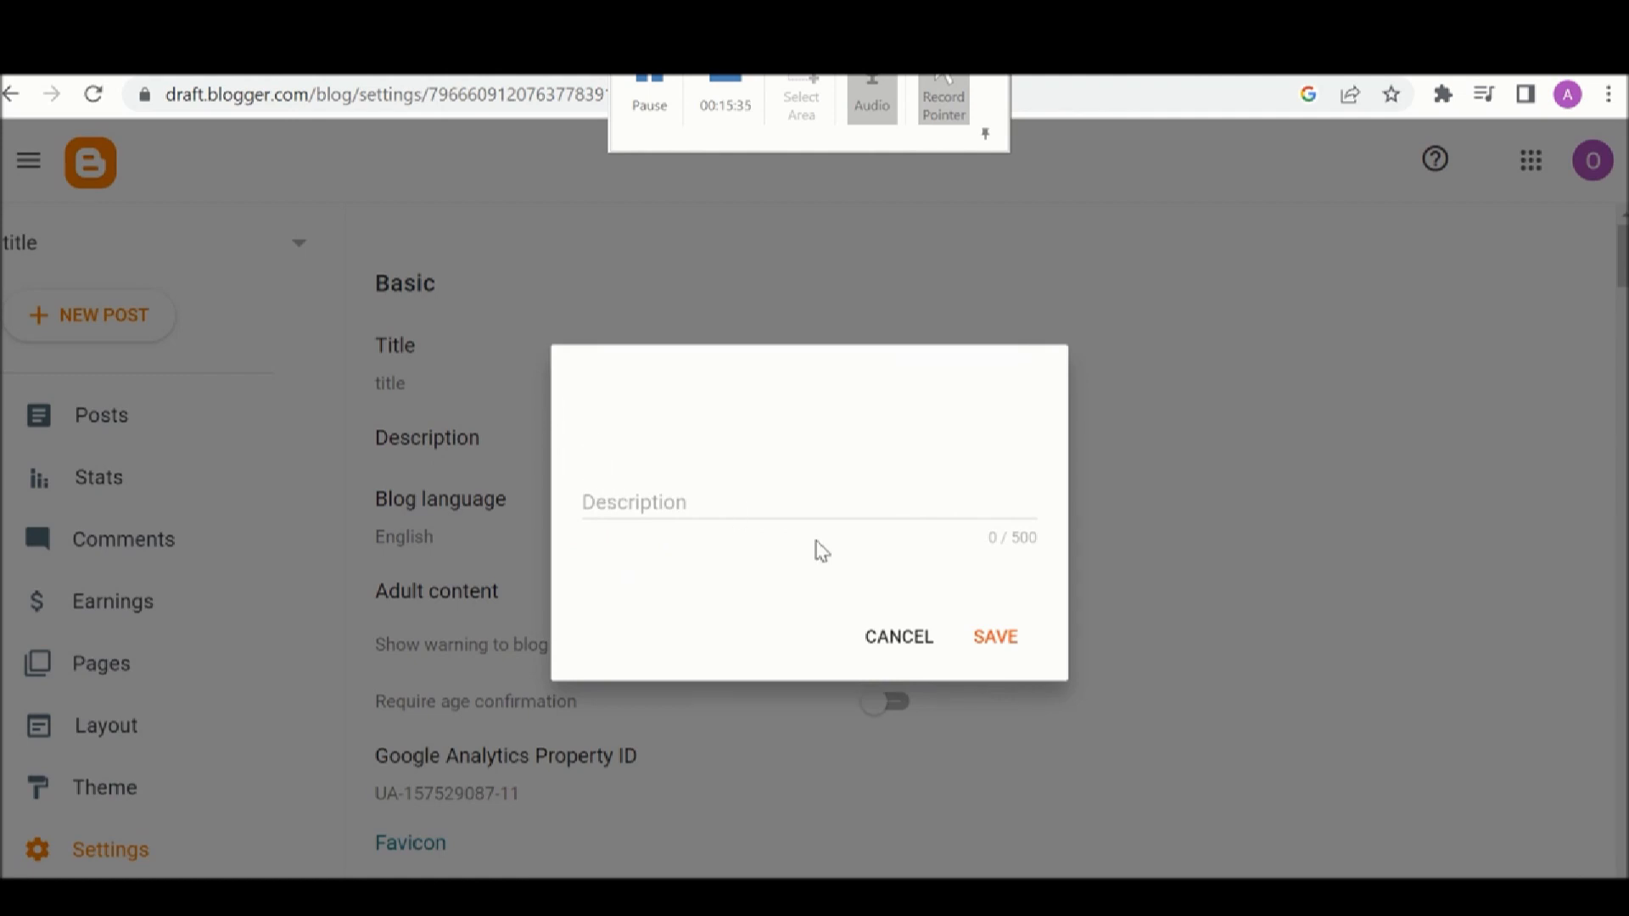
{"action": "left_click", "coordinate": [893, 647]}
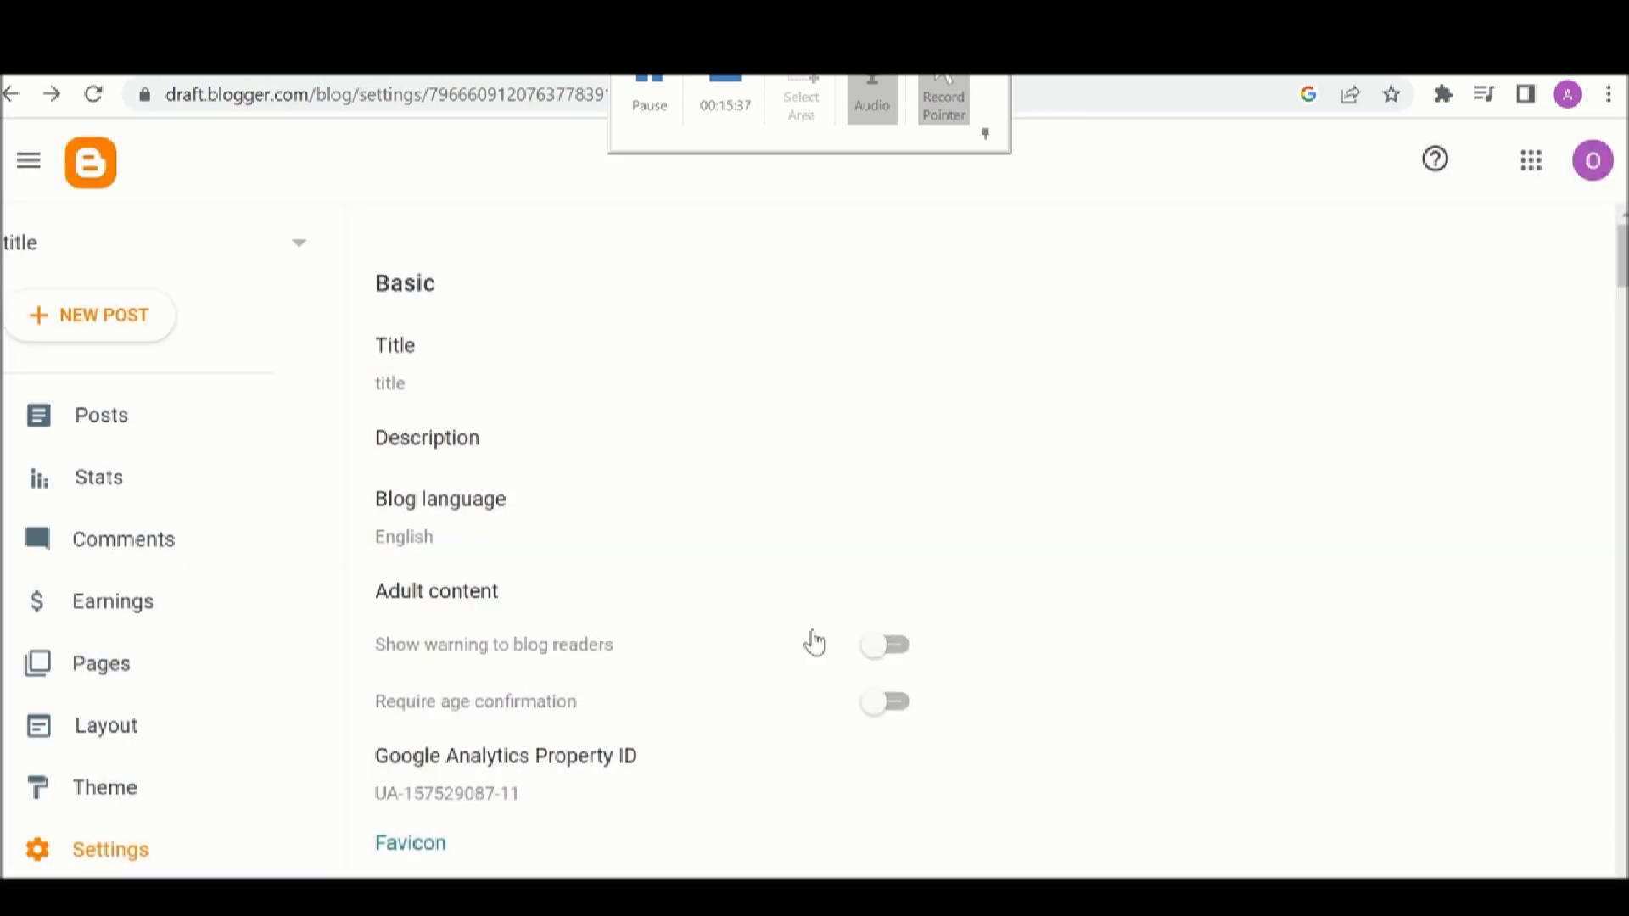
Review the meta tags, redirects and crawler settings, including the custom robots.txt editor, without saving anything
{"action": "scroll", "coordinate": [626, 684], "scroll_direction": "down", "scroll_amount": 20}
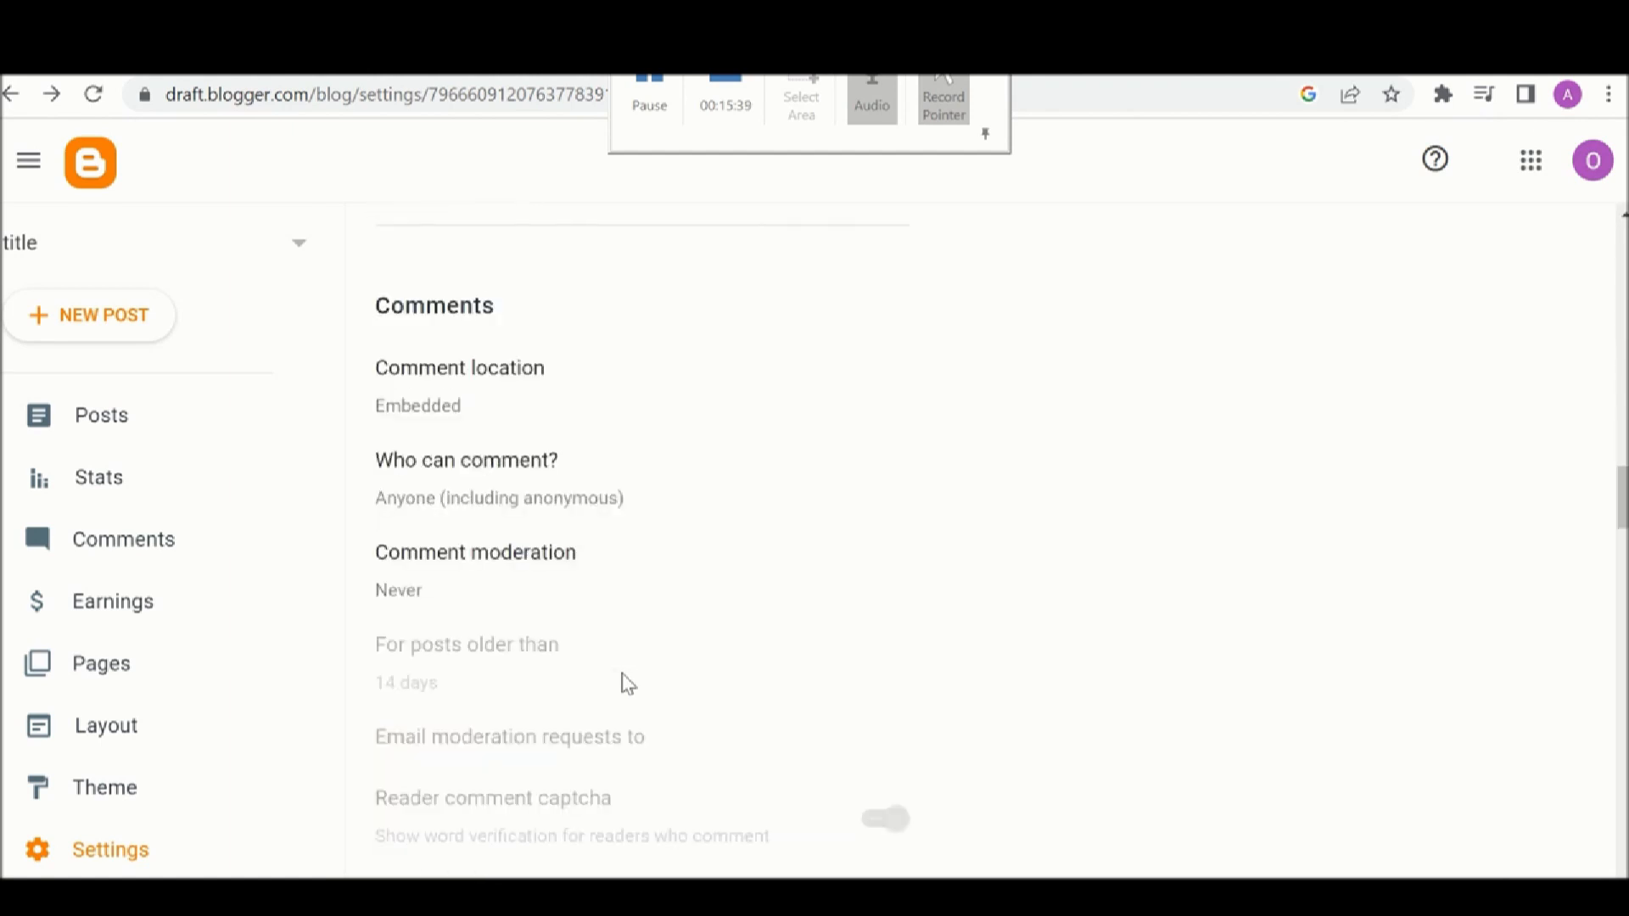
{"action": "scroll", "coordinate": [628, 683], "scroll_direction": "down", "scroll_amount": 15}
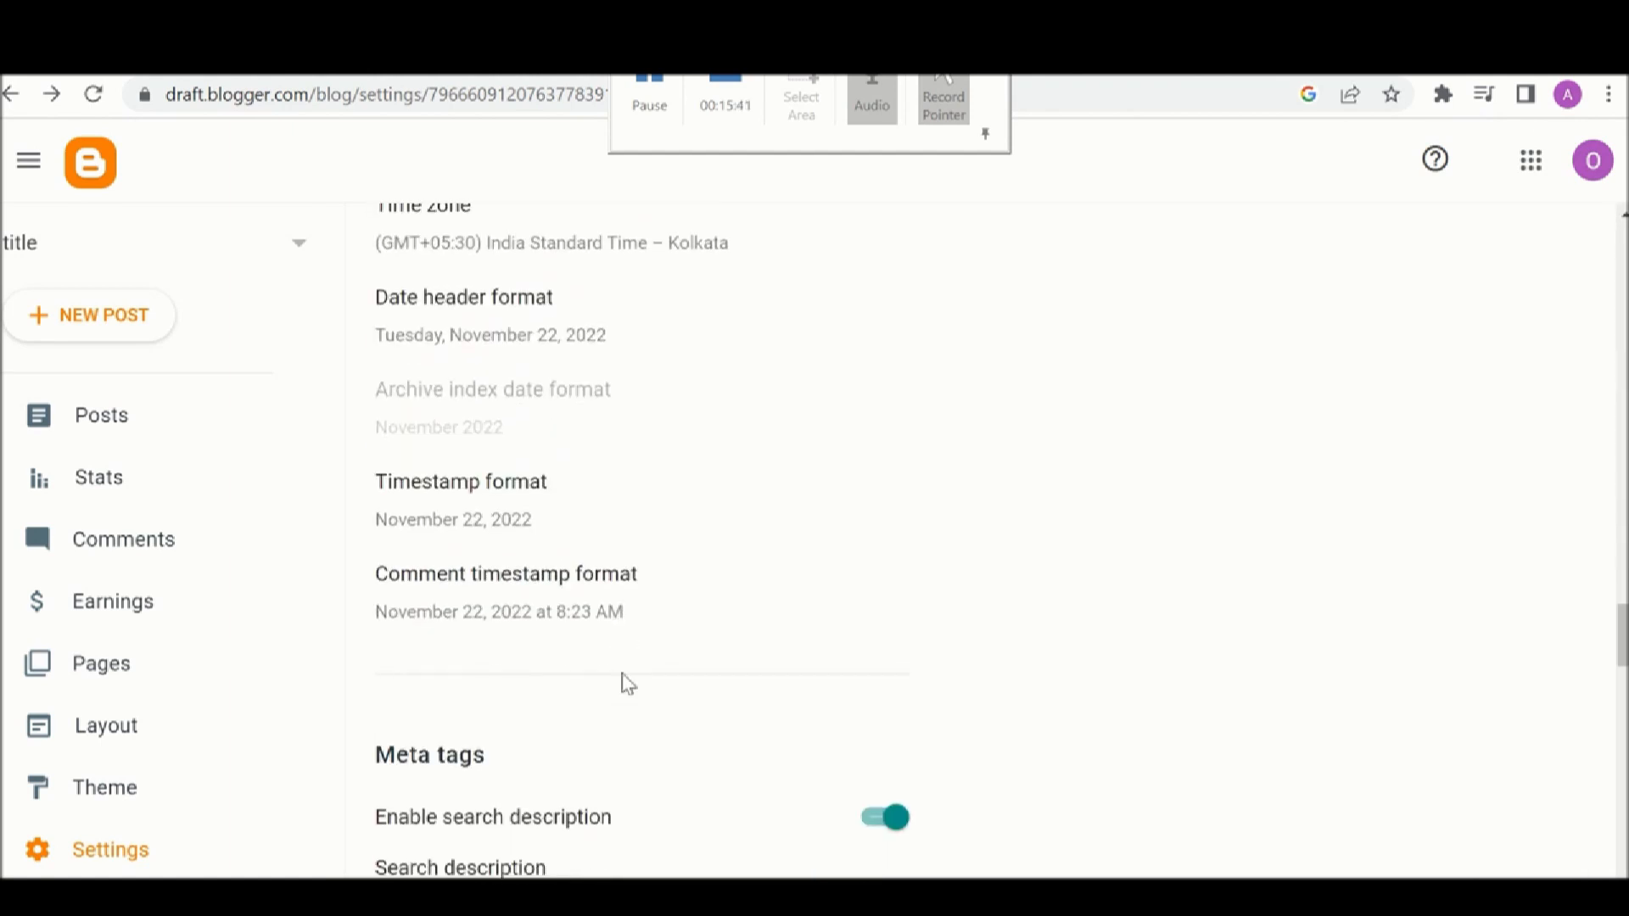
{"action": "scroll", "coordinate": [628, 684], "scroll_direction": "down", "scroll_amount": 5}
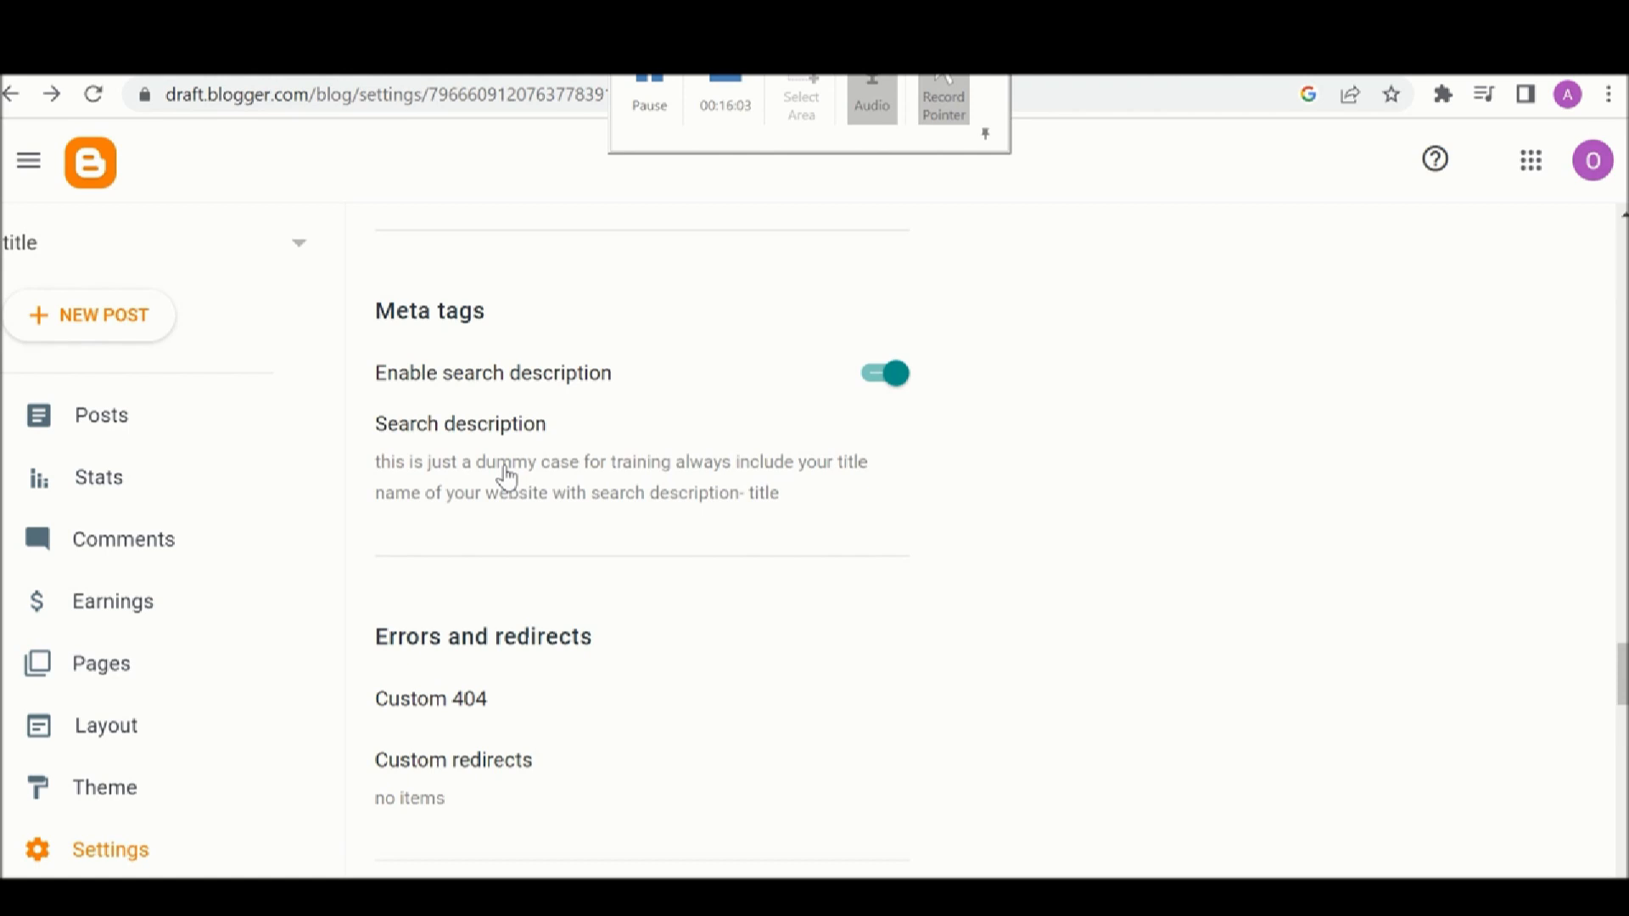
{"action": "scroll", "coordinate": [506, 479], "scroll_direction": "down", "scroll_amount": 3}
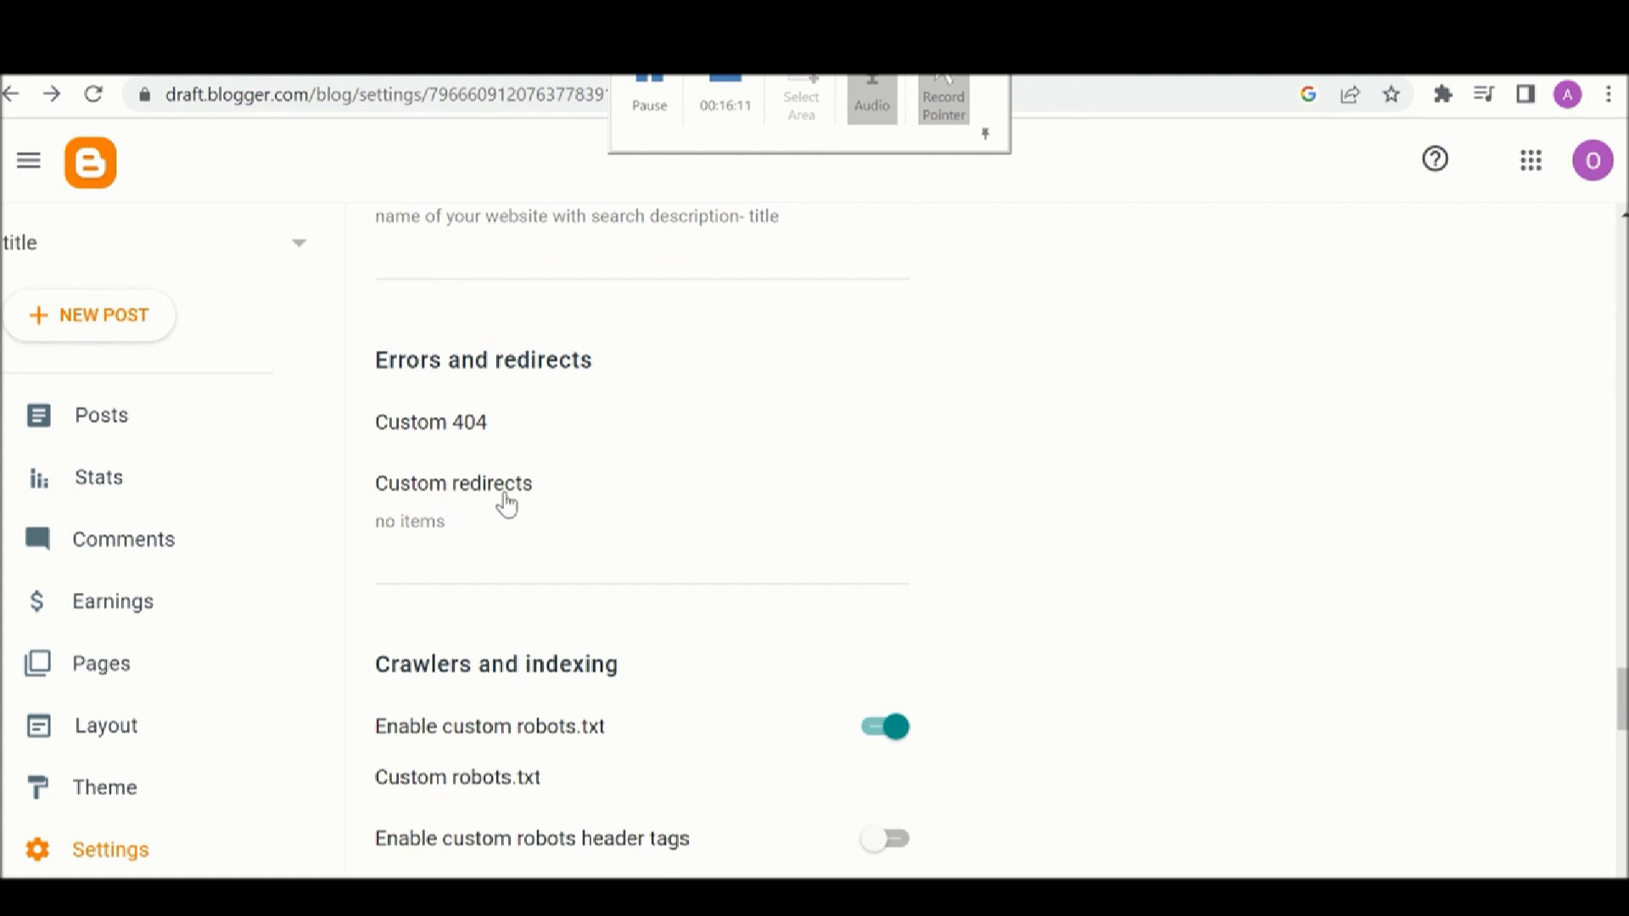
{"action": "scroll", "coordinate": [507, 506], "scroll_direction": "down", "scroll_amount": 3}
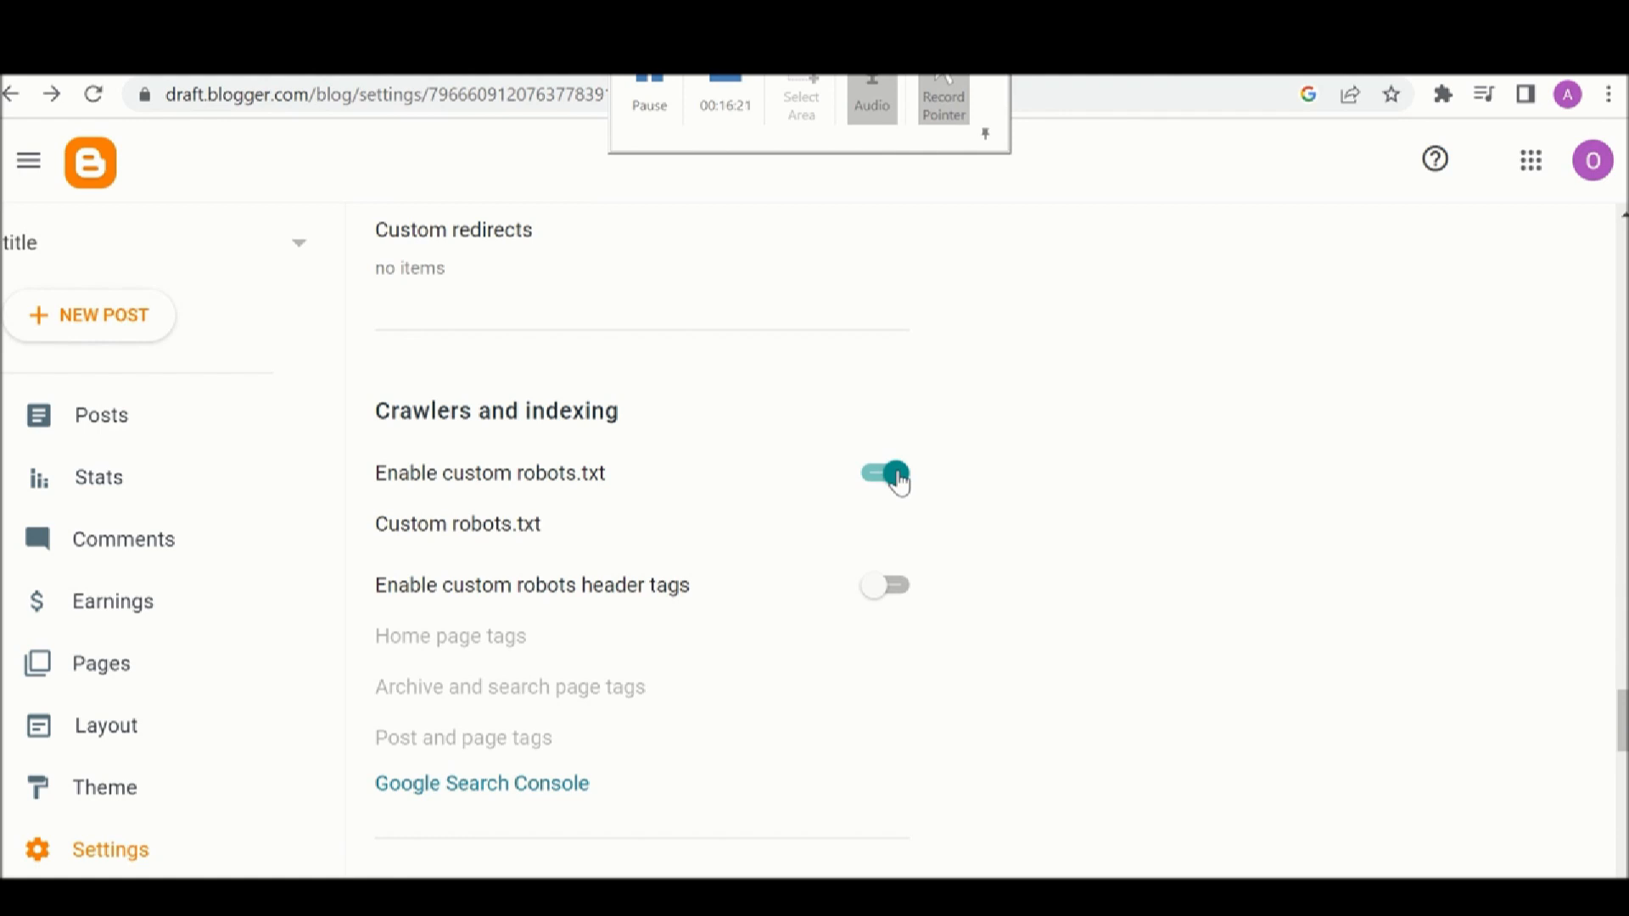
{"action": "left_click", "coordinate": [510, 544]}
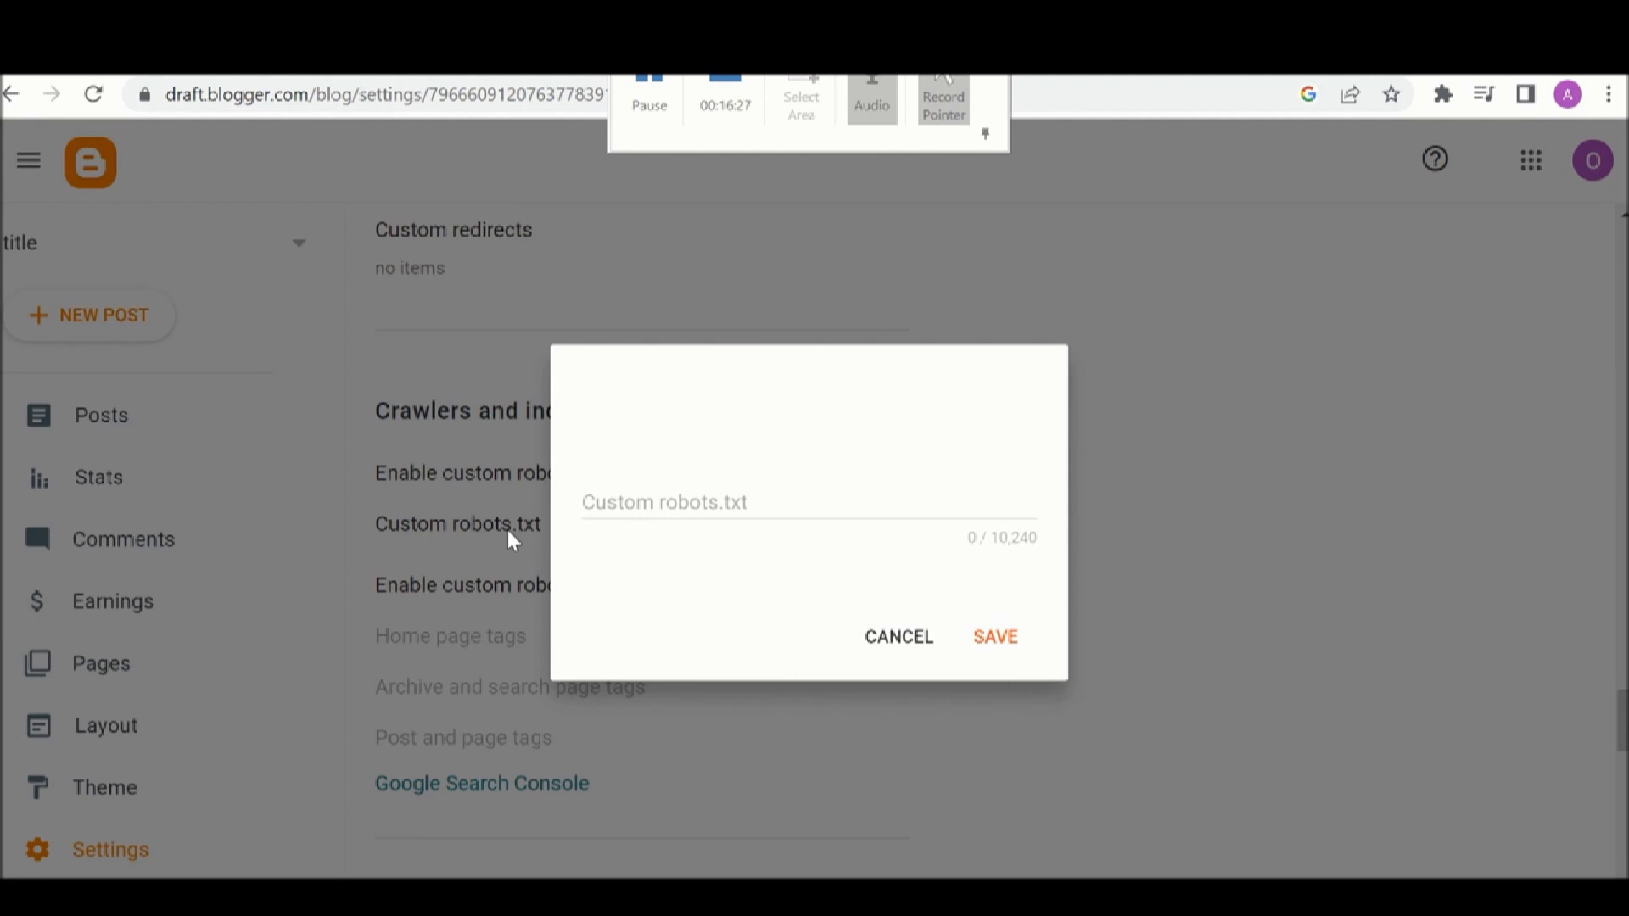
{"action": "left_click", "coordinate": [883, 642]}
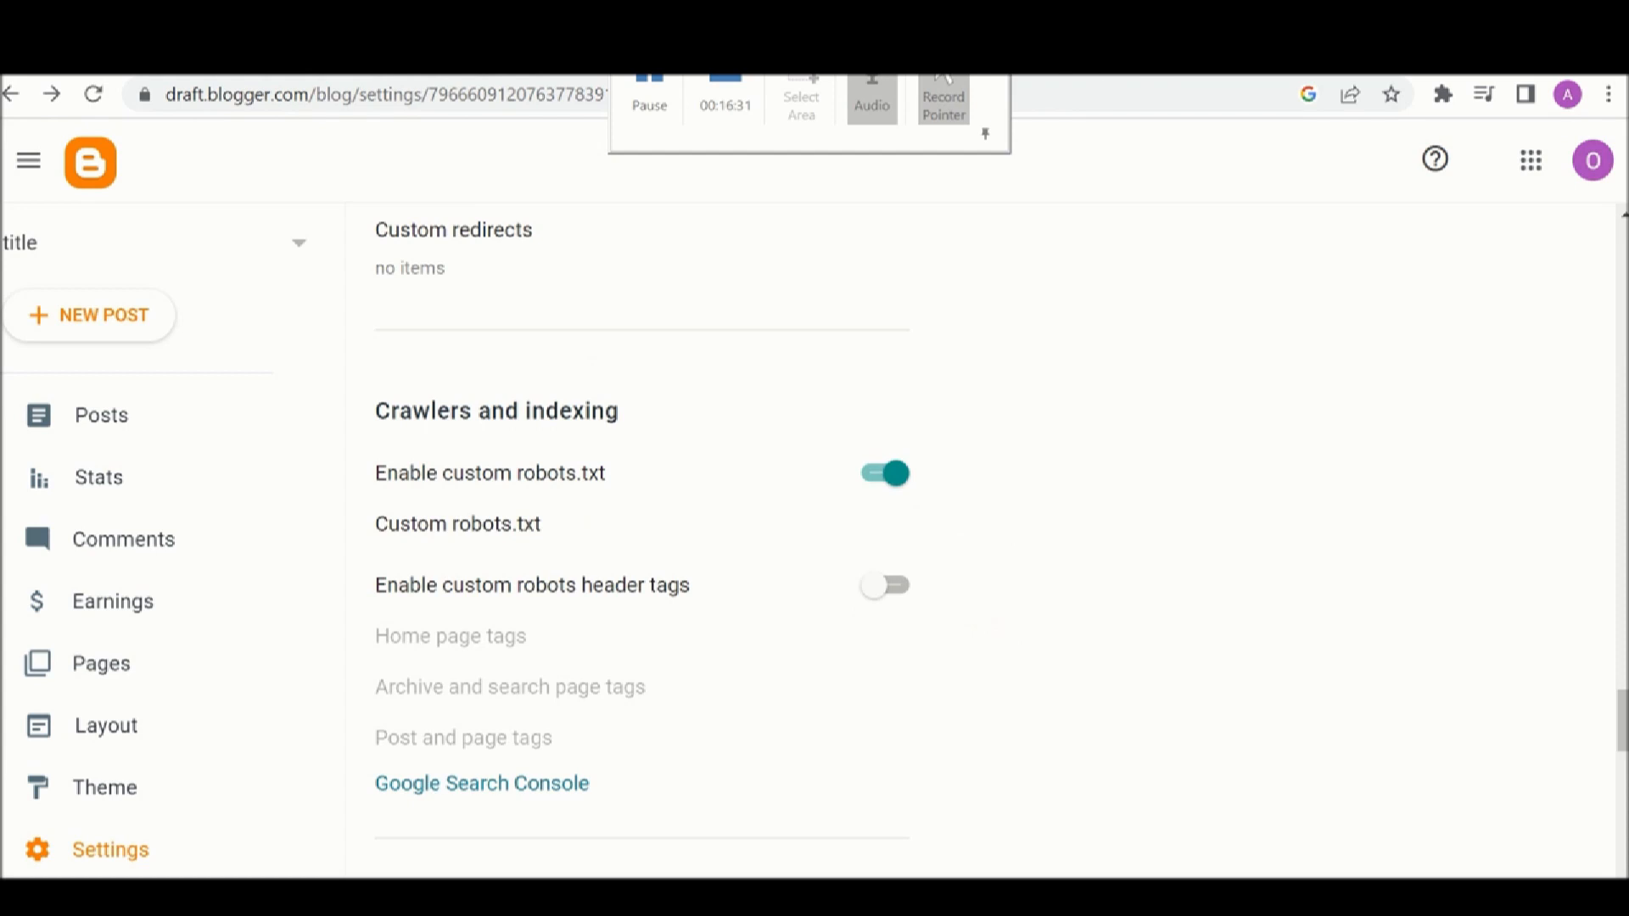
Open techrbun.com's Custom Robots.txt Generator For Blogger from the Google search results and find its blog address field
{"action": "left_click", "coordinate": [1109, 57]}
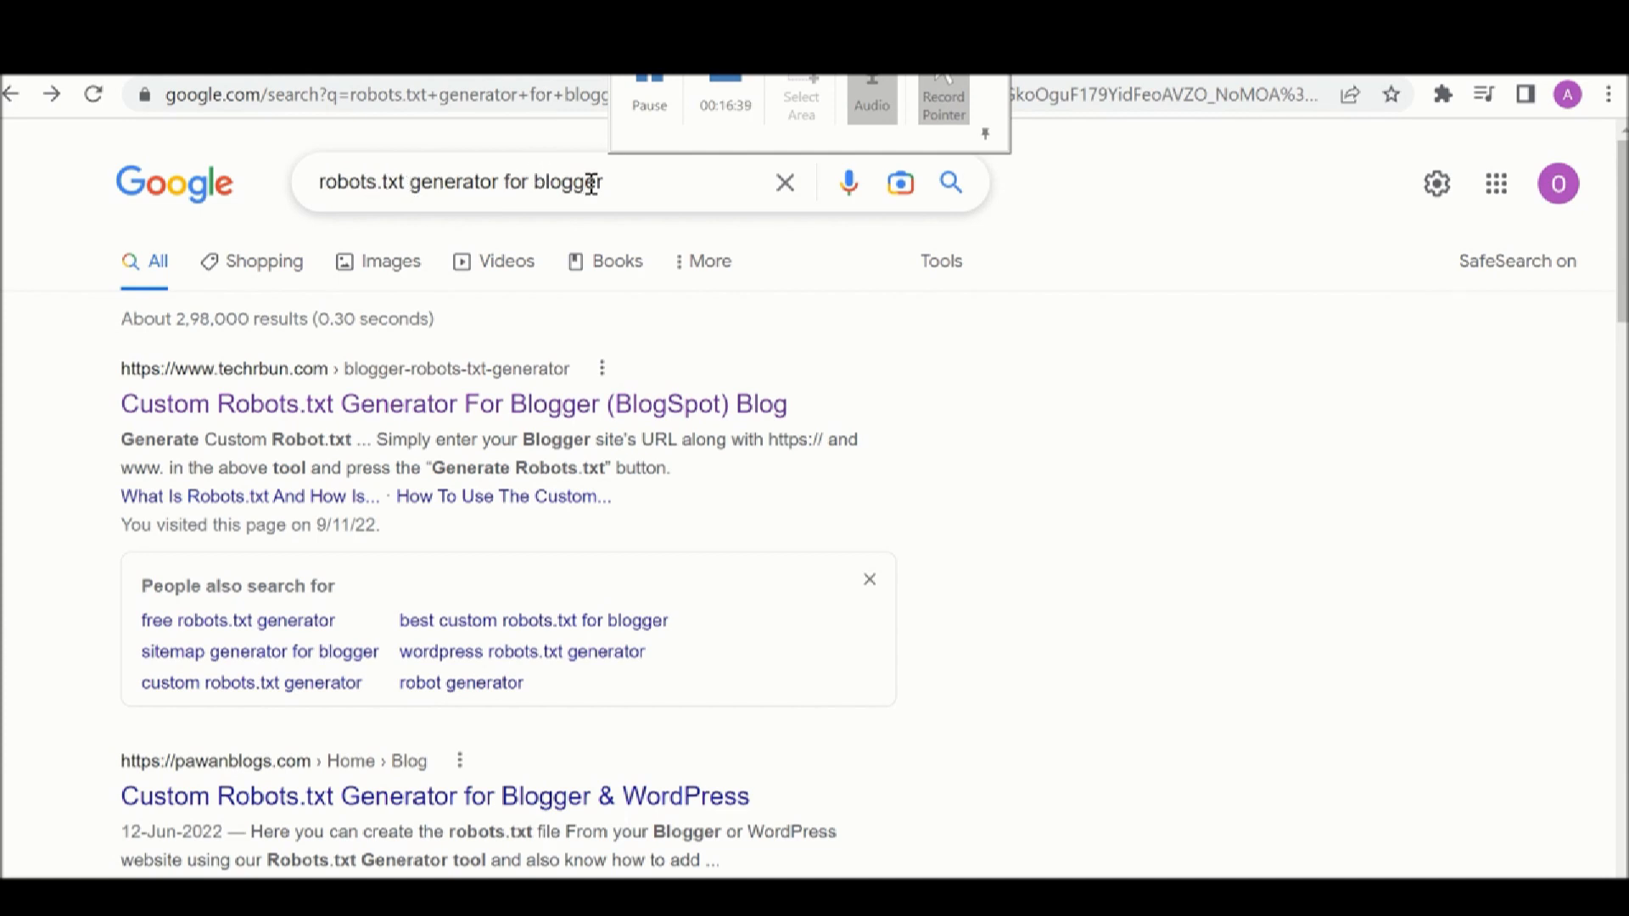
{"action": "left_click", "coordinate": [430, 406]}
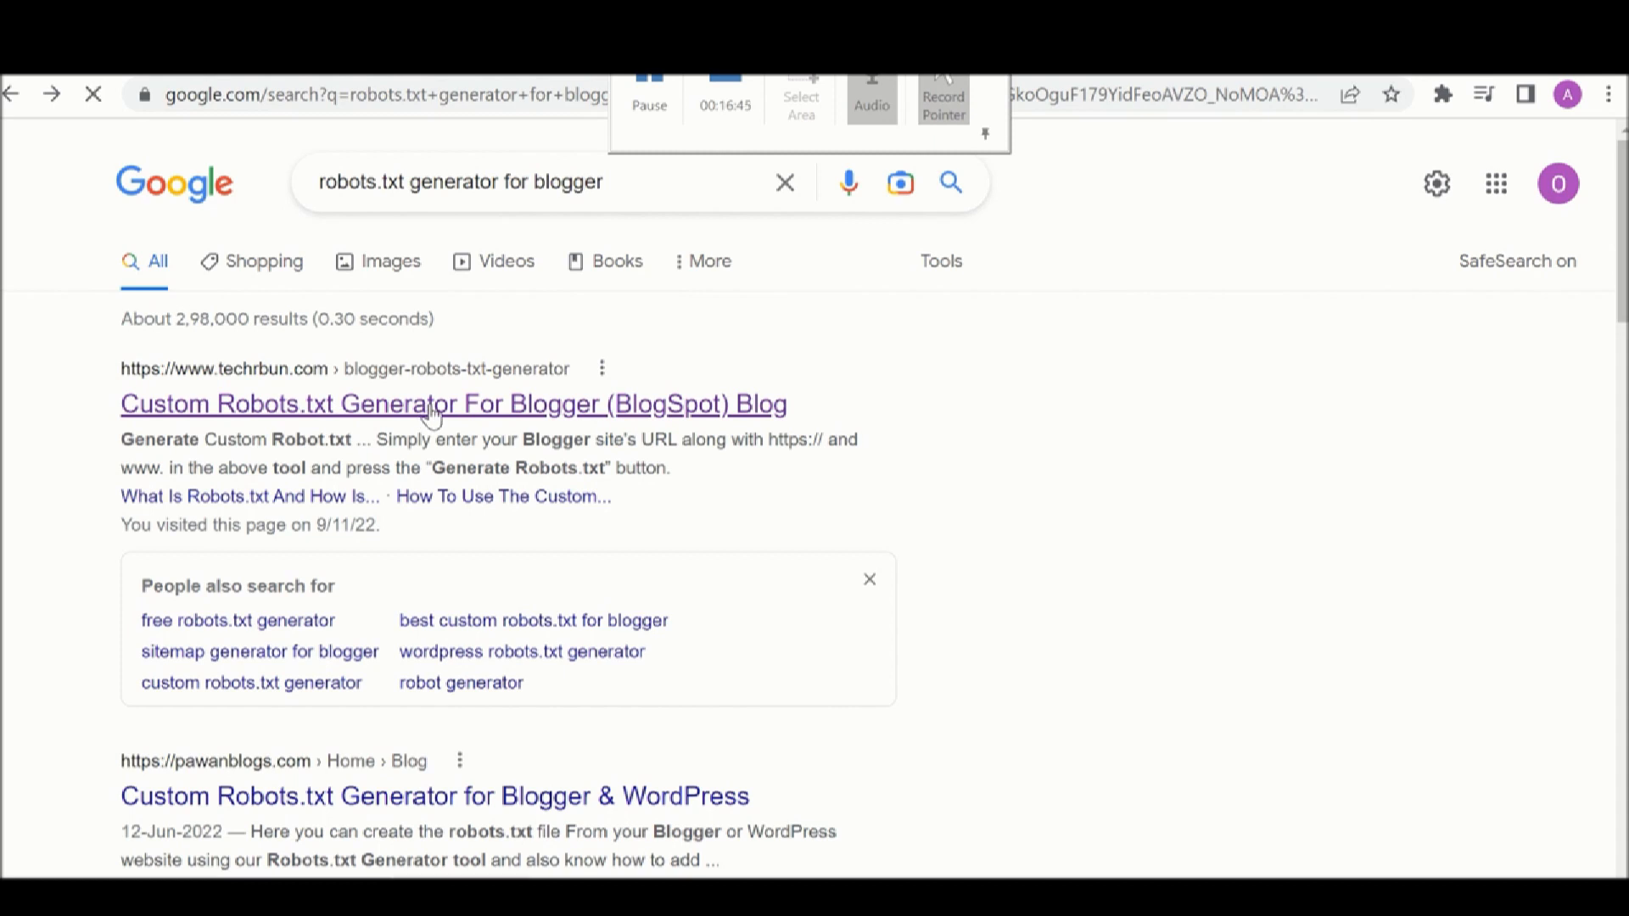
{"action": "scroll", "coordinate": [658, 550], "scroll_direction": "down", "scroll_amount": 15}
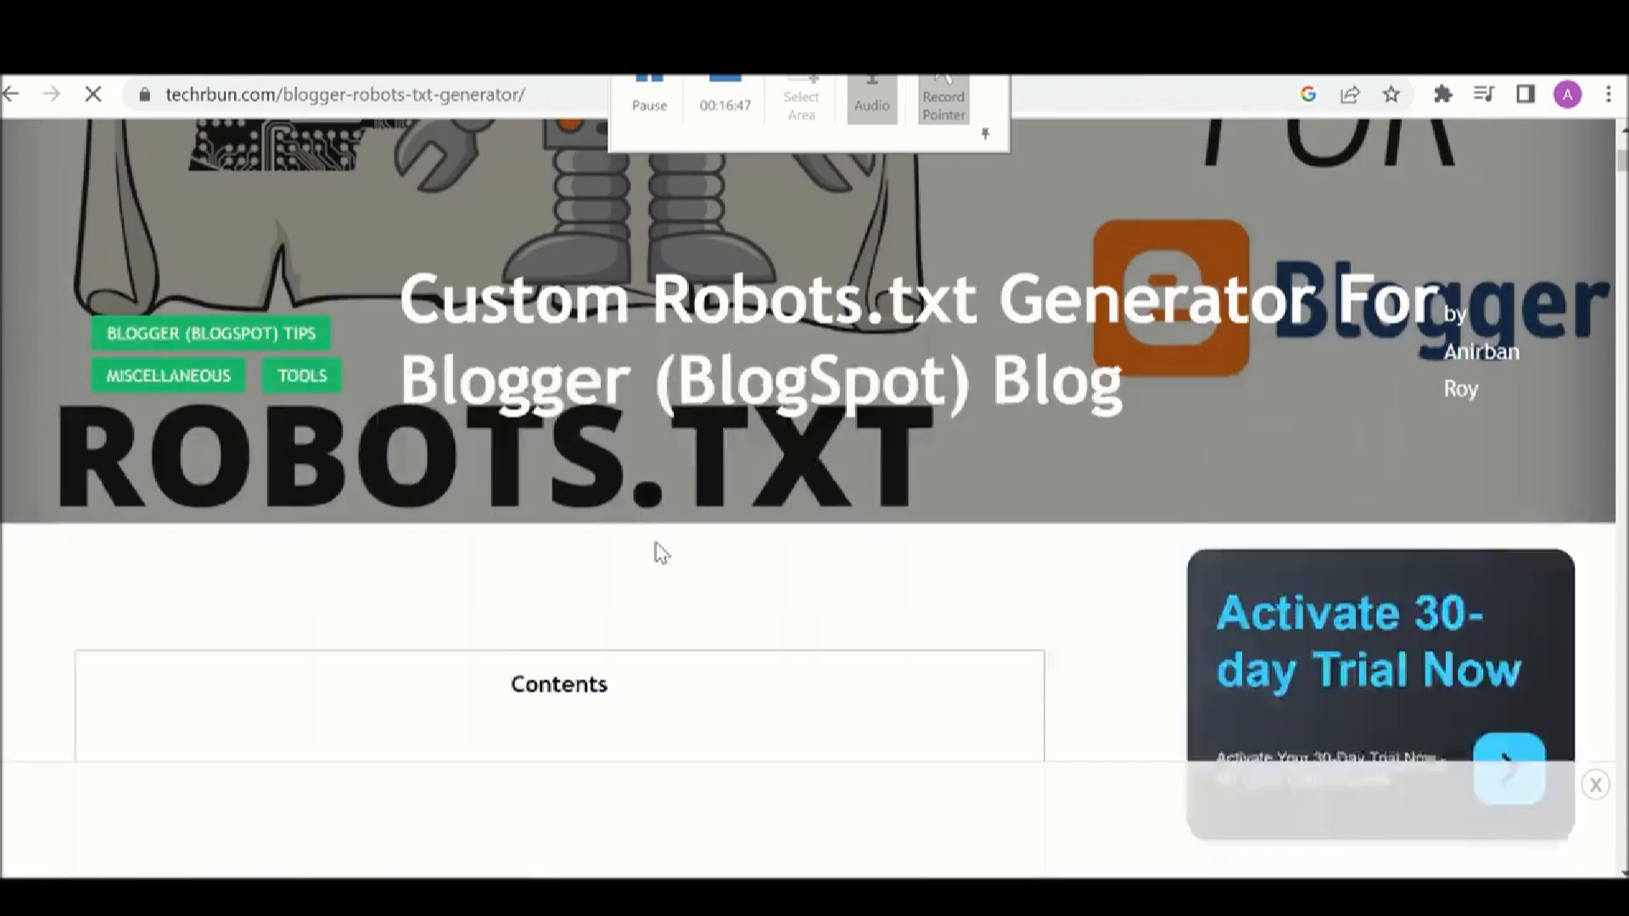
{"action": "scroll", "coordinate": [659, 550], "scroll_direction": "down", "scroll_amount": 8}
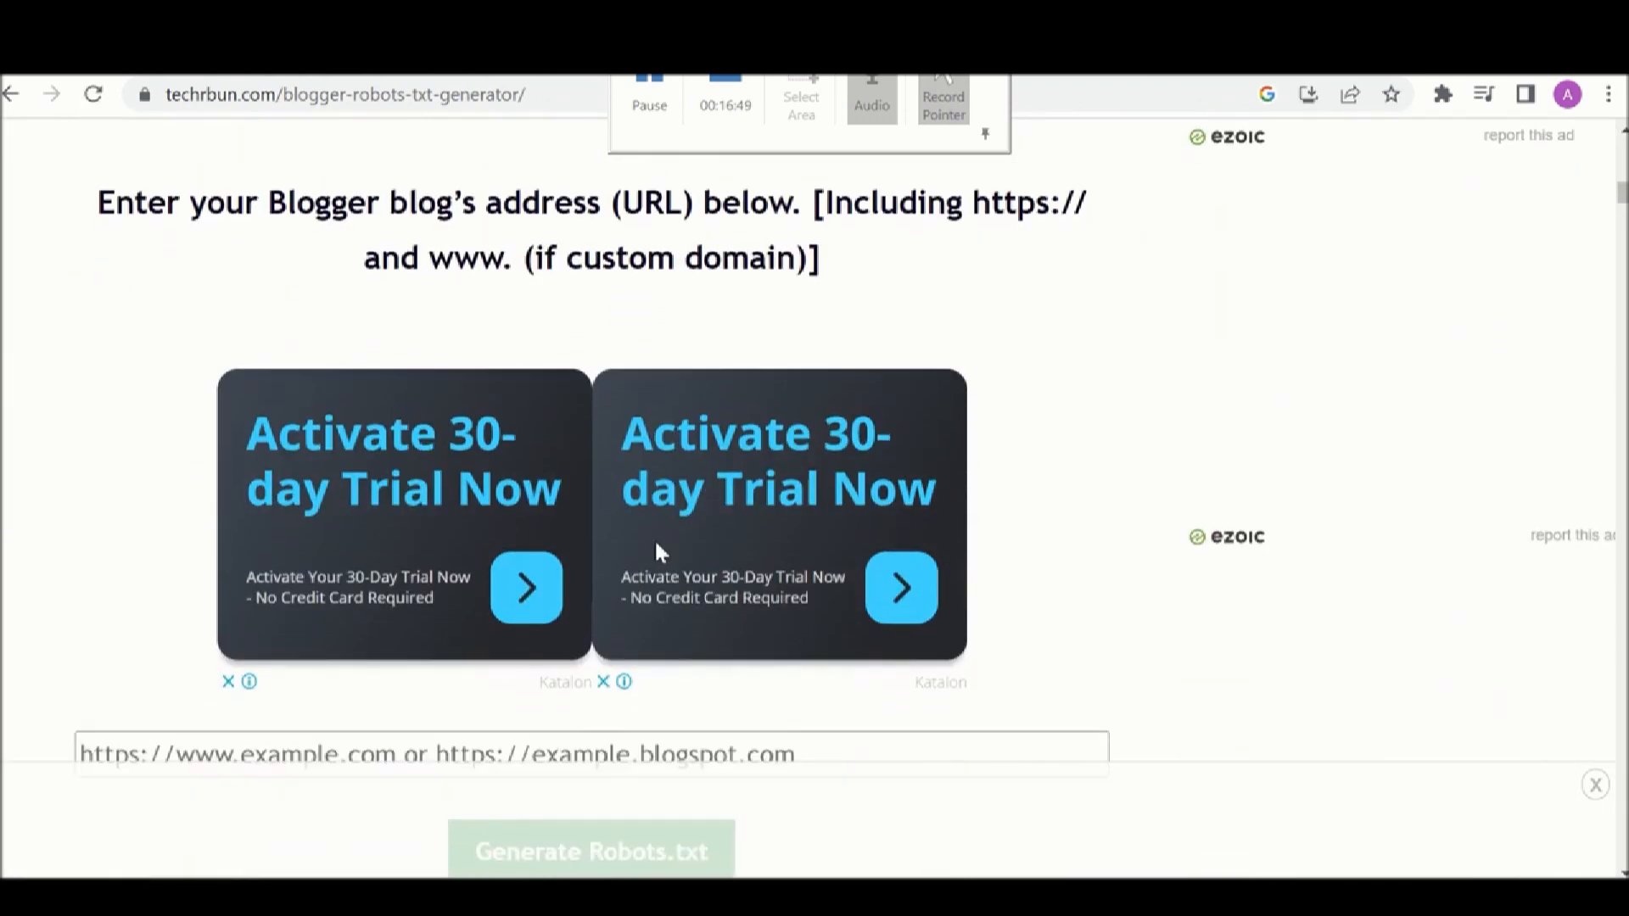
{"action": "scroll", "coordinate": [659, 552], "scroll_direction": "up", "scroll_amount": 1}
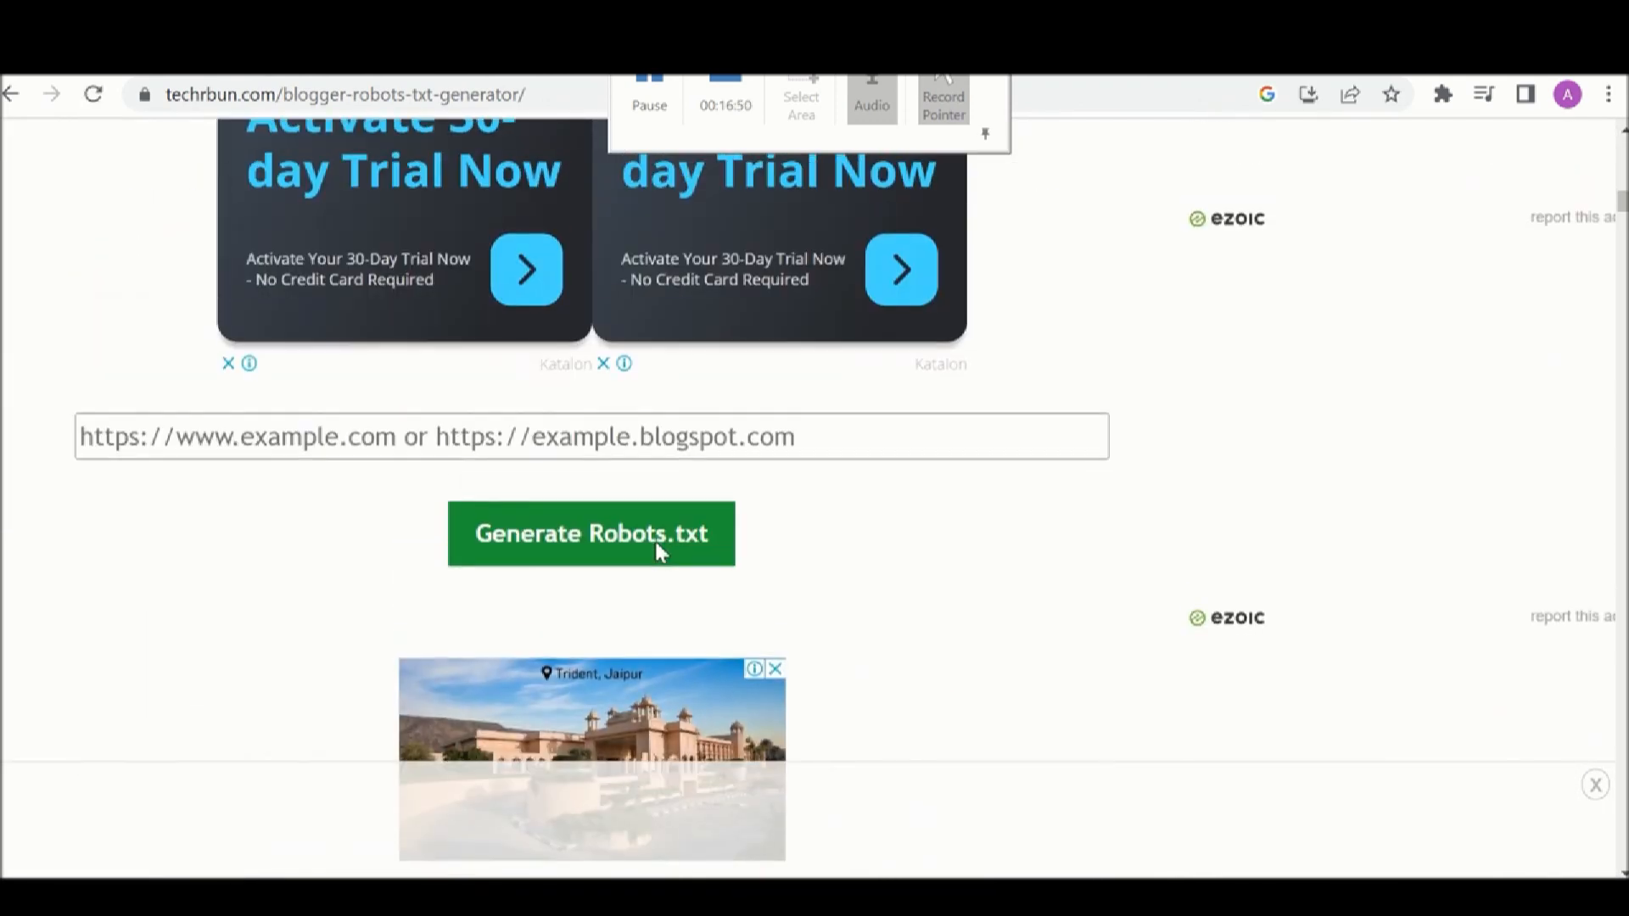
View the robots.txt file of fleedigitalamarketingsol.blogspot.com and return to the generator page
{"action": "left_click", "coordinate": [408, 438]}
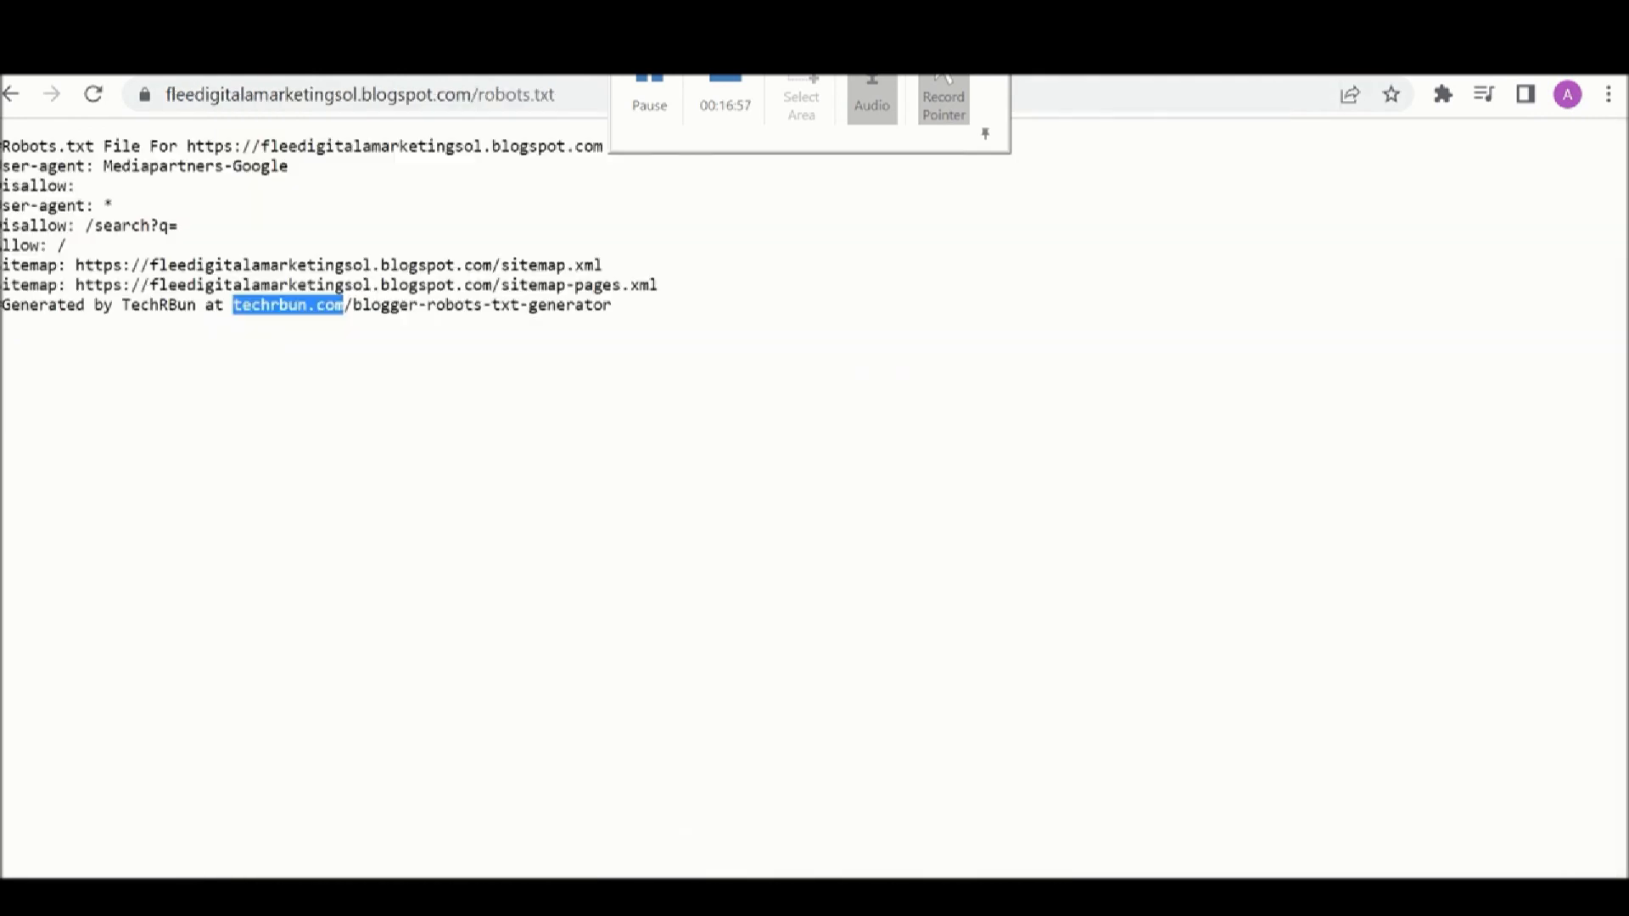
{"action": "left_click", "coordinate": [444, 91]}
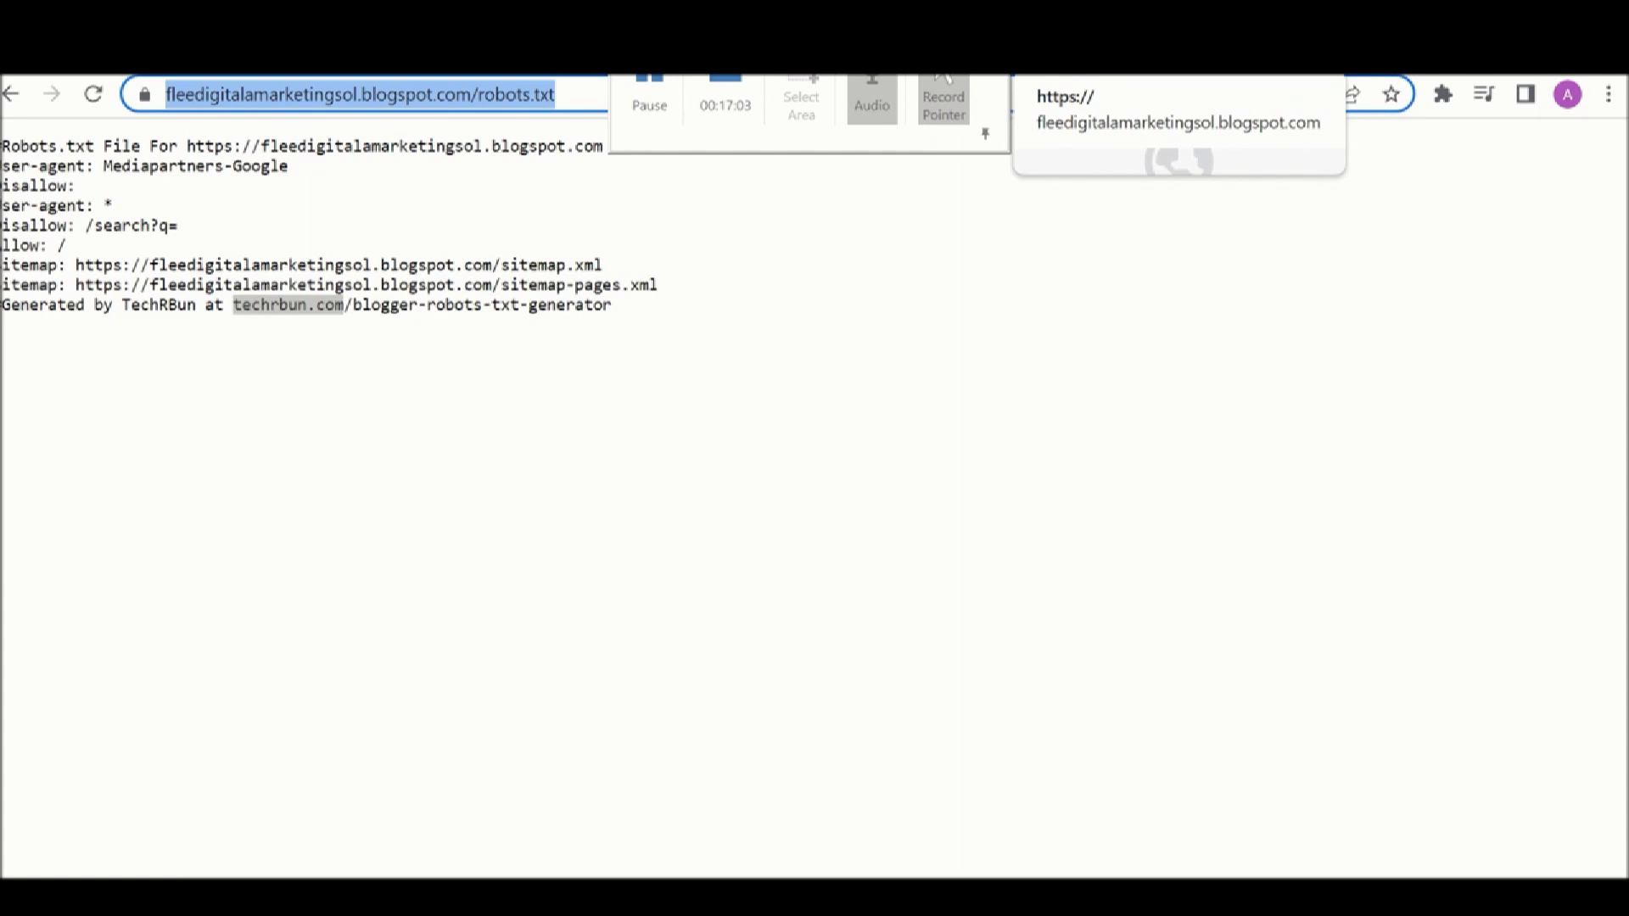
{"action": "left_click", "coordinate": [1069, 57]}
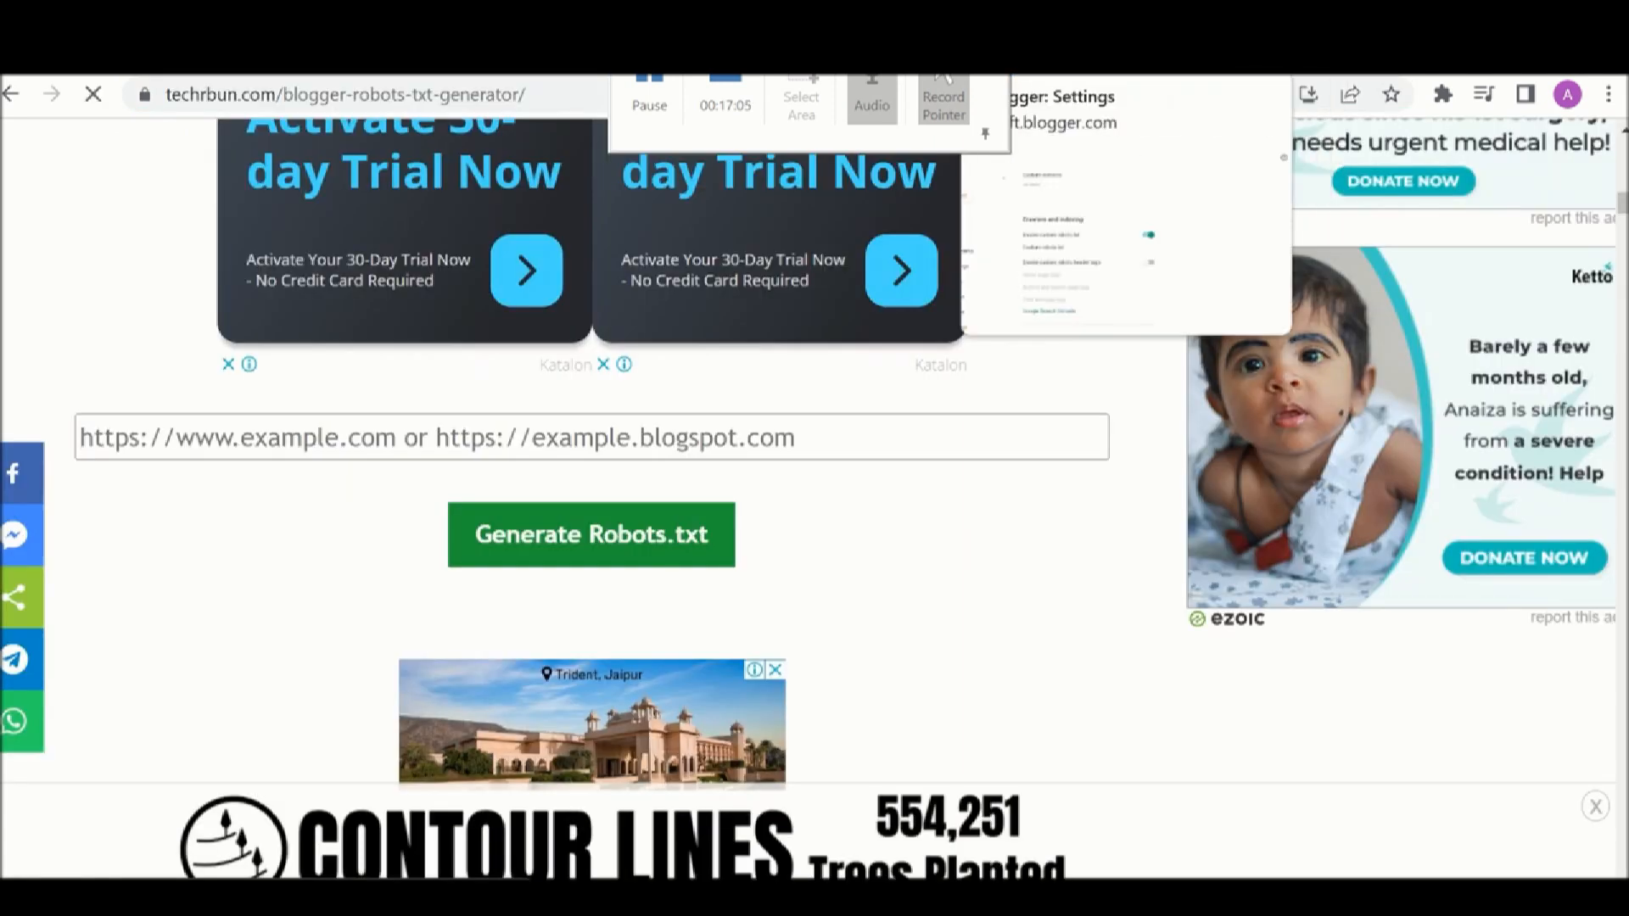
Copy the link address of the blog from the View blog link in the Blogger settings
{"action": "left_click", "coordinate": [1061, 58]}
{"action": "scroll", "coordinate": [103, 721], "scroll_direction": "down", "scroll_amount": 3}
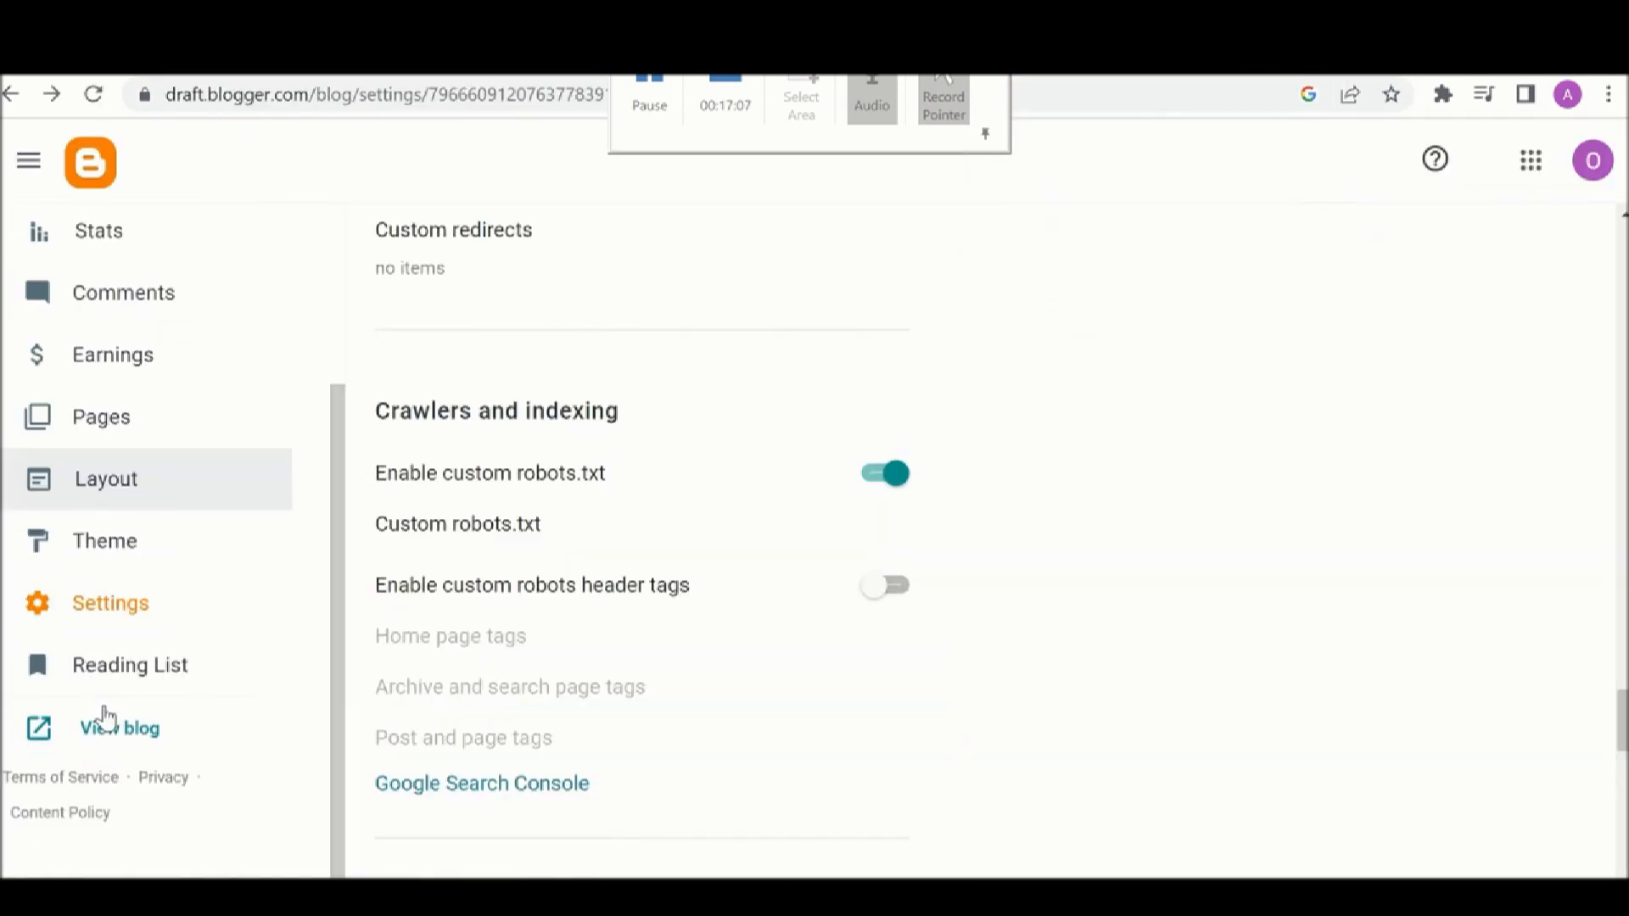
{"action": "right_click", "coordinate": [106, 724]}
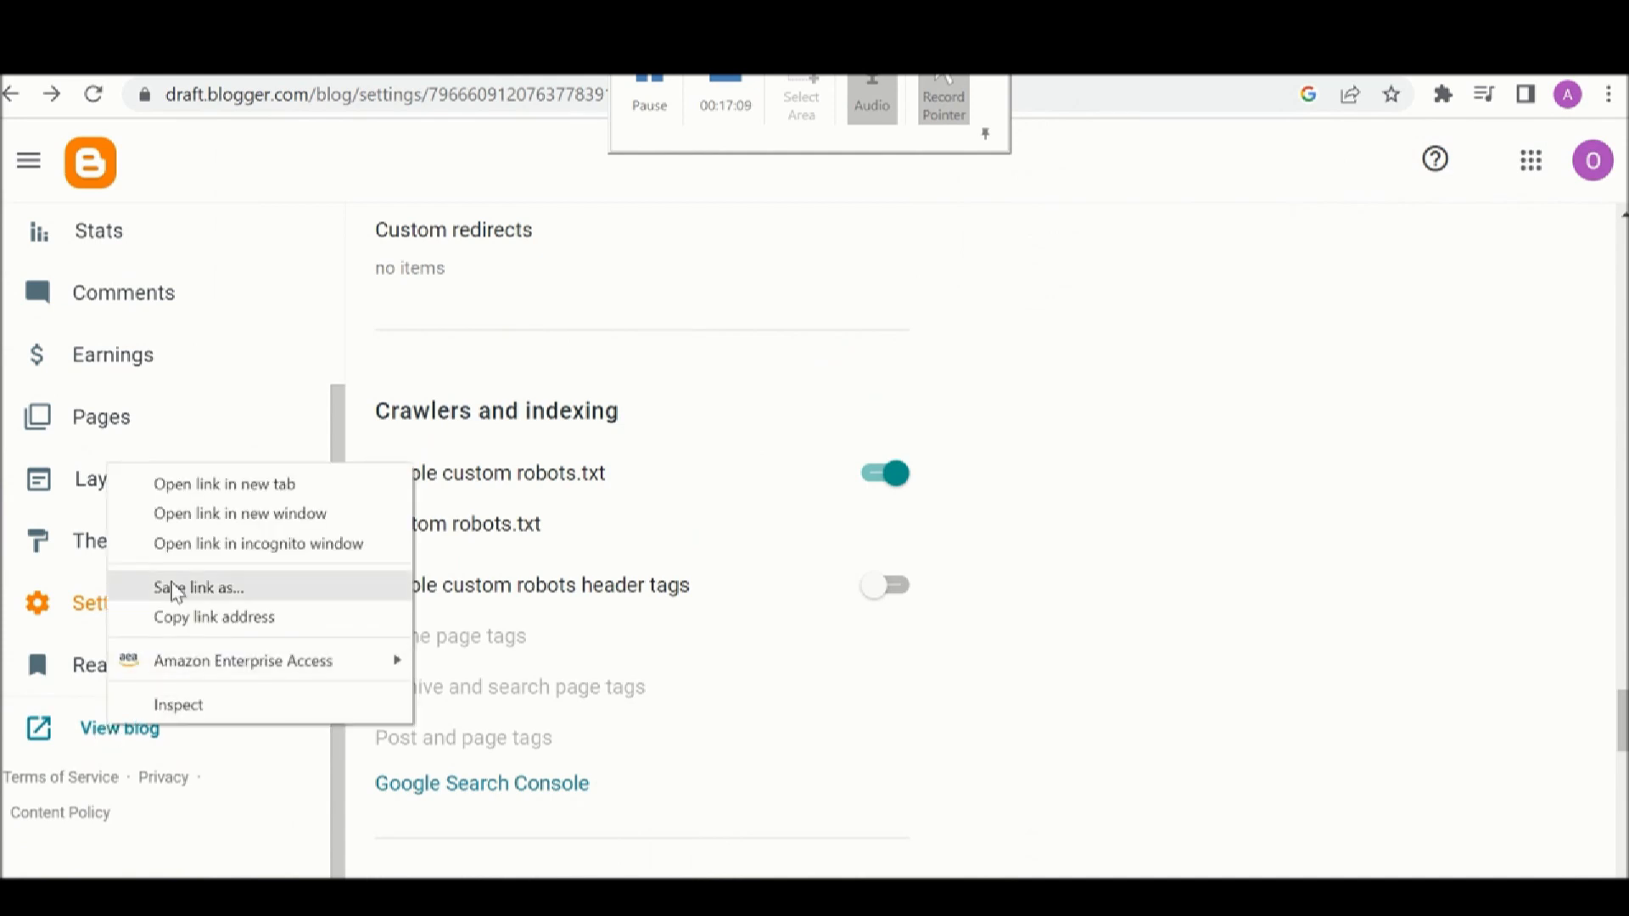
{"action": "left_click", "coordinate": [172, 619]}
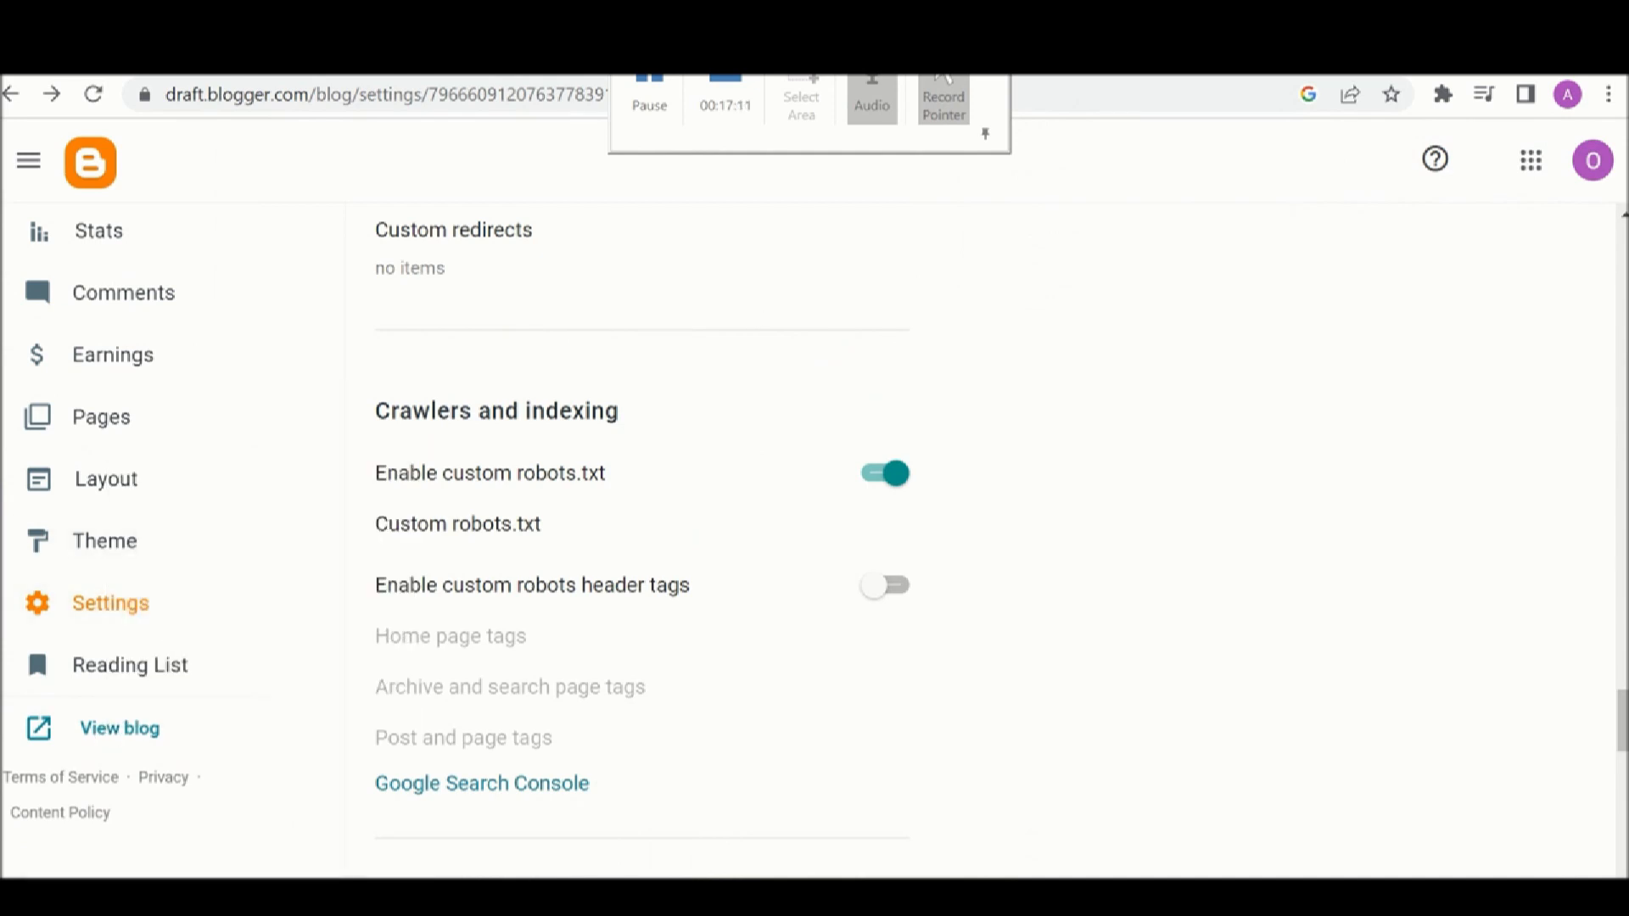
{"action": "left_click", "coordinate": [1120, 59]}
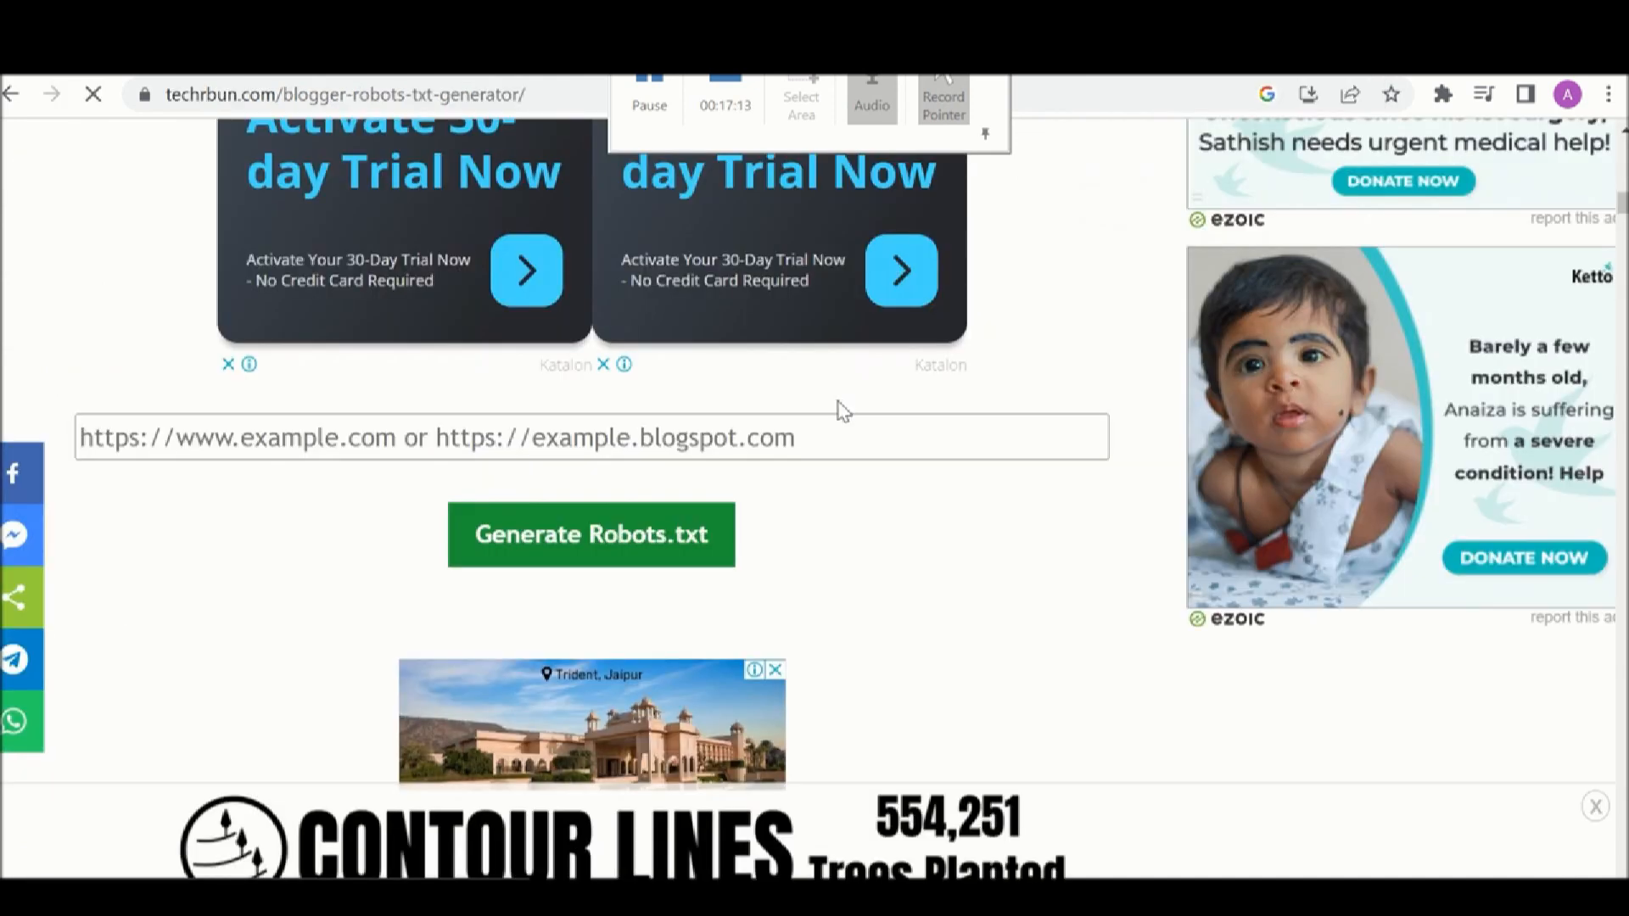
{"action": "left_click", "coordinate": [617, 441]}
{"action": "key", "text": "ctrl+v"}
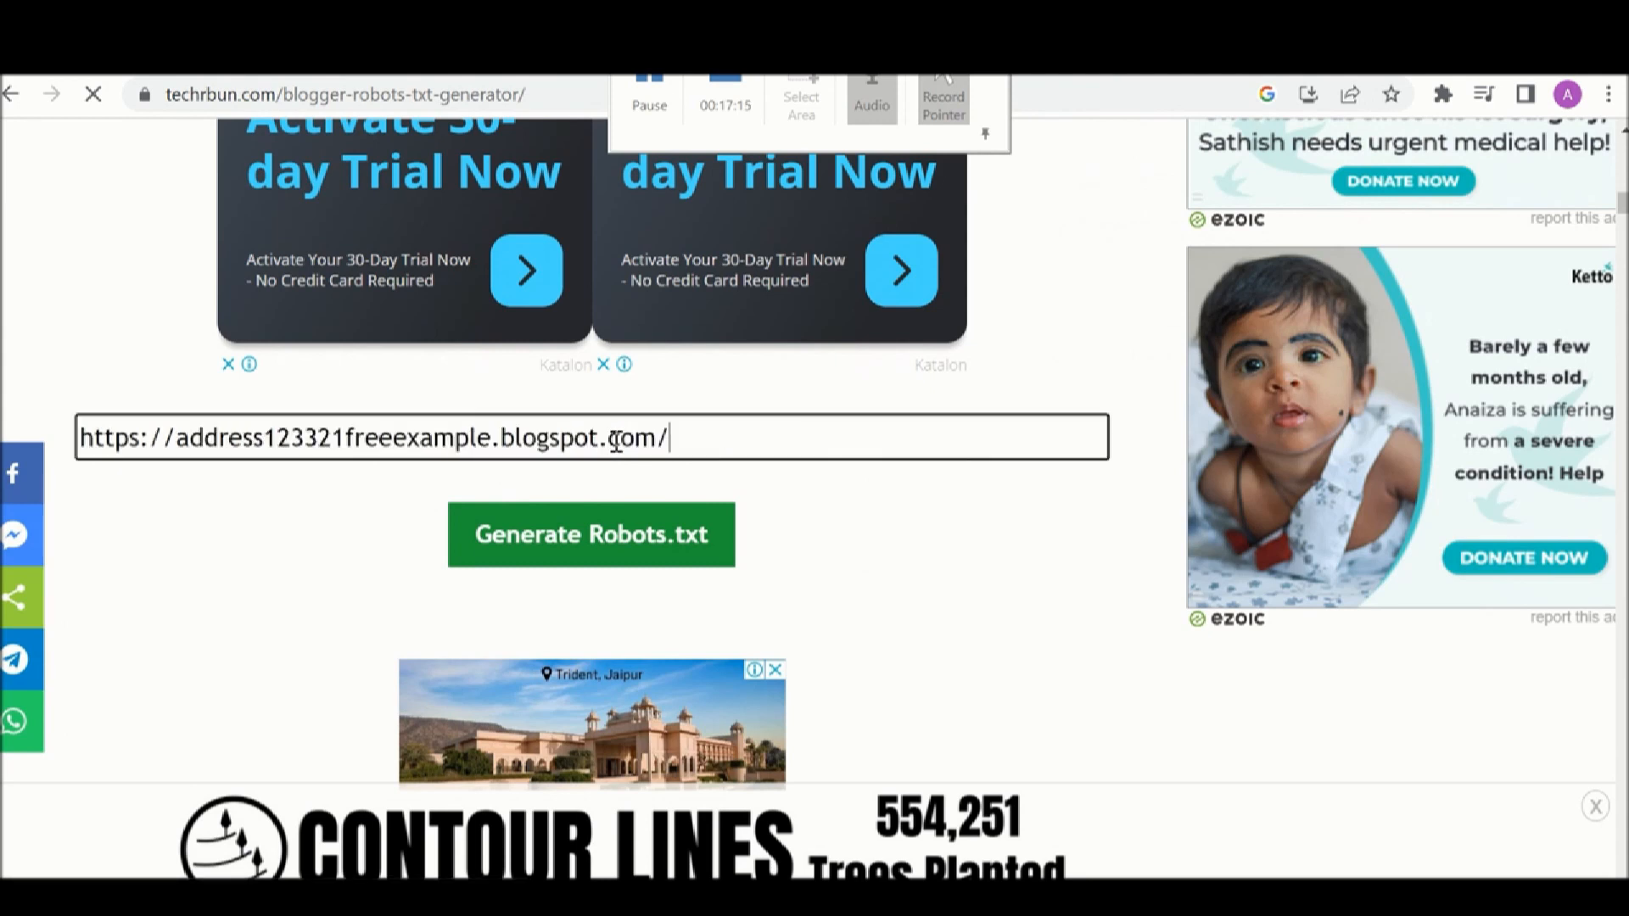
{"action": "left_click", "coordinate": [594, 535]}
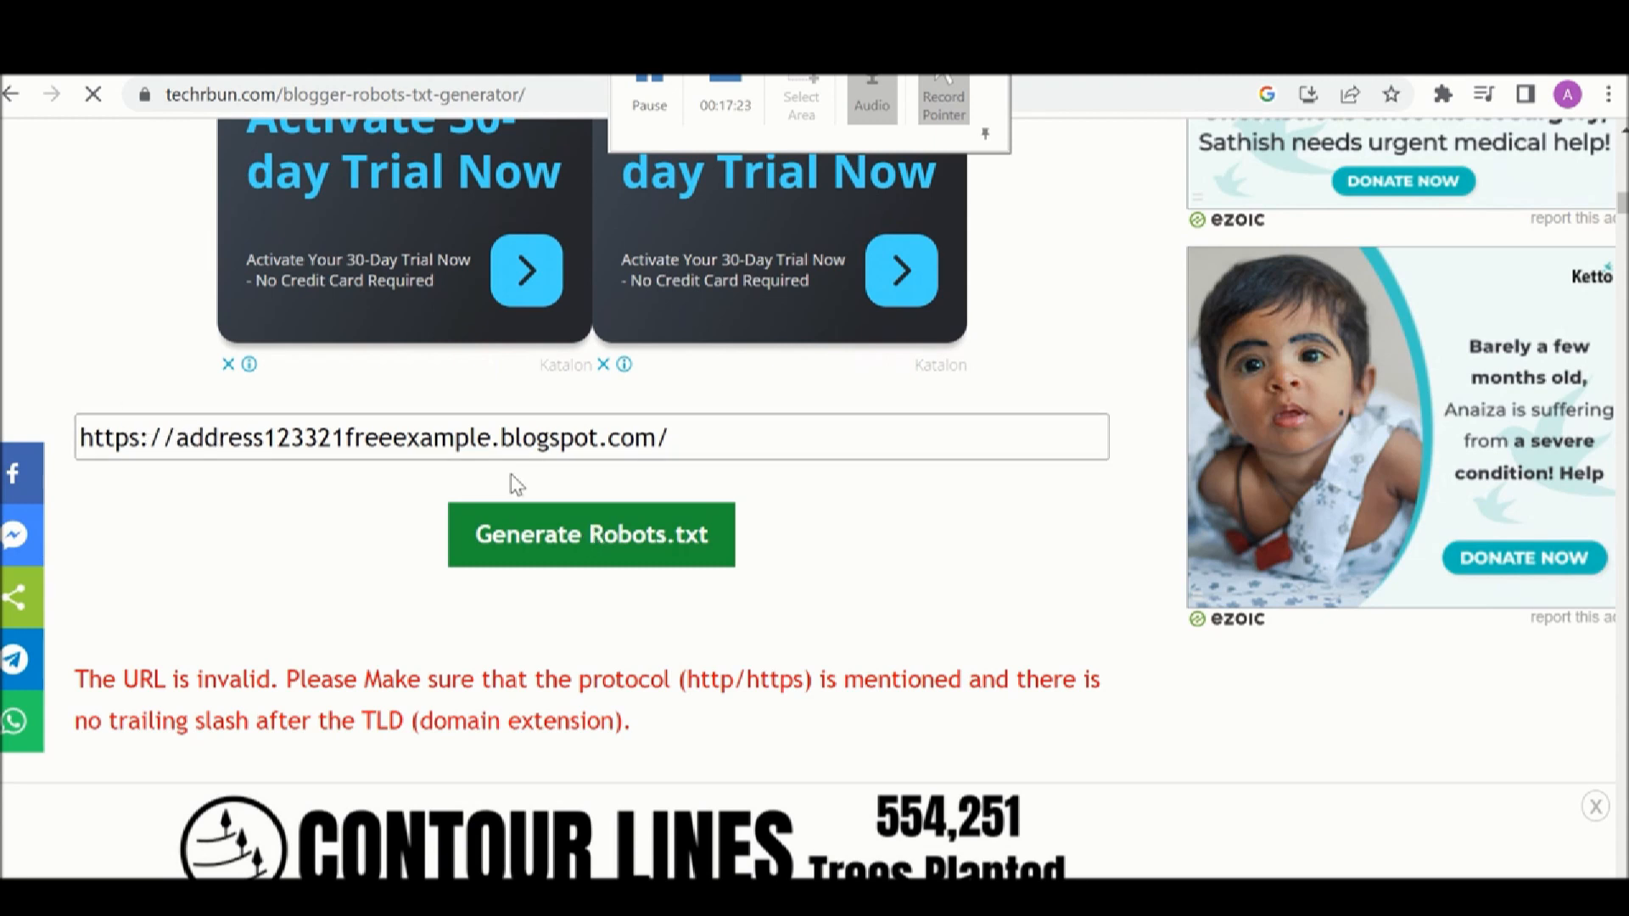
{"action": "left_click", "coordinate": [673, 437]}
{"action": "key", "text": "BackSpace"}
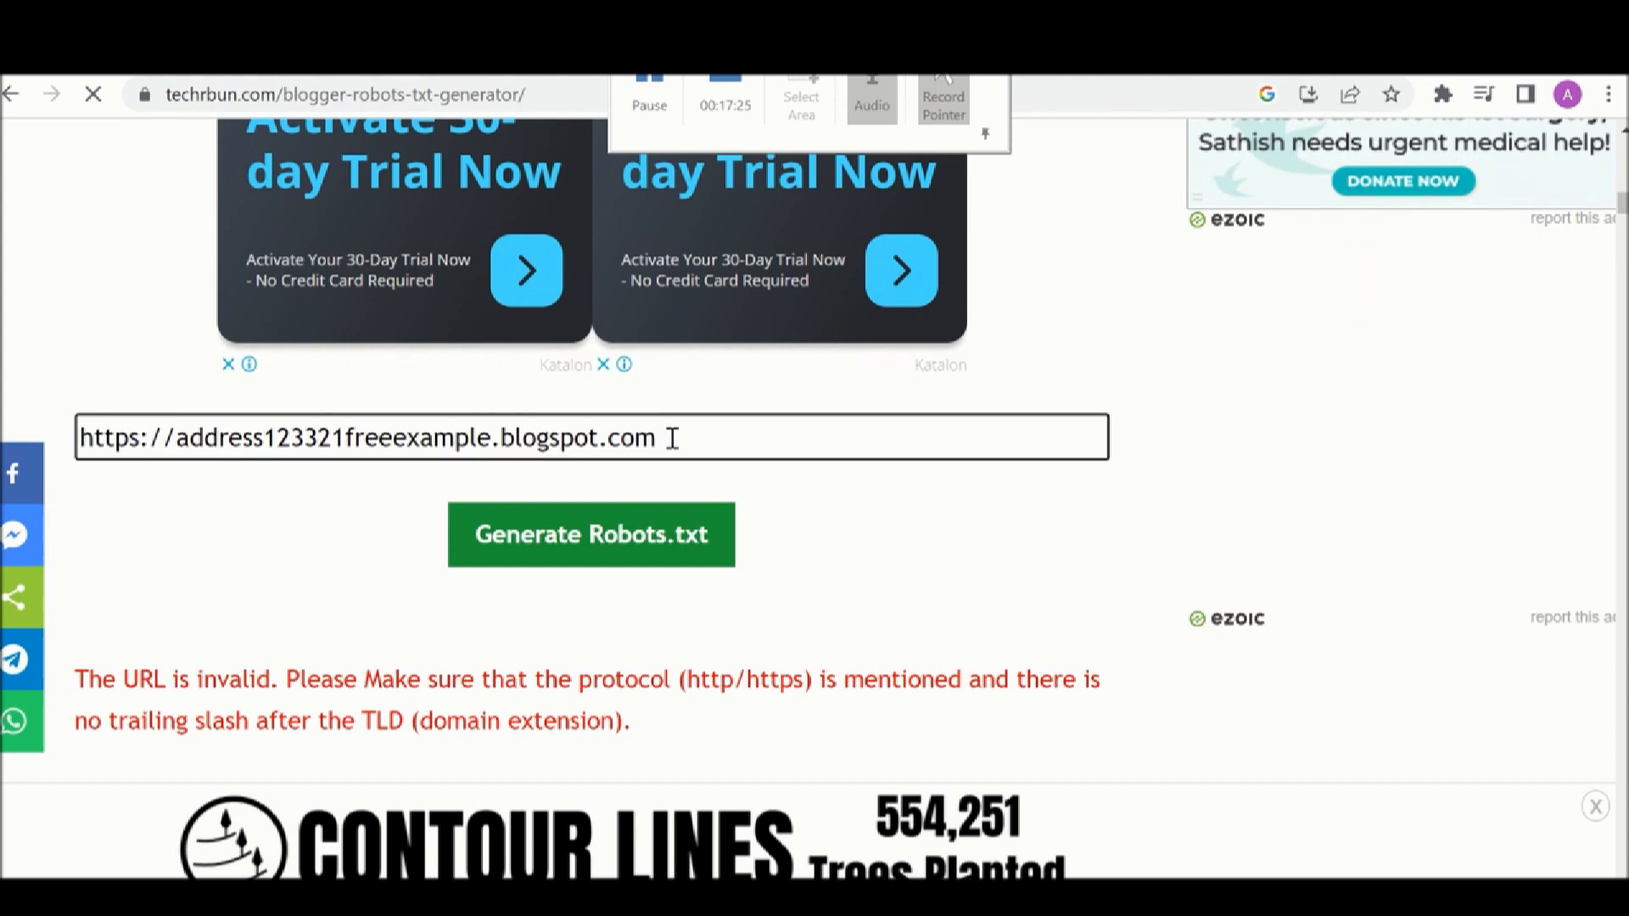
{"action": "left_click", "coordinate": [650, 535]}
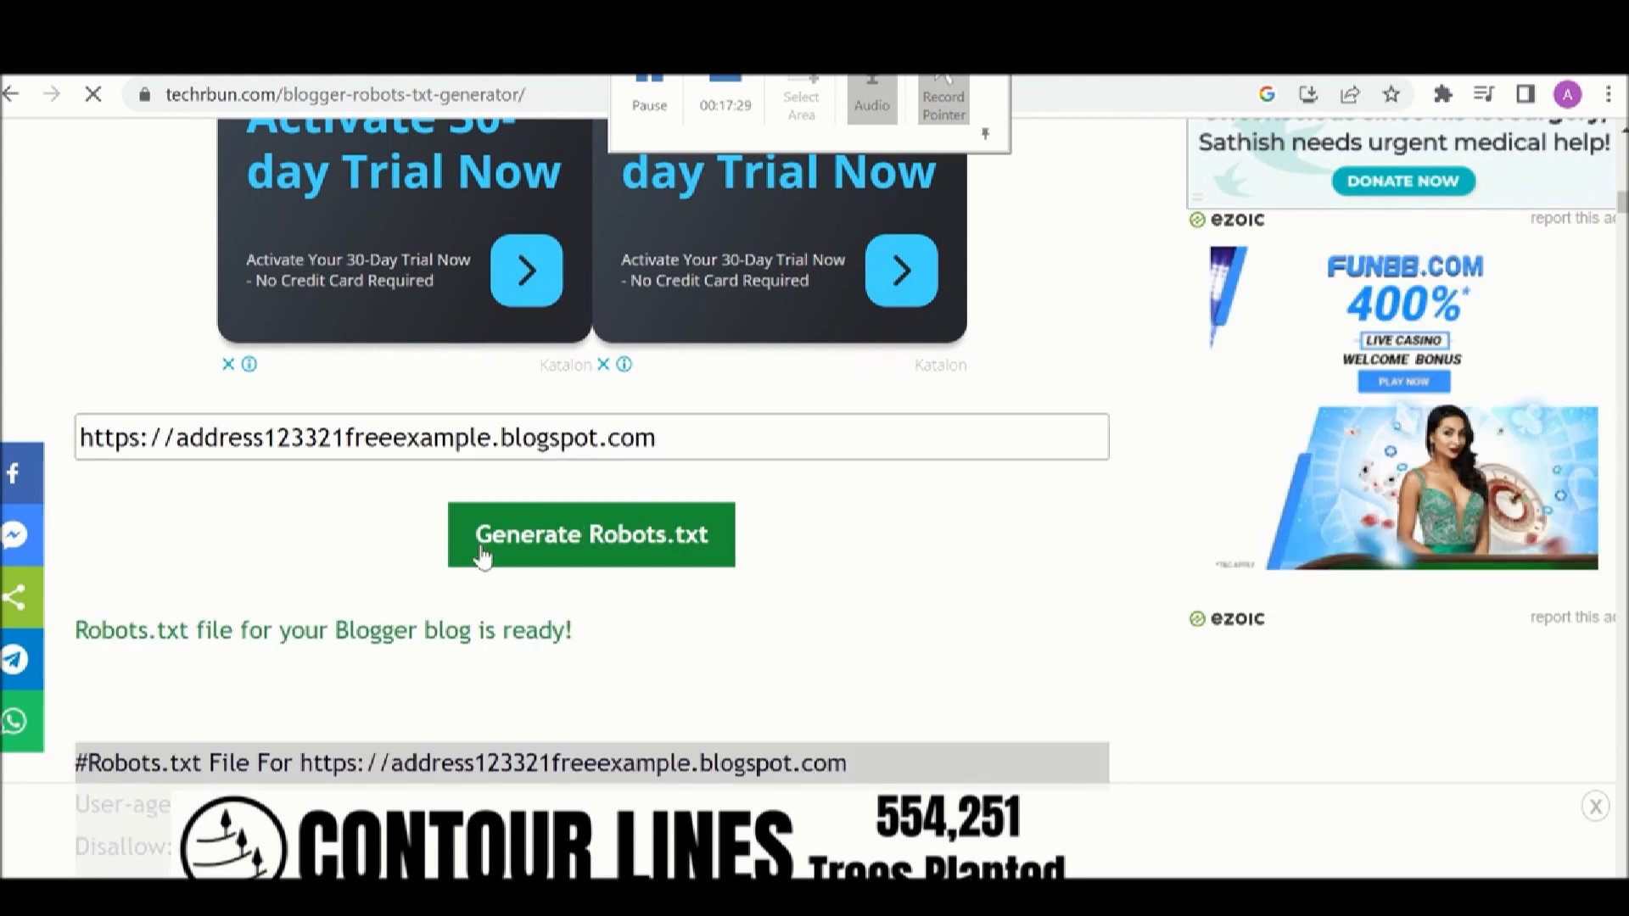
{"action": "scroll", "coordinate": [345, 574], "scroll_direction": "down", "scroll_amount": 3}
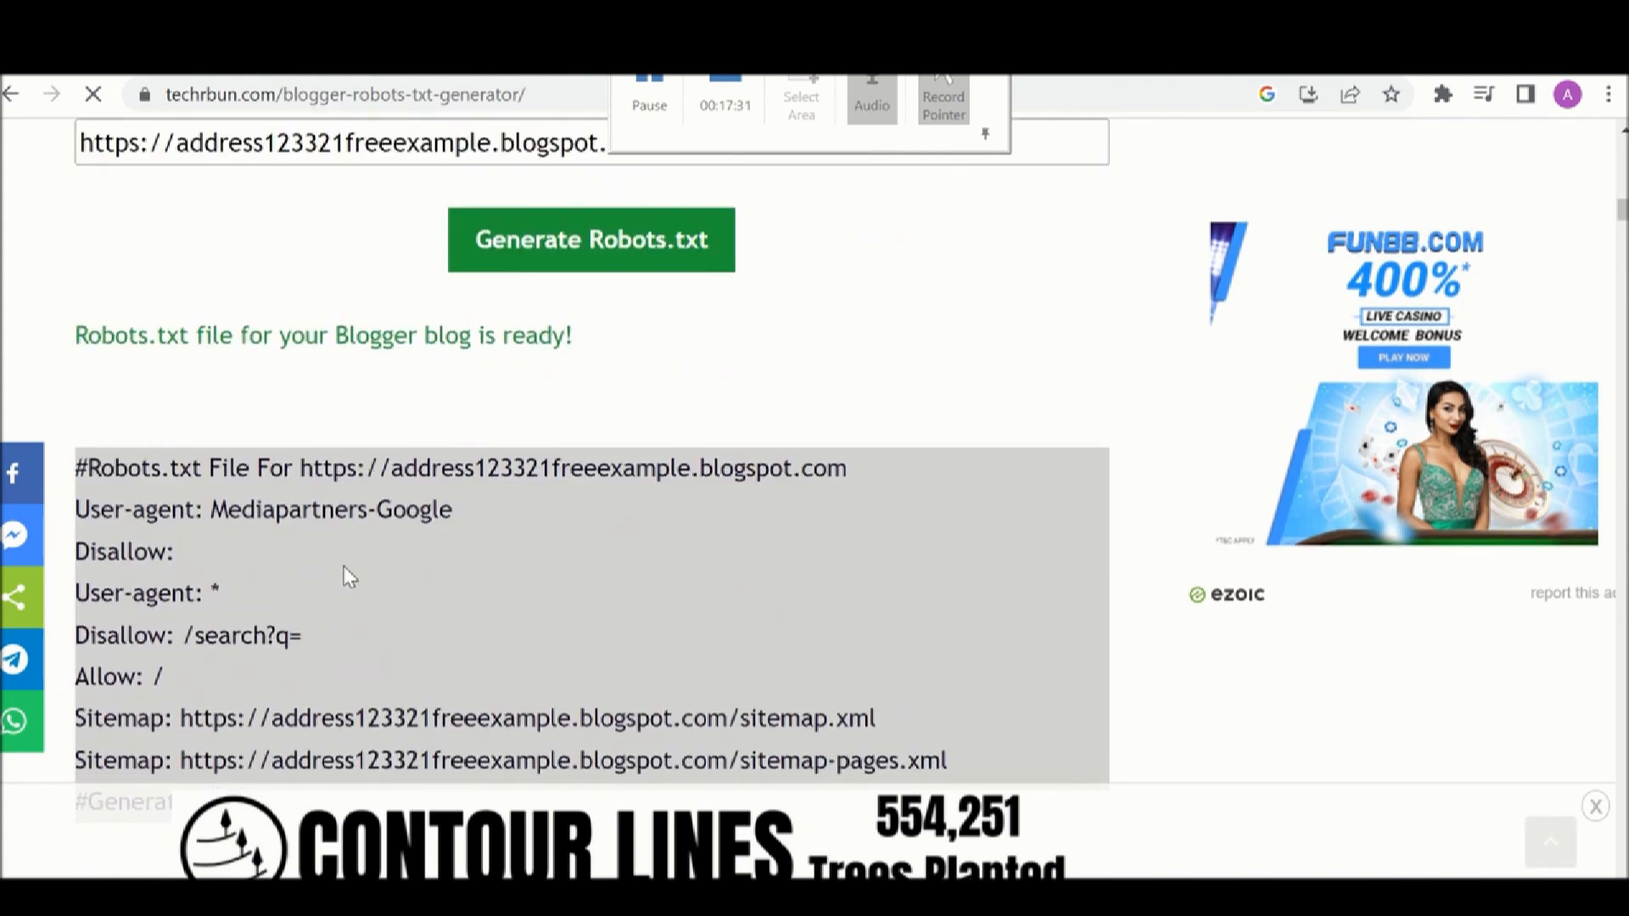
{"action": "scroll", "coordinate": [345, 570], "scroll_direction": "down", "scroll_amount": 1}
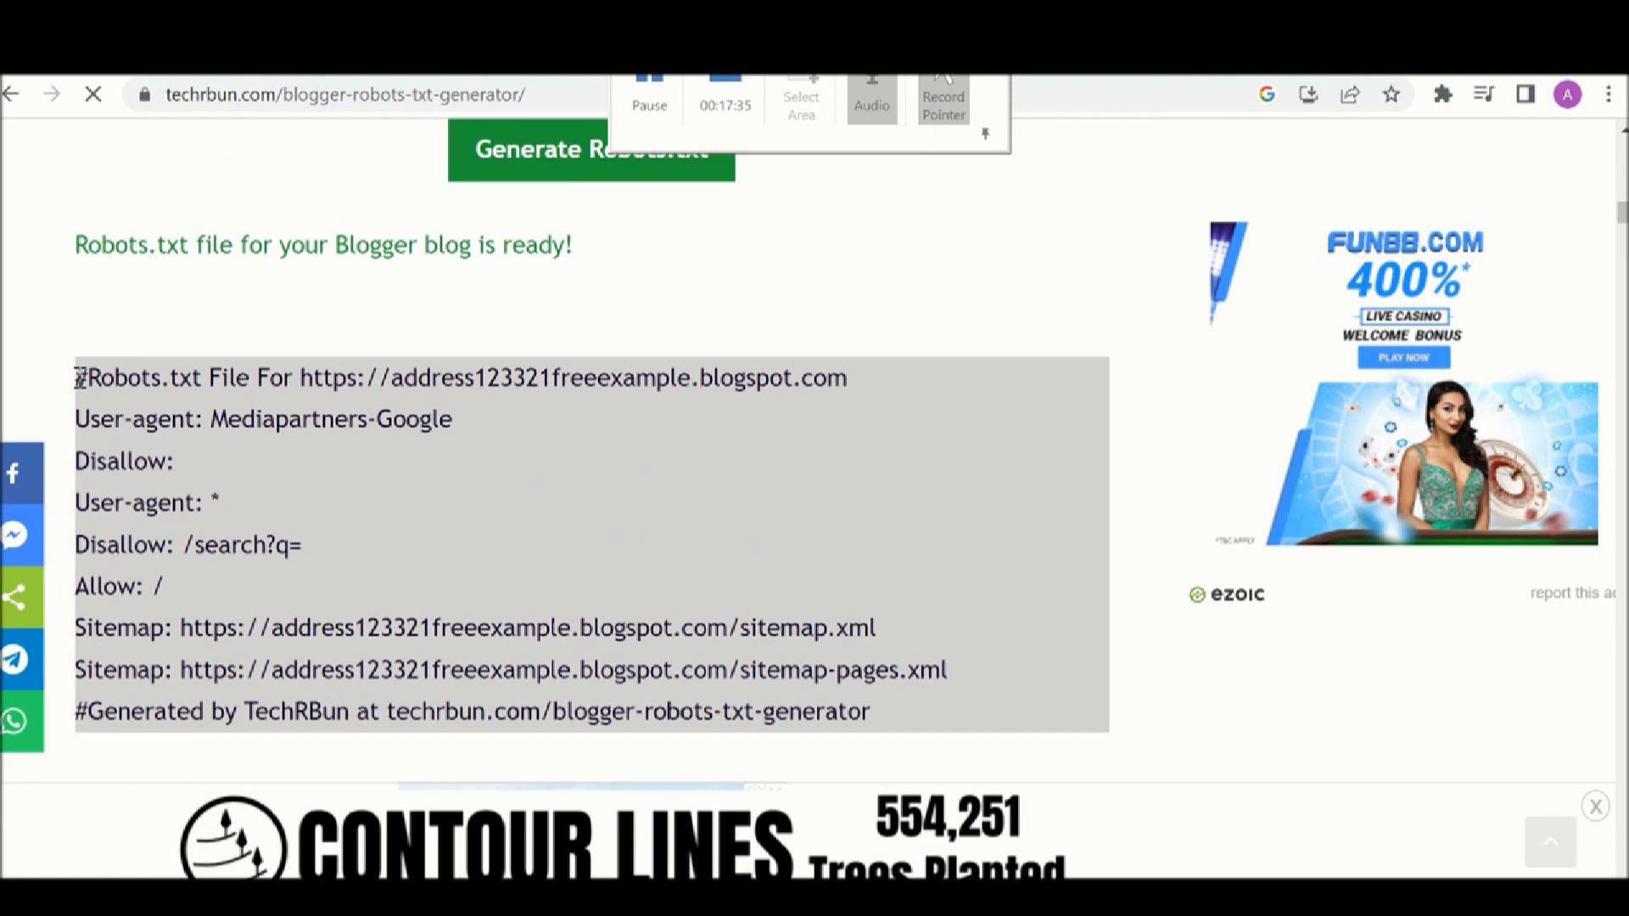
{"action": "left_click_drag", "start_coordinate": [79, 377], "coordinate": [874, 712]}
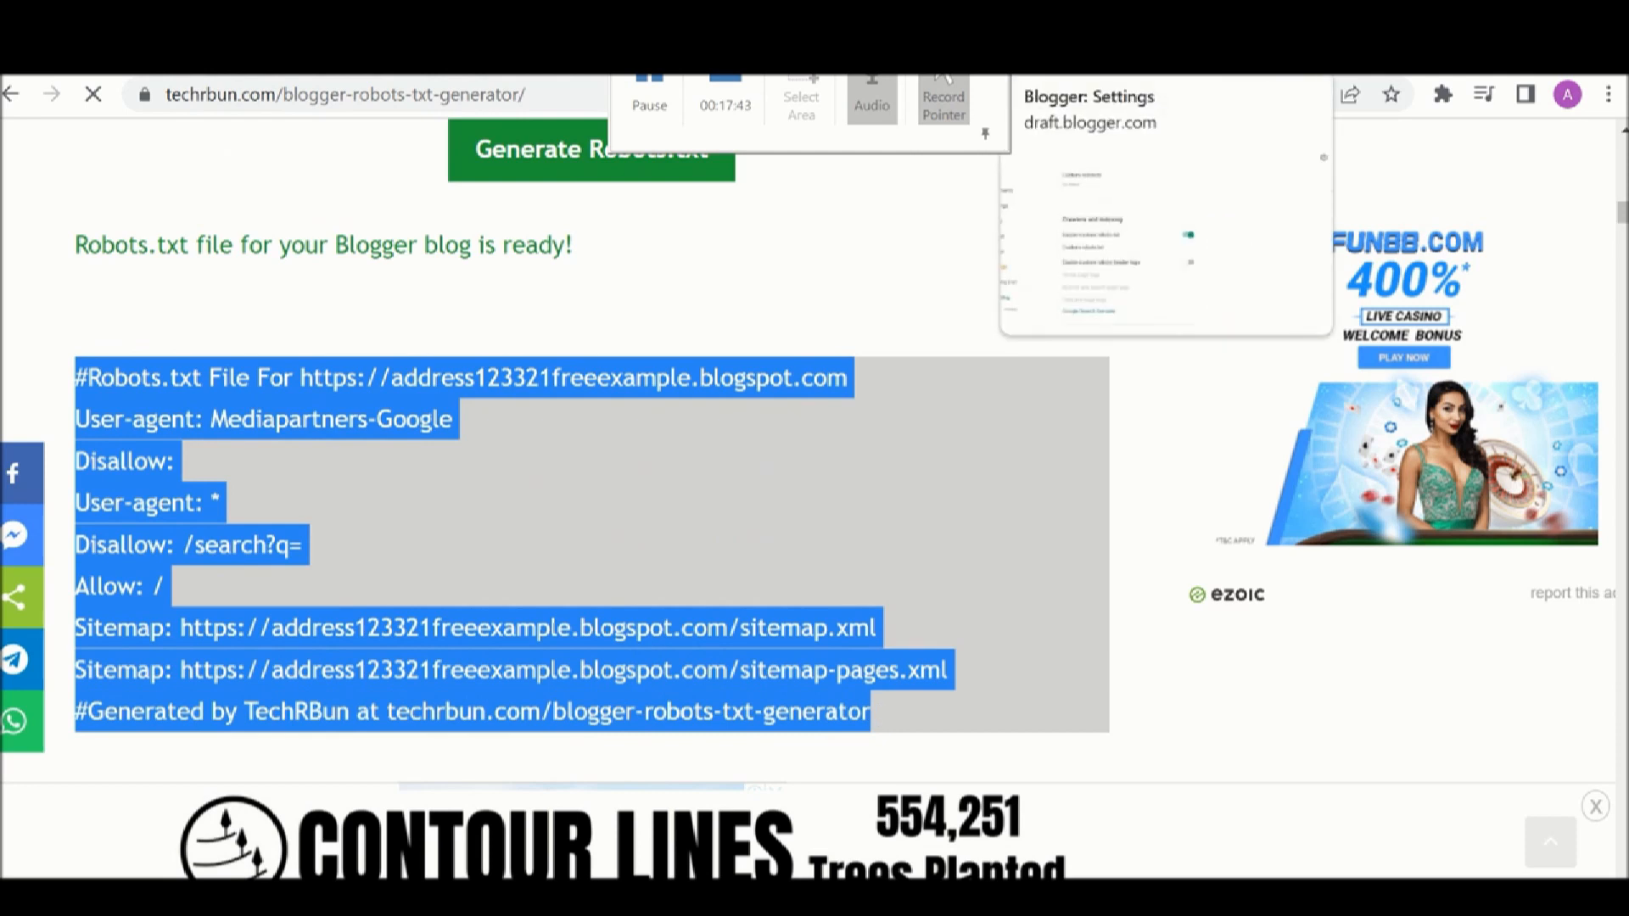
Return to the Blogger settings, paste the generated text as the blog's custom robots.txt and save it
{"action": "left_click", "coordinate": [1073, 55]}
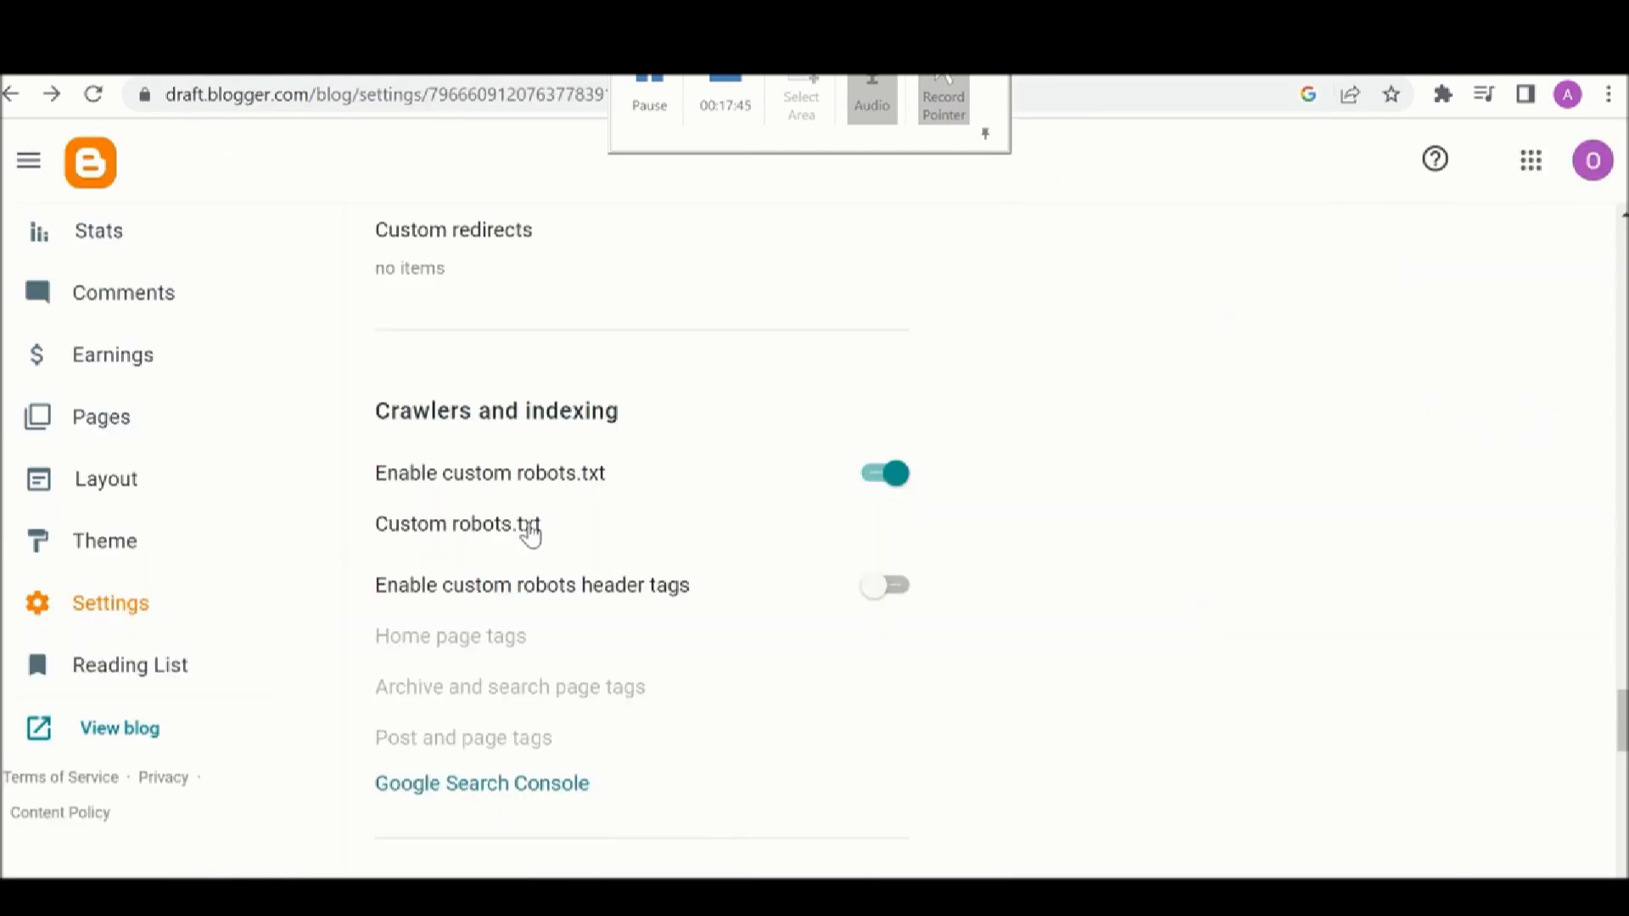
{"action": "left_click", "coordinate": [482, 526]}
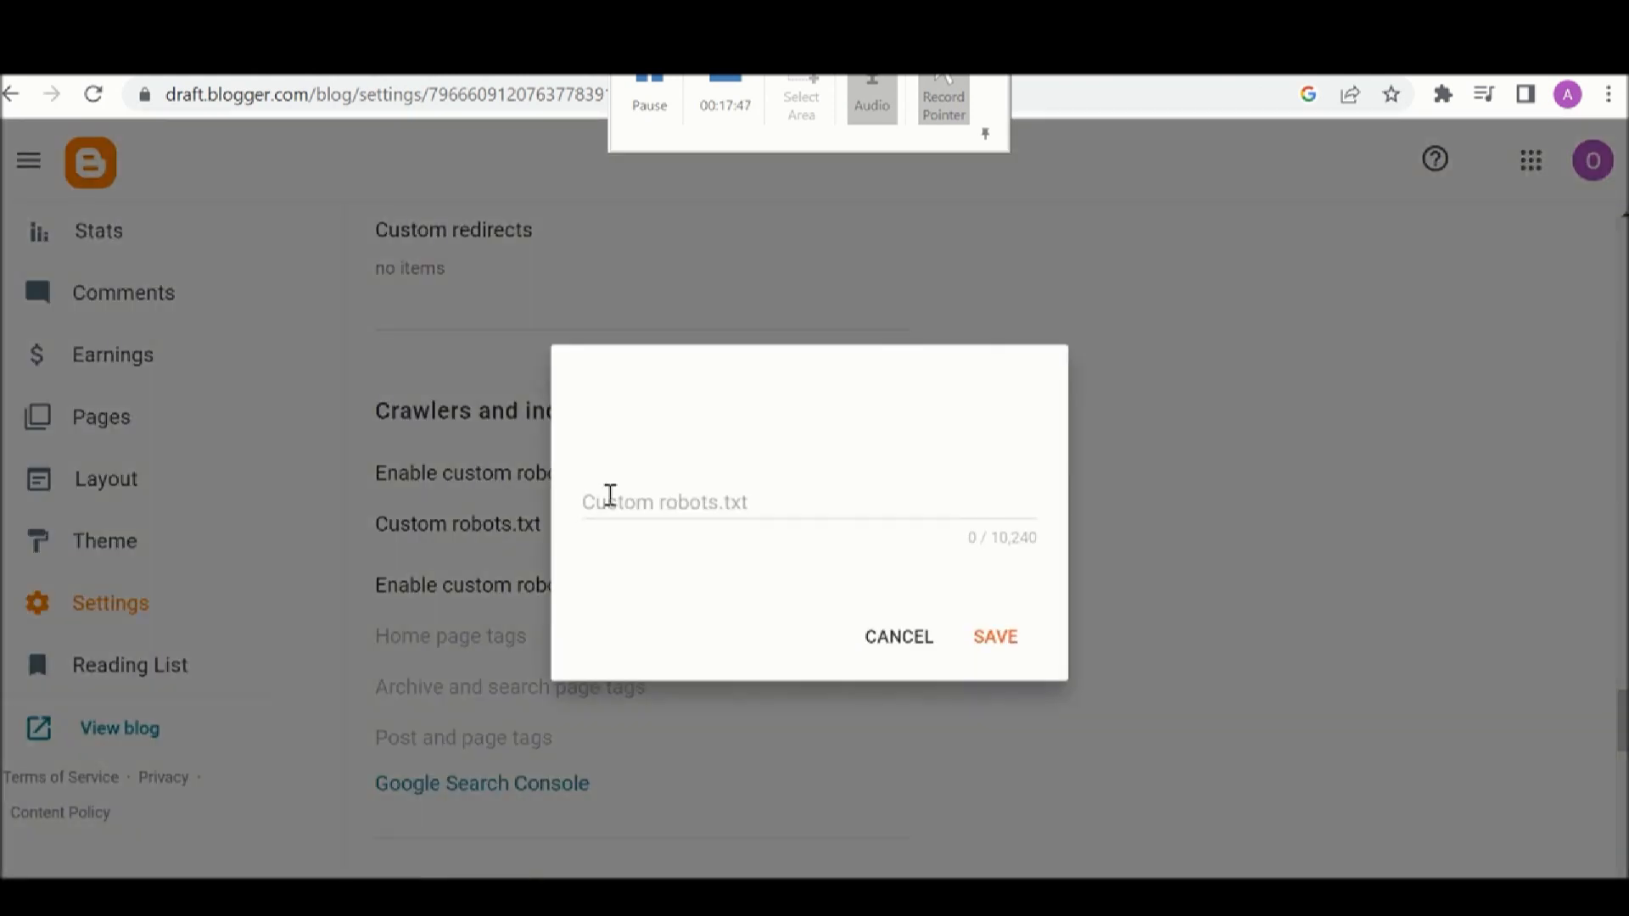
{"action": "key", "text": "ctrl+v"}
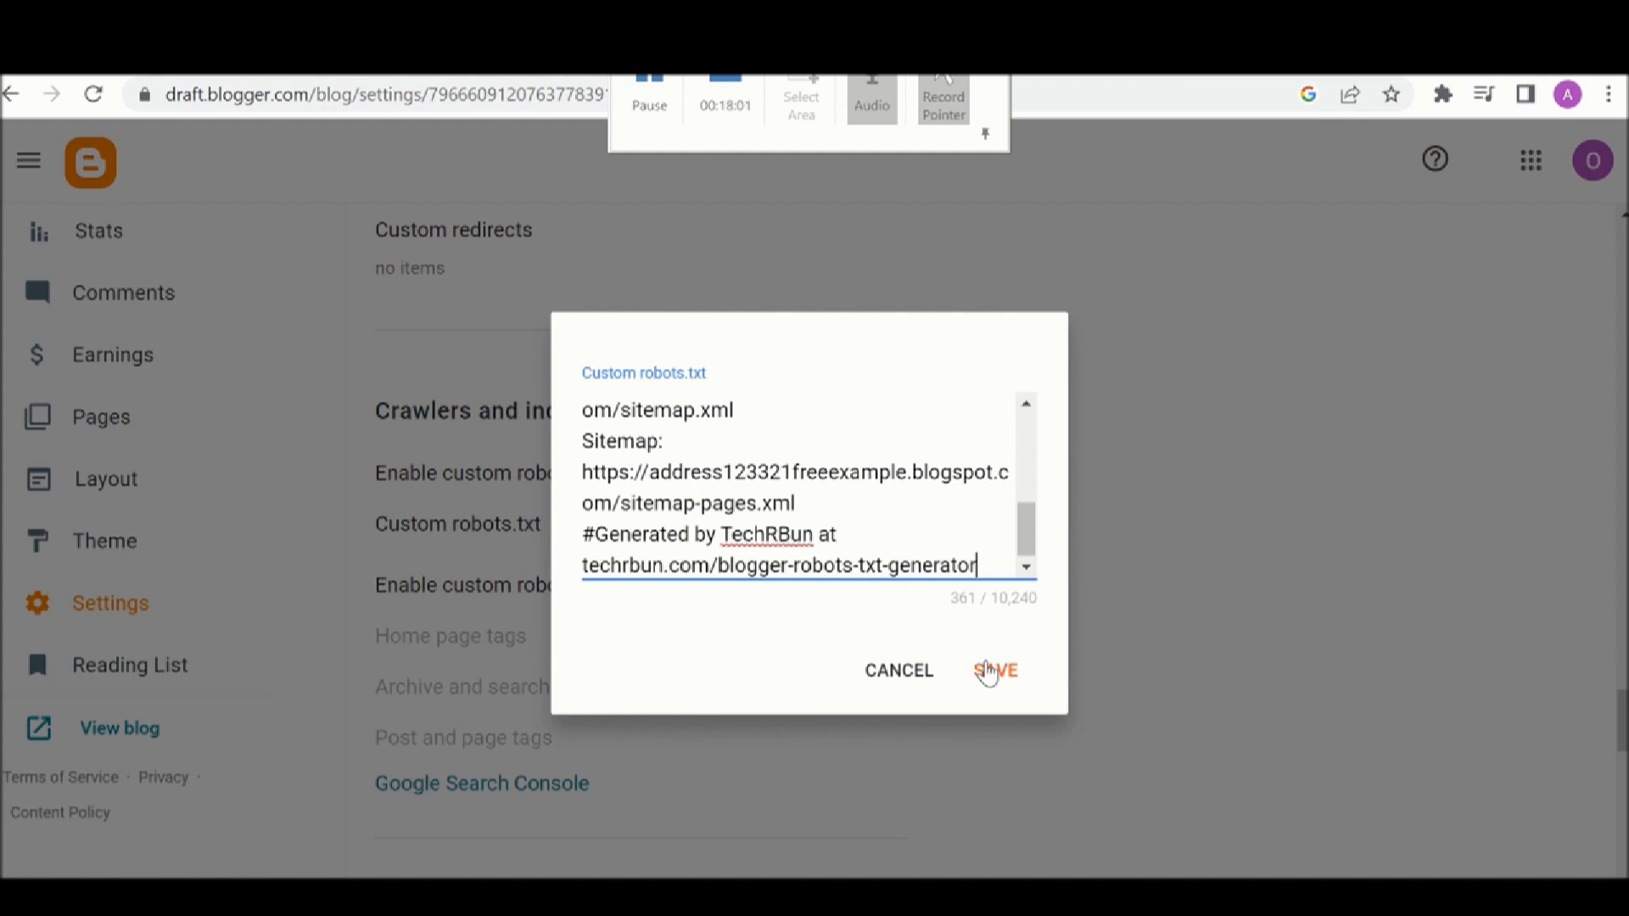
{"action": "left_click", "coordinate": [988, 672]}
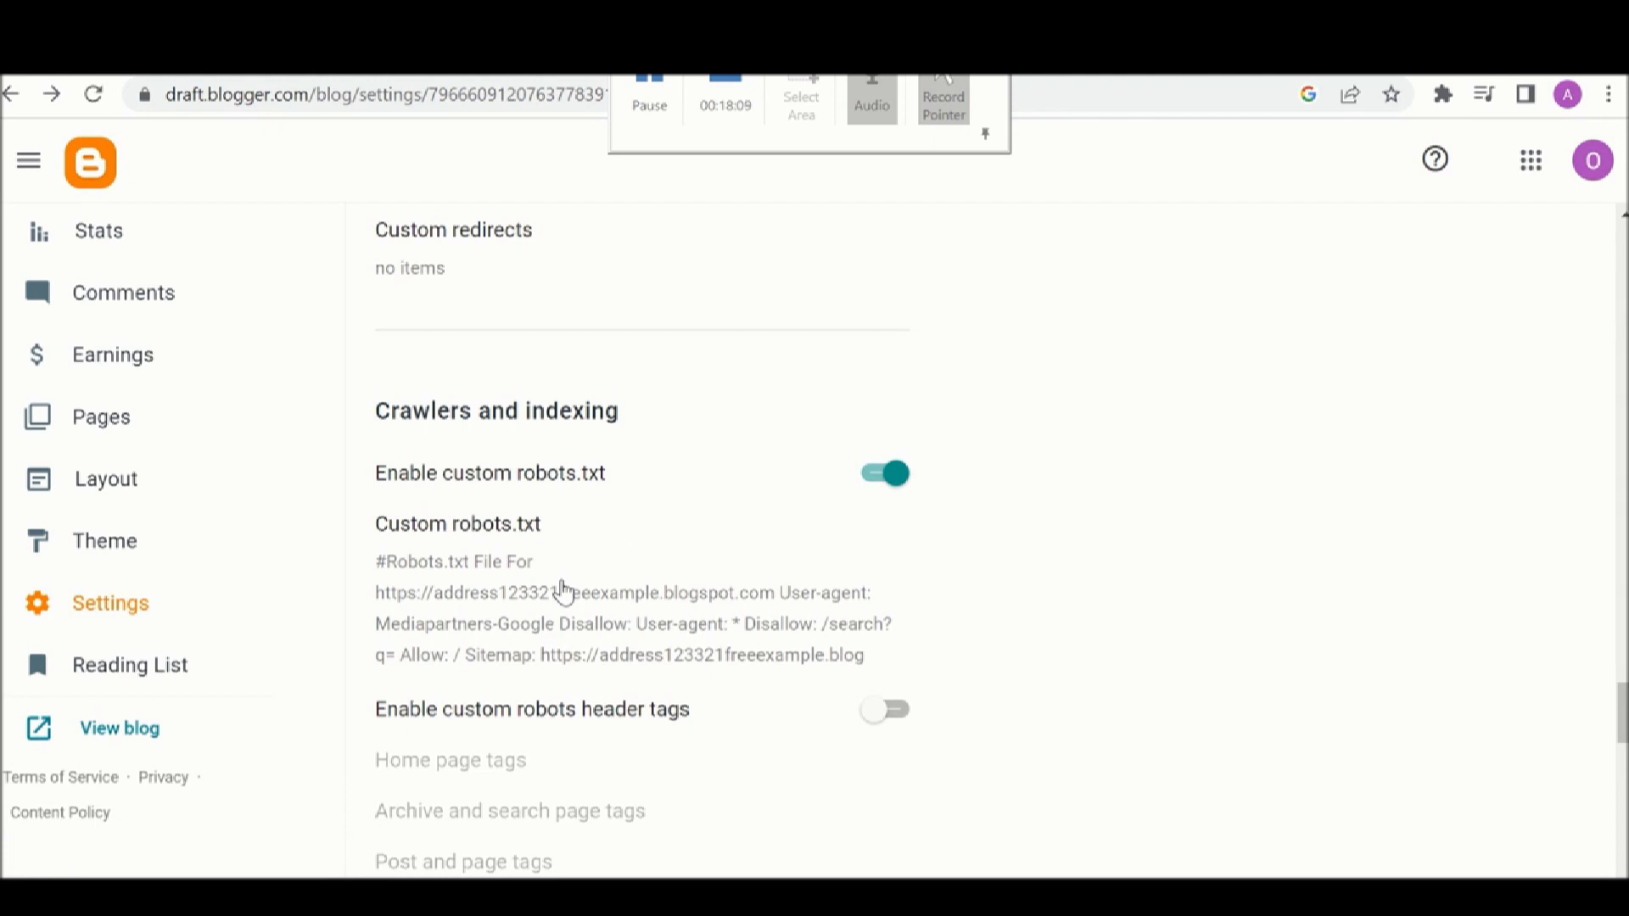
Enable custom robots header tags and save the home page tags with all and noodp turned on
{"action": "scroll", "coordinate": [563, 591], "scroll_direction": "down", "scroll_amount": 1}
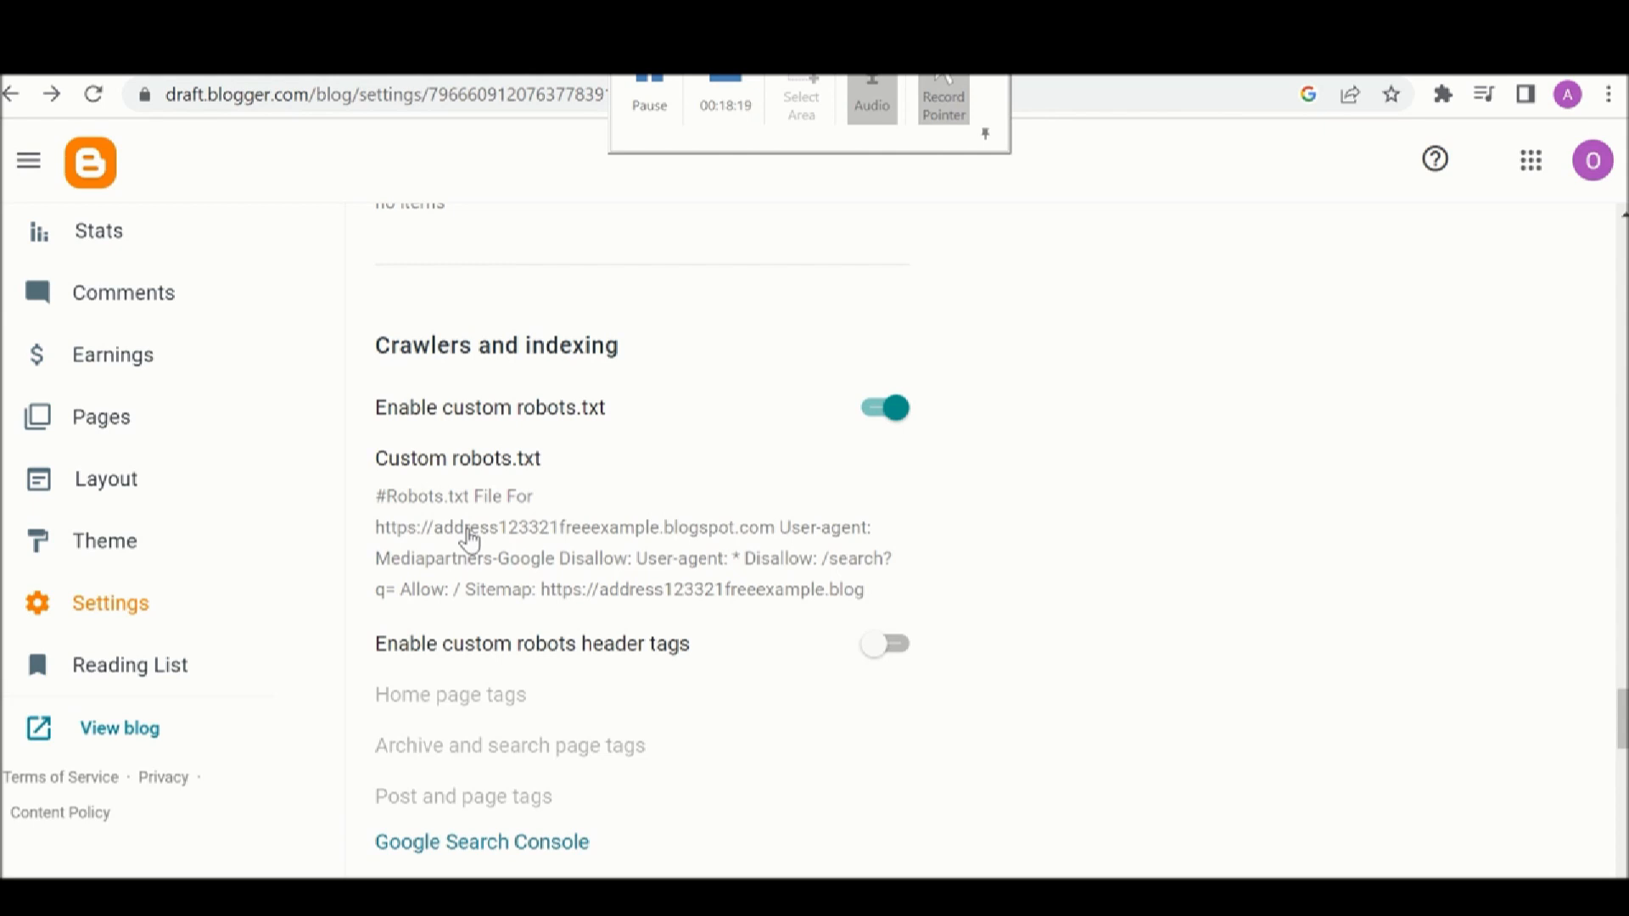
{"action": "scroll", "coordinate": [470, 539], "scroll_direction": "down", "scroll_amount": 2}
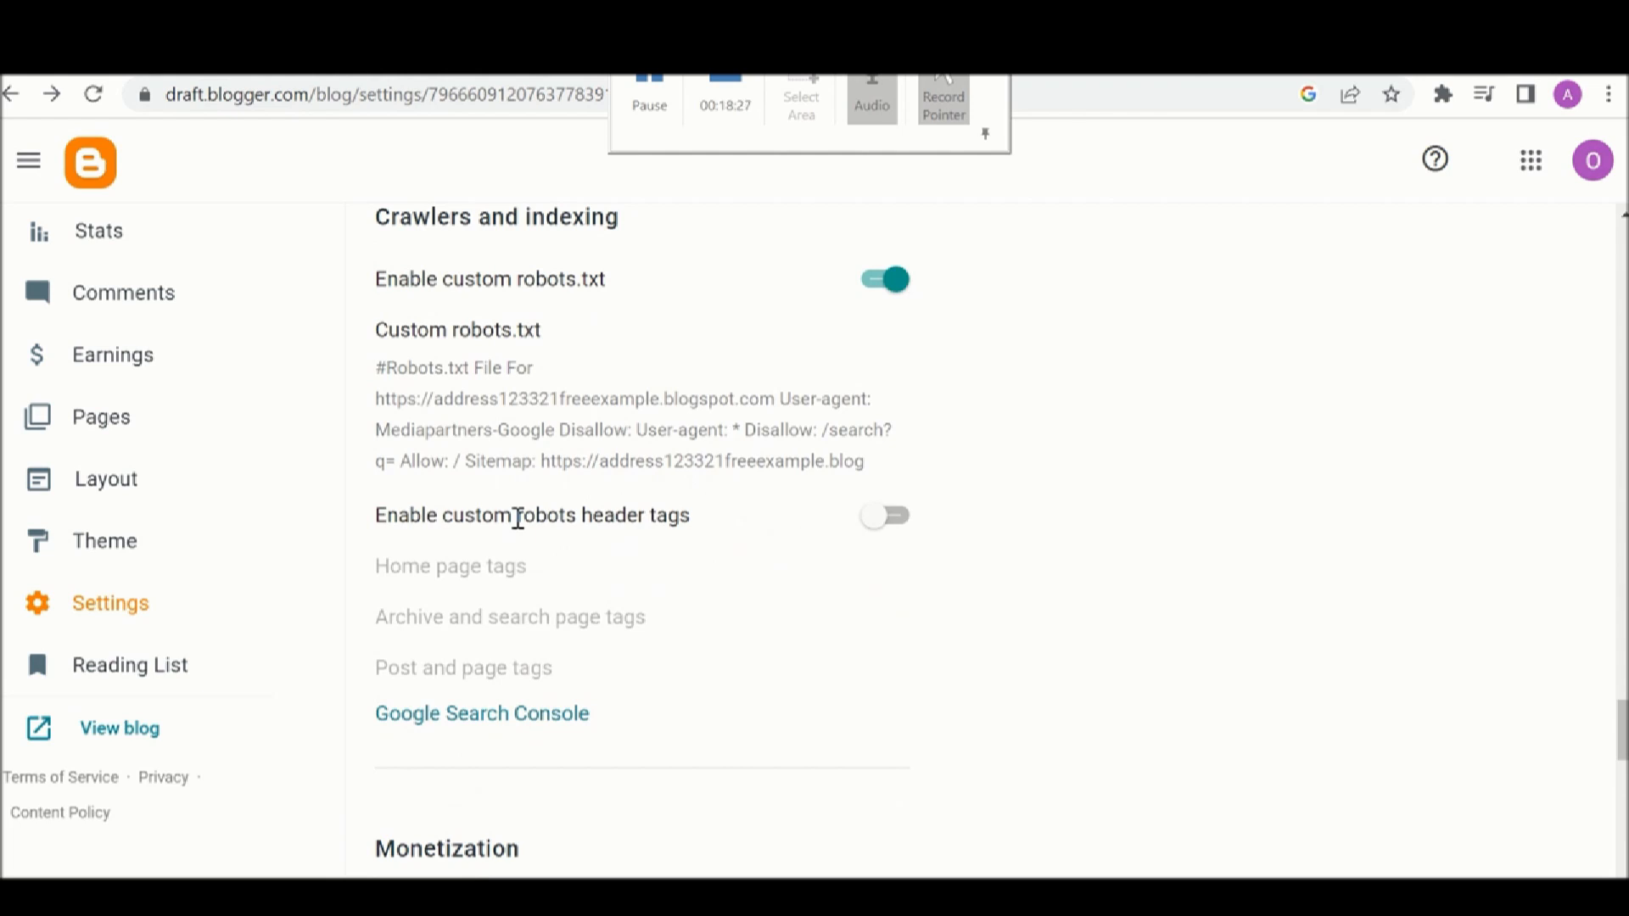
{"action": "left_click", "coordinate": [895, 518]}
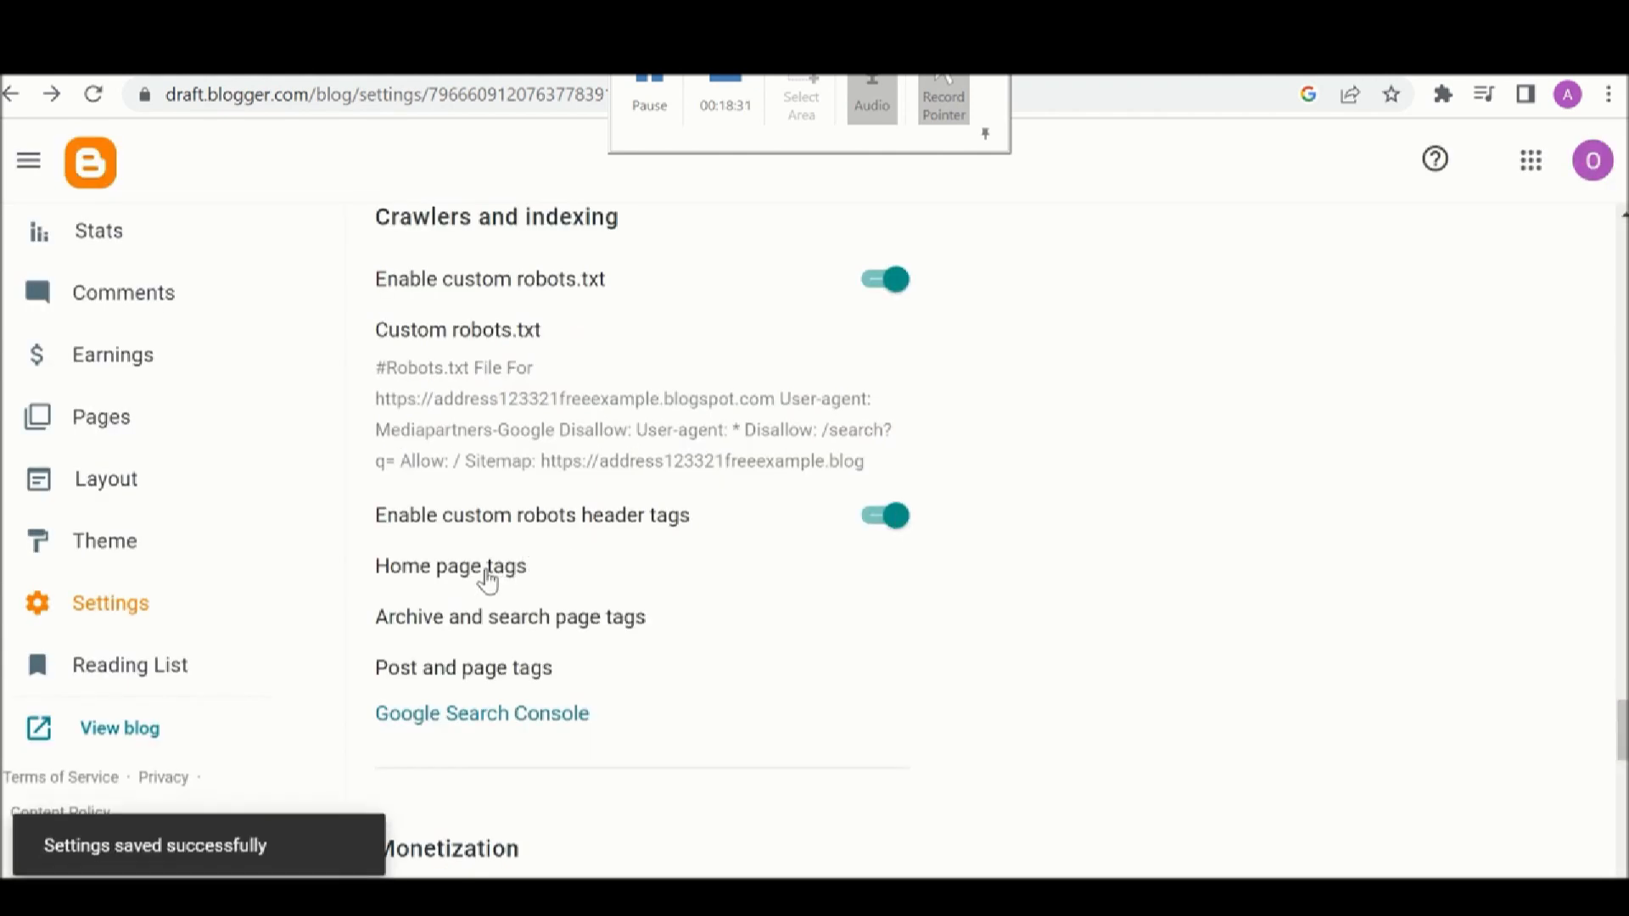
{"action": "left_click", "coordinate": [487, 570]}
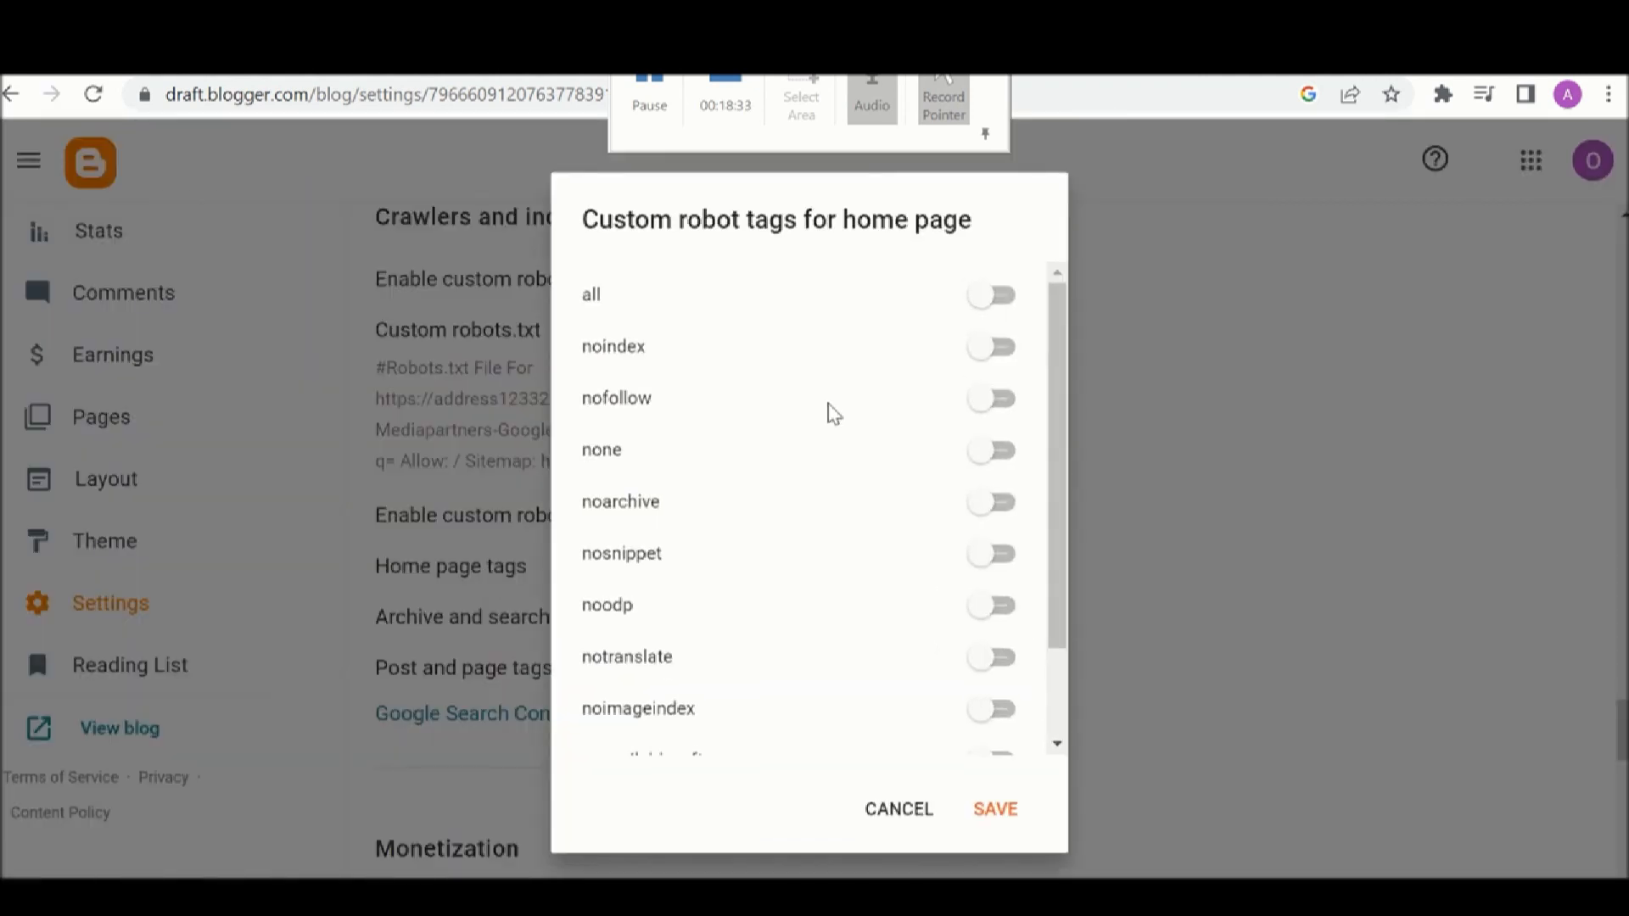
{"action": "left_click", "coordinate": [997, 301]}
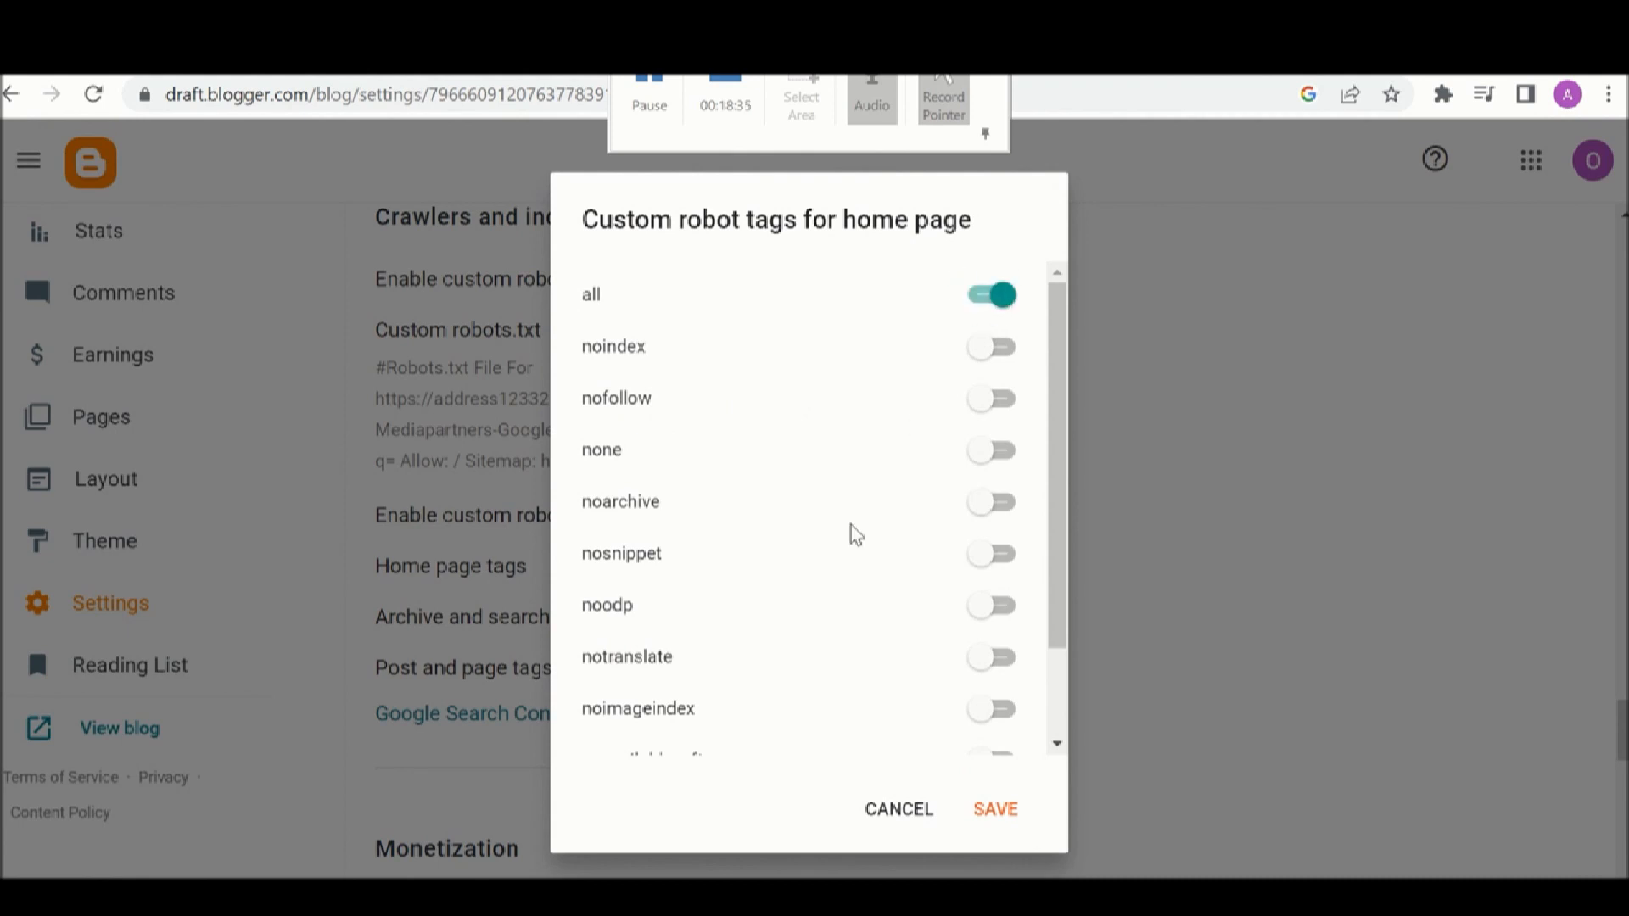
{"action": "left_click", "coordinate": [999, 607]}
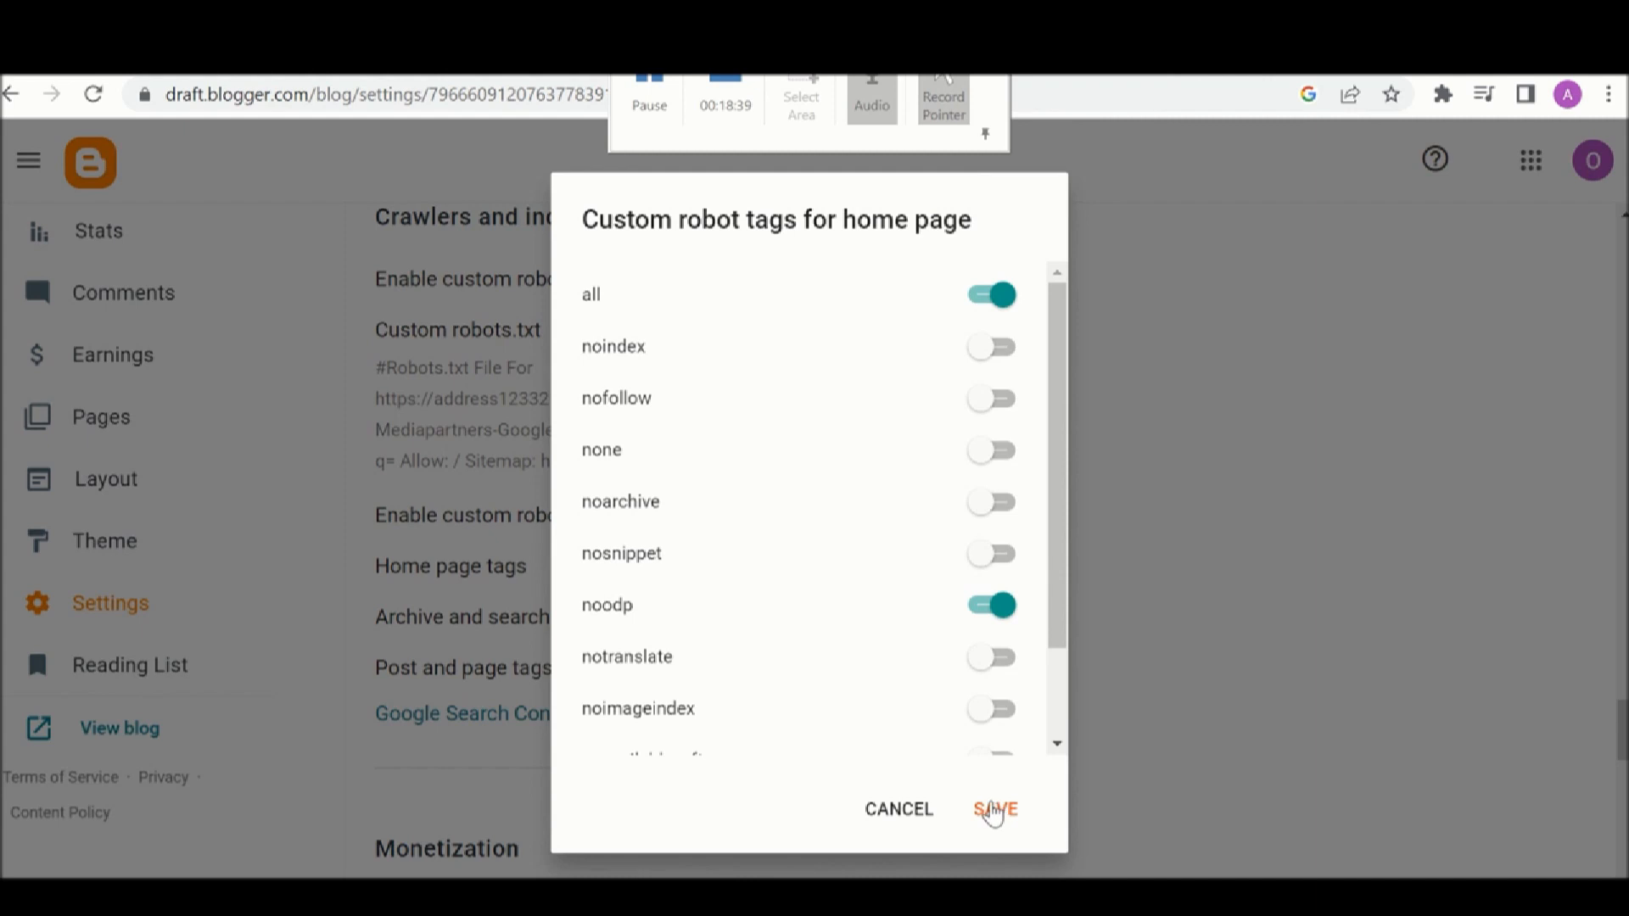
{"action": "left_click", "coordinate": [994, 810]}
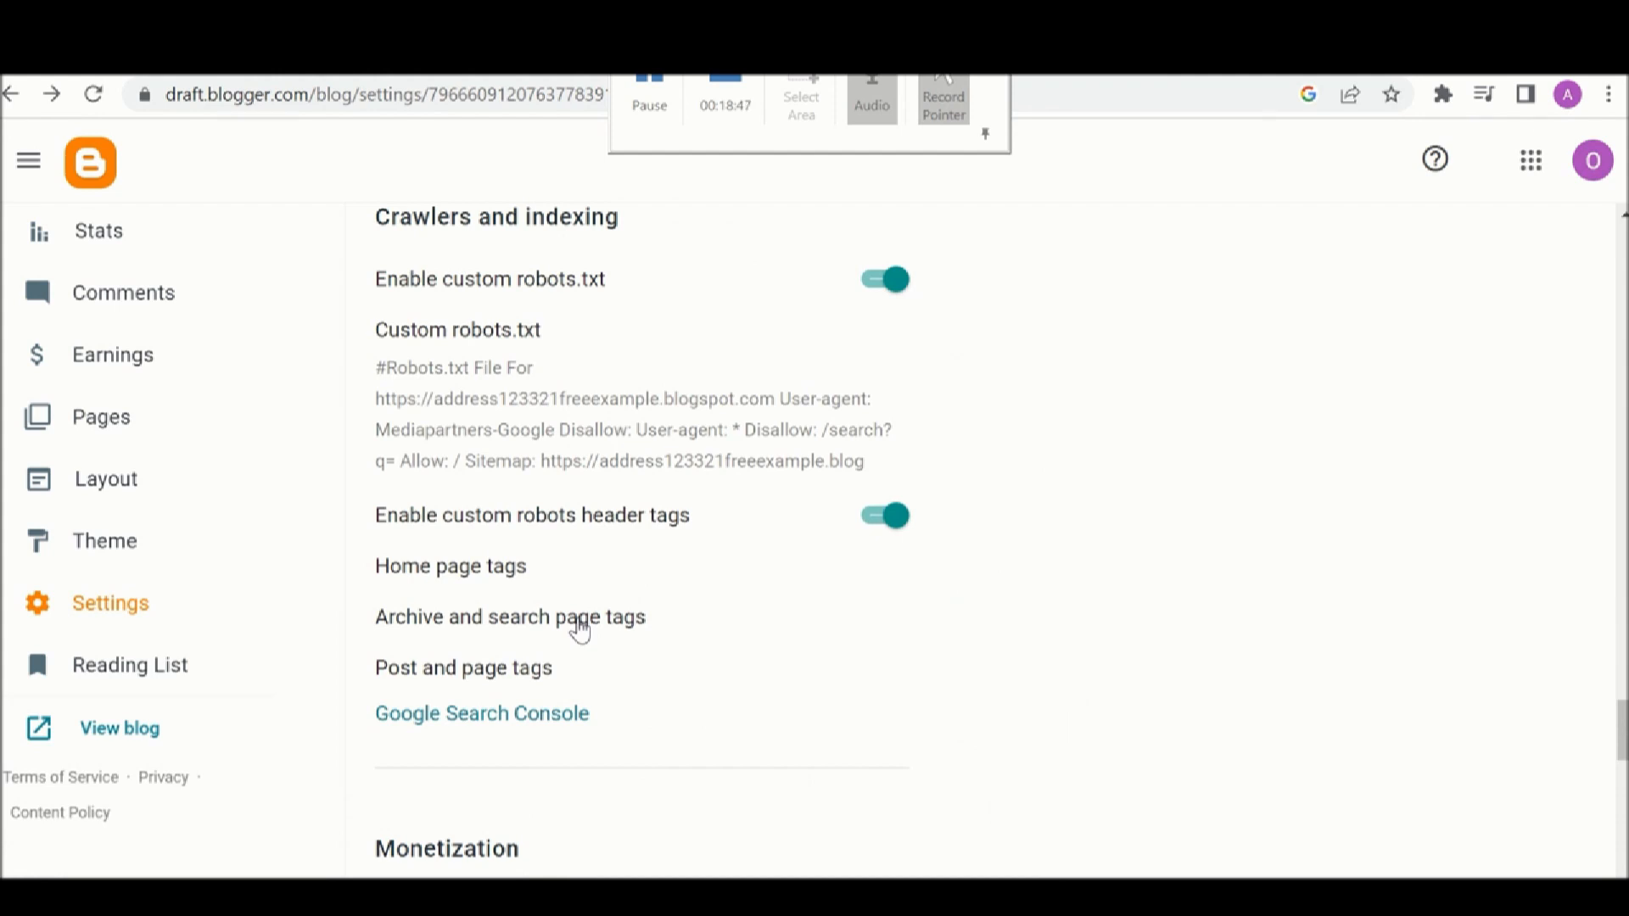
Turn on all and noodp in the archive and search page tags and save them
{"action": "left_click", "coordinate": [580, 628]}
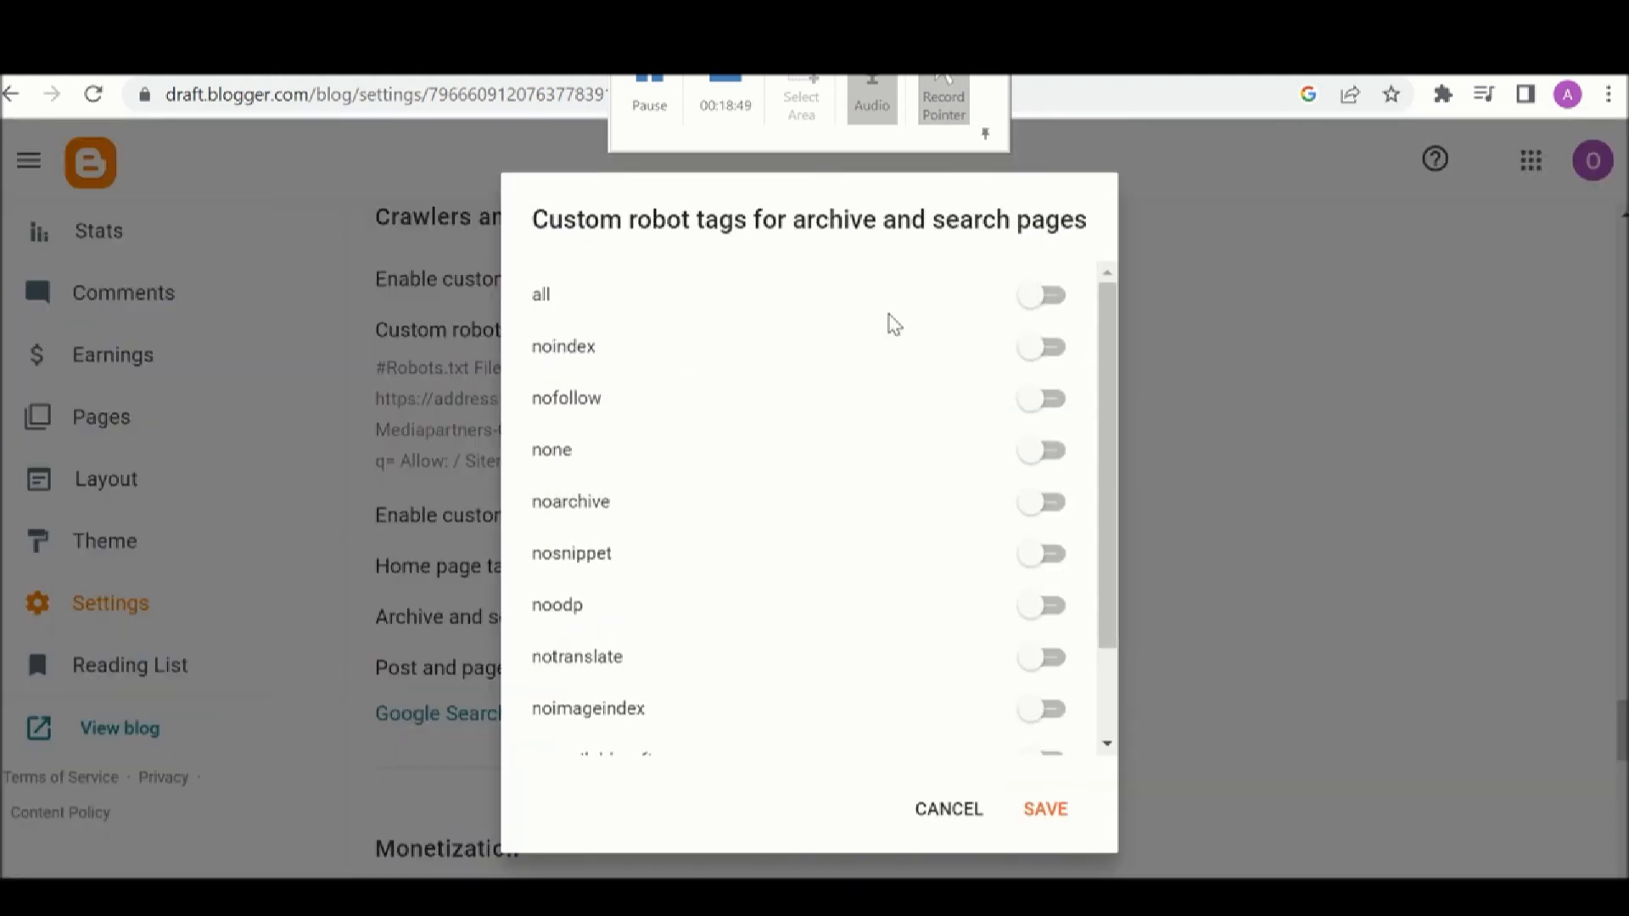
{"action": "left_click", "coordinate": [1050, 297]}
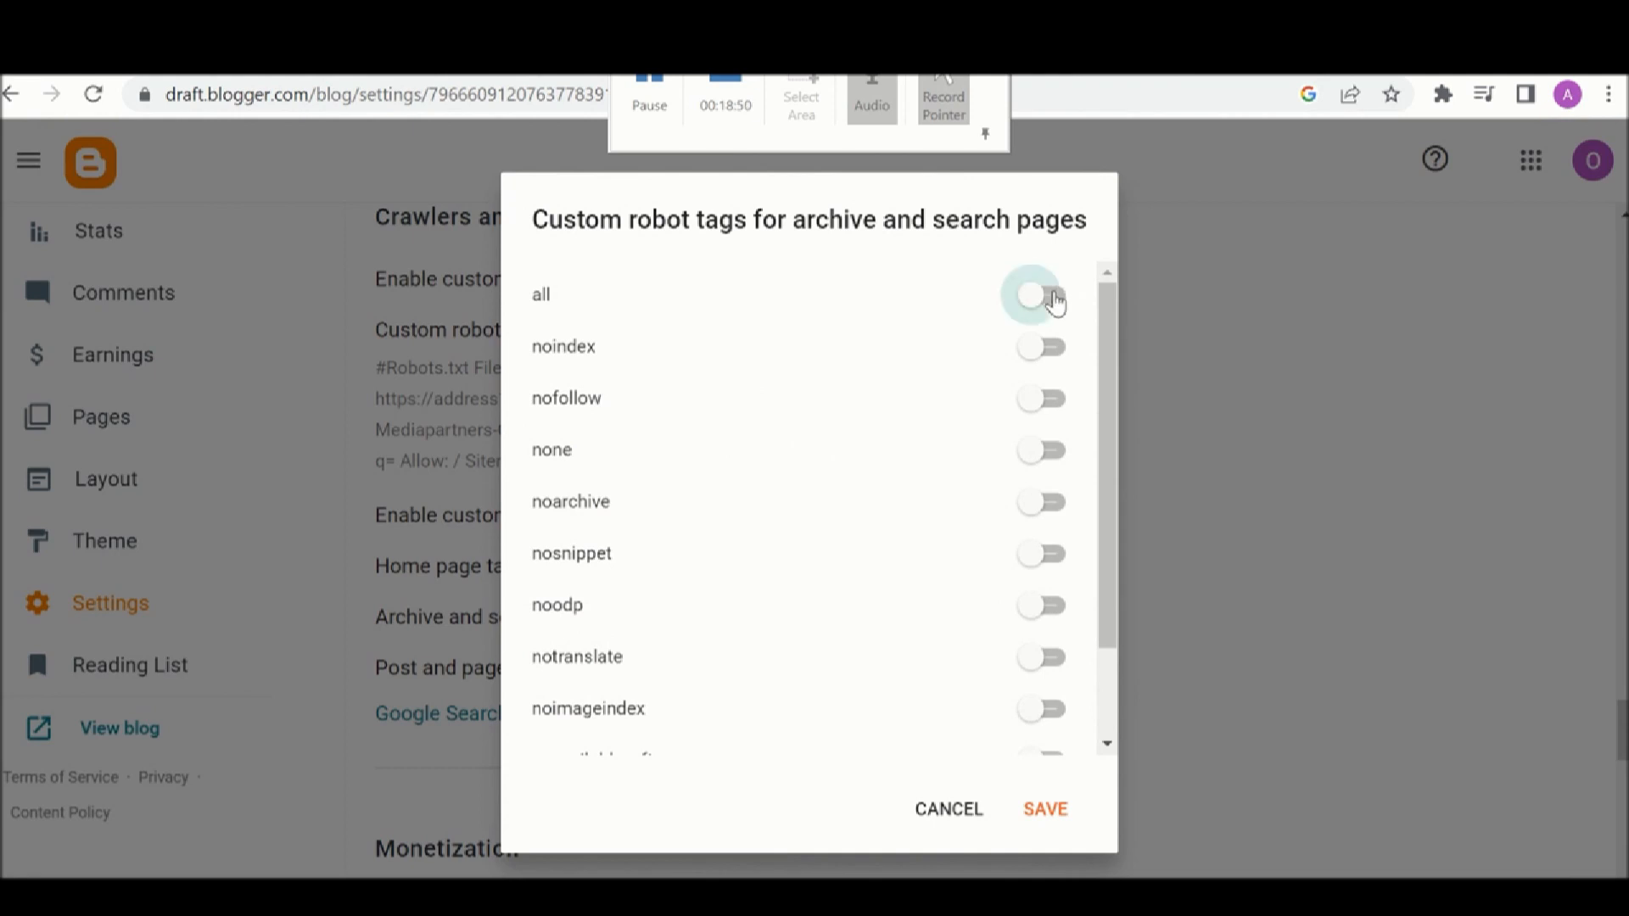
{"action": "left_click", "coordinate": [1048, 607]}
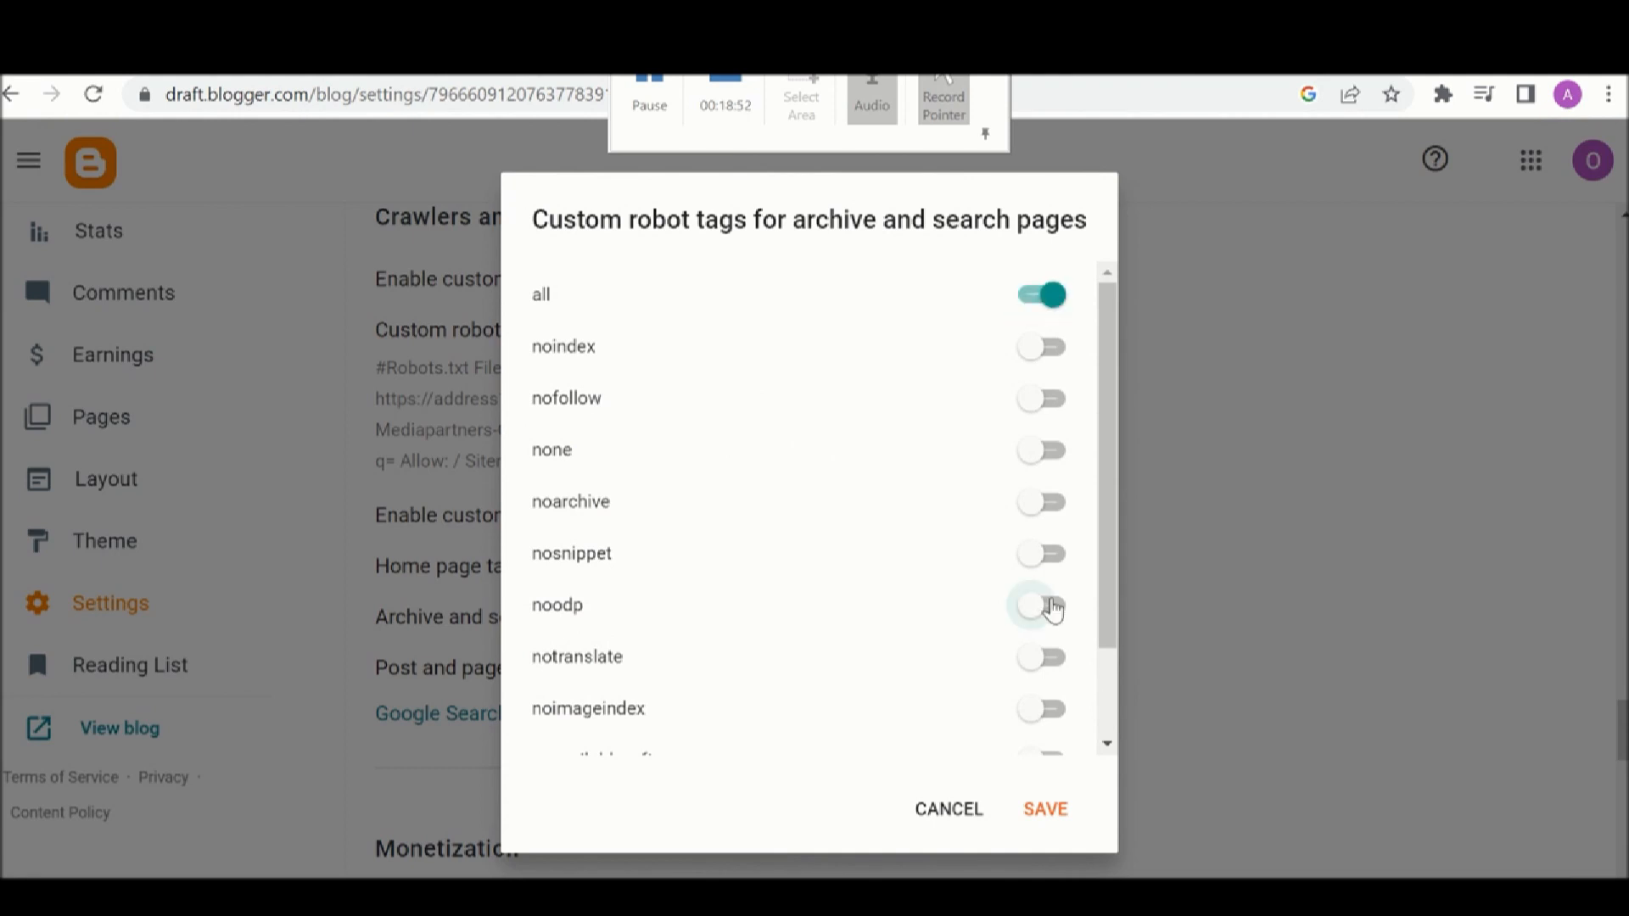
{"action": "left_click", "coordinate": [1044, 812]}
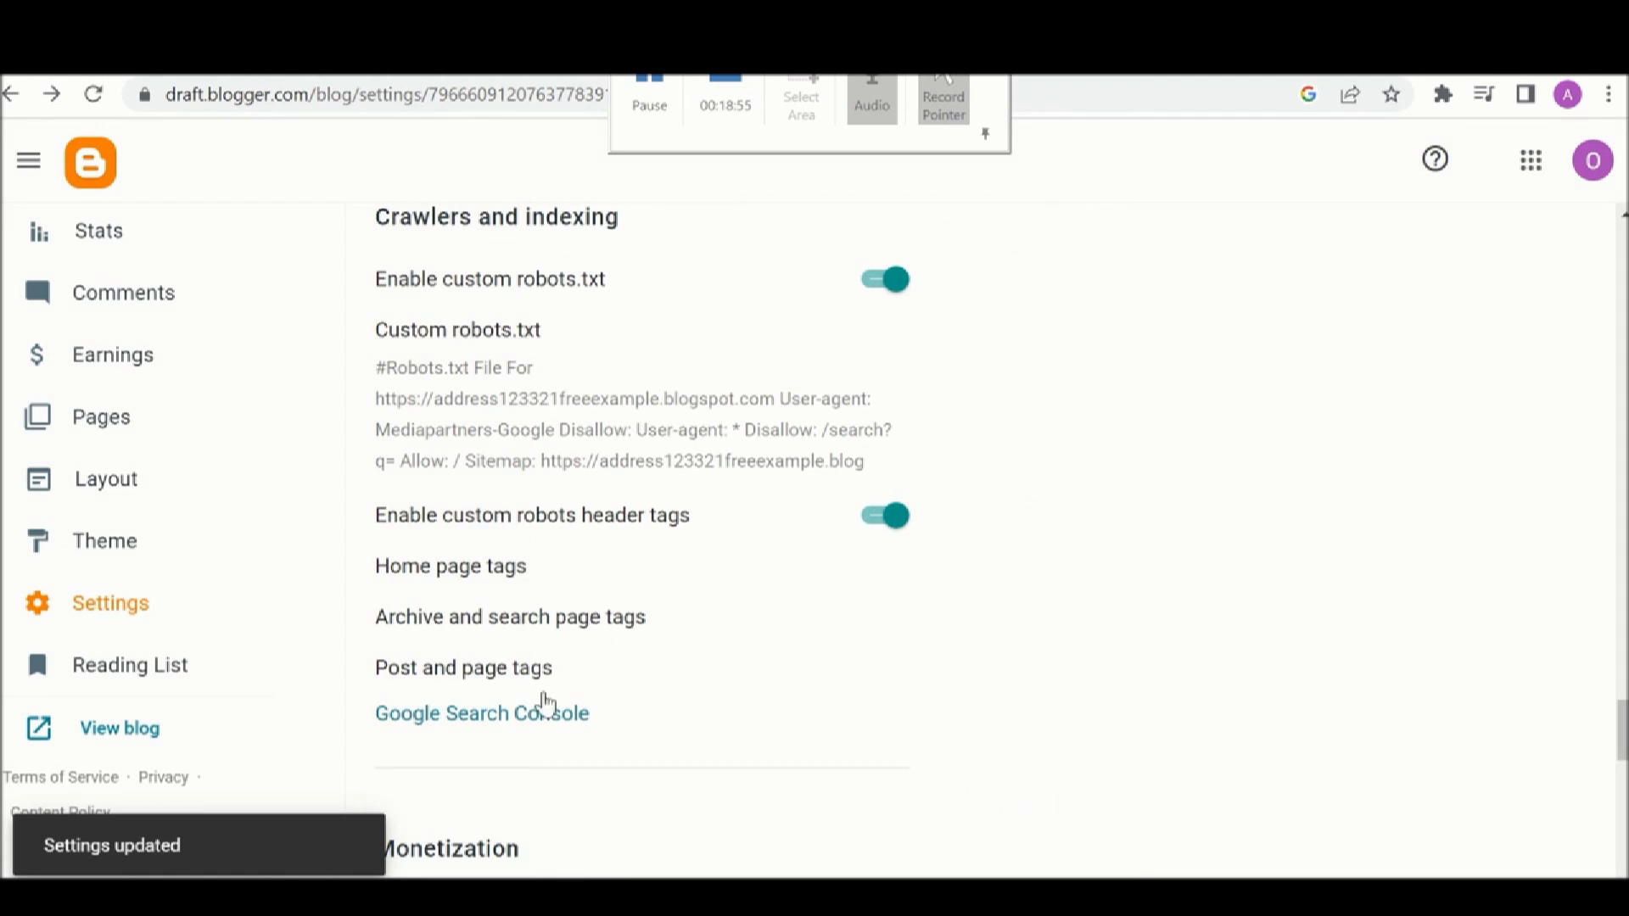
Turn on all and noodp in the post and page tags and save them
{"action": "left_click", "coordinate": [493, 668]}
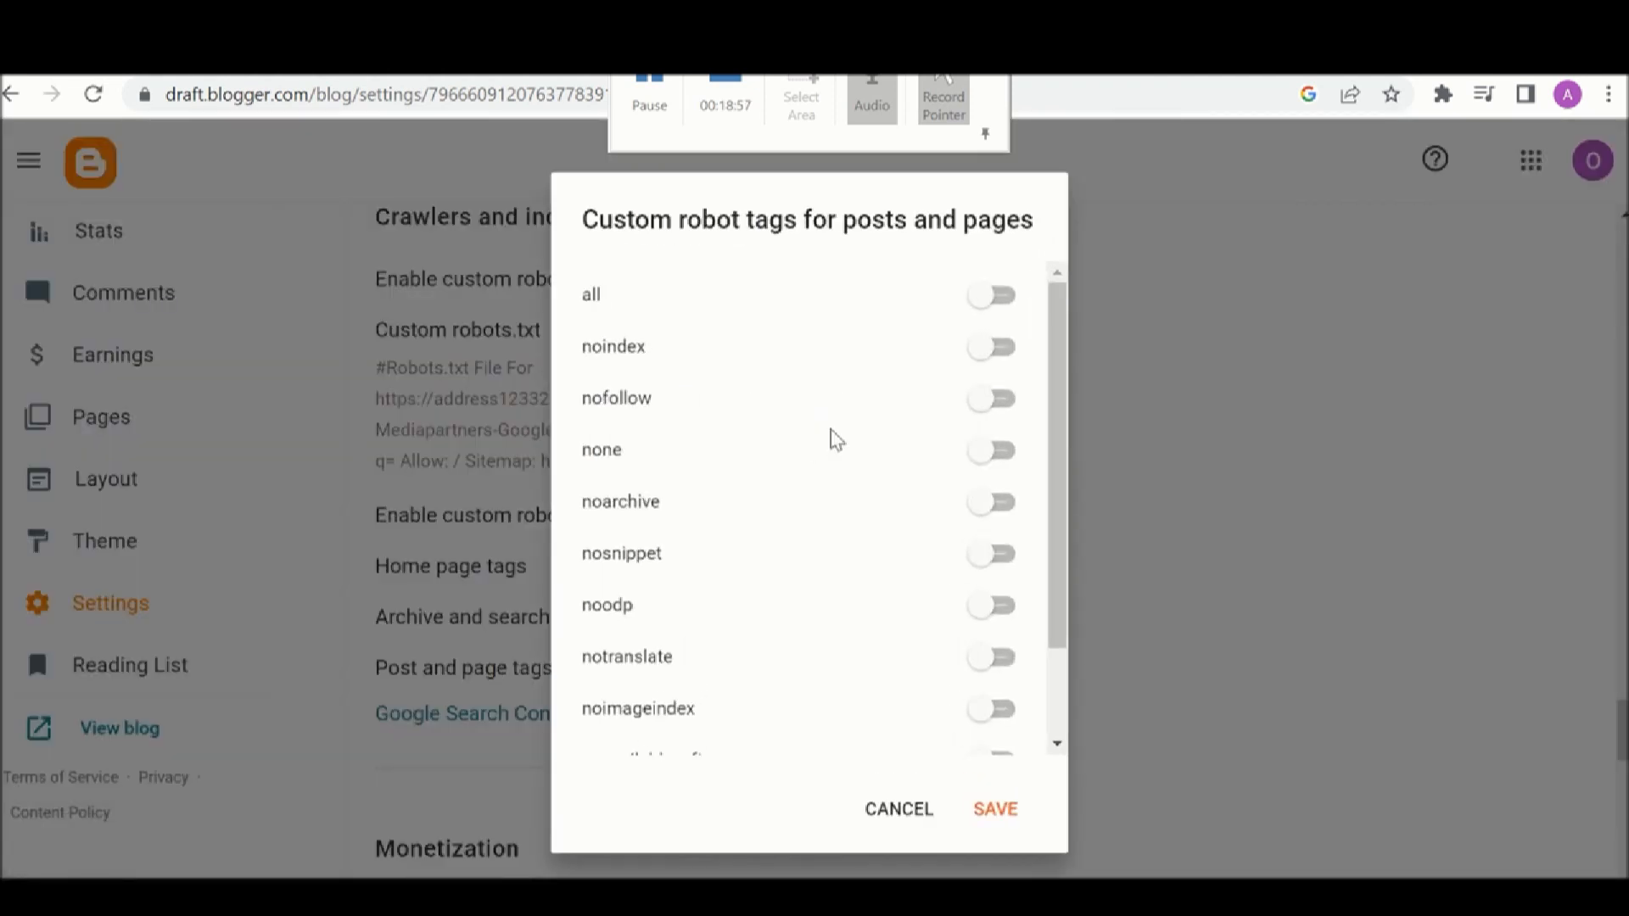
{"action": "left_click", "coordinate": [1001, 298]}
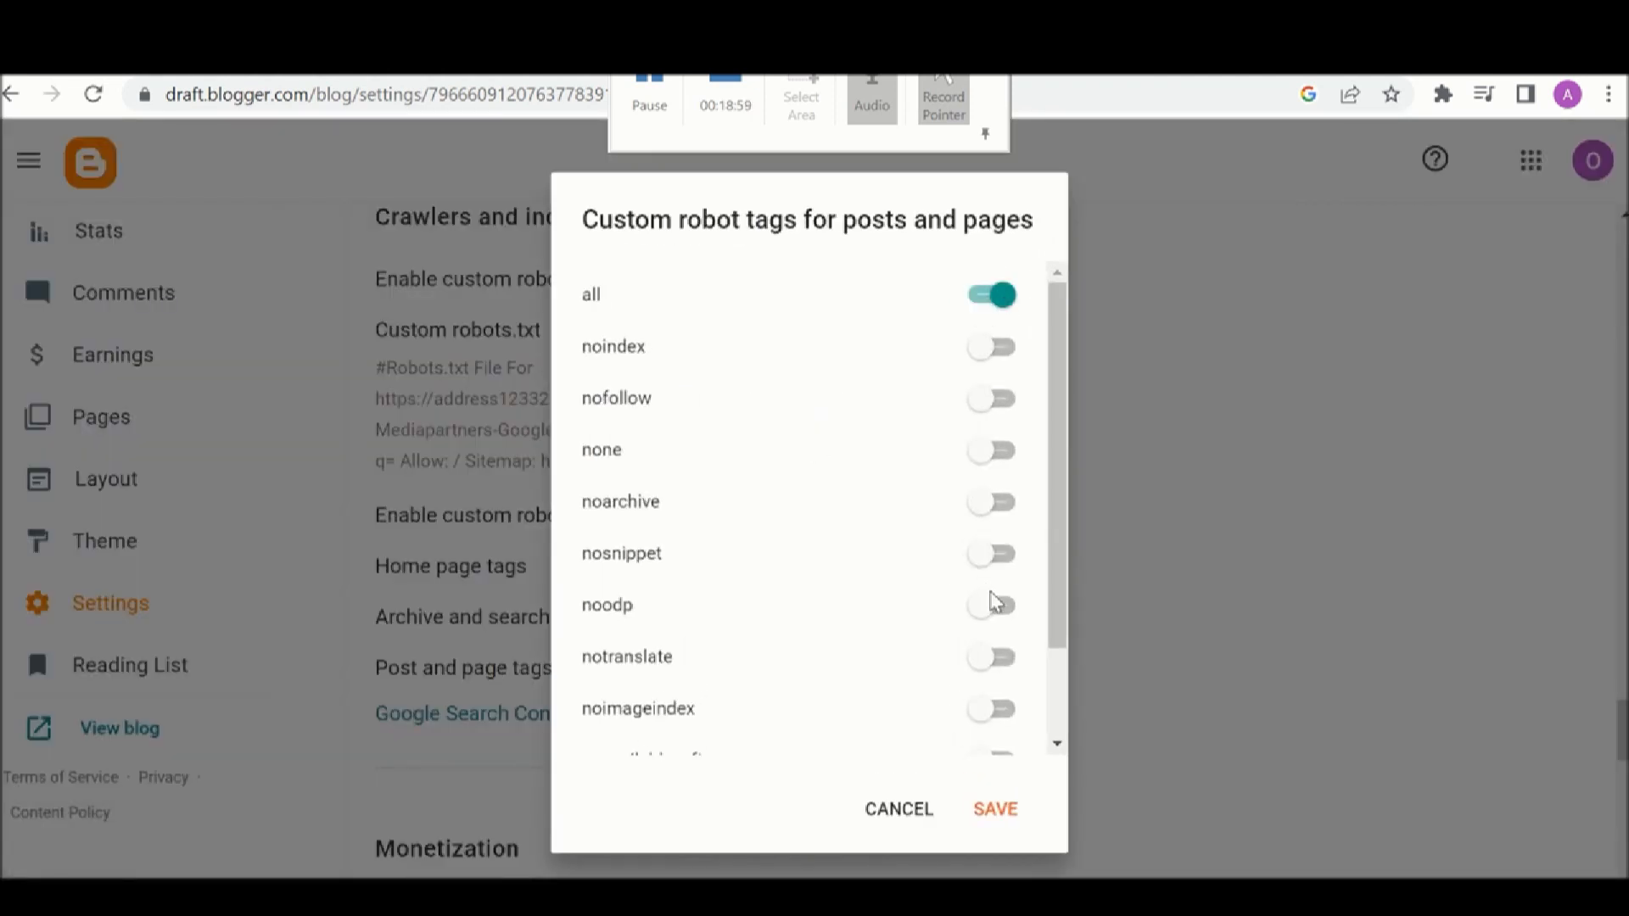
{"action": "left_click", "coordinate": [996, 604]}
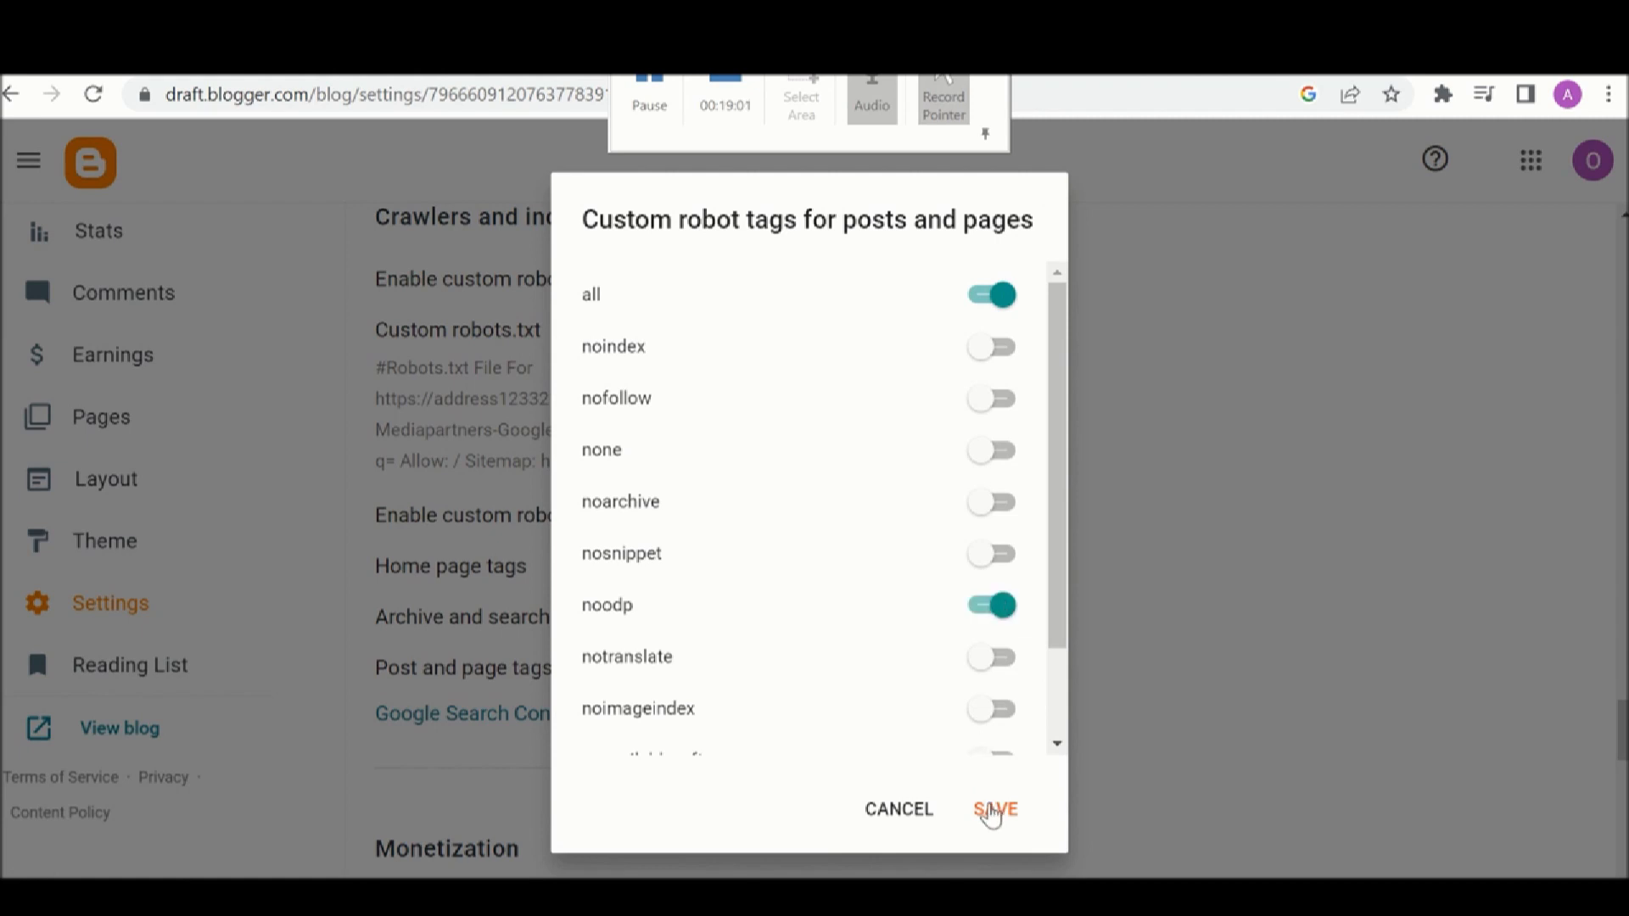
{"action": "left_click", "coordinate": [992, 810]}
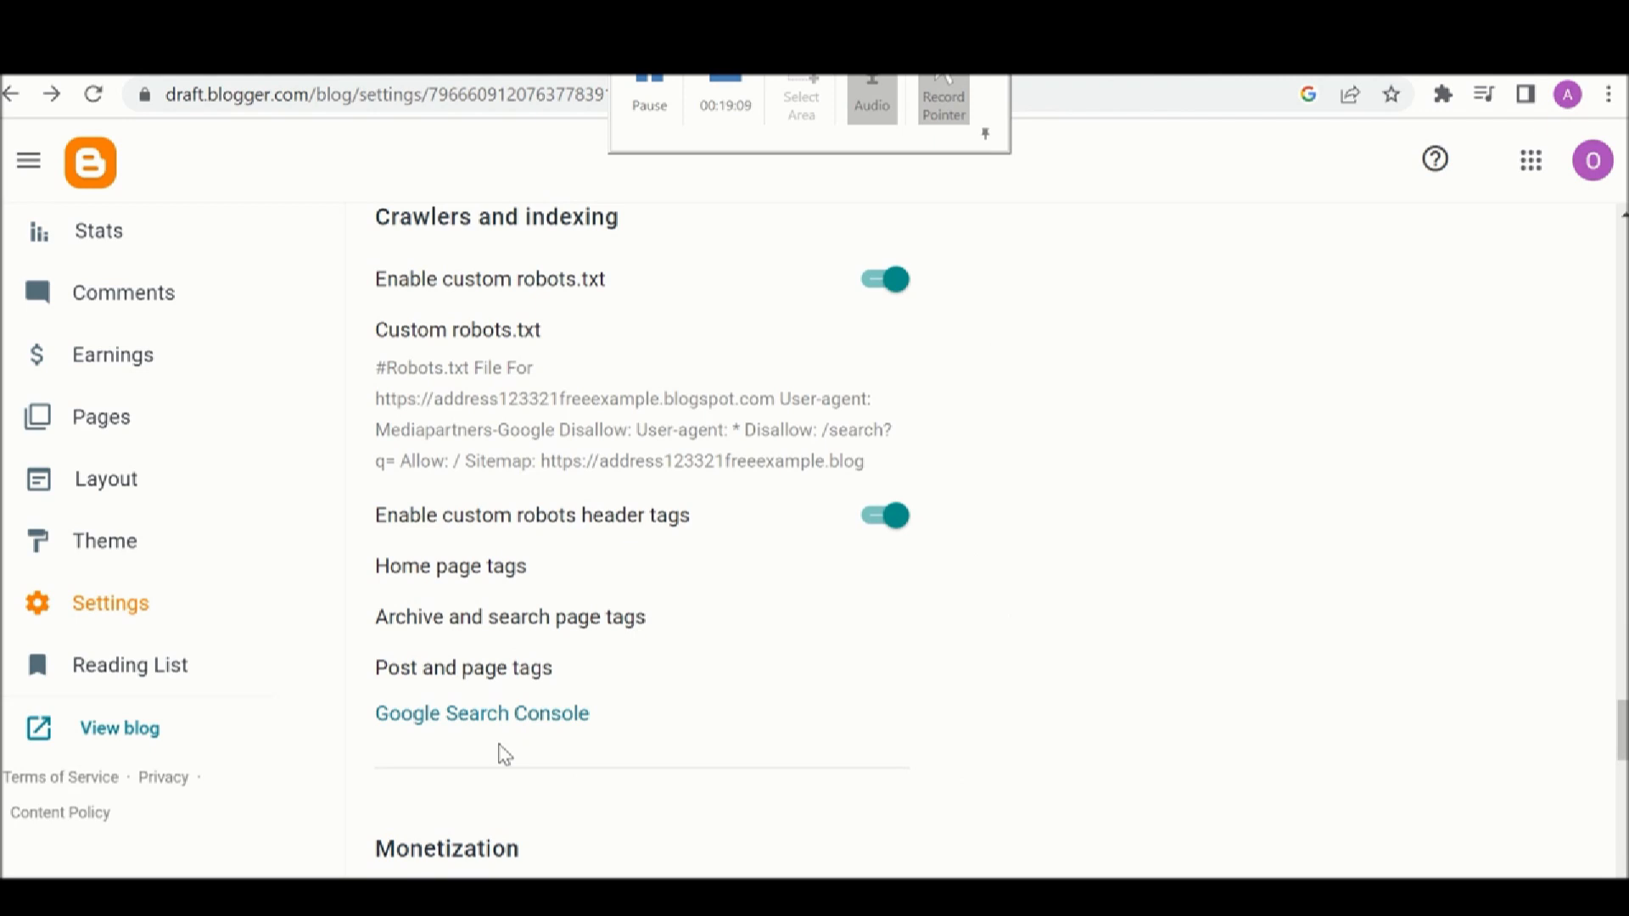
Save the Allow blog feed setting of the site feed with the Full option
{"action": "scroll", "coordinate": [505, 665], "scroll_direction": "down", "scroll_amount": 1}
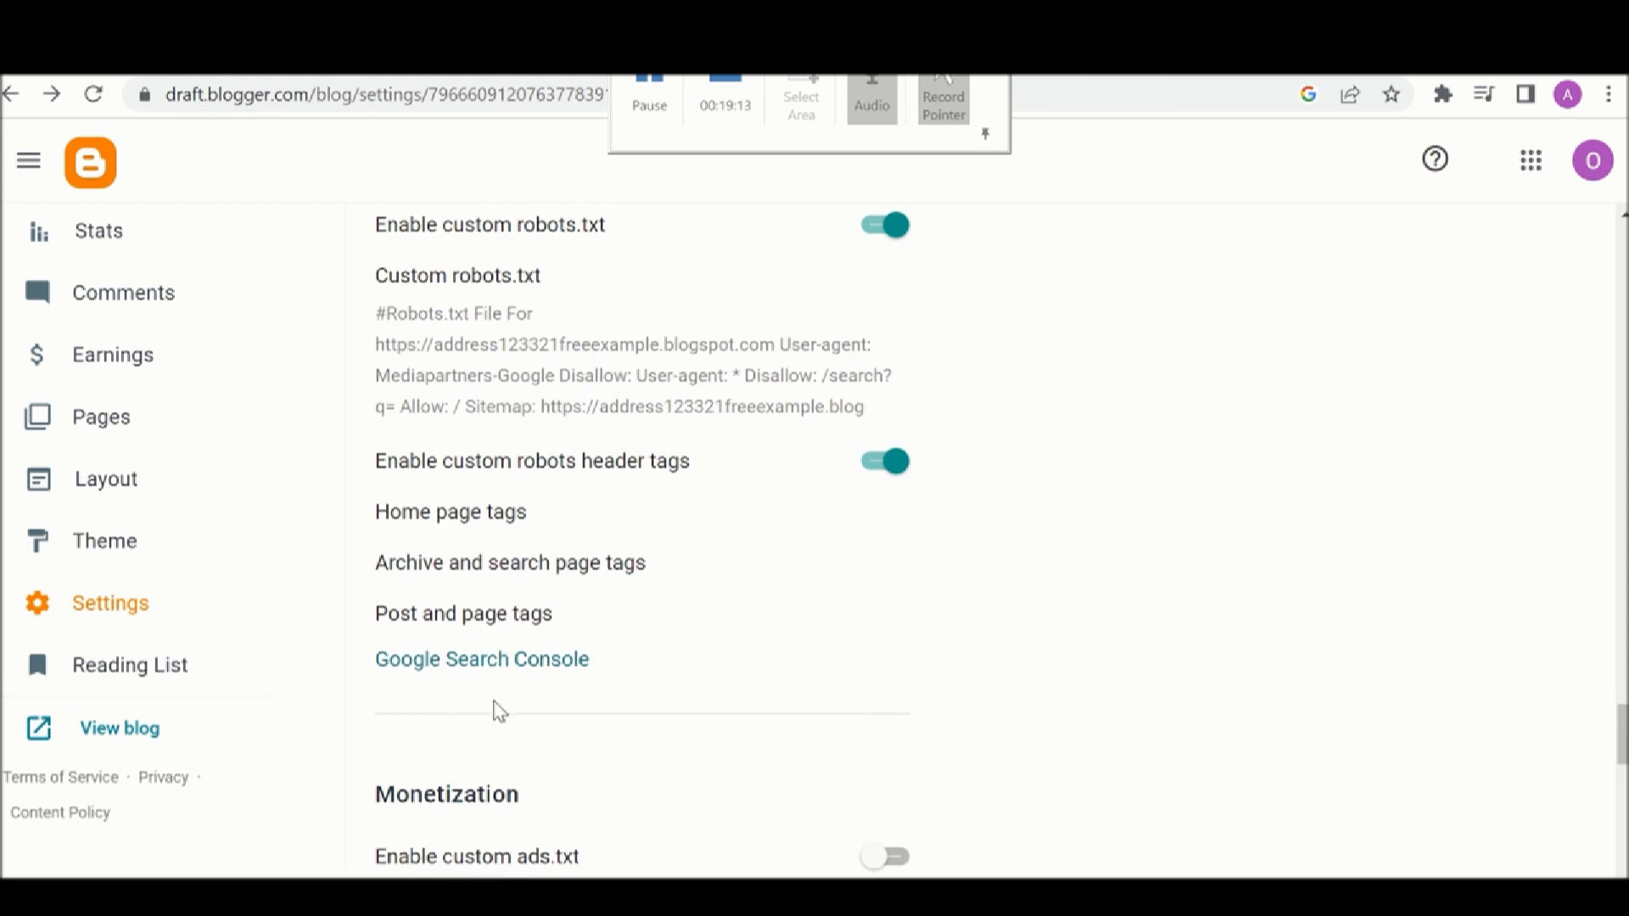
{"action": "scroll", "coordinate": [500, 713], "scroll_direction": "down", "scroll_amount": 4}
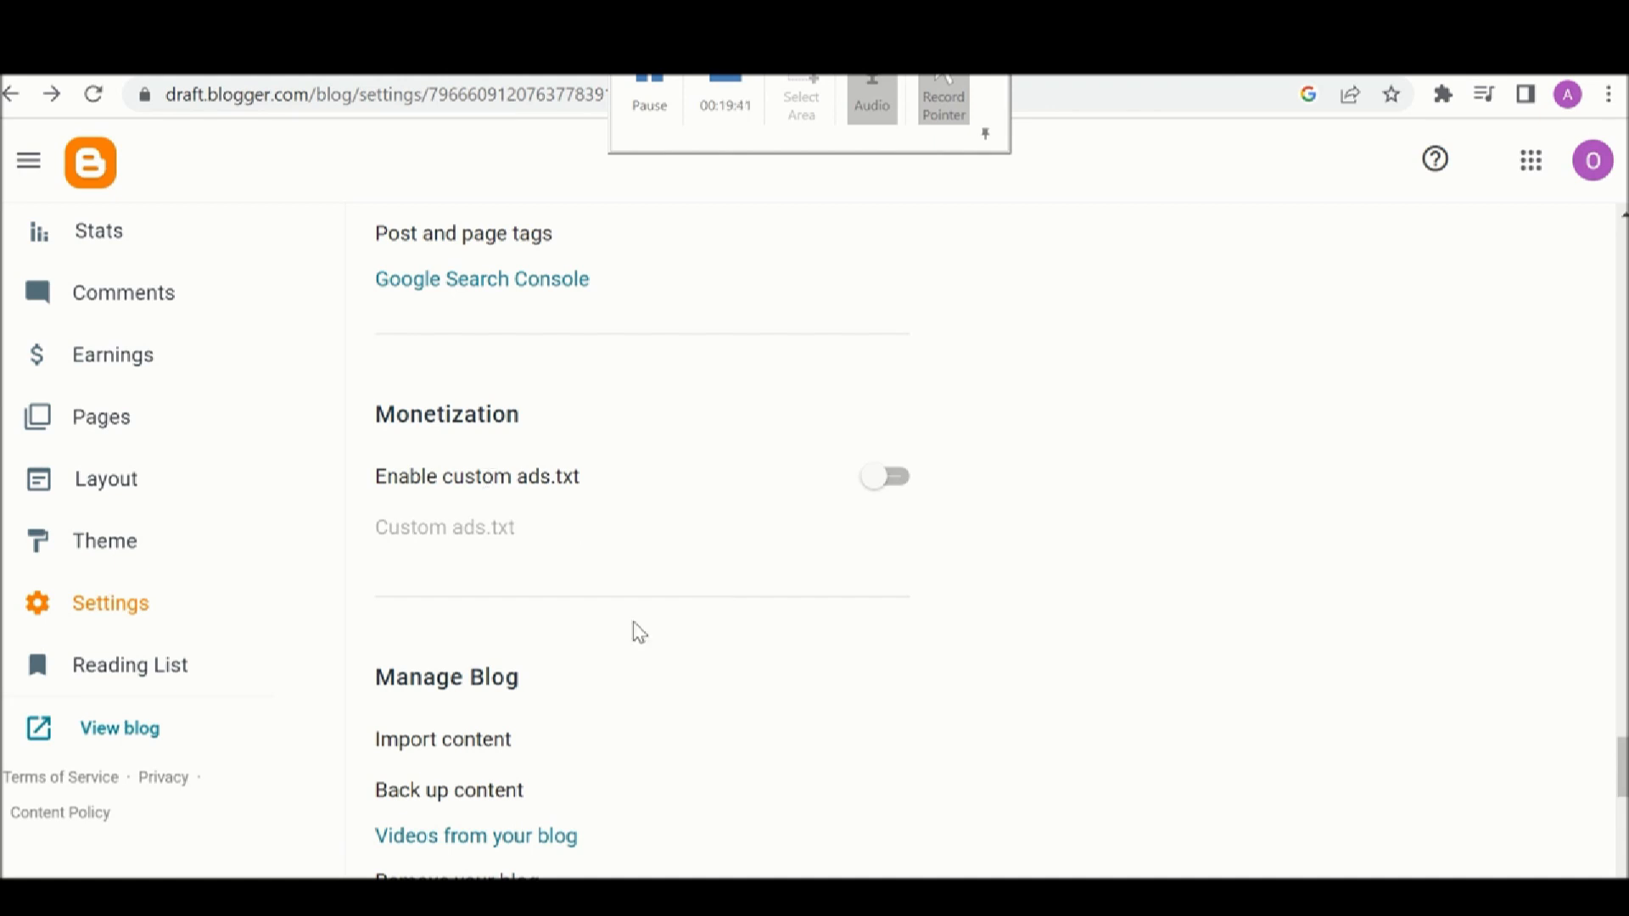
{"action": "scroll", "coordinate": [636, 632], "scroll_direction": "down", "scroll_amount": 2}
{"action": "scroll", "coordinate": [639, 632], "scroll_direction": "down", "scroll_amount": 1}
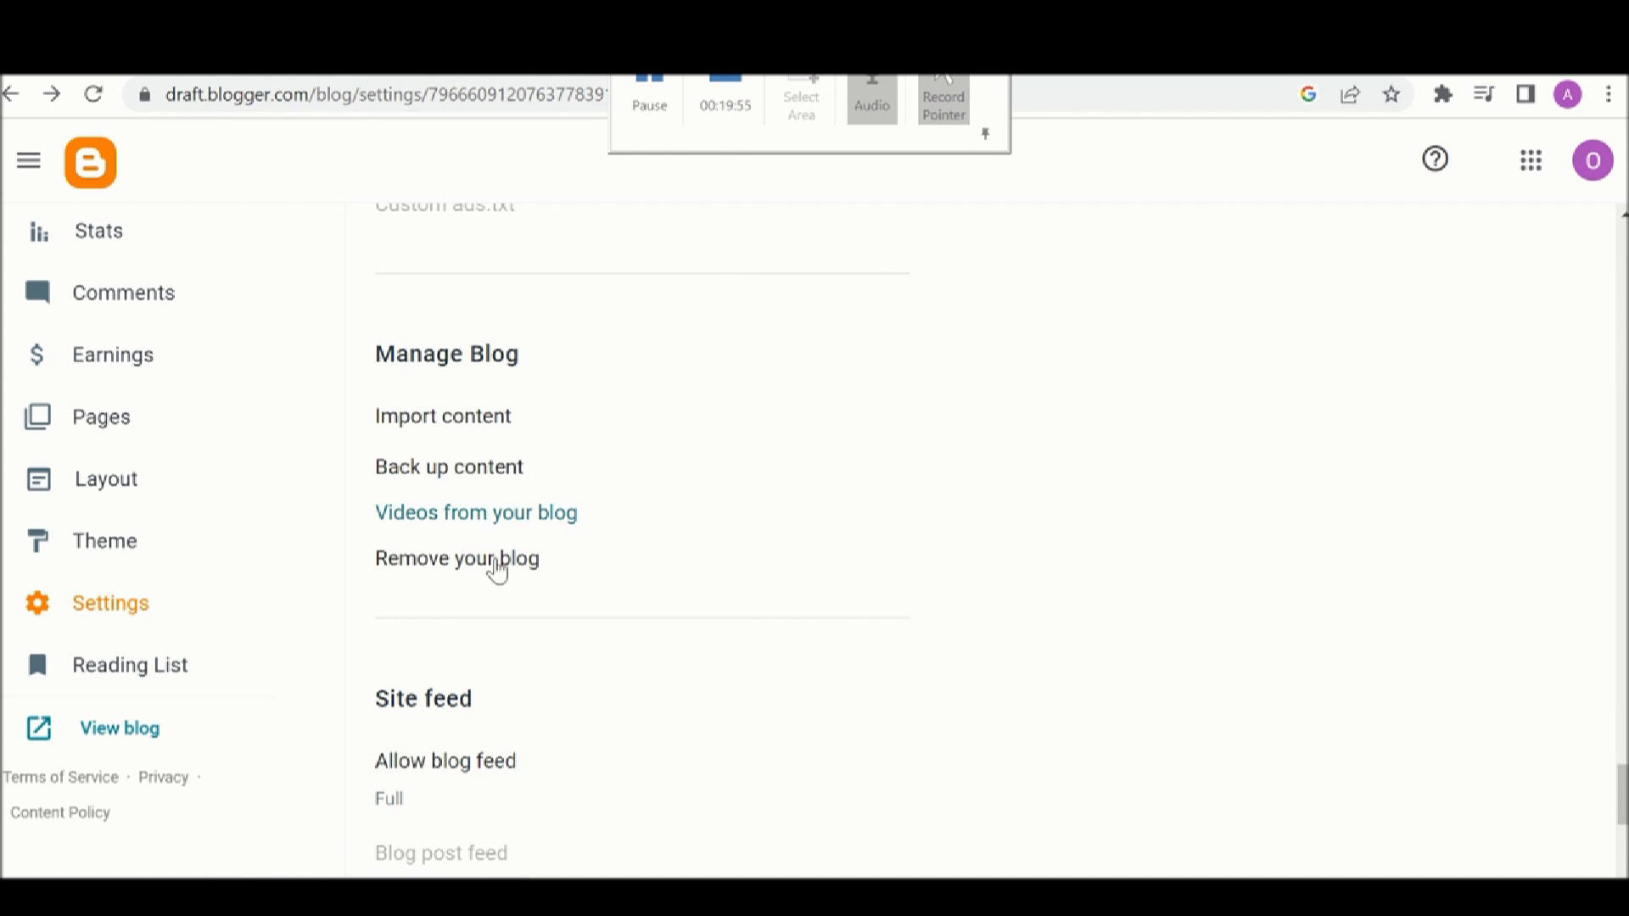
{"action": "scroll", "coordinate": [492, 637], "scroll_direction": "down", "scroll_amount": 3}
{"action": "scroll", "coordinate": [492, 638], "scroll_direction": "down", "scroll_amount": 2}
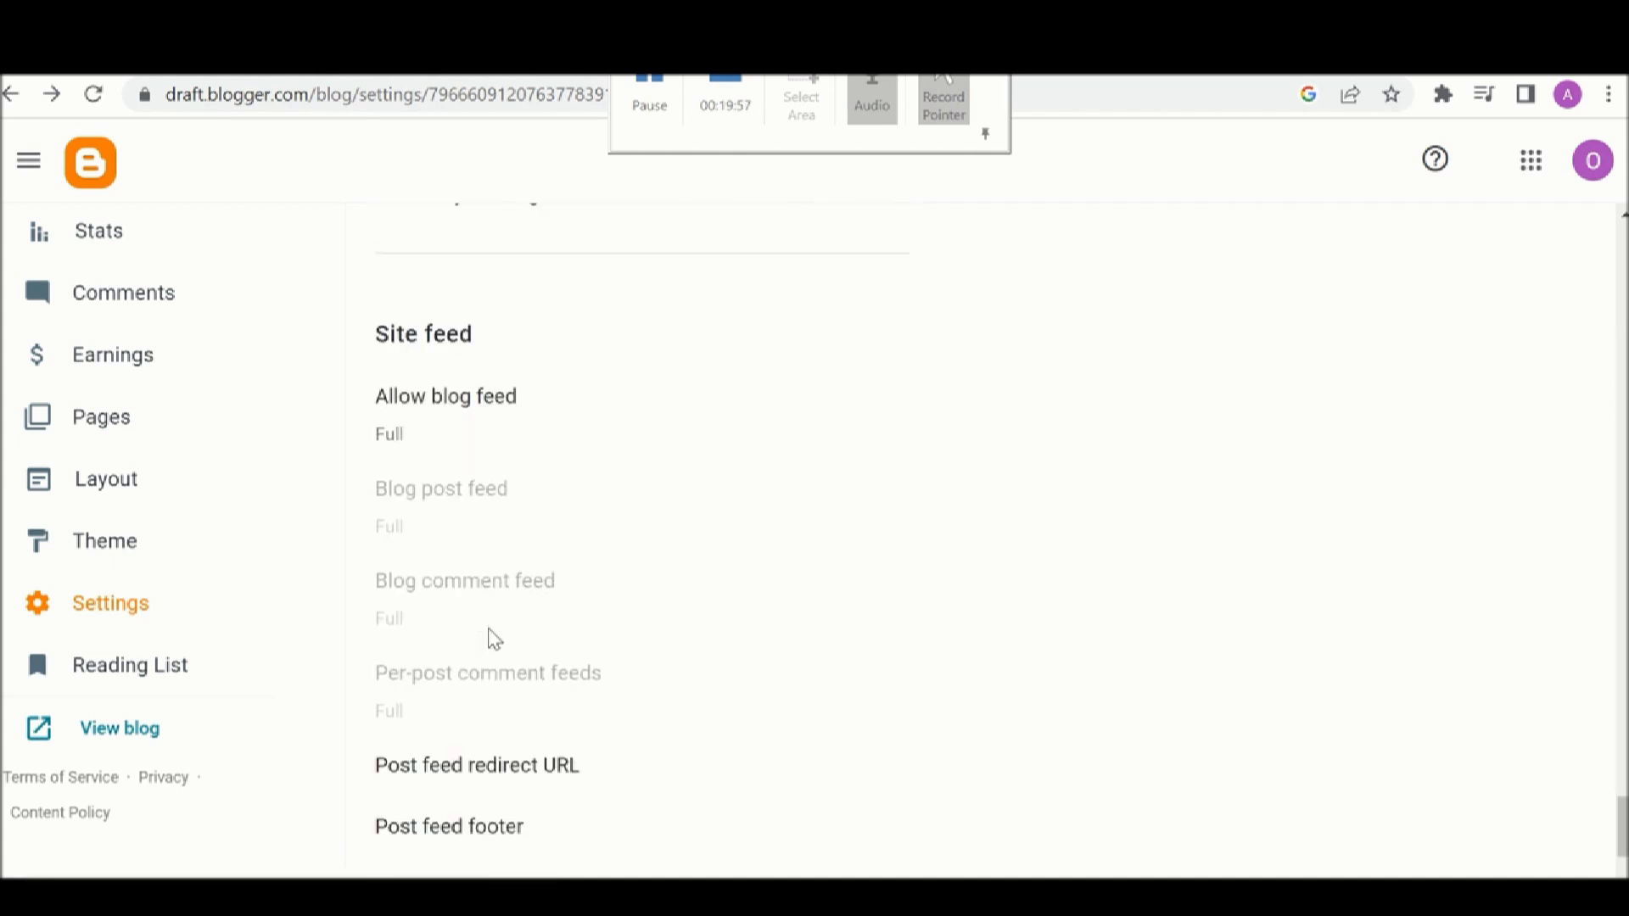
{"action": "left_click", "coordinate": [457, 432]}
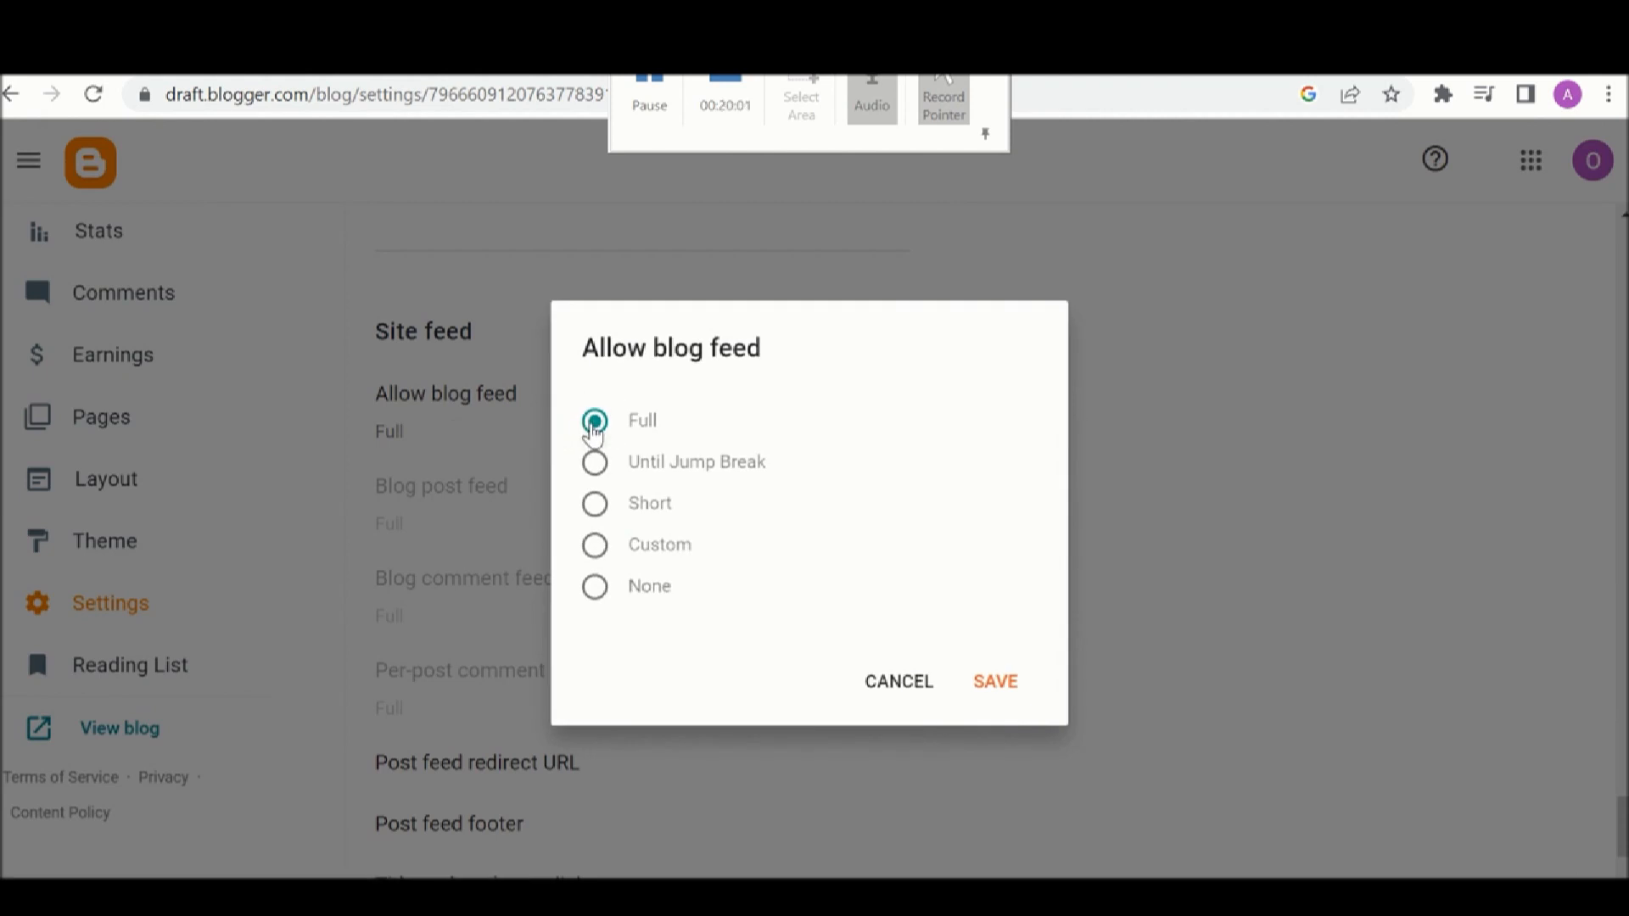
{"action": "left_click", "coordinate": [991, 687]}
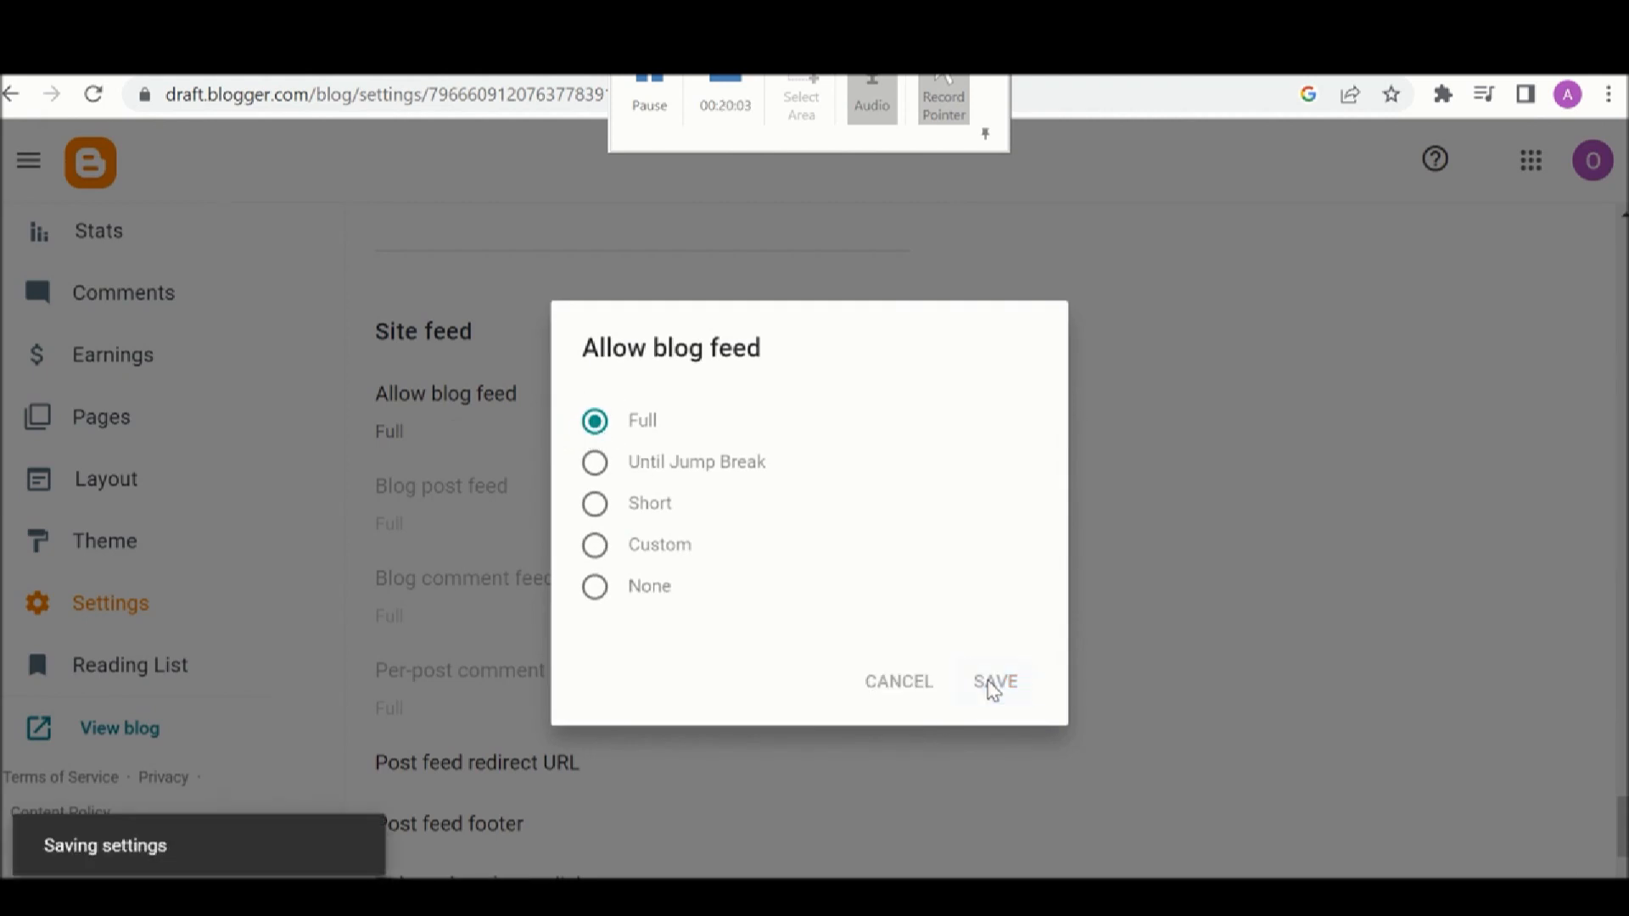
Open the user profile from the General section of the blog settings
{"action": "scroll", "coordinate": [547, 623], "scroll_direction": "down", "scroll_amount": 2}
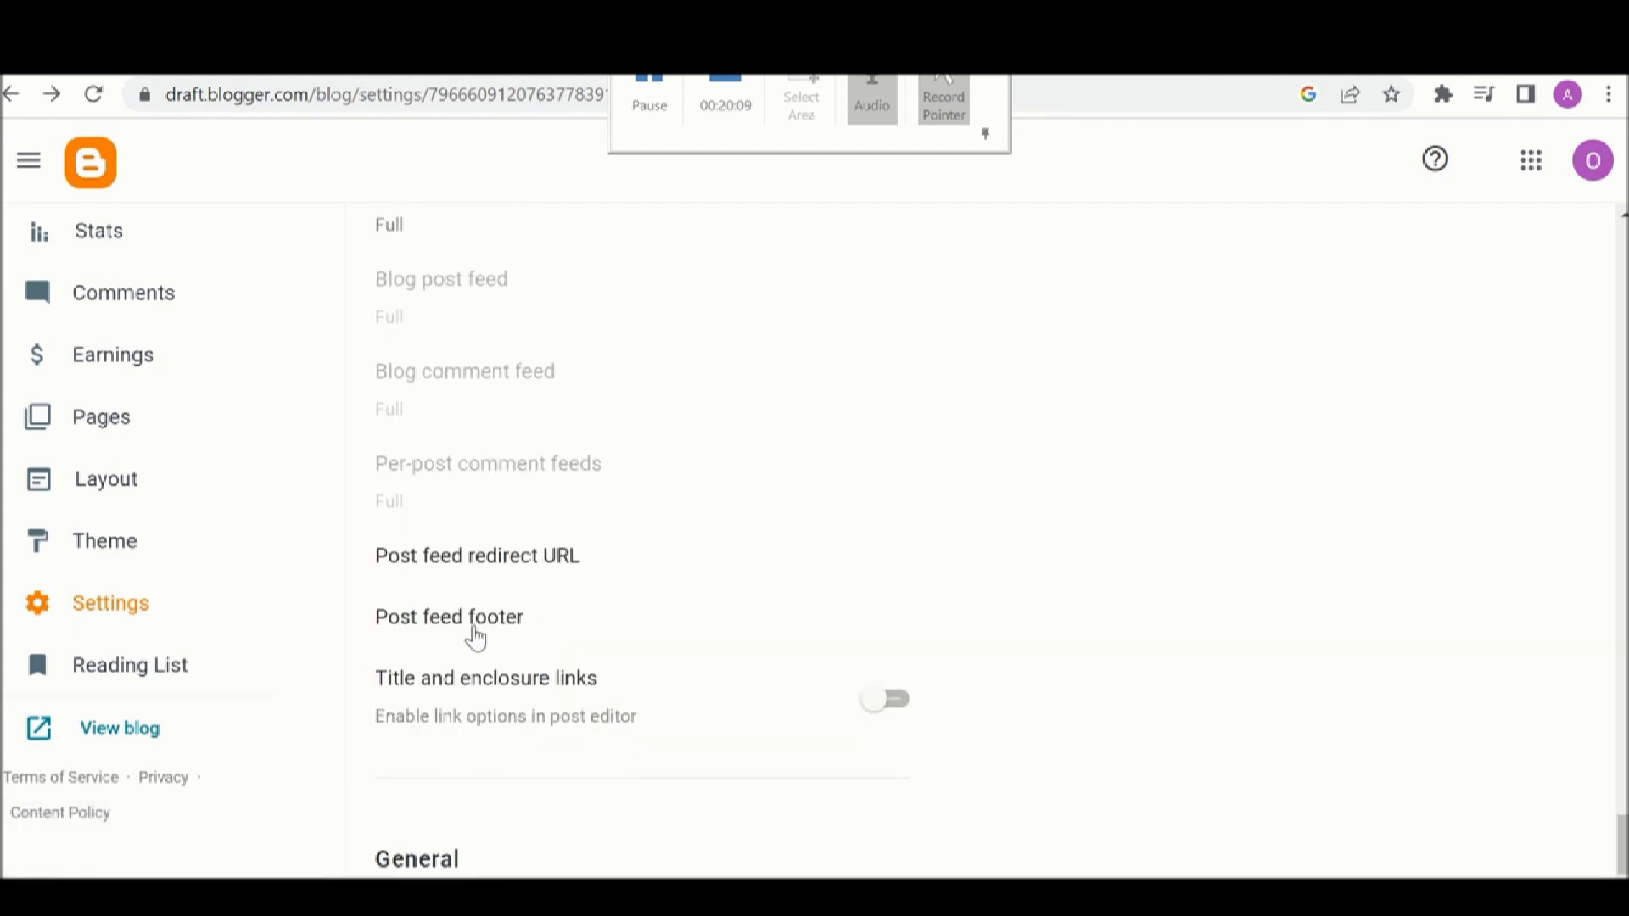
{"action": "scroll", "coordinate": [473, 637], "scroll_direction": "down", "scroll_amount": 1}
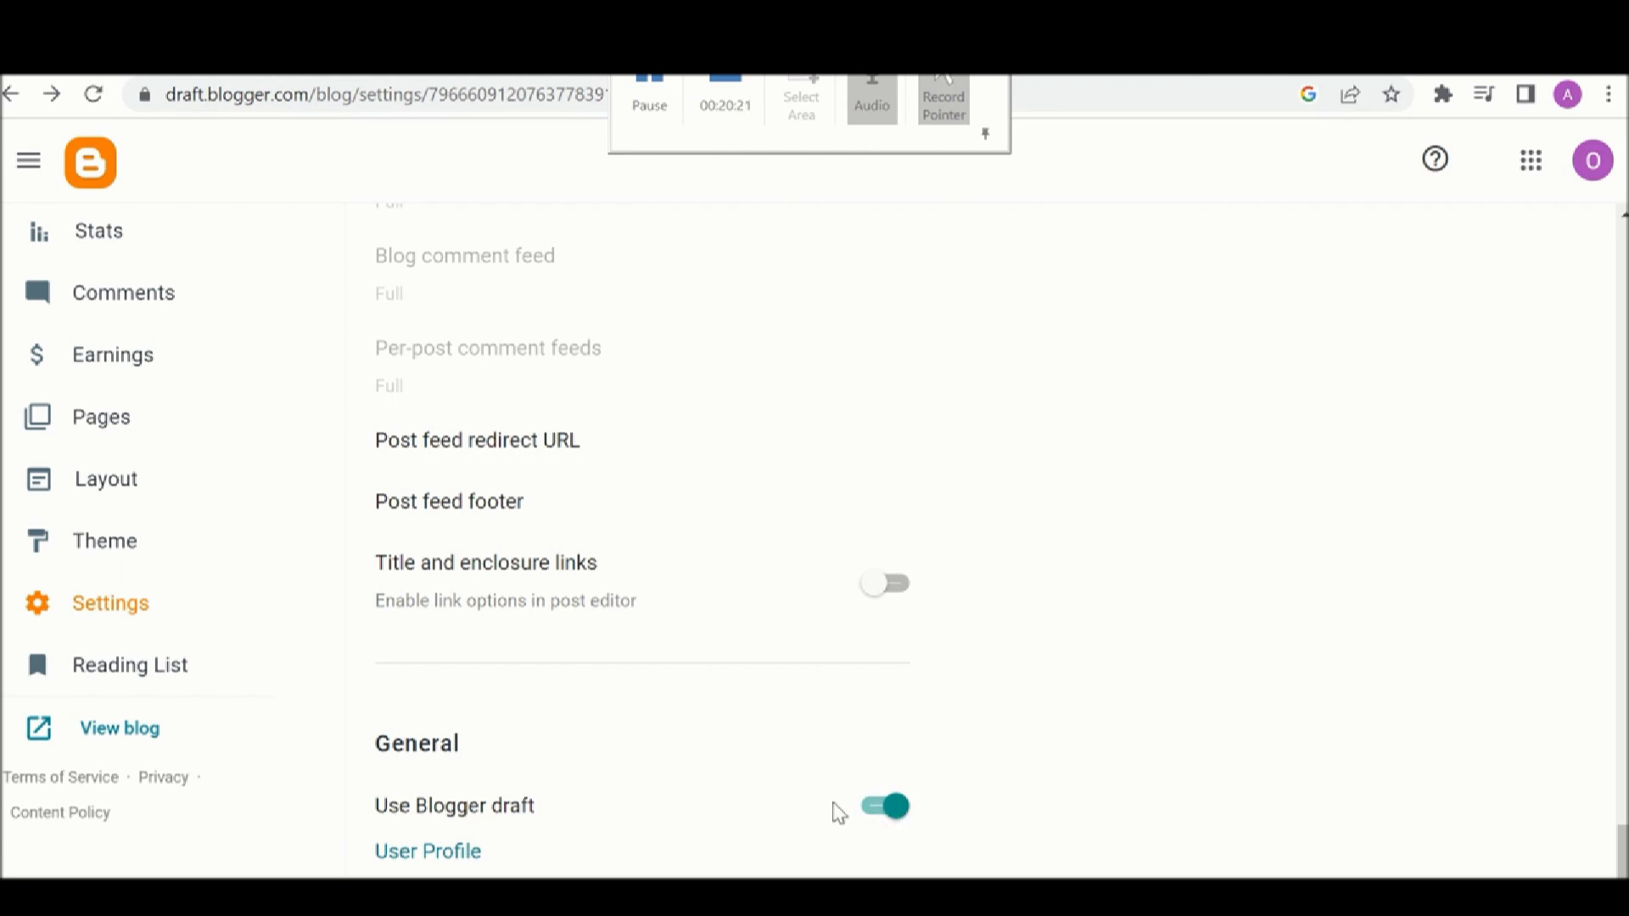
{"action": "left_click", "coordinate": [451, 855]}
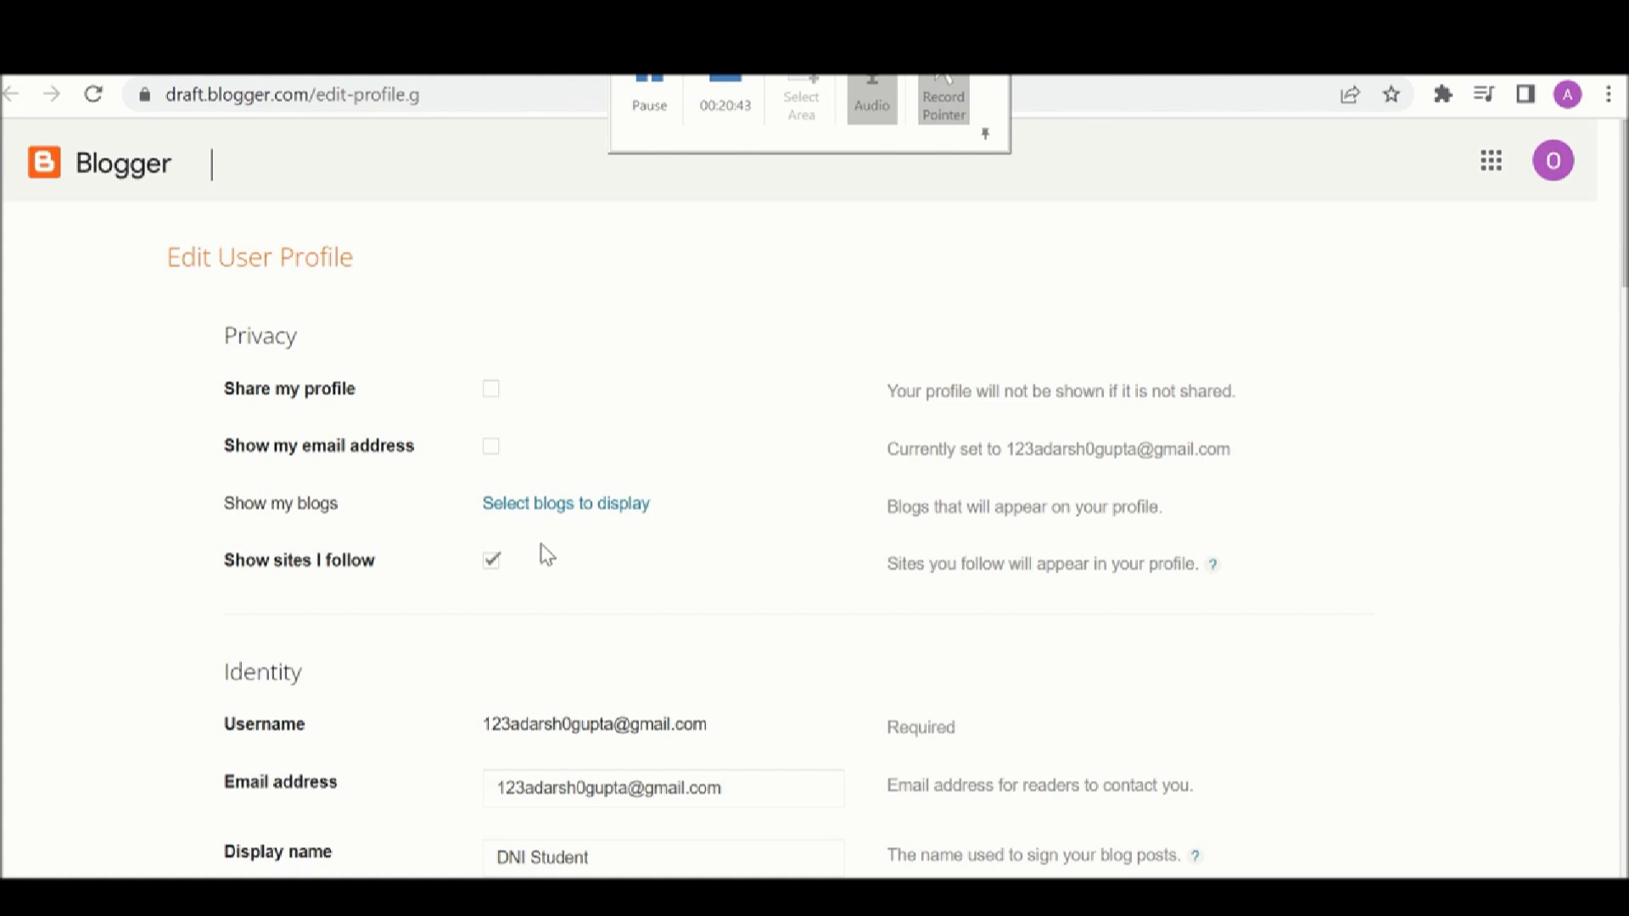
Go through the privacy, identity, photo, location, work and additional information fields of the user profile and save it
{"action": "scroll", "coordinate": [396, 577], "scroll_direction": "down", "scroll_amount": 2}
{"action": "scroll", "coordinate": [396, 577], "scroll_direction": "down", "scroll_amount": 5}
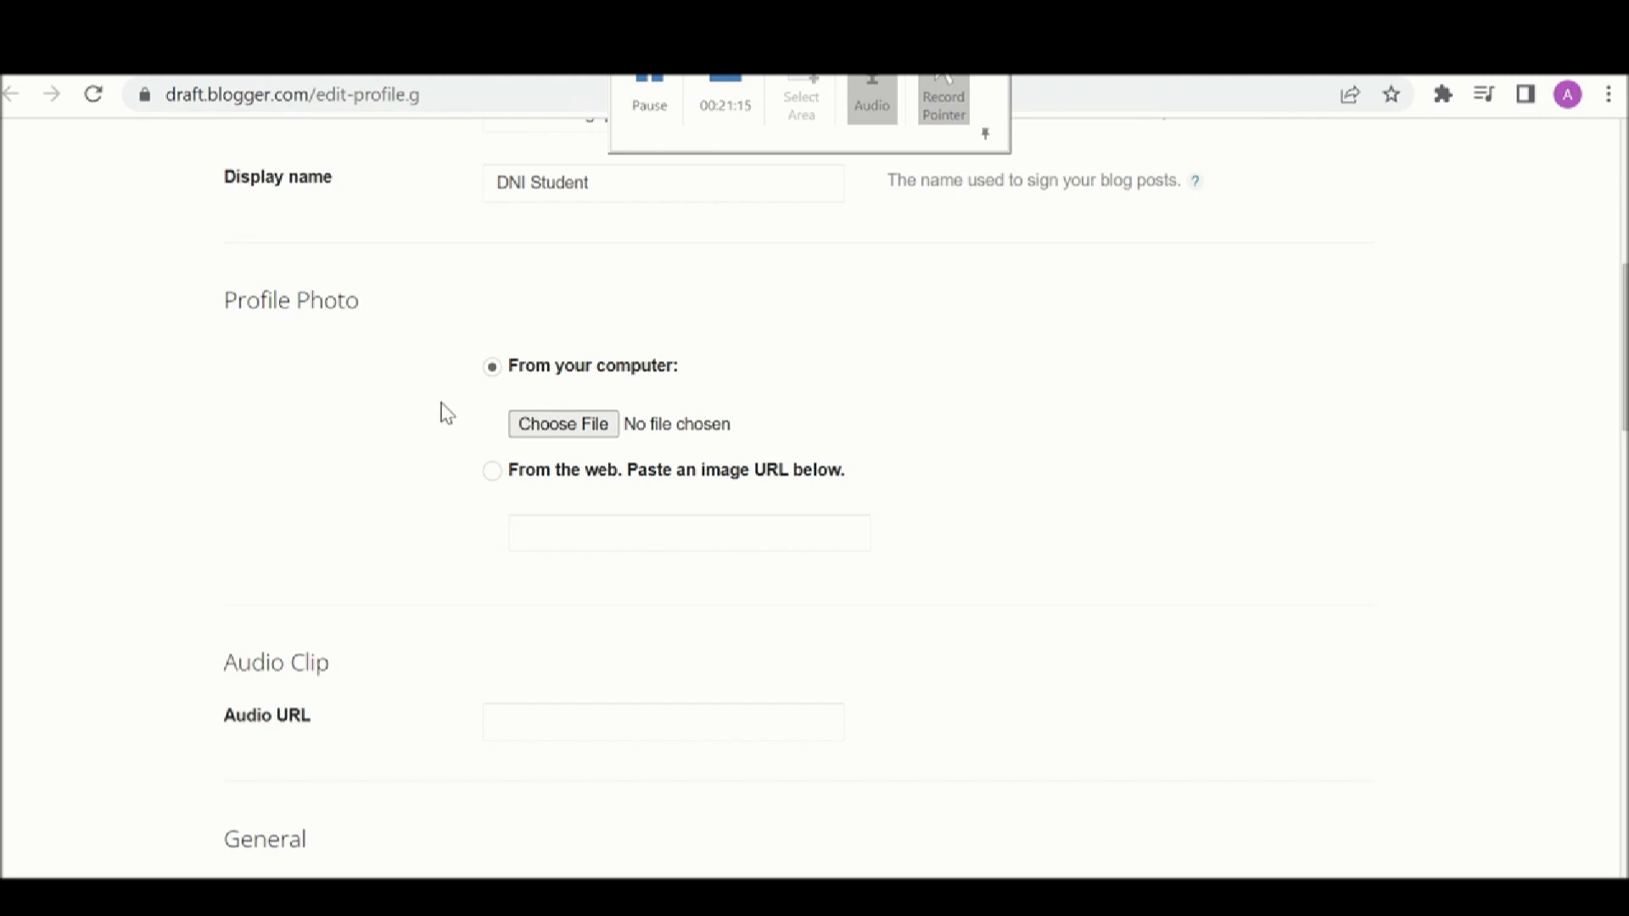
{"action": "scroll", "coordinate": [435, 430], "scroll_direction": "down", "scroll_amount": 2}
{"action": "scroll", "coordinate": [434, 431], "scroll_direction": "down", "scroll_amount": 2}
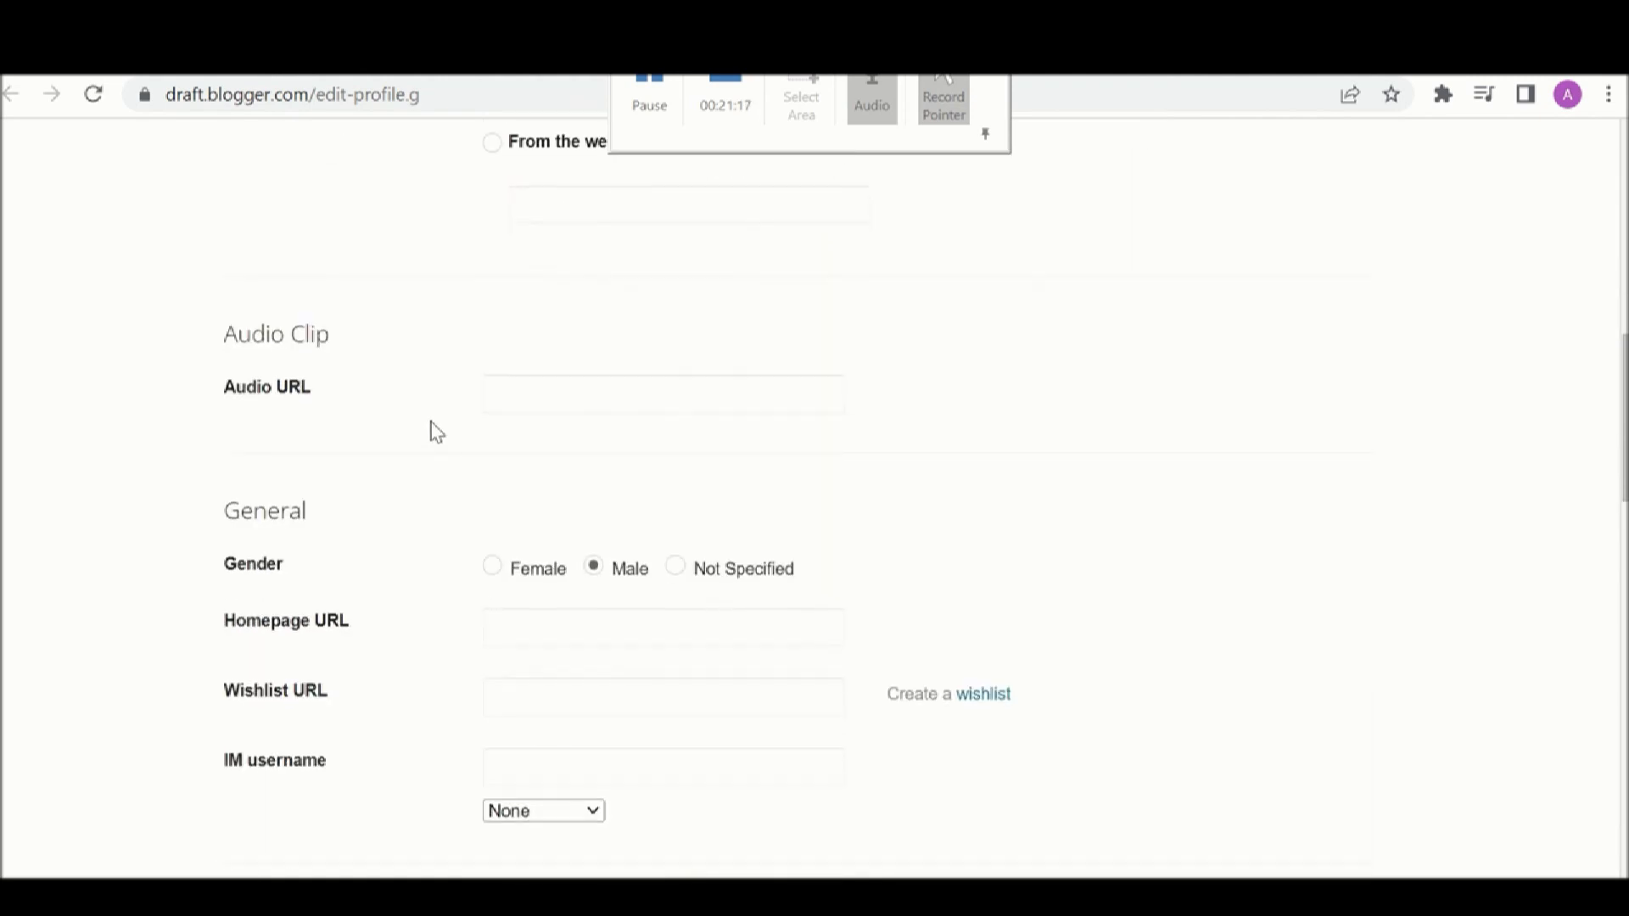
{"action": "scroll", "coordinate": [435, 431], "scroll_direction": "down", "scroll_amount": 1}
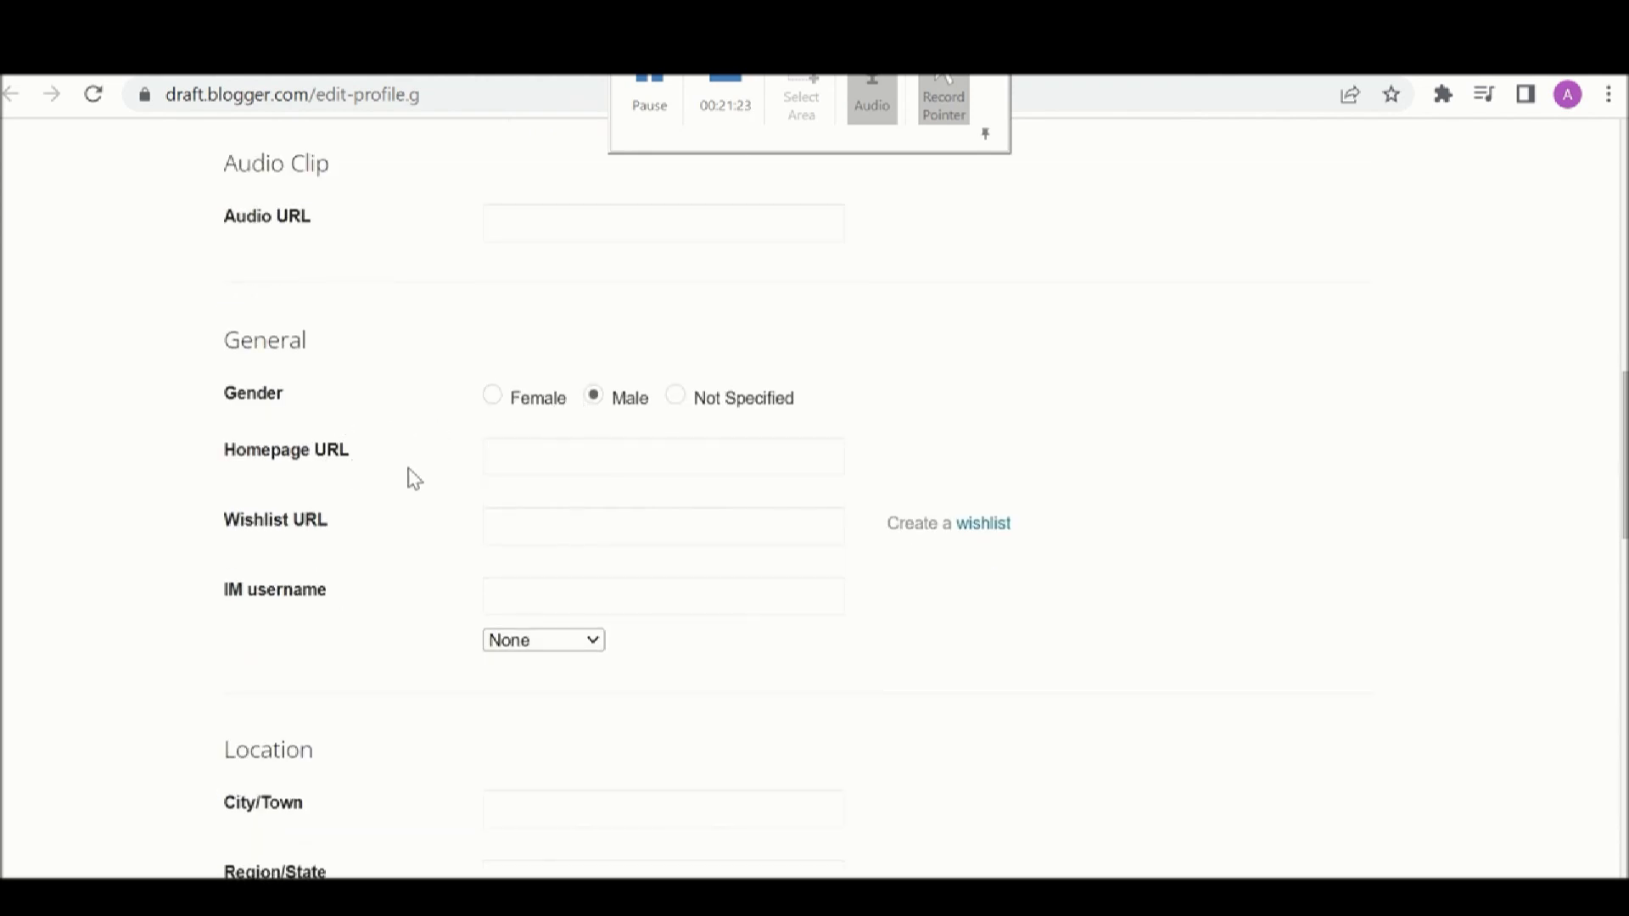
{"action": "scroll", "coordinate": [349, 636], "scroll_direction": "down", "scroll_amount": 7}
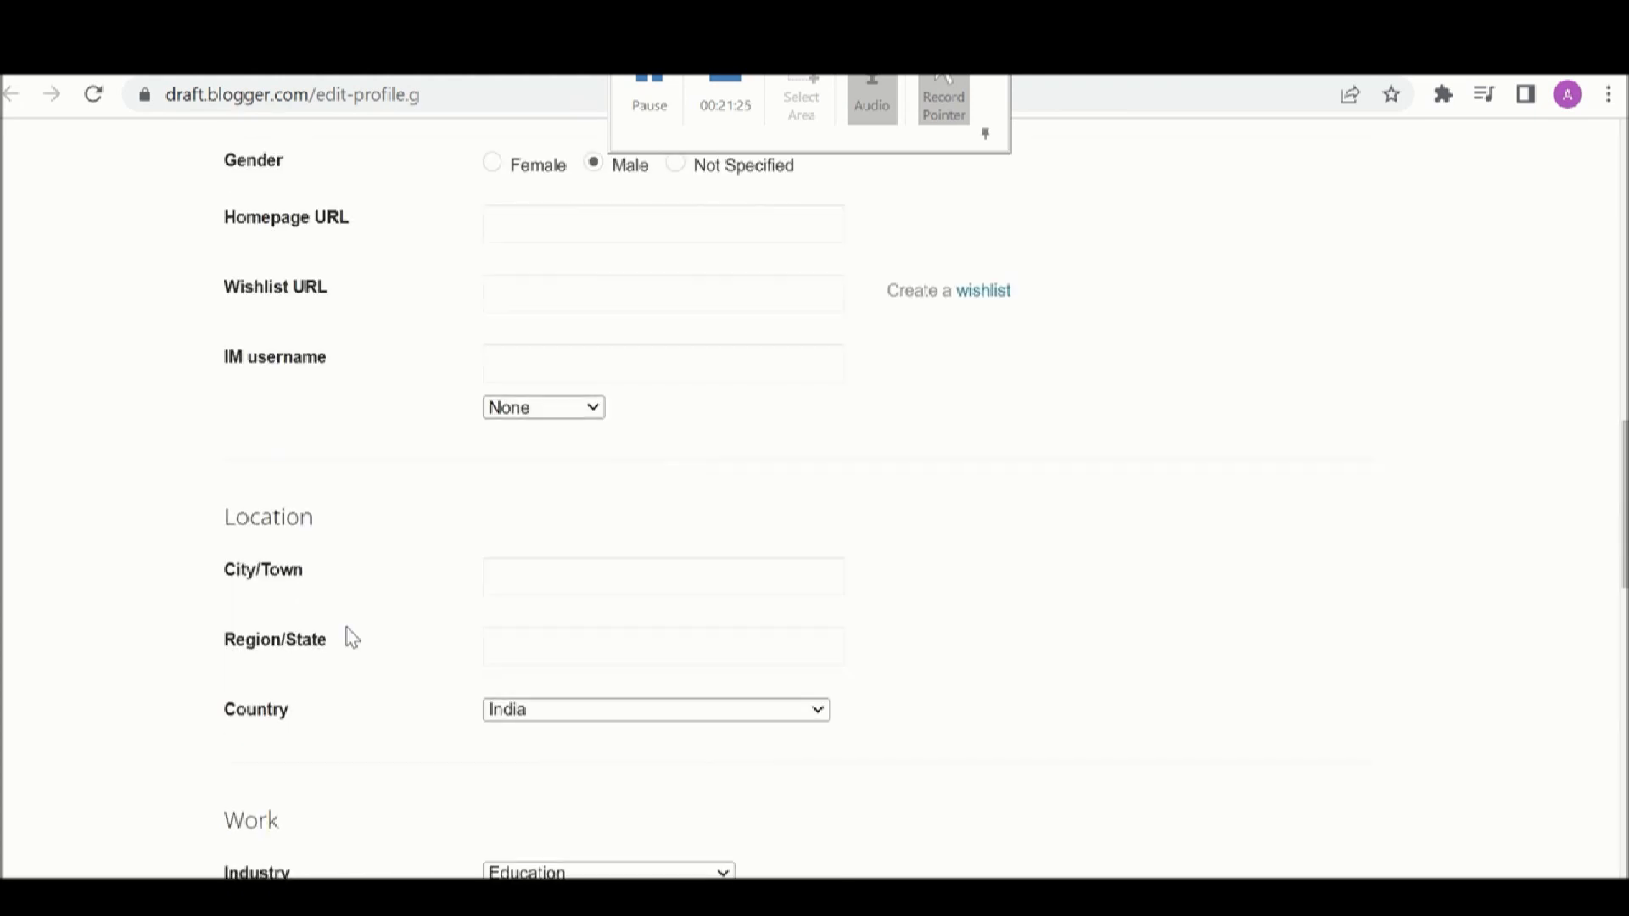
{"action": "scroll", "coordinate": [348, 629], "scroll_direction": "down", "scroll_amount": 5}
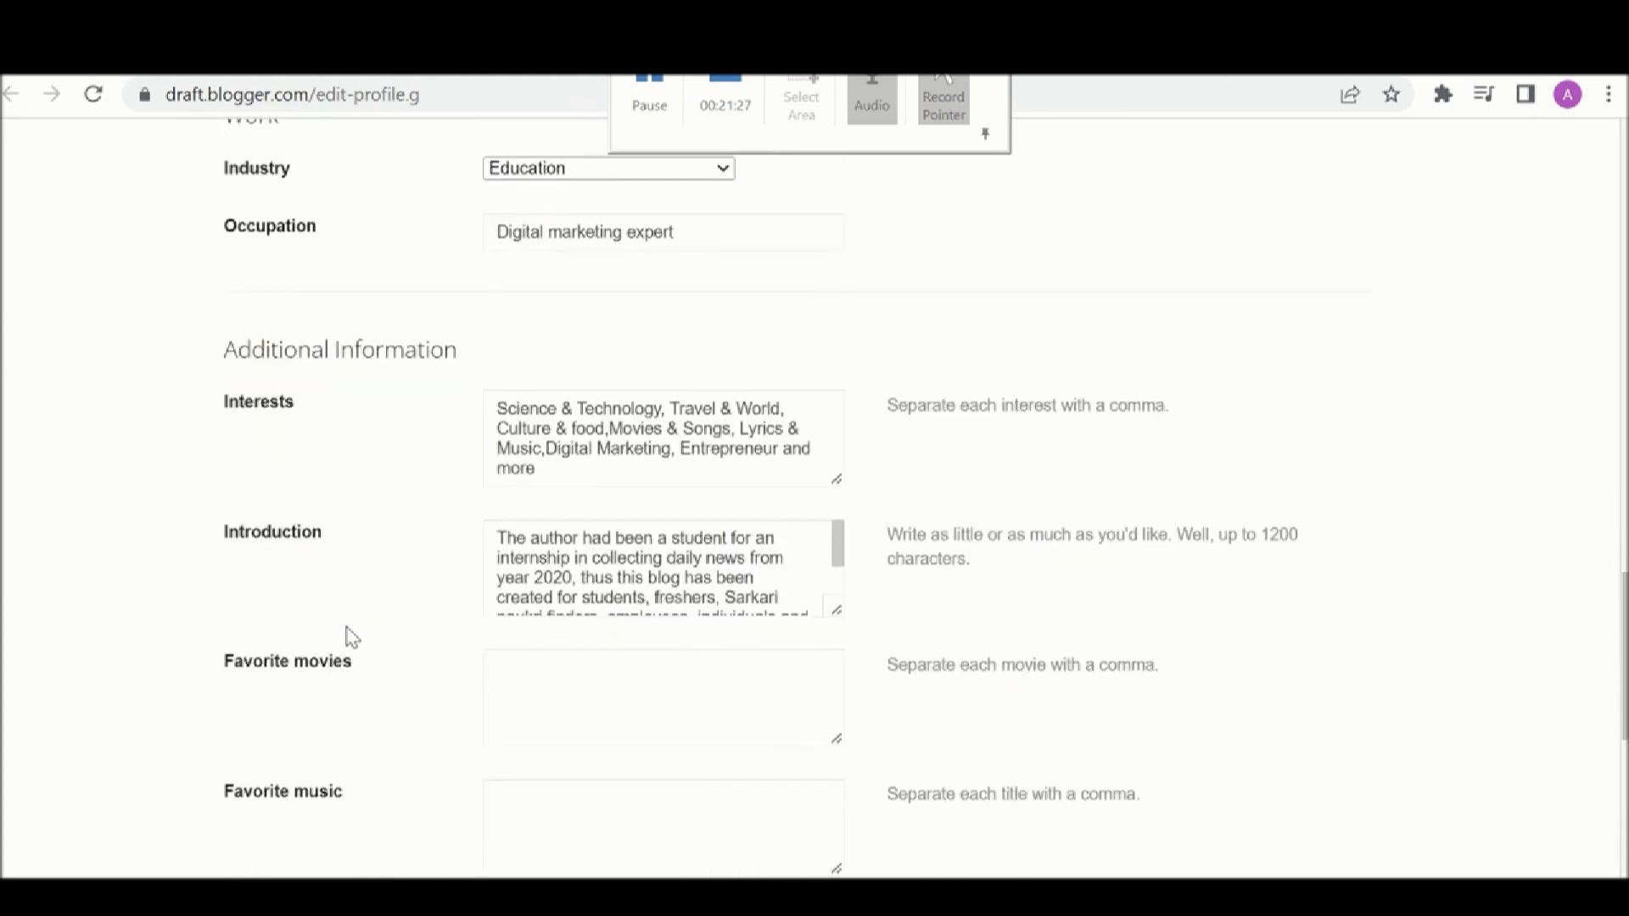
{"action": "scroll", "coordinate": [350, 634], "scroll_direction": "down", "scroll_amount": 5}
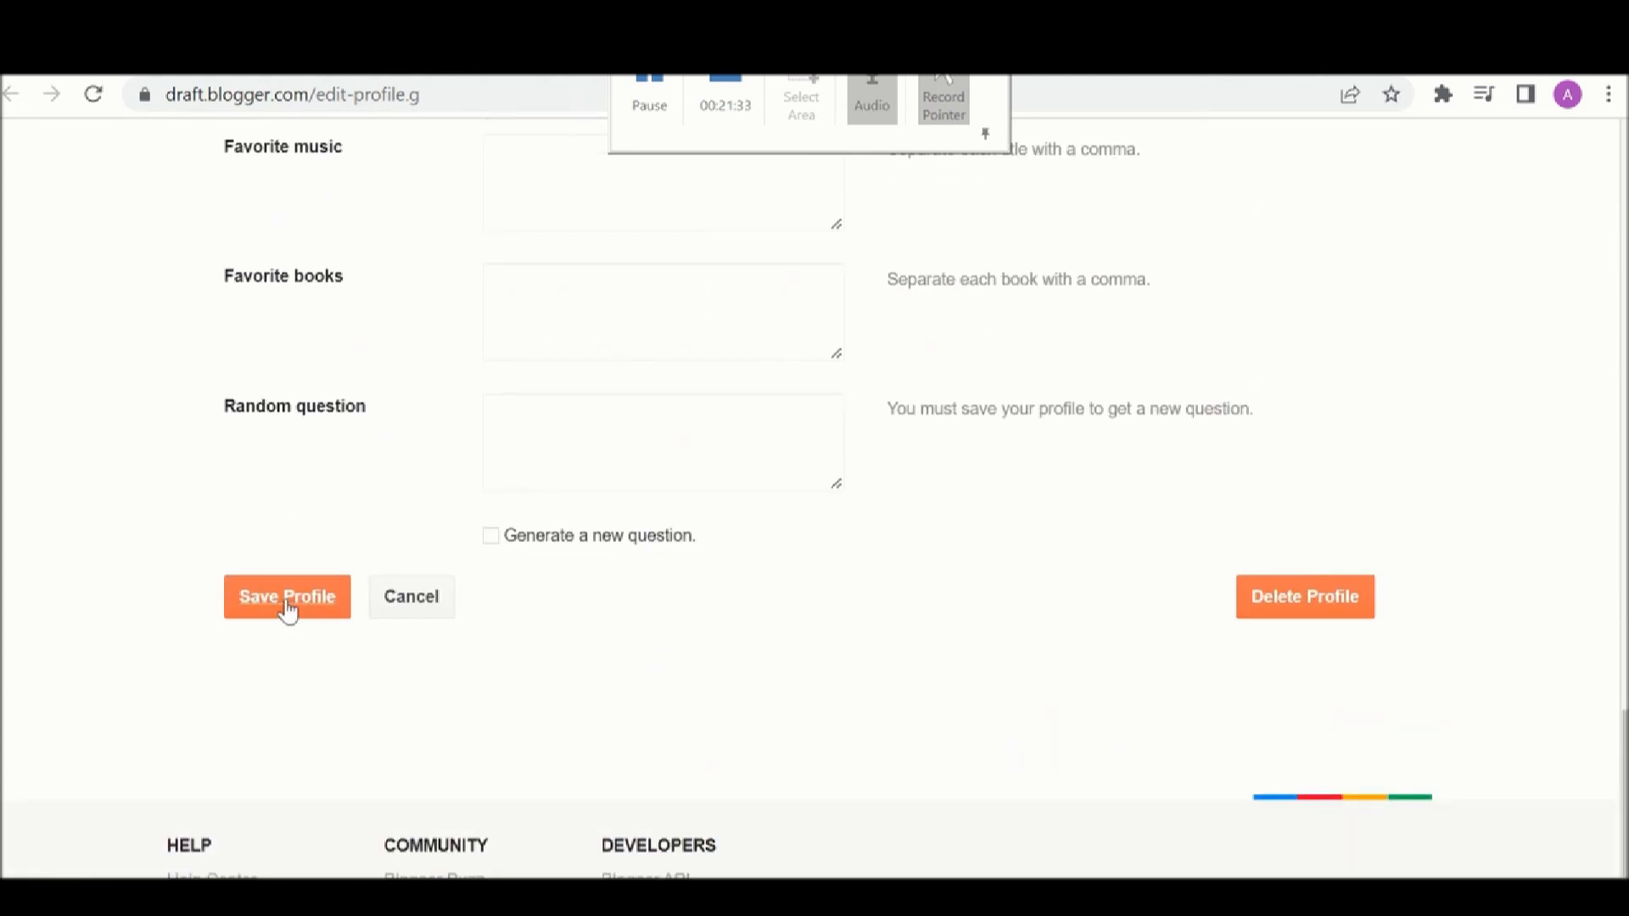
{"action": "left_click", "coordinate": [288, 609]}
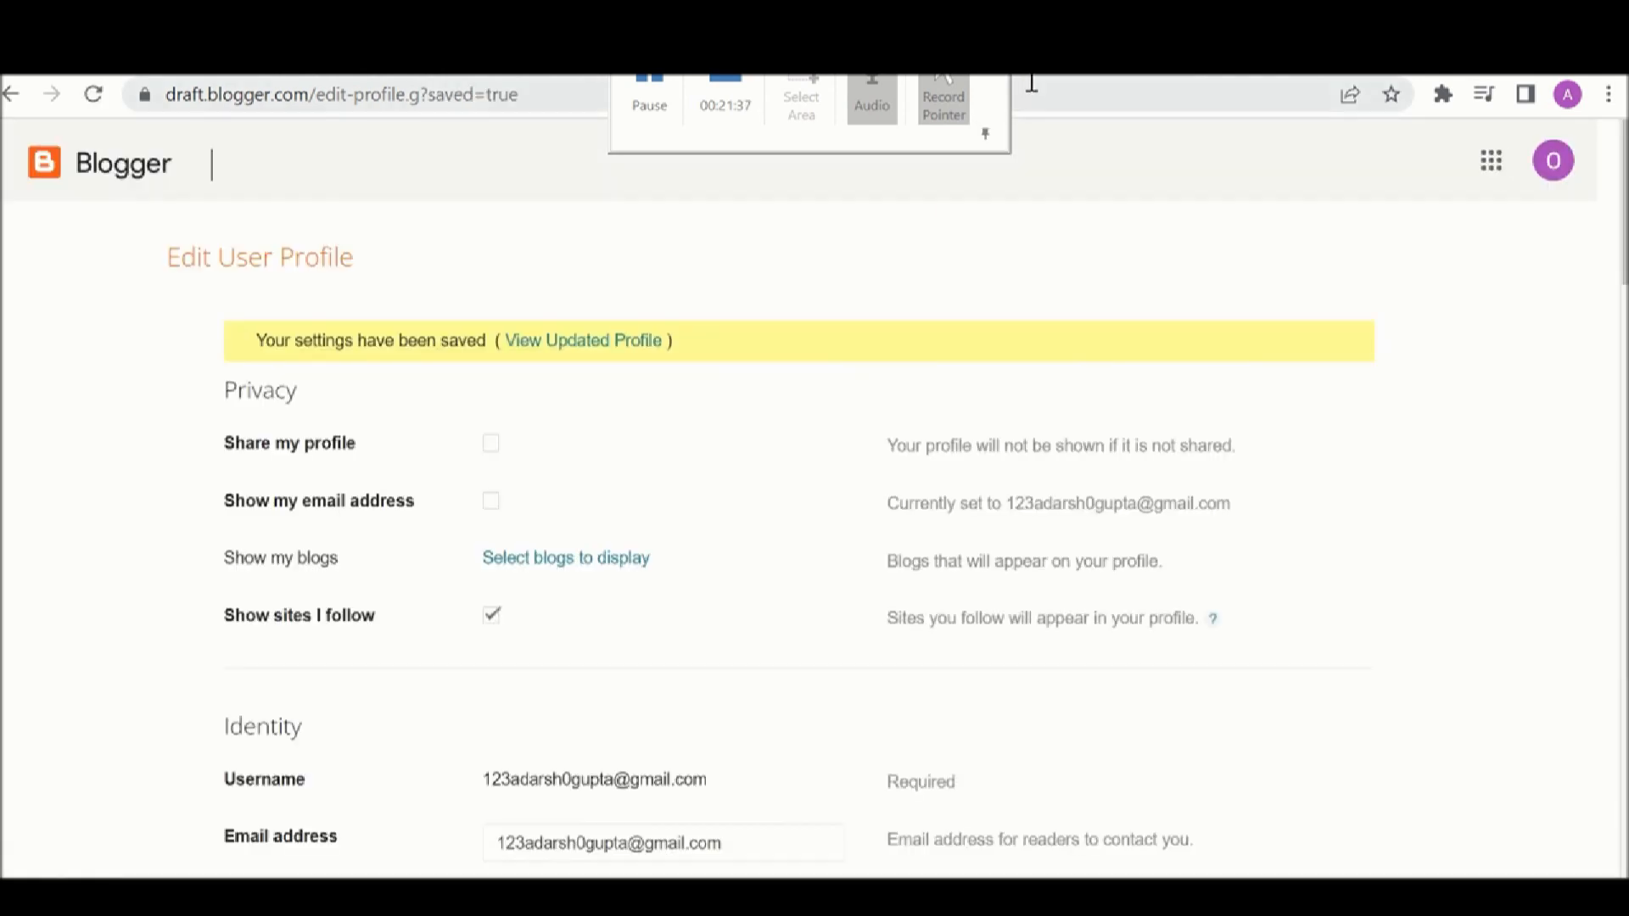
Return to the blog's dashboard, open the published post "Dummy Blogpost" for editing and look through its text
{"action": "left_click", "coordinate": [1015, 75]}
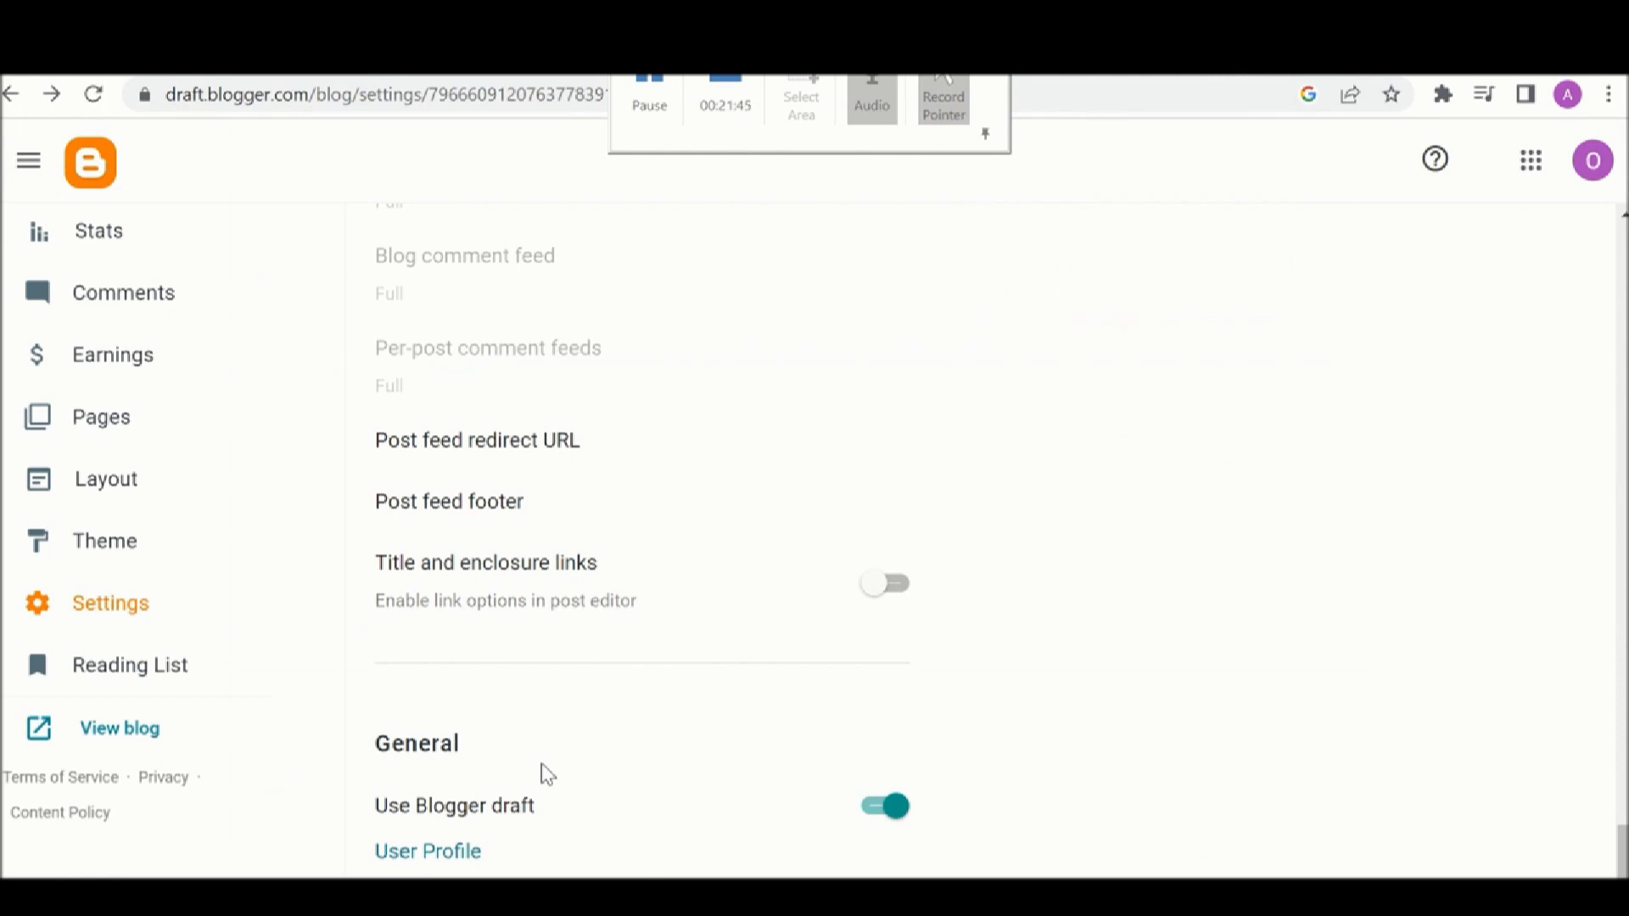
{"action": "scroll", "coordinate": [101, 420], "scroll_direction": "up", "scroll_amount": 3}
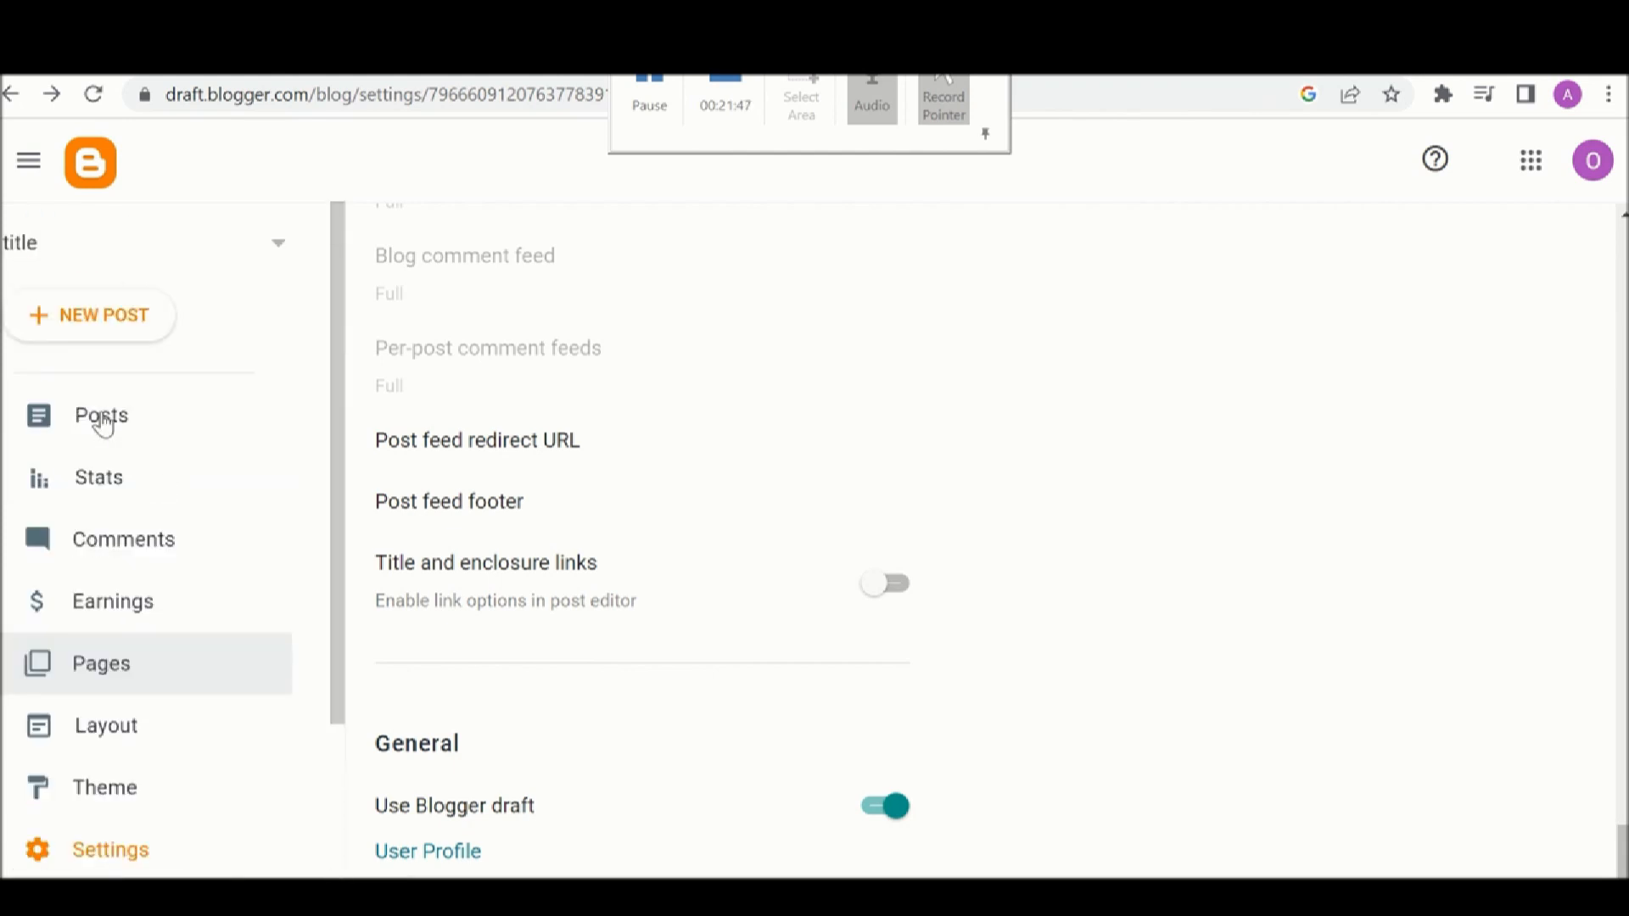
{"action": "left_click", "coordinate": [103, 424]}
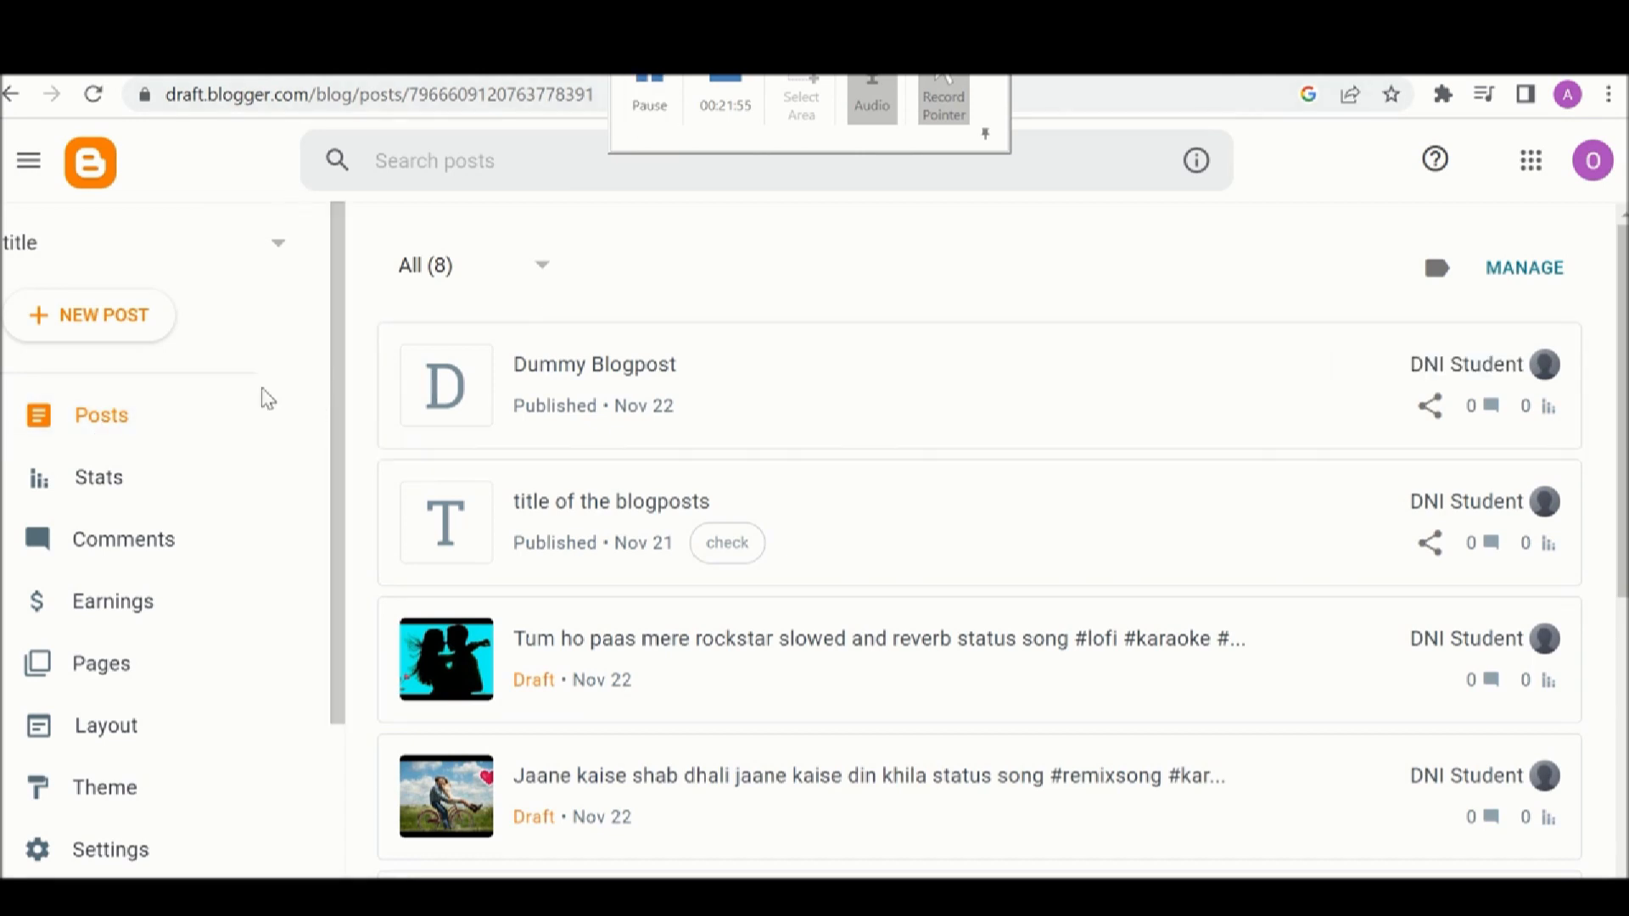
{"action": "left_click", "coordinate": [634, 381]}
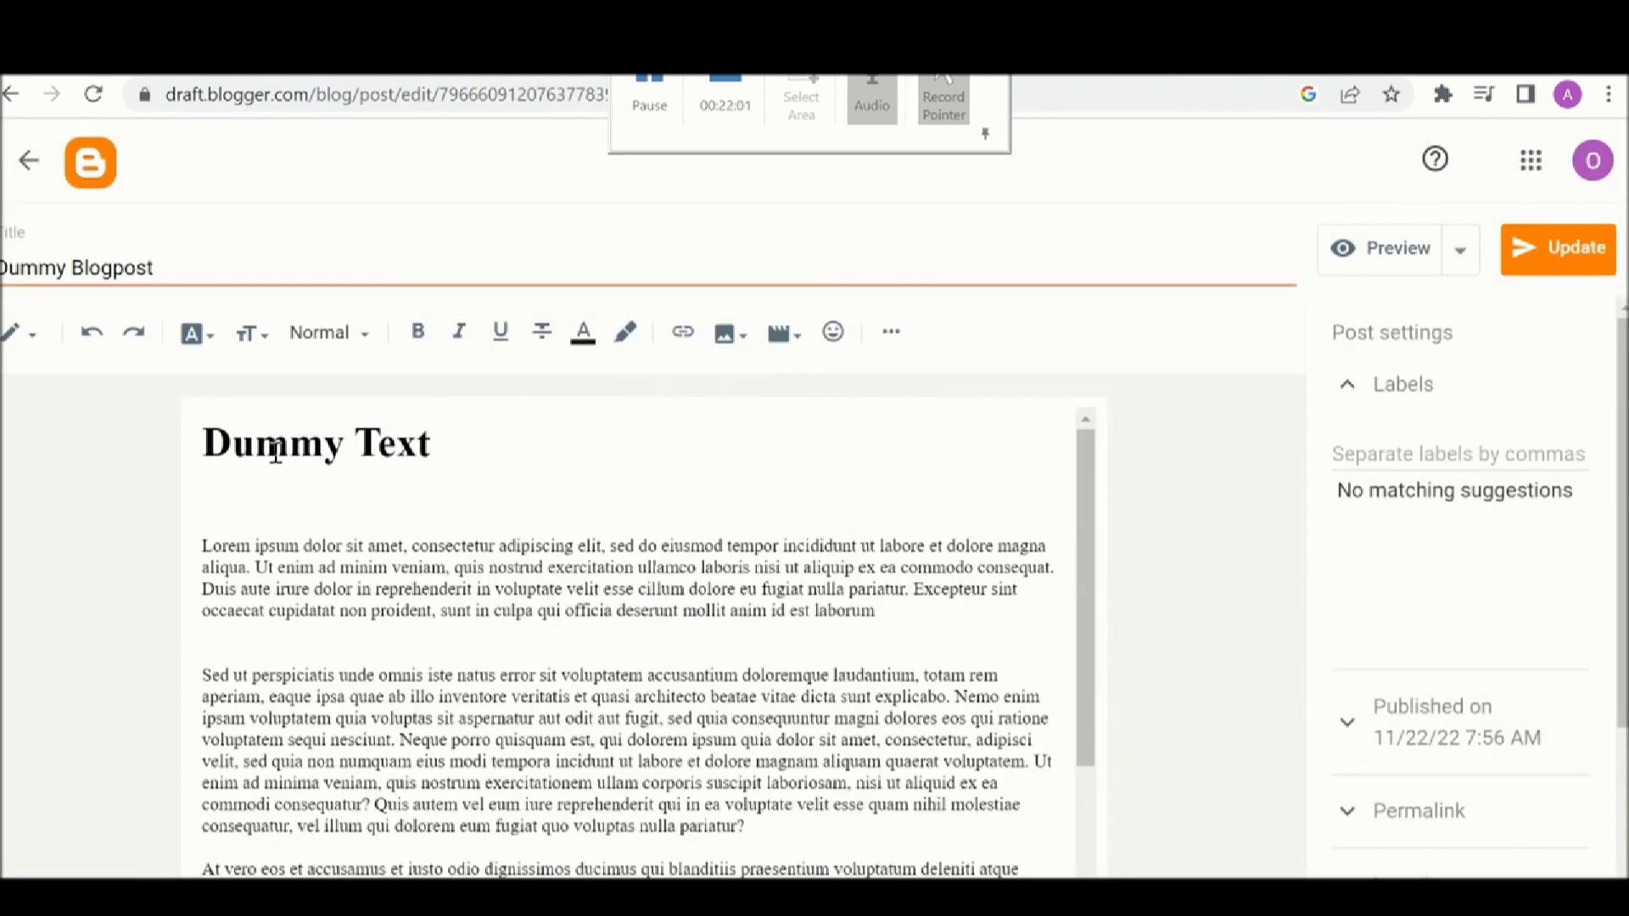
{"action": "scroll", "coordinate": [374, 573], "scroll_direction": "down", "scroll_amount": 2}
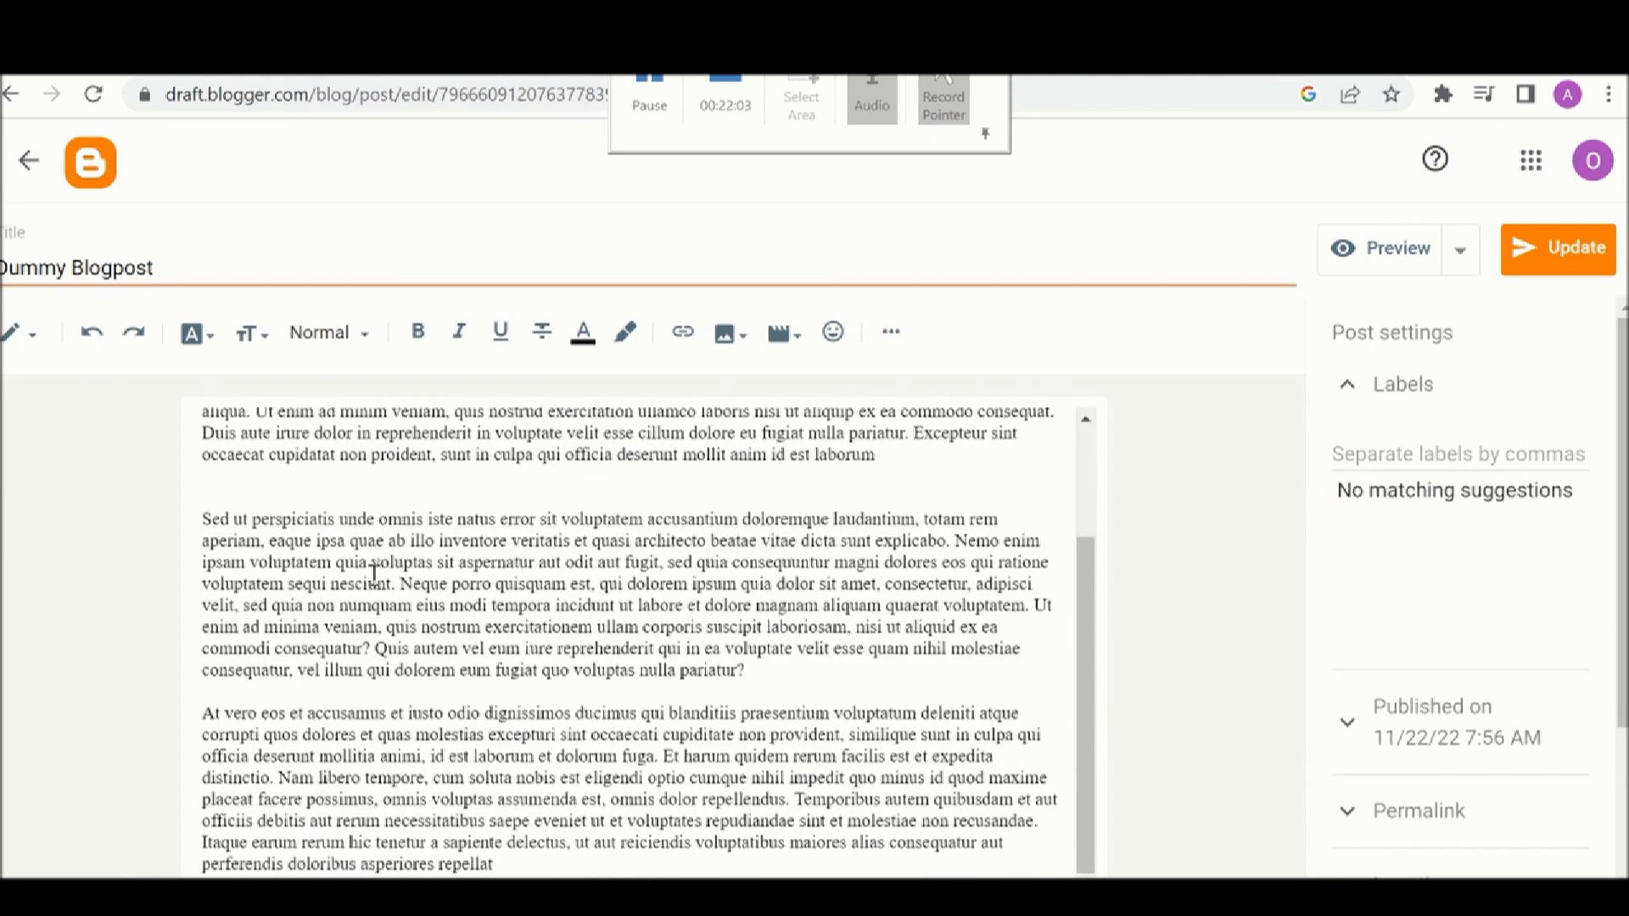
{"action": "scroll", "coordinate": [374, 572], "scroll_direction": "up", "scroll_amount": 3}
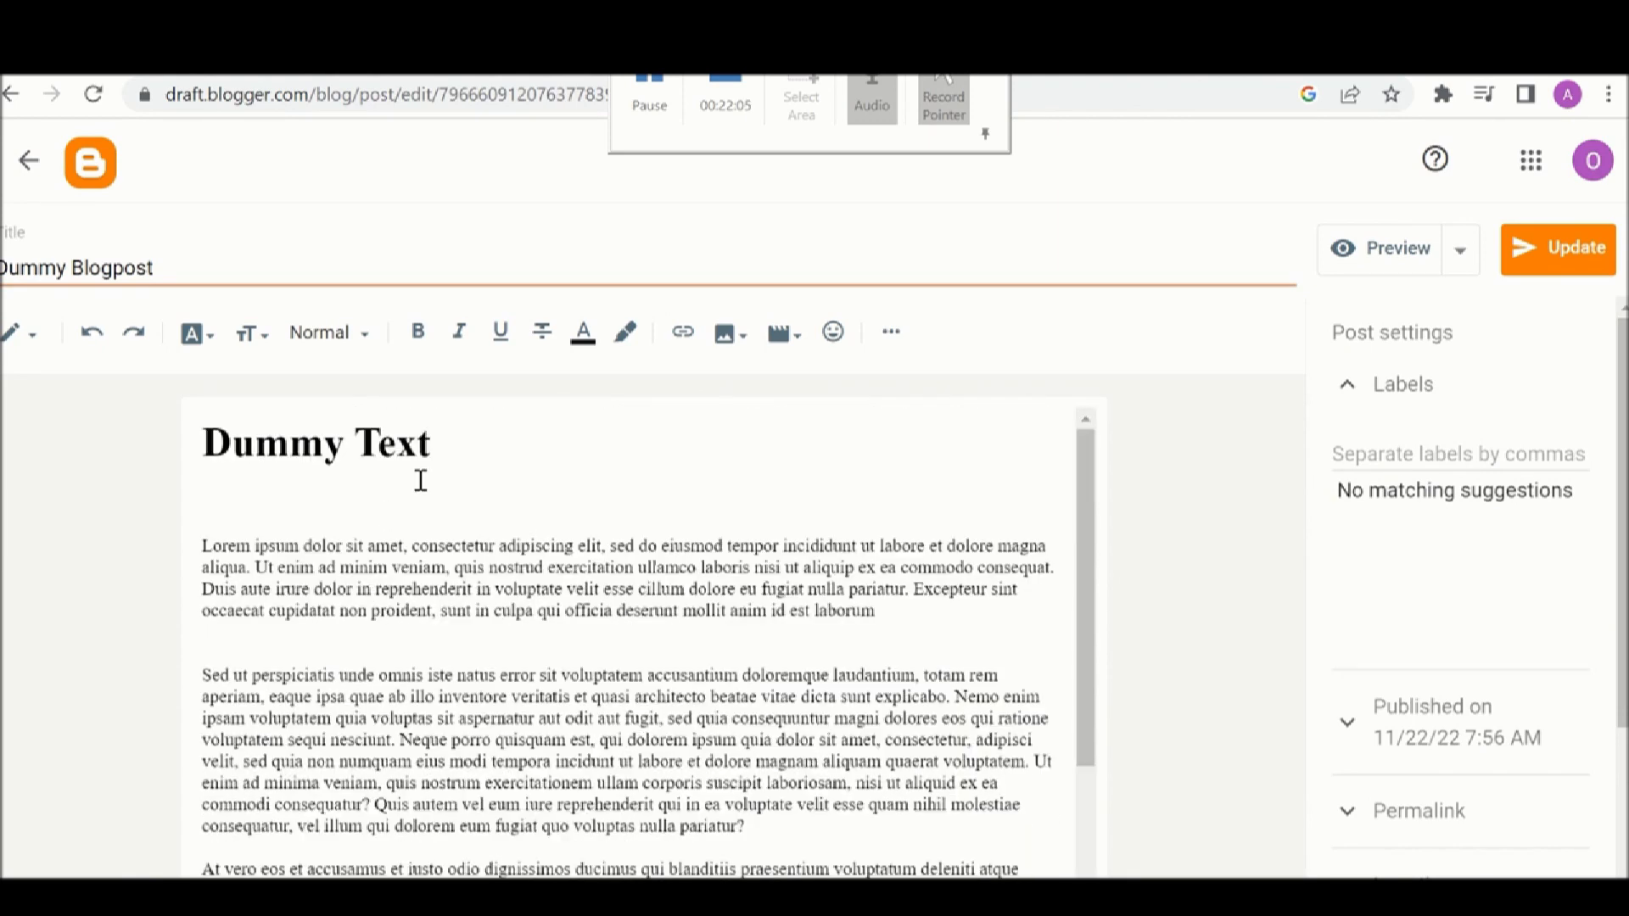
Apply the Major Heading style to the "Dummy Text" line of the post
{"action": "left_click", "coordinate": [432, 443]}
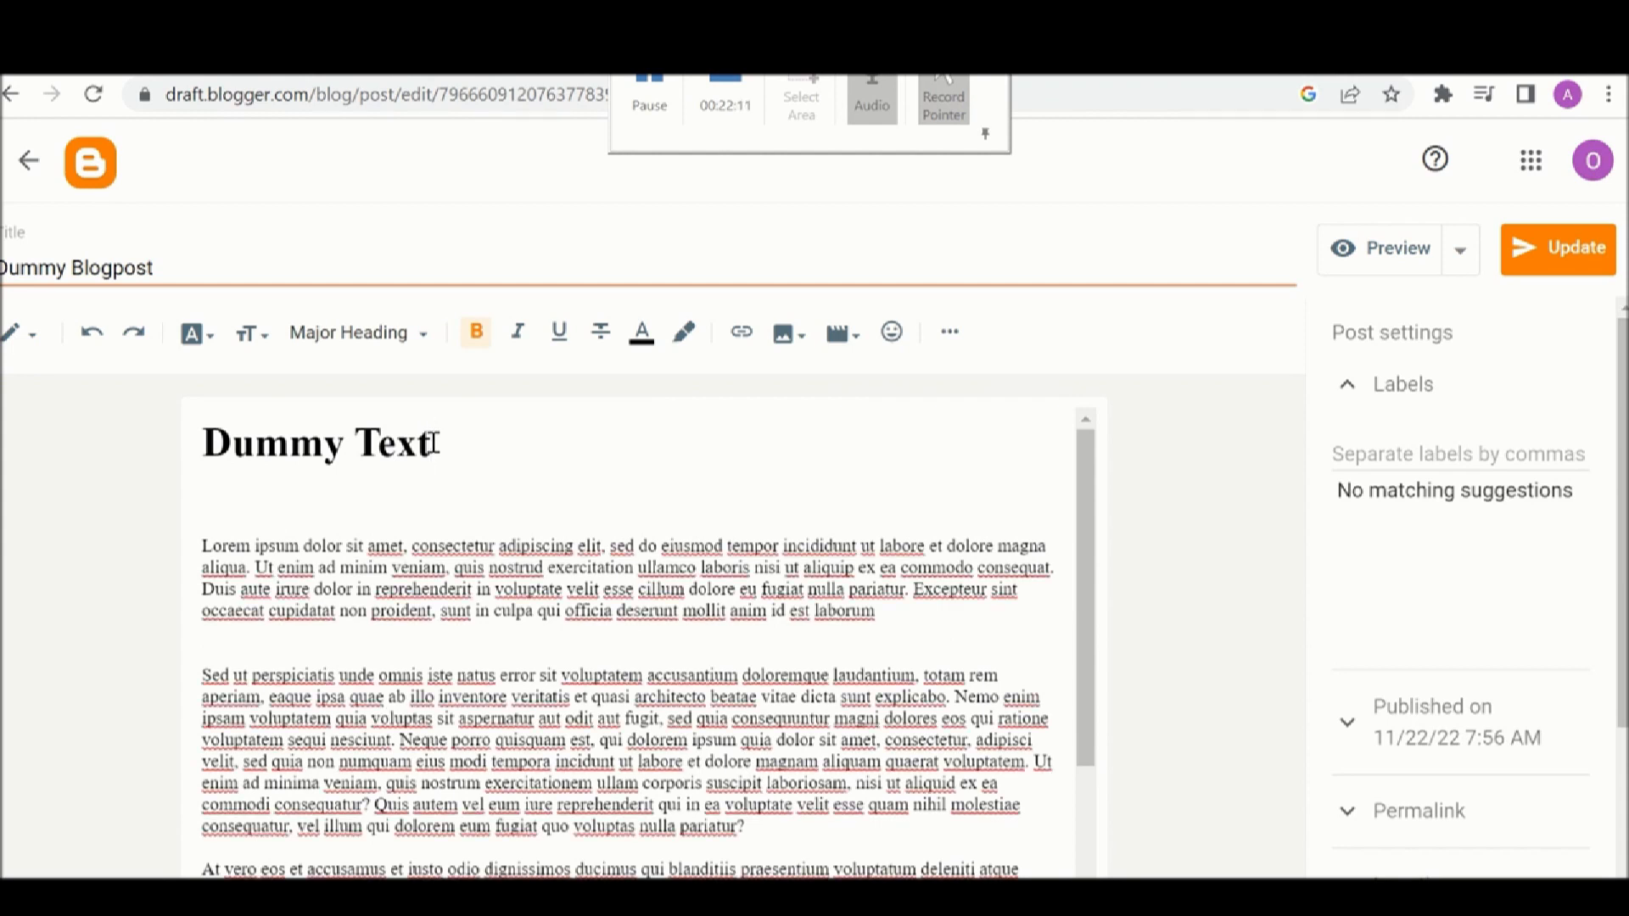
{"action": "left_click", "coordinate": [365, 350]}
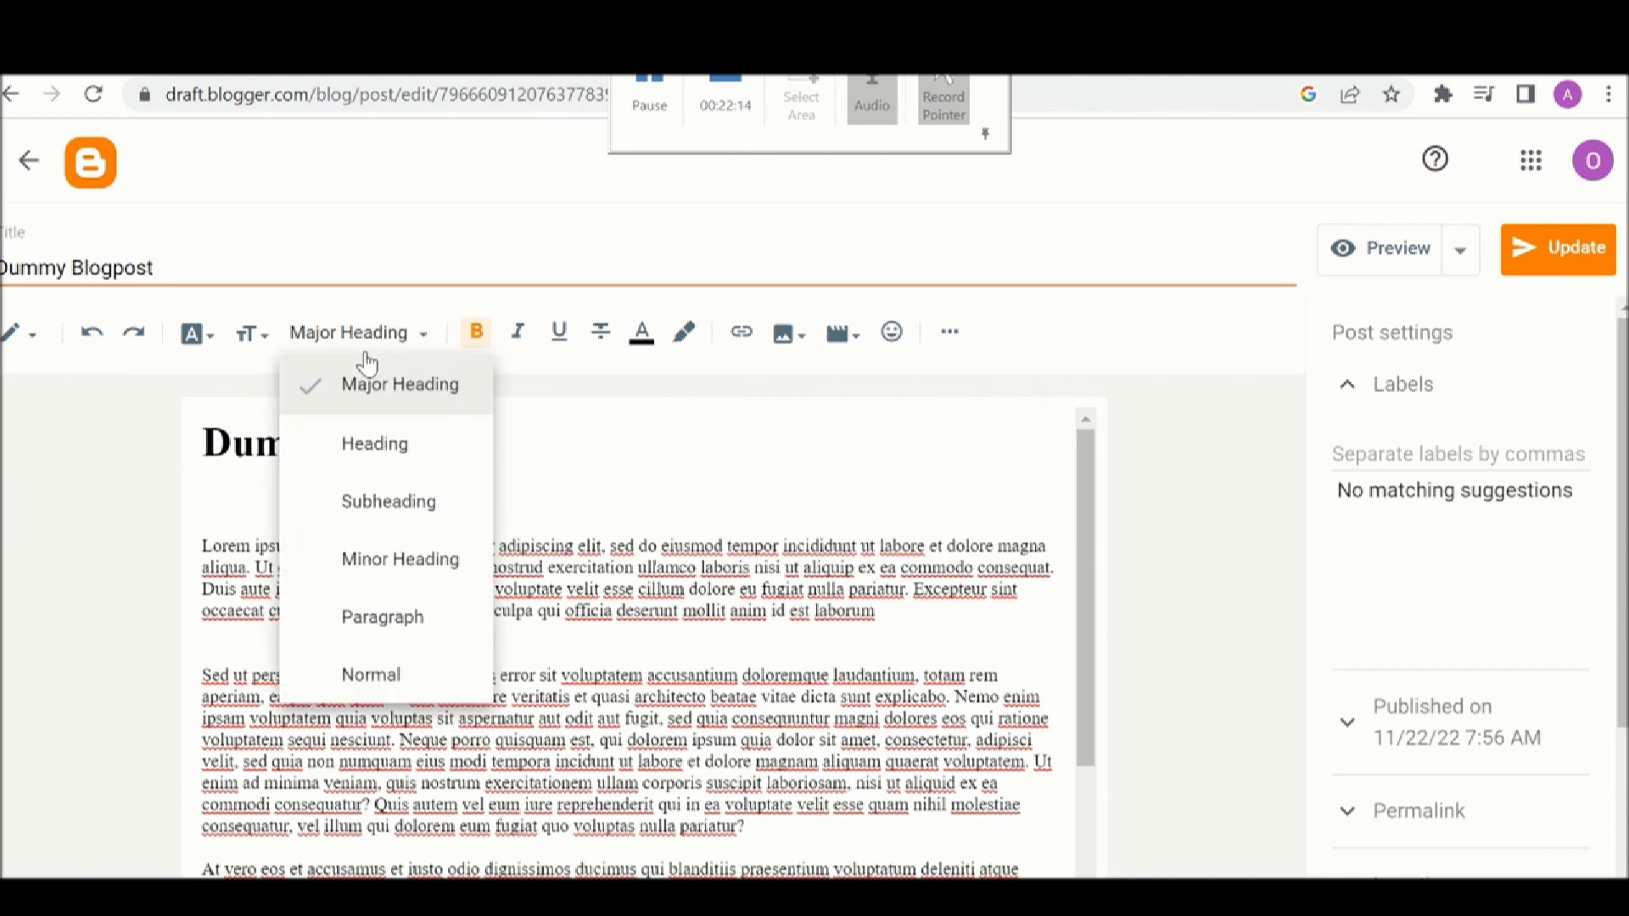
{"action": "left_click", "coordinate": [366, 397]}
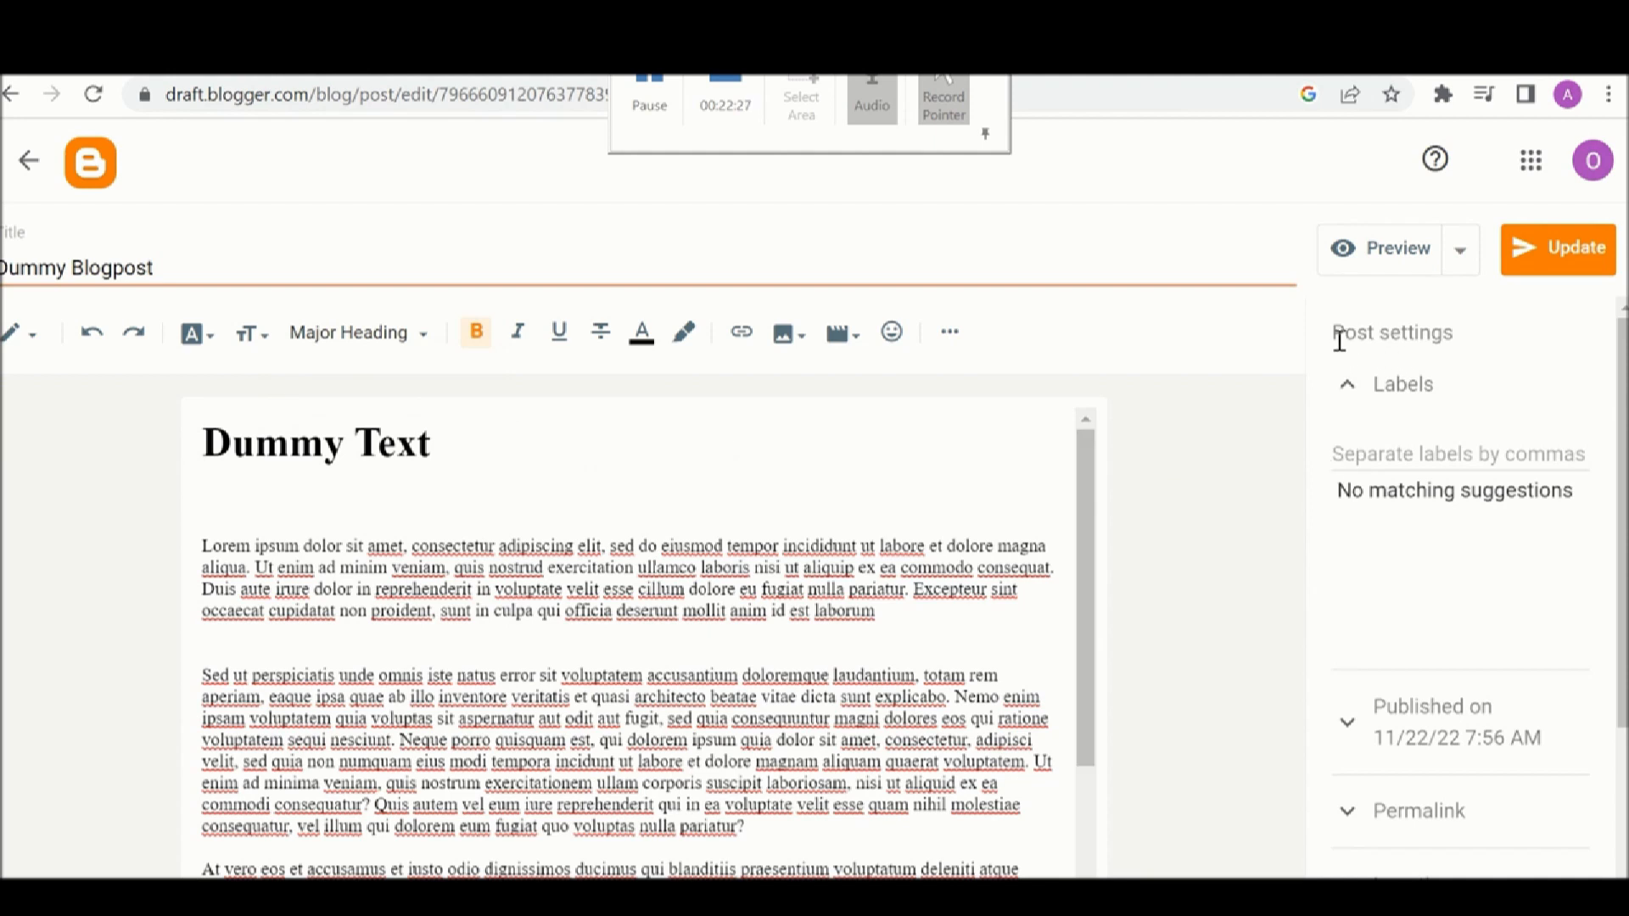
Look at the label entry and its suggestions in the post settings without adding a label
{"action": "left_click_drag", "start_coordinate": [1333, 340], "coordinate": [1456, 350]}
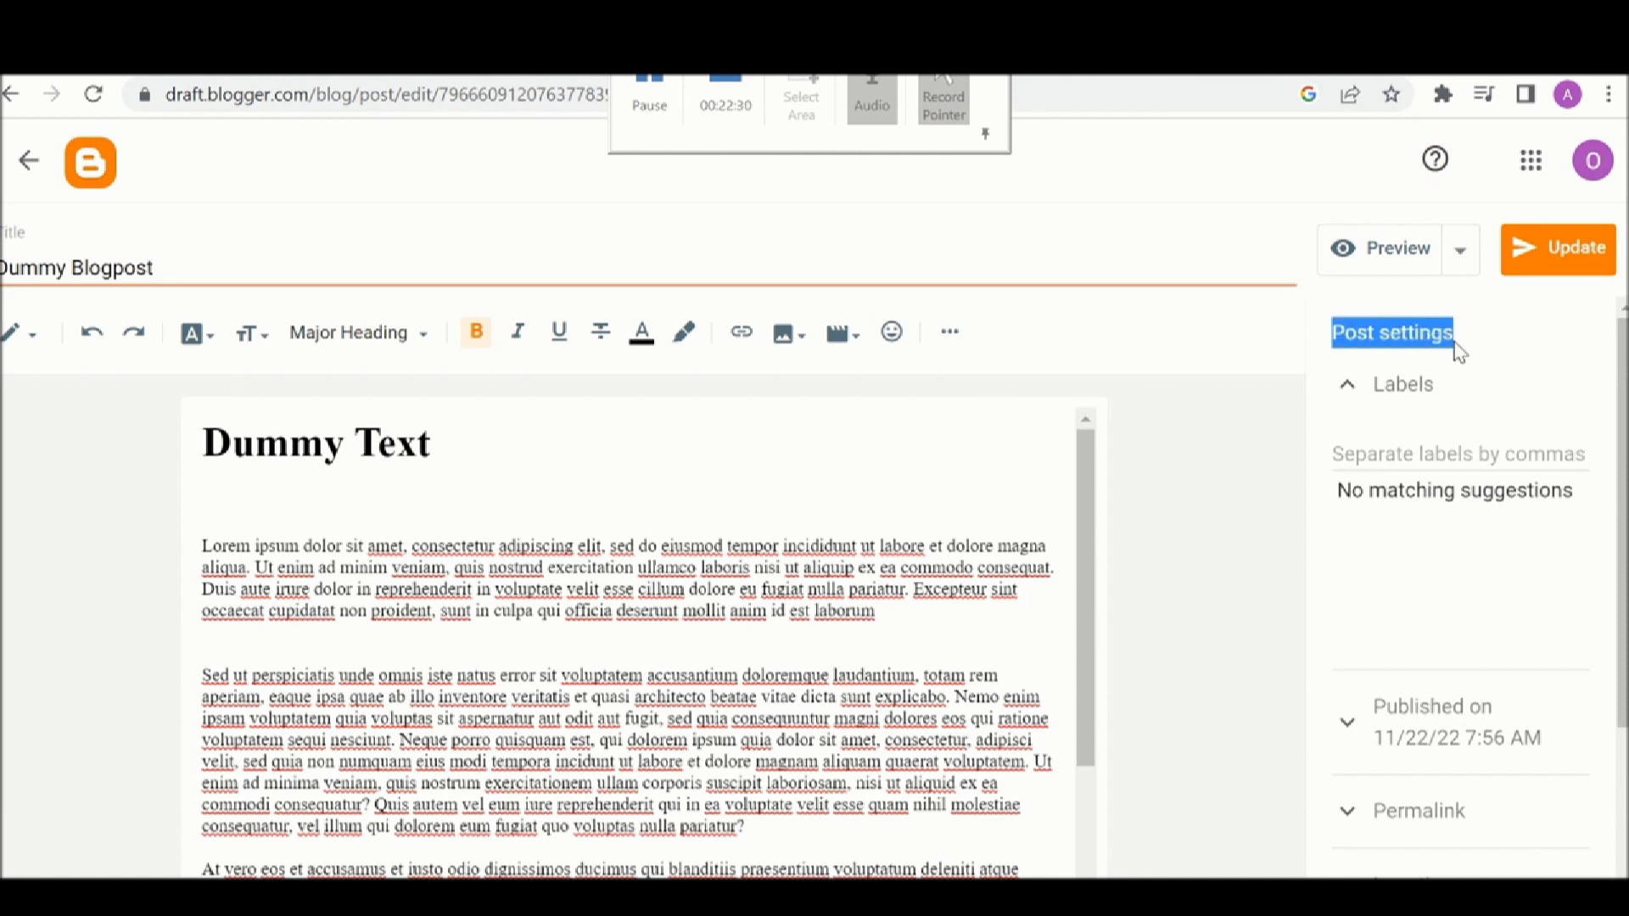
{"action": "left_click", "coordinate": [1361, 459]}
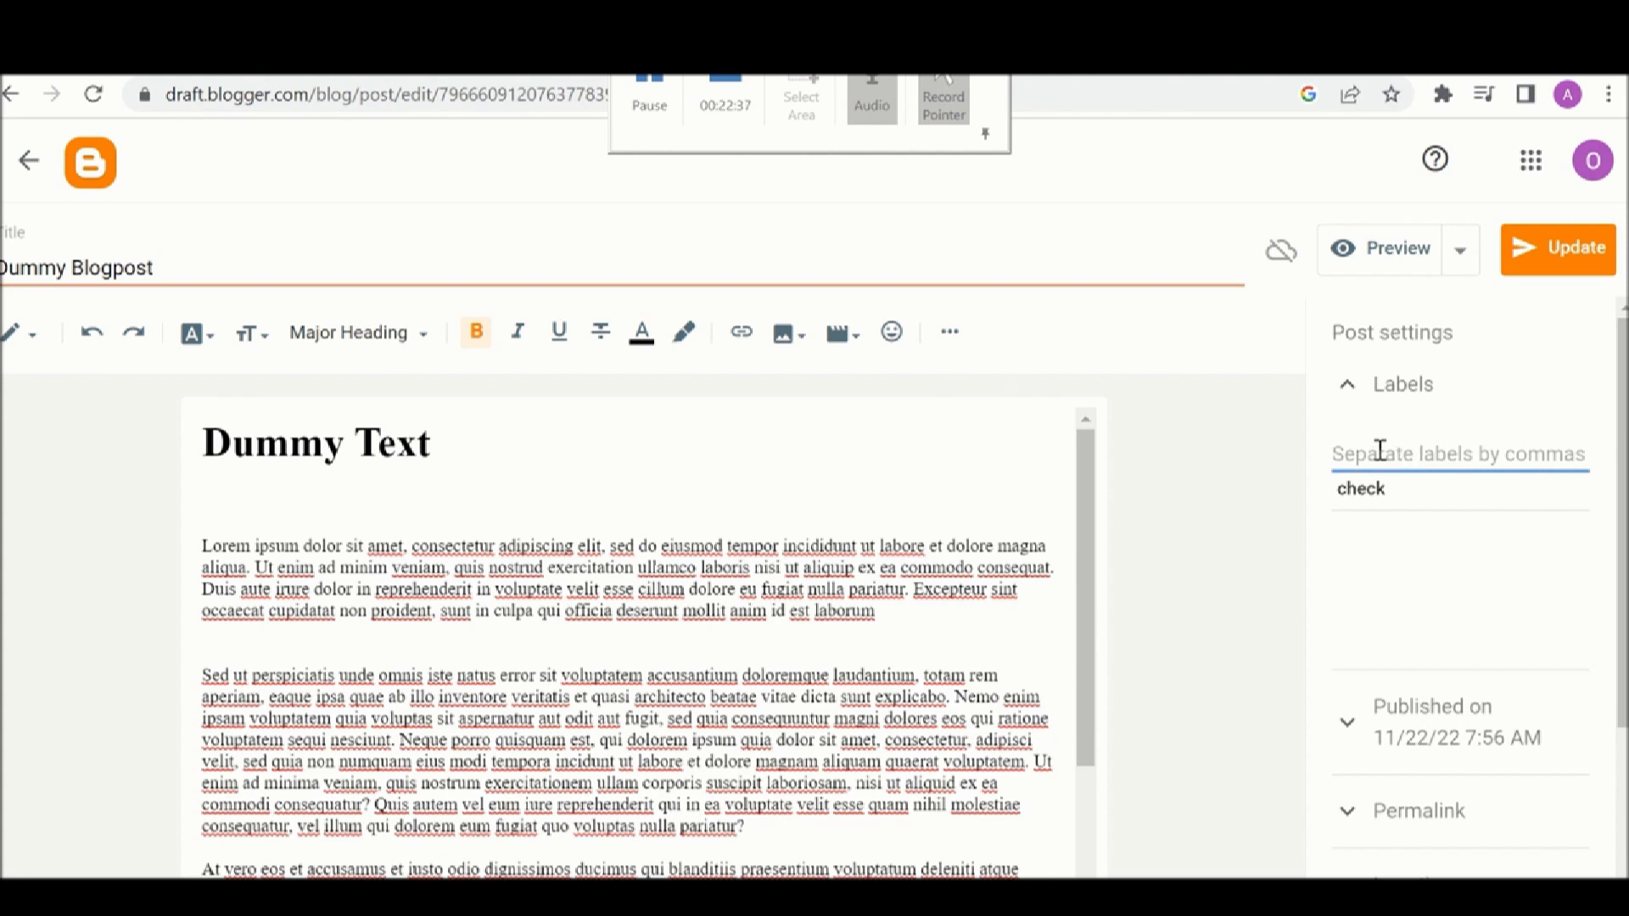
{"action": "left_click", "coordinate": [1277, 469]}
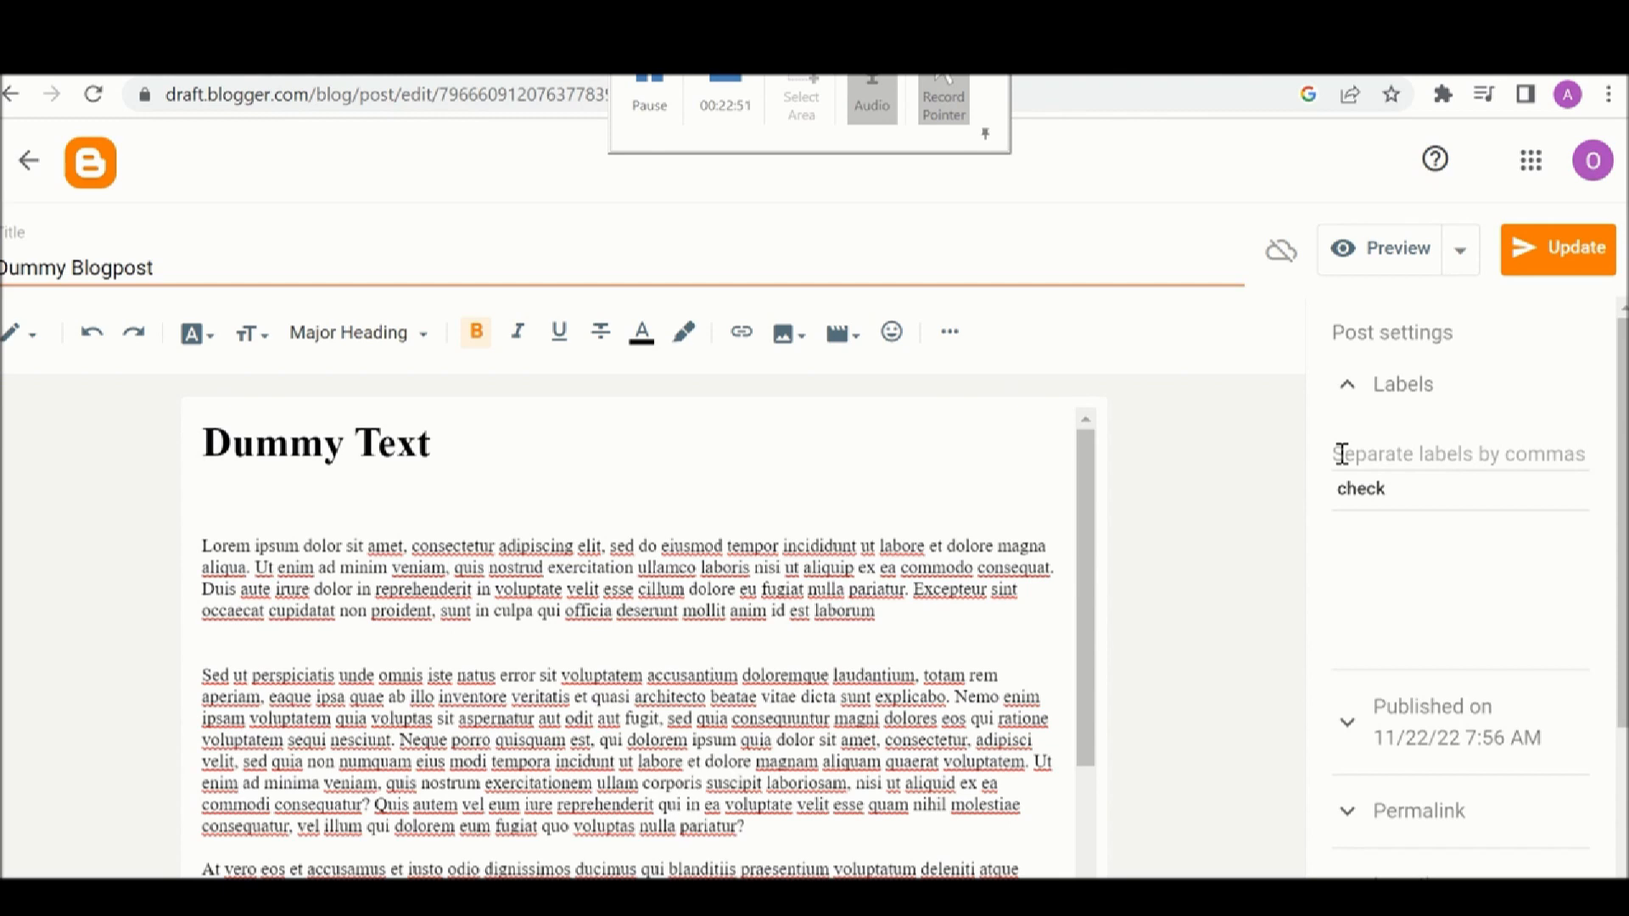
Set the post's publishing date and time to Automatic
{"action": "scroll", "coordinate": [1341, 454], "scroll_direction": "down", "scroll_amount": 3}
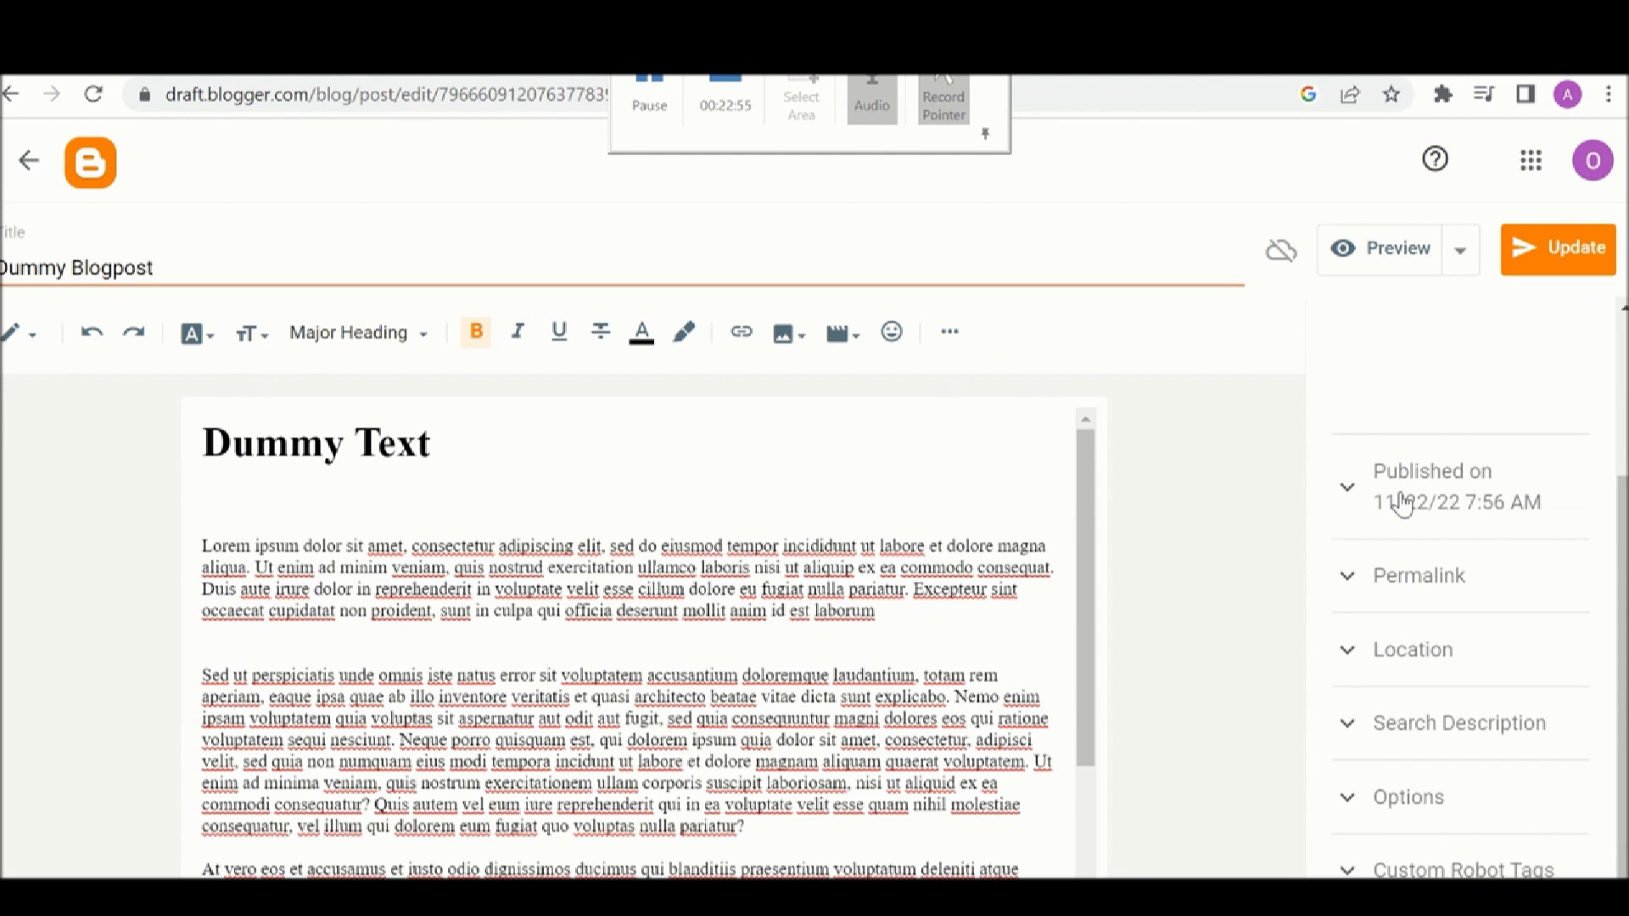
{"action": "left_click", "coordinate": [1402, 504]}
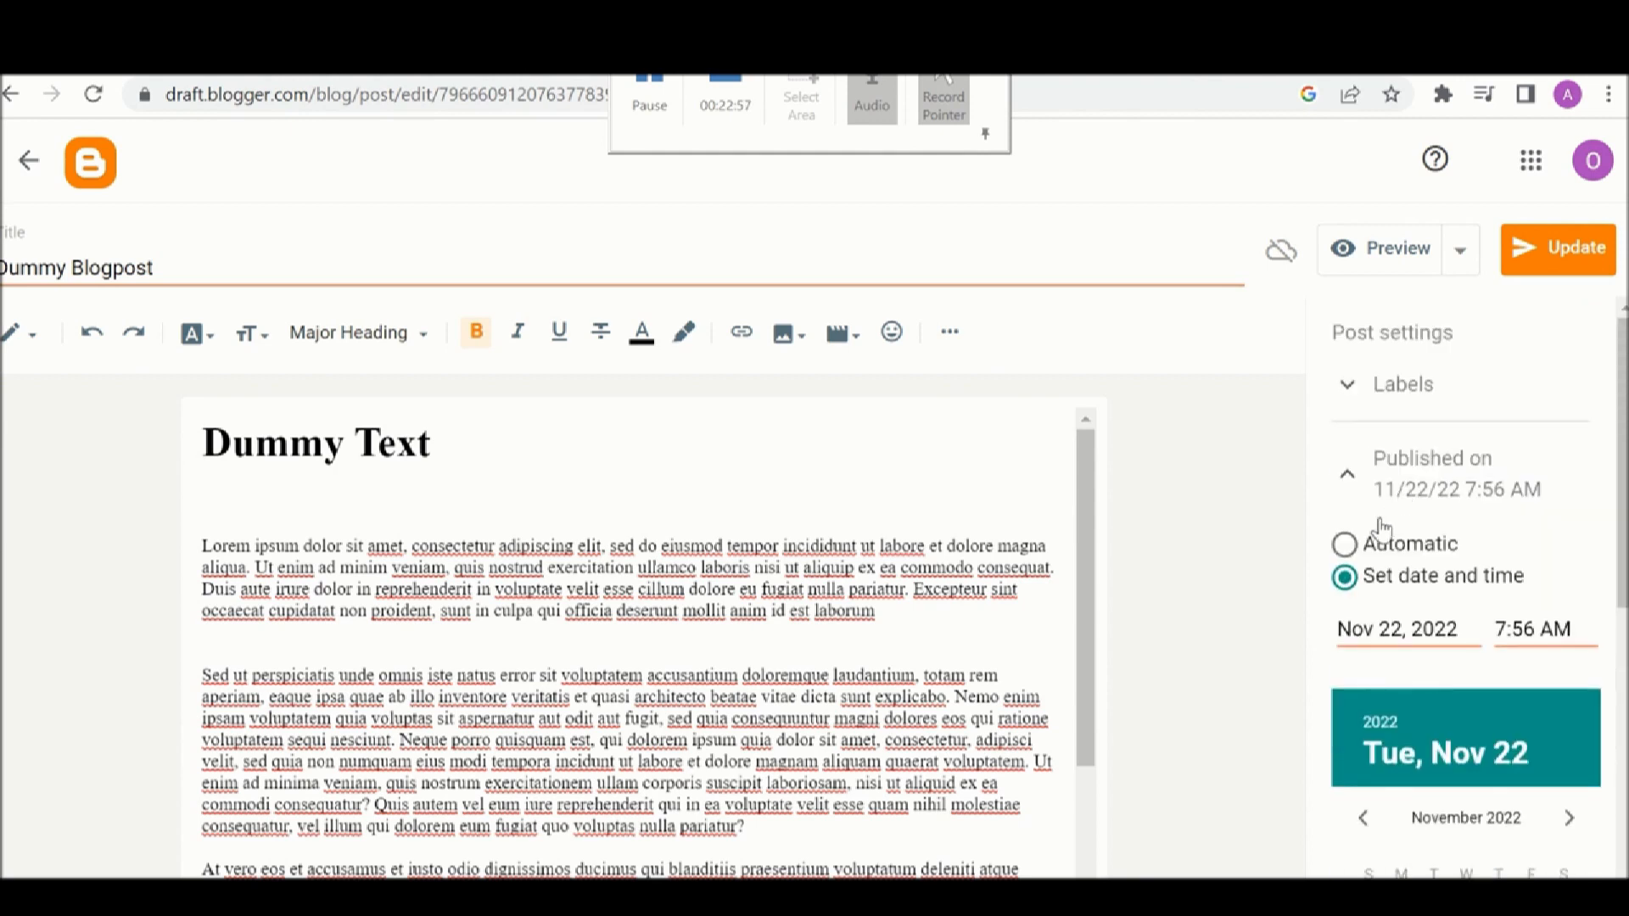
{"action": "left_click", "coordinate": [1346, 547]}
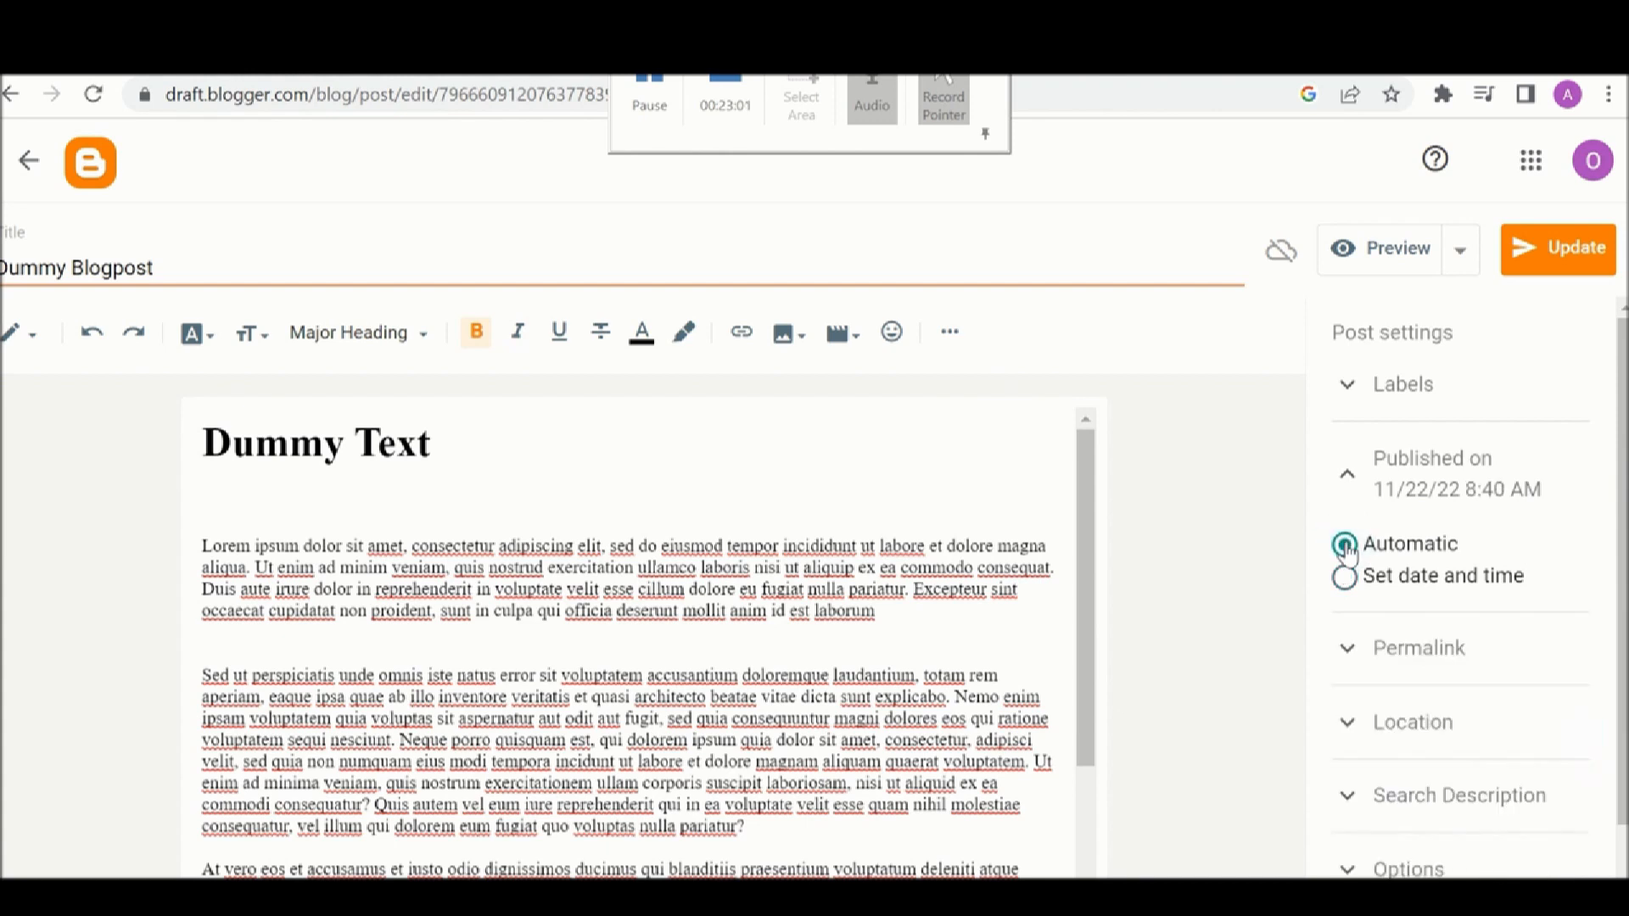
Review the post's permalink and its Location setting, collapsing the location section again
{"action": "left_click", "coordinate": [1378, 657]}
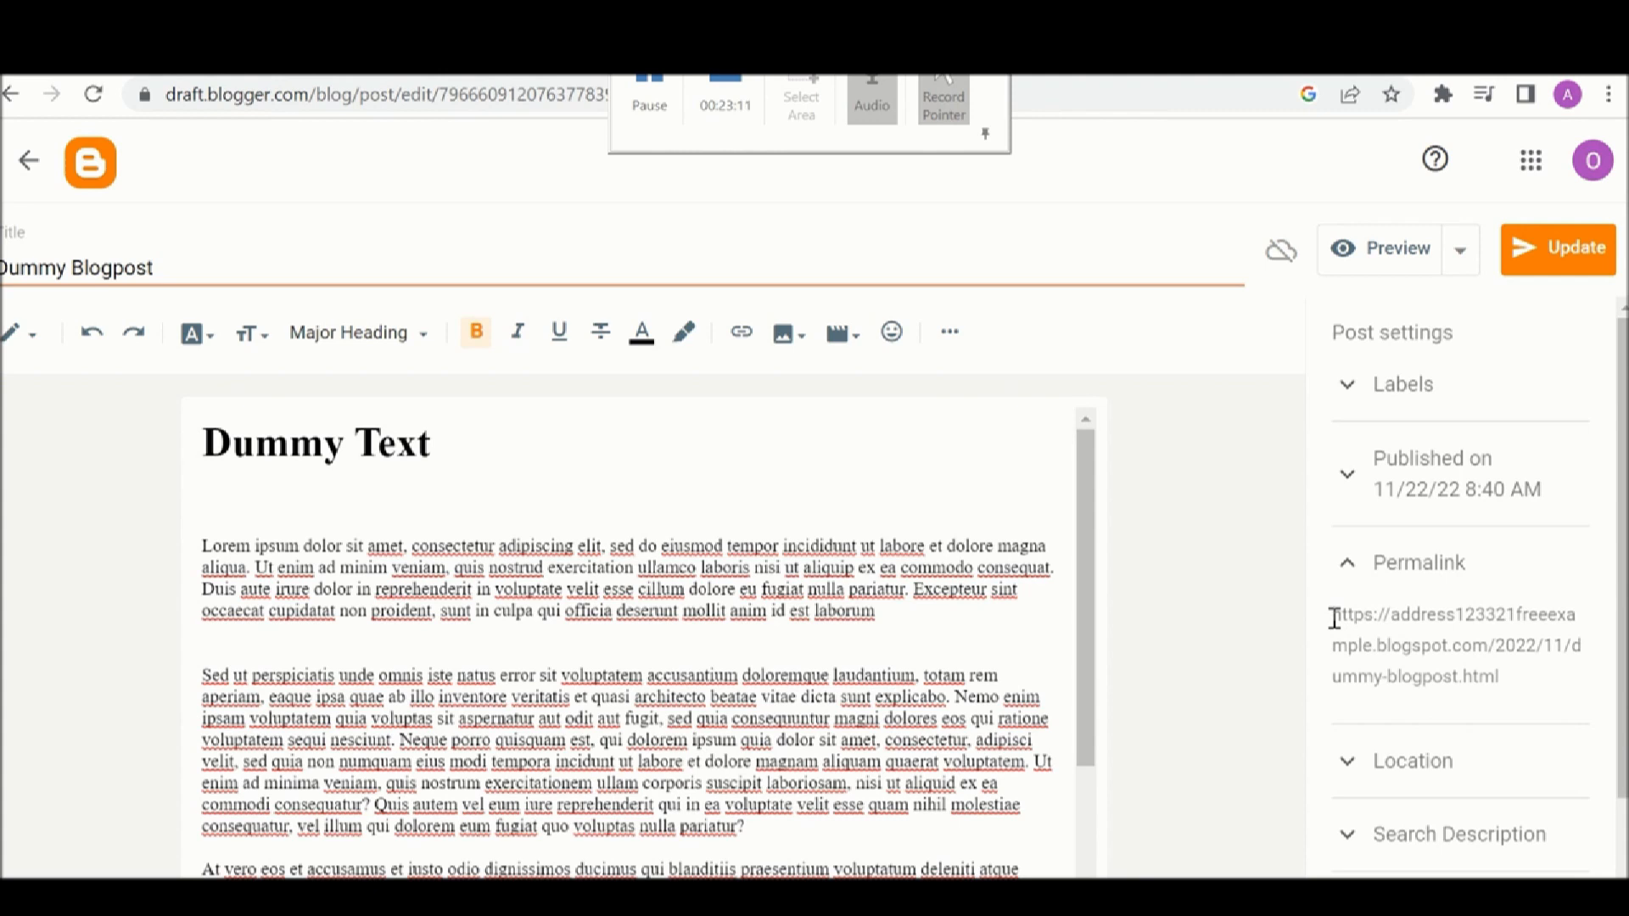
{"action": "left_click_drag", "start_coordinate": [1333, 617], "coordinate": [1502, 701]}
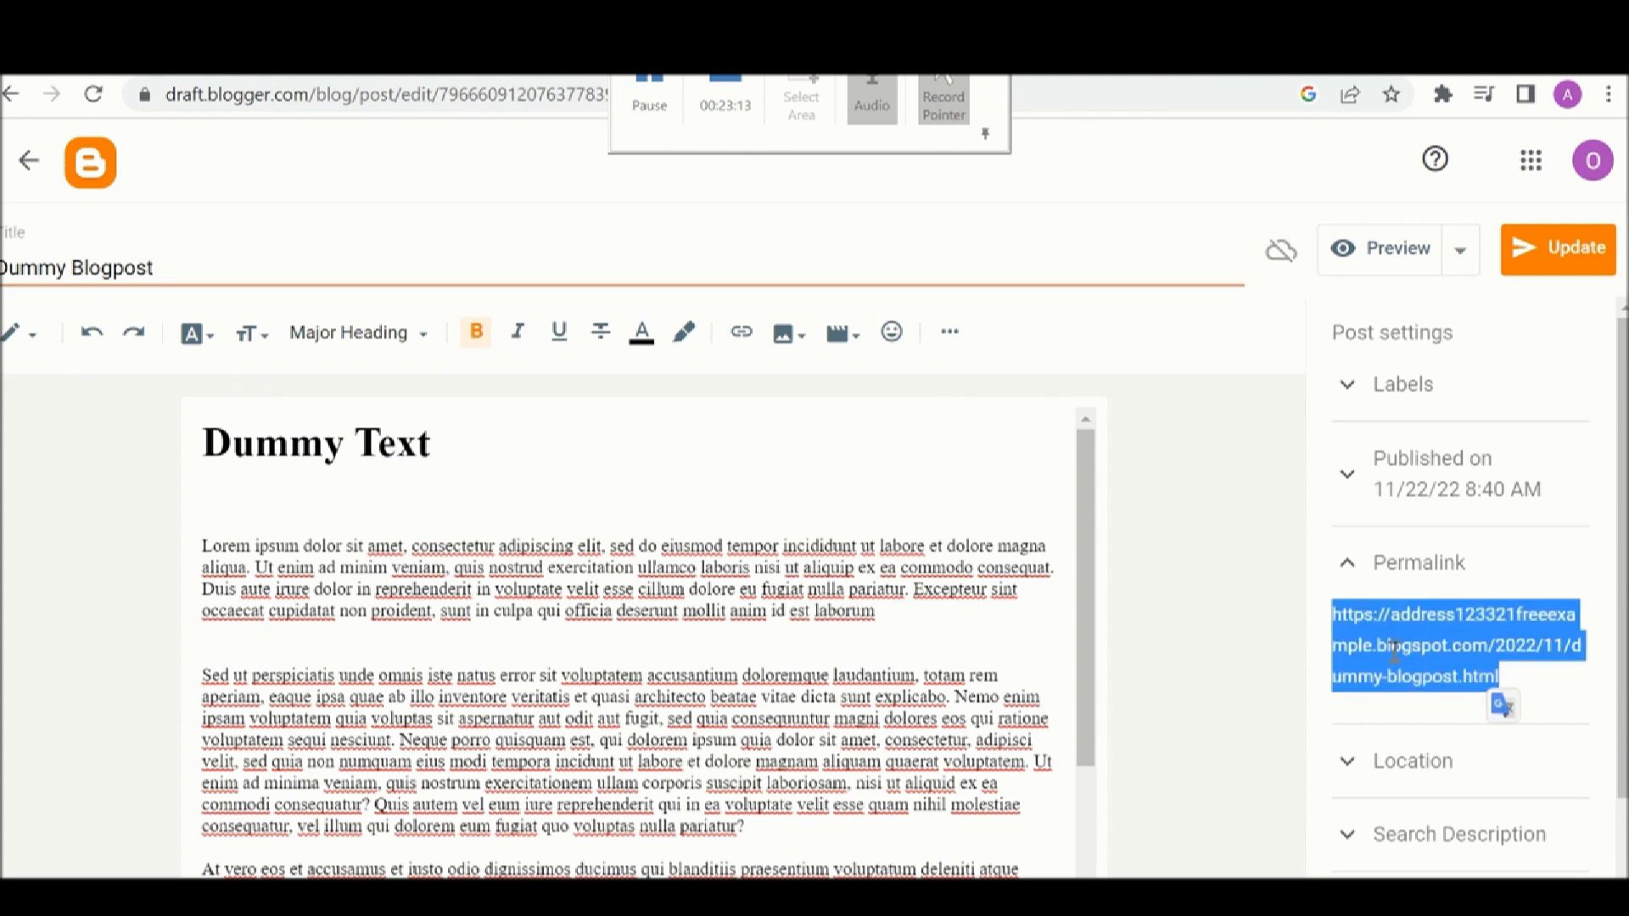
{"action": "scroll", "coordinate": [1394, 649], "scroll_direction": "down", "scroll_amount": 1}
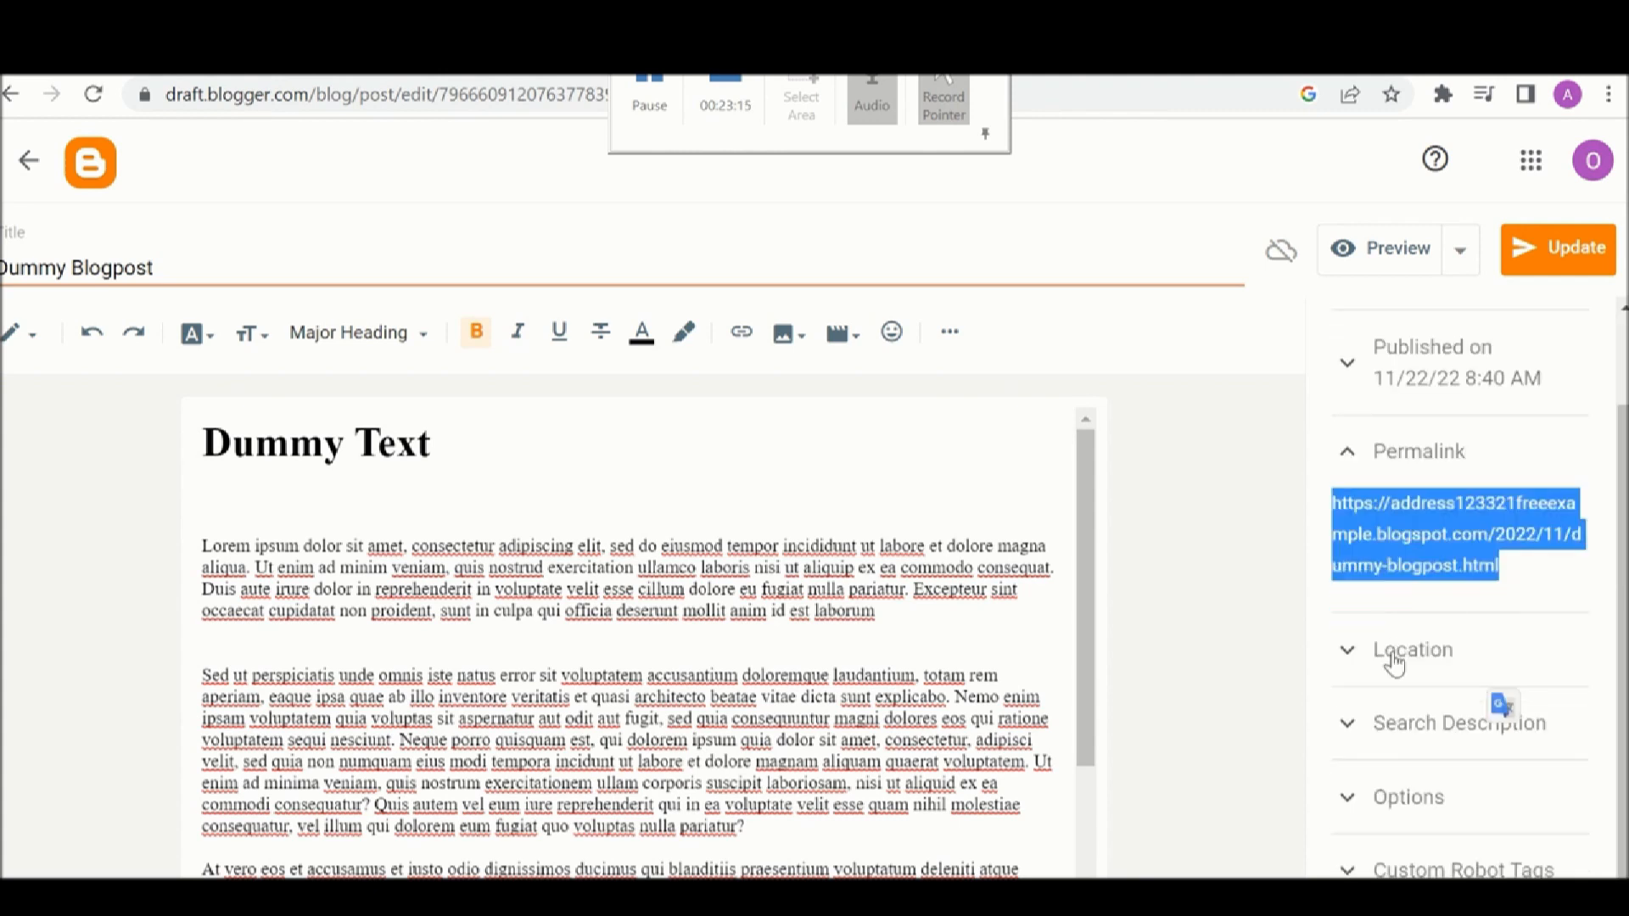
{"action": "left_click", "coordinate": [1393, 664]}
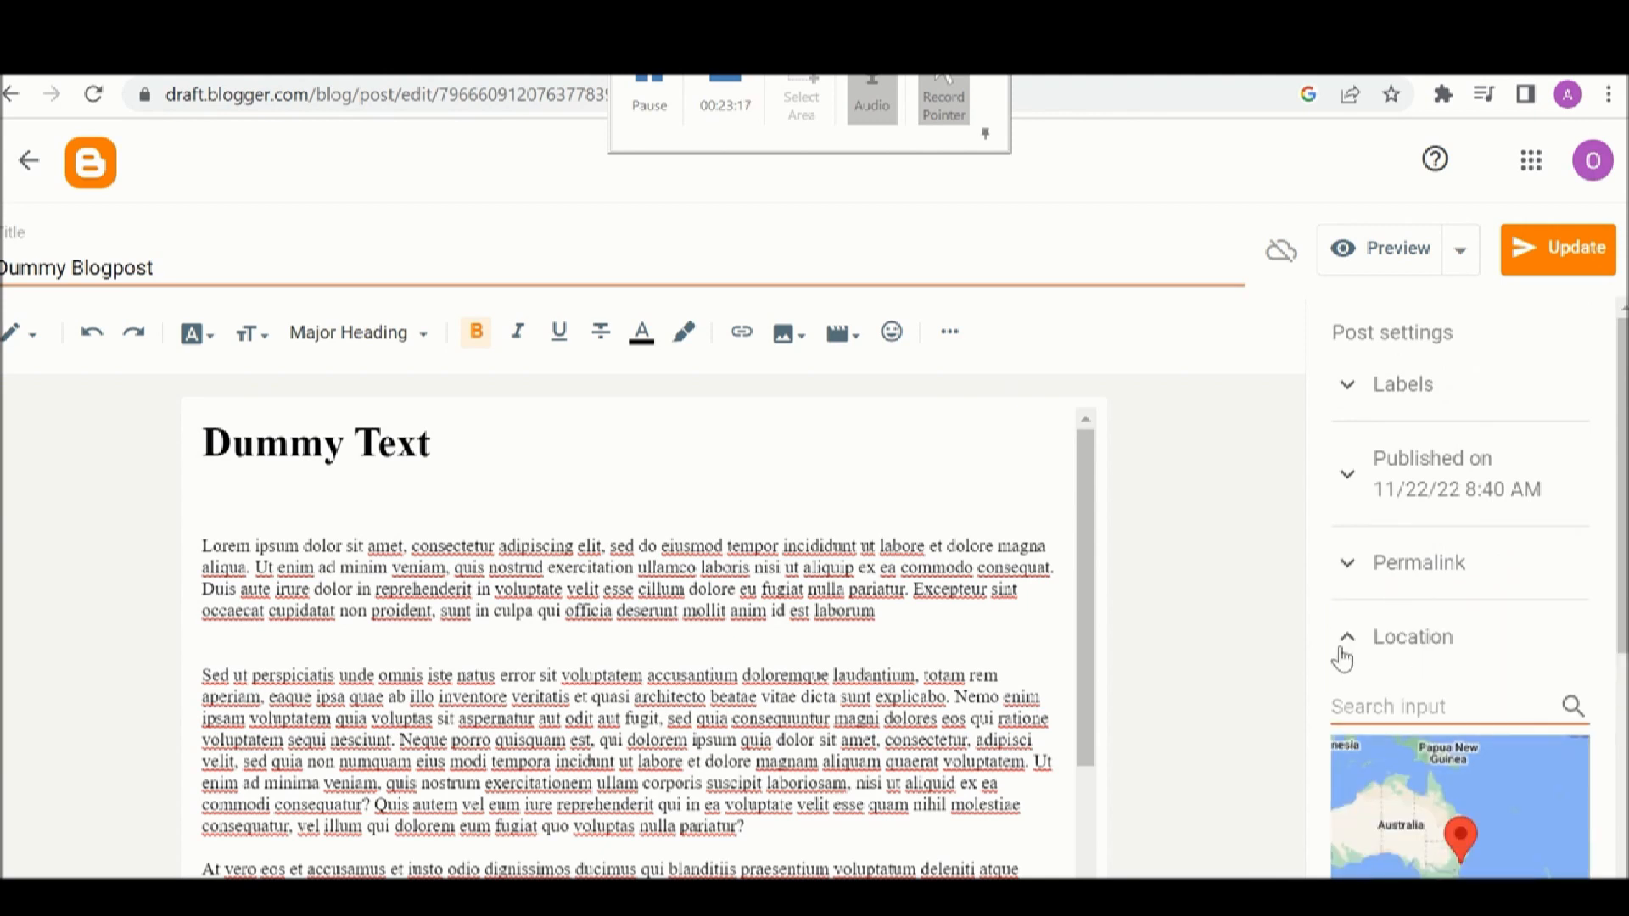
{"action": "left_click", "coordinate": [1349, 649]}
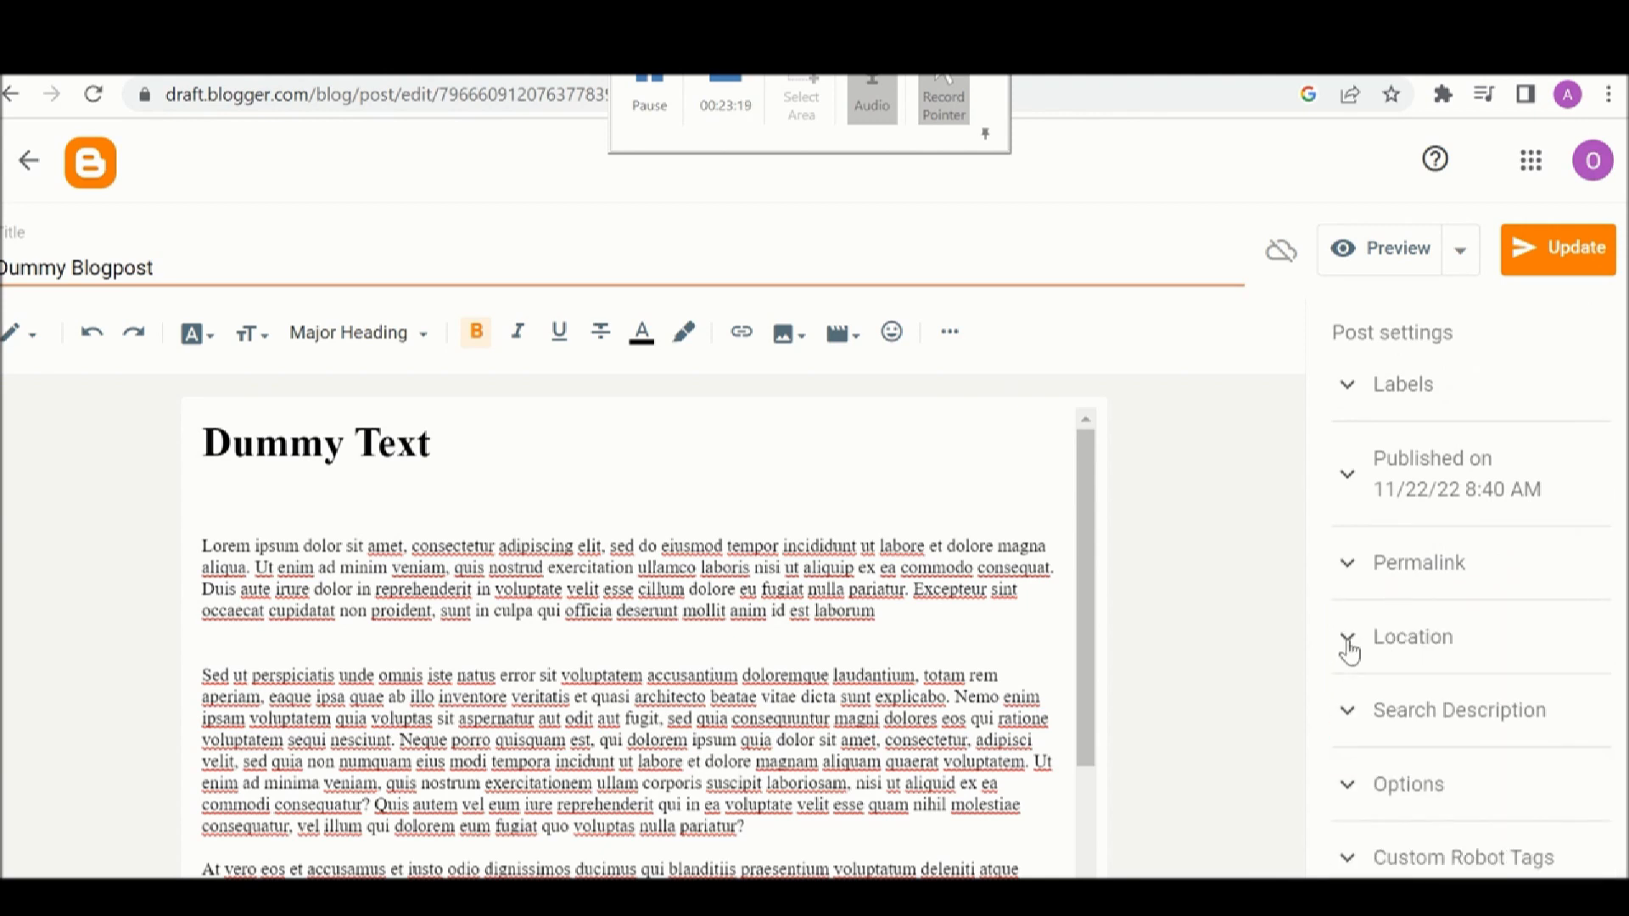
Review the post's search description field and its reader comments options, collapsing both sections again
{"action": "left_click", "coordinate": [1387, 720]}
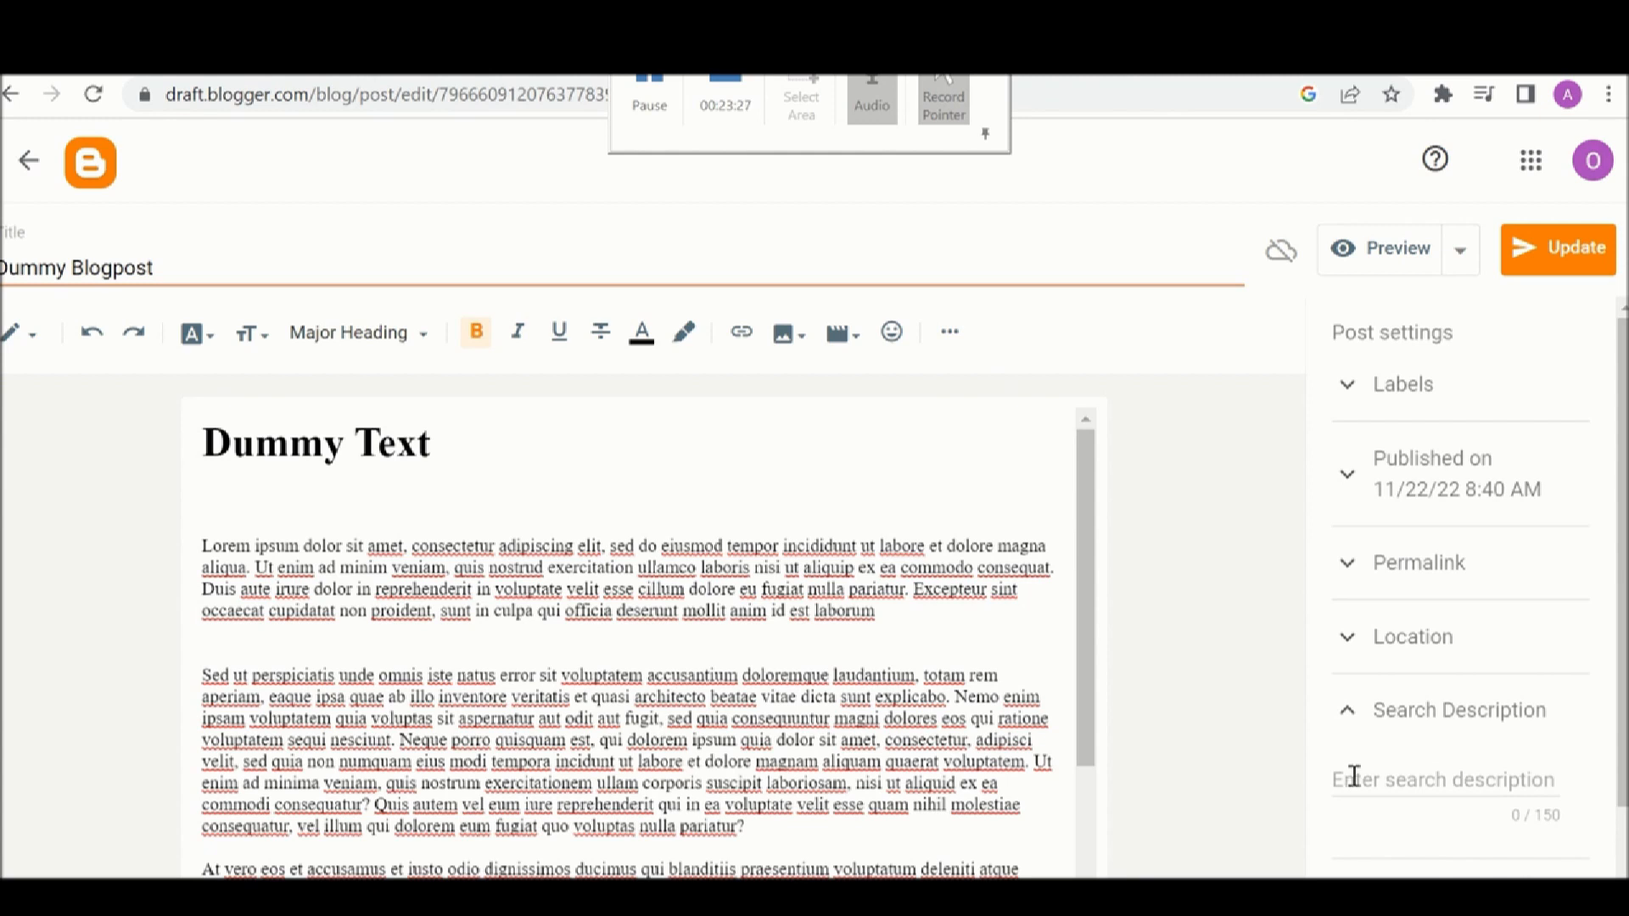
{"action": "left_click", "coordinate": [1354, 777]}
{"action": "left_click", "coordinate": [1346, 712]}
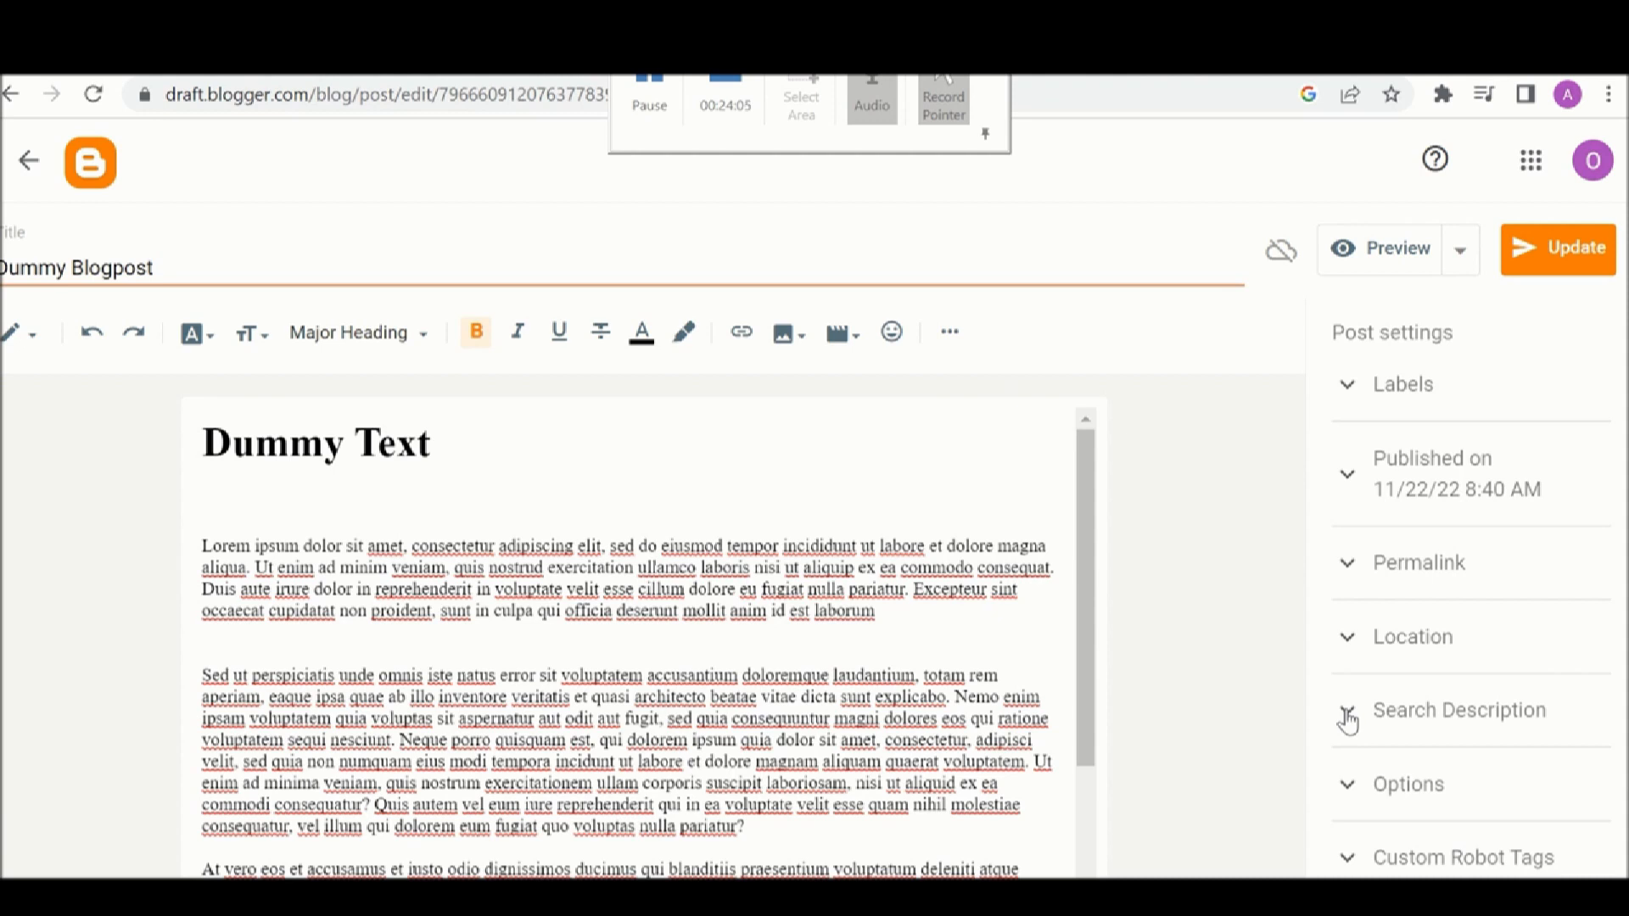
{"action": "left_click", "coordinate": [1346, 791]}
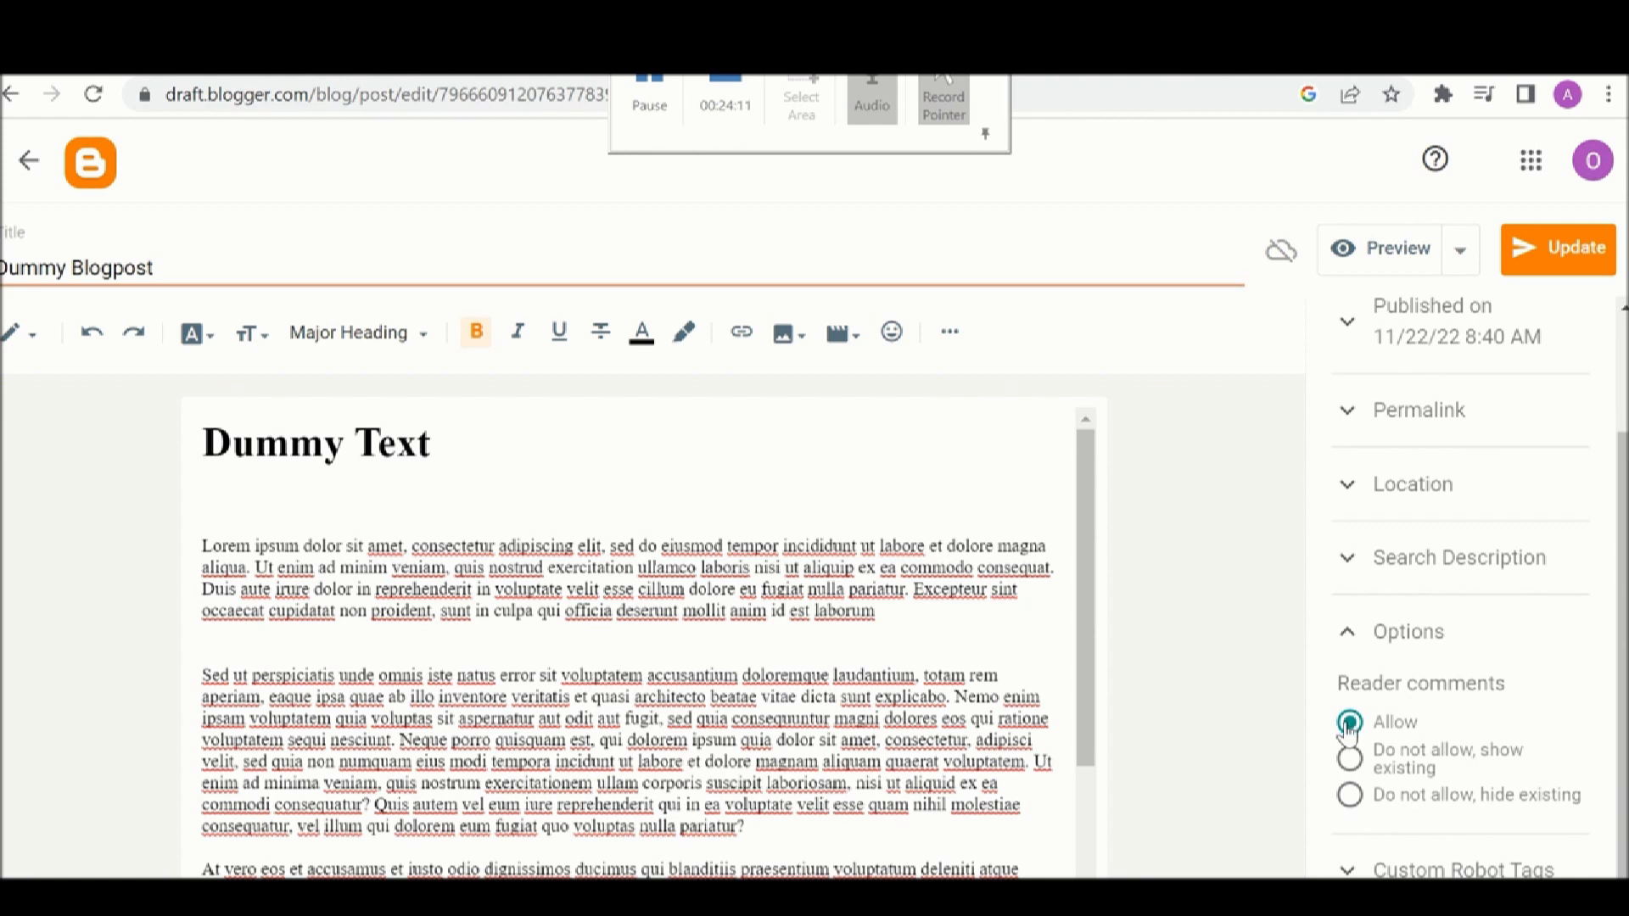
{"action": "left_click", "coordinate": [1348, 634]}
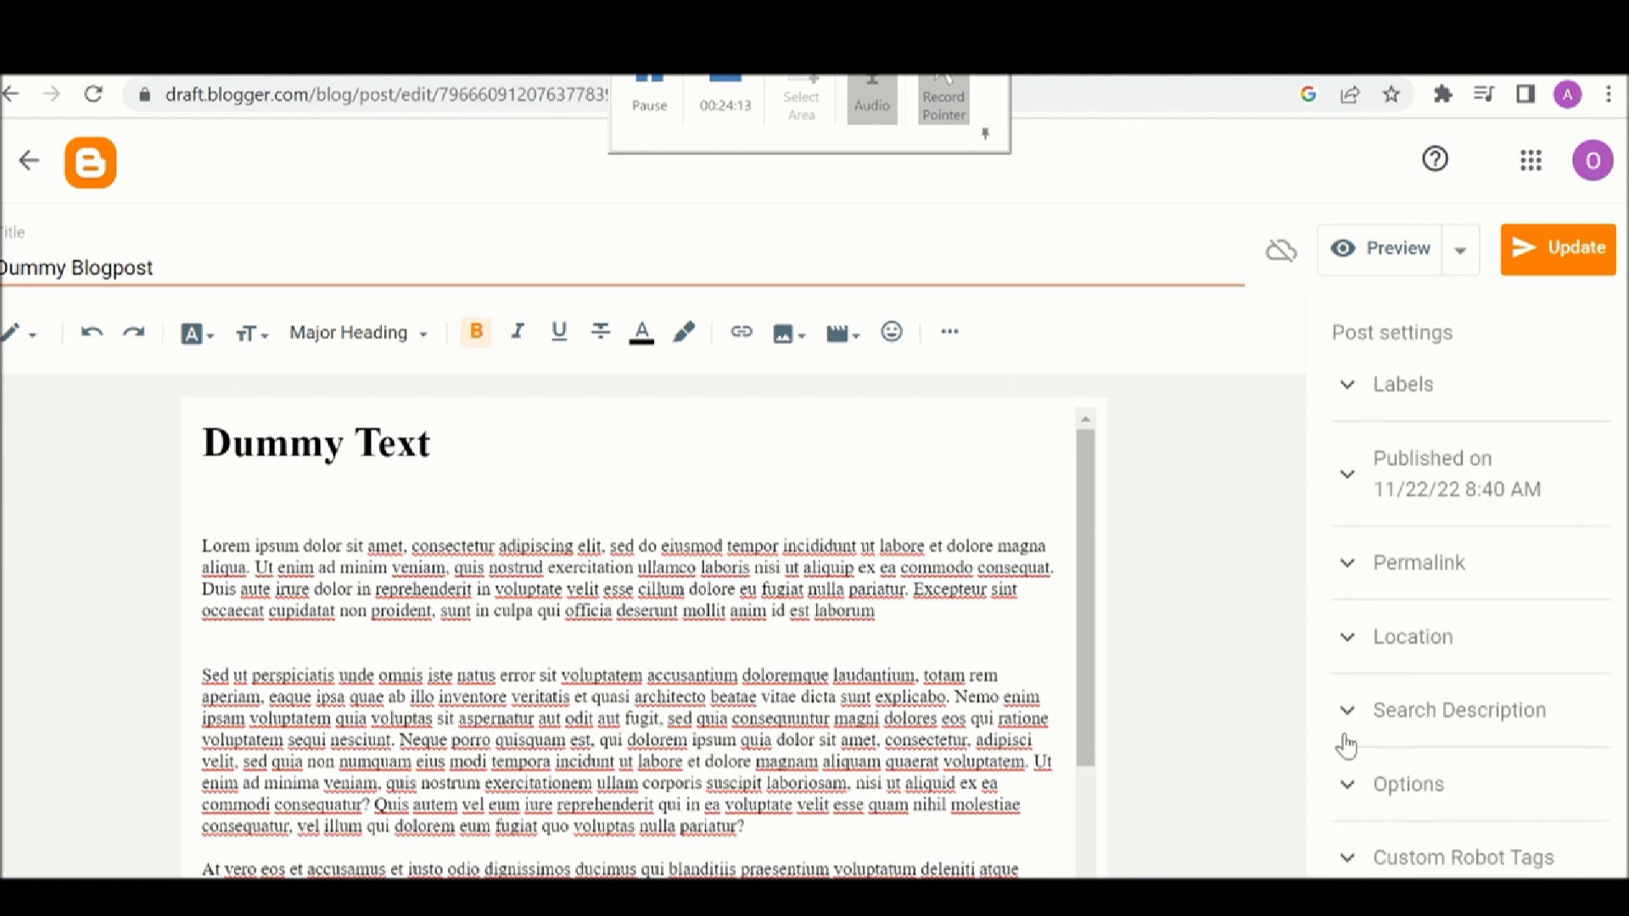
Enable the all and noodp custom robot tags for the post and update it
{"action": "left_click", "coordinate": [1354, 865]}
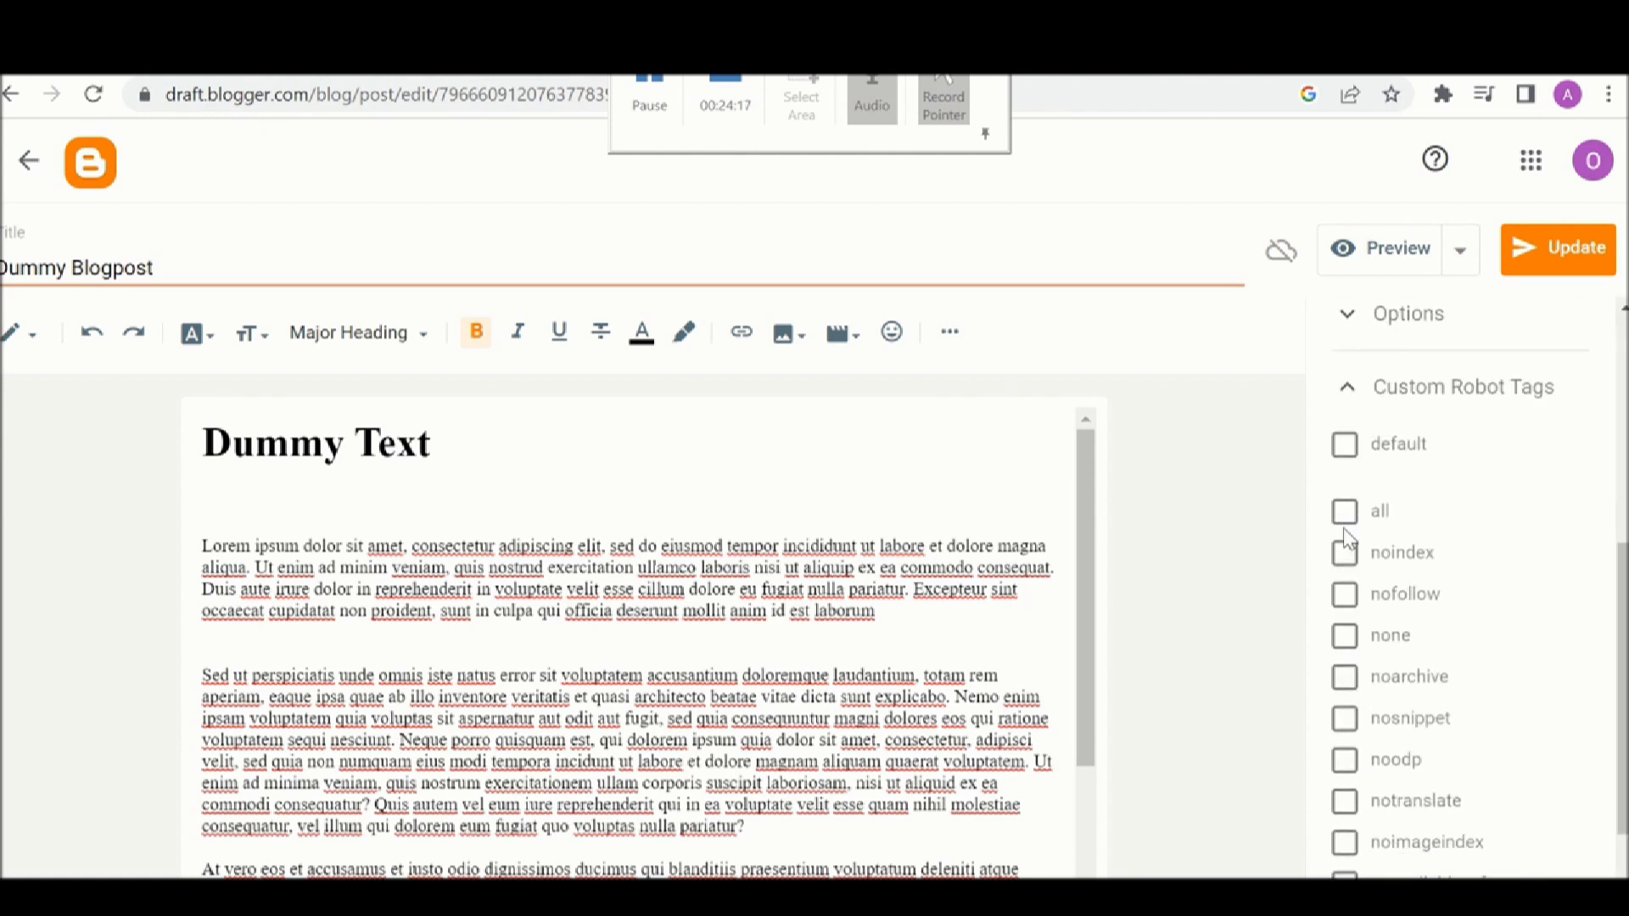
{"action": "left_click", "coordinate": [1345, 517]}
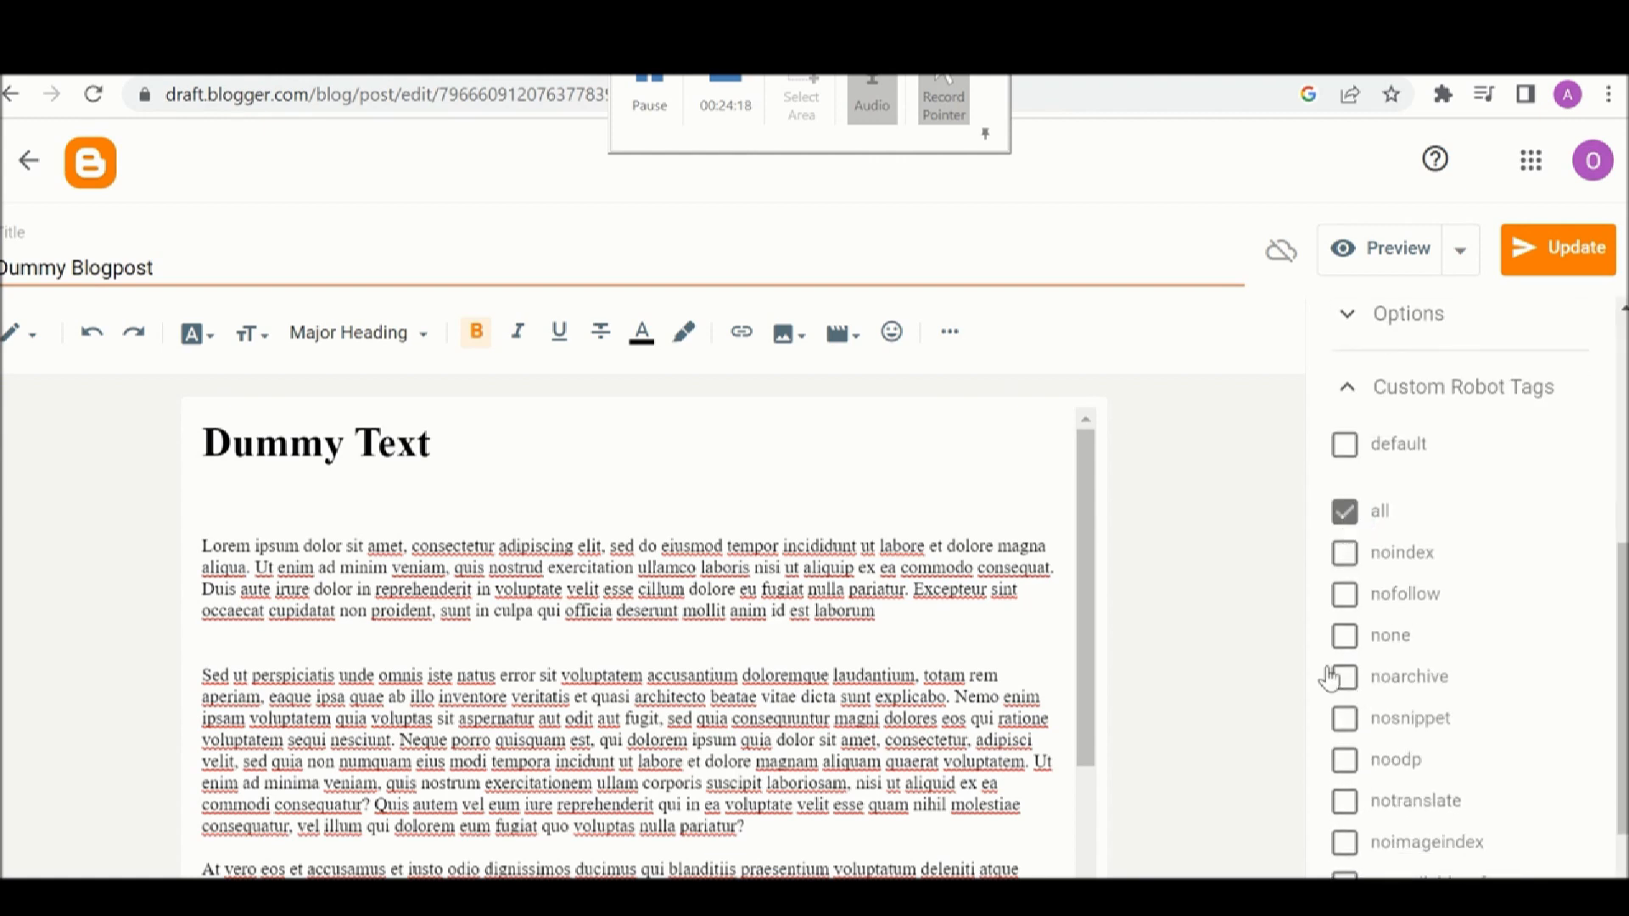
{"action": "left_click", "coordinate": [1343, 762]}
{"action": "scroll", "coordinate": [1343, 767], "scroll_direction": "down", "scroll_amount": 1}
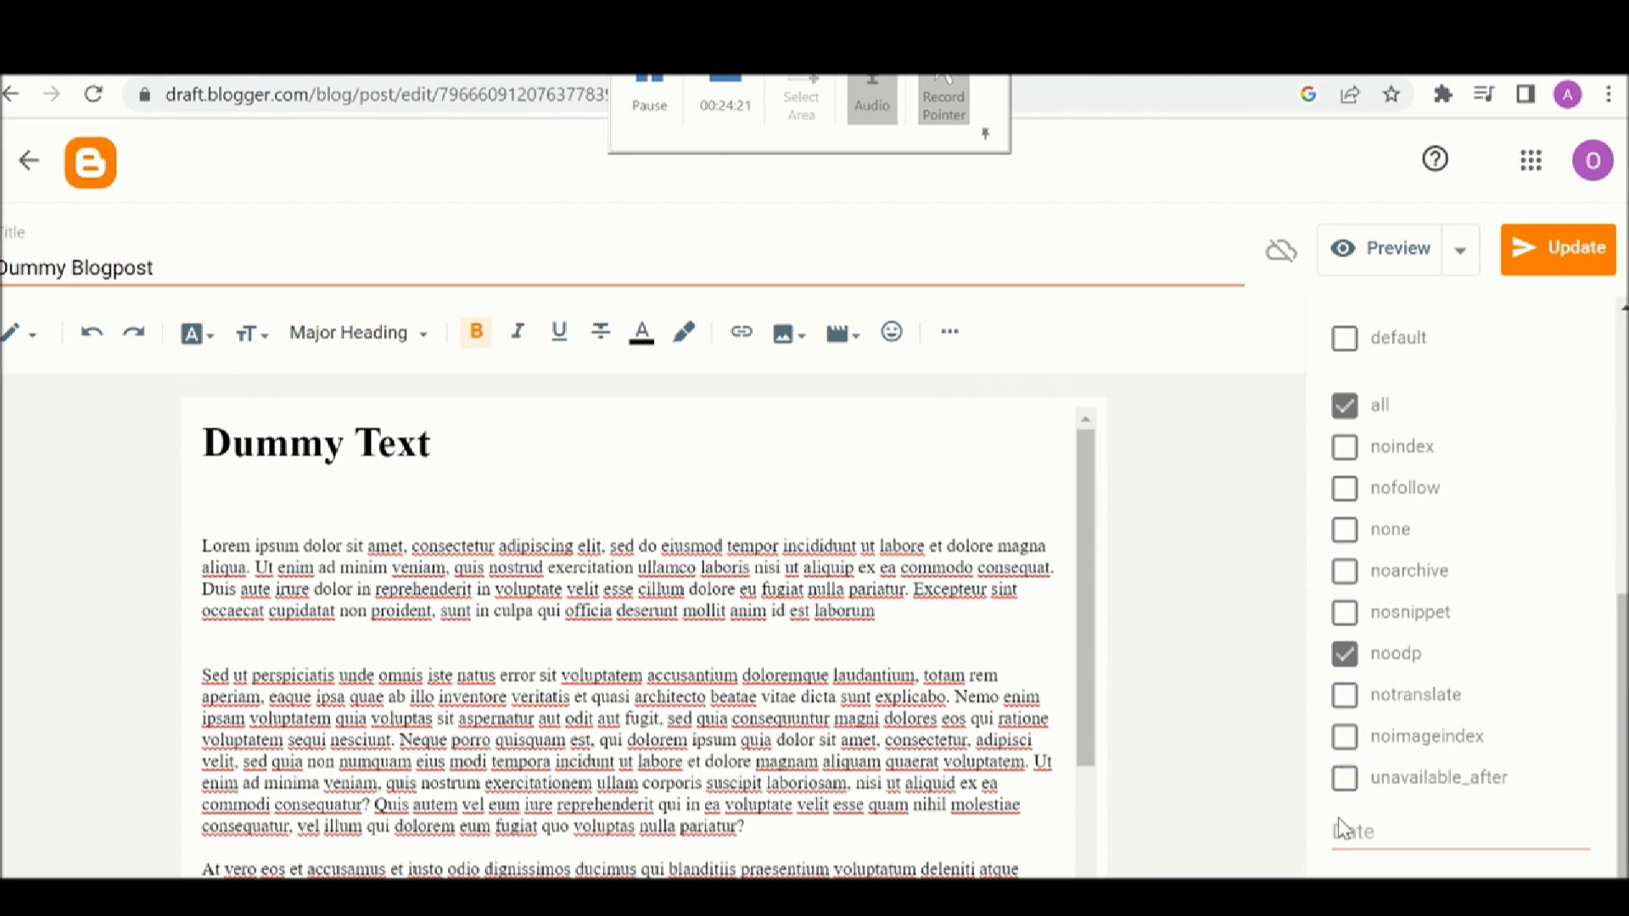
{"action": "left_click", "coordinate": [1529, 264]}
{"action": "scroll", "coordinate": [1378, 663], "scroll_direction": "up", "scroll_amount": 6}
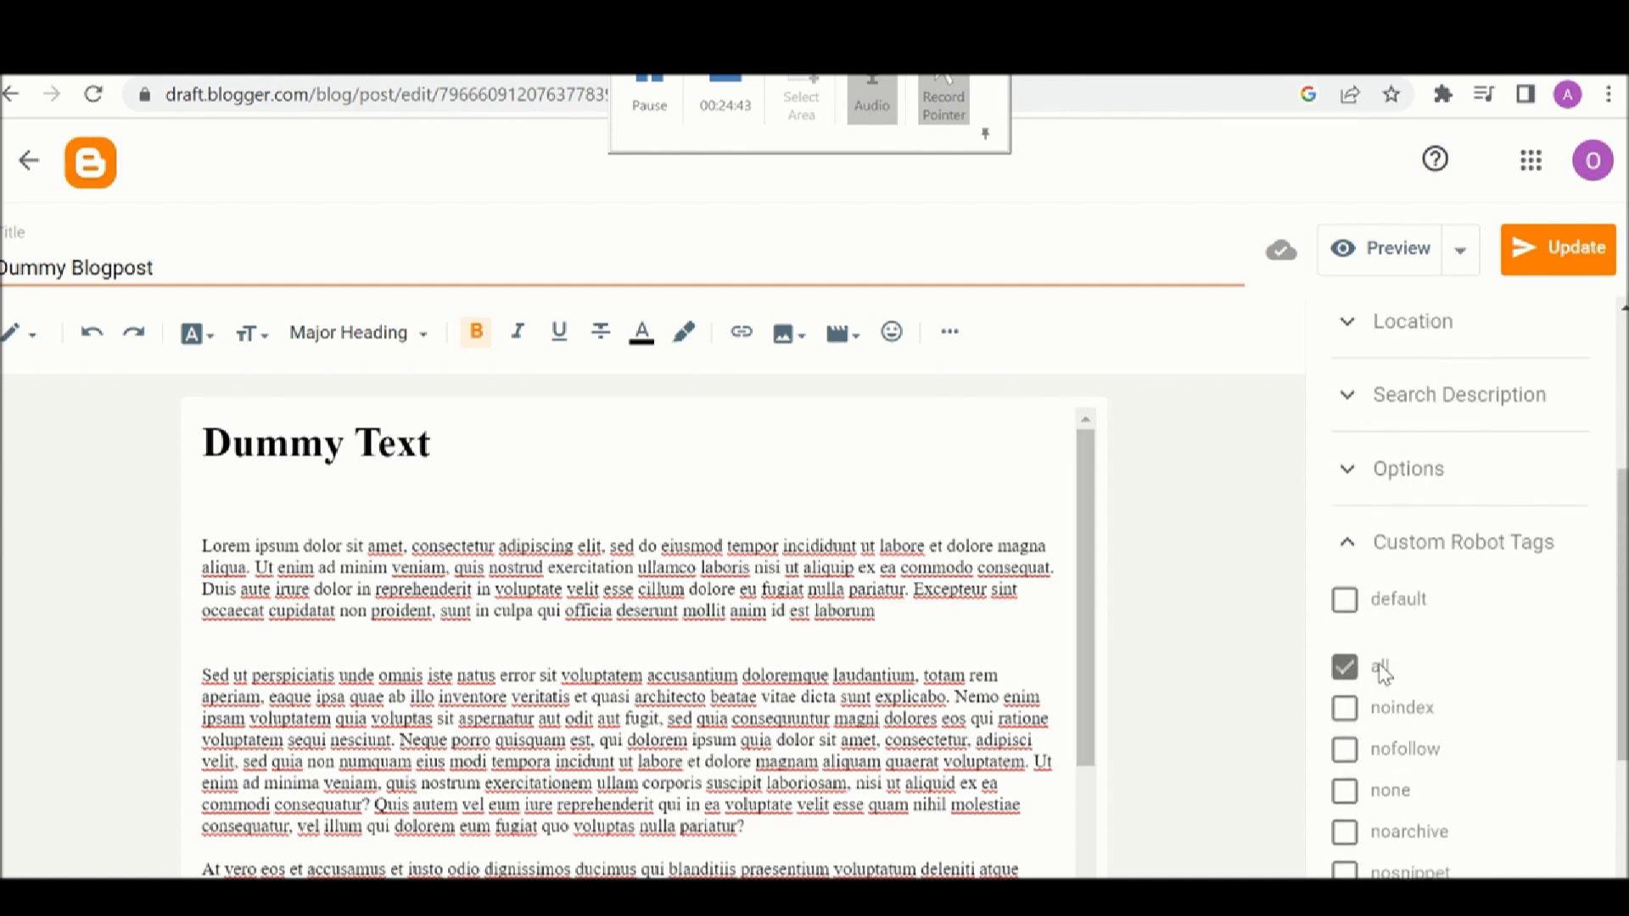
{"action": "scroll", "coordinate": [1380, 664], "scroll_direction": "up", "scroll_amount": 1}
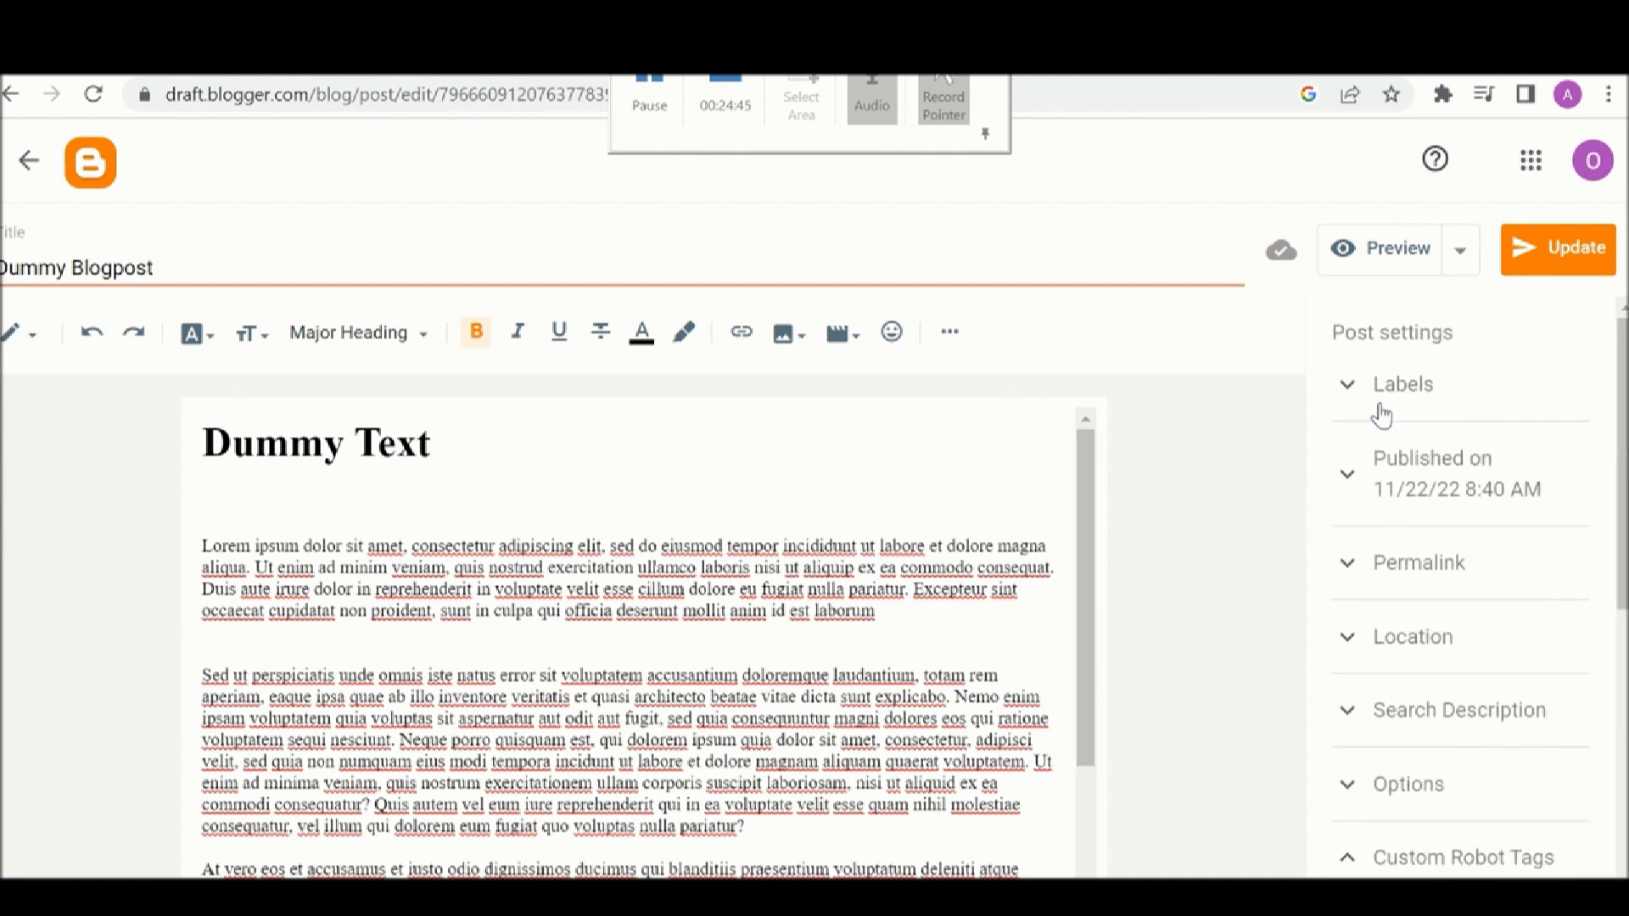